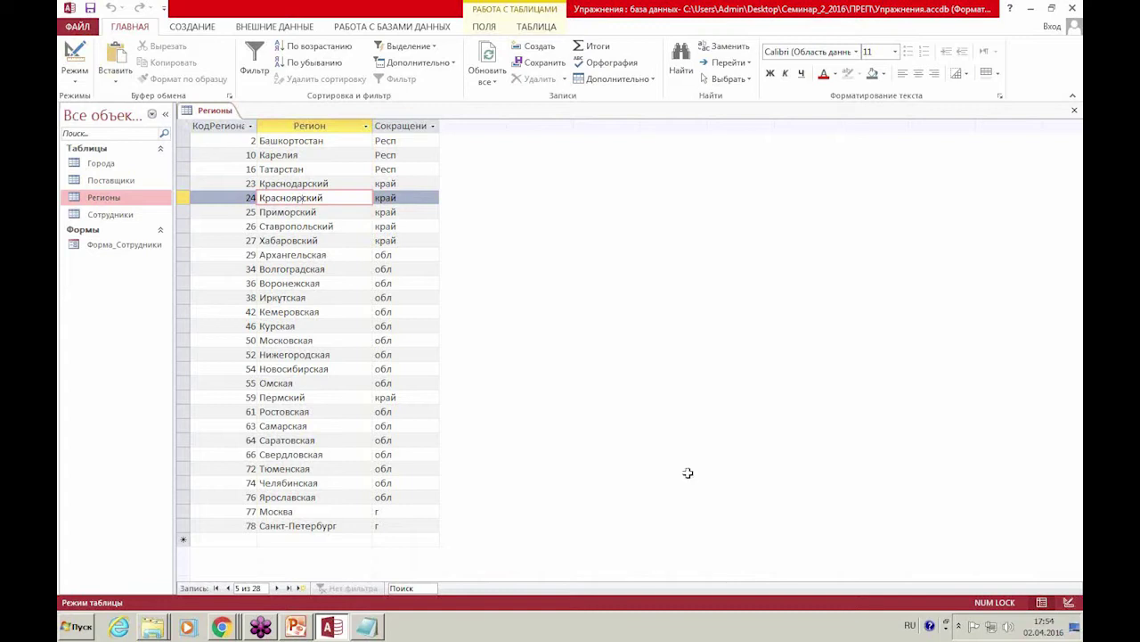
Show the Регионы table in Design view and examine the properties of its КодРегиона, Регион and Сокращение fields.
{"action": "left_click", "coordinate": [75, 61]}
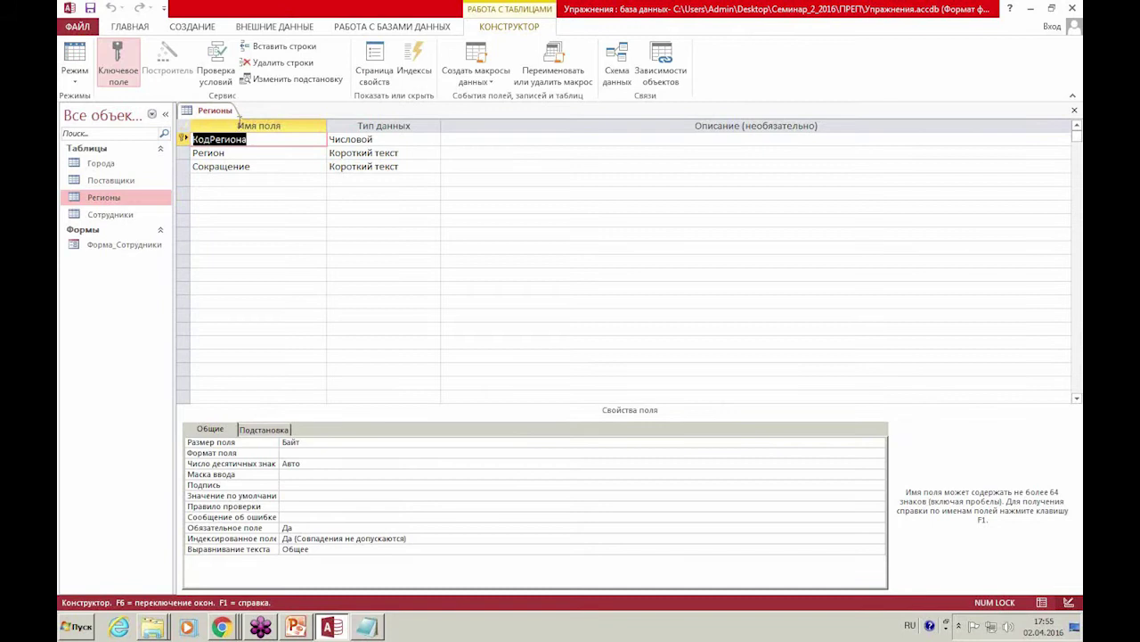
{"action": "left_click", "coordinate": [260, 149]}
{"action": "left_click", "coordinate": [262, 141]}
{"action": "left_click", "coordinate": [258, 152]}
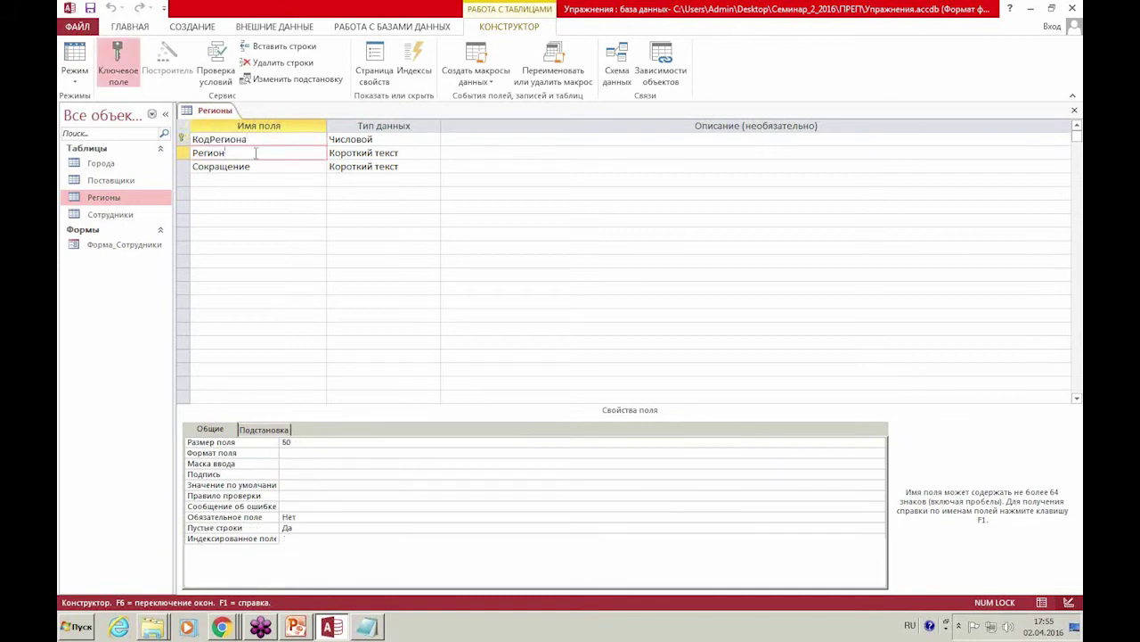
{"action": "left_click", "coordinate": [282, 167]}
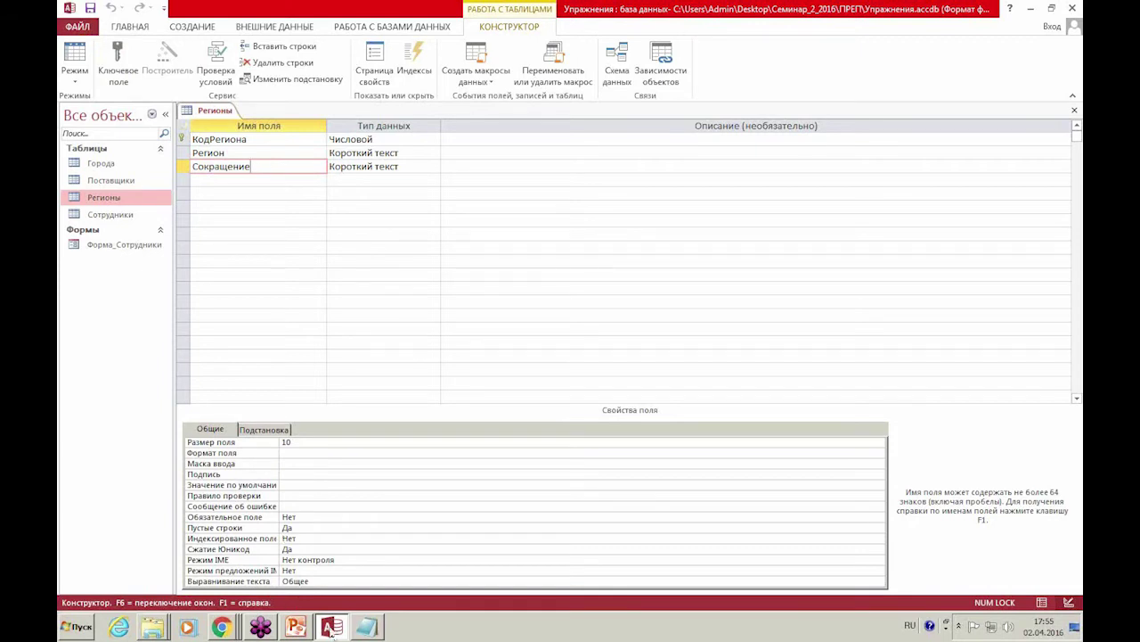
Switch to the PowerPoint presentation and read the slide bullets on creating a lookup field with the Lookup Wizard.
{"action": "mouse_move", "coordinate": [341, 630]}
{"action": "left_click", "coordinate": [296, 627]}
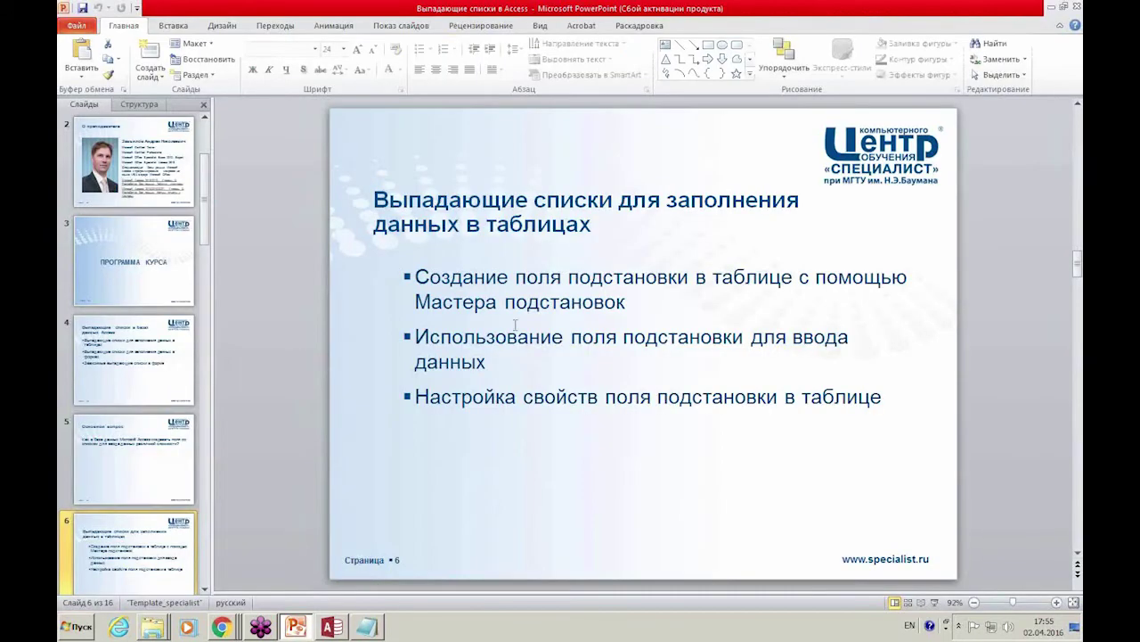
{"action": "left_click", "coordinate": [522, 279]}
{"action": "left_click_drag", "start_coordinate": [522, 279], "coordinate": [691, 281]}
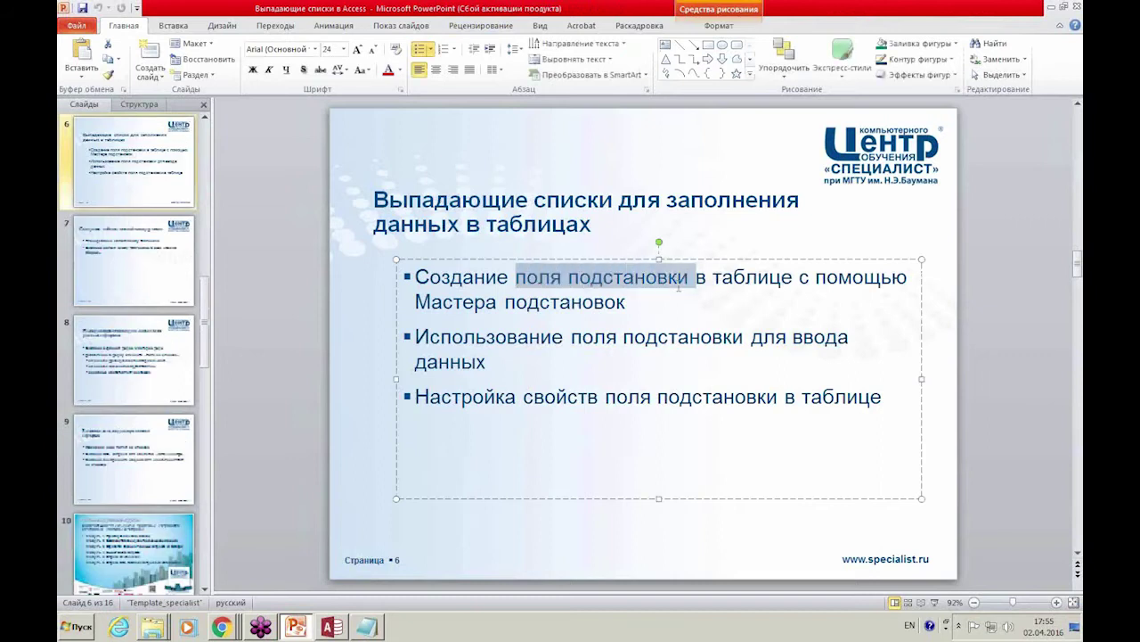
{"action": "left_click", "coordinate": [757, 279]}
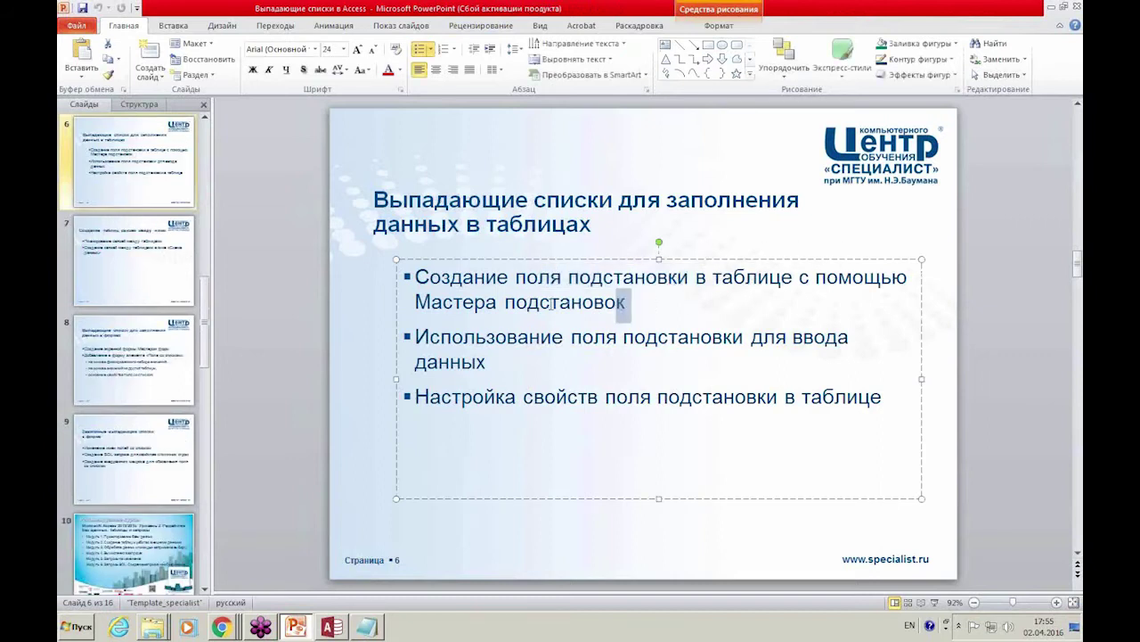
{"action": "left_click_drag", "start_coordinate": [629, 303], "coordinate": [417, 304]}
{"action": "left_click", "coordinate": [549, 354]}
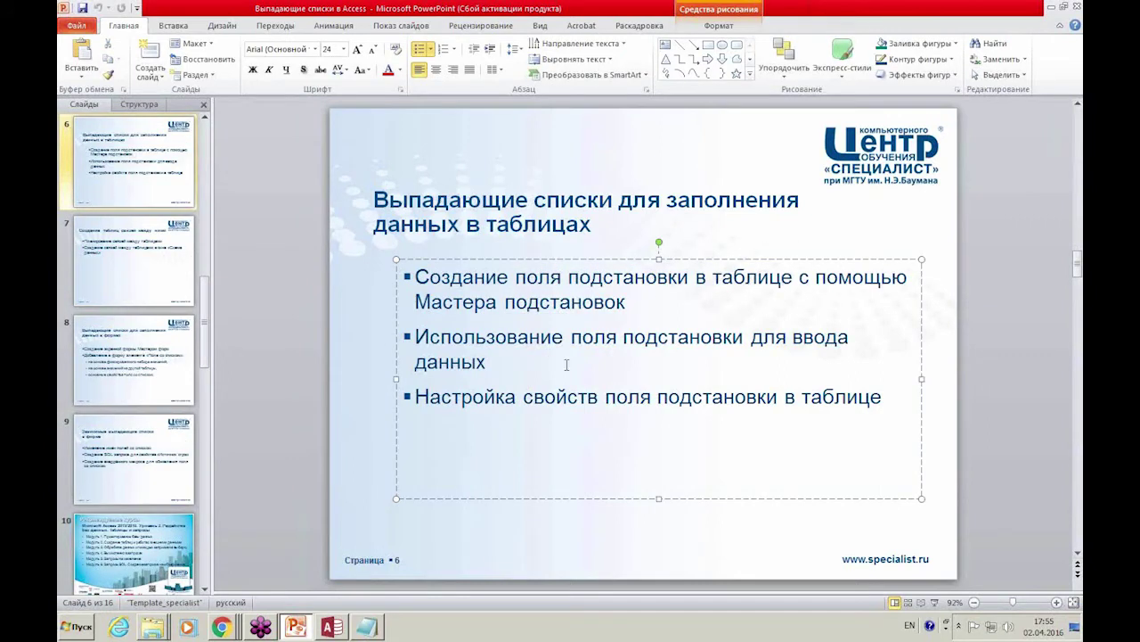
Return to Access and view the data types available for the Сокращение field, including Мастер подстановок.
{"action": "left_click", "coordinate": [1052, 7]}
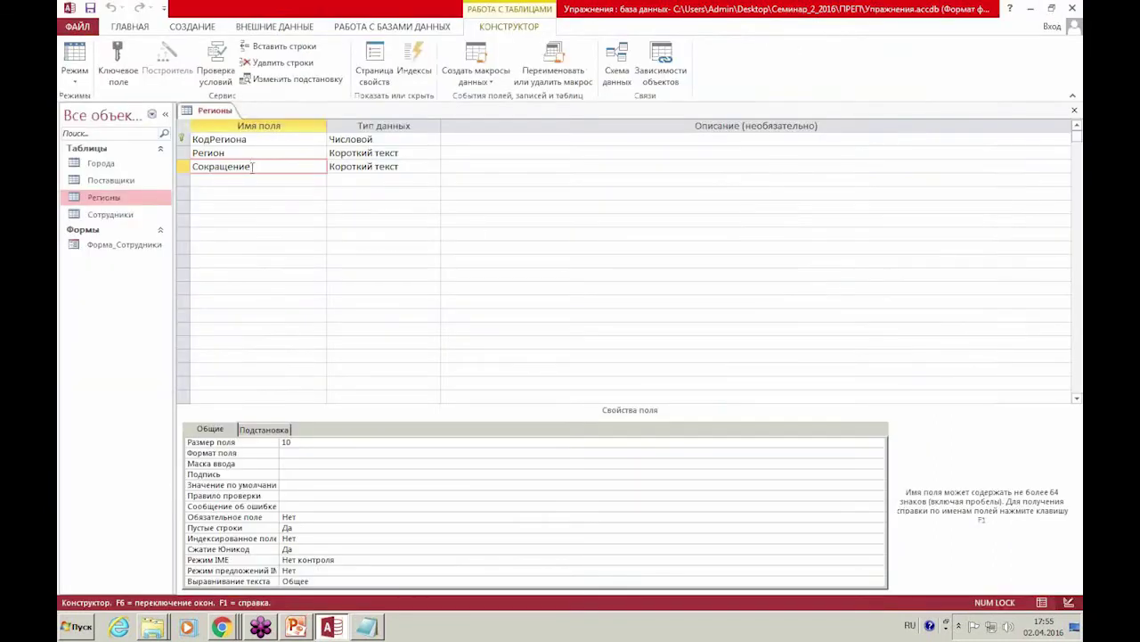
{"action": "left_click", "coordinate": [363, 170]}
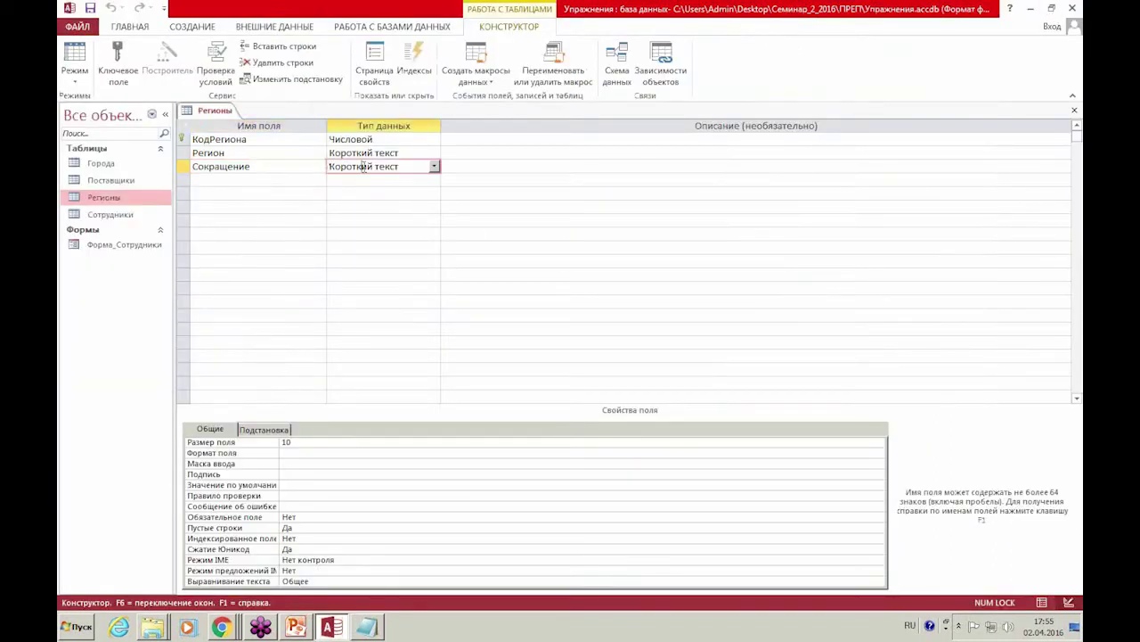
{"action": "left_click", "coordinate": [435, 168]}
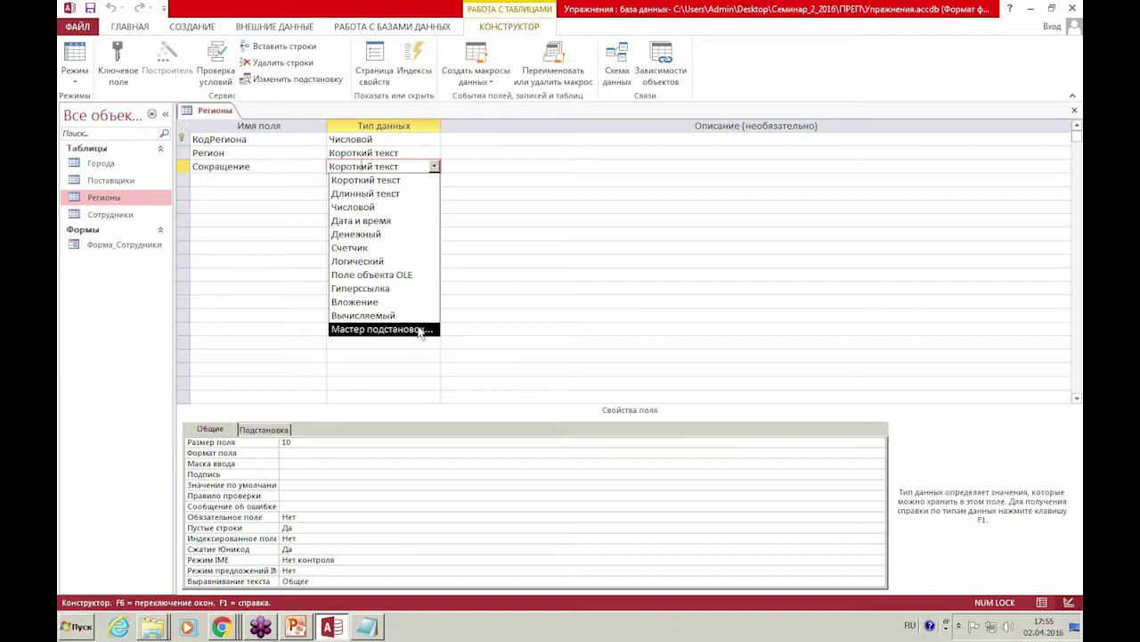
Launch Notepad (Блокнот) from the Стандартные programs and place its narrowed empty window over the right part of the screen.
{"action": "left_click", "coordinate": [76, 626]}
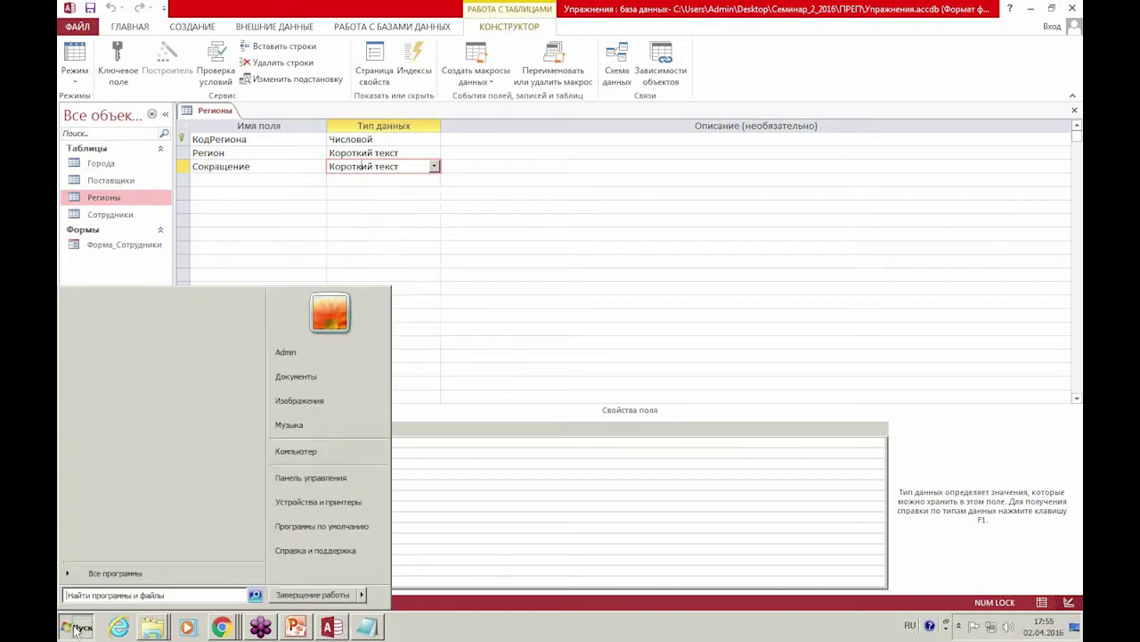
{"action": "left_click", "coordinate": [115, 573]}
{"action": "scroll", "coordinate": [265, 417], "scroll_direction": "down", "scroll_amount": 1}
{"action": "left_click_drag", "start_coordinate": [265, 417], "coordinate": [263, 535]}
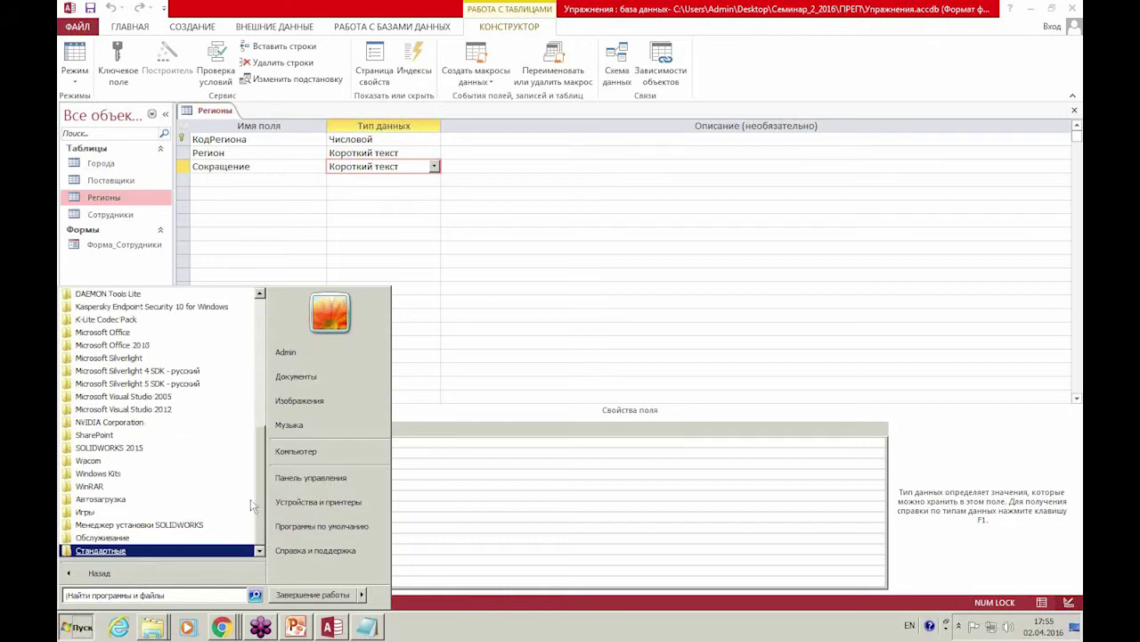
{"action": "mouse_move", "coordinate": [261, 486]}
{"action": "left_mouse_down"}
{"action": "mouse_move", "coordinate": [272, 372]}
{"action": "mouse_move", "coordinate": [262, 489]}
{"action": "left_mouse_up"}
{"action": "left_click", "coordinate": [123, 550]}
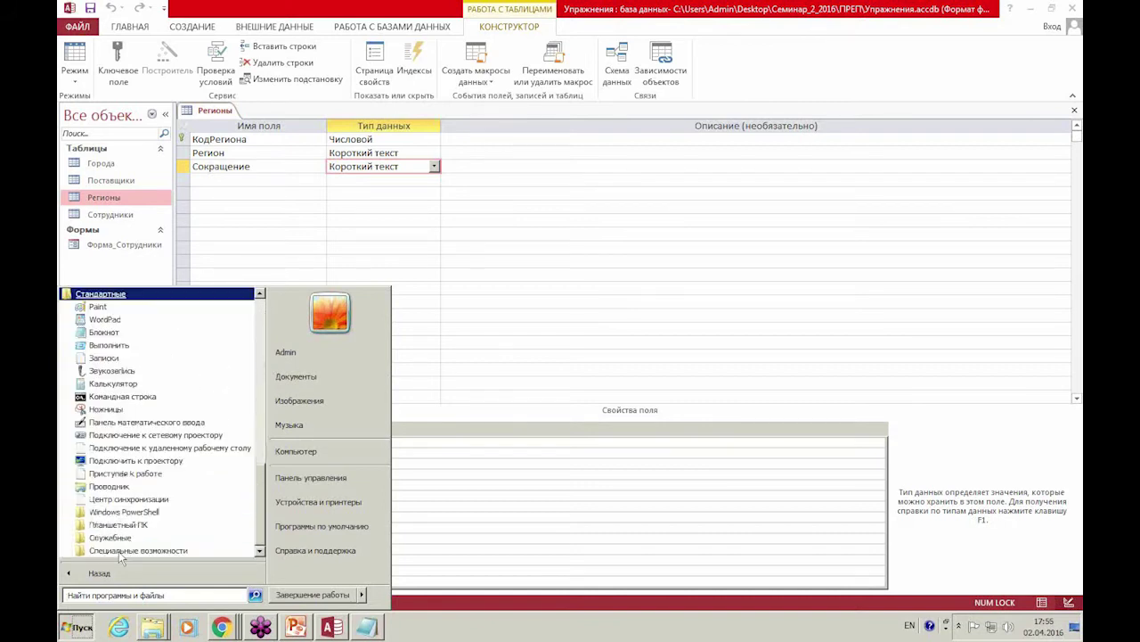
{"action": "left_click", "coordinate": [107, 330]}
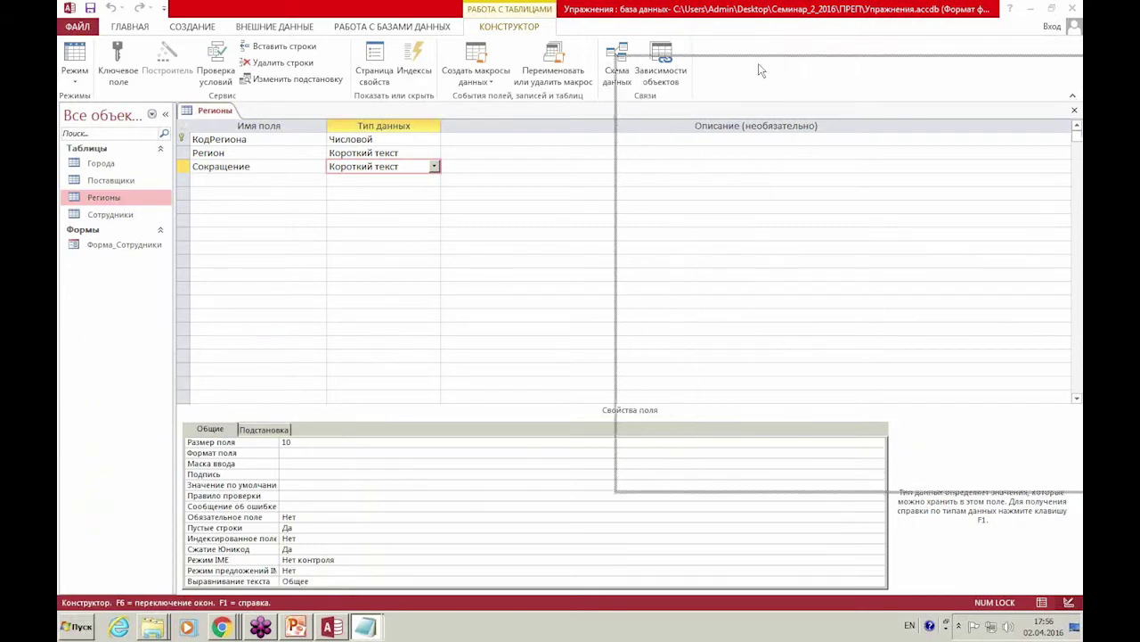
{"action": "left_click_drag", "start_coordinate": [572, 204], "coordinate": [781, 210]}
{"action": "left_click_drag", "start_coordinate": [936, 83], "coordinate": [869, 92]}
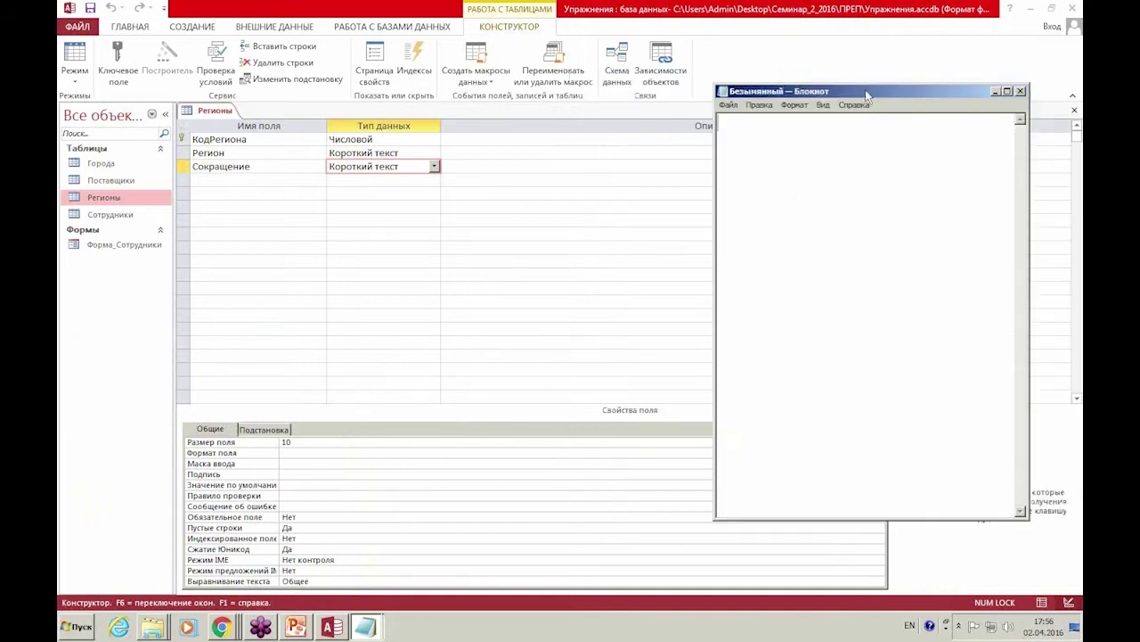
Show the Регионы table in Datasheet view and arrange the restored Access window beside the Notepad window.
{"action": "left_click", "coordinate": [75, 55]}
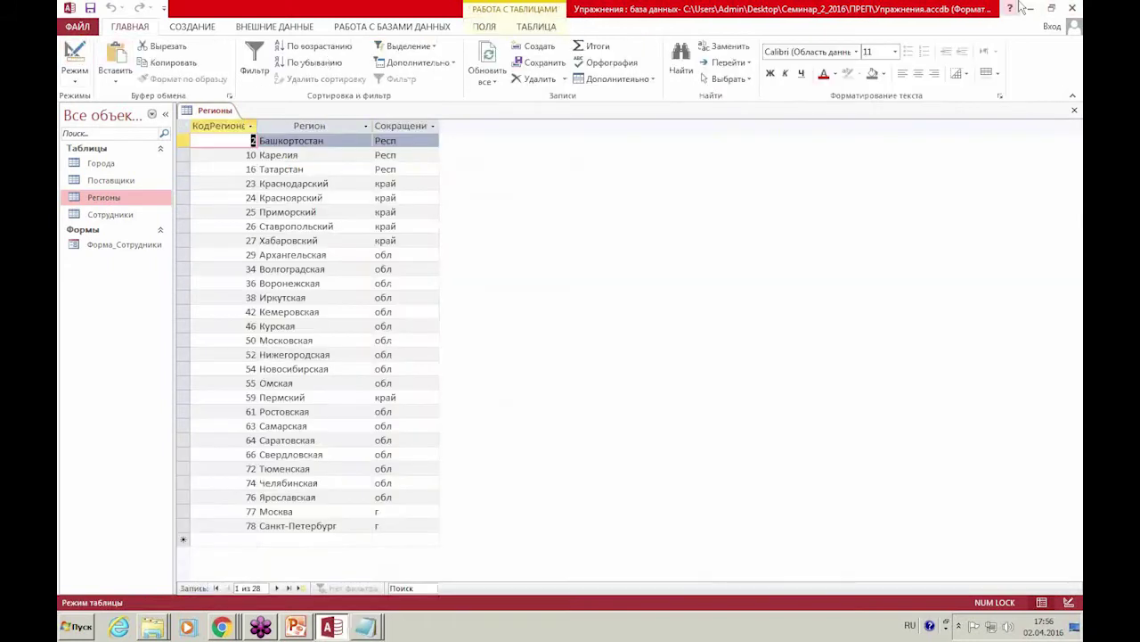
{"action": "left_click", "coordinate": [1052, 8]}
{"action": "left_click_drag", "start_coordinate": [498, 89], "coordinate": [61, 78]}
{"action": "left_click_drag", "start_coordinate": [575, 155], "coordinate": [776, 185]}
{"action": "left_click", "coordinate": [862, 90]}
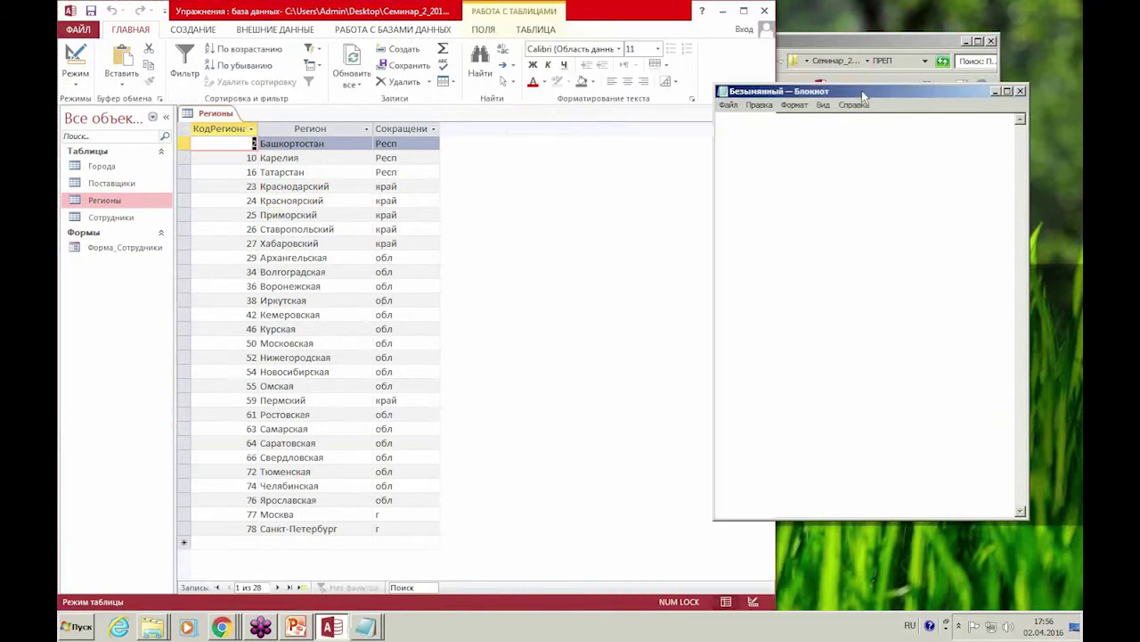
{"action": "left_click_drag", "start_coordinate": [861, 90], "coordinate": [902, 98]}
Copy the abbreviation Респ from the first Регионы record into Notepad and narrow the Notepad window to clear the Access window.
{"action": "left_click", "coordinate": [421, 147]}
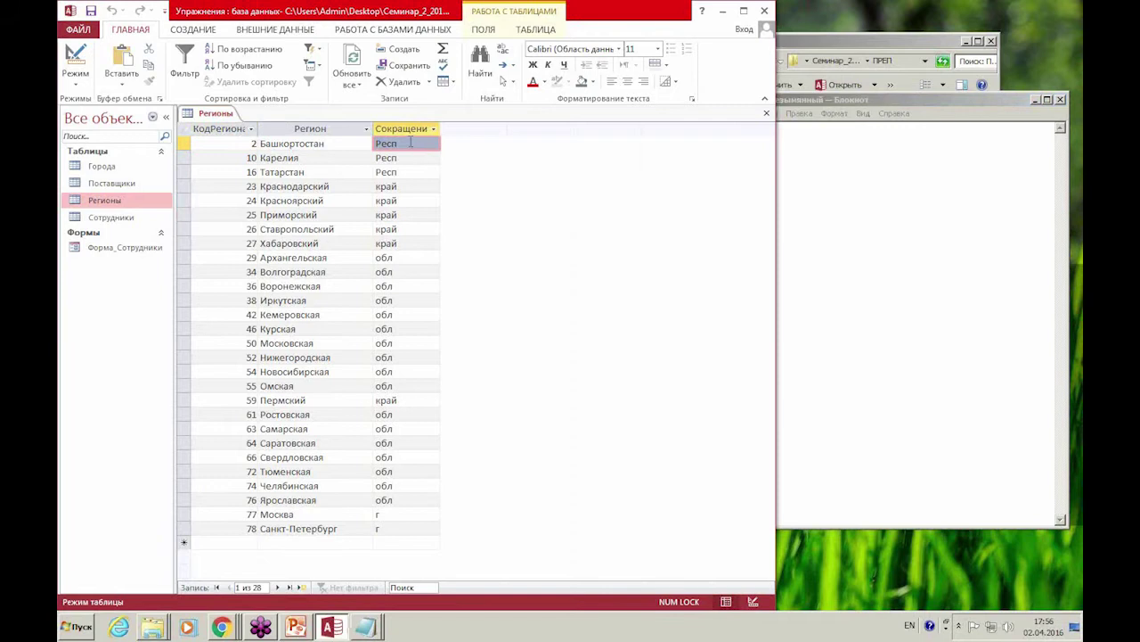
{"action": "key", "text": "ctrl+c"}
{"action": "left_click", "coordinate": [858, 159]}
{"action": "key", "text": "ctrl+v"}
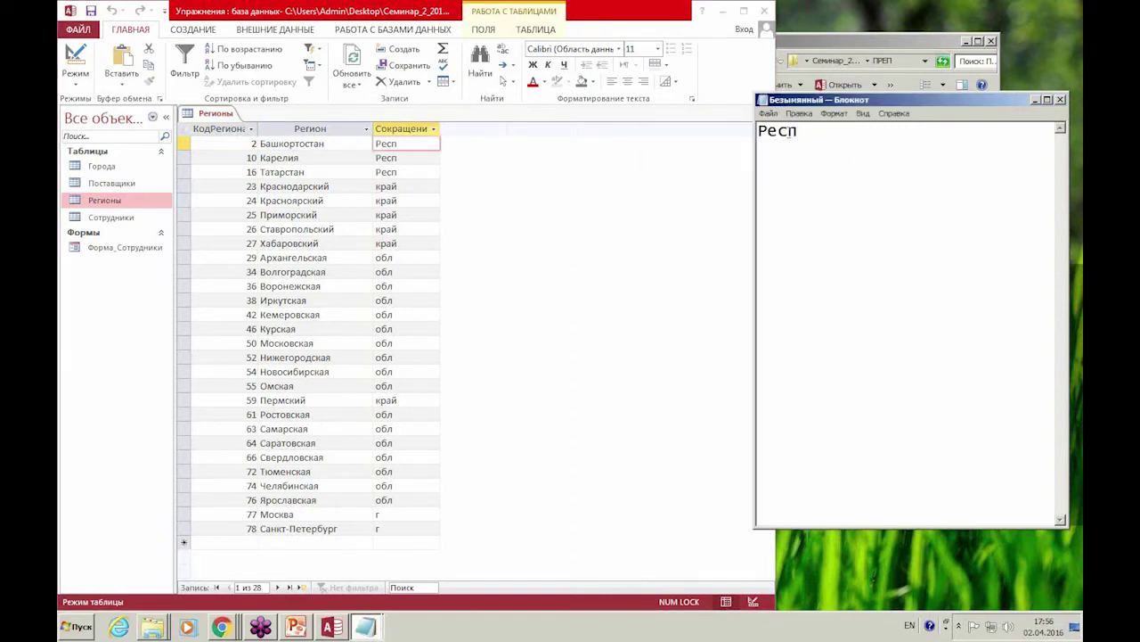
{"action": "left_click_drag", "start_coordinate": [755, 135], "coordinate": [803, 135]}
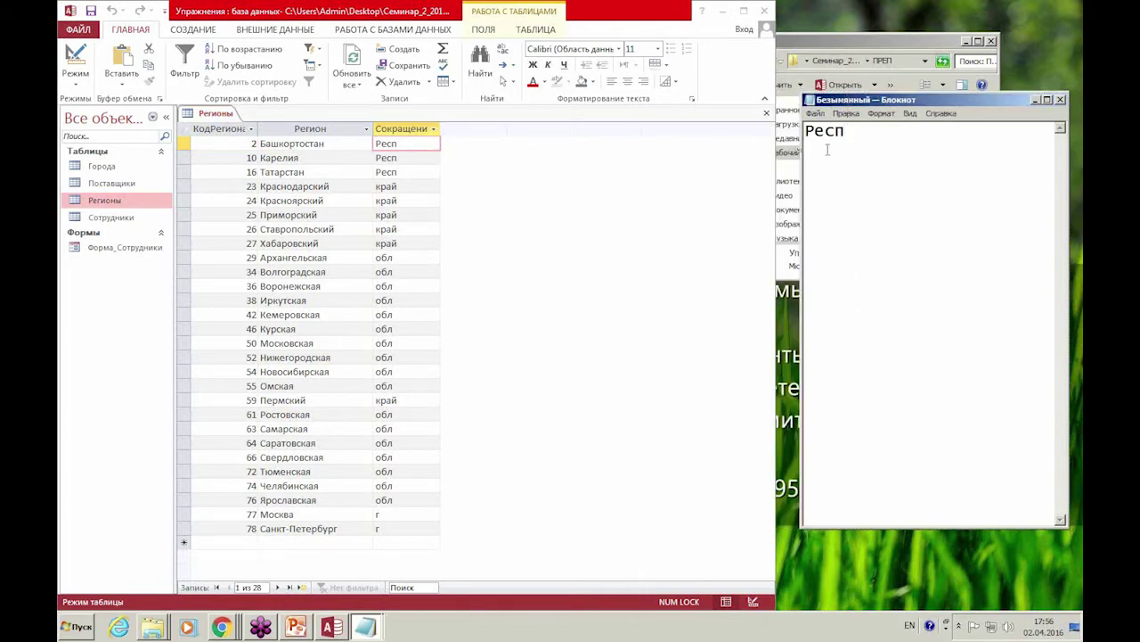
Copy the abbreviations край, обл and г from the Сокращение column onto separate lines below Респ in Notepad.
{"action": "left_click", "coordinate": [417, 201]}
{"action": "left_click_drag", "start_coordinate": [417, 200], "coordinate": [363, 197]}
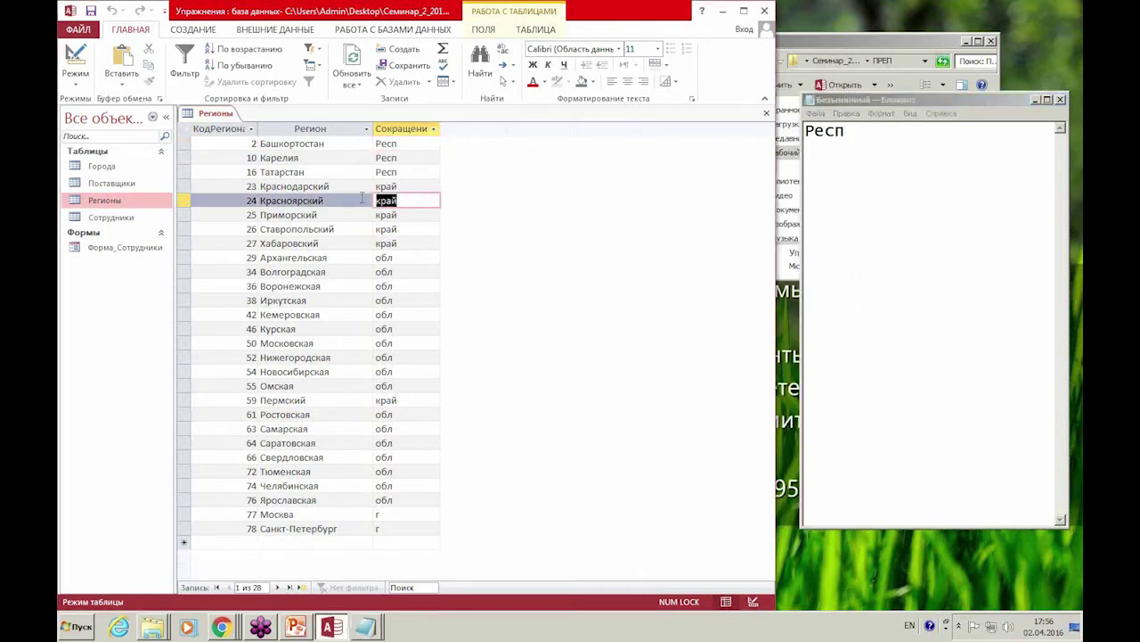
{"action": "left_click", "coordinate": [820, 154]}
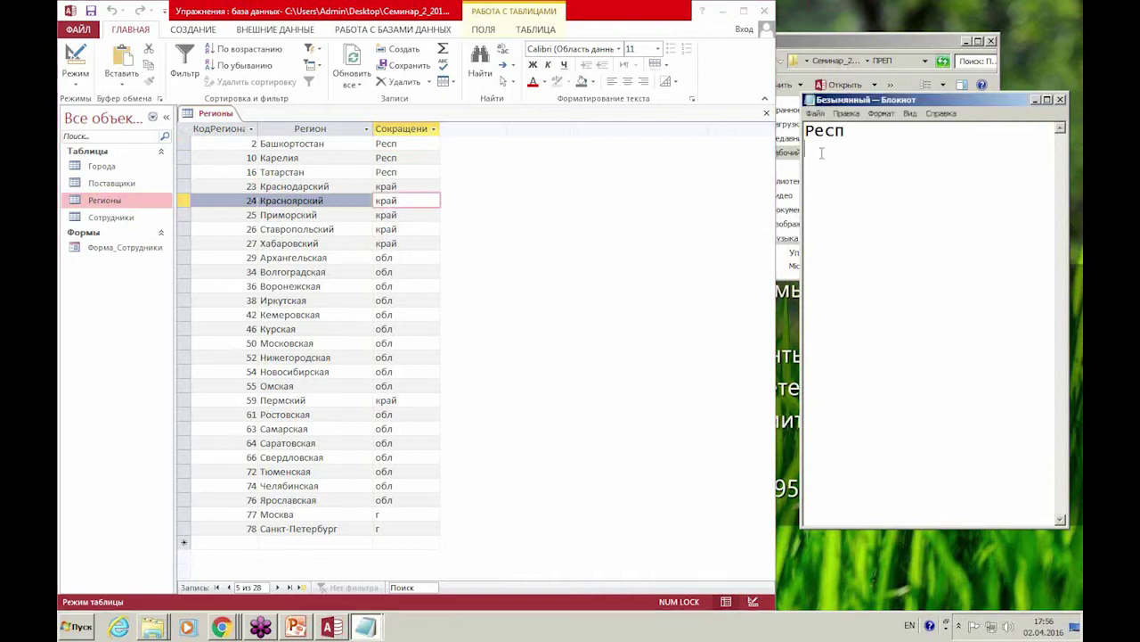
{"action": "key", "text": "ctrl+v"}
{"action": "left_click", "coordinate": [405, 273]}
{"action": "left_click_drag", "start_coordinate": [391, 272], "coordinate": [357, 267]}
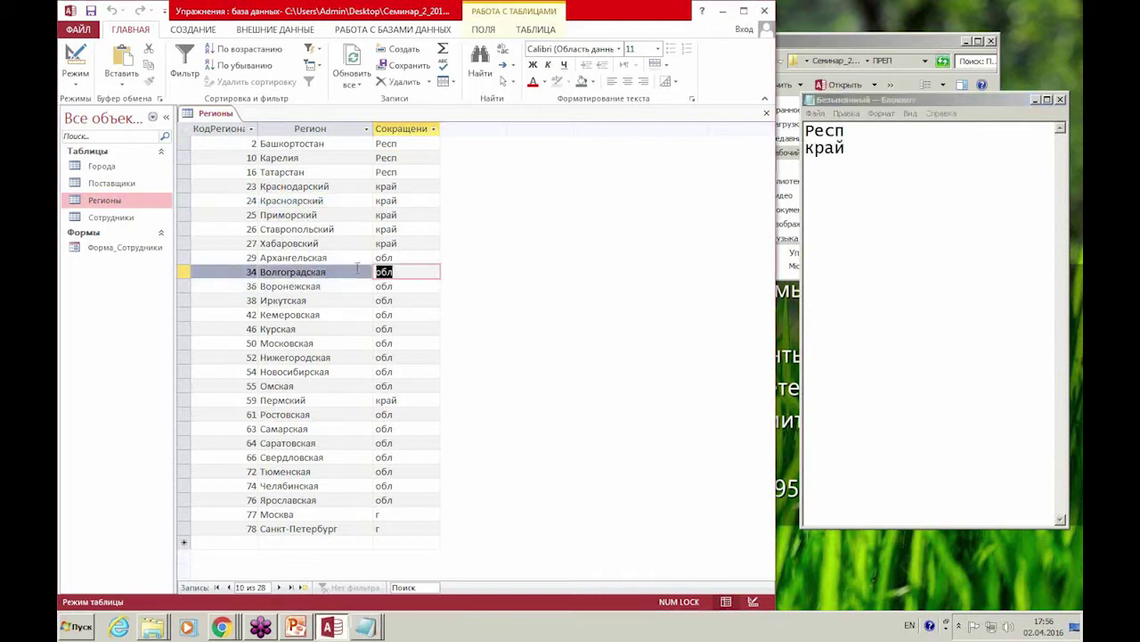
{"action": "left_click", "coordinate": [826, 171]}
{"action": "key", "text": "ctrl+v"}
{"action": "left_click", "coordinate": [381, 515]}
{"action": "left_click_drag", "start_coordinate": [378, 515], "coordinate": [366, 515]}
{"action": "left_click", "coordinate": [826, 186]}
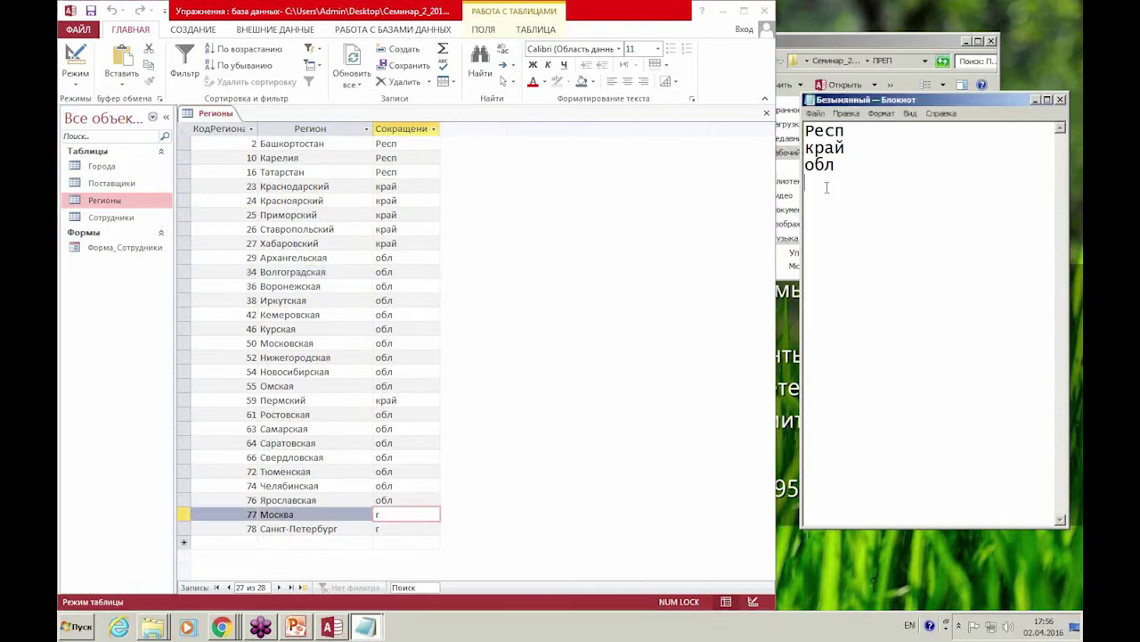
{"action": "key", "text": "ctrl+v"}
{"action": "key", "text": "ctrl+v"}
{"action": "key", "text": "ctrl+v"}
{"action": "key", "text": "BackSpace"}
{"action": "key", "text": "BackSpace"}
{"action": "key", "text": "alt+shift"}
{"action": "type", "text": "АО"}
{"action": "key", "text": "BackSpace"}
{"action": "key", "text": "BackSpace"}
Switch back to Access, reduce its window and show the Регионы table in Design view.
{"action": "key", "text": "alt+Tab"}
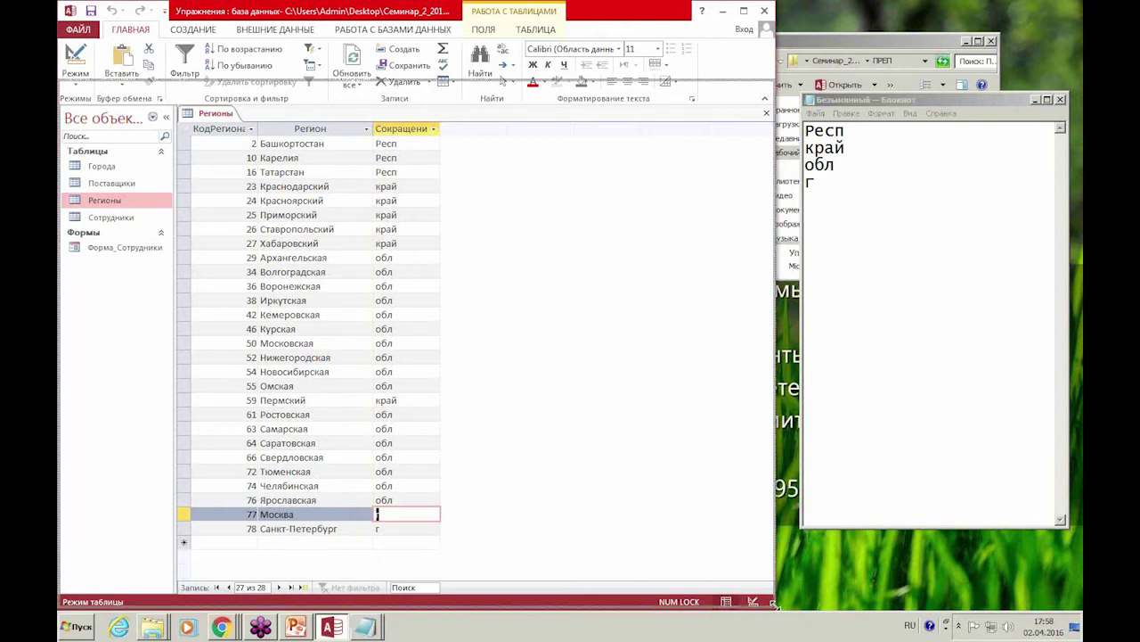
{"action": "left_click_drag", "start_coordinate": [773, 603], "coordinate": [774, 593]}
{"action": "left_click", "coordinate": [753, 588]}
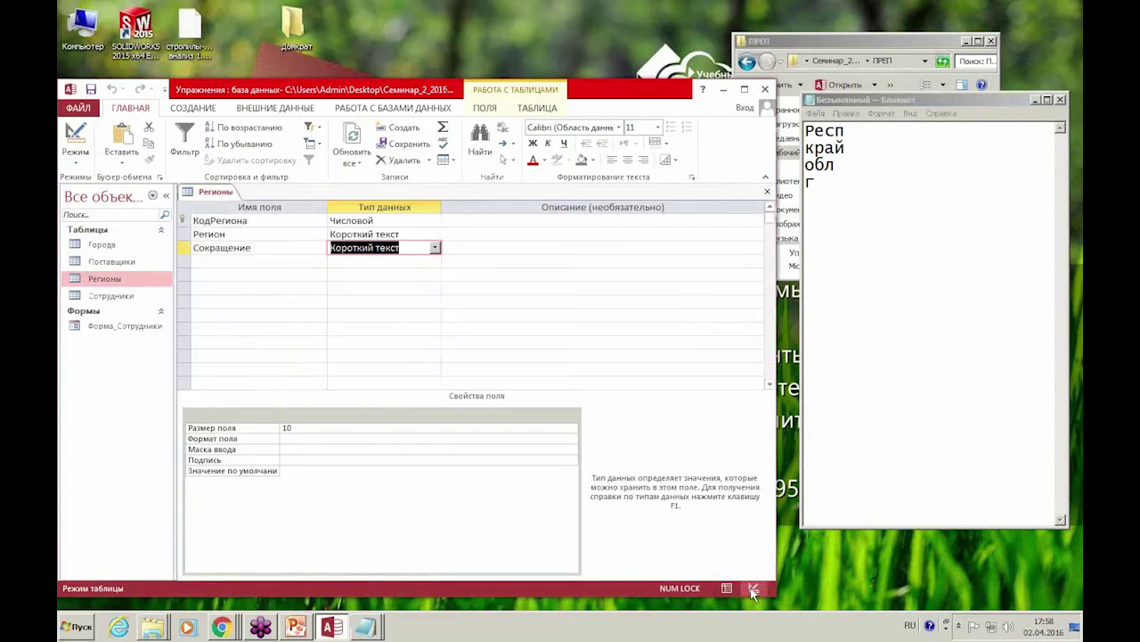
Start the Lookup Wizard for the Сокращение field and choose to enter a fixed set of values.
{"action": "left_click", "coordinate": [339, 281]}
{"action": "left_click", "coordinate": [385, 248]}
{"action": "left_click", "coordinate": [435, 247]}
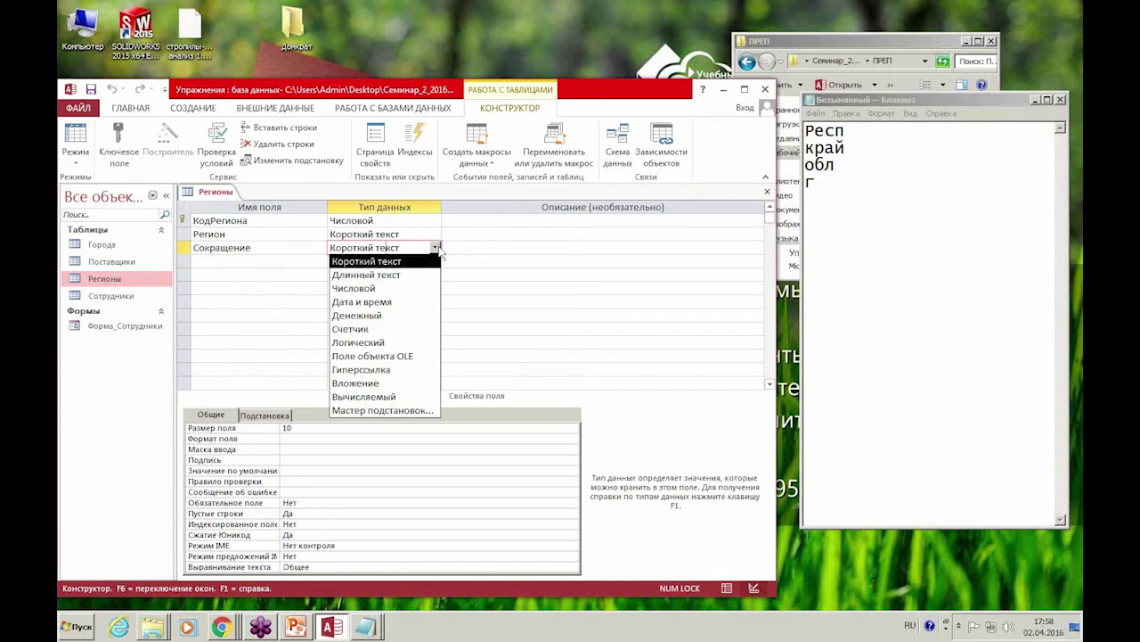
{"action": "left_click", "coordinate": [399, 410]}
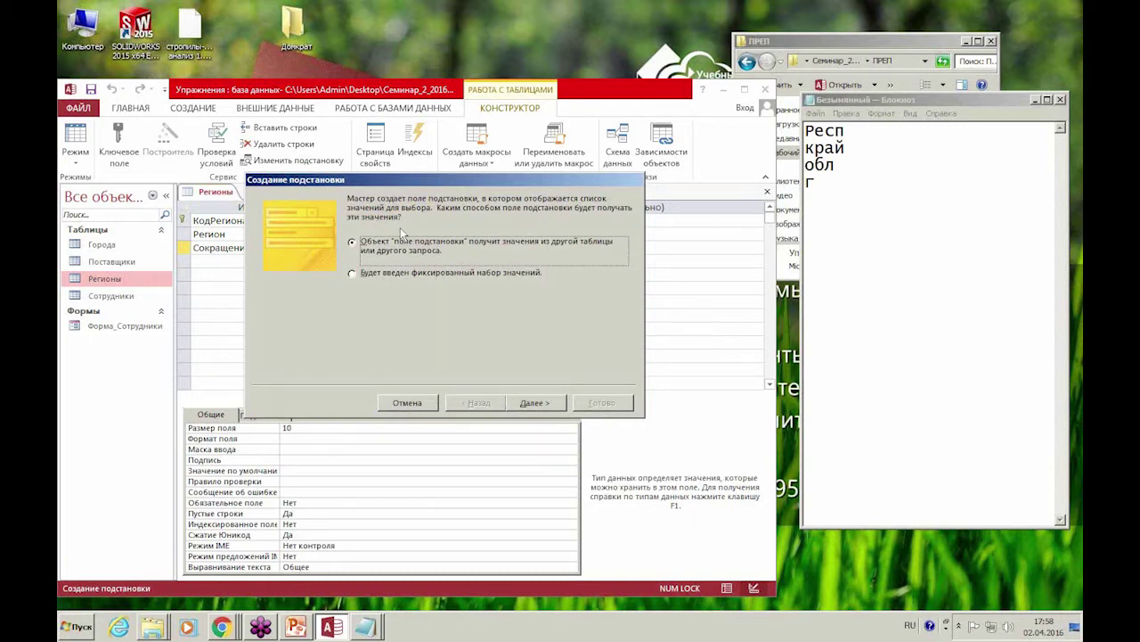
{"action": "left_click", "coordinate": [387, 273]}
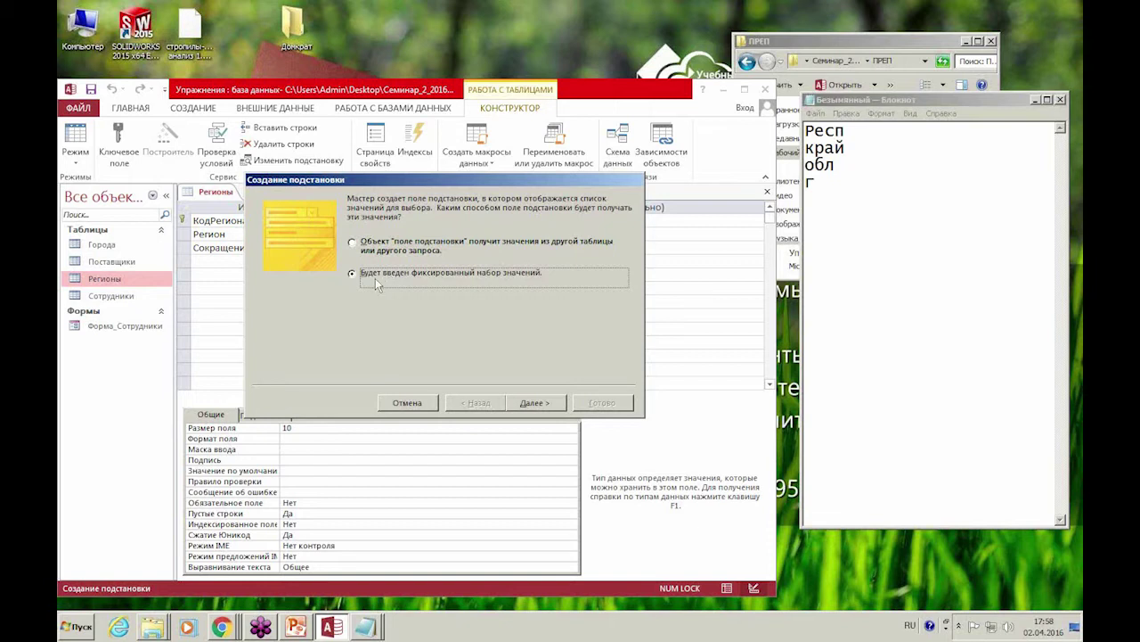
{"action": "left_click", "coordinate": [530, 404]}
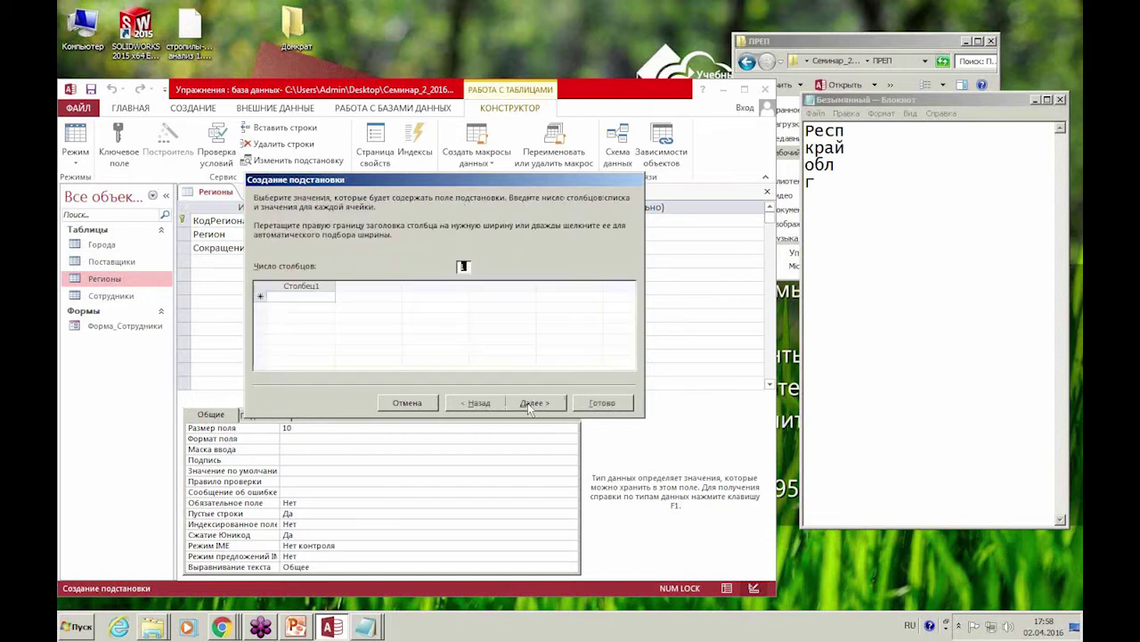
Fill the wizard's single column with Респ, край, обл and г by pasting the list from Notepad.
{"action": "left_click", "coordinate": [301, 298]}
{"action": "type", "text": "Респ"}
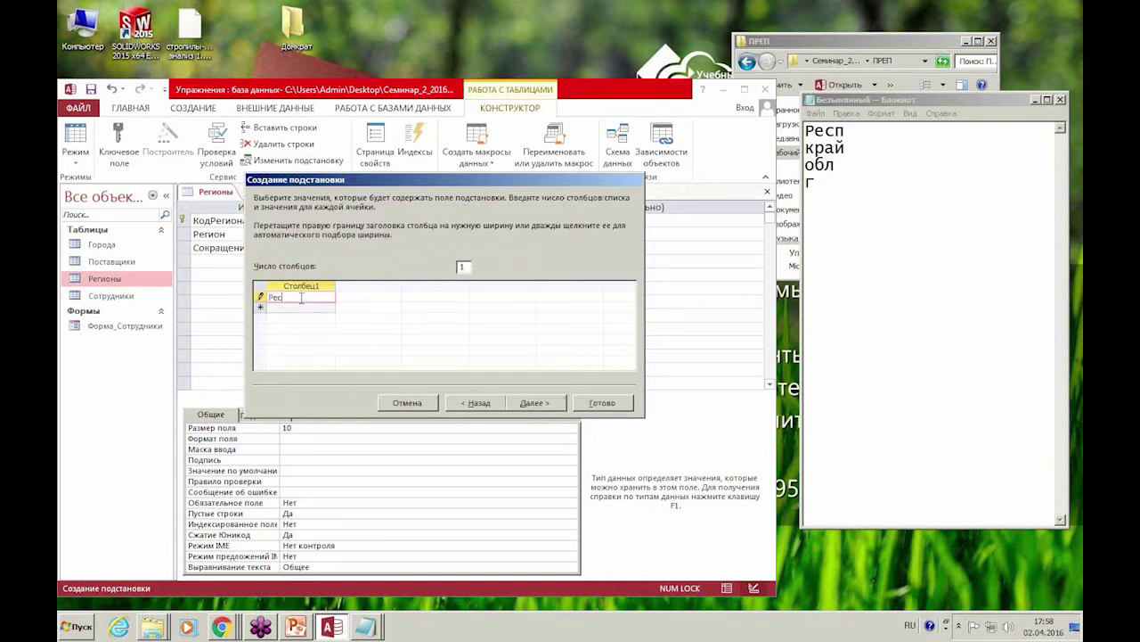
{"action": "left_click", "coordinate": [840, 166]}
{"action": "left_click_drag", "start_coordinate": [838, 185], "coordinate": [799, 133]}
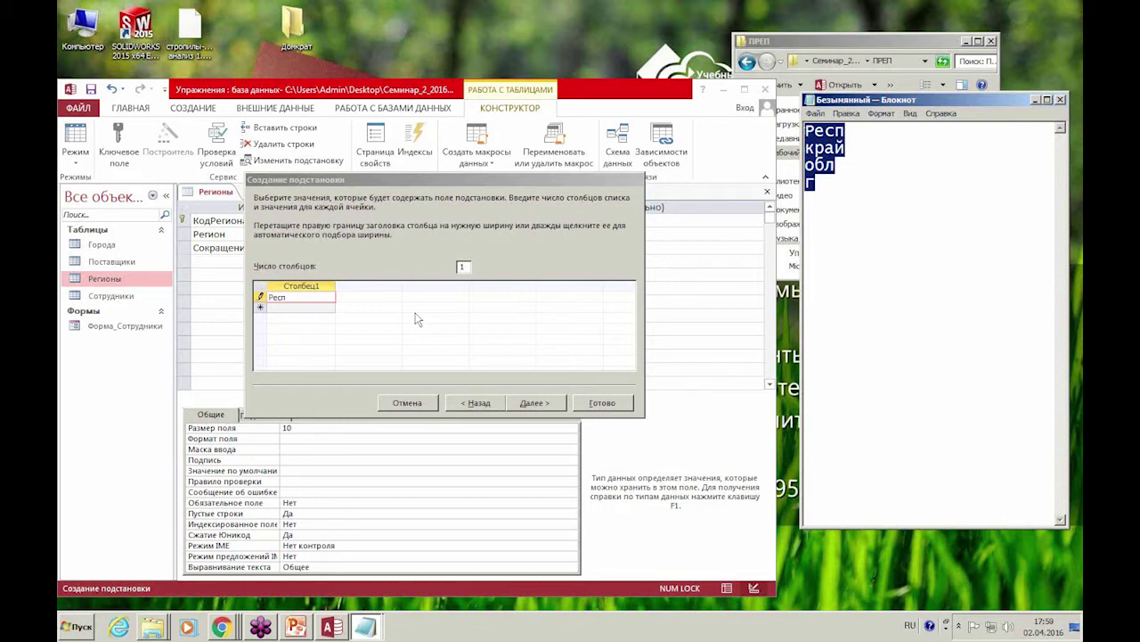
{"action": "left_click", "coordinate": [301, 287]}
{"action": "key", "text": "ctrl+v"}
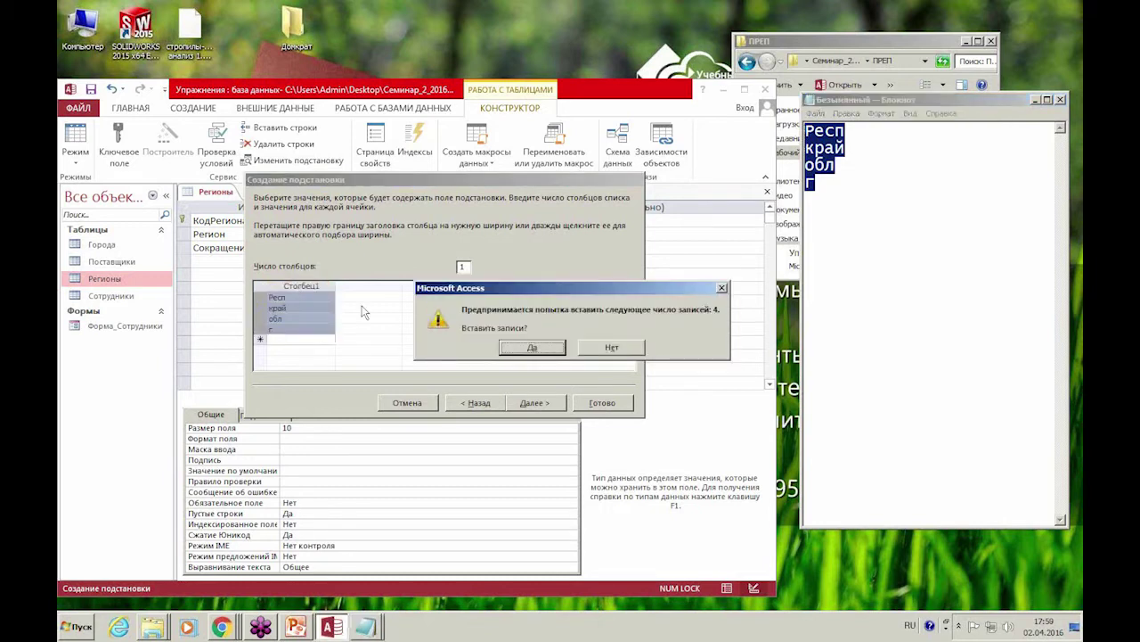
{"action": "left_click", "coordinate": [527, 350]}
{"action": "left_click", "coordinate": [342, 335]}
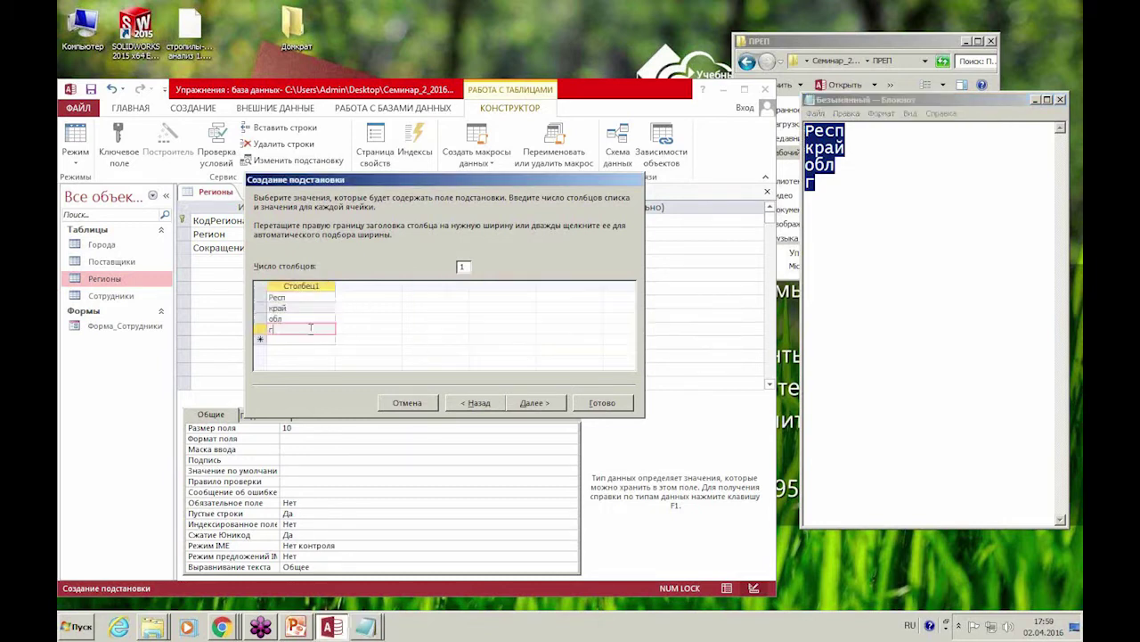
{"action": "left_click", "coordinate": [310, 298]}
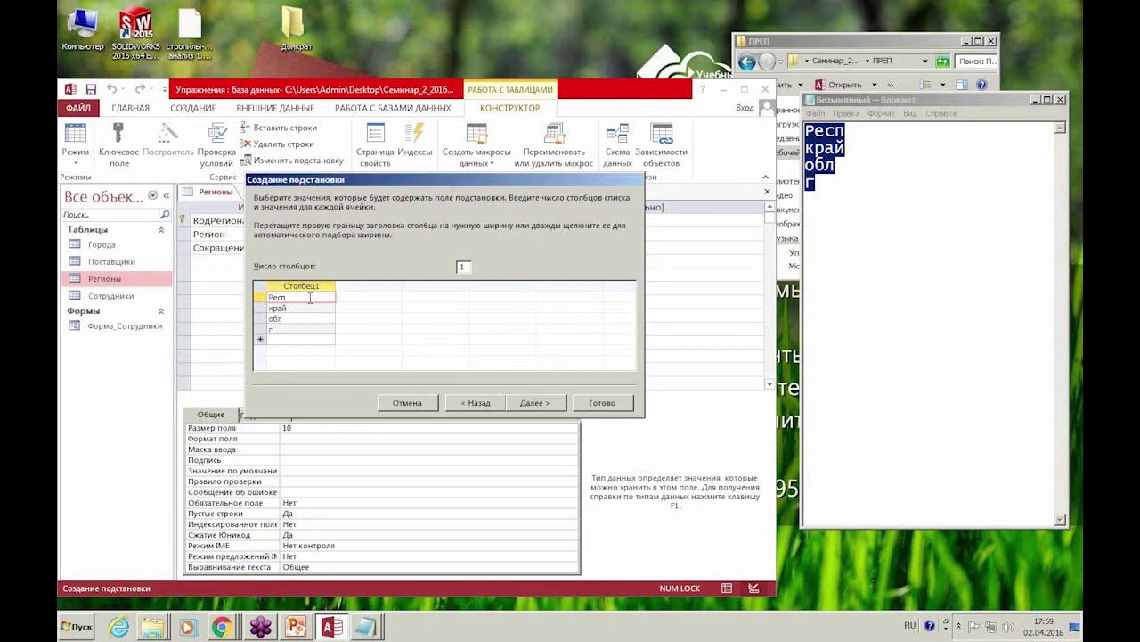
Finish the Lookup Wizard with the label Сокращение and no extra restrictions, and save the Регионы table.
{"action": "left_click", "coordinate": [859, 275]}
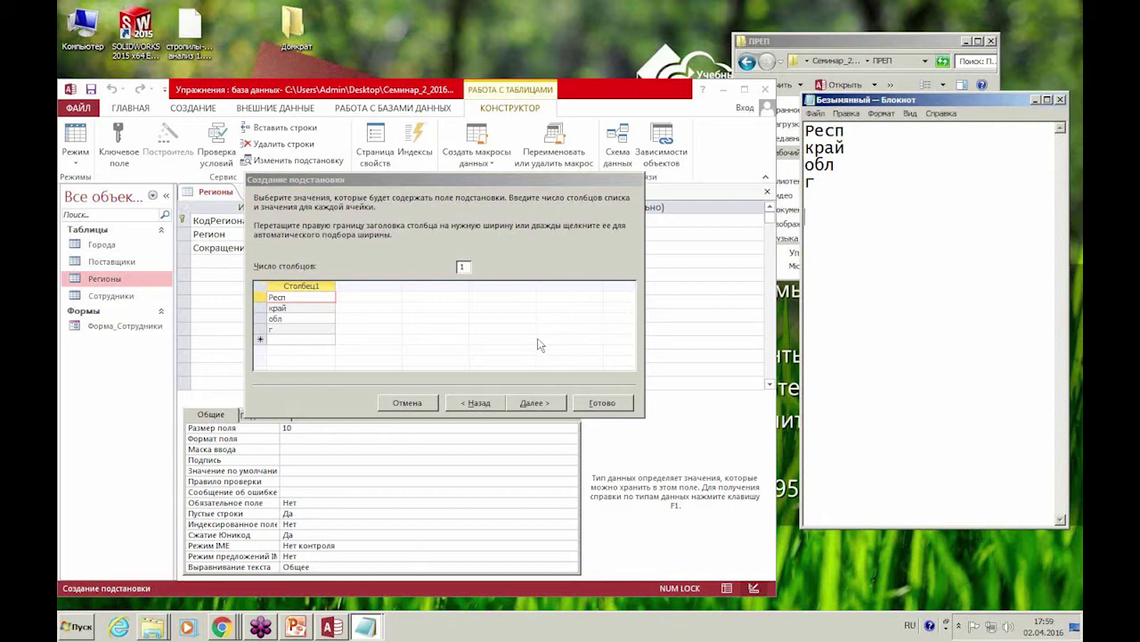
{"action": "left_click", "coordinate": [534, 402]}
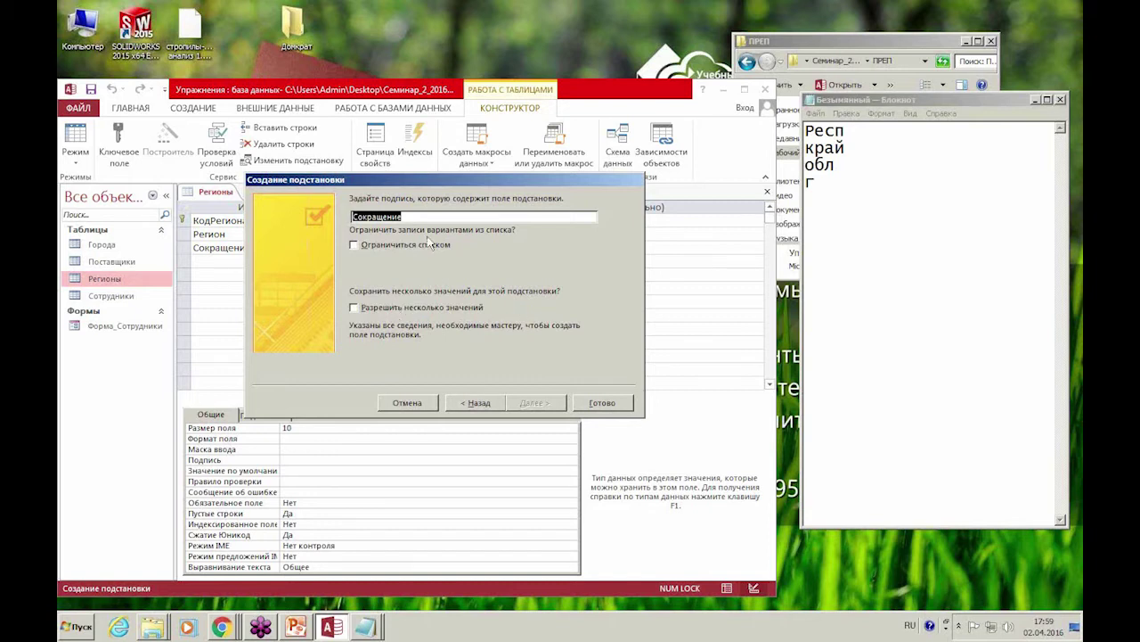
{"action": "left_click", "coordinate": [606, 403]}
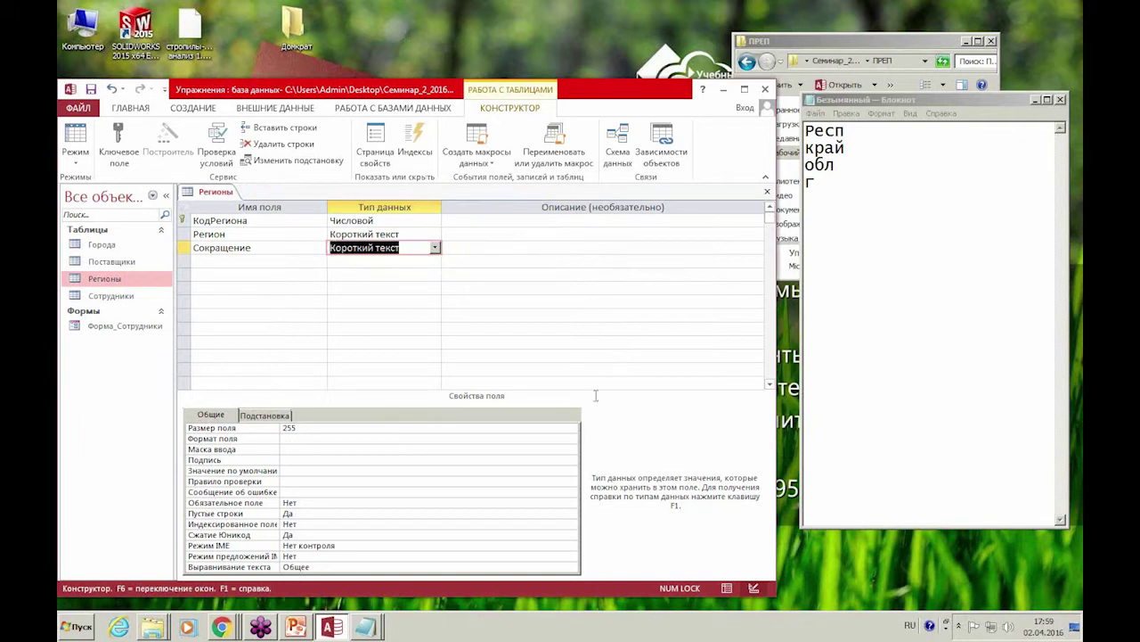
{"action": "left_click", "coordinate": [91, 91]}
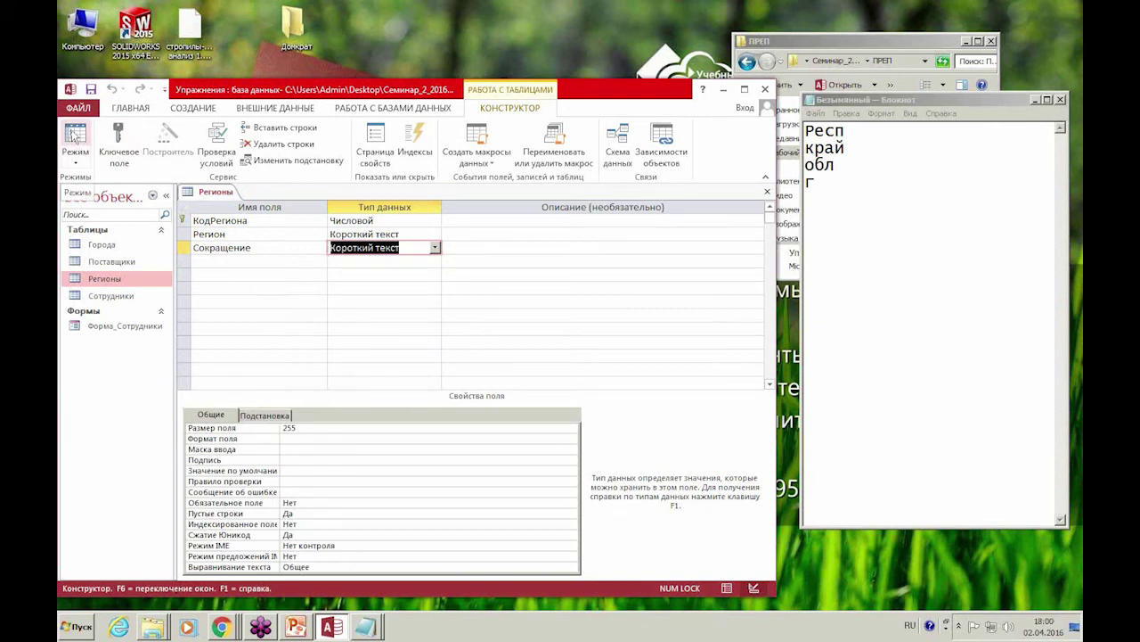
In Datasheet view, widen the Сокращение column and open the drop-down list in the Санкт-Петербург record.
{"action": "left_click", "coordinate": [727, 589]}
{"action": "left_click", "coordinate": [282, 424]}
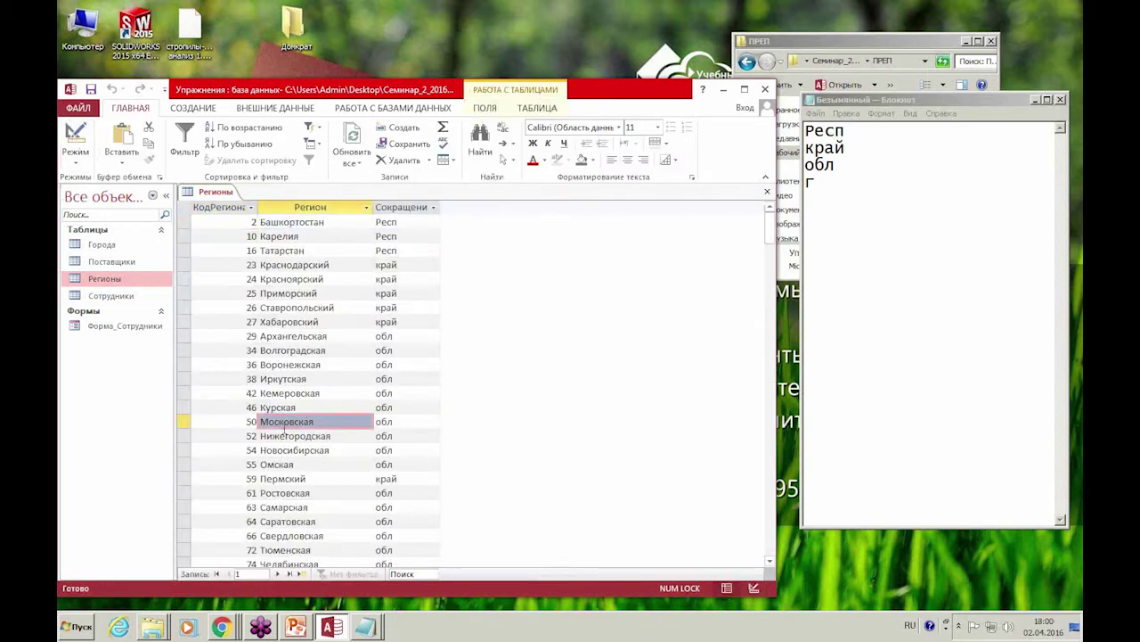
{"action": "scroll", "coordinate": [282, 428], "scroll_direction": "down", "scroll_amount": 4}
{"action": "left_click", "coordinate": [286, 437]}
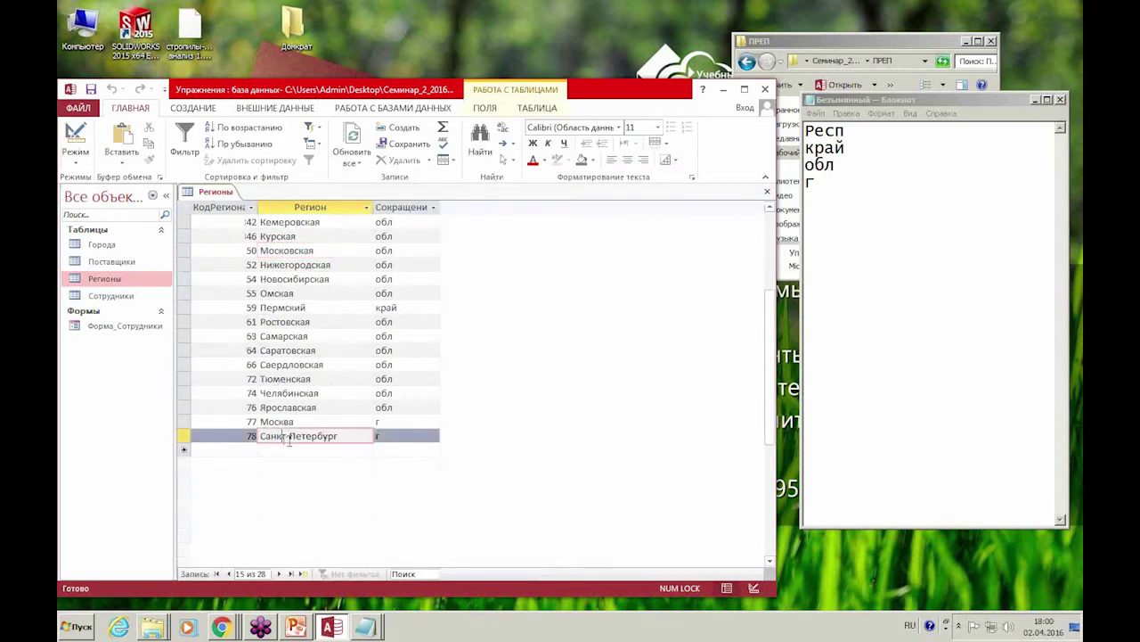
{"action": "left_click", "coordinate": [410, 436]}
{"action": "left_click_drag", "start_coordinate": [440, 207], "coordinate": [453, 210]}
{"action": "left_click", "coordinate": [447, 436]}
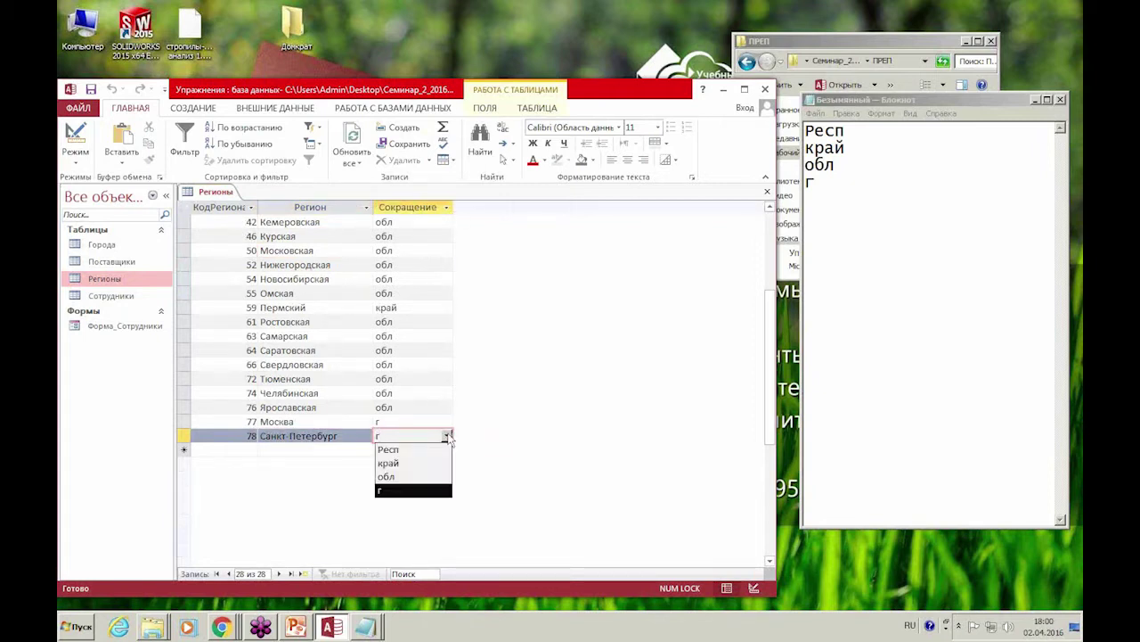
{"action": "left_click", "coordinate": [423, 420]}
Widen the Notepad window and add the tab-separated line 47, Ленинградская, обл below the list of abbreviations.
{"action": "left_click", "coordinate": [240, 448]}
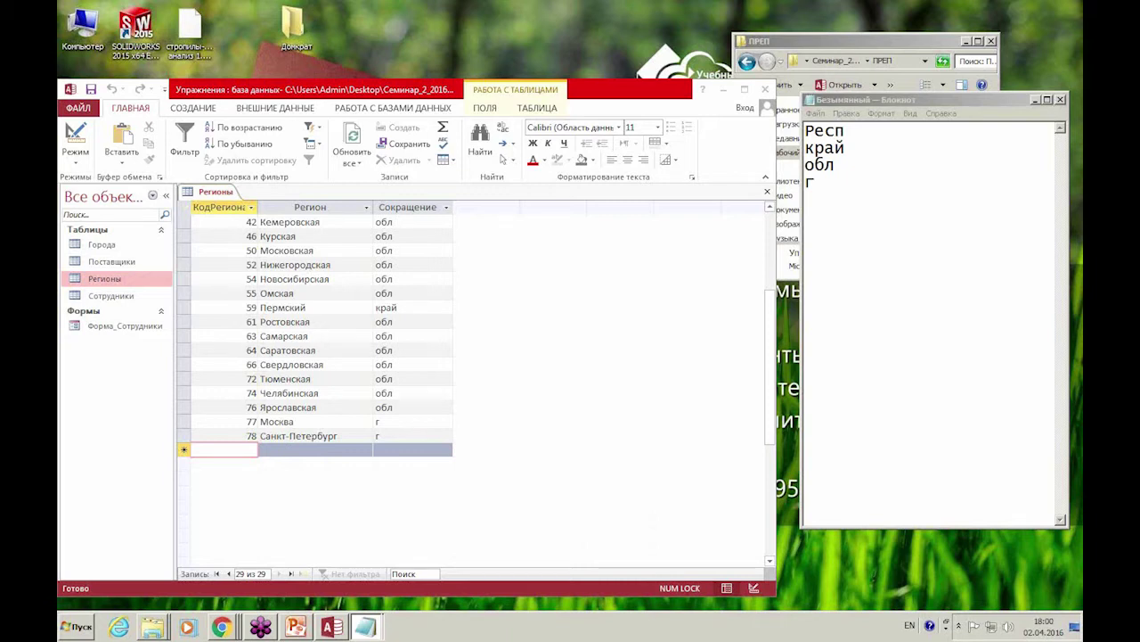
{"action": "left_click_drag", "start_coordinate": [803, 275], "coordinate": [542, 292]}
{"action": "type", "text": "47\tЛенинградская\tобл"}
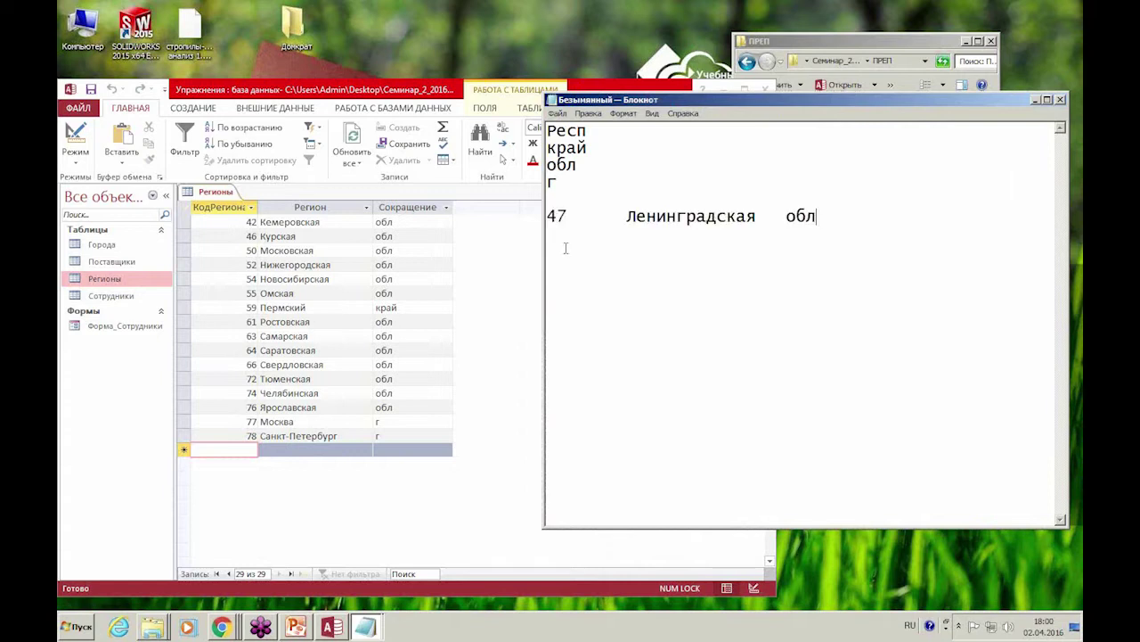
{"action": "left_click", "coordinate": [561, 219]}
{"action": "double_click", "coordinate": [558, 218]}
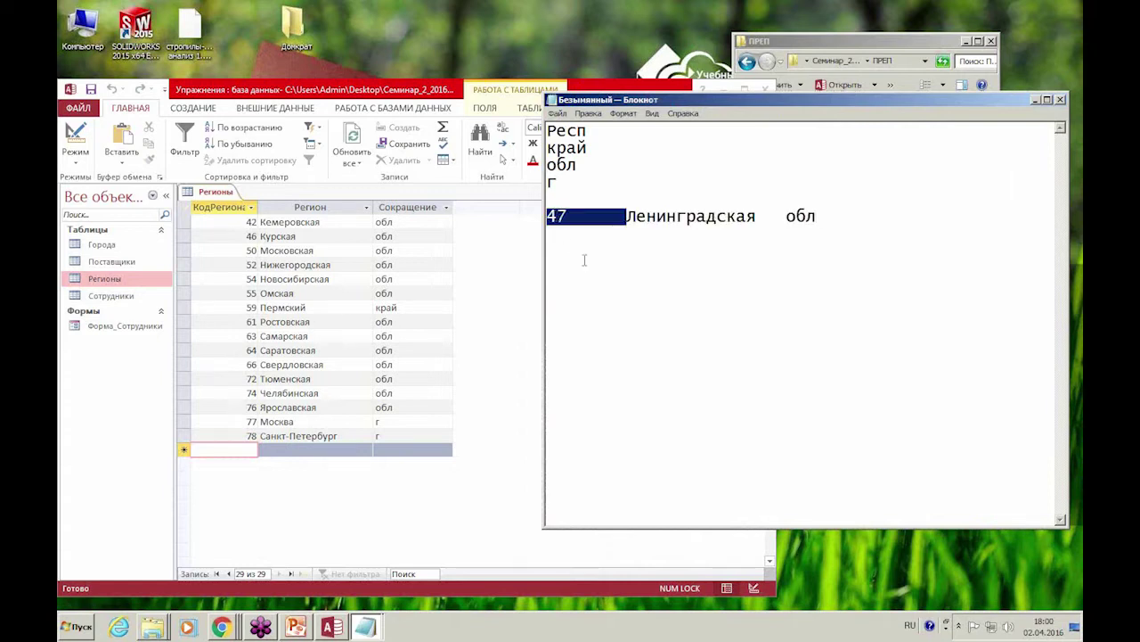
{"action": "left_click", "coordinate": [609, 306]}
{"action": "double_click", "coordinate": [705, 226]}
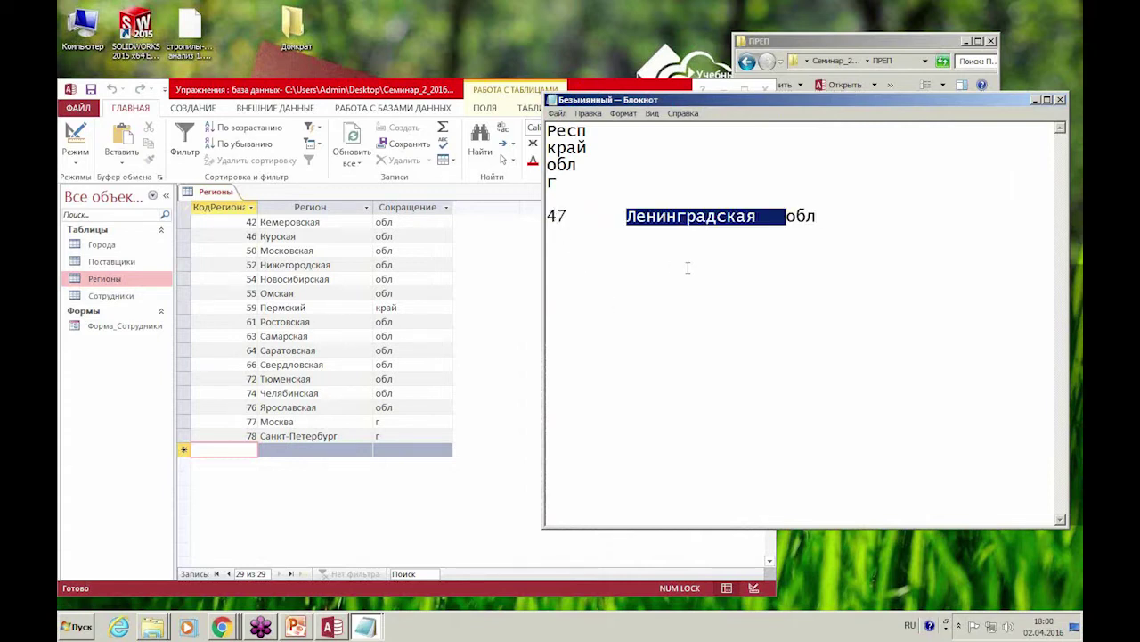
{"action": "left_click", "coordinate": [689, 267]}
{"action": "double_click", "coordinate": [790, 220]}
{"action": "left_click", "coordinate": [831, 237]}
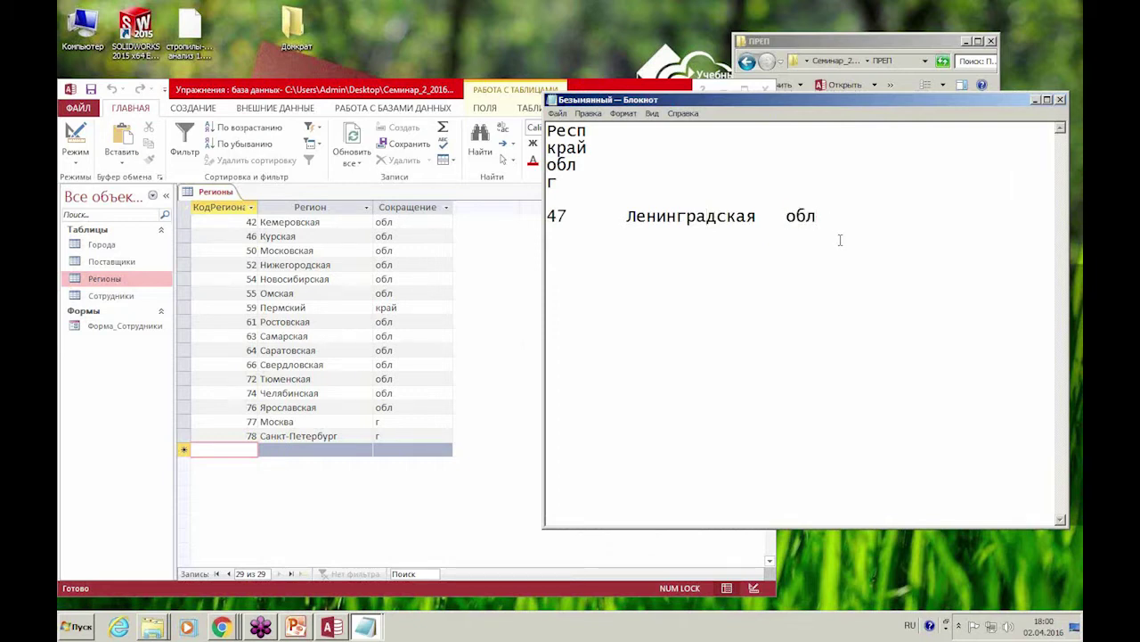
Switch to Access and add a record to the Регионы table with code 47, region Ленинградская and abbreviation обл.
{"action": "left_click", "coordinate": [247, 451]}
{"action": "type", "text": "37"}
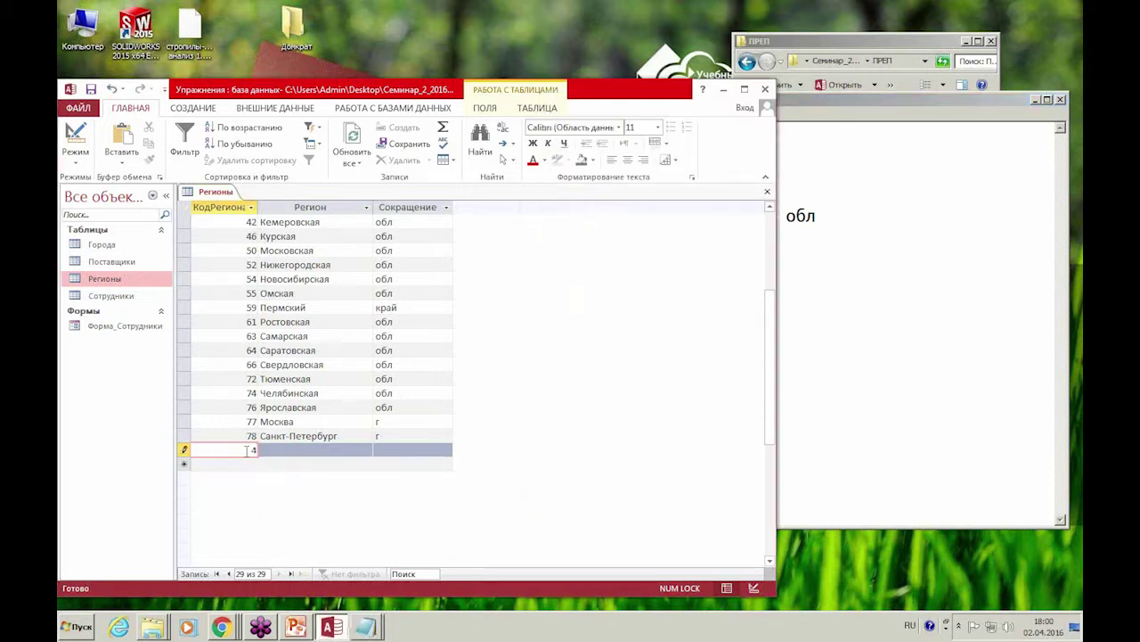
{"action": "key", "text": "Tab"}
{"action": "type", "text": "Л"}
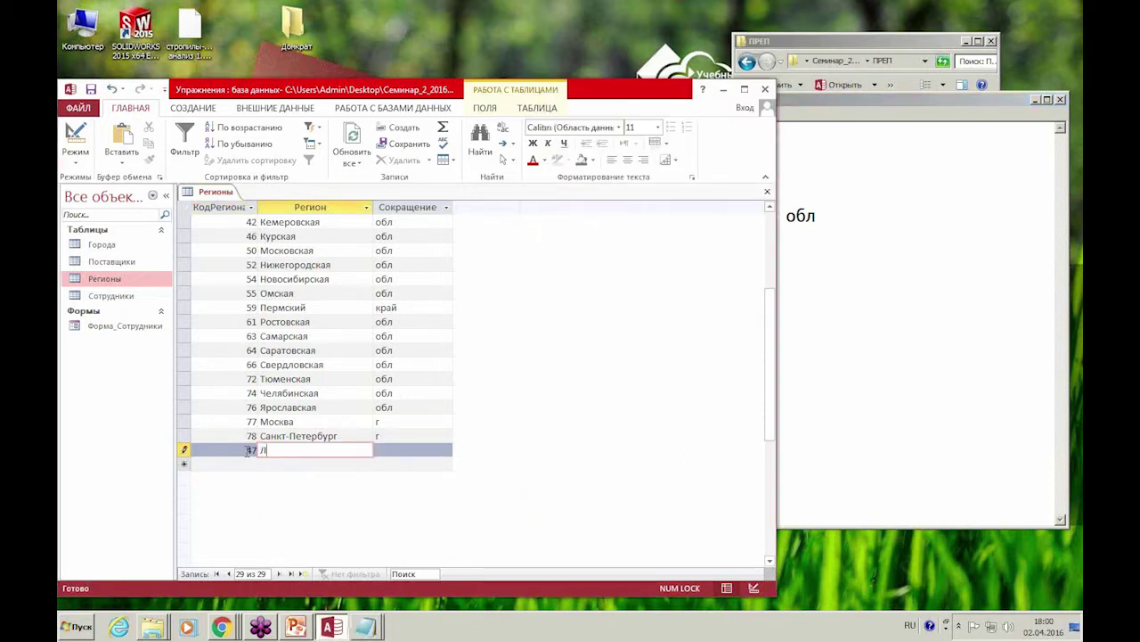
{"action": "type", "text": "енинградская"}
{"action": "key", "text": "Tab"}
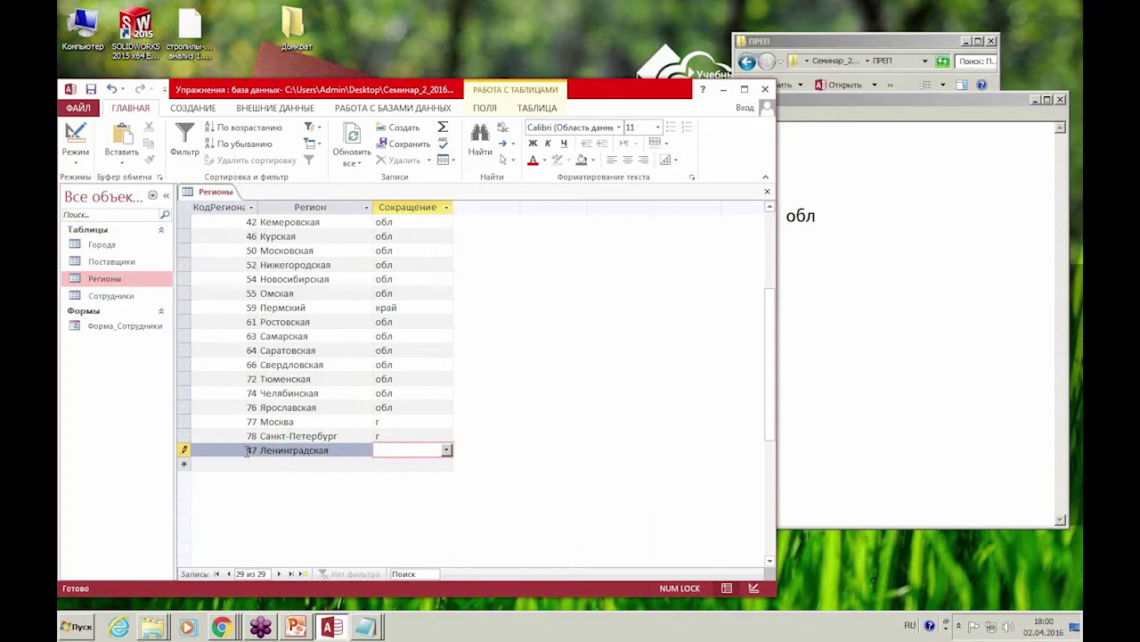
{"action": "type", "text": "обл"}
{"action": "key", "text": "Return"}
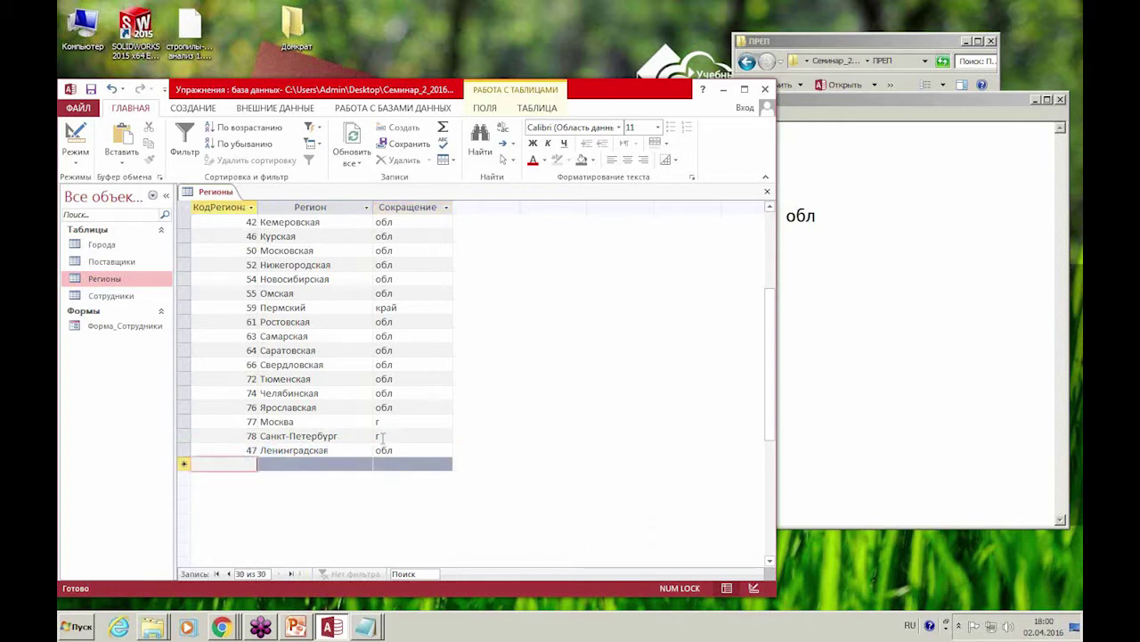
Examine the drop-down in the Ленинградская record and the Сокращение values of several other records.
{"action": "left_click", "coordinate": [414, 451]}
{"action": "left_click", "coordinate": [446, 450]}
{"action": "left_click", "coordinate": [447, 450]}
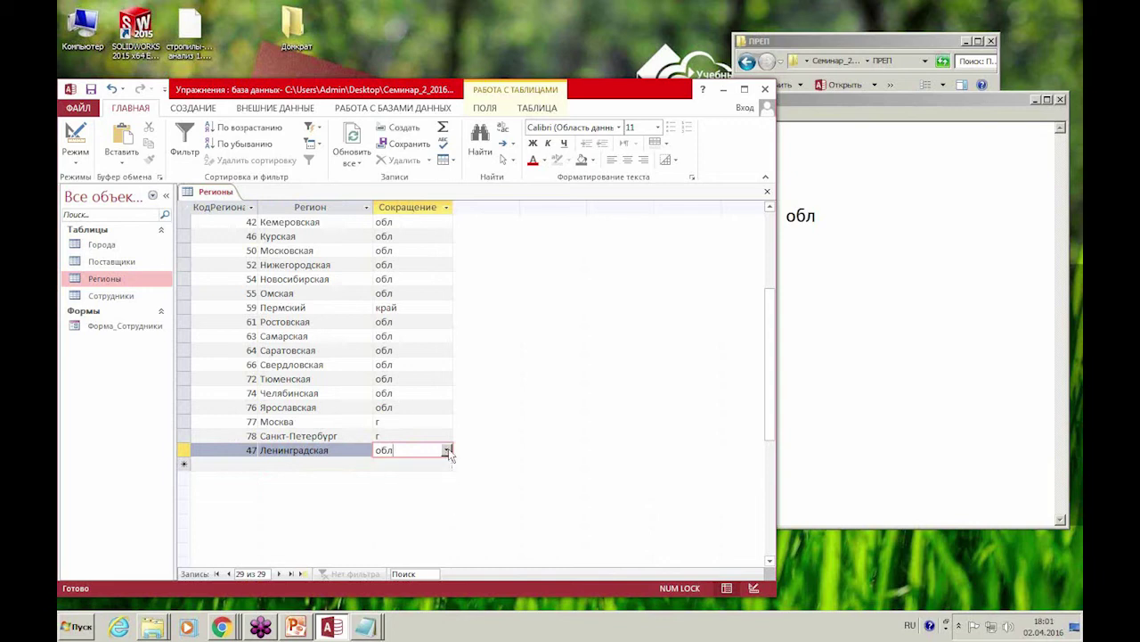
{"action": "left_click", "coordinate": [420, 422]}
{"action": "left_click", "coordinate": [411, 322]}
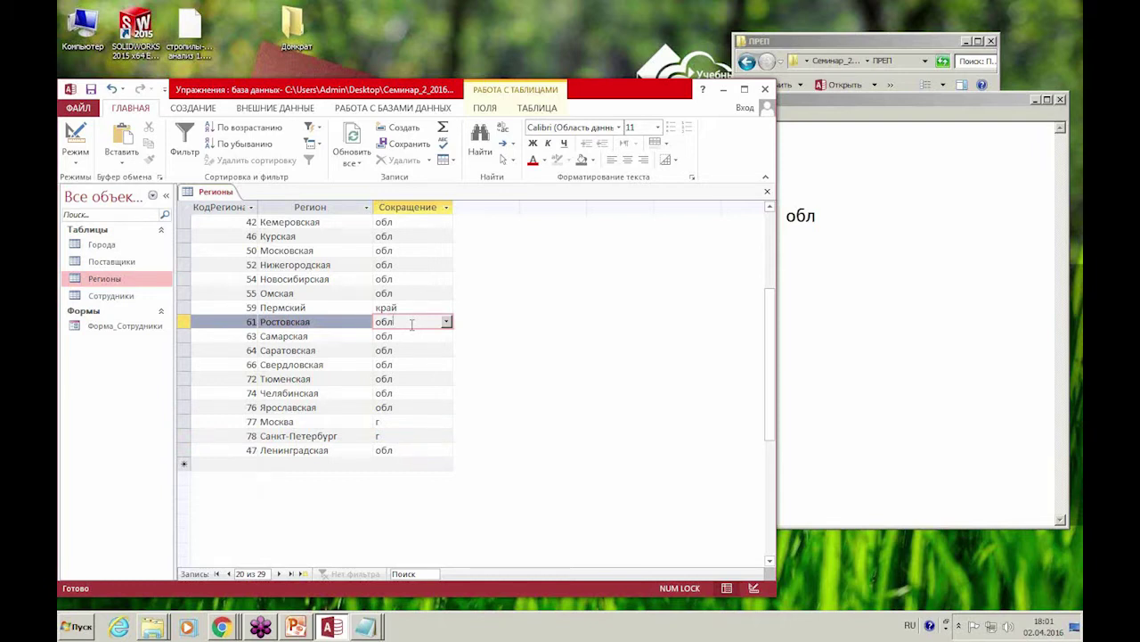
{"action": "left_click", "coordinate": [427, 296]}
{"action": "left_click", "coordinate": [428, 344]}
{"action": "left_click", "coordinate": [423, 397]}
{"action": "left_click", "coordinate": [891, 264]}
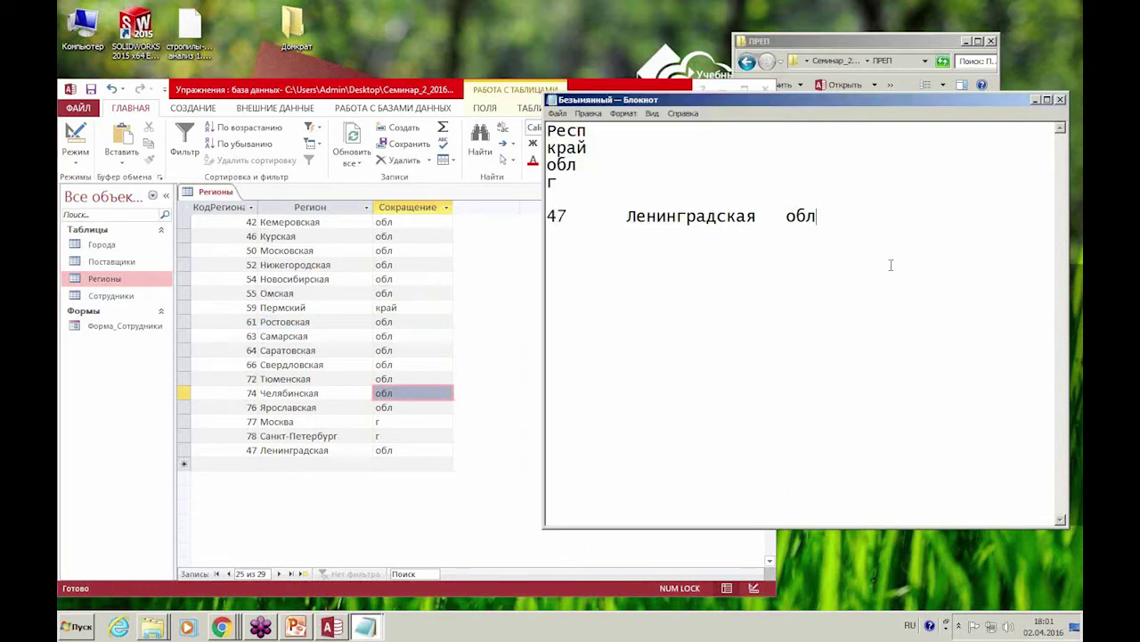
{"action": "left_click", "coordinate": [303, 436]}
Try to store the arbitrary text лваыодвлпад in the Сокращение field of the Ленинградская record.
{"action": "left_click", "coordinate": [400, 449]}
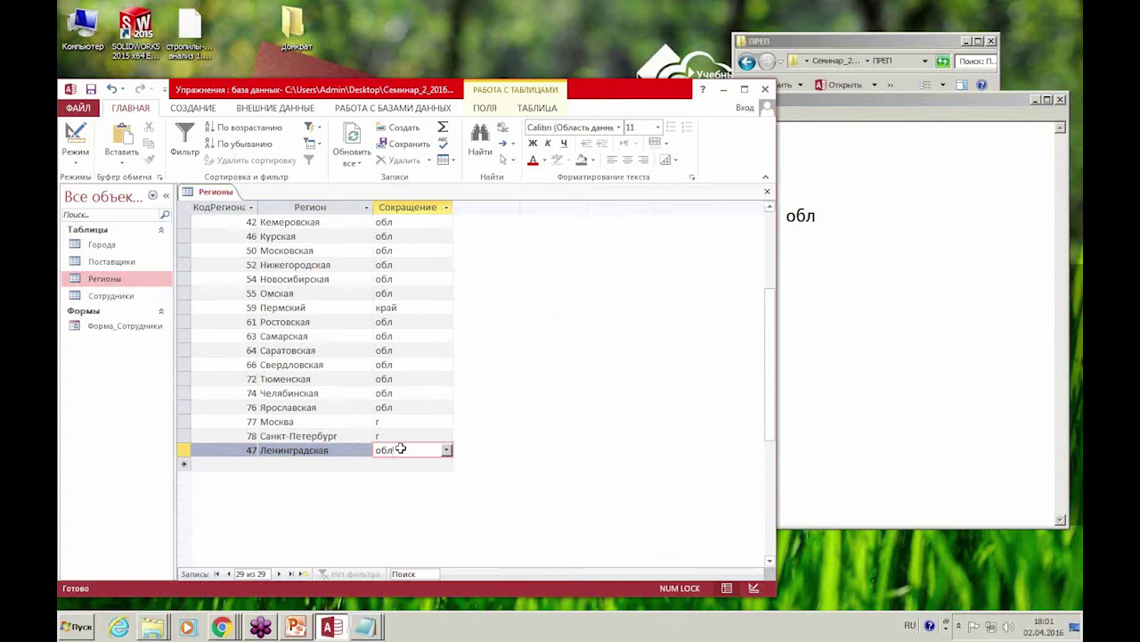
{"action": "left_click", "coordinate": [433, 455]}
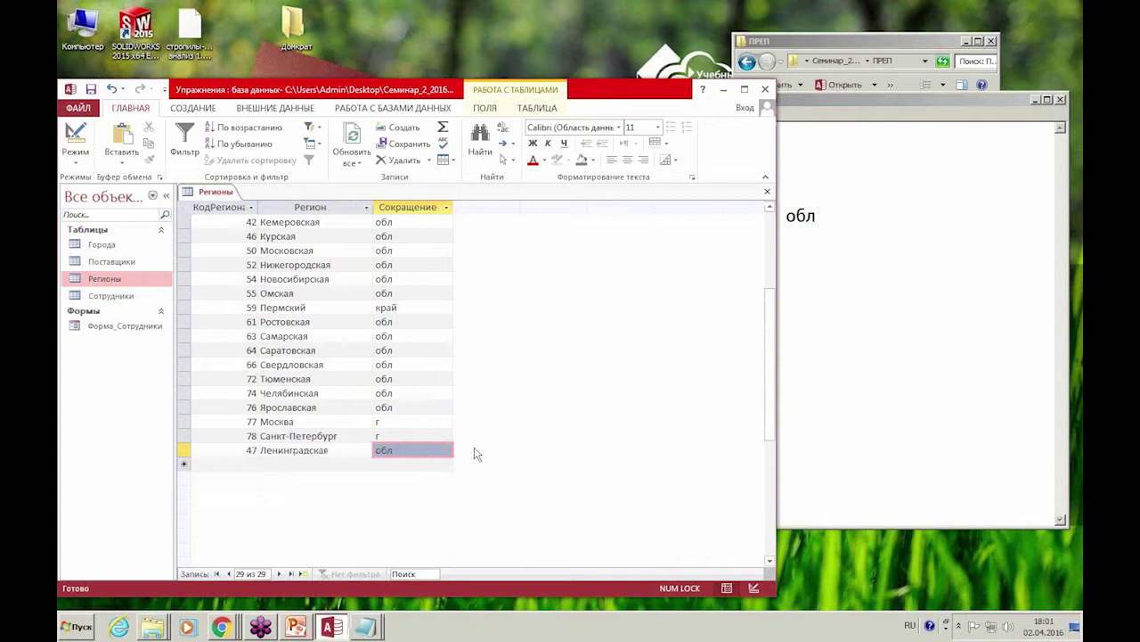
{"action": "type", "text": "лваыодвлпад"}
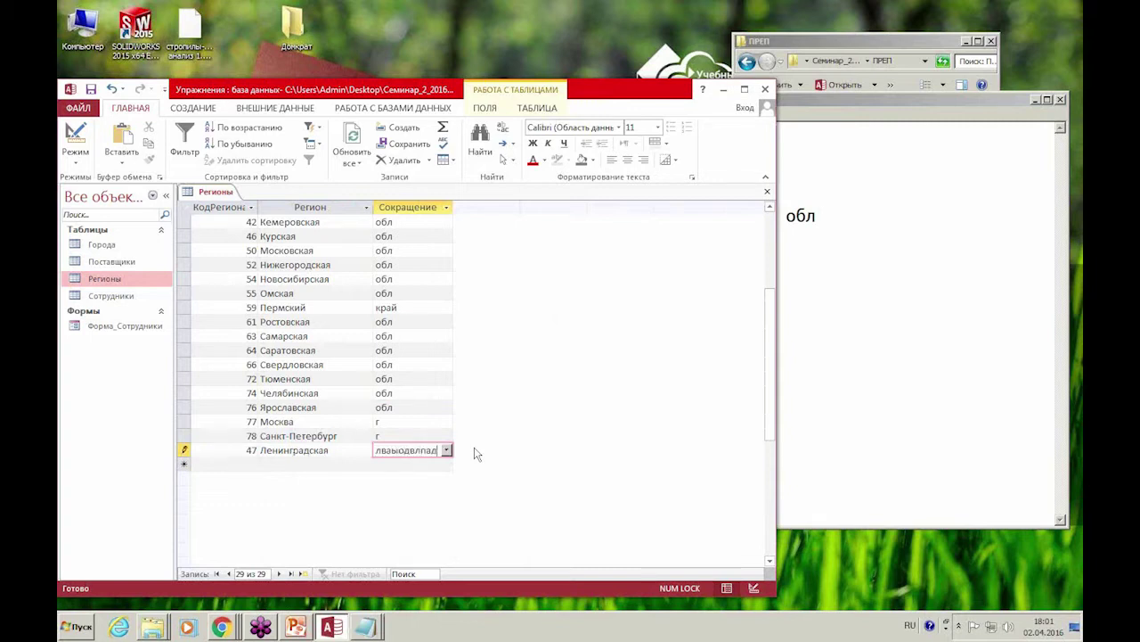
{"action": "key", "text": "Return"}
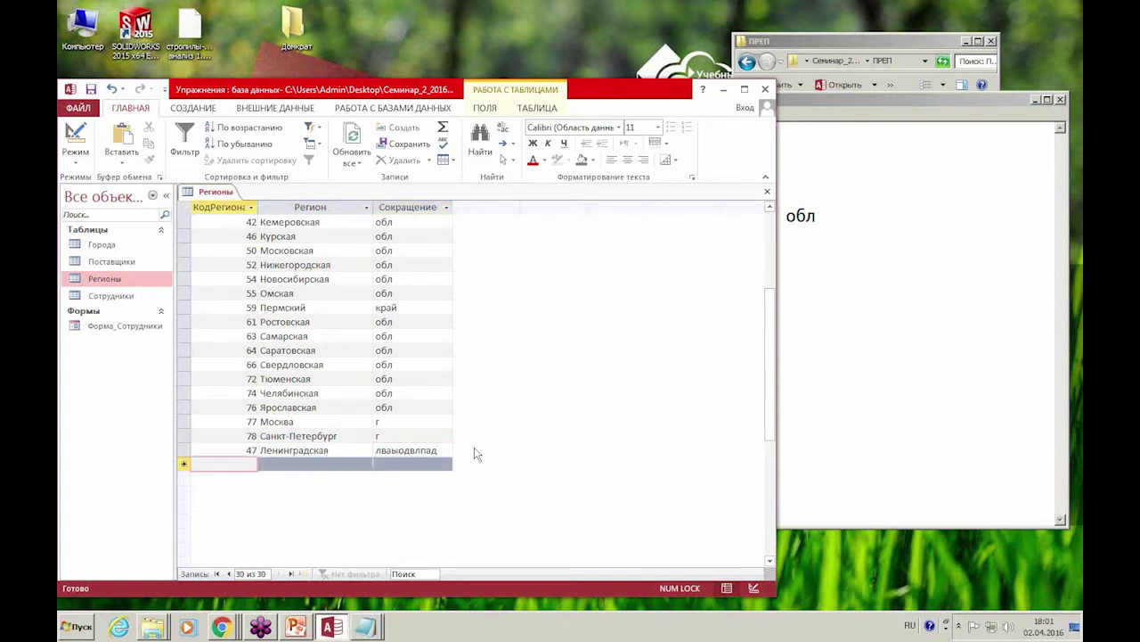
Replace the arbitrary text in the Ленинградская record's Сокращение field with обл from the lookup list.
{"action": "left_click", "coordinate": [436, 450]}
{"action": "left_click", "coordinate": [446, 450]}
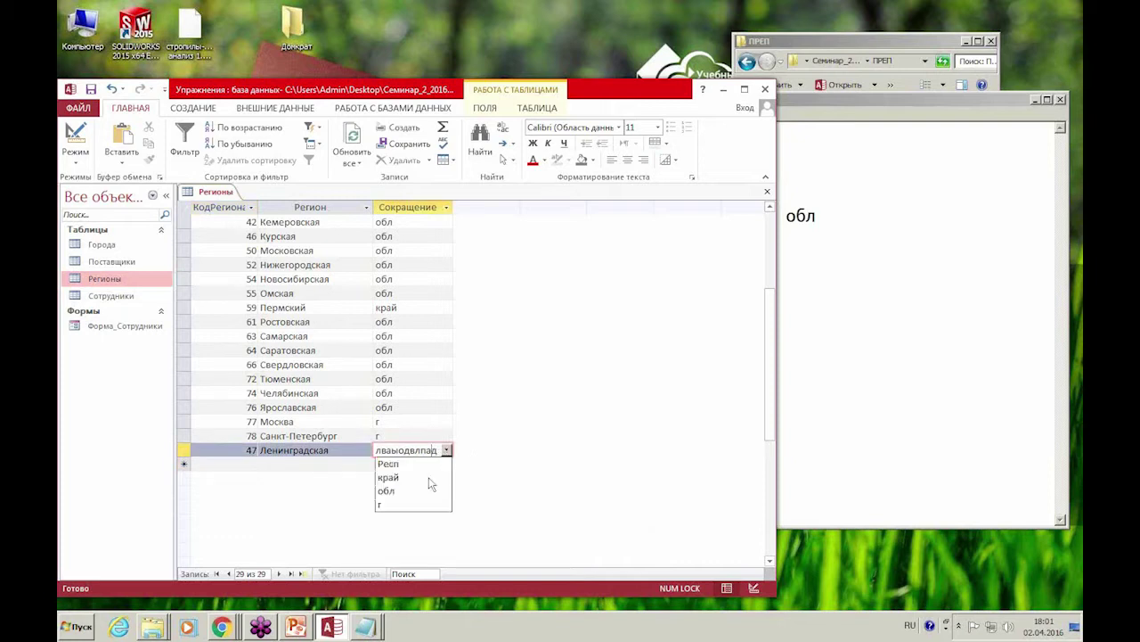
{"action": "left_click", "coordinate": [404, 436]}
{"action": "key", "text": "Down"}
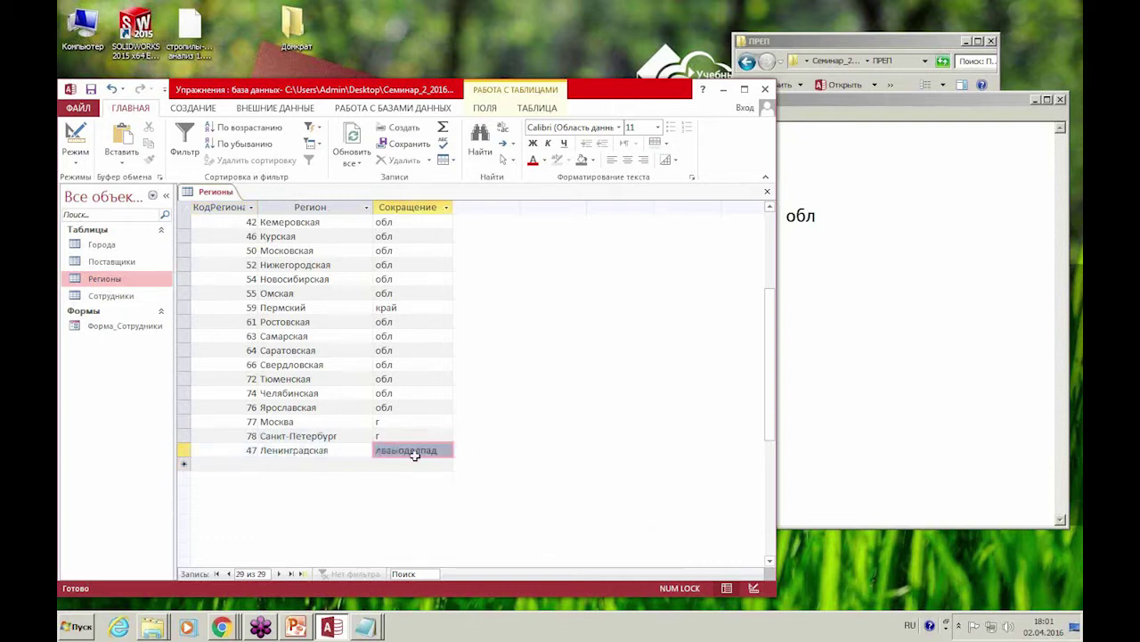
{"action": "left_click", "coordinate": [447, 450]}
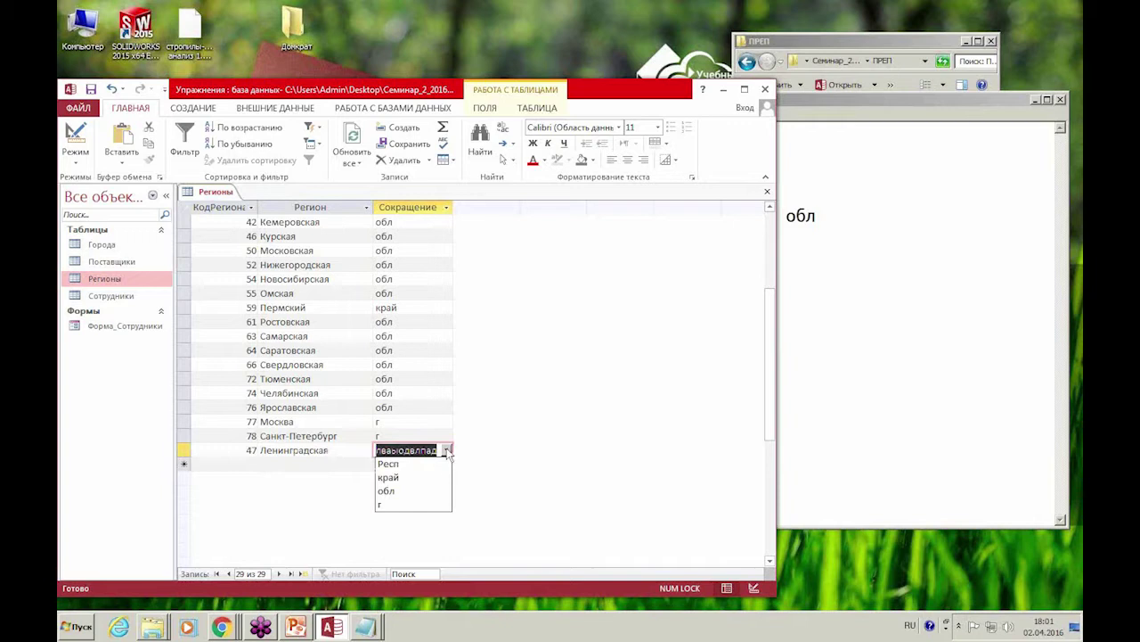
{"action": "left_click", "coordinate": [423, 491]}
{"action": "left_click", "coordinate": [410, 435]}
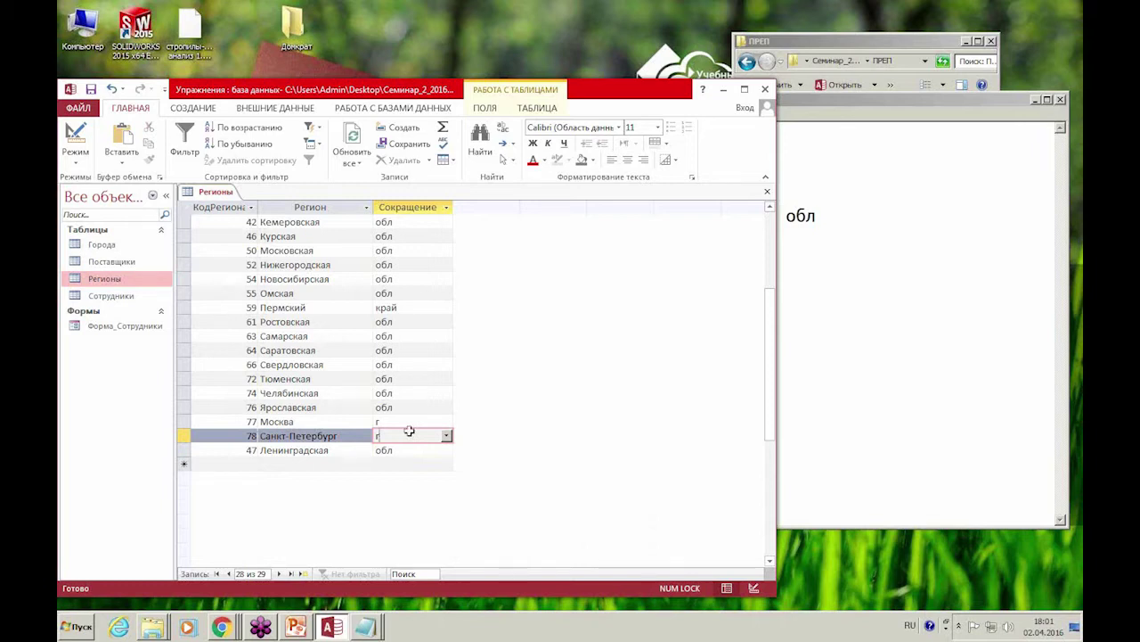
Switch to PowerPoint, highlight the bullet "Настройка свойств поля подстановки в таблице" on slide 6, and return to Access.
{"action": "left_click", "coordinate": [297, 627]}
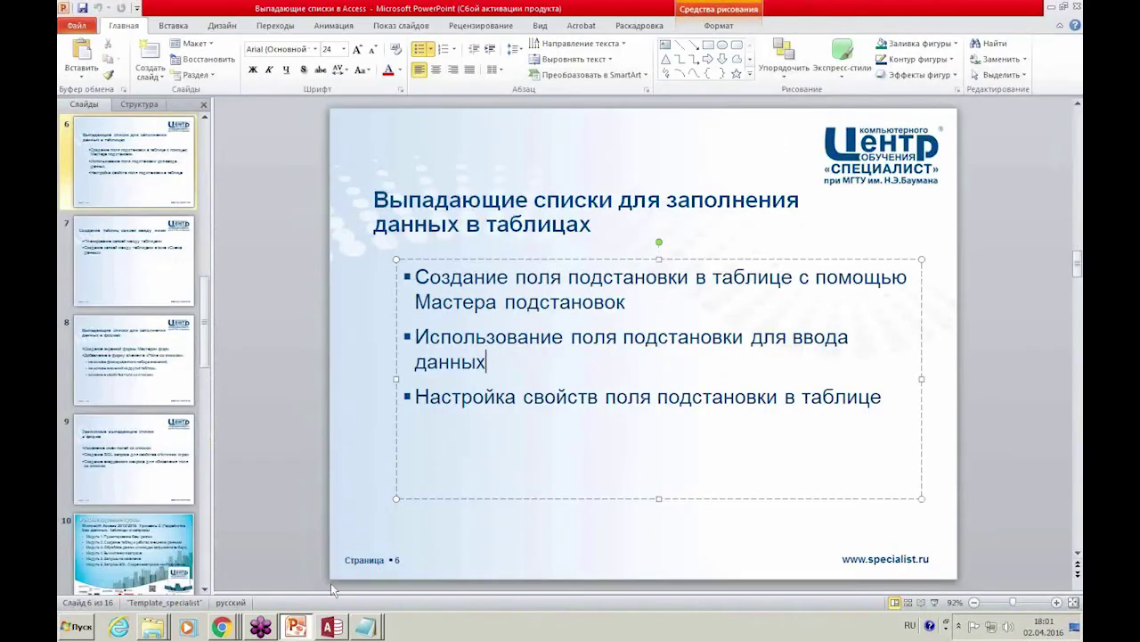
{"action": "left_click_drag", "start_coordinate": [415, 396], "coordinate": [882, 402]}
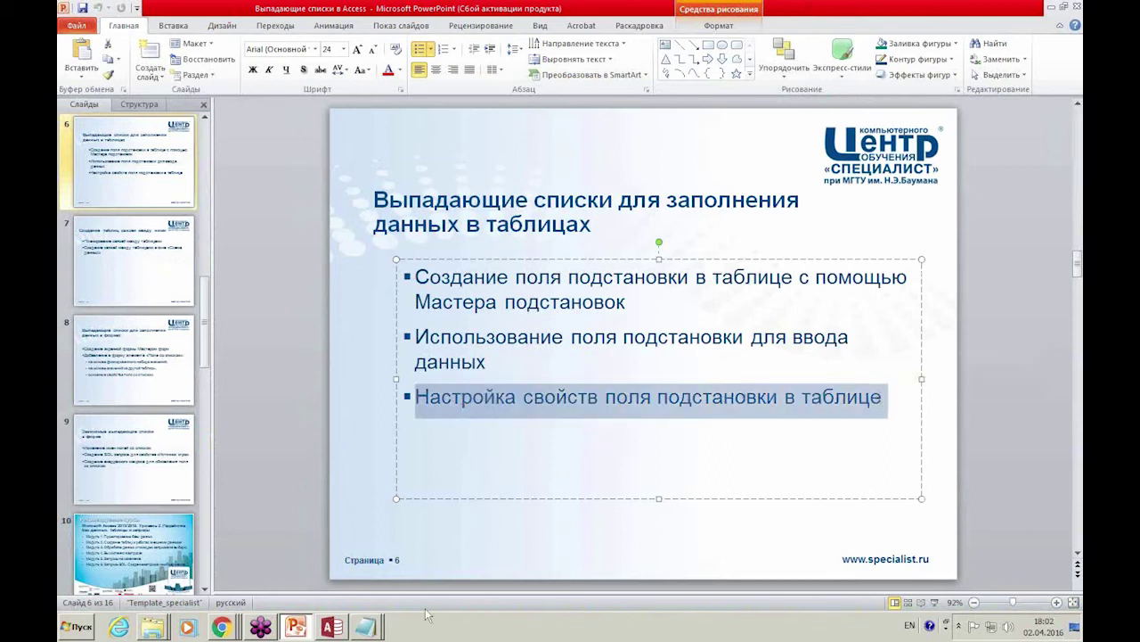
{"action": "left_click", "coordinate": [331, 627]}
{"action": "key", "text": "alt+shift"}
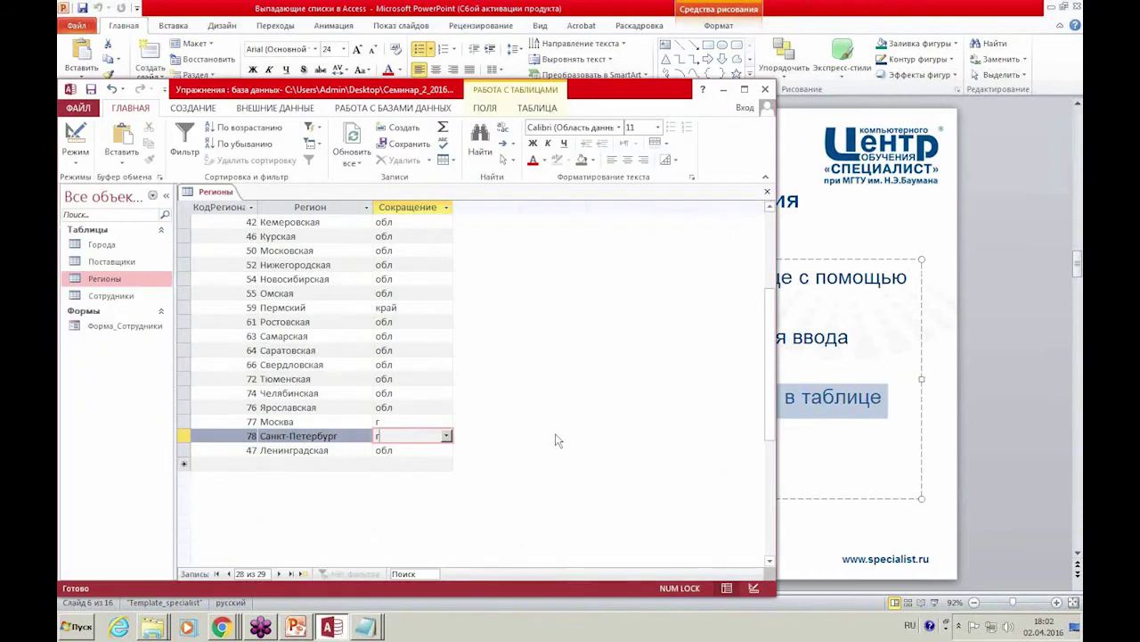
Display the lookup properties of the Сокращение field in Design view and widen the property name column.
{"action": "left_click", "coordinate": [76, 138]}
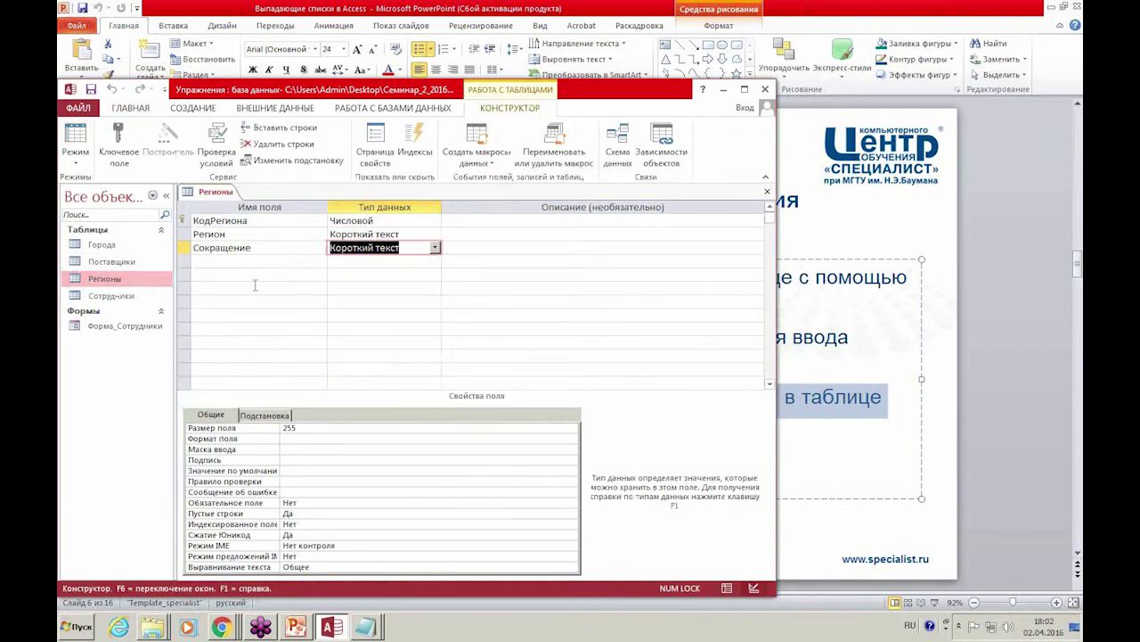
{"action": "left_click", "coordinate": [252, 250]}
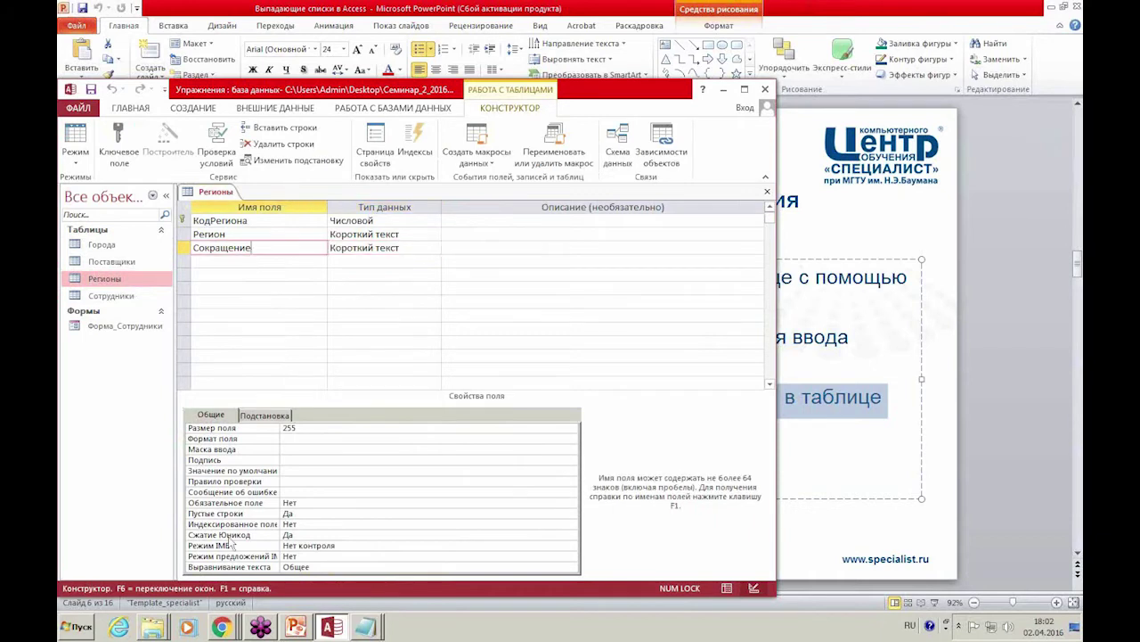
{"action": "left_click", "coordinate": [276, 421]}
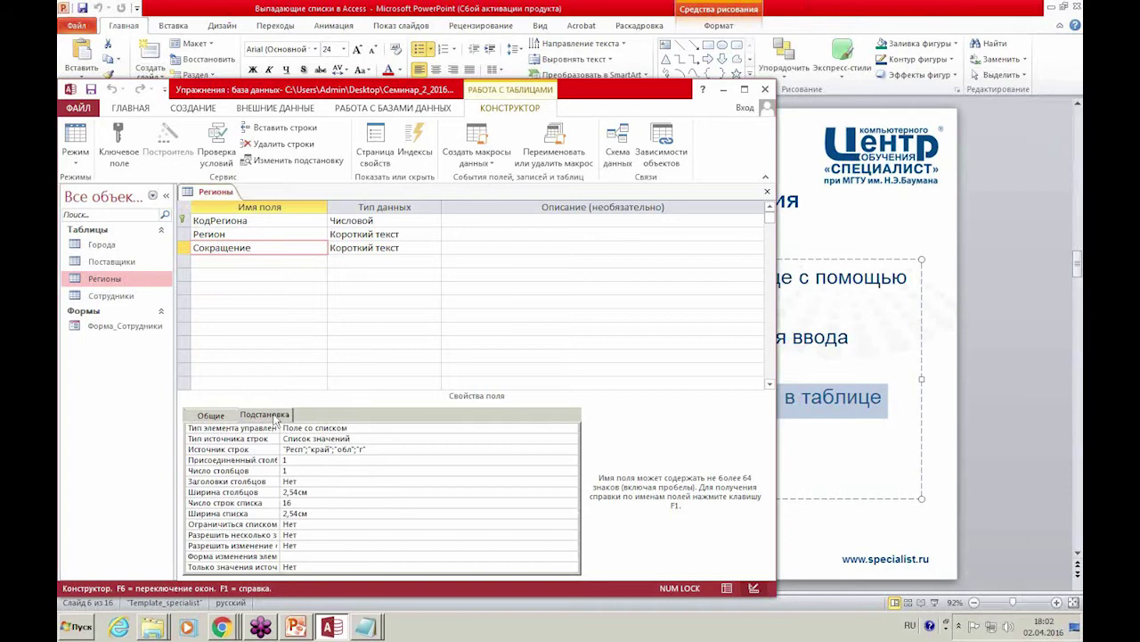
{"action": "left_click_drag", "start_coordinate": [365, 449], "coordinate": [279, 444]}
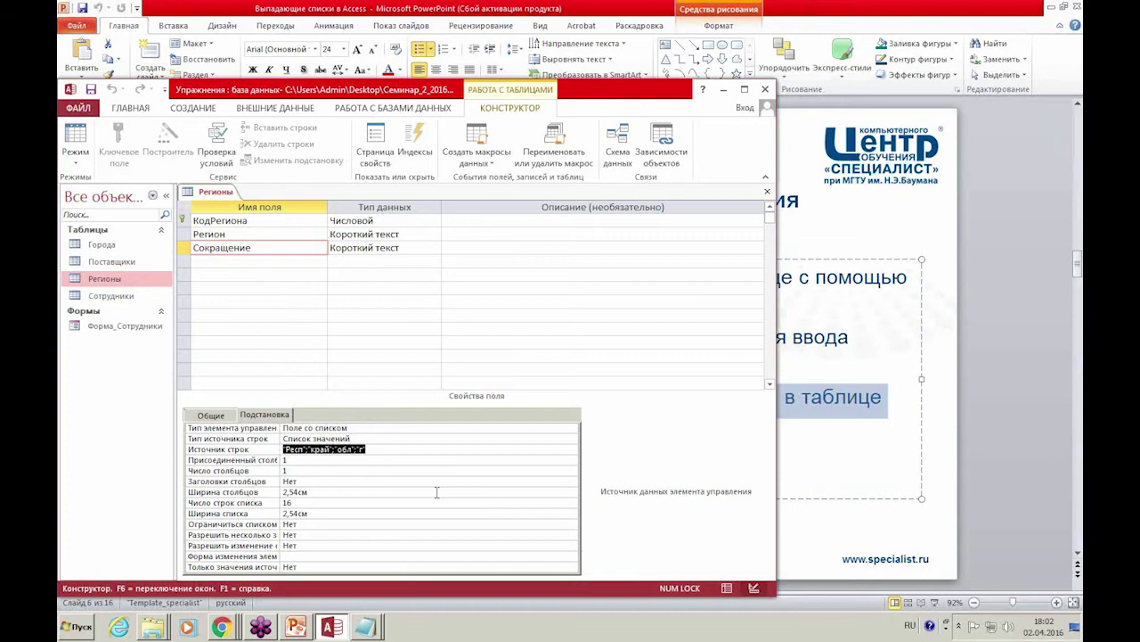
{"action": "left_click_drag", "start_coordinate": [280, 460], "coordinate": [330, 461]}
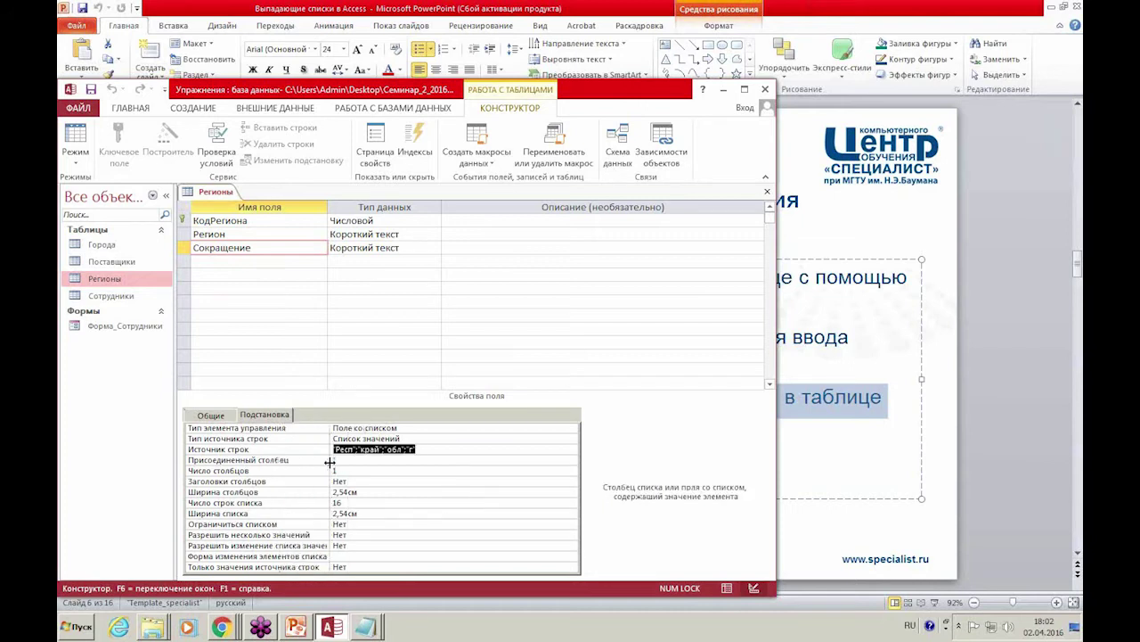
Set the Сокращение field's Ограничиться списком lookup property to Да and widen the property name column to show the full names.
{"action": "left_click_drag", "start_coordinate": [331, 502], "coordinate": [340, 504]}
{"action": "left_click", "coordinate": [401, 525]}
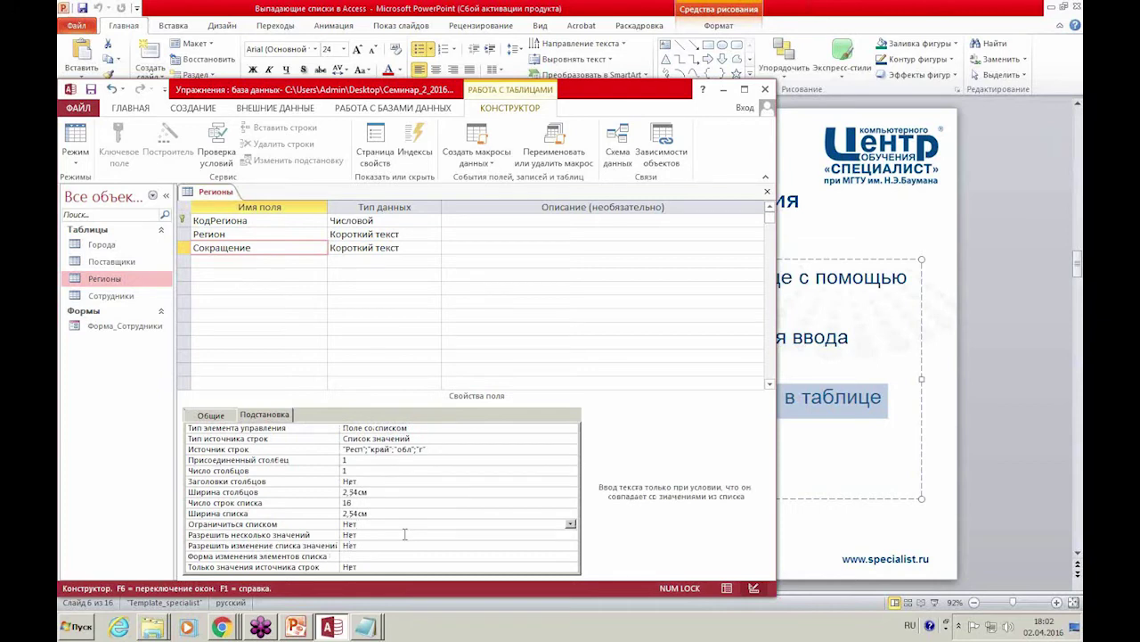
{"action": "left_click", "coordinate": [570, 525]}
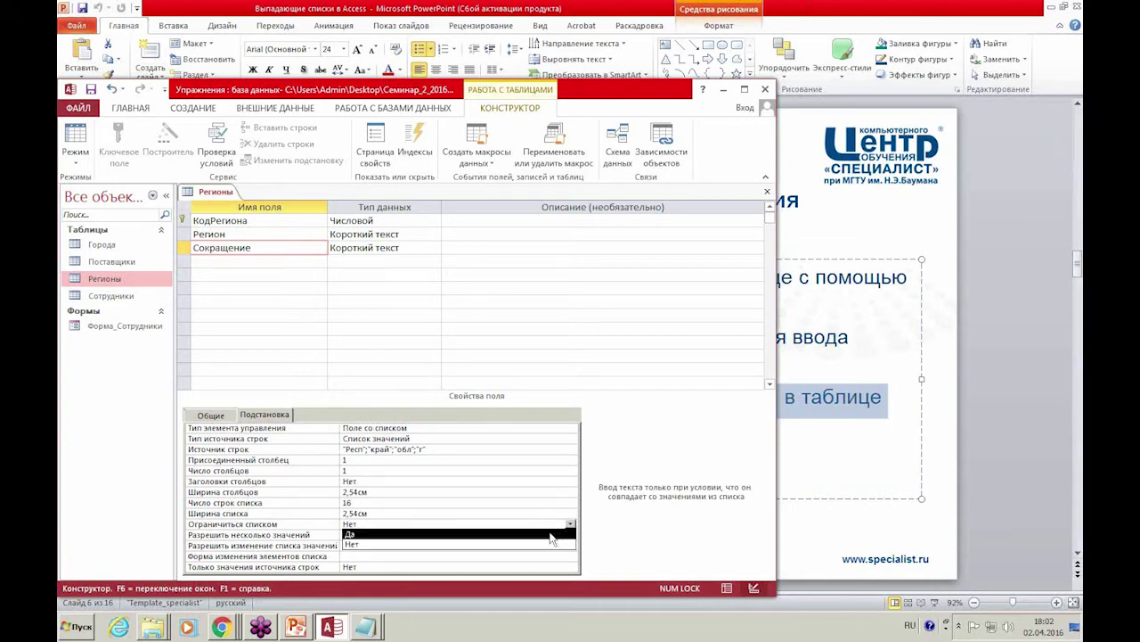
{"action": "left_click", "coordinate": [551, 535]}
{"action": "left_click", "coordinate": [388, 527]}
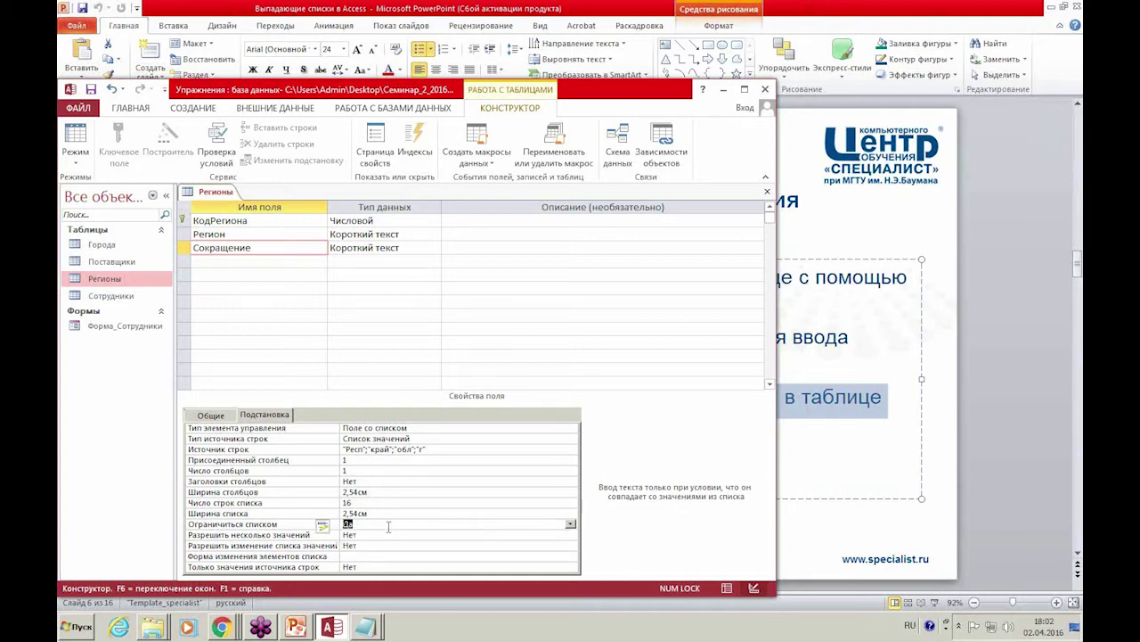
{"action": "left_click_drag", "start_coordinate": [338, 505], "coordinate": [366, 505]}
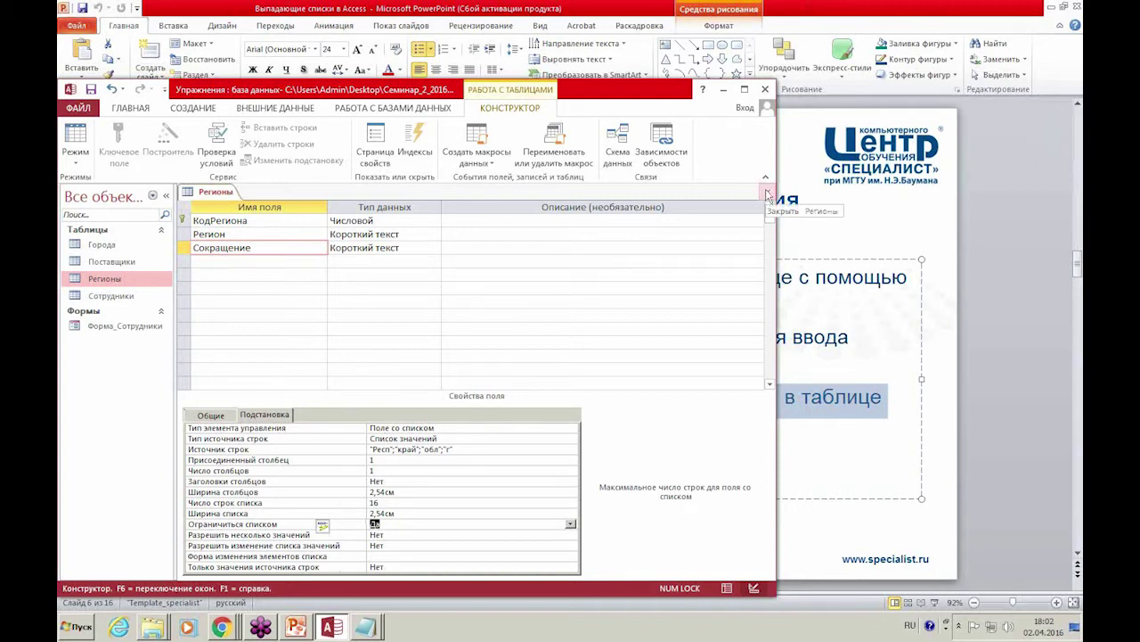
Close the Регионы table design with its changes saved and reopen the table in Datasheet view.
{"action": "left_click", "coordinate": [767, 192]}
{"action": "left_click", "coordinate": [492, 346]}
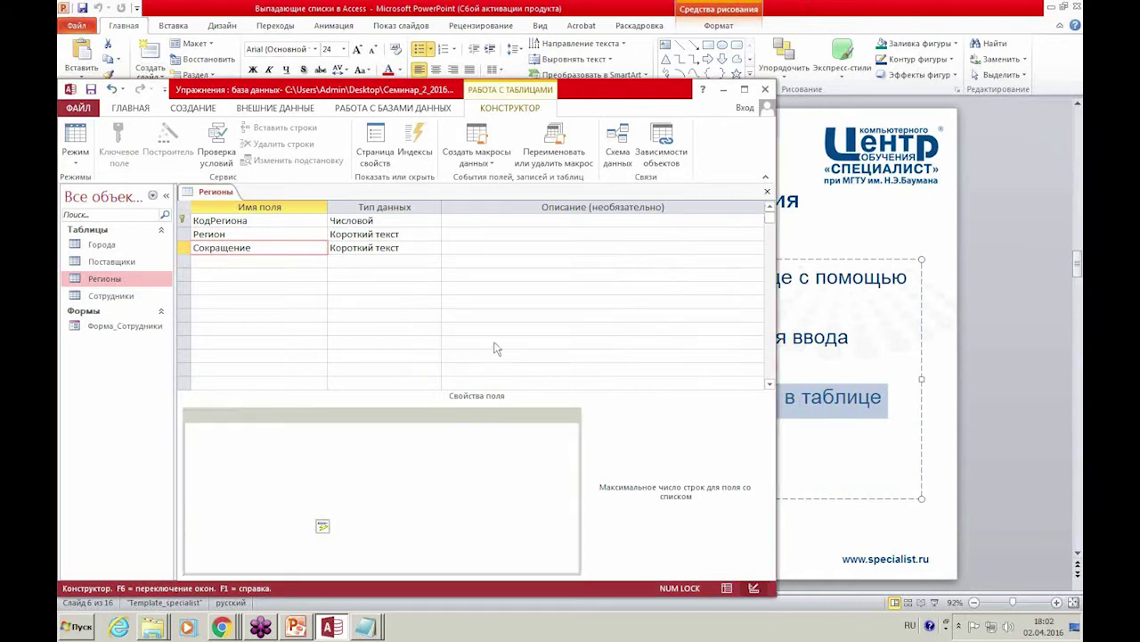
{"action": "double_click", "coordinate": [113, 278]}
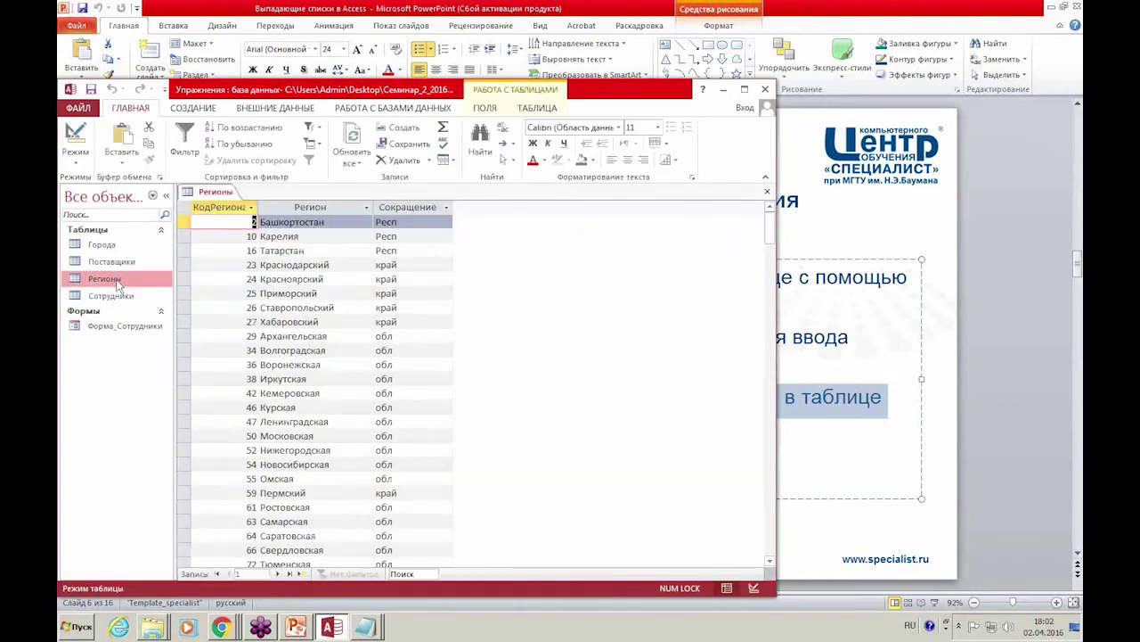
Check the values offered by the Сокращение lookup list in the Санкт-Петербург record.
{"action": "left_click", "coordinate": [294, 364]}
{"action": "scroll", "coordinate": [294, 364], "scroll_direction": "down", "scroll_amount": 6}
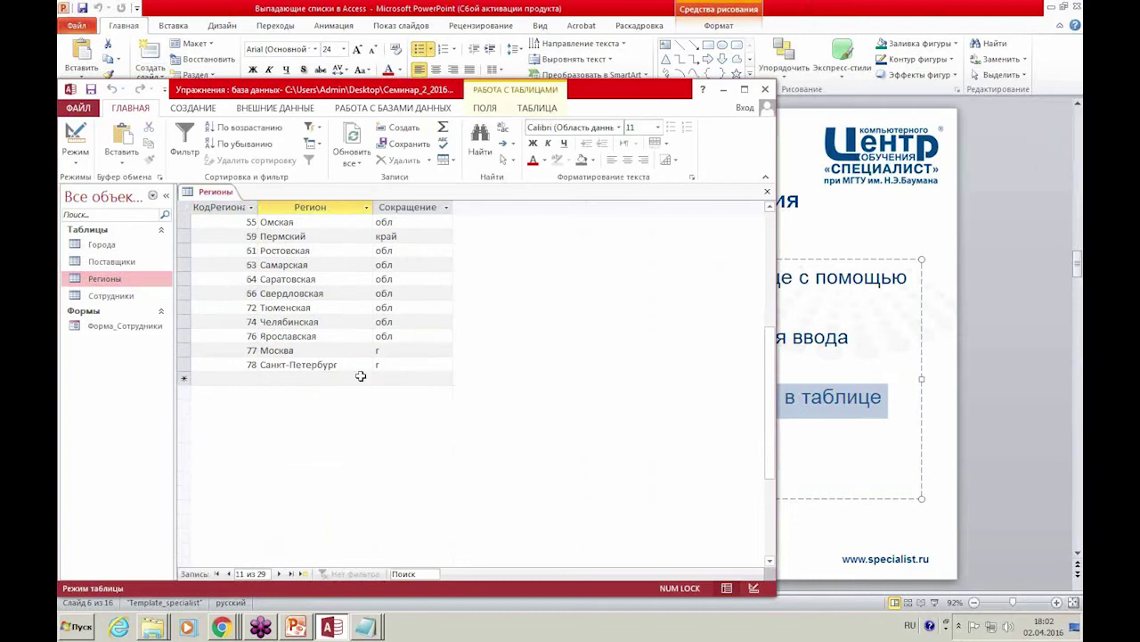
{"action": "left_click", "coordinate": [447, 365]}
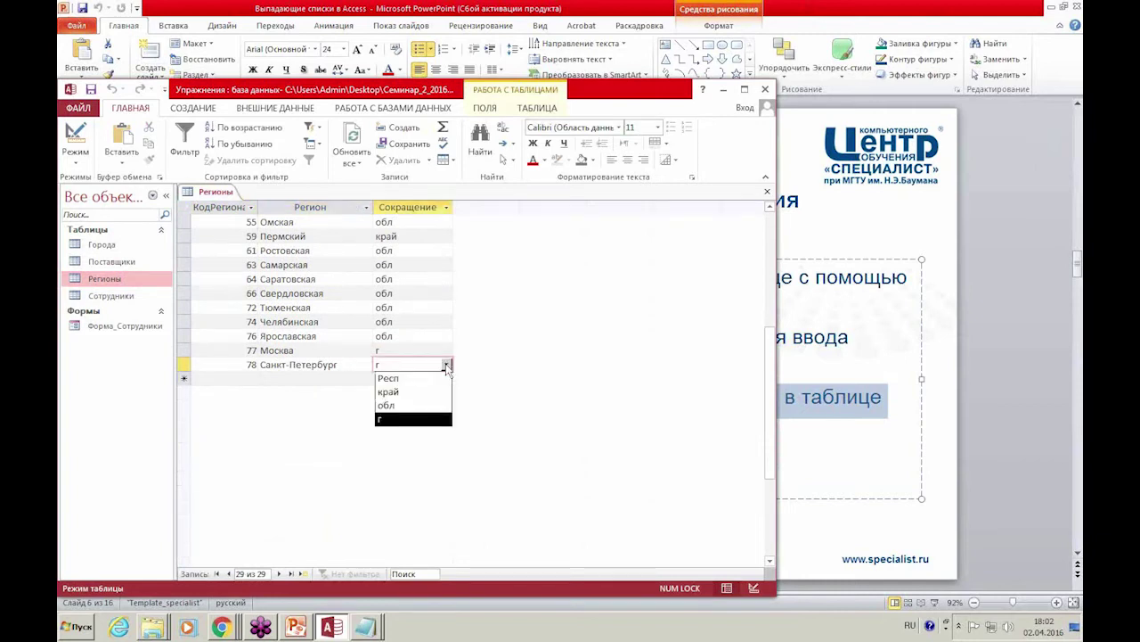
{"action": "left_click", "coordinate": [446, 367]}
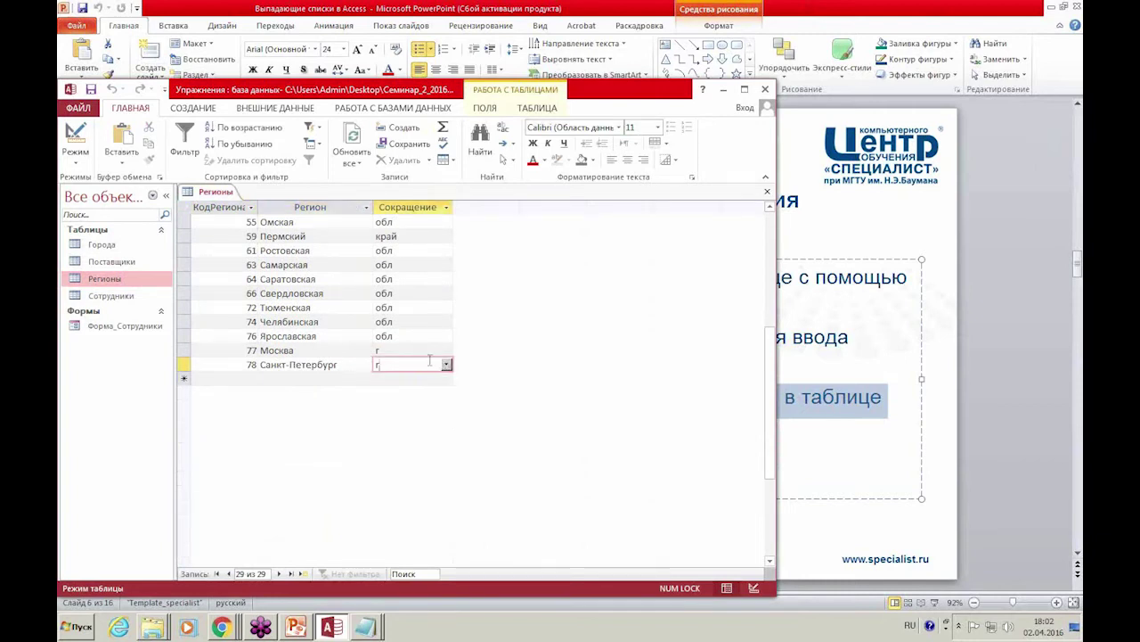
Fit the КодРегиона column's width to its contents and locate the Ленинградская record.
{"action": "double_click", "coordinate": [255, 207]}
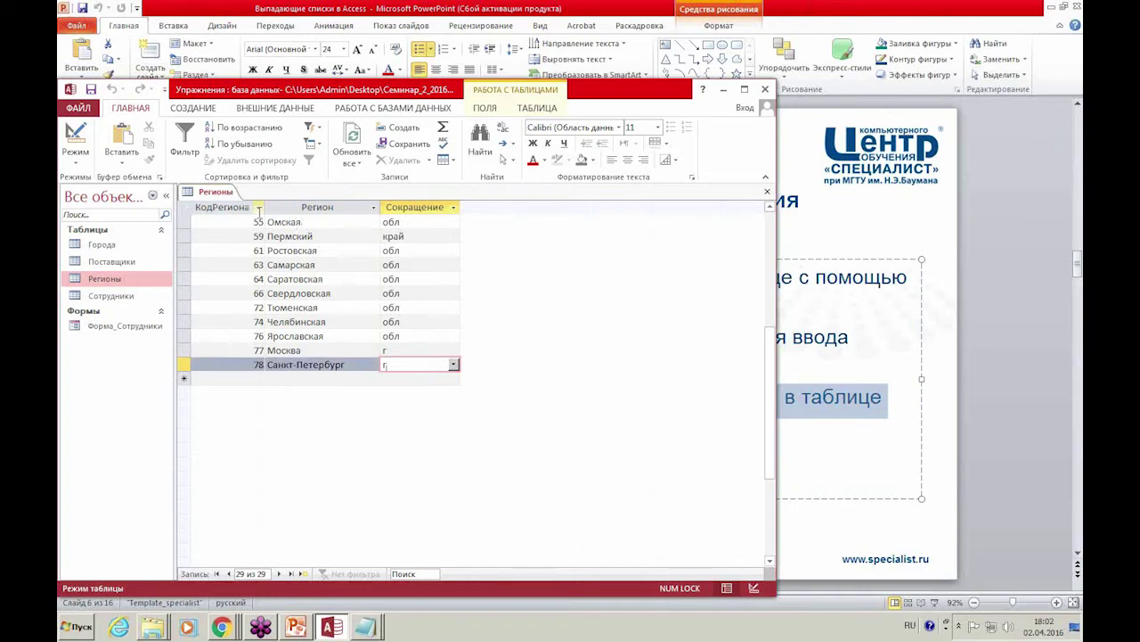
{"action": "left_click", "coordinate": [293, 293]}
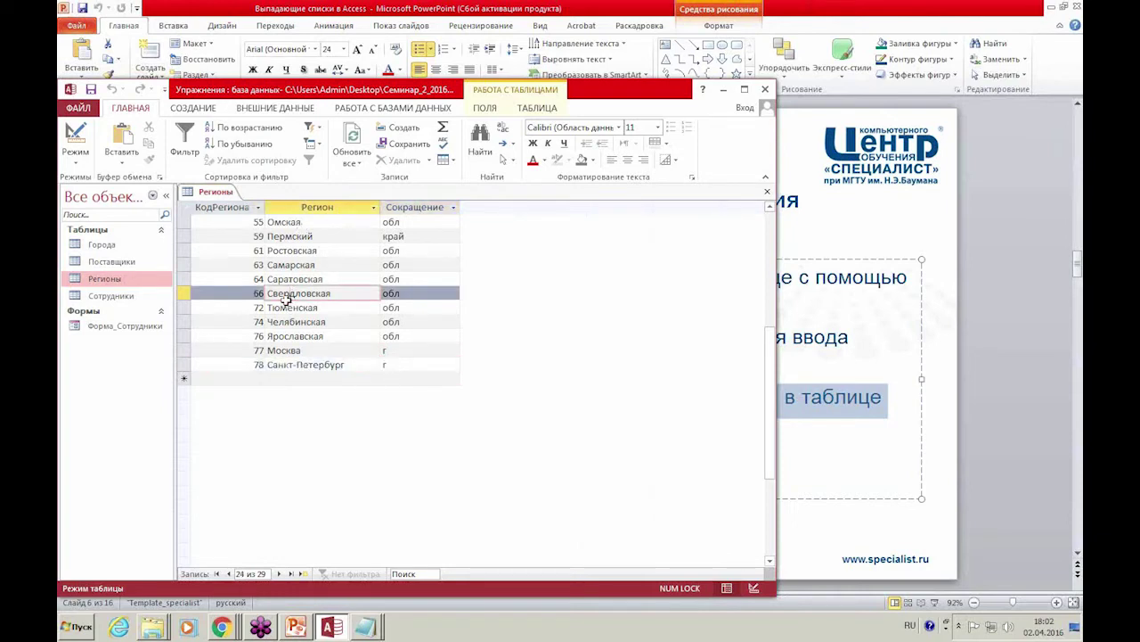
{"action": "left_click", "coordinate": [252, 310]}
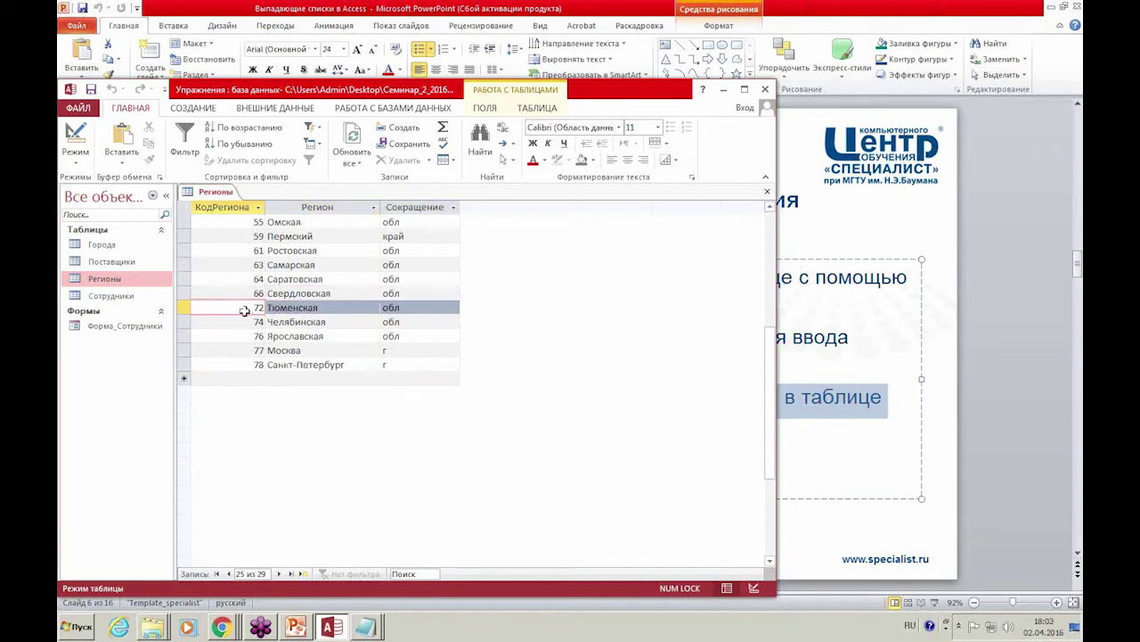
{"action": "scroll", "coordinate": [229, 244], "scroll_direction": "up", "scroll_amount": 3}
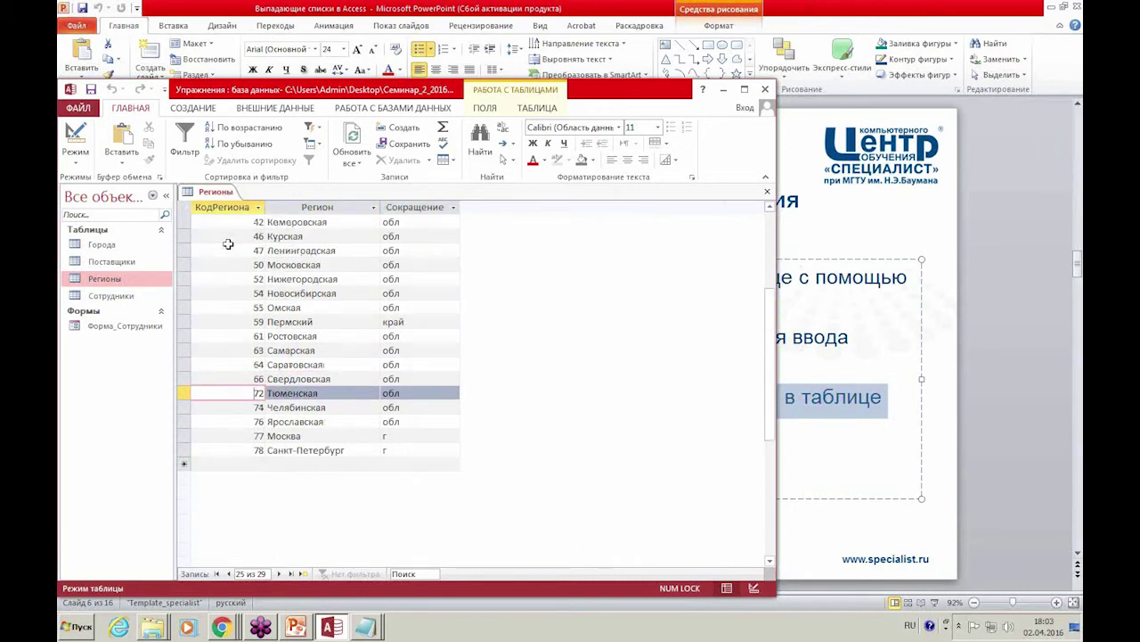
{"action": "left_click", "coordinate": [260, 295]}
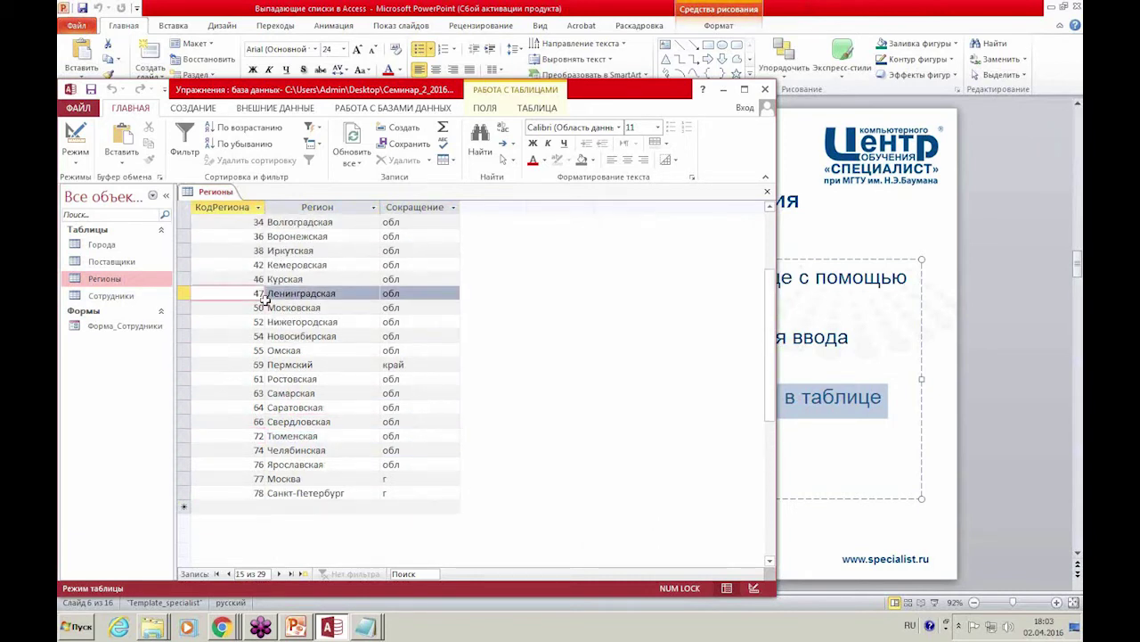
{"action": "left_click", "coordinate": [198, 293]}
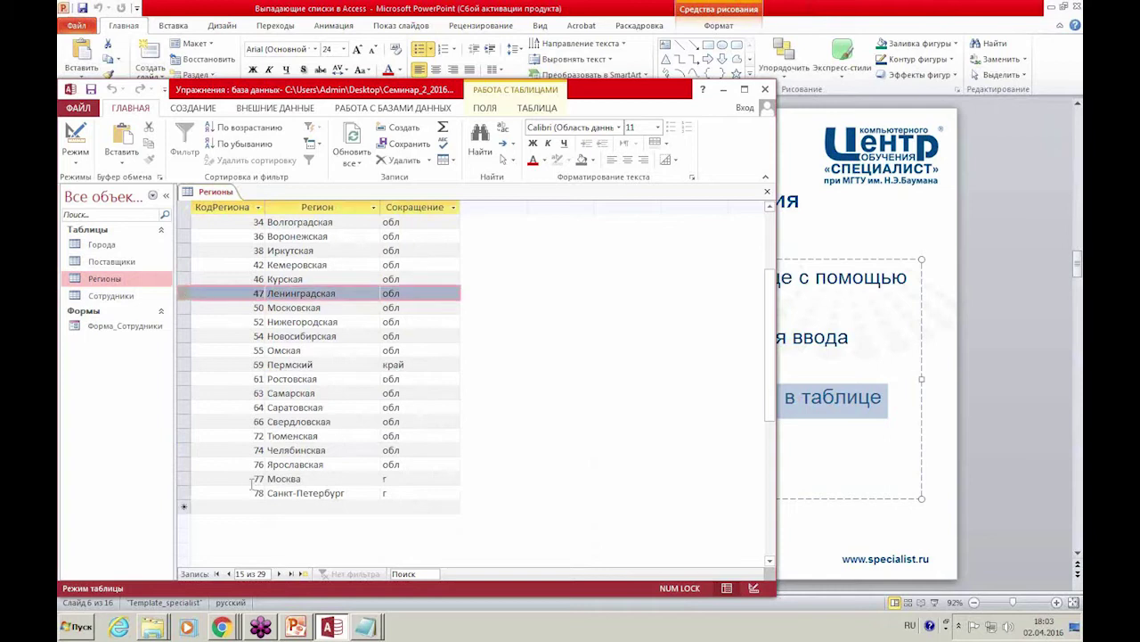
{"action": "left_click", "coordinate": [312, 309]}
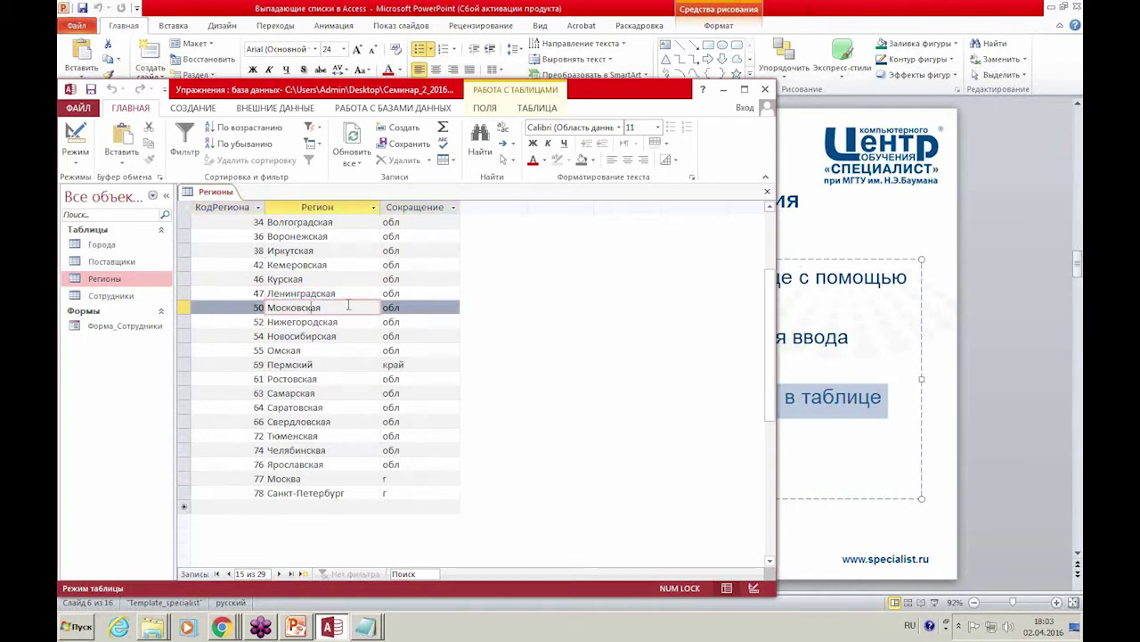
{"action": "left_click", "coordinate": [247, 282]}
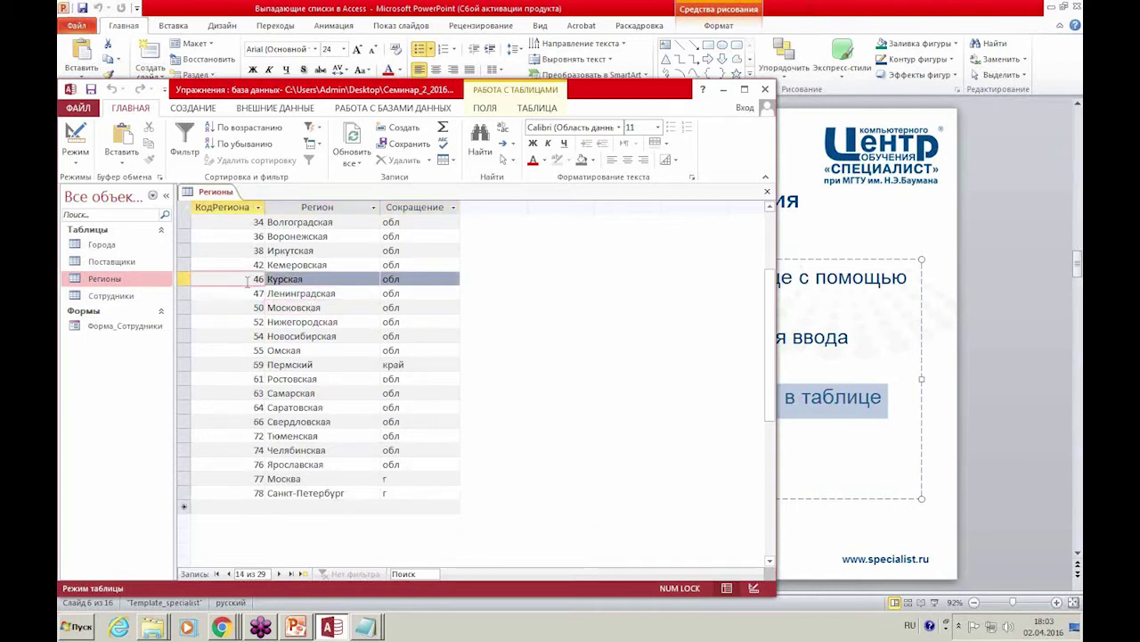
{"action": "left_click", "coordinate": [337, 292]}
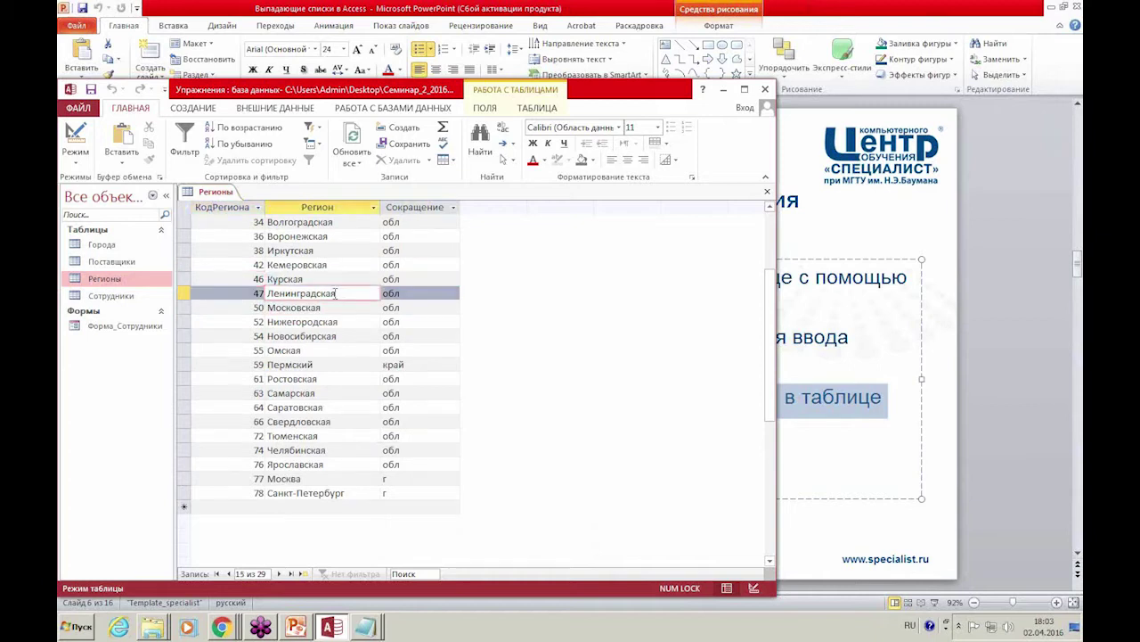
Sort the Регионы table by Регион in ascending order, look through the records and remove the sort.
{"action": "left_click", "coordinate": [250, 130]}
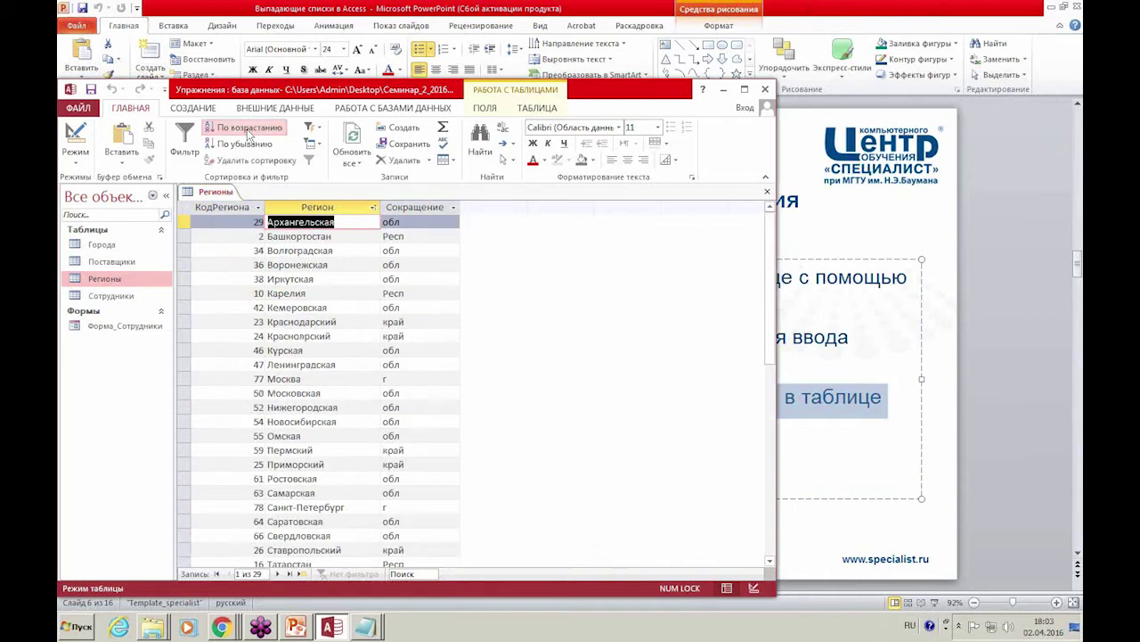
{"action": "left_click", "coordinate": [331, 350]}
{"action": "scroll", "coordinate": [329, 348], "scroll_direction": "down", "scroll_amount": 3}
{"action": "scroll", "coordinate": [289, 250], "scroll_direction": "up", "scroll_amount": 1}
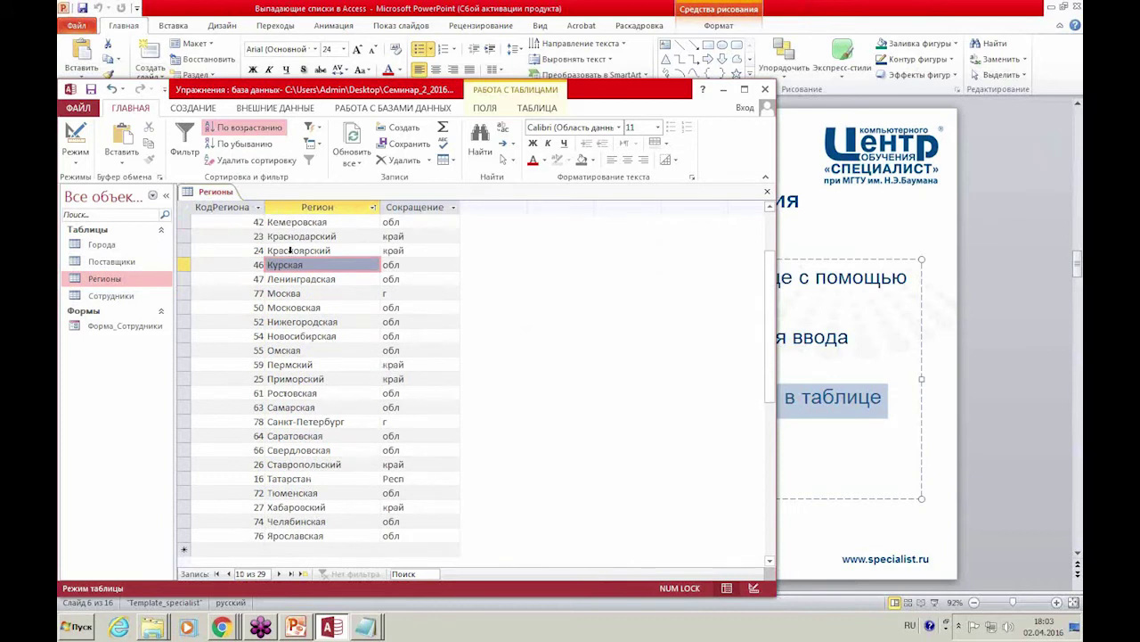
{"action": "left_click", "coordinate": [245, 161]}
Extend the Access window upward so that more records of the Регионы table fit.
{"action": "left_click", "coordinate": [214, 323]}
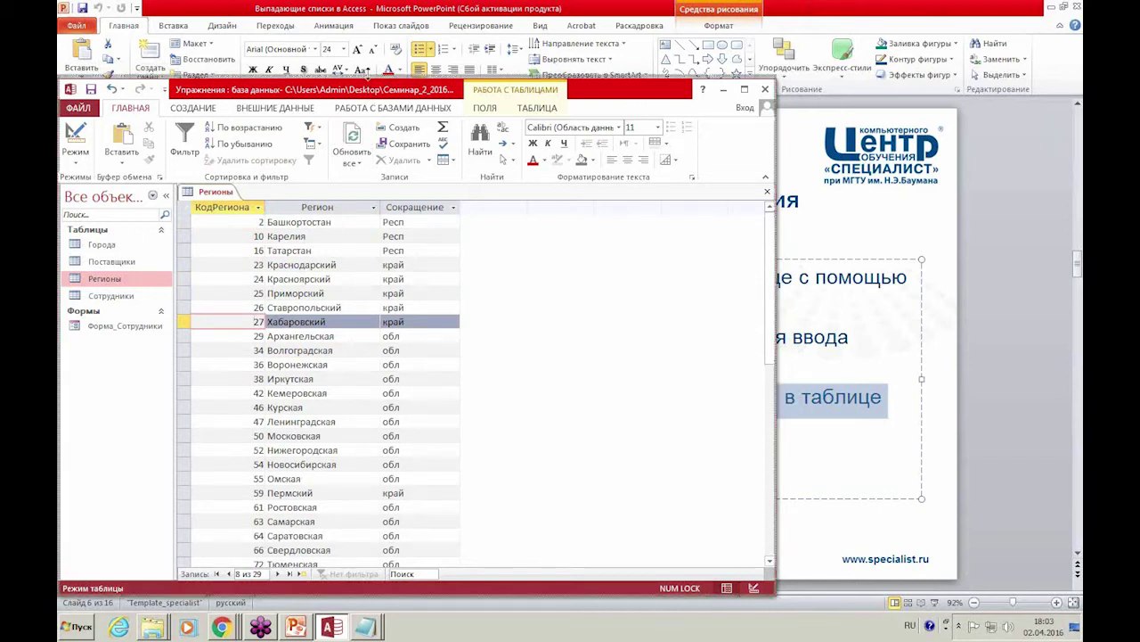
{"action": "left_click_drag", "start_coordinate": [368, 82], "coordinate": [371, 36]}
{"action": "left_click", "coordinate": [404, 394]}
{"action": "scroll", "coordinate": [403, 395], "scroll_direction": "down", "scroll_amount": 2}
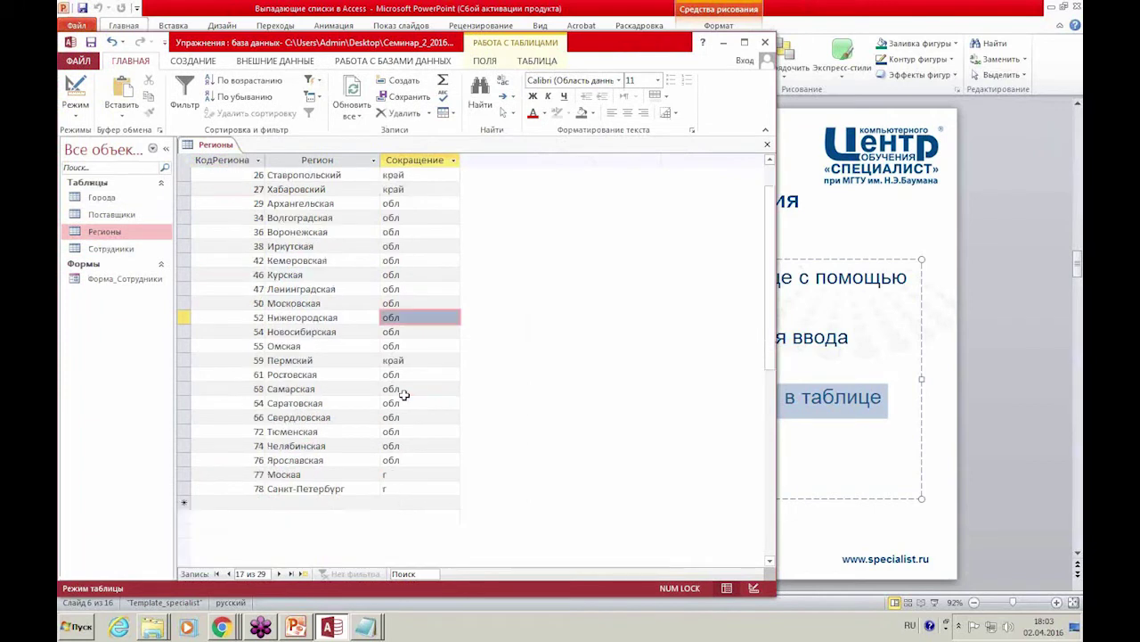
Try to store the arbitrary text ываываы in the Ленинградская record's Сокращение field and discard the entry.
{"action": "left_click", "coordinate": [402, 288]}
{"action": "key", "text": "BackSpace"}
{"action": "key", "text": "BackSpace"}
{"action": "key", "text": "BackSpace"}
{"action": "type", "text": "ывывывы"}
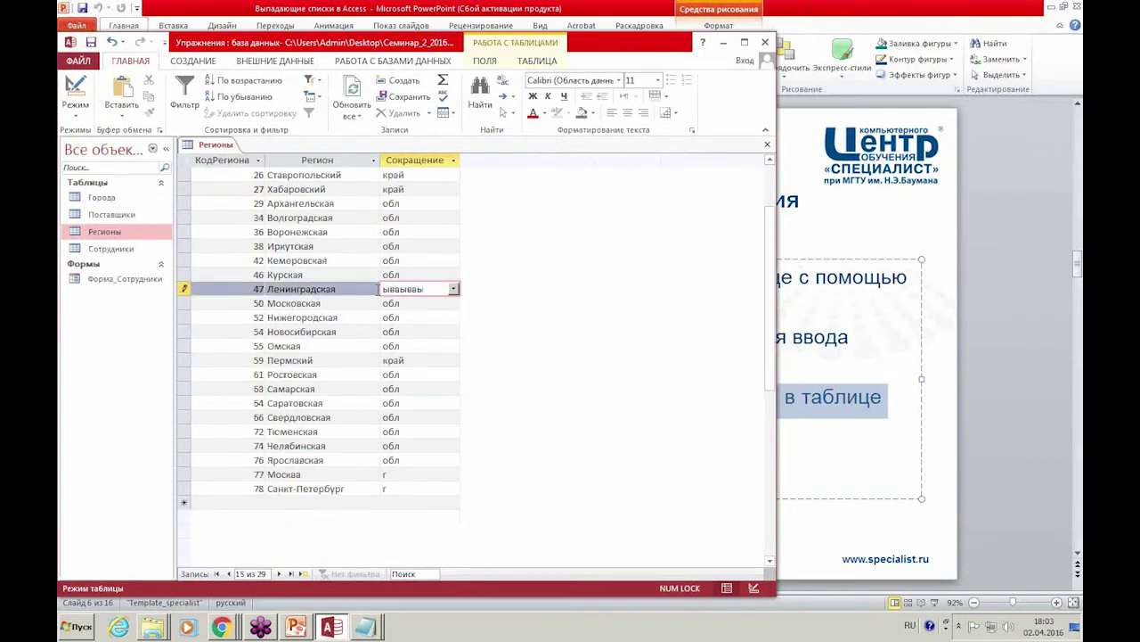
{"action": "left_click", "coordinate": [376, 290]}
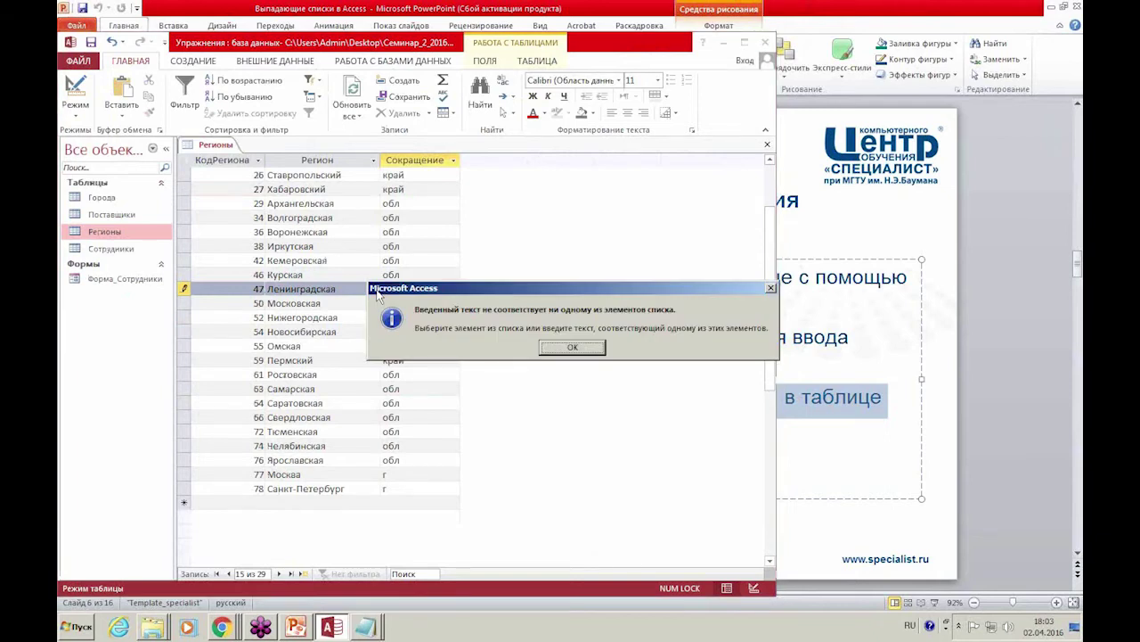
{"action": "key", "text": "Return"}
{"action": "left_click", "coordinate": [376, 290]}
{"action": "key", "text": "Return"}
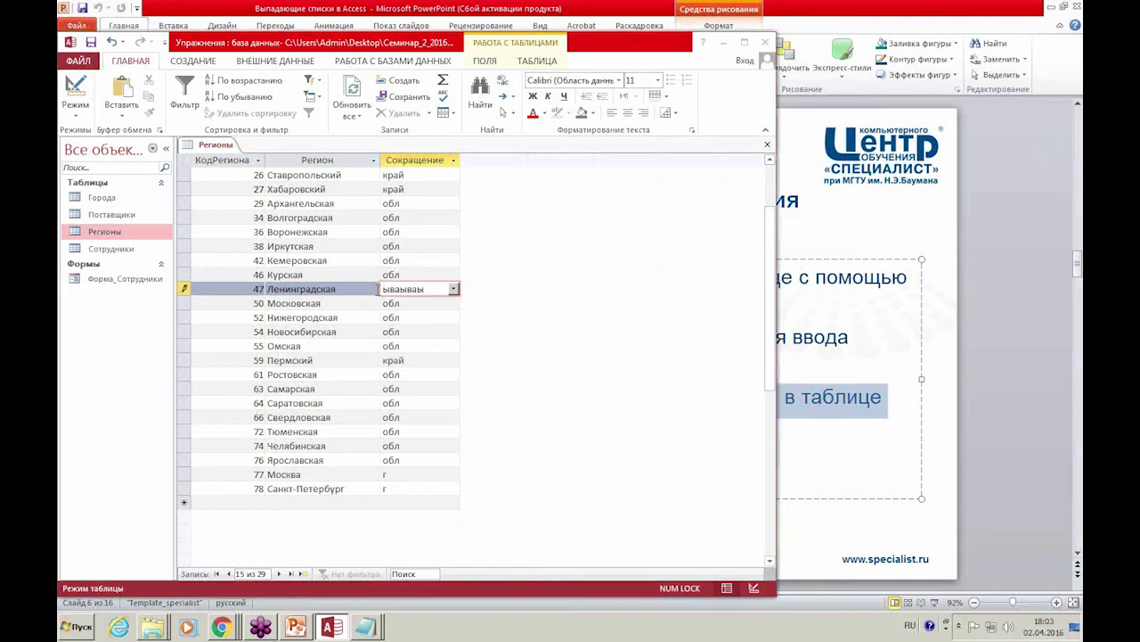
{"action": "left_click", "coordinate": [393, 329]}
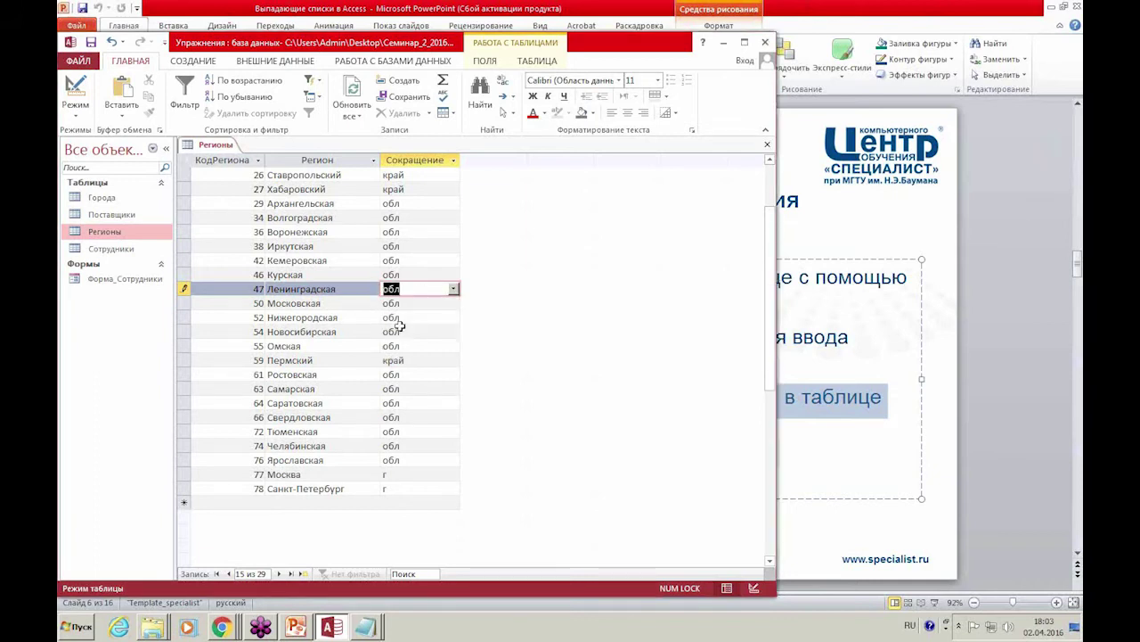
{"action": "left_click", "coordinate": [406, 317]}
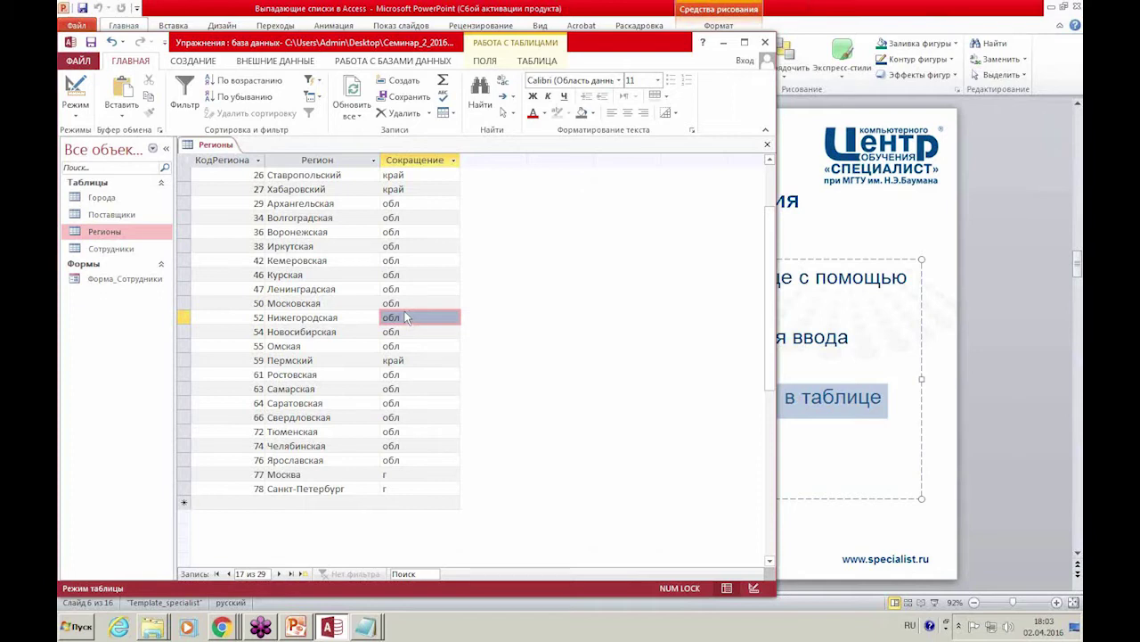
{"action": "left_click", "coordinate": [405, 309]}
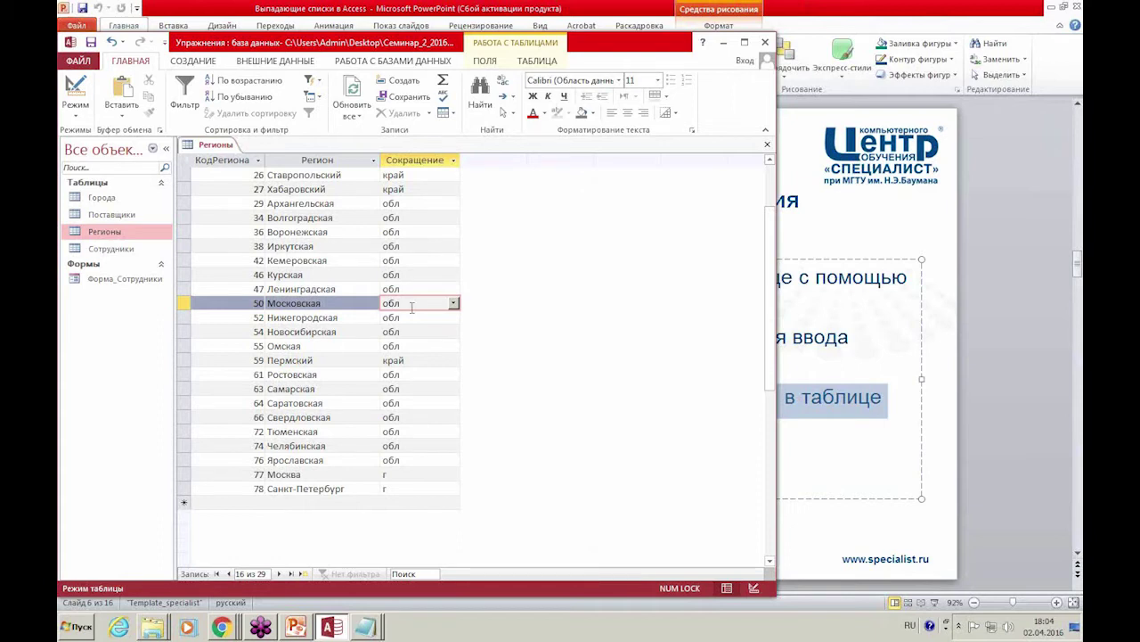
Close the Регионы table and save its layout changes.
{"action": "left_click", "coordinate": [138, 251]}
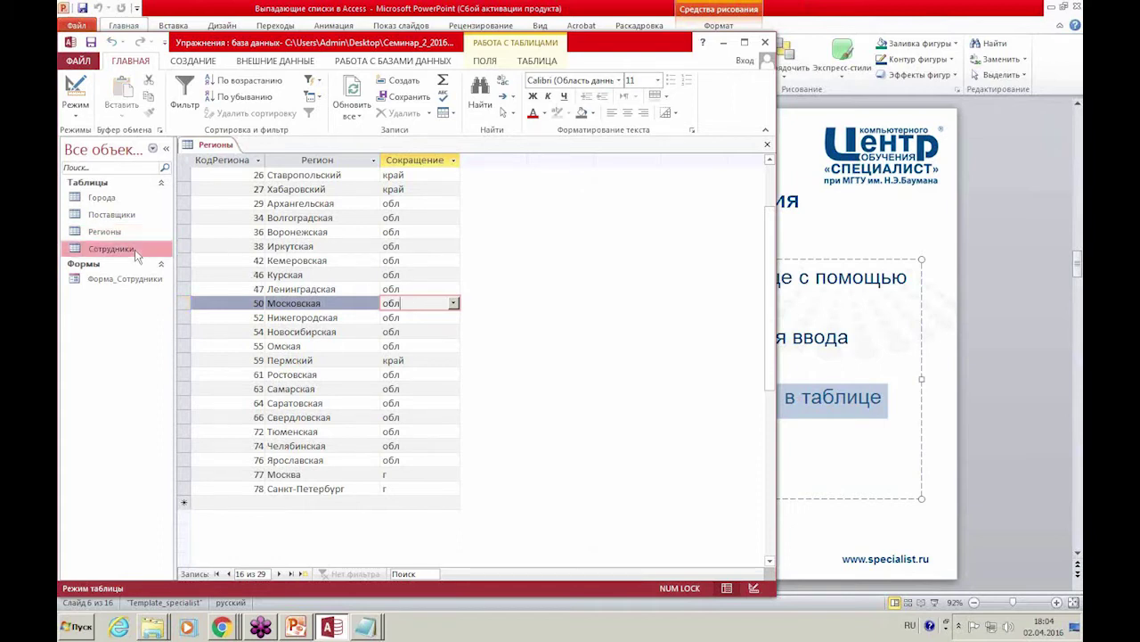
{"action": "left_click", "coordinate": [301, 277]}
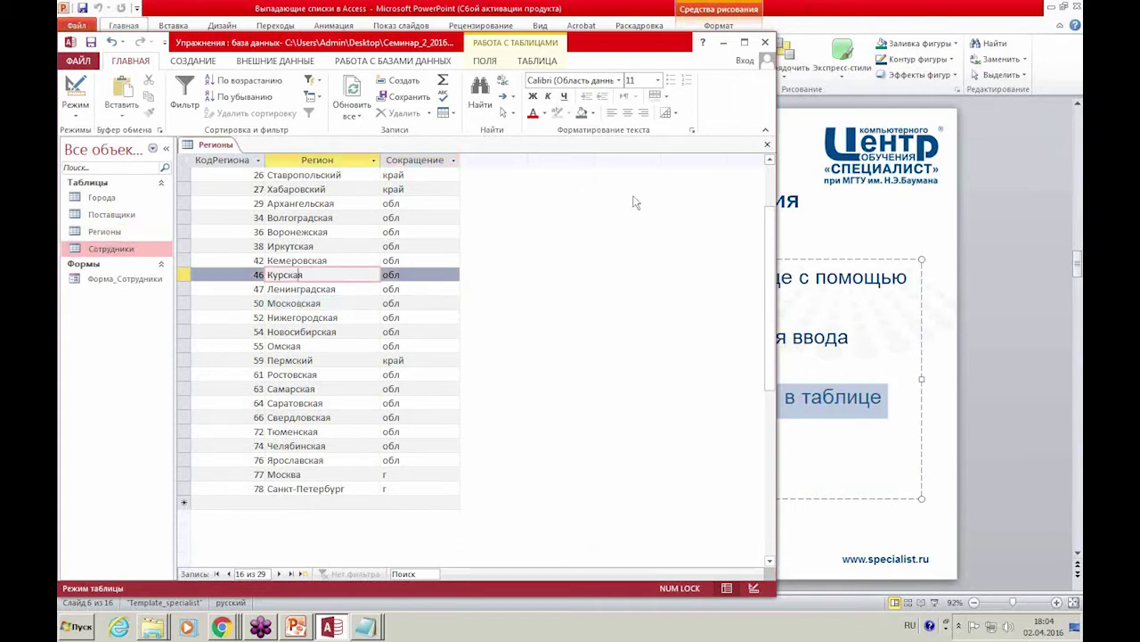
{"action": "left_click", "coordinate": [767, 146]}
{"action": "left_click", "coordinate": [492, 344]}
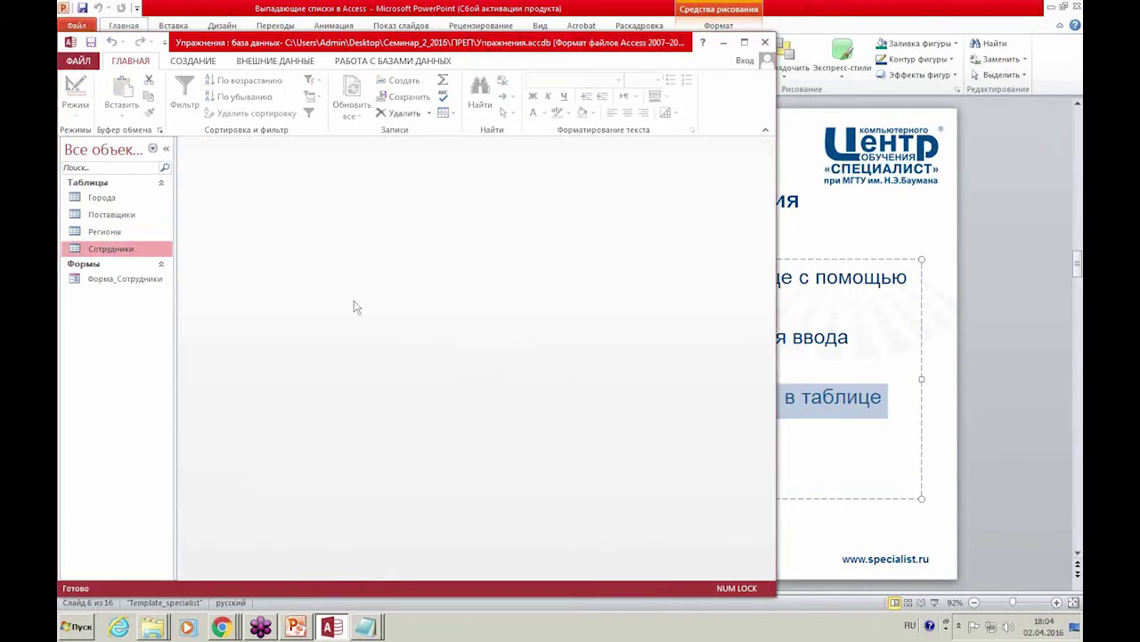
Open the Сотрудники table, look over its records and switch it to Design view.
{"action": "right_click", "coordinate": [140, 250]}
{"action": "left_click", "coordinate": [145, 255]}
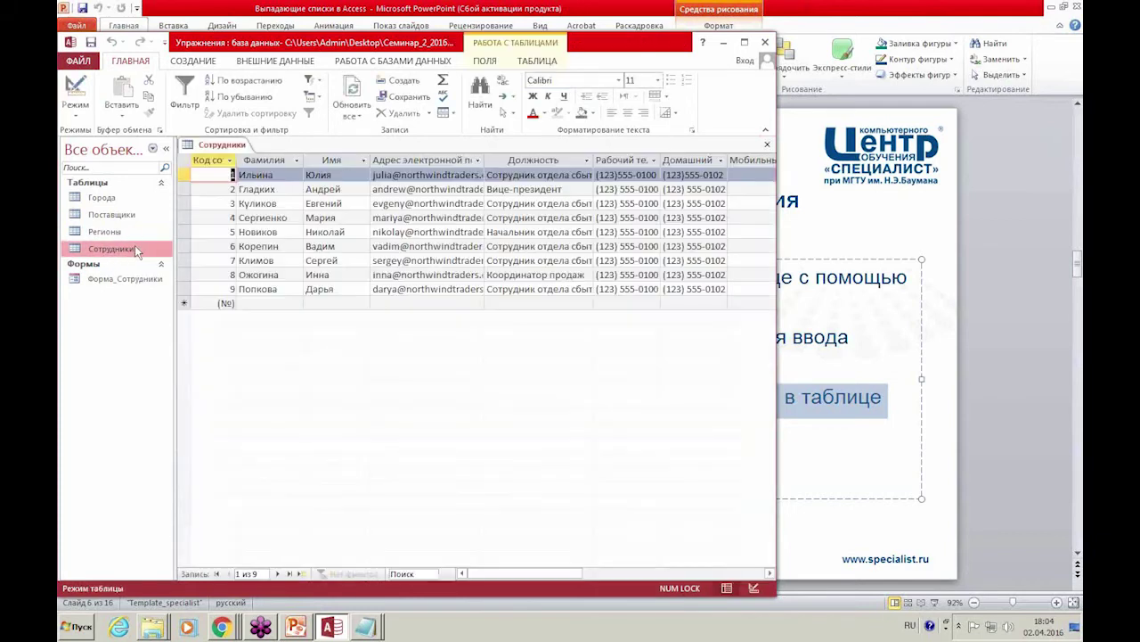
{"action": "left_click", "coordinate": [323, 232]}
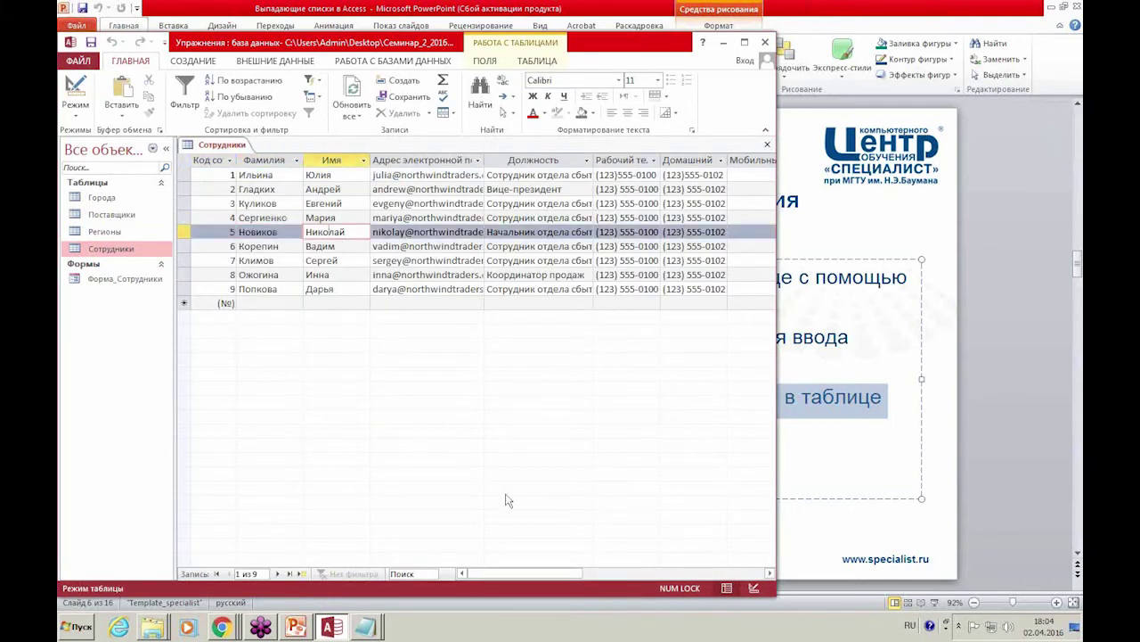
{"action": "left_click_drag", "start_coordinate": [501, 578], "coordinate": [438, 577]}
{"action": "left_click", "coordinate": [278, 265]}
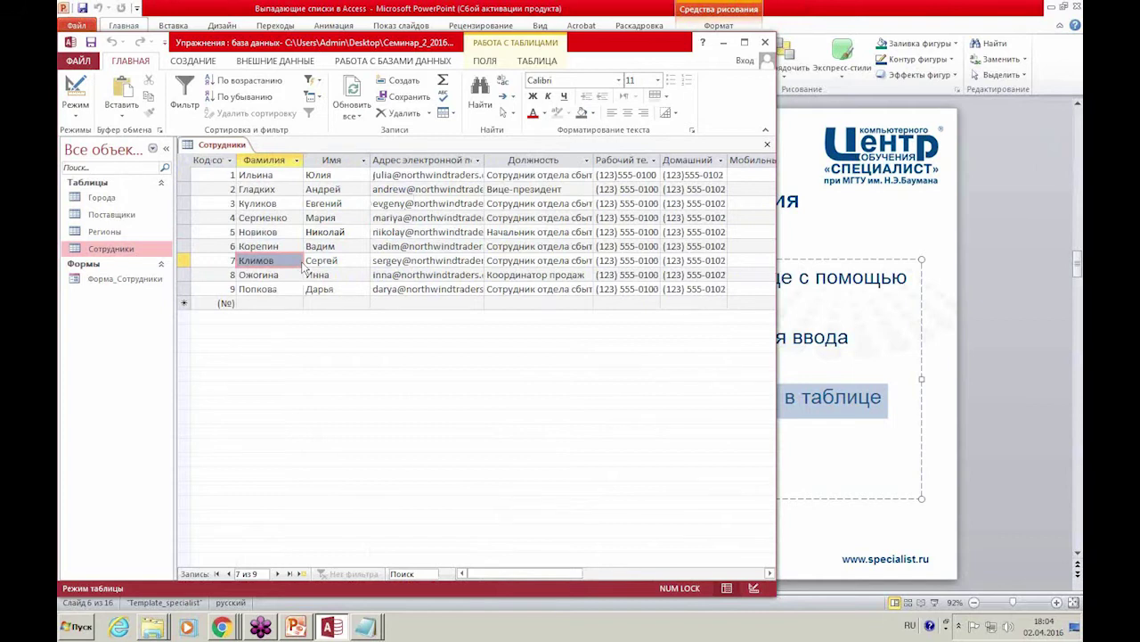
{"action": "left_click", "coordinate": [753, 588]}
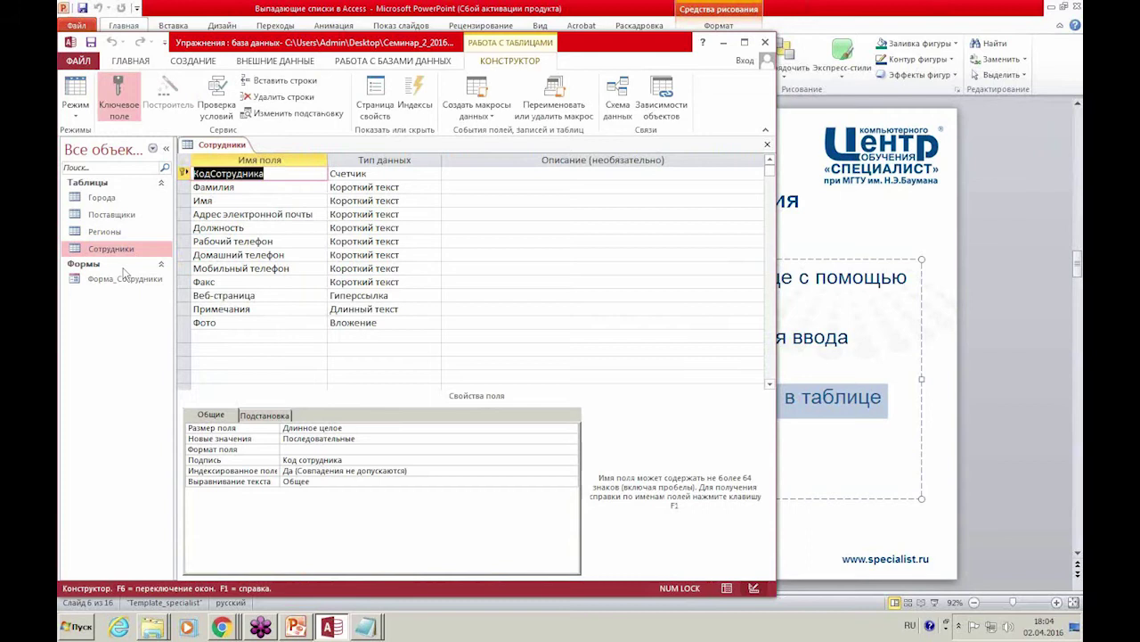
Insert a short-text field named Пол above the Адрес электронной почты field of the Сотрудники table.
{"action": "left_click", "coordinate": [234, 215]}
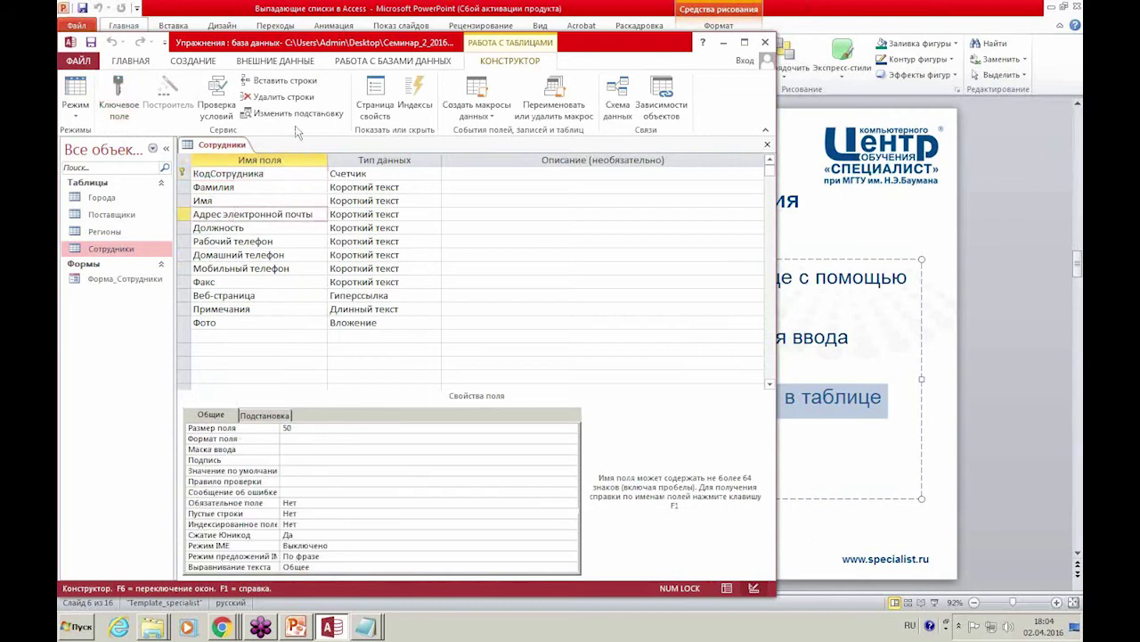
{"action": "left_click", "coordinate": [281, 81]}
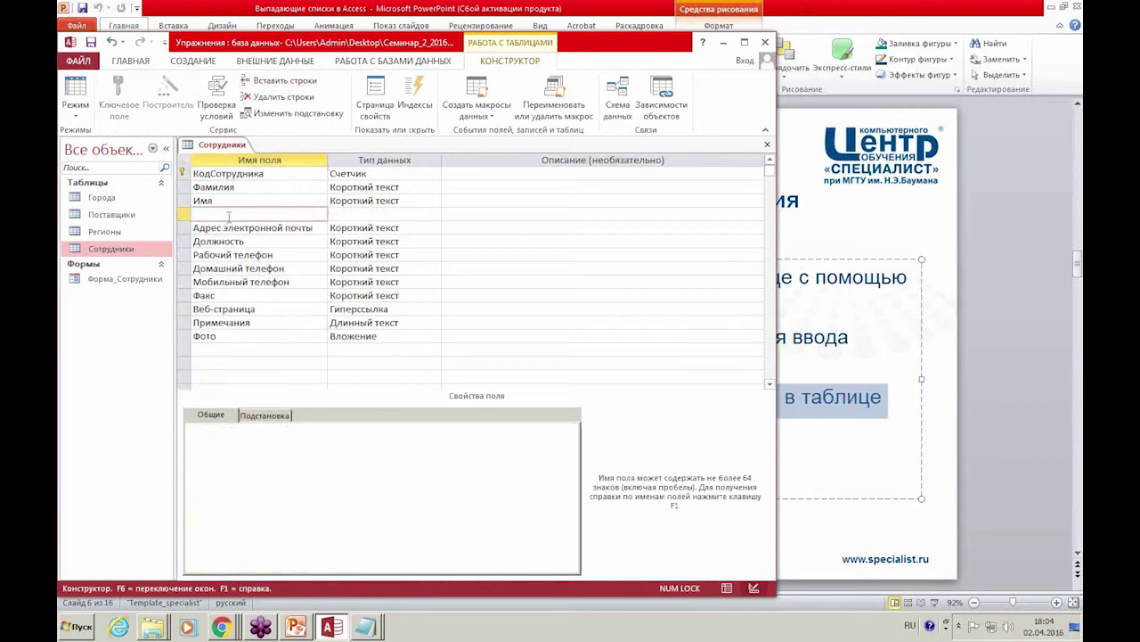
{"action": "type", "text": "Пол"}
{"action": "key", "text": "Tab"}
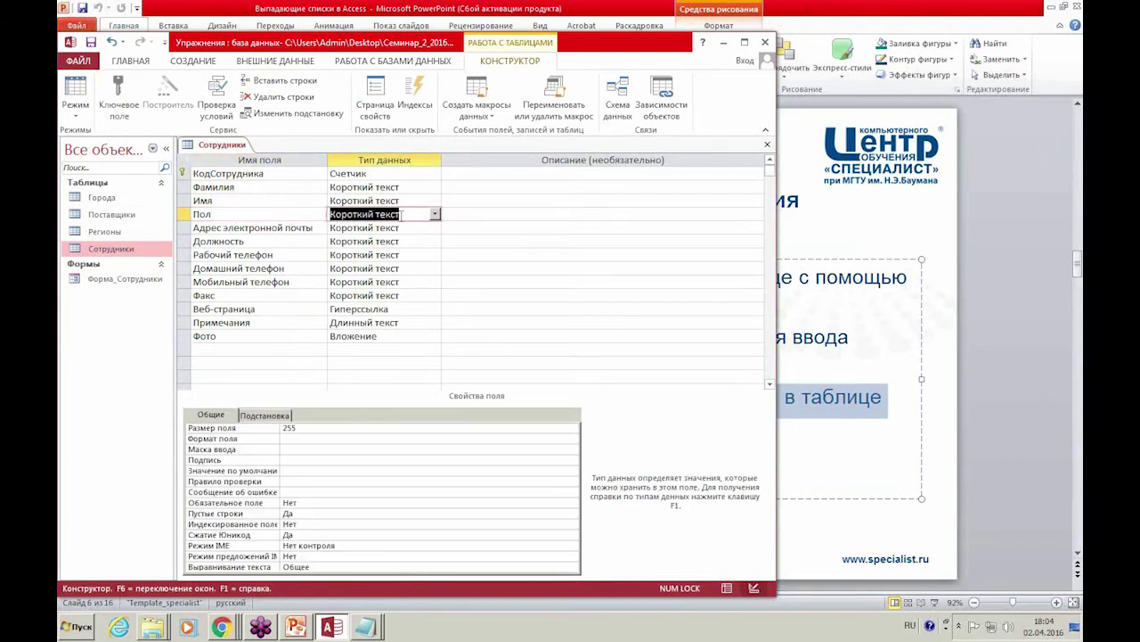
Start the Lookup Wizard for the Пол field with a self-entered, one-column value list containing Муж and Жен.
{"action": "left_click", "coordinate": [435, 216]}
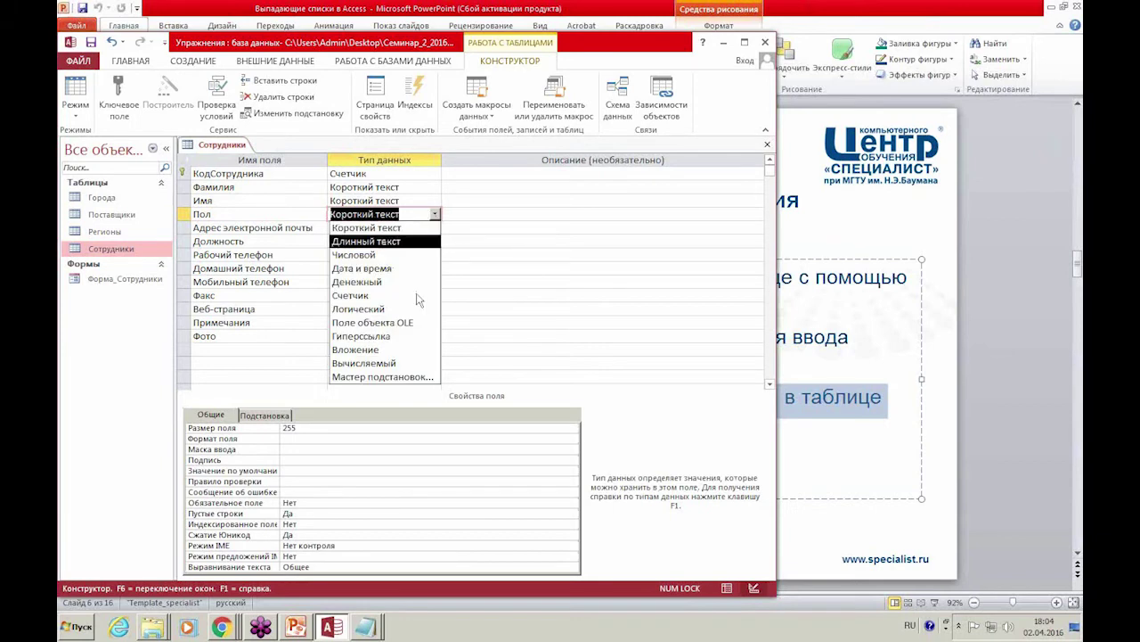
{"action": "left_click", "coordinate": [407, 377]}
{"action": "left_click", "coordinate": [393, 243]}
{"action": "left_click", "coordinate": [531, 371]}
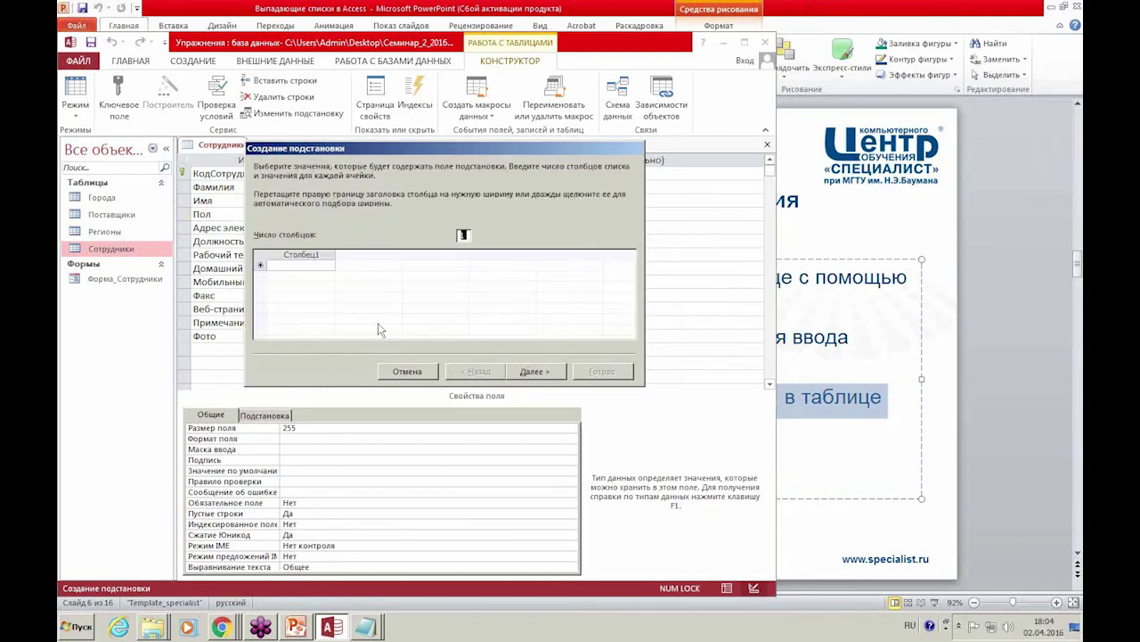
{"action": "type", "text": "Муж"}
{"action": "key", "text": "Down"}
{"action": "type", "text": "Жен"}
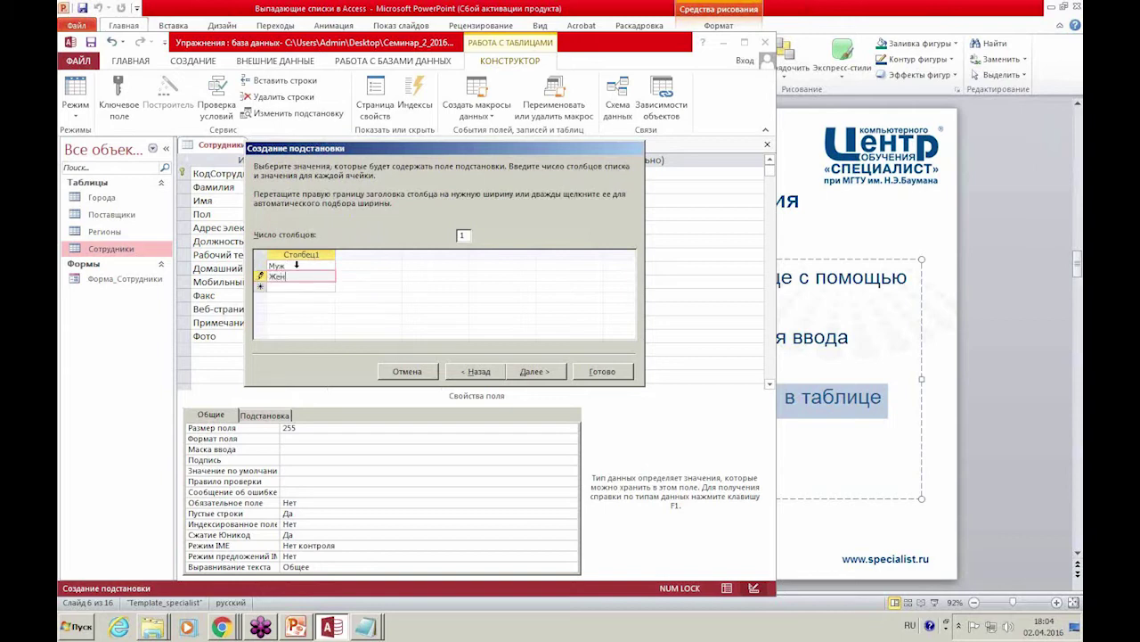
Limit the Пол lookup to its list values, leave multiple values disallowed and finish the wizard.
{"action": "left_click", "coordinate": [533, 370]}
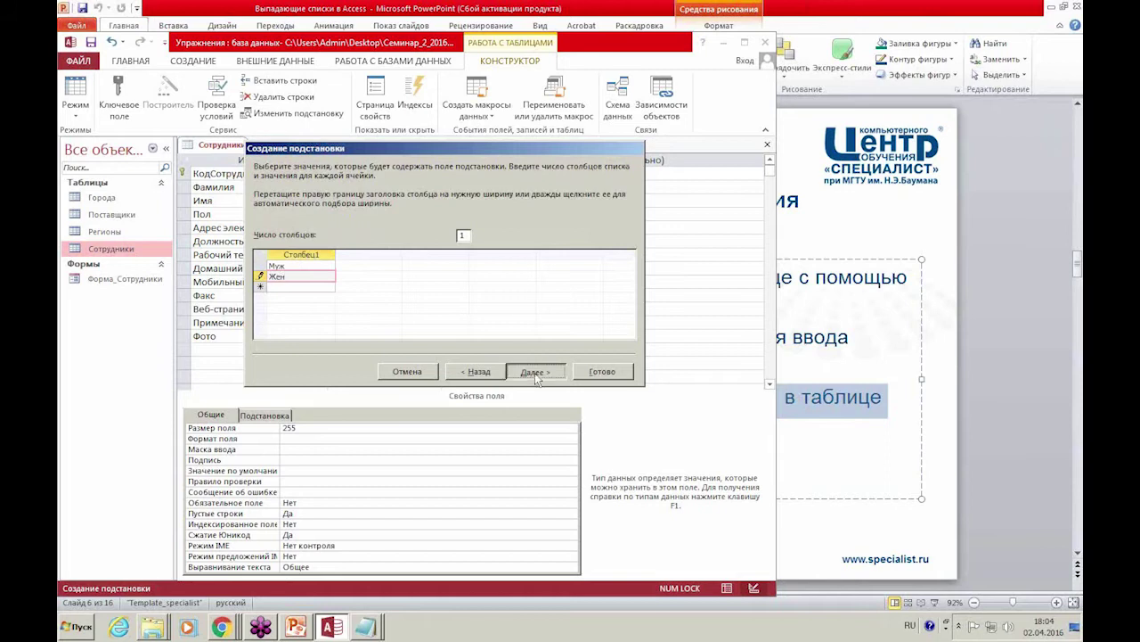
{"action": "left_click", "coordinate": [370, 216]}
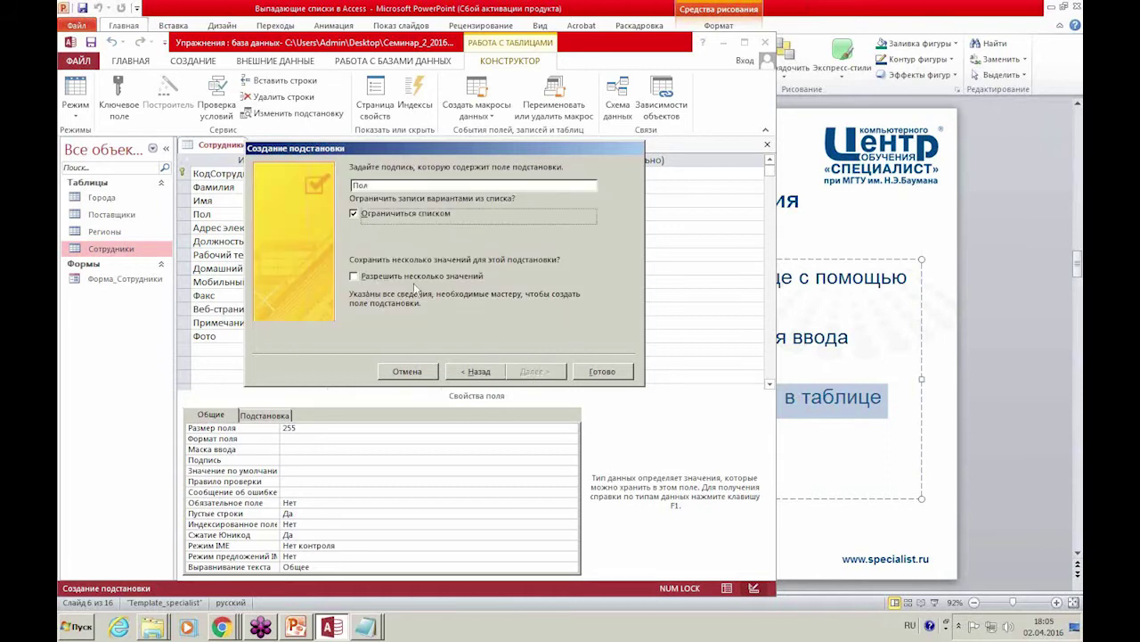
{"action": "left_click", "coordinate": [602, 371]}
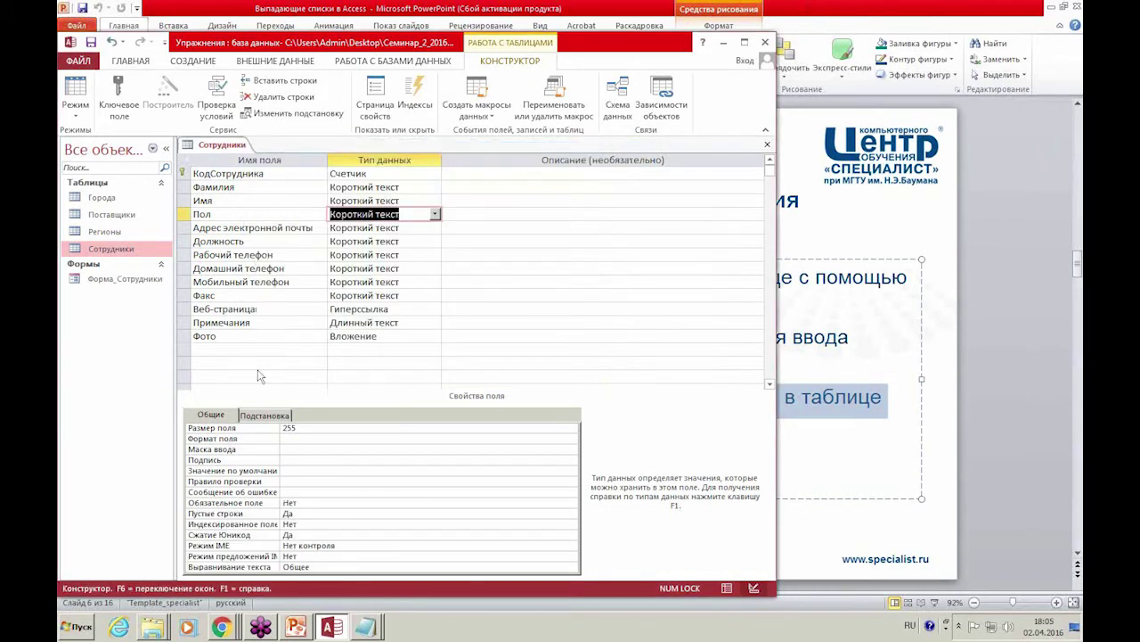
Set the Пол field's lookup property Разрешить изменение списка значений to Нет and save the table design.
{"action": "left_click", "coordinate": [259, 416]}
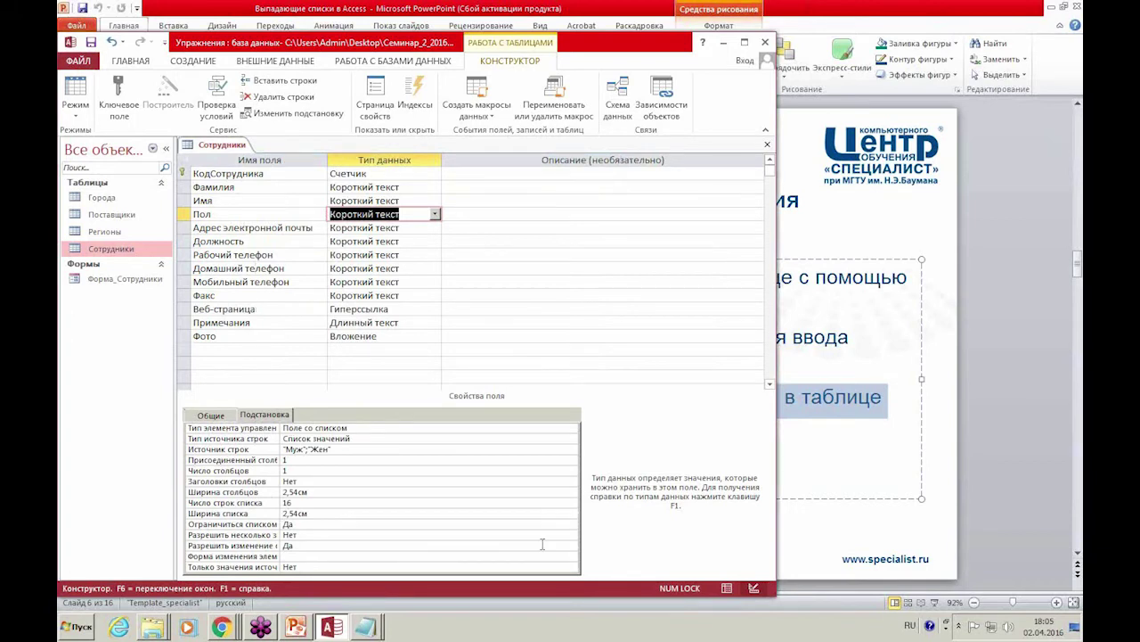
{"action": "left_click_drag", "start_coordinate": [281, 540], "coordinate": [354, 526]}
{"action": "left_click", "coordinate": [368, 526]}
{"action": "left_click", "coordinate": [378, 545]}
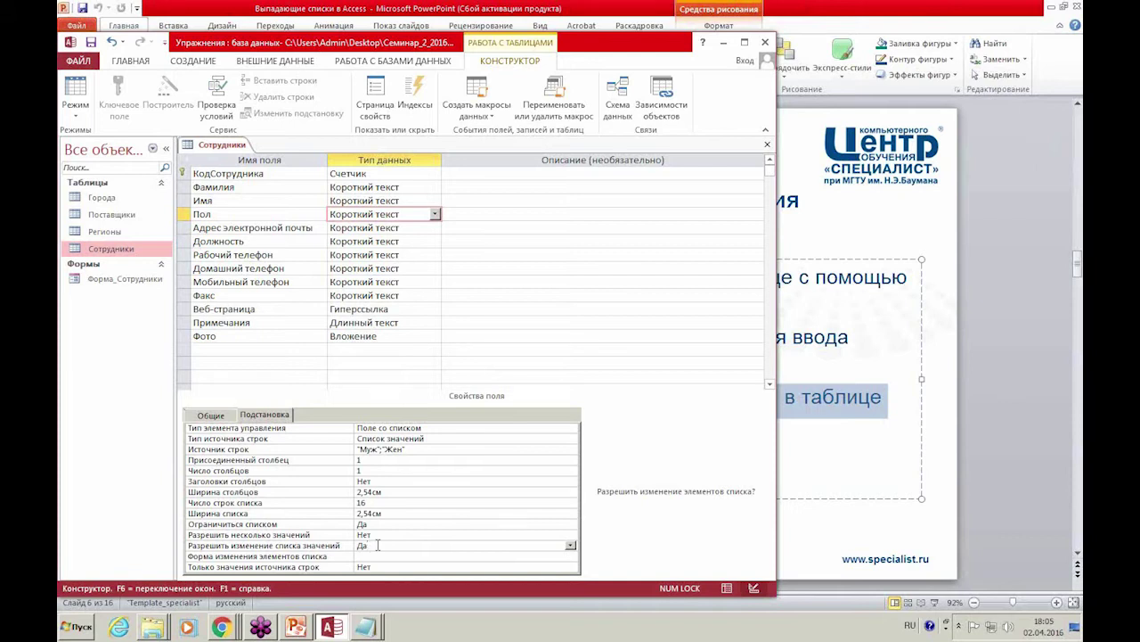
{"action": "double_click", "coordinate": [379, 544]}
{"action": "left_click", "coordinate": [381, 525]}
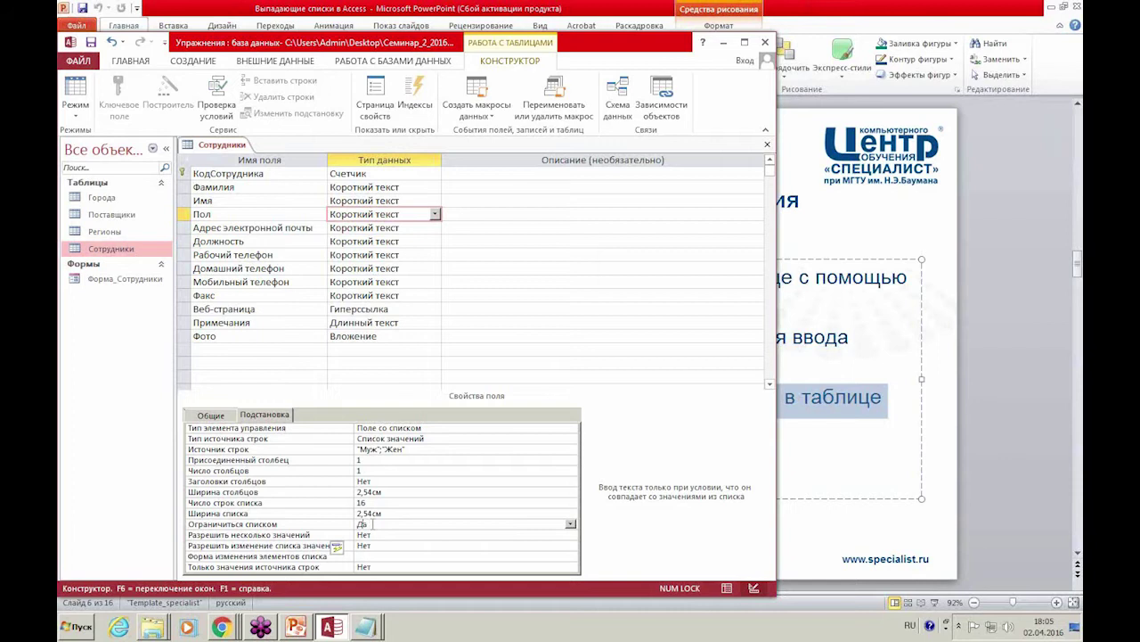
{"action": "left_click", "coordinate": [401, 543]}
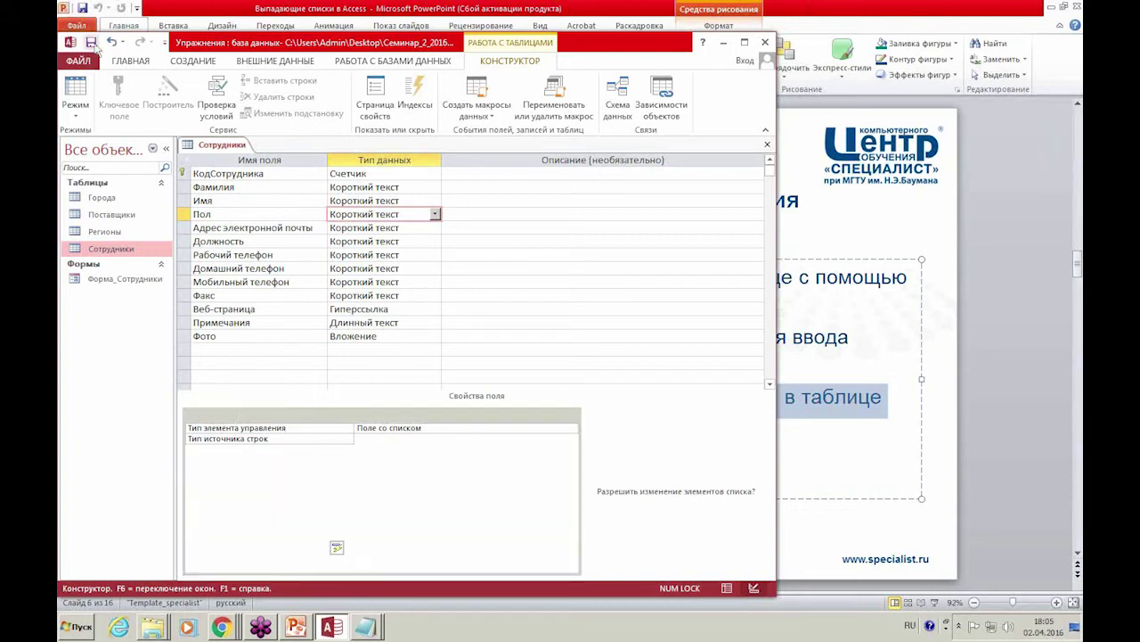
Show the Сотрудники records in Datasheet view and choose Жен for record 4 and Муж for record 5 in Пол.
{"action": "left_click", "coordinate": [80, 89]}
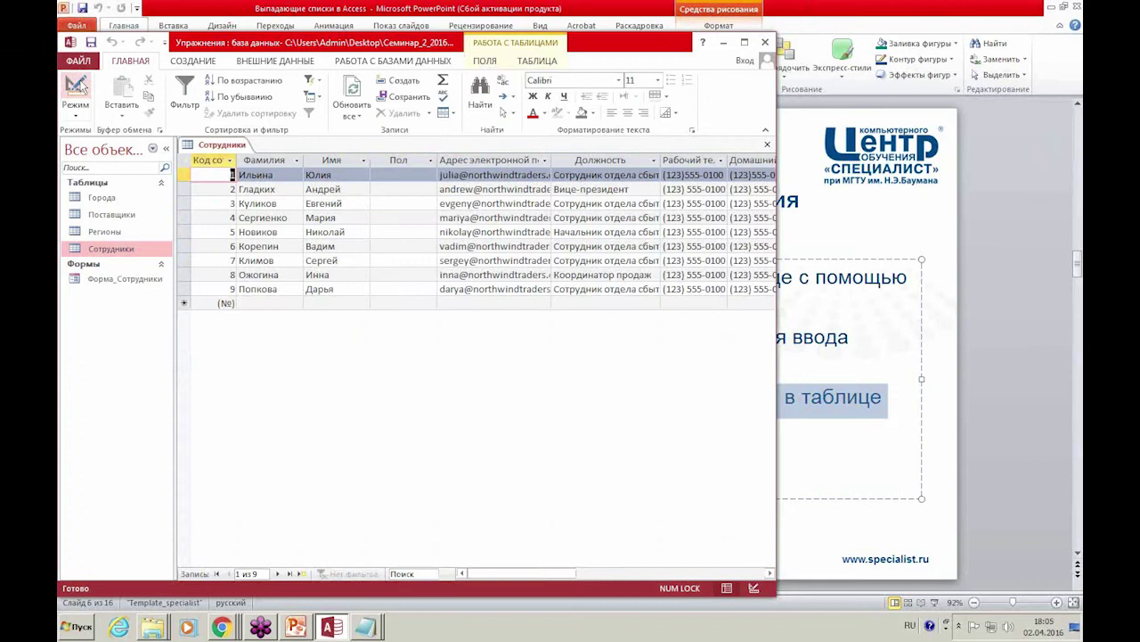
{"action": "left_click", "coordinate": [415, 189]}
{"action": "left_click", "coordinate": [414, 218]}
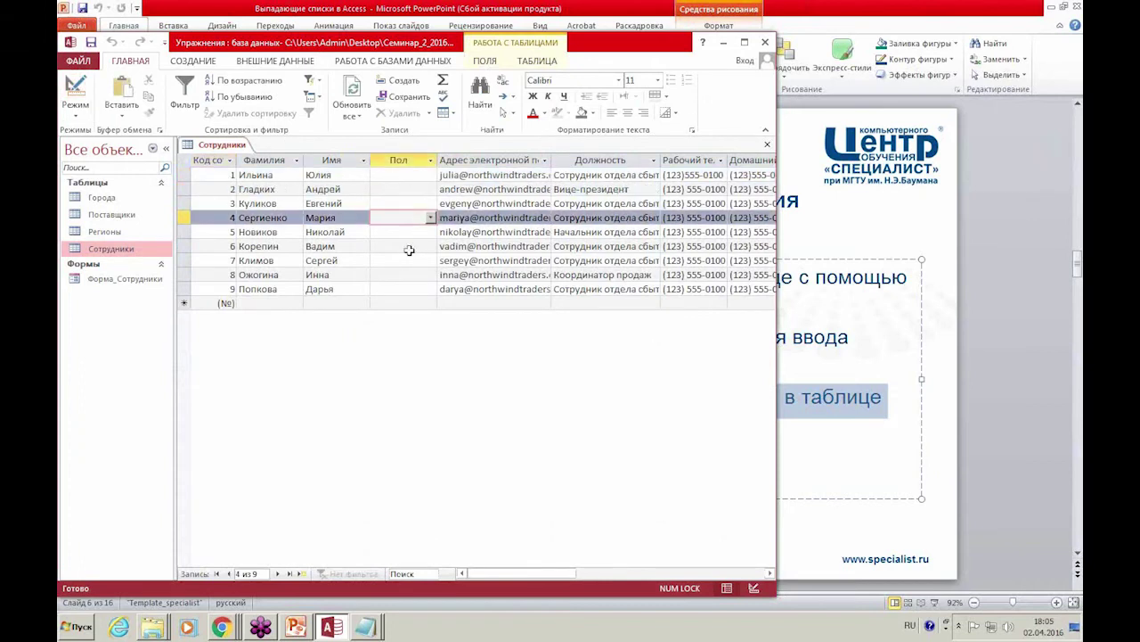
{"action": "left_click", "coordinate": [431, 218]}
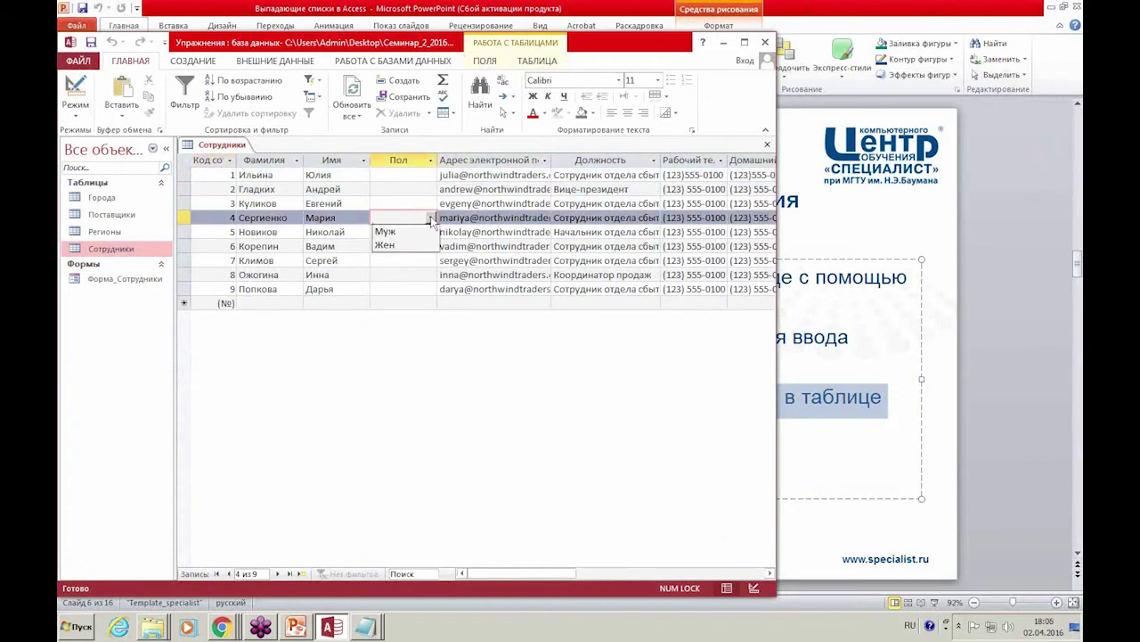
{"action": "left_click", "coordinate": [410, 244]}
{"action": "left_click", "coordinate": [410, 233]}
{"action": "left_click", "coordinate": [432, 232]}
{"action": "left_click", "coordinate": [412, 246]}
Set Пол to Муж for record 6 and to Жен for record 8.
{"action": "left_click", "coordinate": [412, 247]}
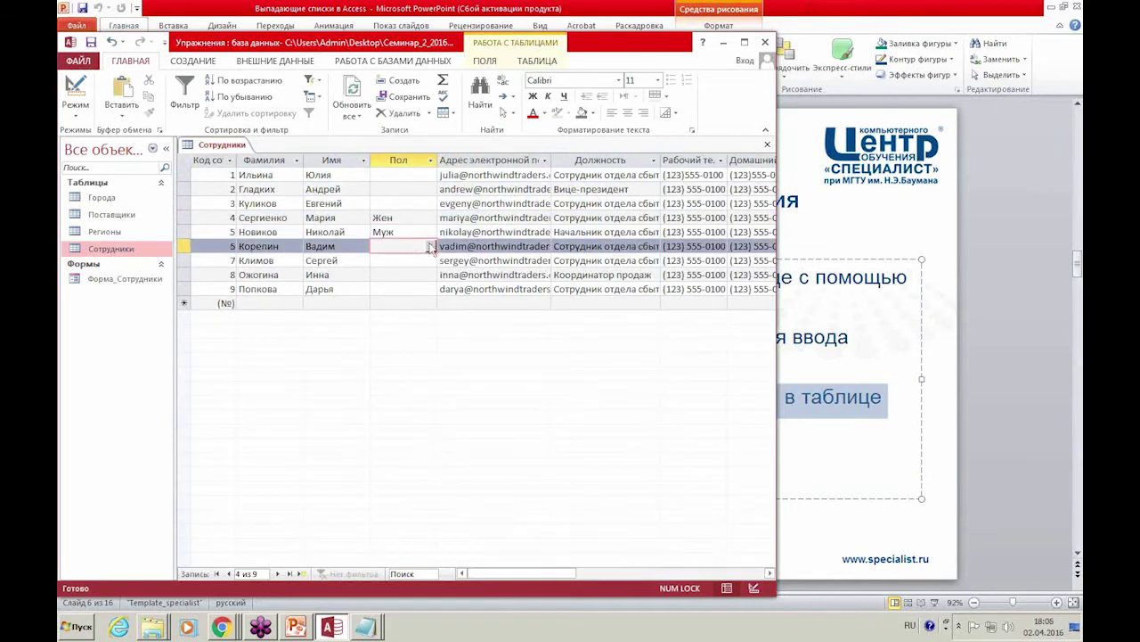
{"action": "left_click", "coordinate": [431, 247]}
{"action": "left_click", "coordinate": [431, 247]}
{"action": "type", "text": "м"}
{"action": "key", "text": "Down"}
{"action": "key", "text": "Down"}
{"action": "type", "text": "ж"}
{"action": "key", "text": "Down"}
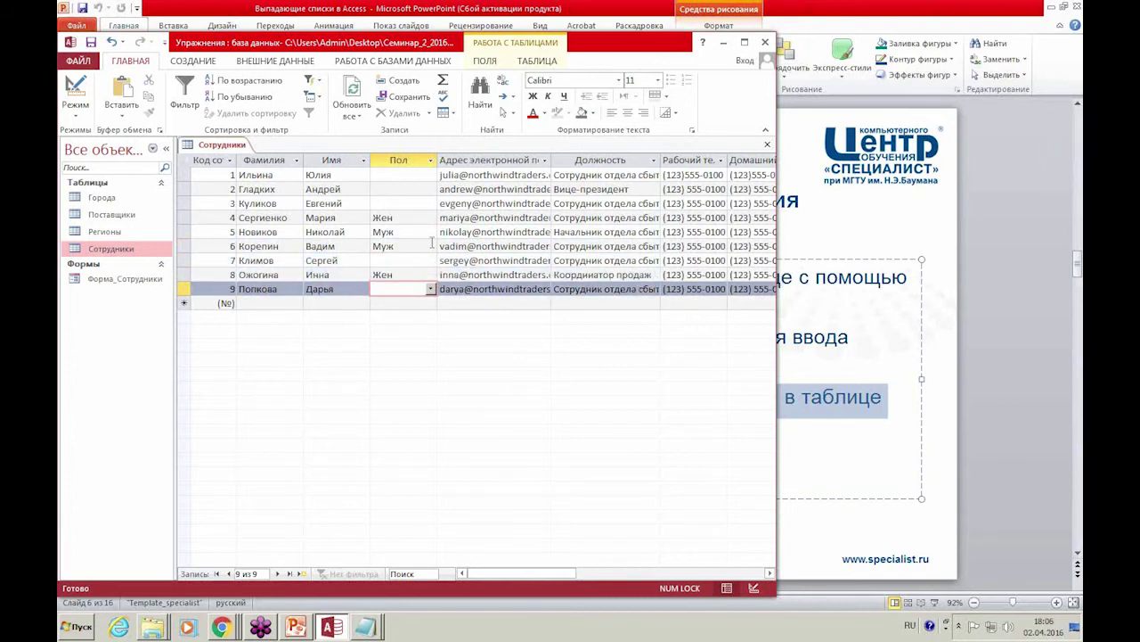
Try to store the arbitrary text валповл in record 9's Пол field and discard the entry.
{"action": "type", "text": "женский"}
{"action": "key", "text": "Down"}
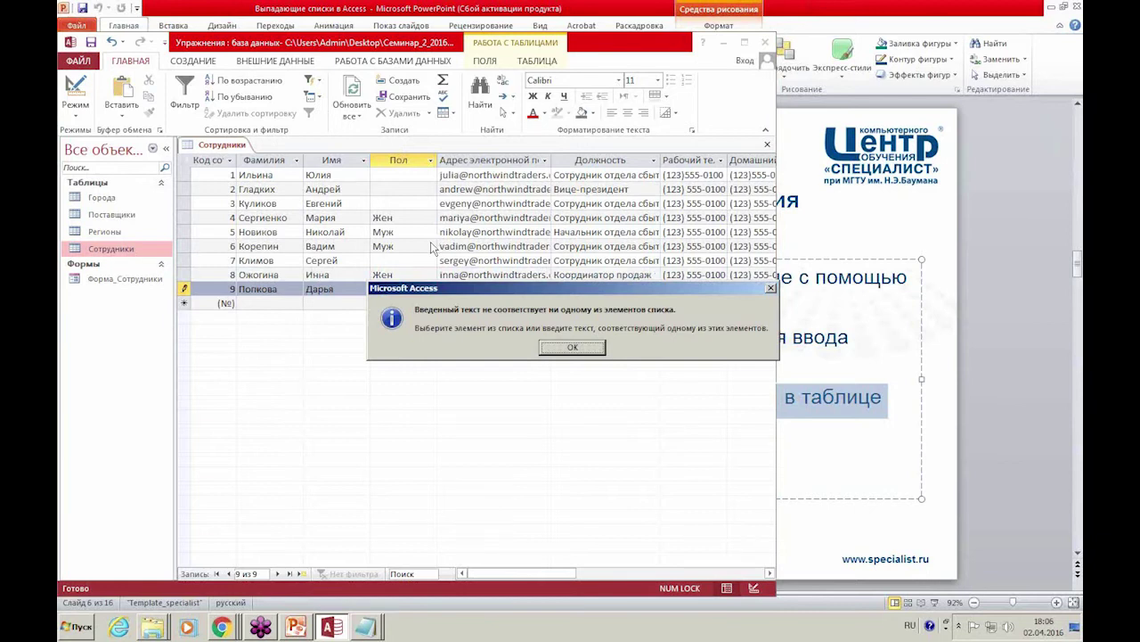
{"action": "key", "text": "Return"}
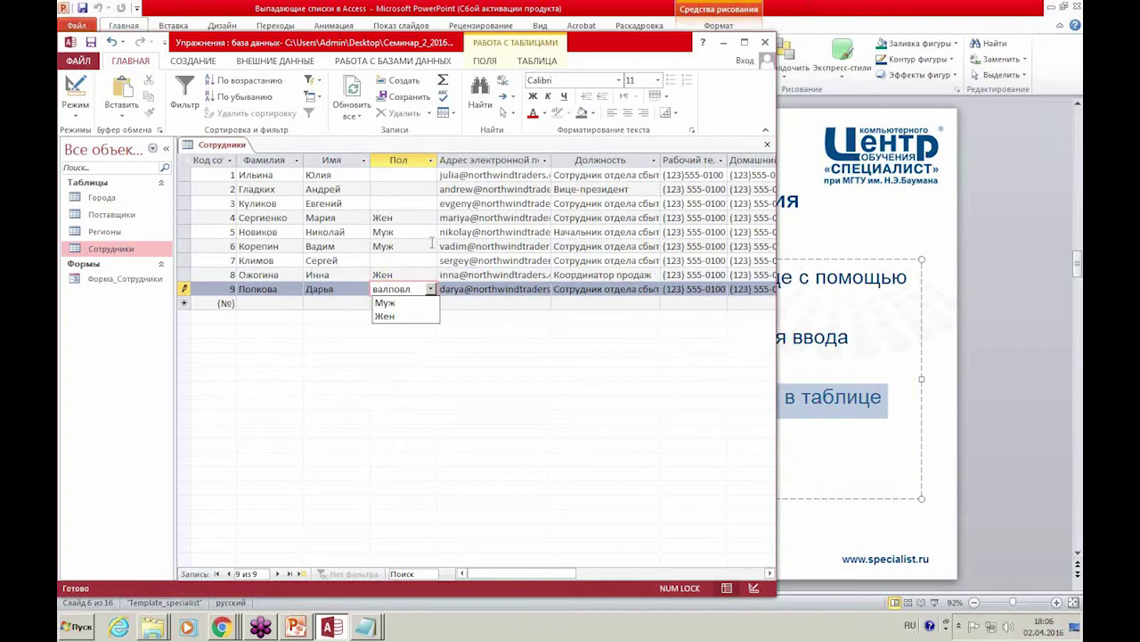
{"action": "key", "text": "Escape"}
{"action": "key", "text": "Escape"}
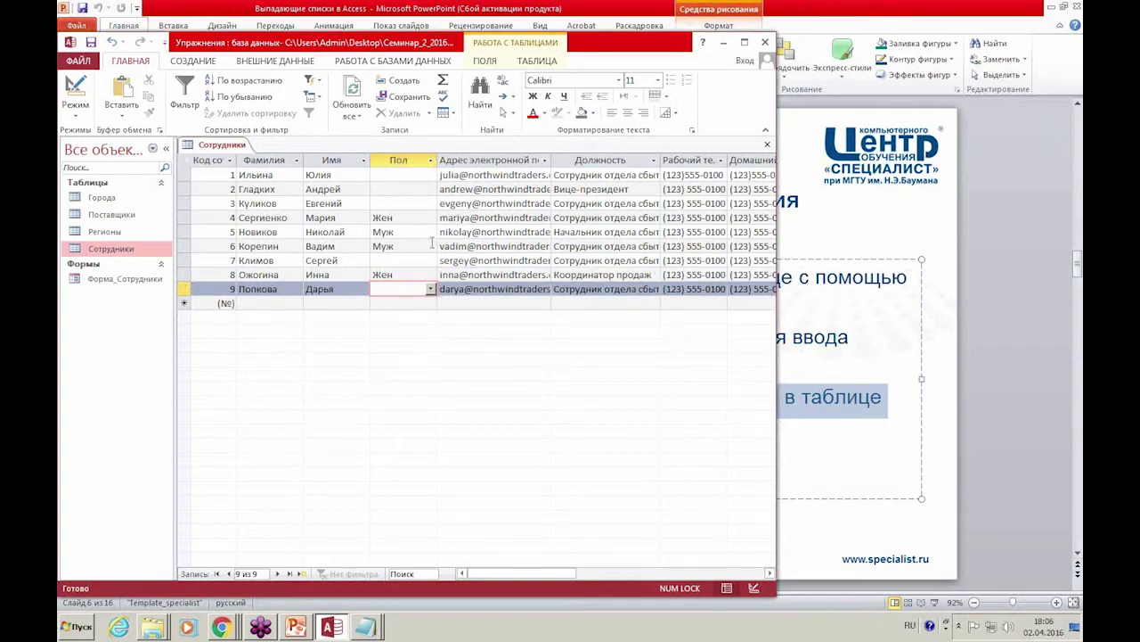
Set Пол to Жен for record 9 and leave the record to store it.
{"action": "type", "text": "ж"}
{"action": "key", "text": "Up"}
{"action": "key", "text": "Up"}
{"action": "key", "text": "Up"}
{"action": "key", "text": "Up"}
{"action": "key", "text": "Up"}
{"action": "key", "text": "Up"}
{"action": "key", "text": "Up"}
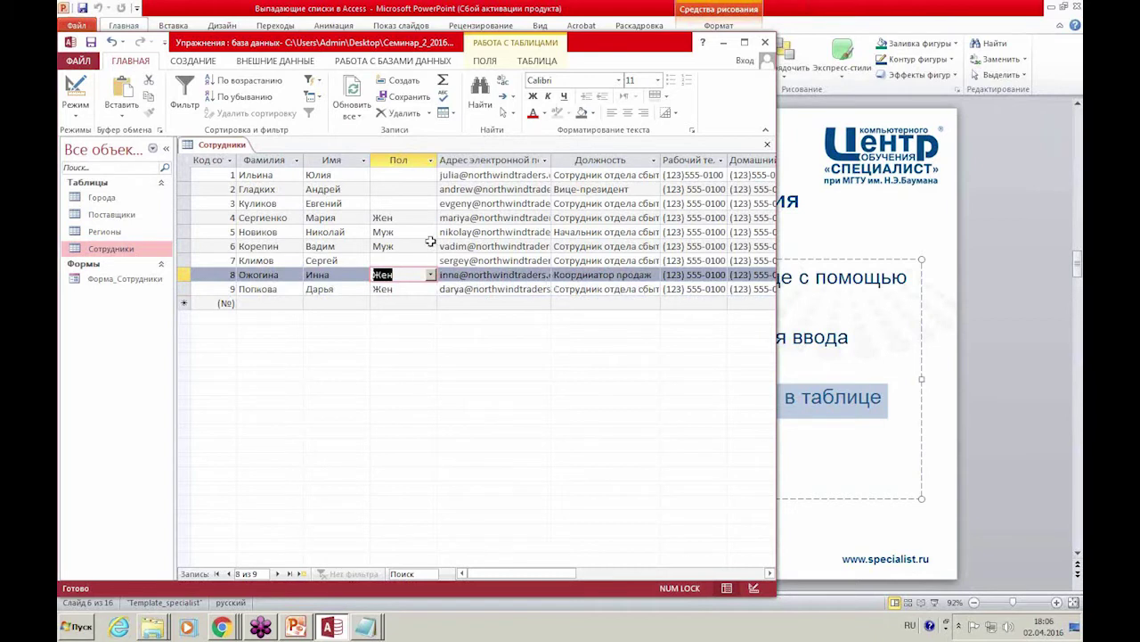
{"action": "left_click", "coordinate": [268, 217]}
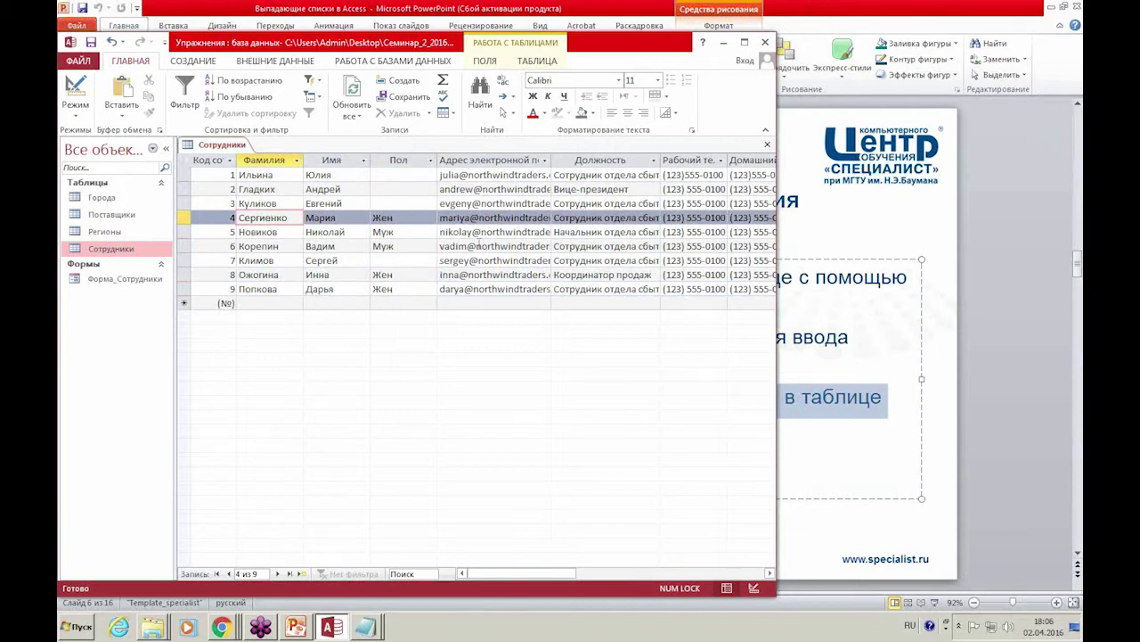
{"action": "left_click", "coordinate": [424, 246]}
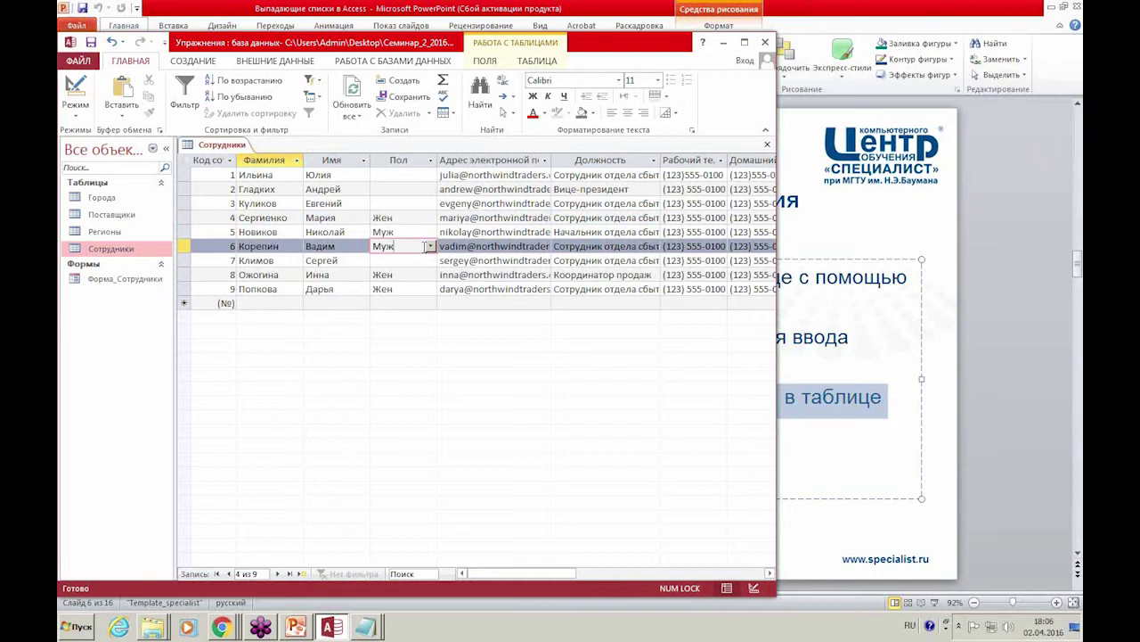
{"action": "left_click", "coordinate": [399, 231]}
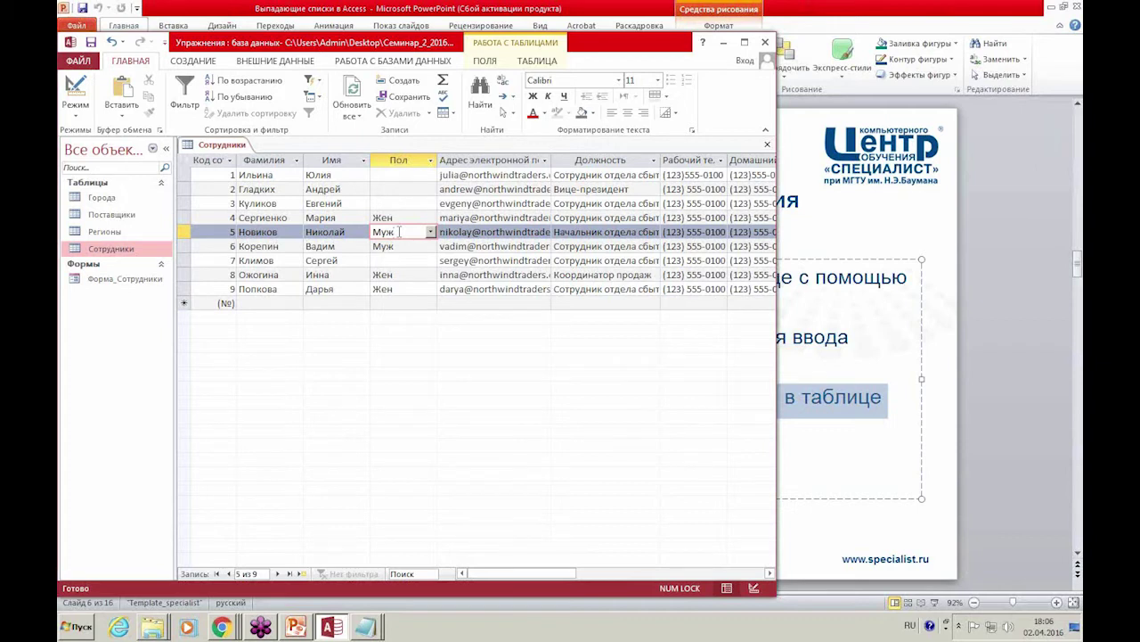
{"action": "key", "text": "Up"}
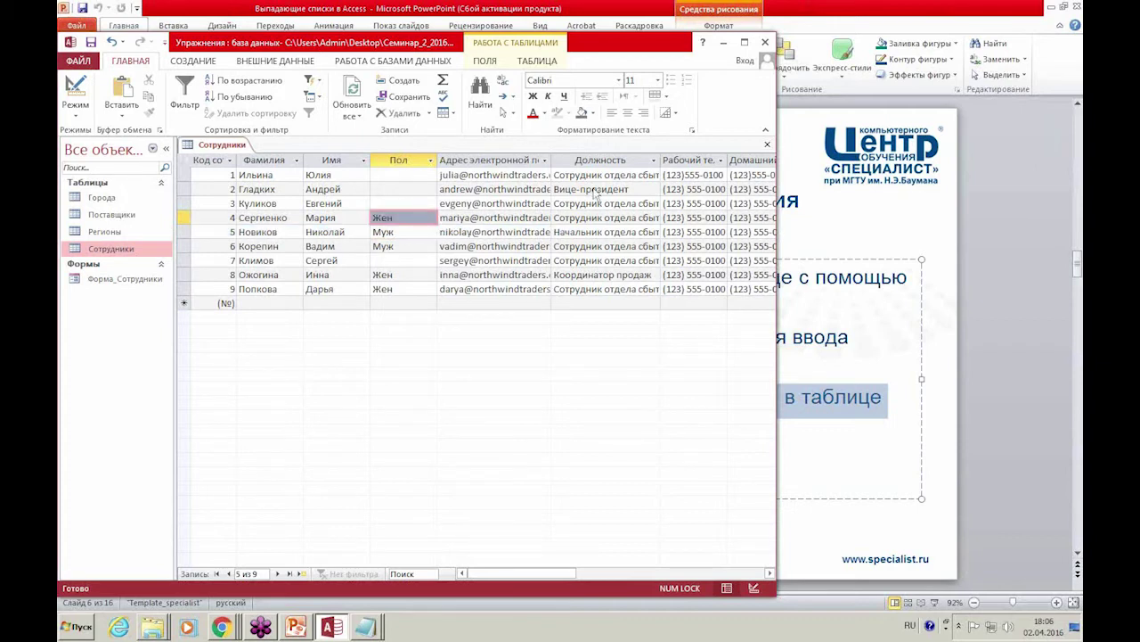
{"action": "key", "text": "Down"}
{"action": "key", "text": "Down"}
{"action": "key", "text": "Down"}
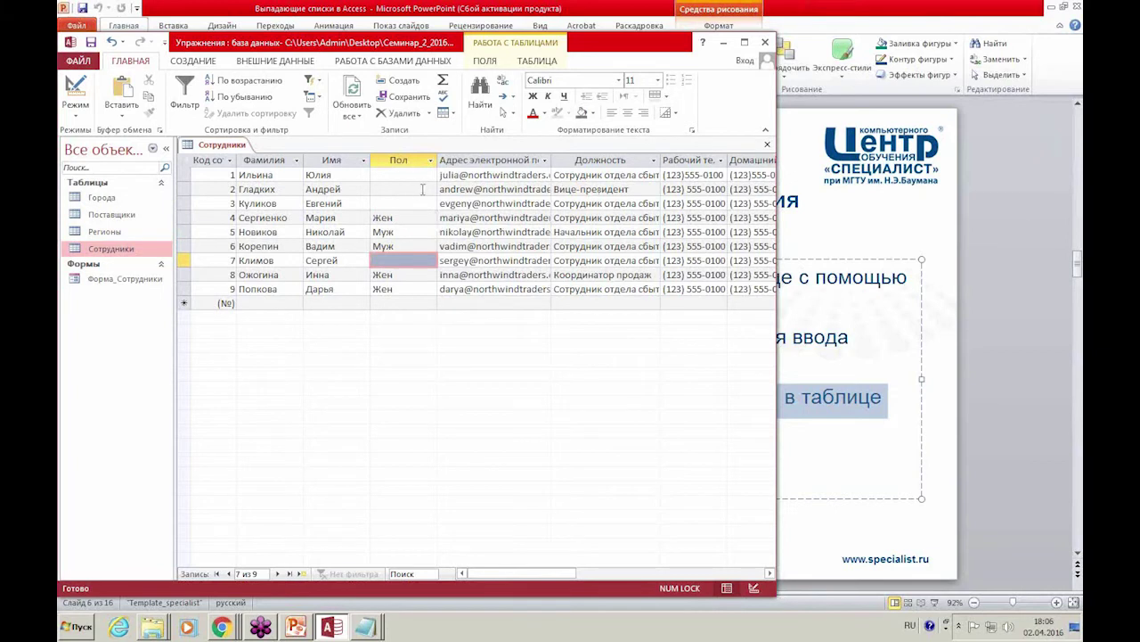
{"action": "left_click", "coordinate": [407, 201]}
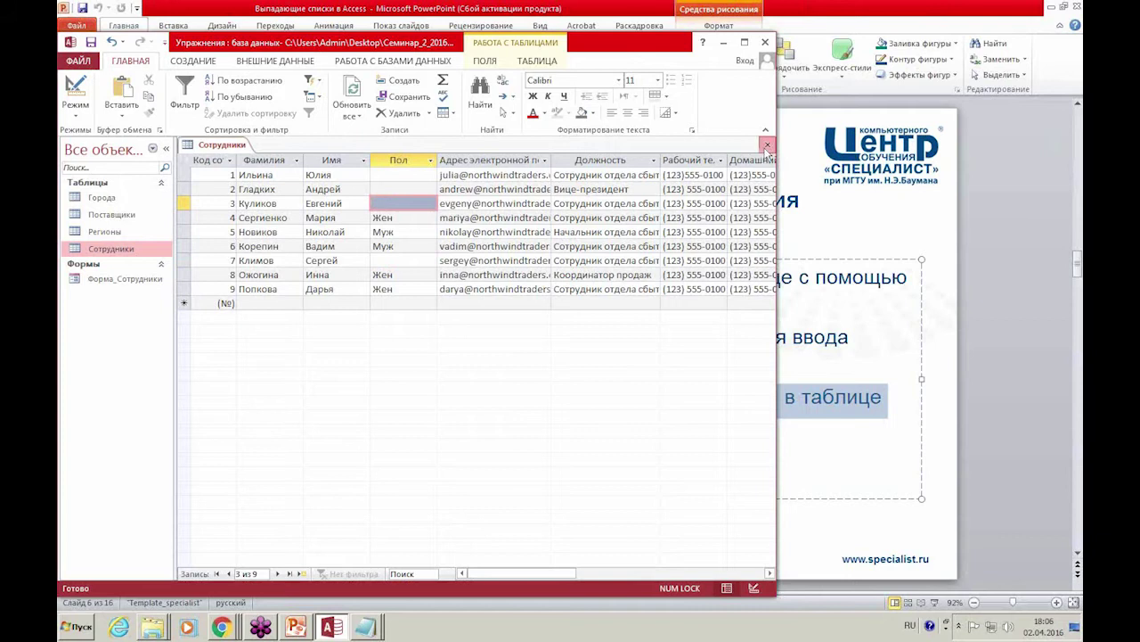
Close the Сотрудники table and switch to the PowerPoint presentation's slide 7 about creating table relationships.
{"action": "left_click", "coordinate": [766, 145]}
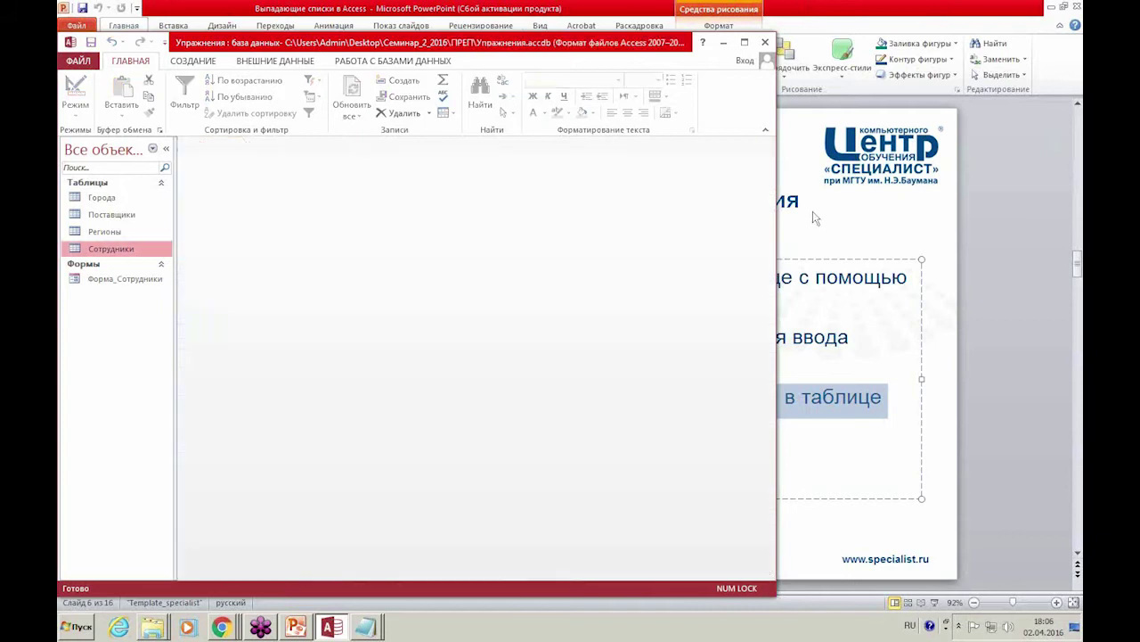
{"action": "left_click", "coordinate": [861, 239]}
{"action": "scroll", "coordinate": [448, 345], "scroll_direction": "down", "scroll_amount": 1}
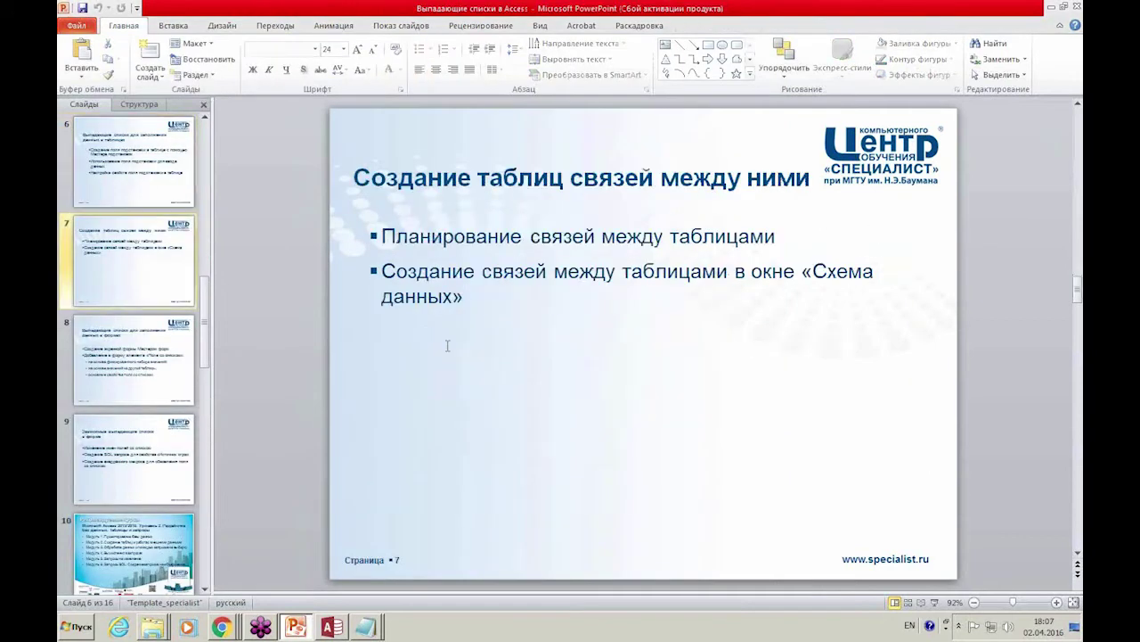
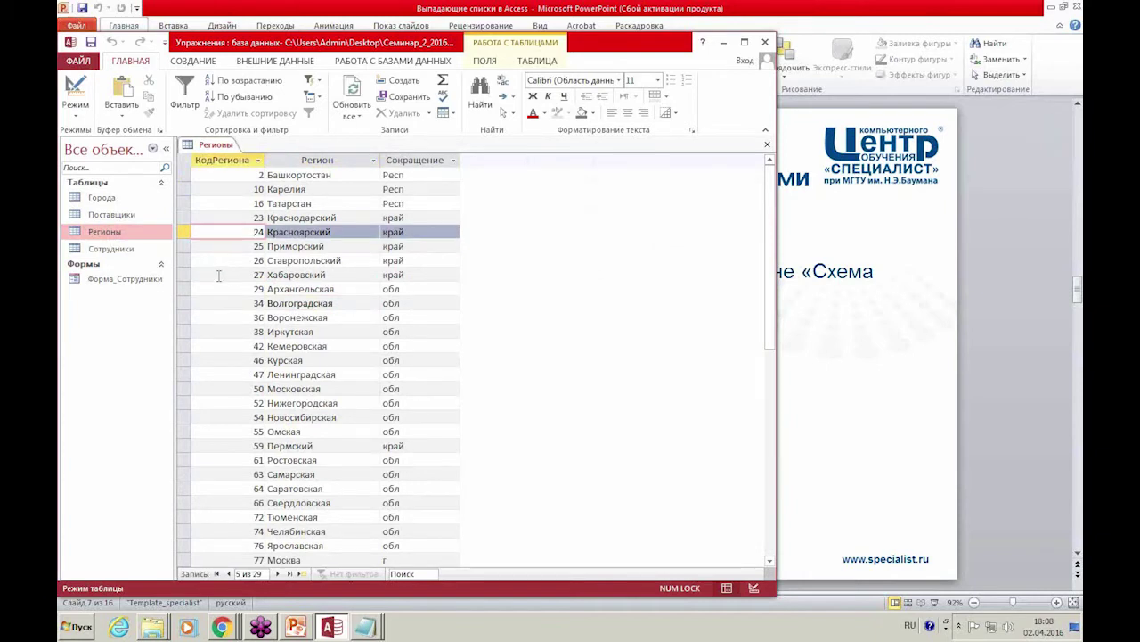
Try to add a Регионы record with duplicate КодРегиона 77 and region name /ываываыв, and discard the entry.
{"action": "left_click", "coordinate": [215, 287]}
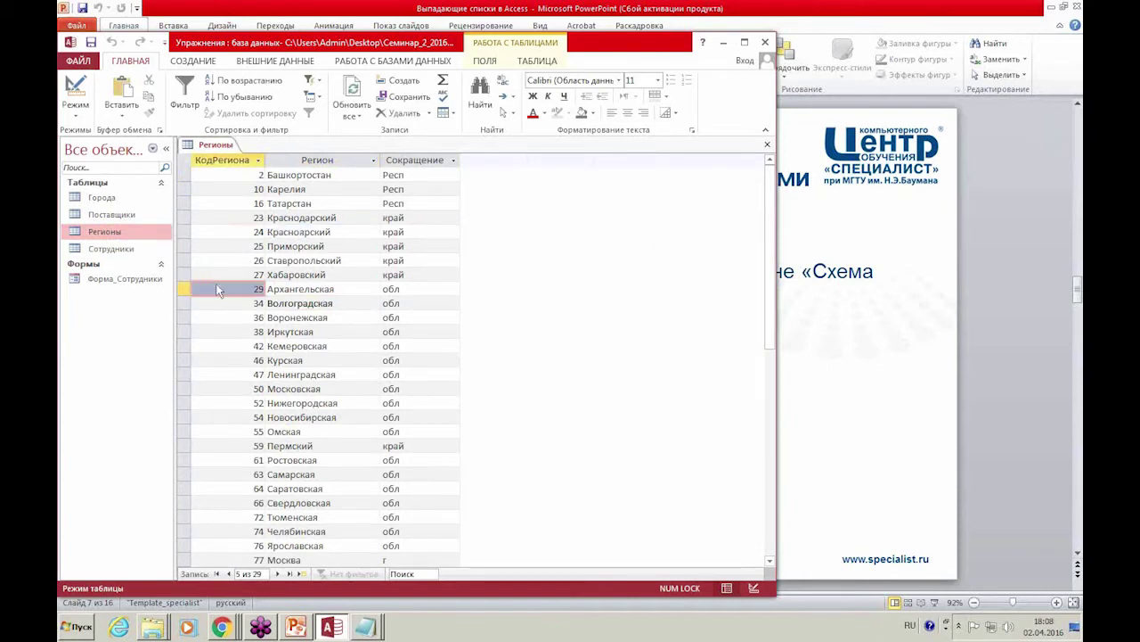
{"action": "scroll", "coordinate": [216, 284], "scroll_direction": "down", "scroll_amount": 4}
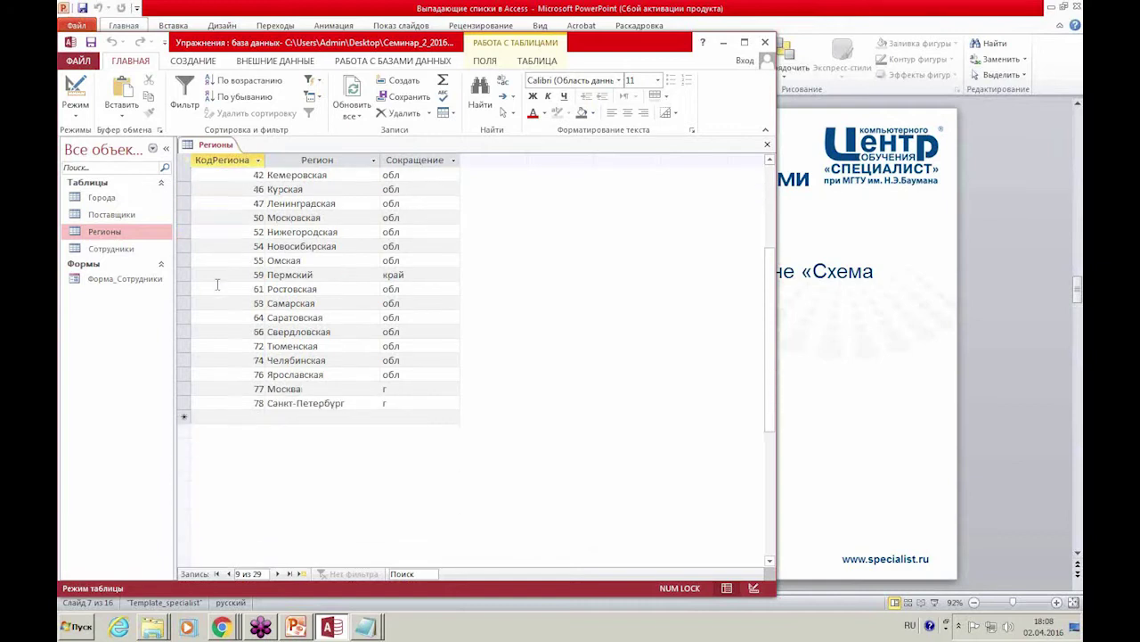
{"action": "left_click", "coordinate": [238, 419]}
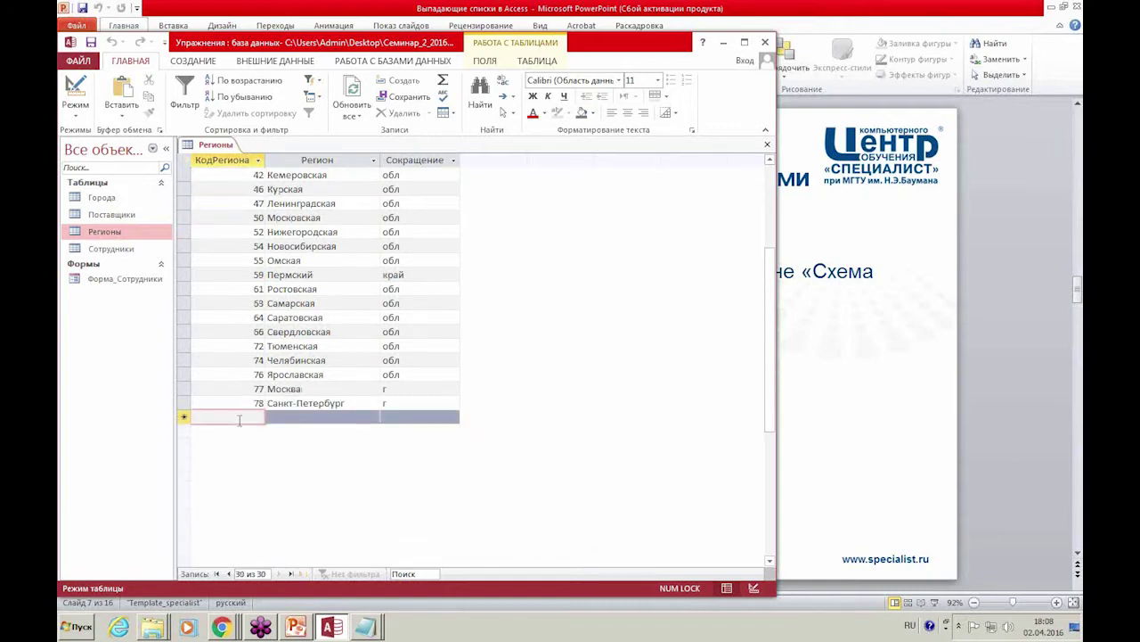
{"action": "type", "text": "77"}
{"action": "left_click", "coordinate": [289, 417]}
{"action": "type", "text": "/ываыаыа"}
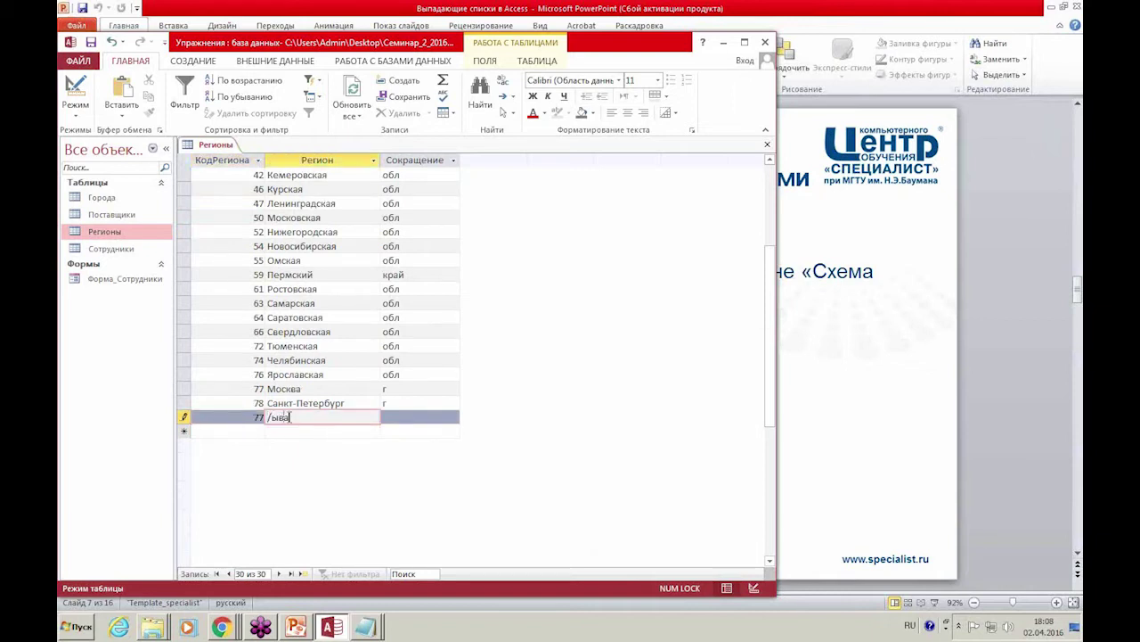
{"action": "left_click", "coordinate": [330, 433]}
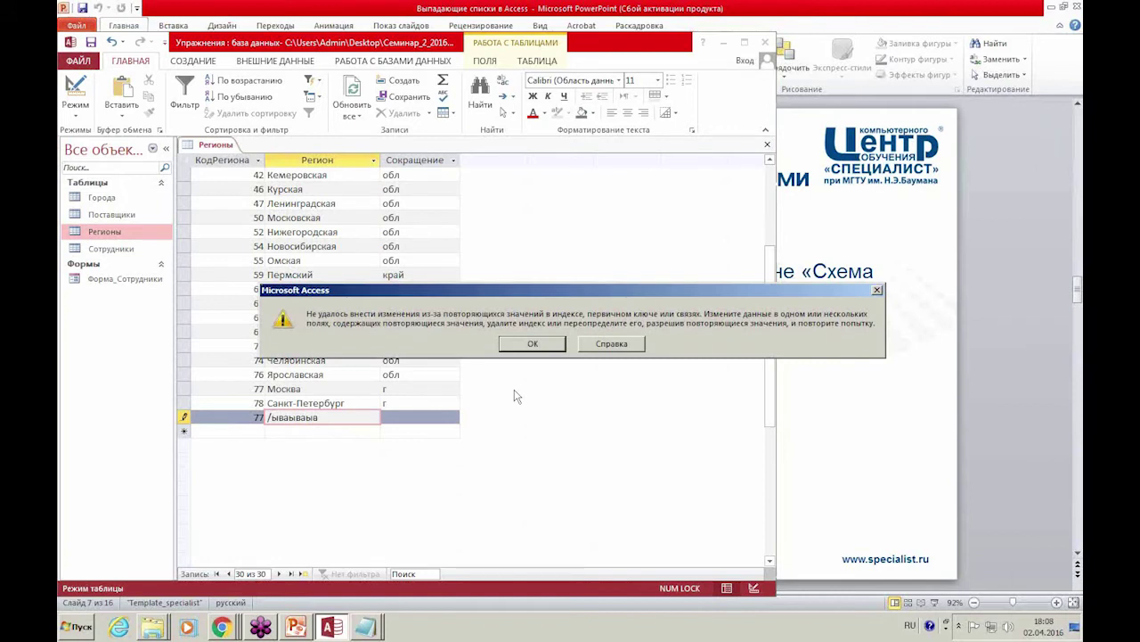
{"action": "key", "text": "Escape"}
{"action": "key", "text": "Escape"}
{"action": "key", "text": "Escape"}
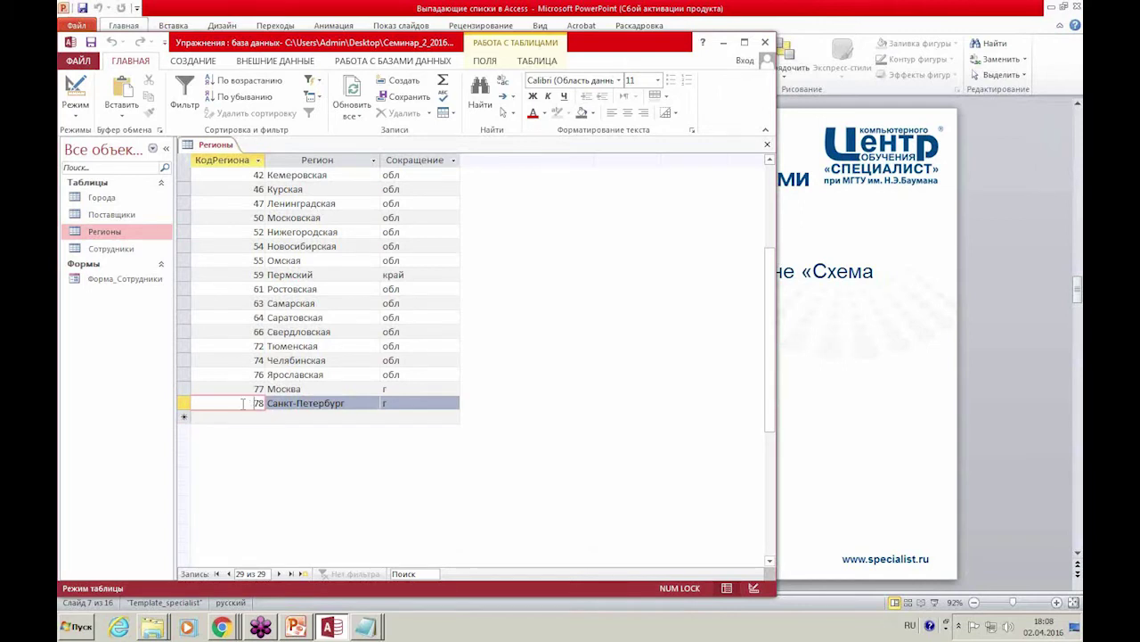
Try to clear the КодРегиона key of the Санкт-Петербург record and discard the change.
{"action": "double_click", "coordinate": [243, 403]}
{"action": "key", "text": "Delete"}
{"action": "left_click", "coordinate": [311, 402]}
{"action": "left_click", "coordinate": [511, 346]}
{"action": "key", "text": "Escape"}
{"action": "left_click", "coordinate": [257, 317]}
{"action": "scroll", "coordinate": [272, 268], "scroll_direction": "up", "scroll_amount": 4}
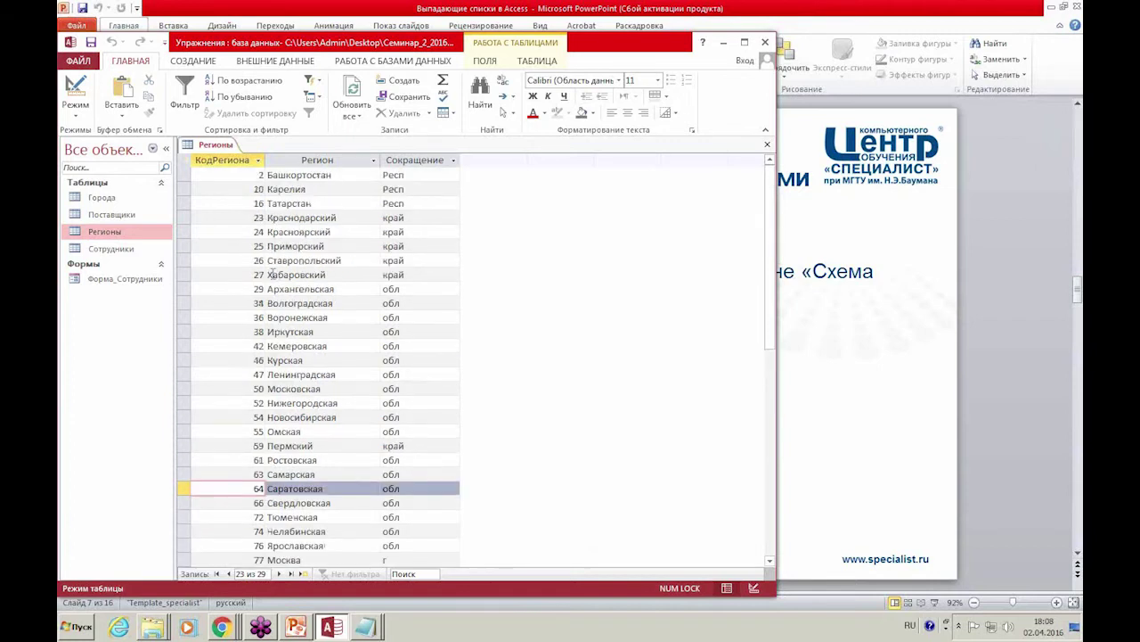
Close the Регионы table, open Города and examine the КодГорода and КодРегиона values of Анапа.
{"action": "left_click", "coordinate": [767, 146]}
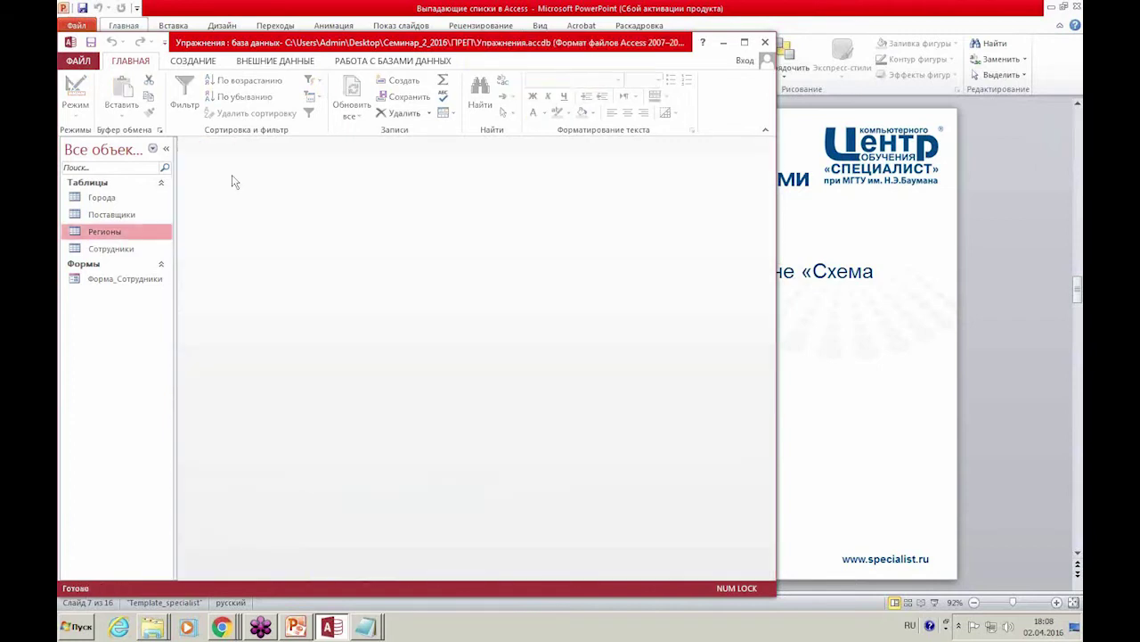
{"action": "double_click", "coordinate": [110, 198]}
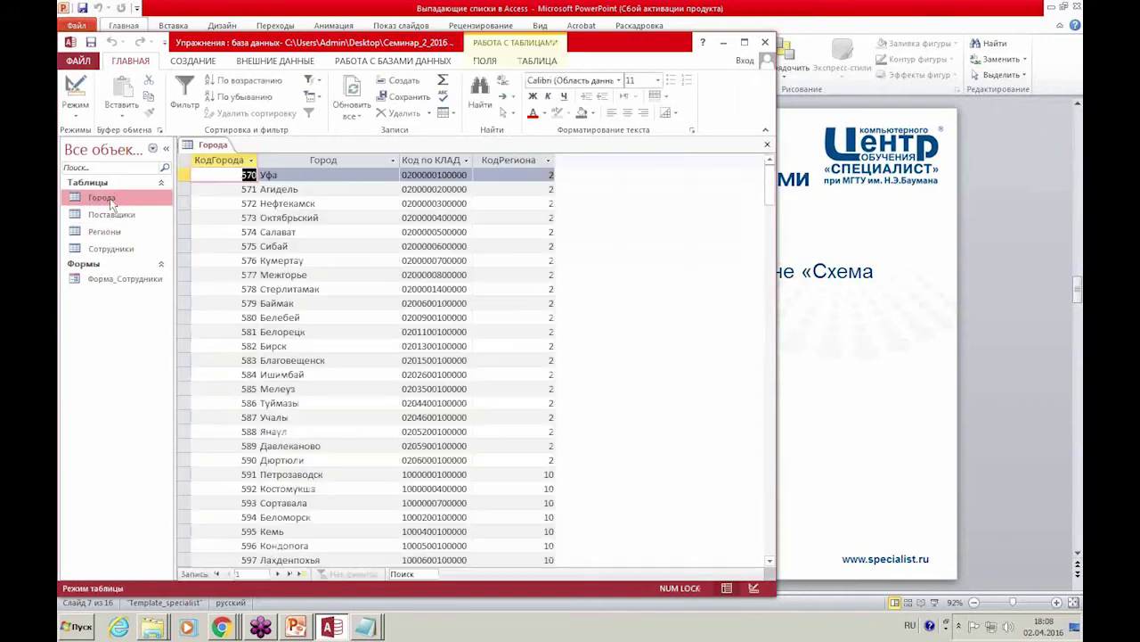
{"action": "left_click", "coordinate": [294, 259]}
{"action": "scroll", "coordinate": [301, 246], "scroll_direction": "down", "scroll_amount": 16}
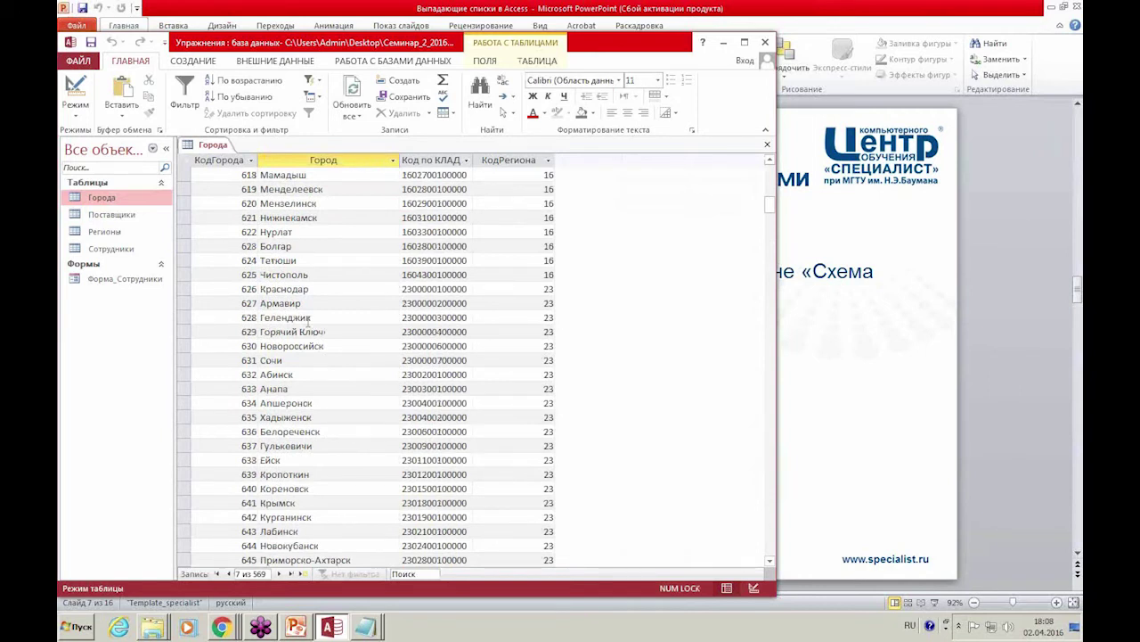
{"action": "left_click", "coordinate": [314, 388]}
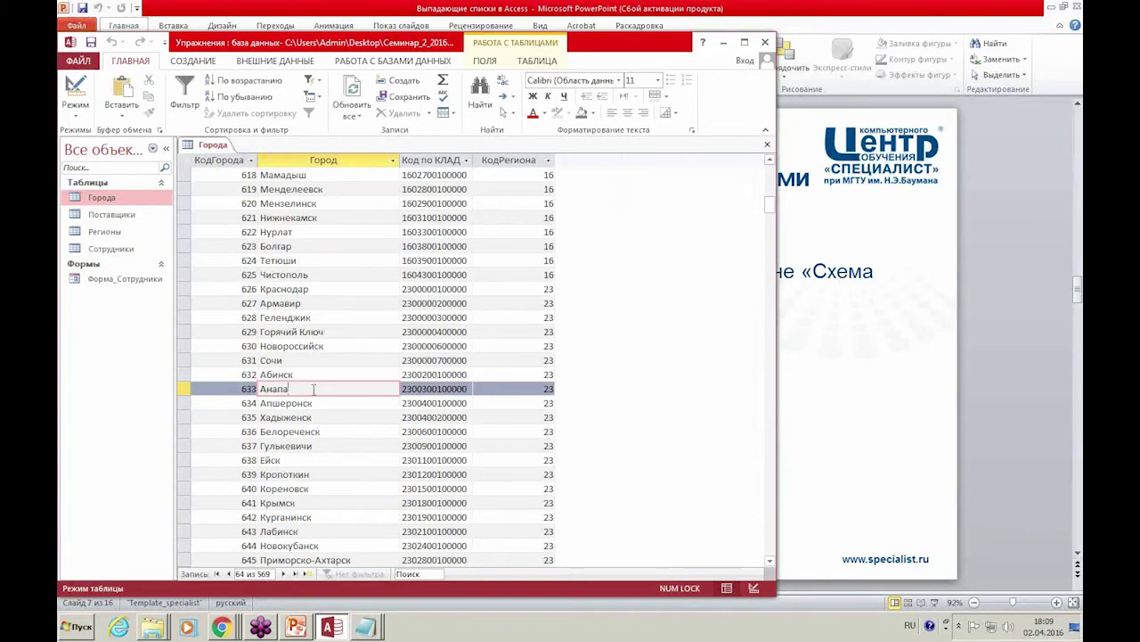
{"action": "left_click", "coordinate": [251, 391]}
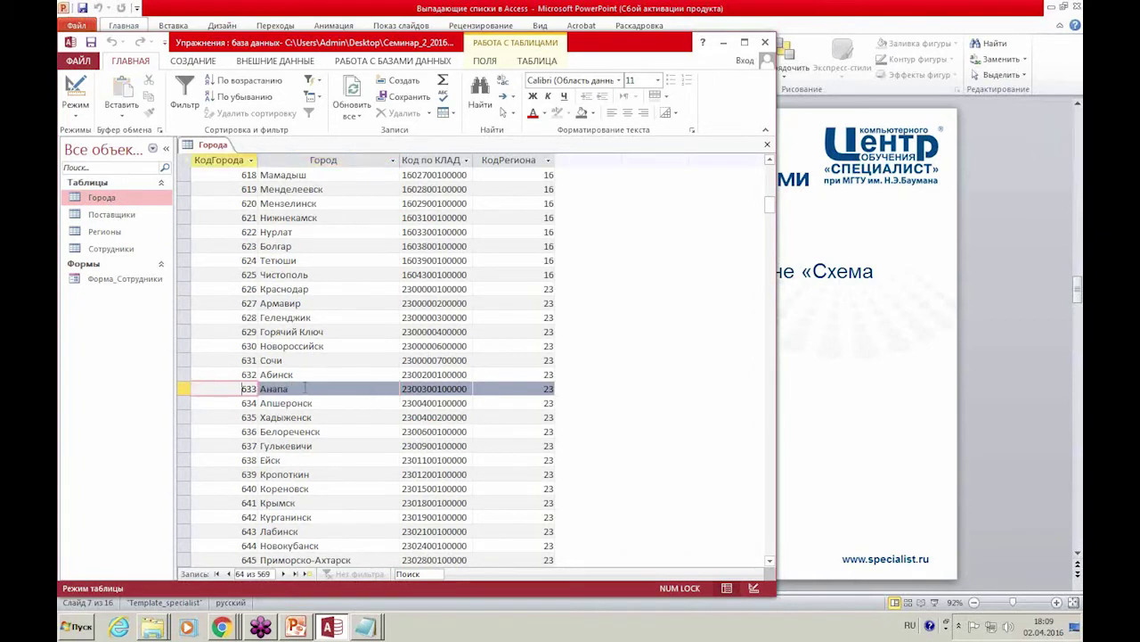
{"action": "left_click", "coordinate": [514, 389]}
{"action": "left_click_drag", "start_coordinate": [515, 392], "coordinate": [561, 394]}
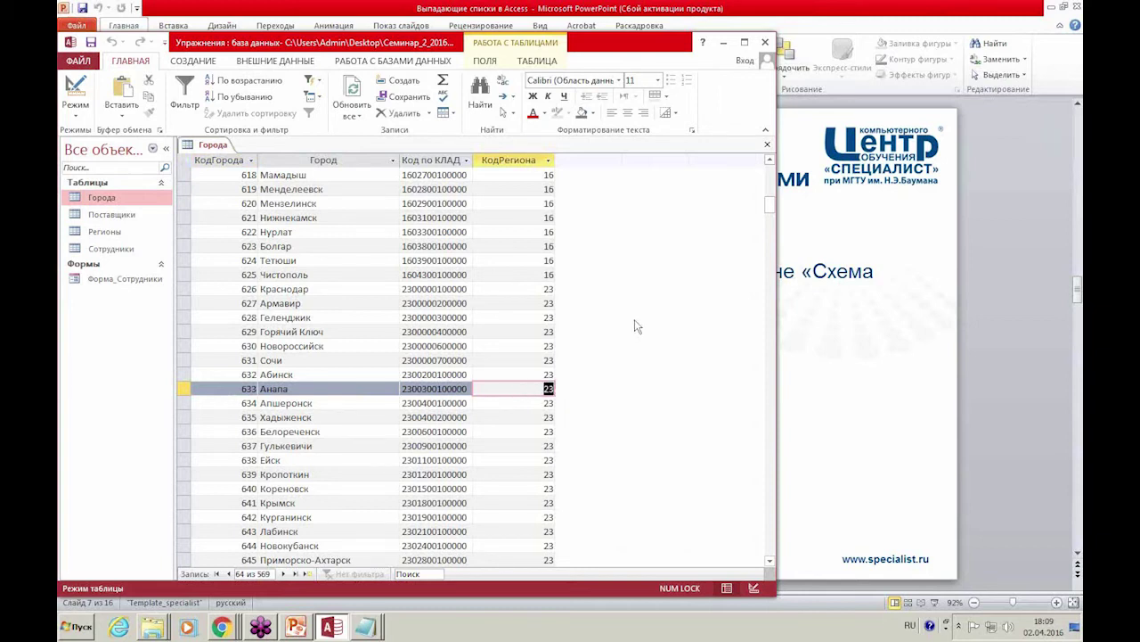
Open the Регионы table and look up the records with КодРегиона 23 and 50.
{"action": "double_click", "coordinate": [106, 231]}
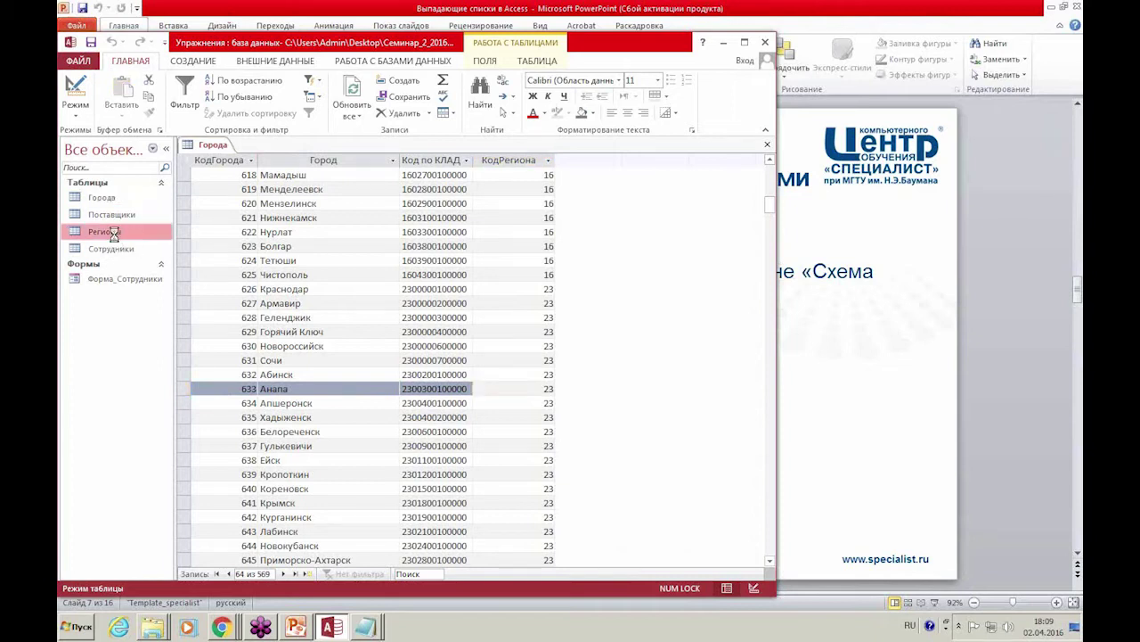
{"action": "left_click", "coordinate": [231, 217]}
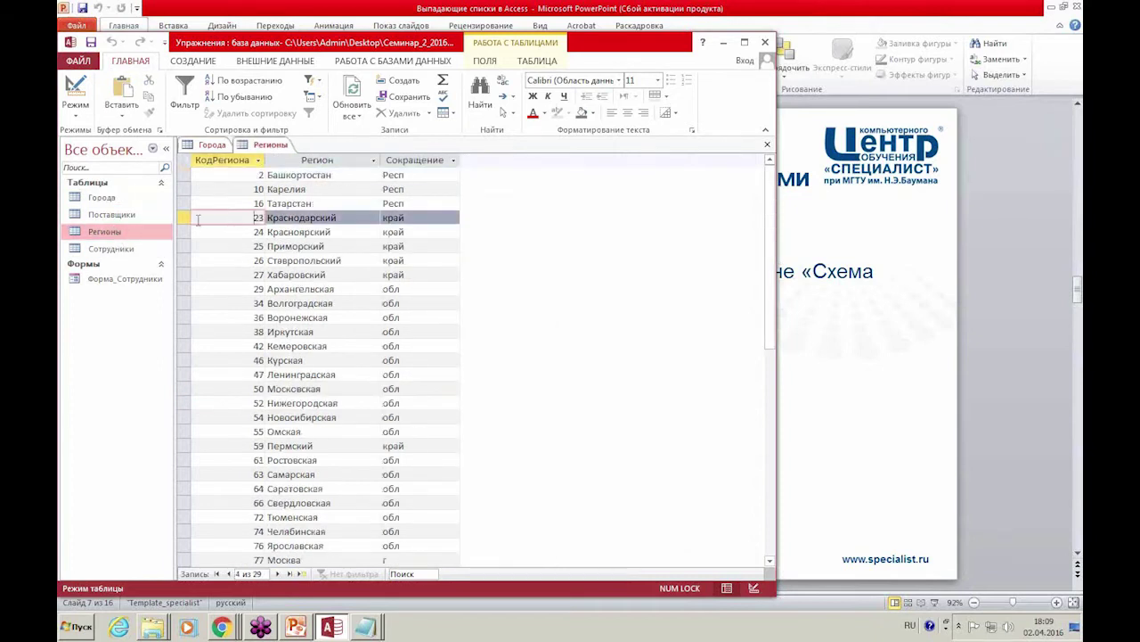
{"action": "left_click", "coordinate": [186, 218]}
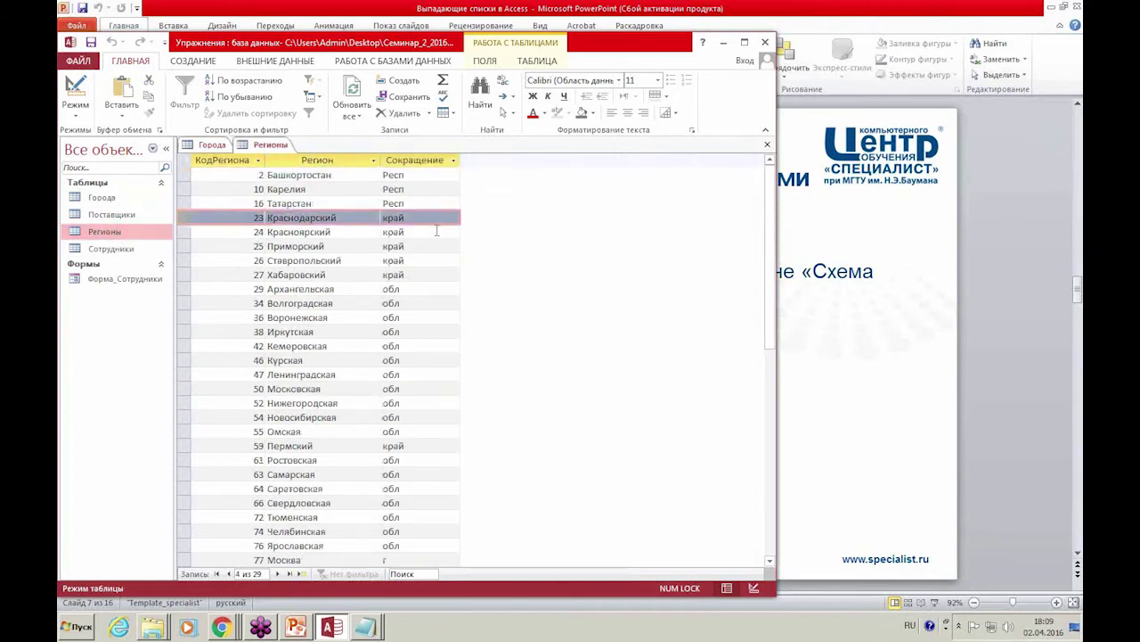
{"action": "left_click", "coordinate": [284, 389]}
{"action": "left_click", "coordinate": [251, 389]}
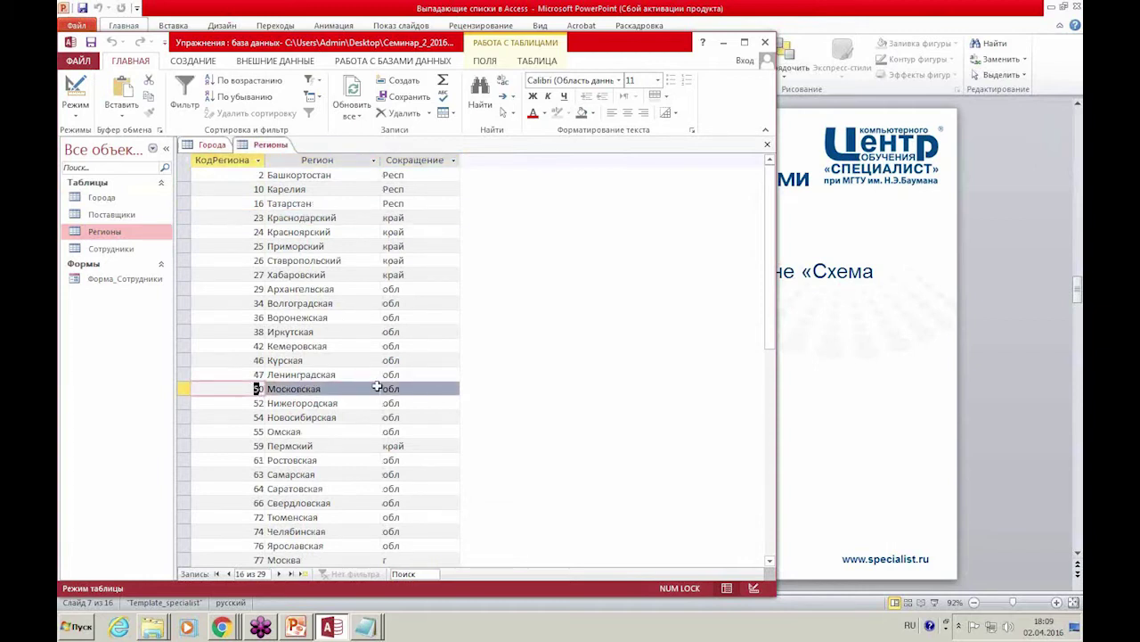
Filter the Города table to show only the records with КодРегиона 50.
{"action": "left_click", "coordinate": [212, 144]}
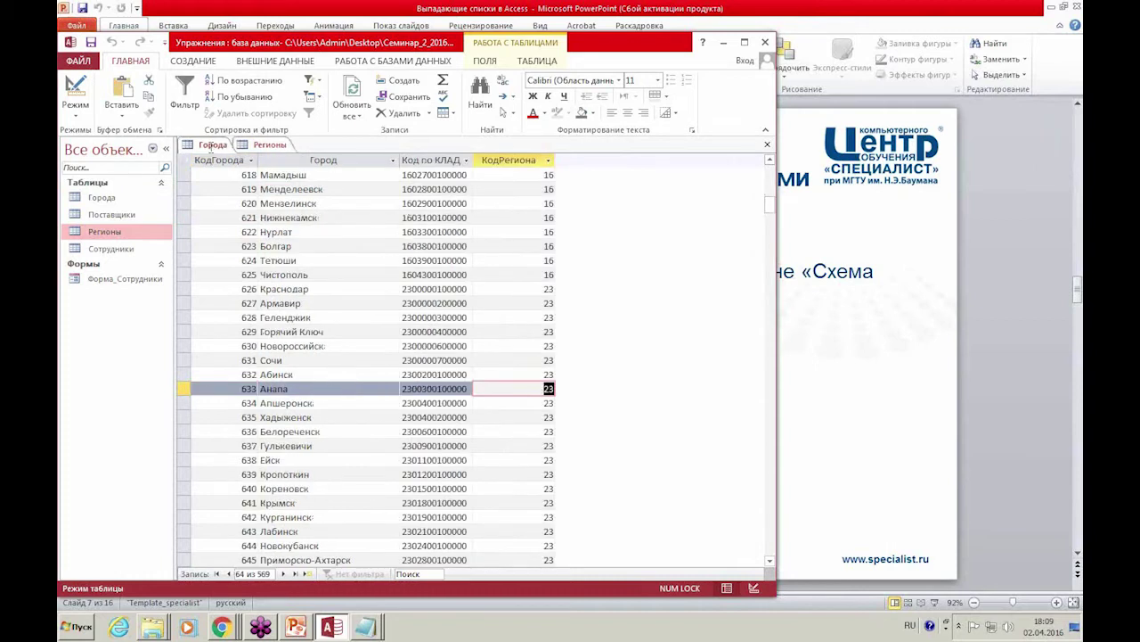
{"action": "left_click", "coordinate": [340, 260]}
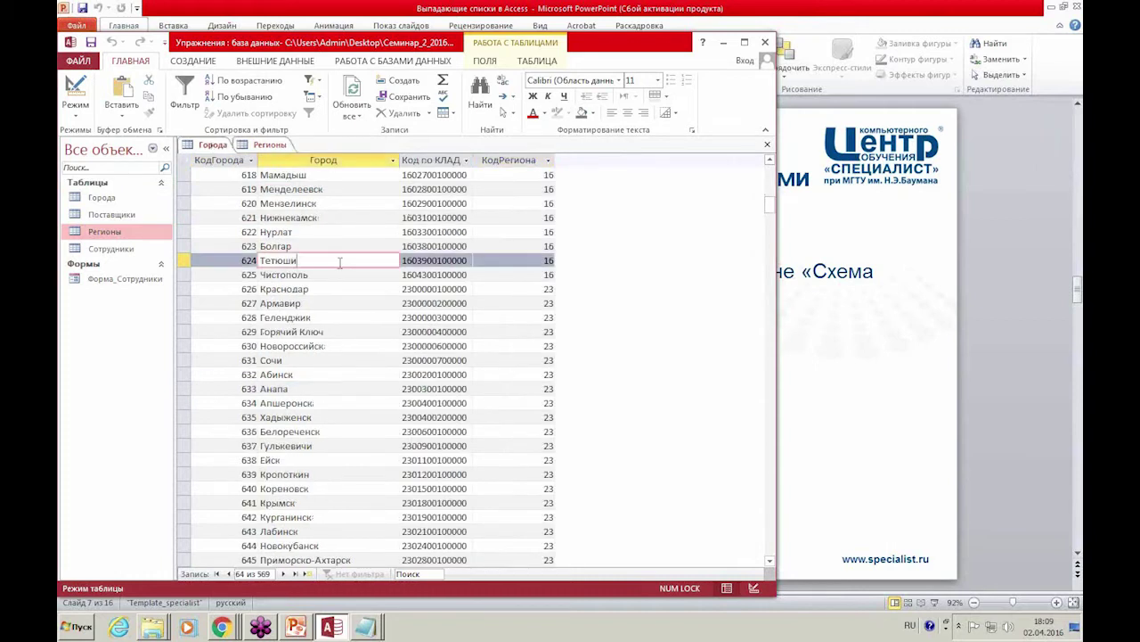
{"action": "left_click", "coordinate": [548, 159]}
{"action": "left_click", "coordinate": [575, 250]}
{"action": "scroll", "coordinate": [577, 267], "scroll_direction": "down", "scroll_amount": 3}
{"action": "left_click", "coordinate": [575, 334]}
{"action": "left_click", "coordinate": [593, 377]}
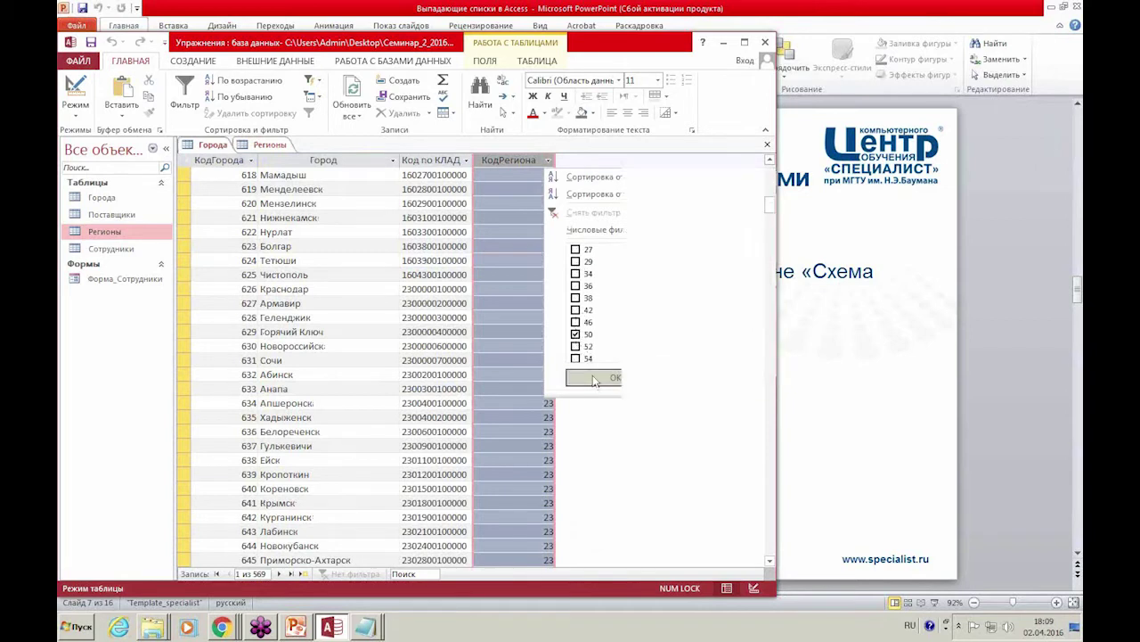
Review the filtered list of cities in Города and remove the filter.
{"action": "left_click", "coordinate": [314, 245]}
{"action": "scroll", "coordinate": [343, 232], "scroll_direction": "down", "scroll_amount": 7}
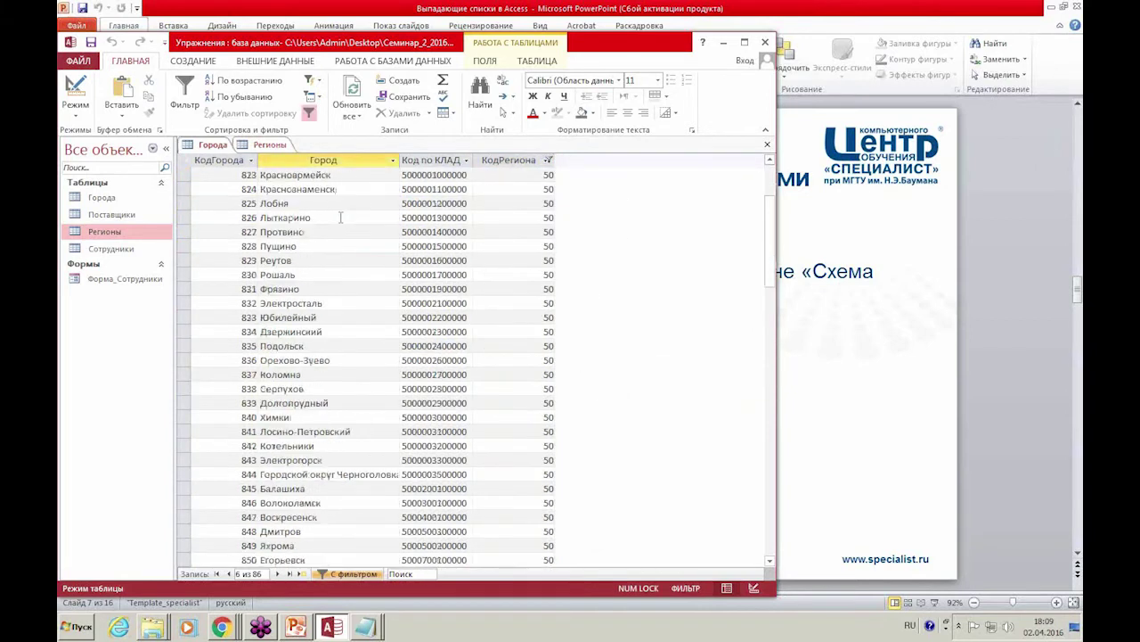
{"action": "scroll", "coordinate": [341, 217], "scroll_direction": "down", "scroll_amount": 3}
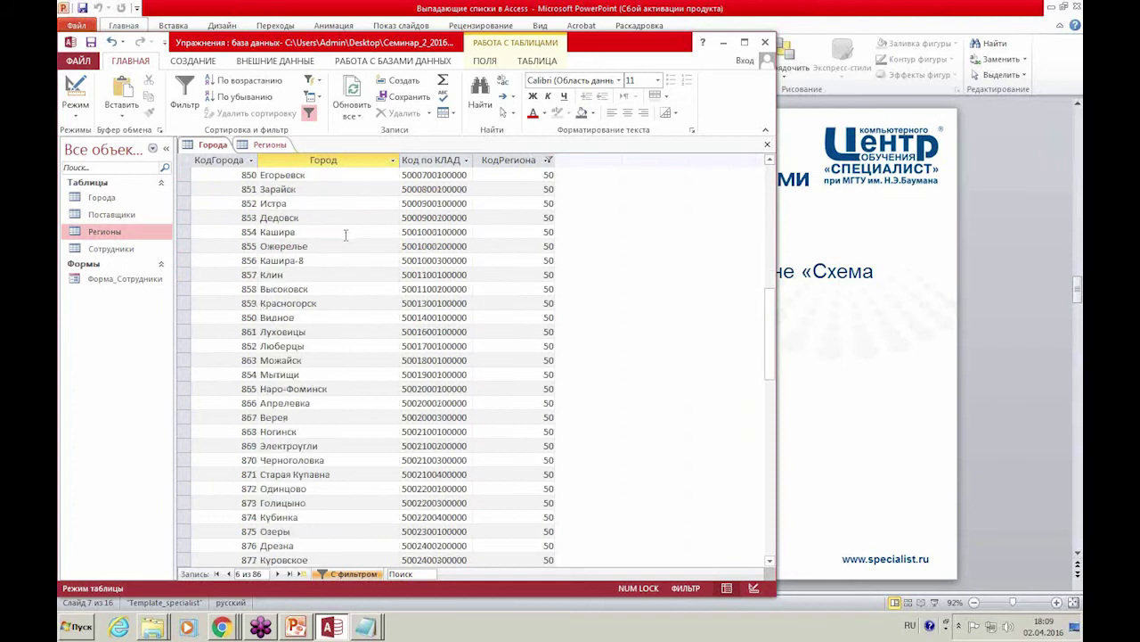
{"action": "scroll", "coordinate": [351, 333], "scroll_direction": "up", "scroll_amount": 1}
{"action": "scroll", "coordinate": [351, 333], "scroll_direction": "up", "scroll_amount": 9}
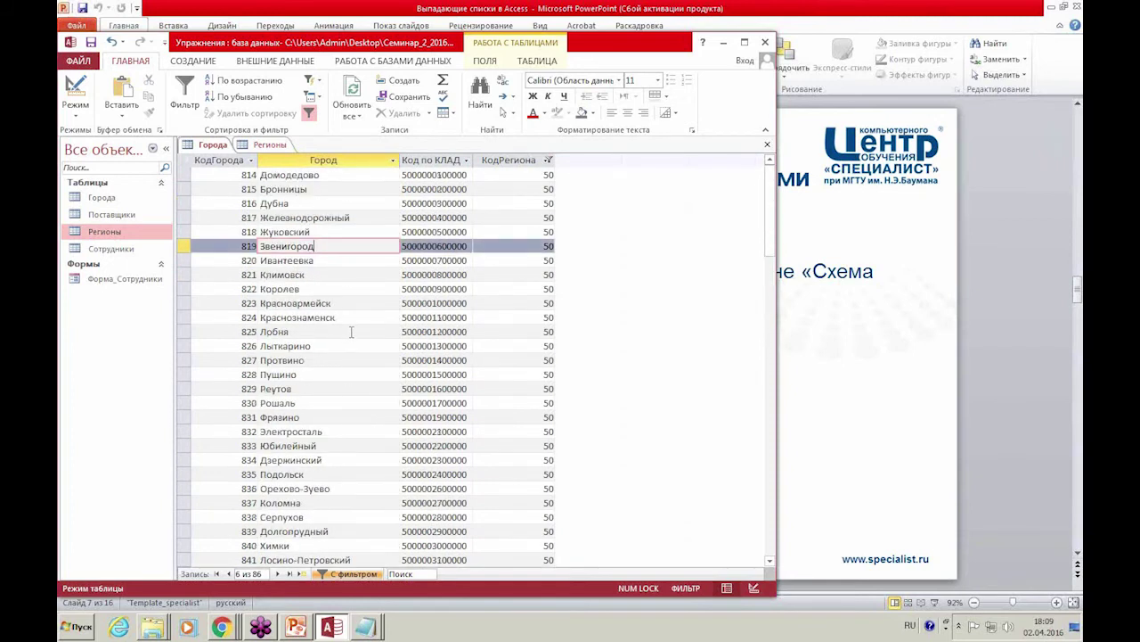
{"action": "left_click", "coordinate": [352, 331]}
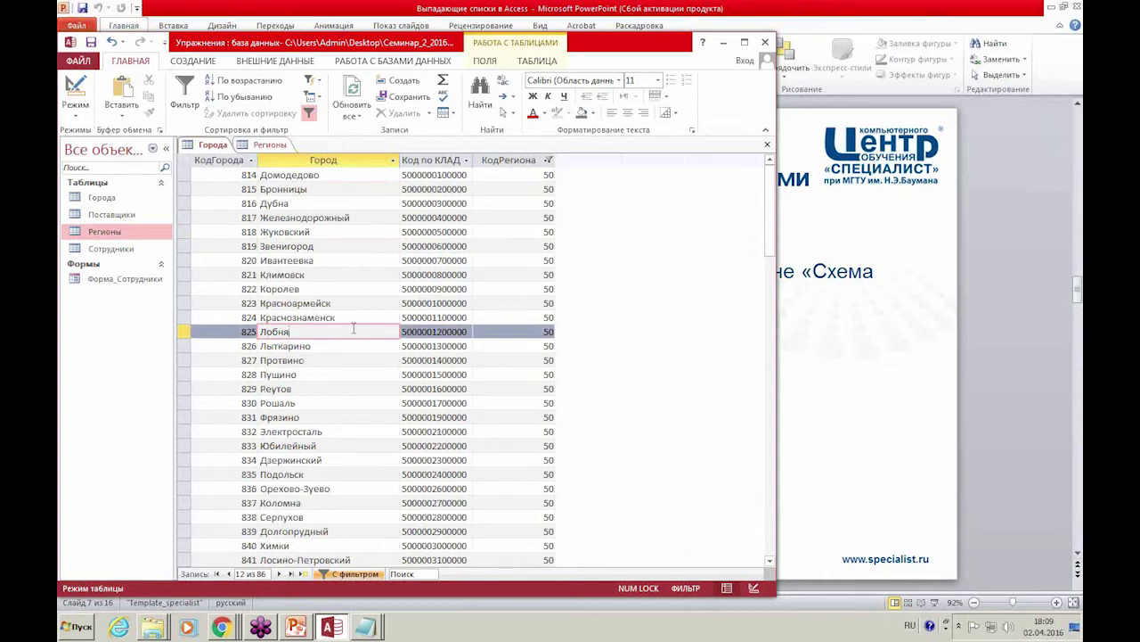
{"action": "left_click", "coordinate": [311, 114]}
{"action": "left_click", "coordinate": [357, 276]}
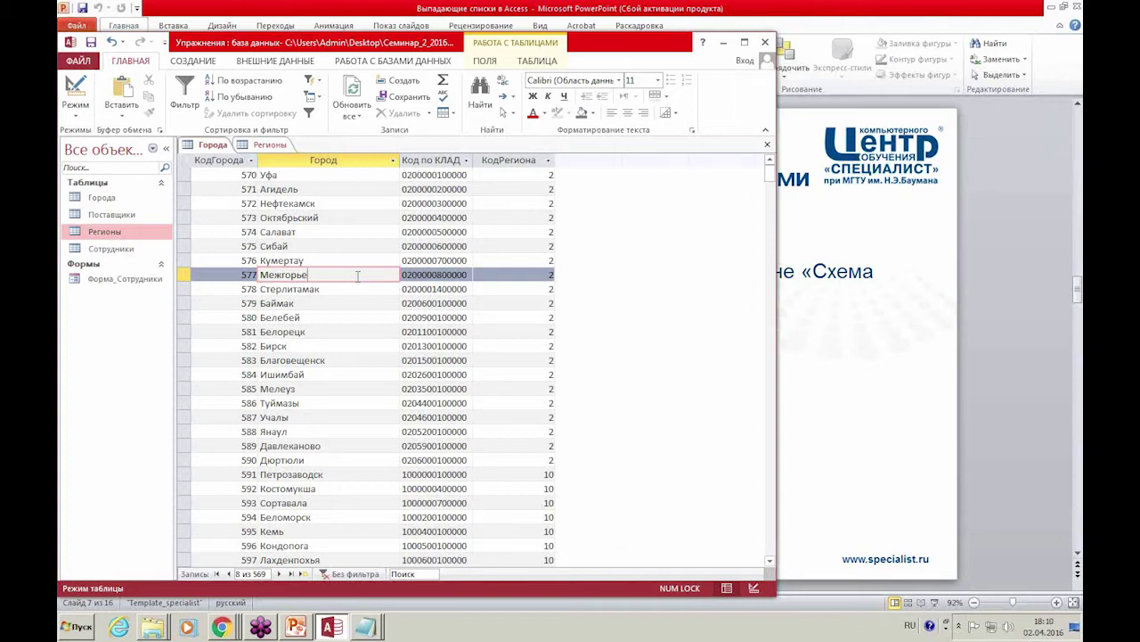
Compare the unique КодРегиона keys in Регионы with the repeated КодРегиона values in Города.
{"action": "left_click", "coordinate": [272, 145]}
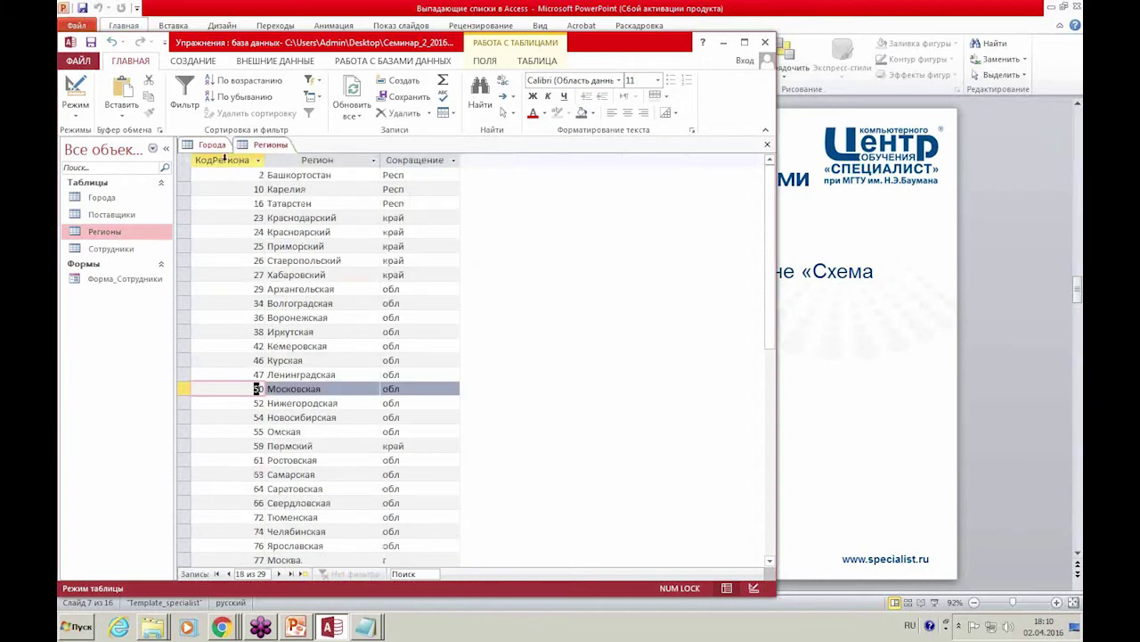
{"action": "left_click", "coordinate": [235, 204]}
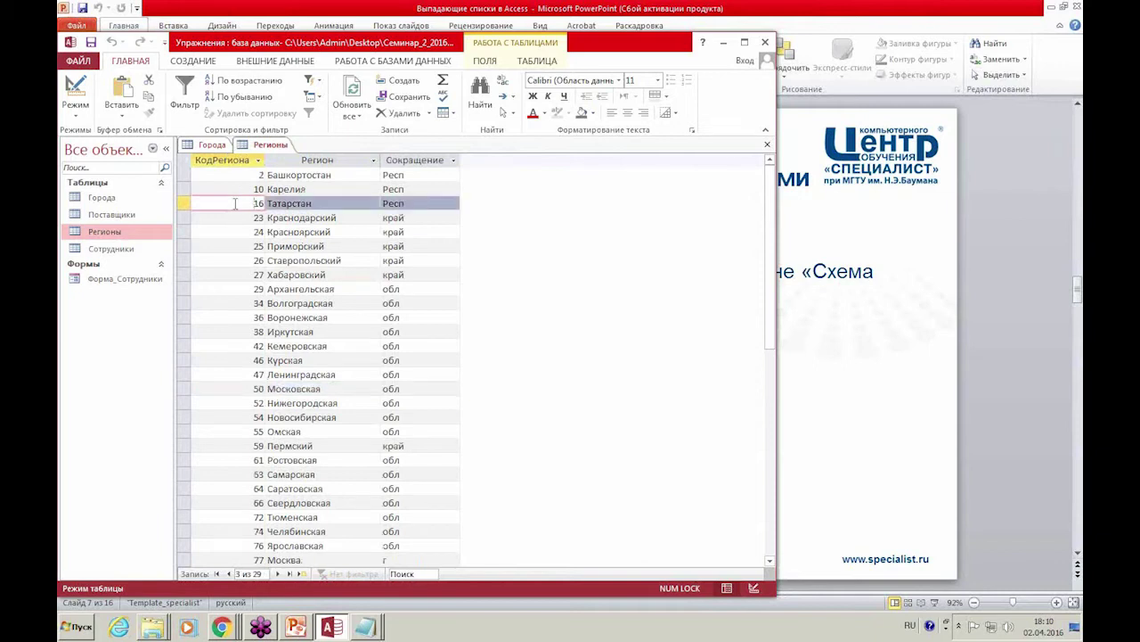
{"action": "left_click", "coordinate": [214, 146]}
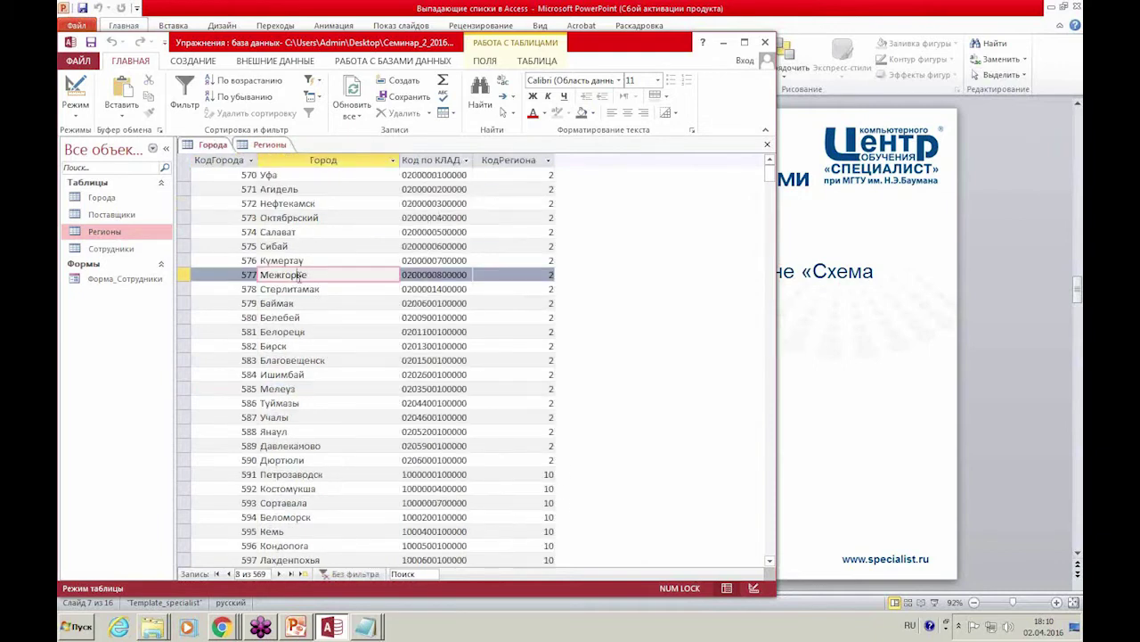
{"action": "left_click", "coordinate": [549, 360]}
{"action": "scroll", "coordinate": [550, 360], "scroll_direction": "down", "scroll_amount": 7}
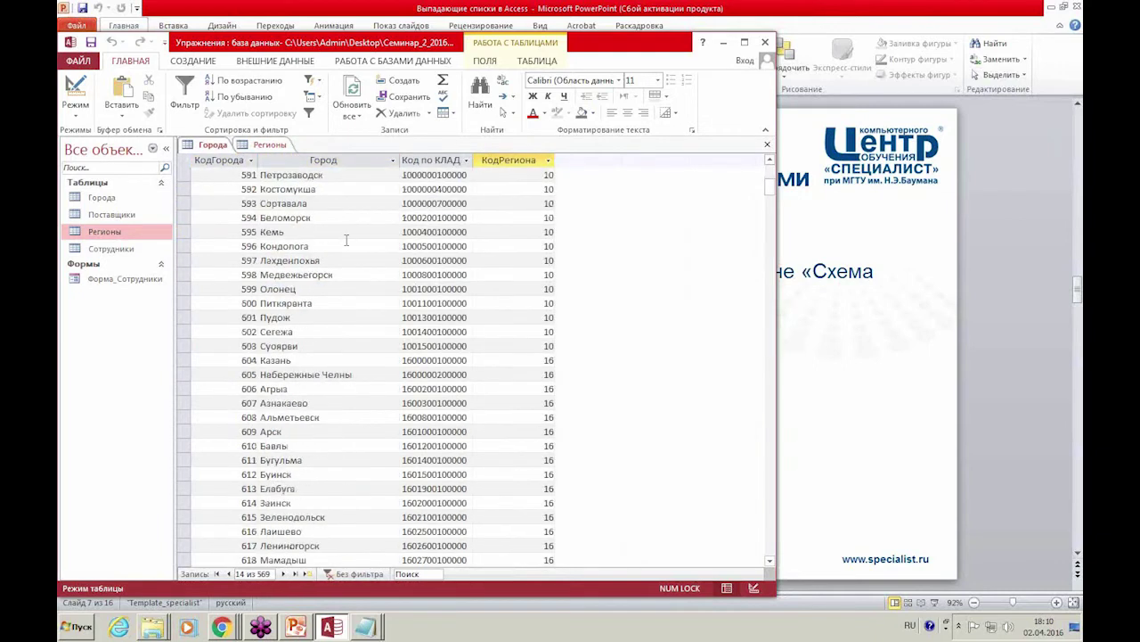
{"action": "left_click", "coordinate": [267, 146]}
{"action": "left_click", "coordinate": [238, 261]}
{"action": "left_click", "coordinate": [244, 319]}
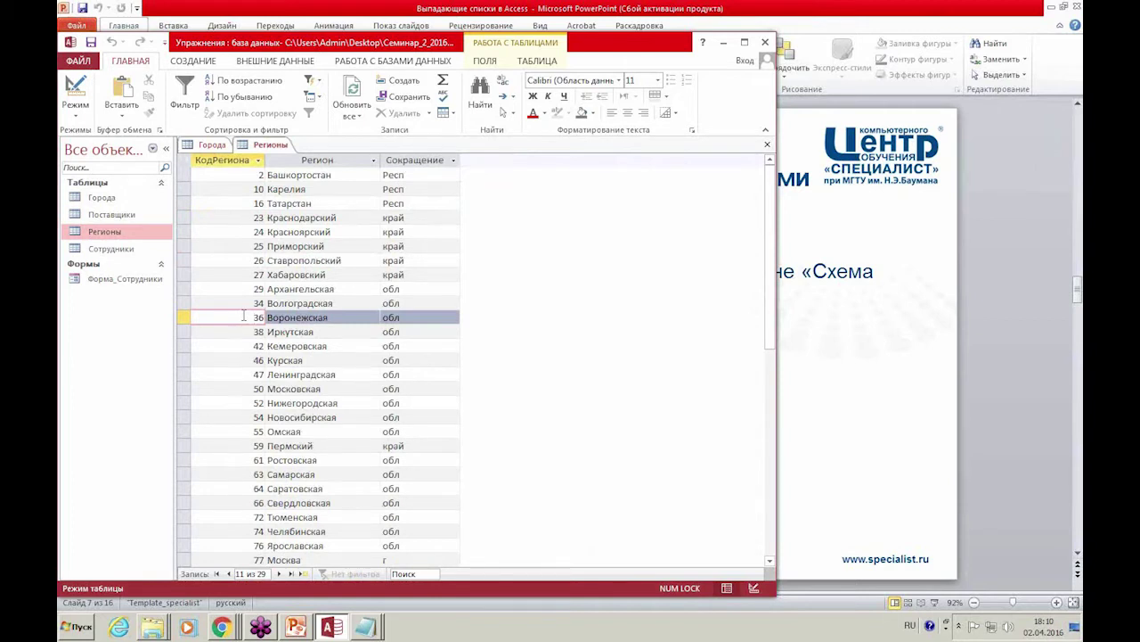
Close the Регионы and Города tables, saving the layout changes to Города.
{"action": "left_click", "coordinate": [767, 144]}
{"action": "left_click", "coordinate": [768, 144]}
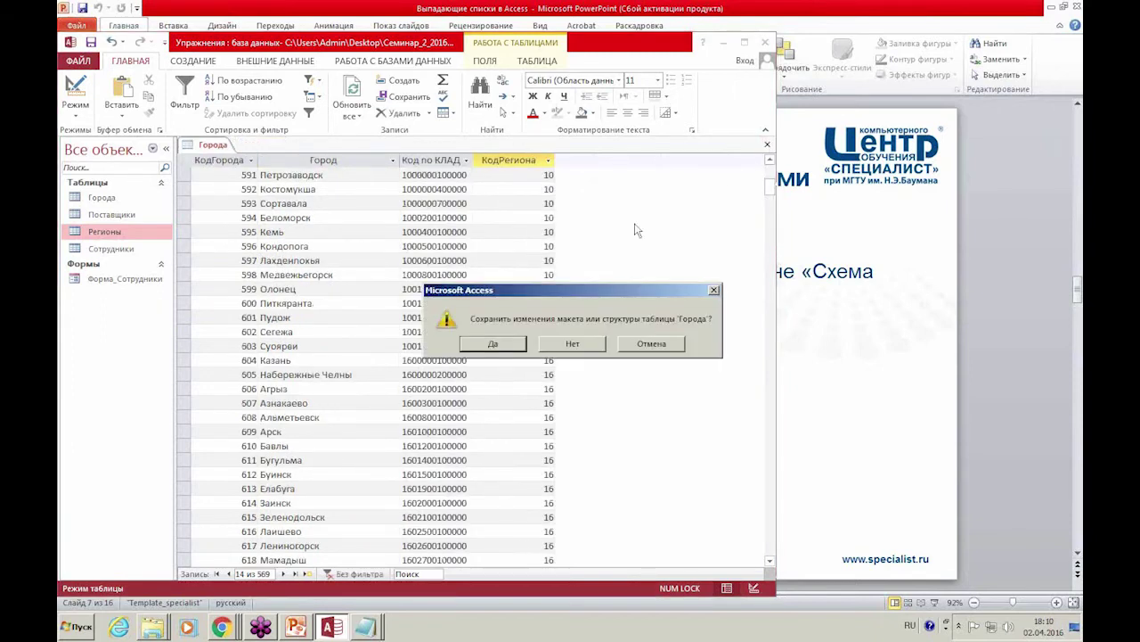
{"action": "left_click", "coordinate": [484, 346]}
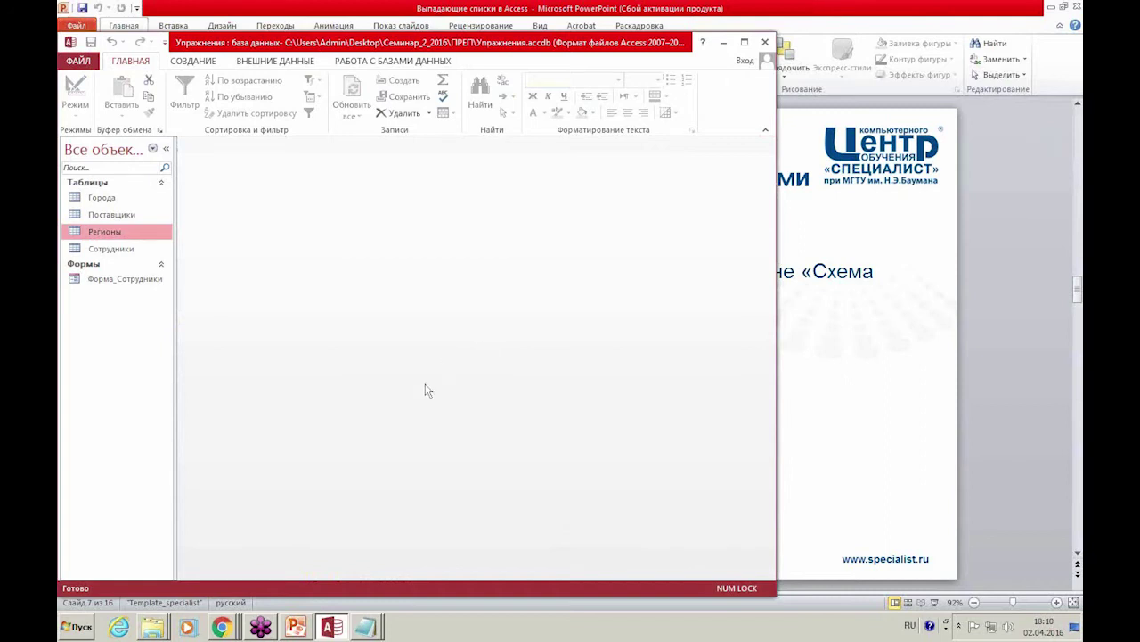
Open the database relationships diagram (Схема данных) and add the Регионы table to it.
{"action": "left_click", "coordinate": [366, 62]}
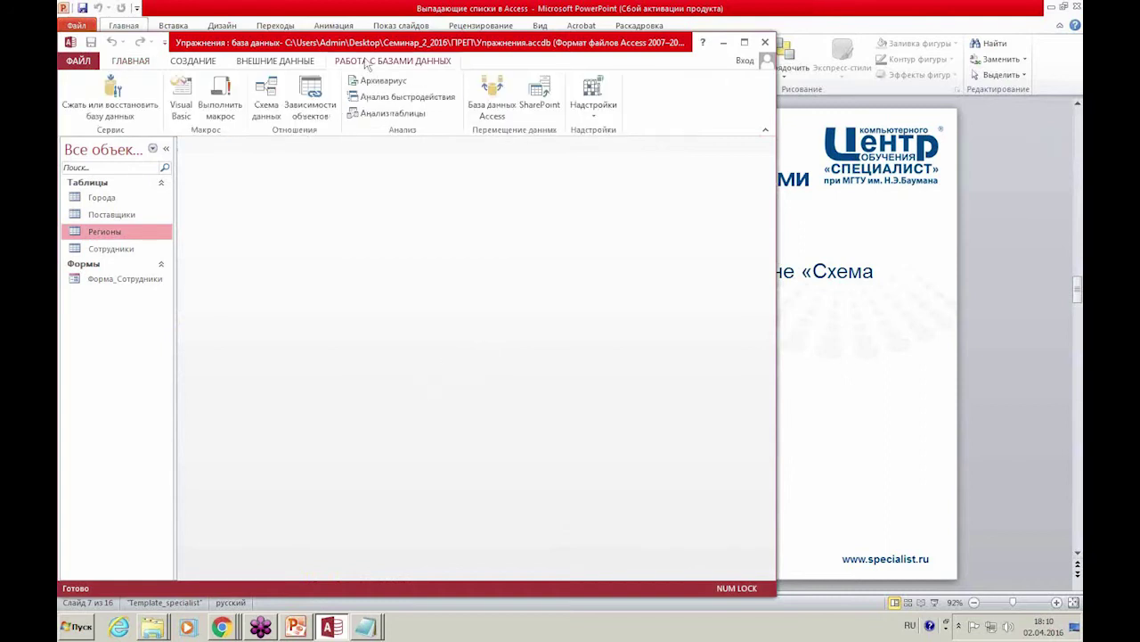
{"action": "left_click", "coordinate": [269, 106]}
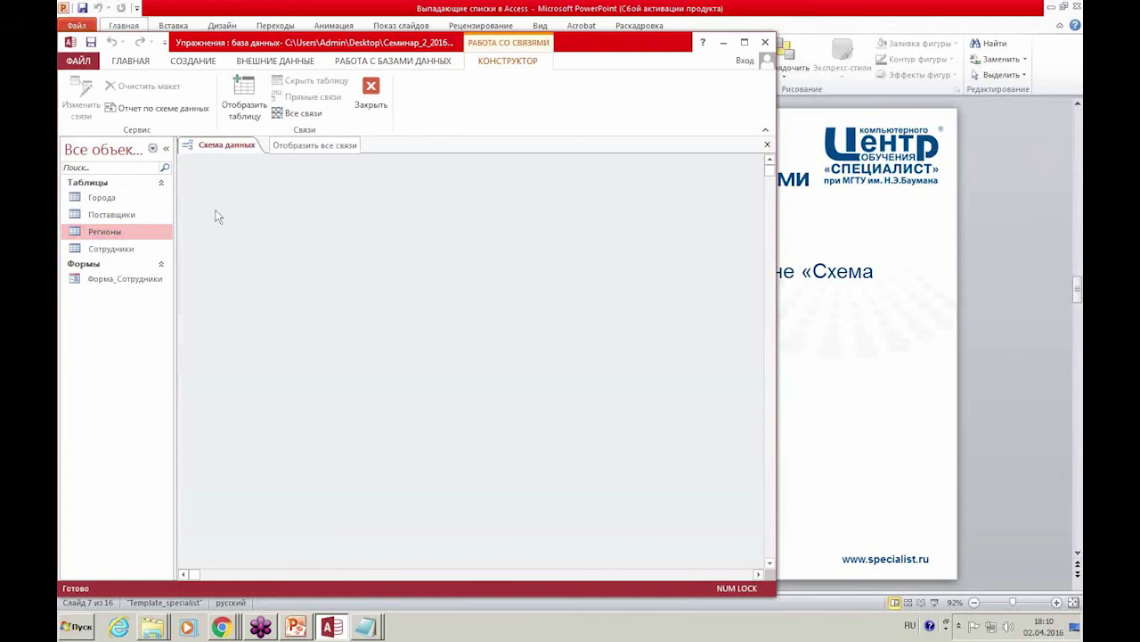
{"action": "left_click_drag", "start_coordinate": [110, 234], "coordinate": [247, 241]}
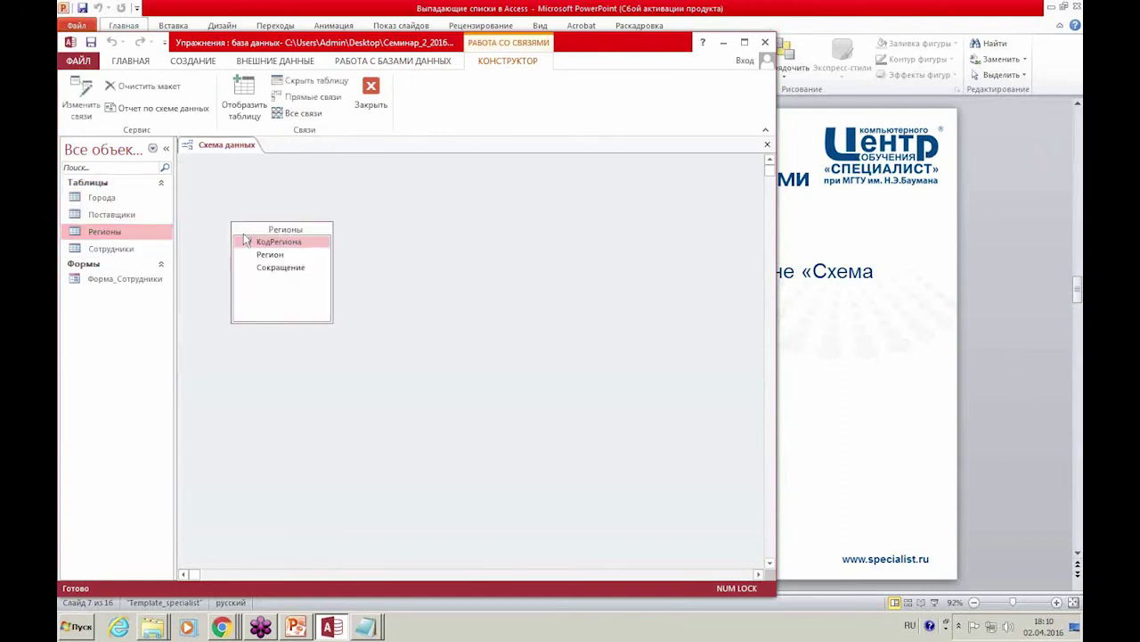
Add the Города table to the diagram beside Регионы and make the Регионы box wider and shorter.
{"action": "left_click_drag", "start_coordinate": [107, 197], "coordinate": [493, 228]}
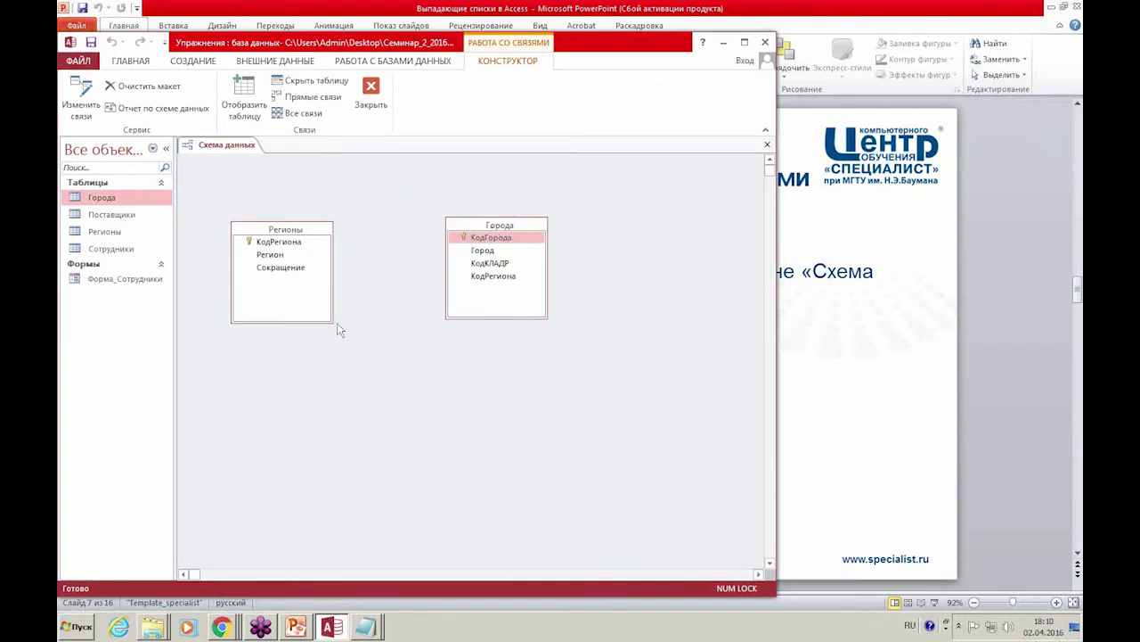
{"action": "left_click_drag", "start_coordinate": [332, 321], "coordinate": [343, 303]}
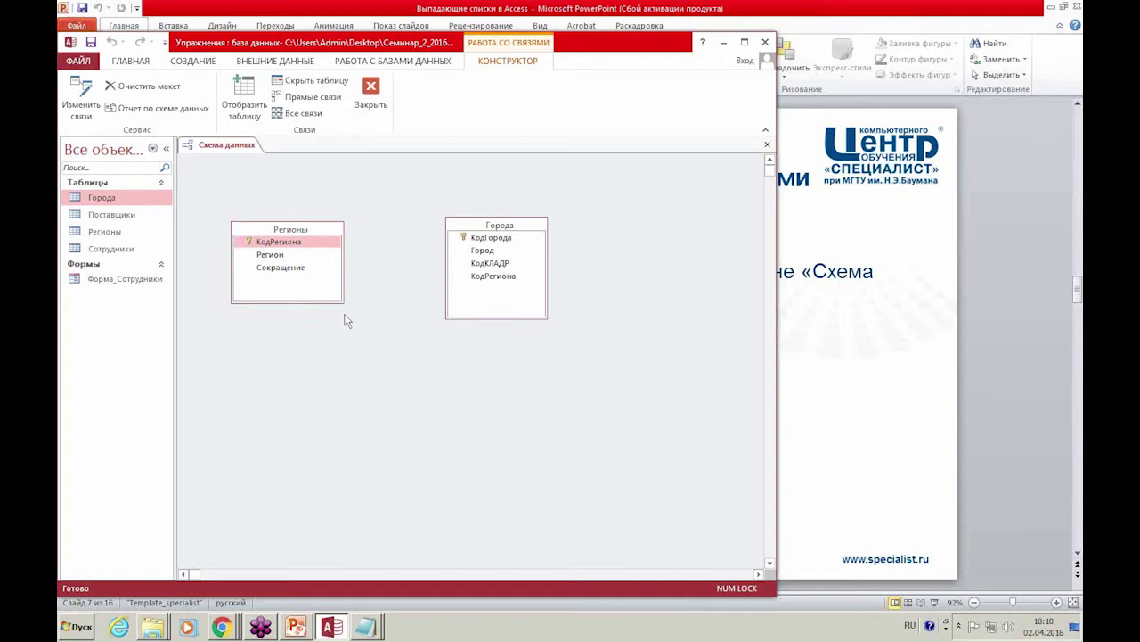
Create a relationship from КодРегиона in Регионы to КодРегиона in Города with data integrity (Обеспечение целостности данных) enforced.
{"action": "left_click", "coordinate": [291, 255]}
{"action": "left_click", "coordinate": [291, 243]}
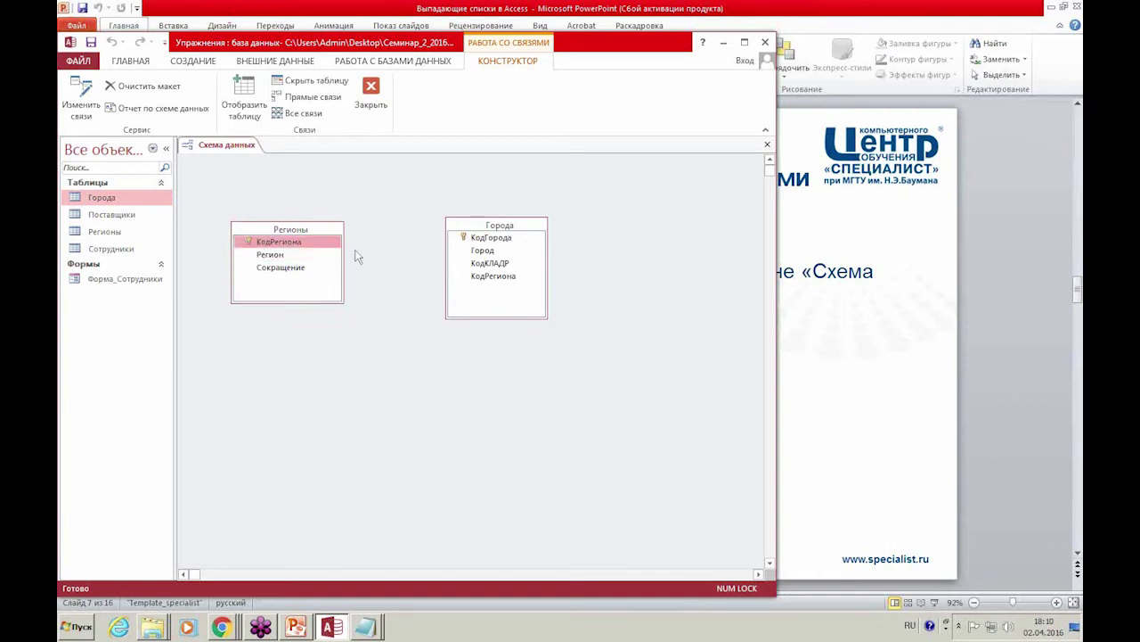
{"action": "left_click", "coordinate": [493, 278]}
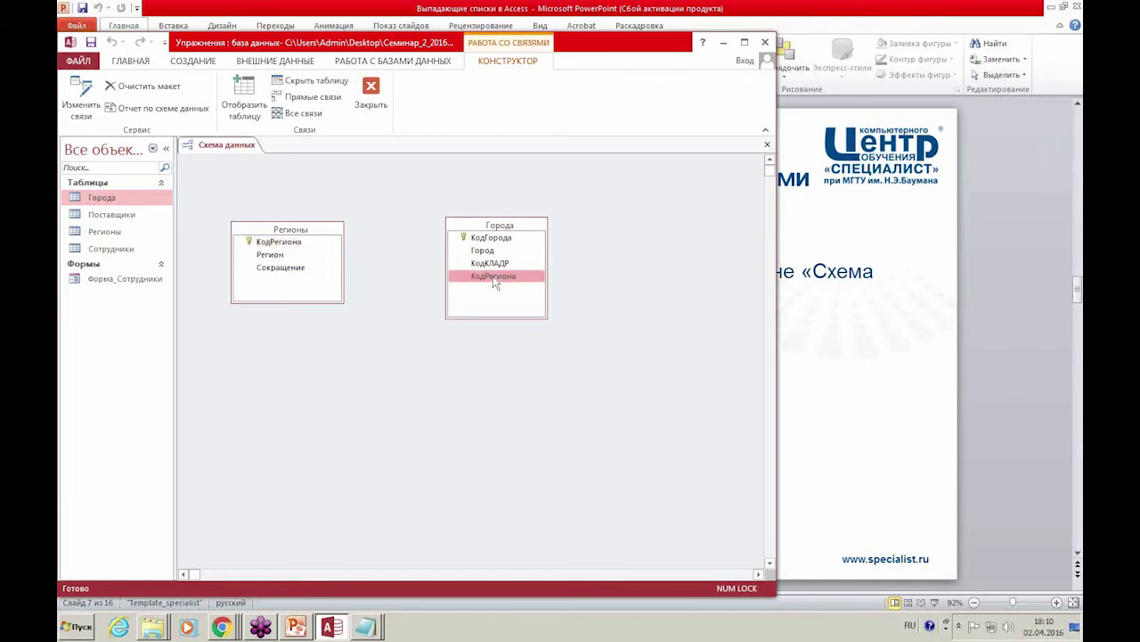
{"action": "left_click", "coordinate": [285, 246]}
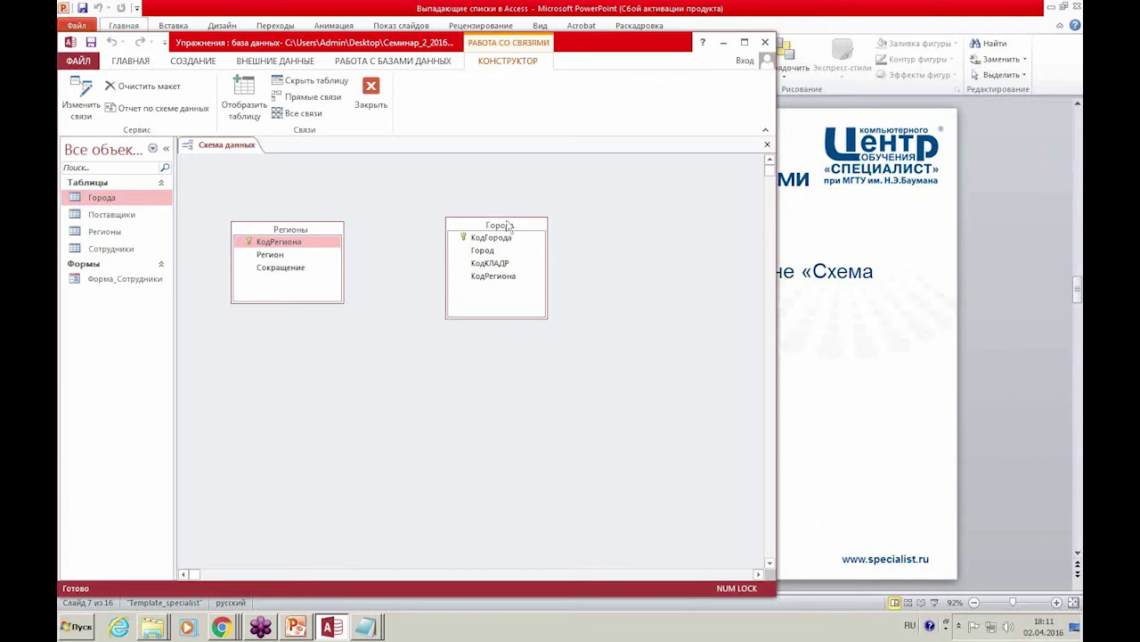
{"action": "left_click", "coordinate": [498, 277]}
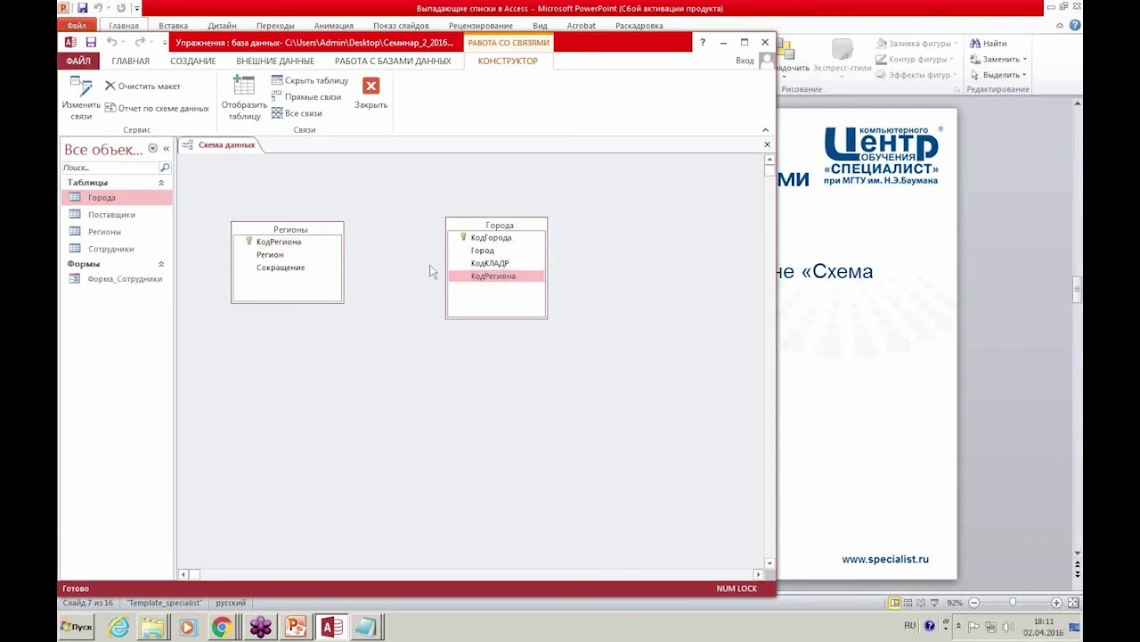
{"action": "left_click_drag", "start_coordinate": [287, 246], "coordinate": [487, 277]}
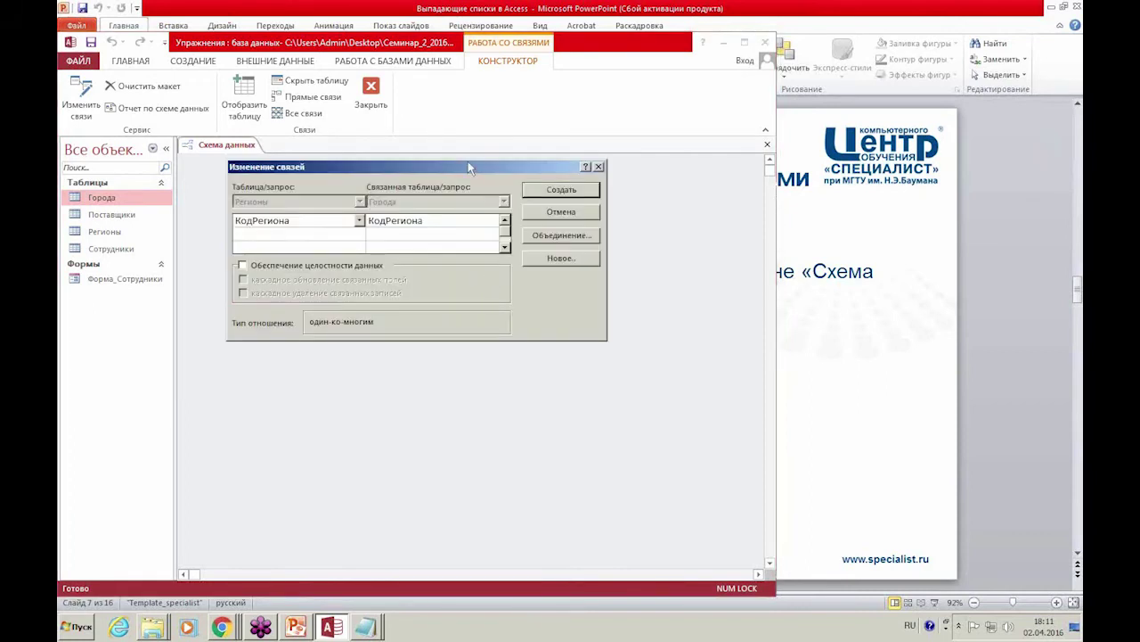
{"action": "left_click_drag", "start_coordinate": [469, 167], "coordinate": [511, 286]}
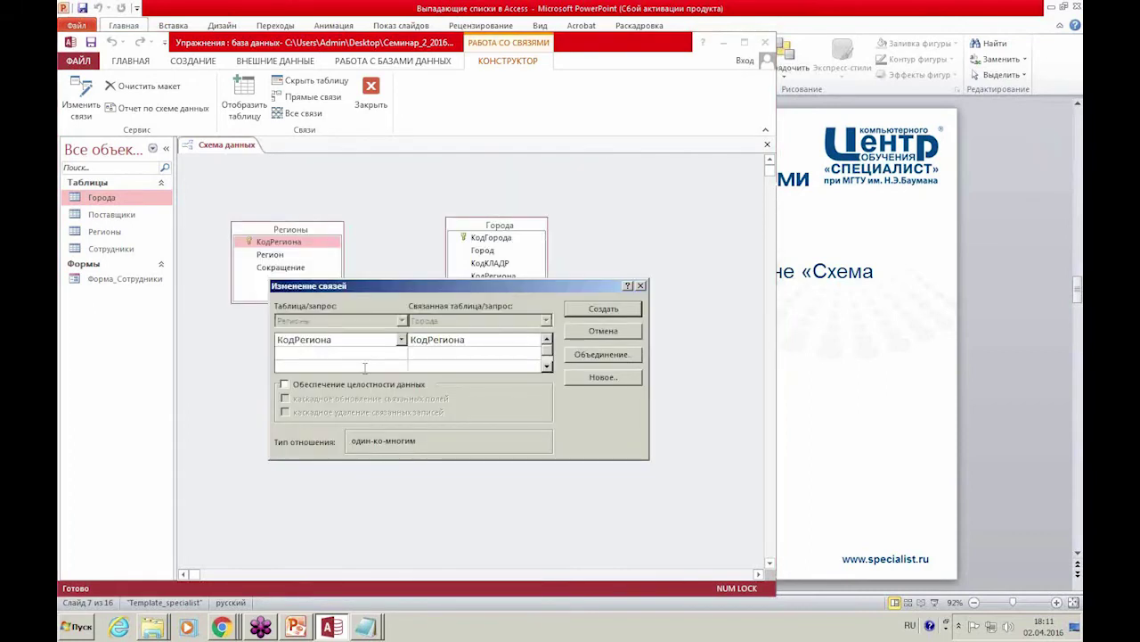
{"action": "left_click", "coordinate": [285, 385]}
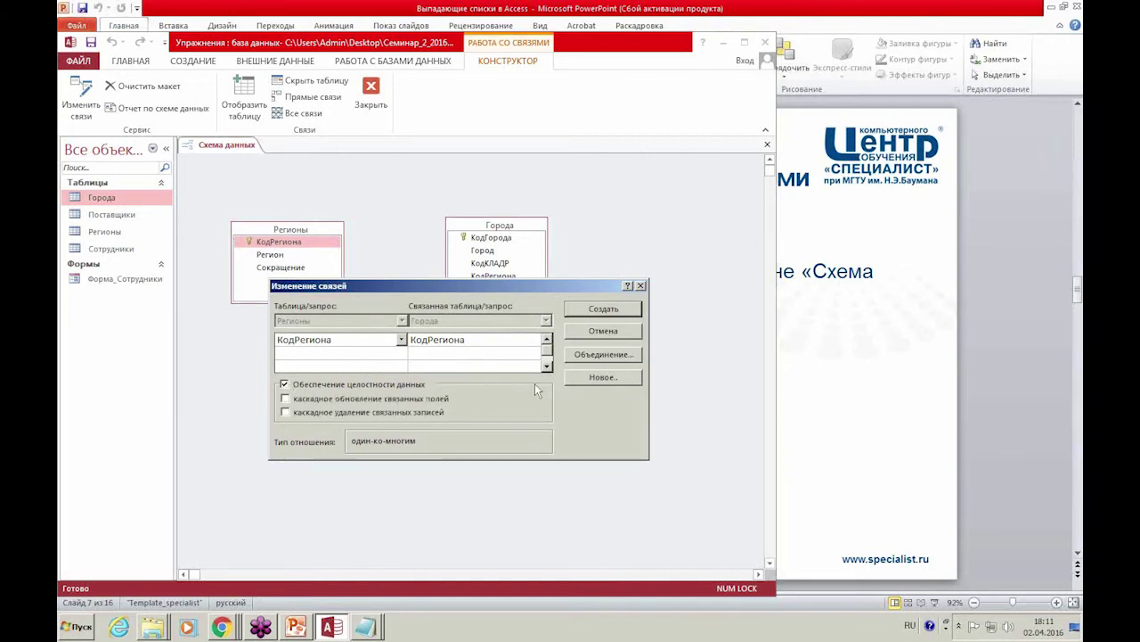
{"action": "left_click", "coordinate": [597, 309]}
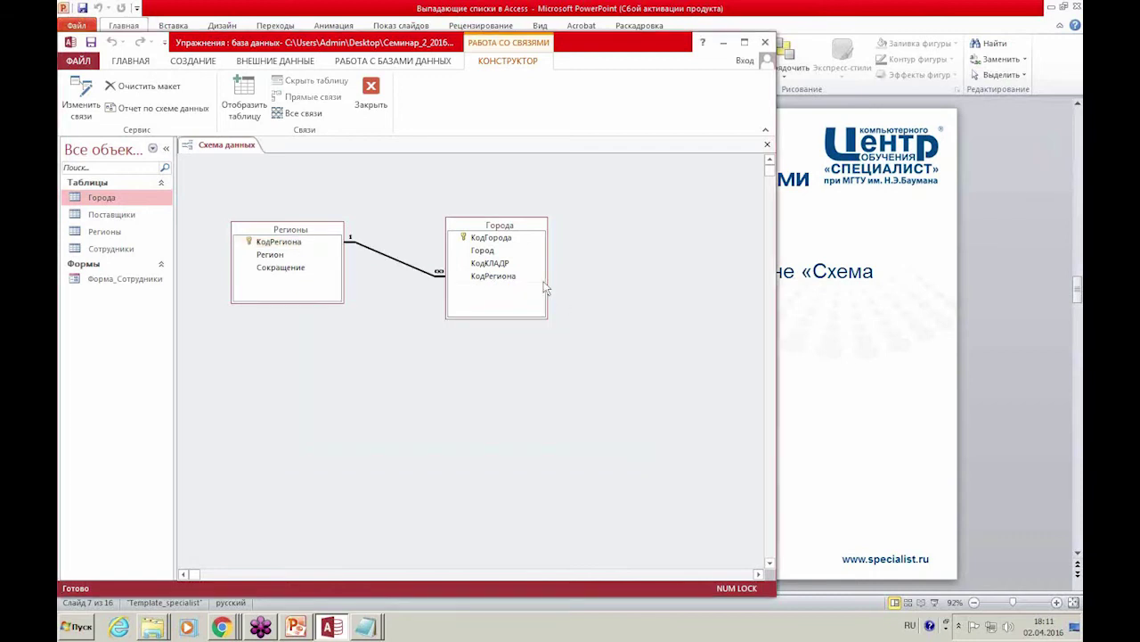
Reposition the linked Города and Регионы tables in the relationships diagram and close it, saving its layout.
{"action": "left_click", "coordinate": [518, 226]}
{"action": "left_click_drag", "start_coordinate": [519, 249], "coordinate": [521, 264]}
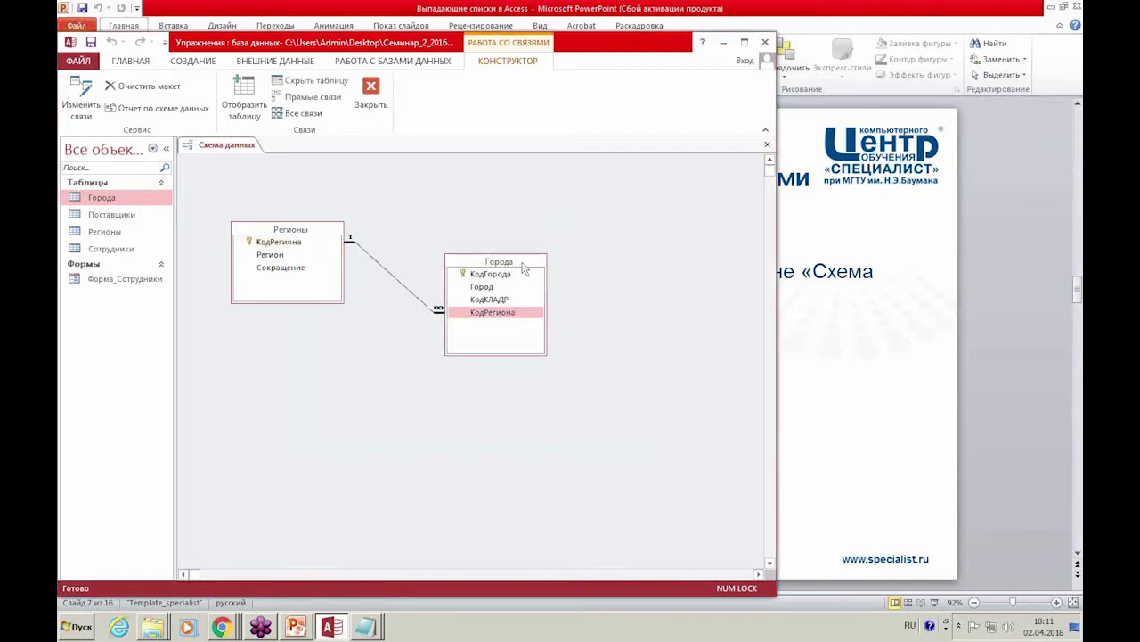
{"action": "left_click_drag", "start_coordinate": [297, 234], "coordinate": [308, 228]}
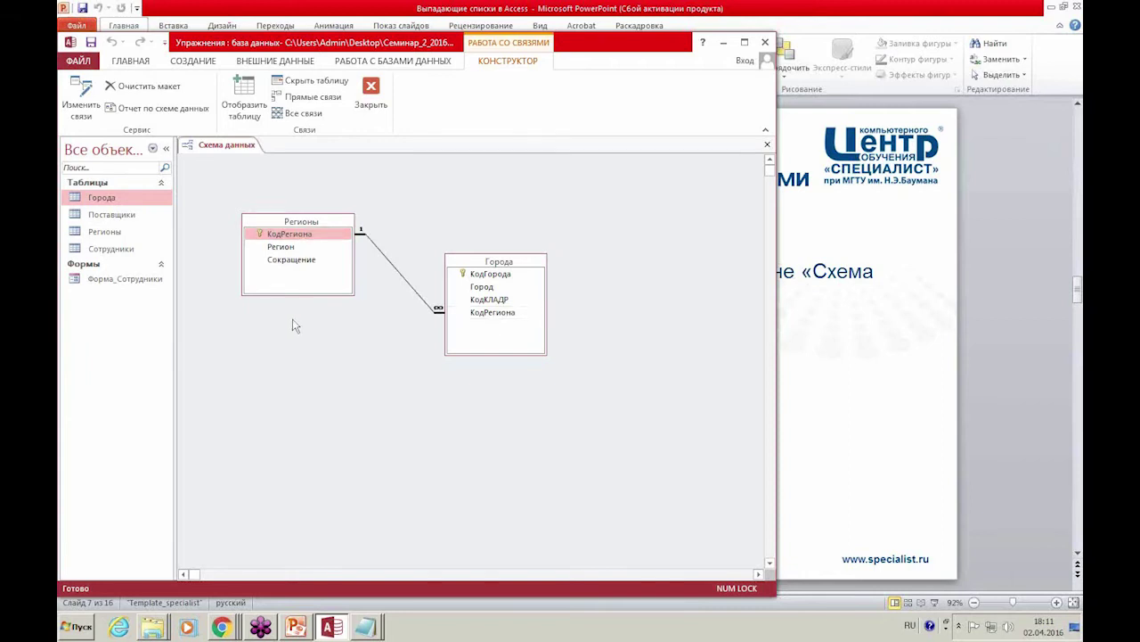
{"action": "left_click", "coordinate": [768, 147]}
{"action": "left_click", "coordinate": [524, 344]}
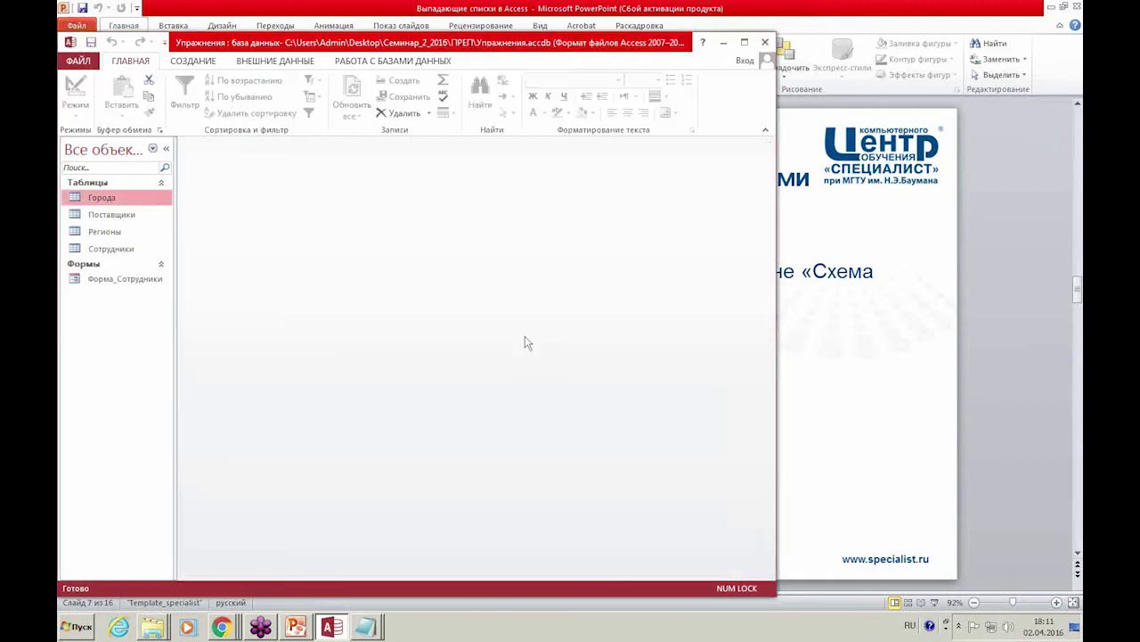
Try to set КодРегиона to 99 for Нефтекамск in the Города table, discard the edit and close the table.
{"action": "double_click", "coordinate": [131, 197]}
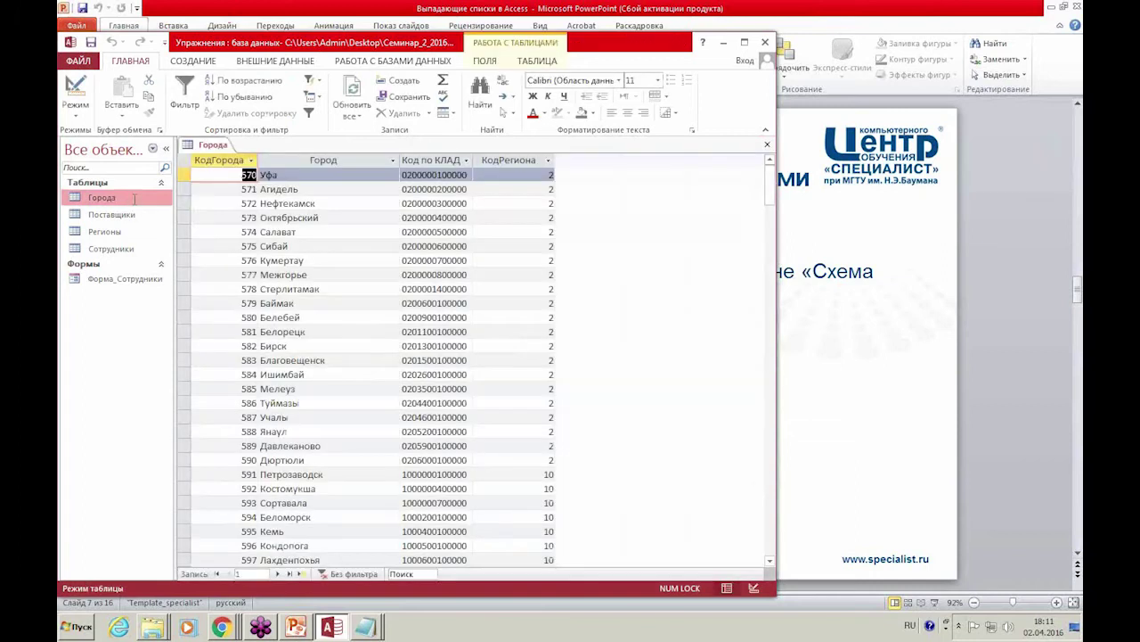
{"action": "double_click", "coordinate": [552, 204]}
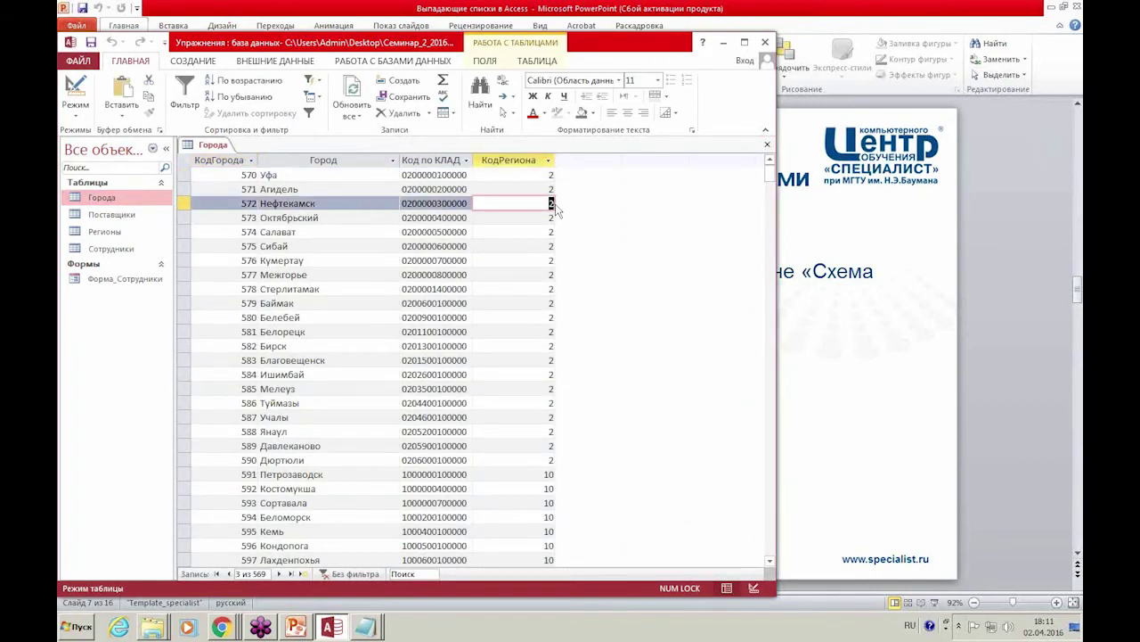
{"action": "type", "text": "99"}
{"action": "left_click", "coordinate": [540, 223]}
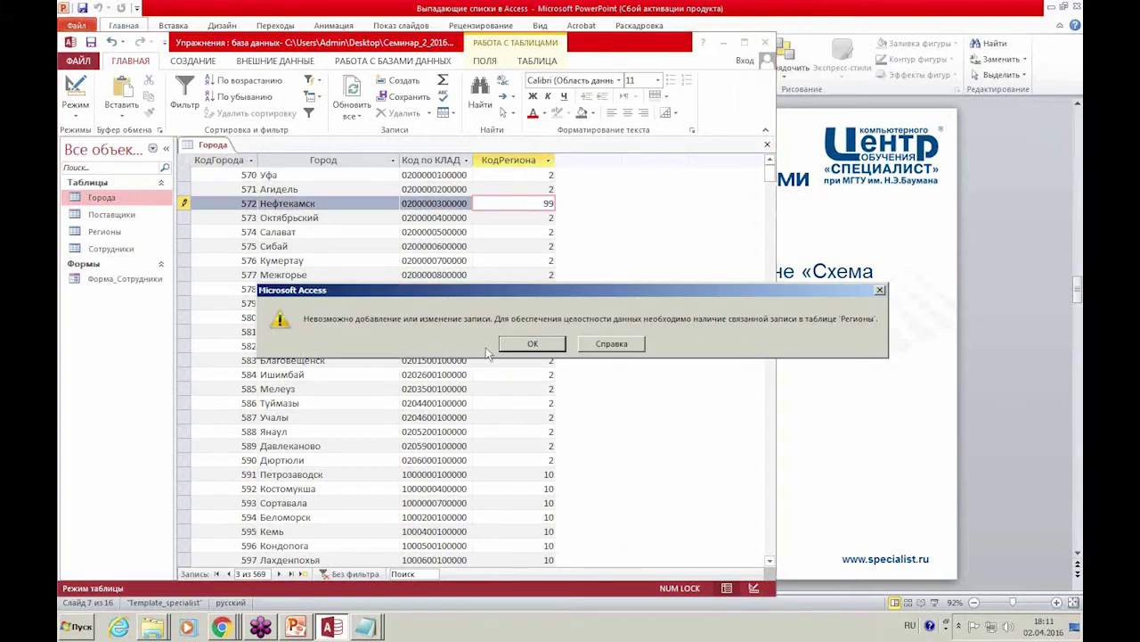
{"action": "key", "text": "Return"}
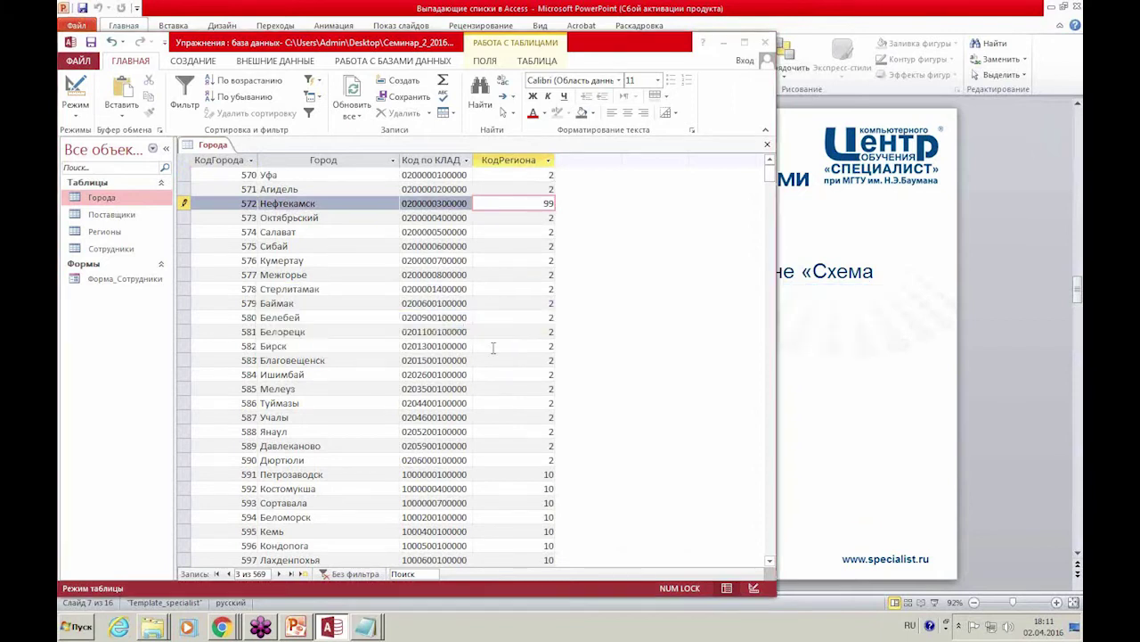
{"action": "key", "text": "Escape"}
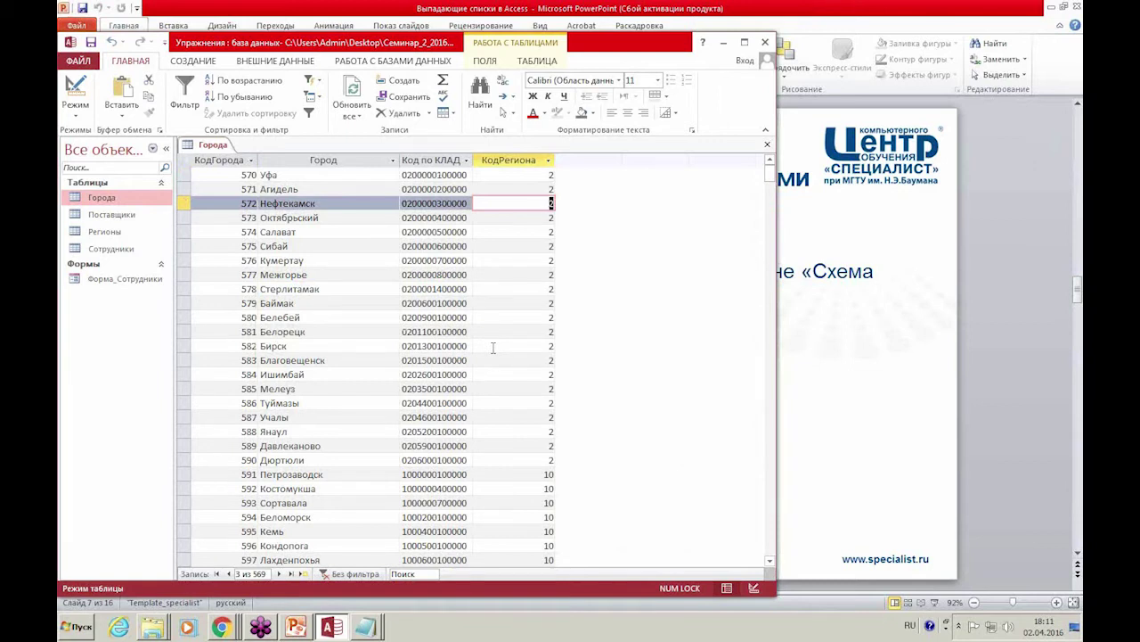
{"action": "left_click", "coordinate": [768, 144]}
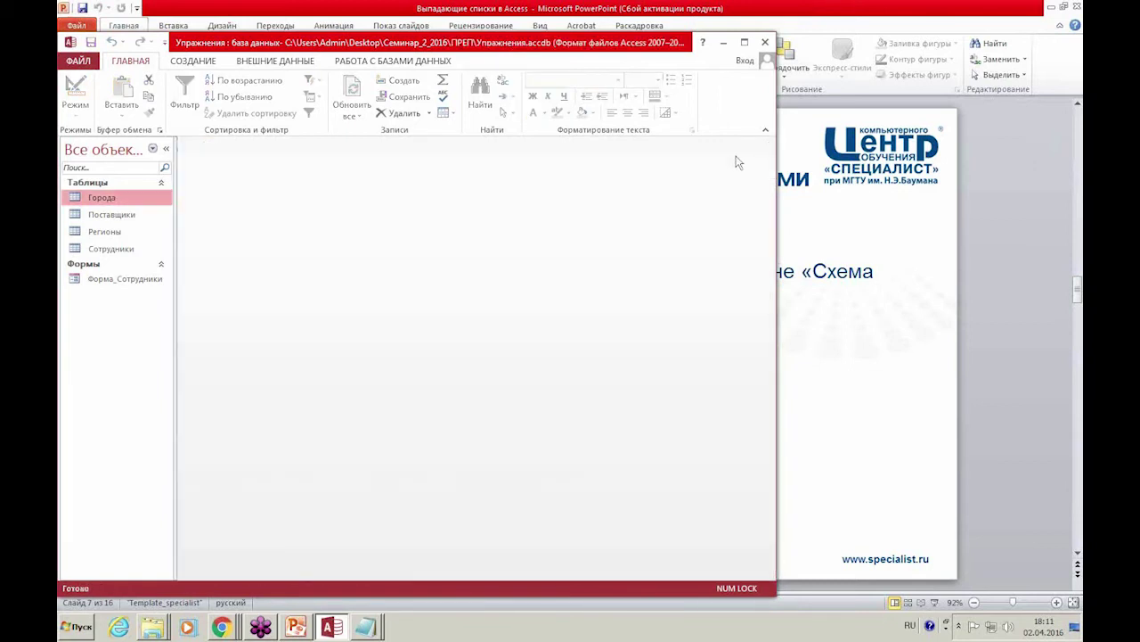
Open the Регионы table and examine the related cities nested under the Краснодарский region, collapsing them again.
{"action": "left_click", "coordinate": [130, 235]}
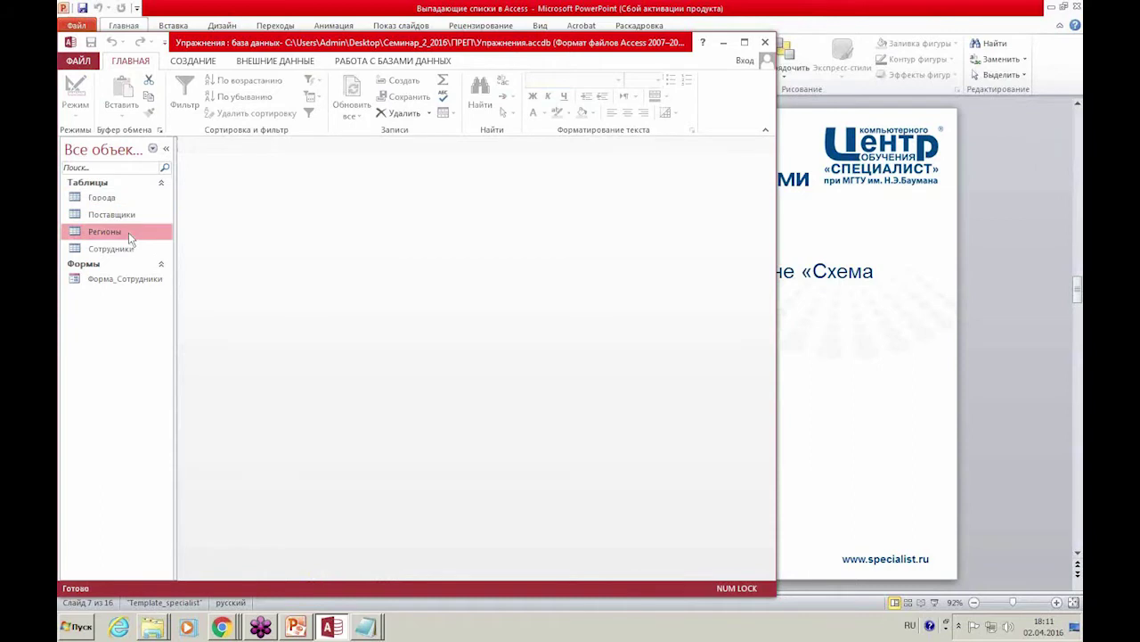
{"action": "double_click", "coordinate": [130, 236]}
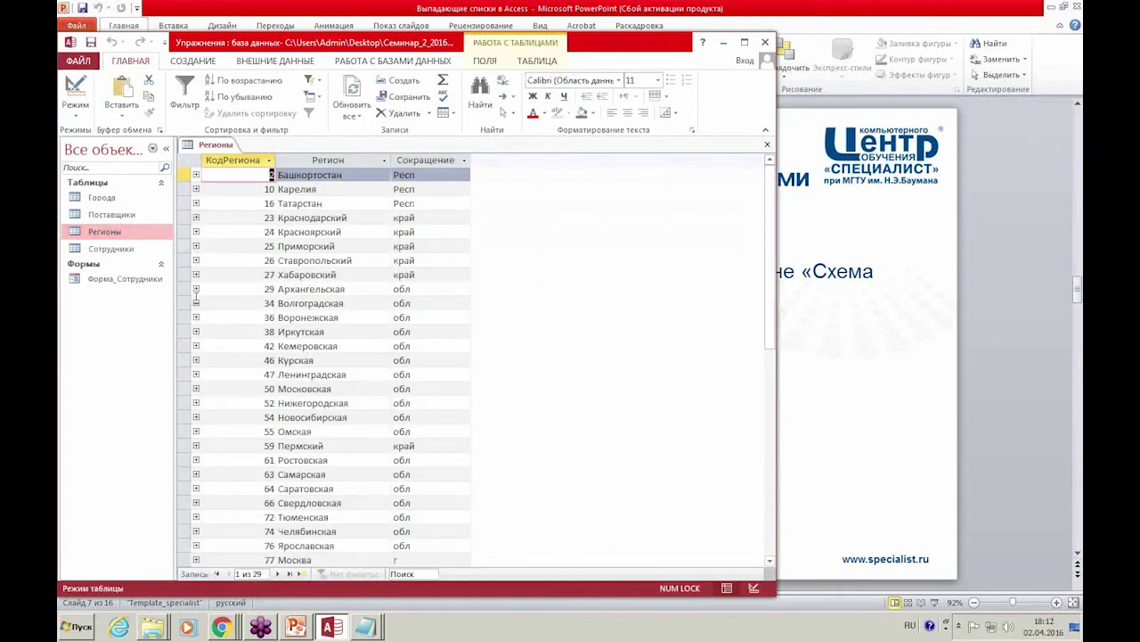
{"action": "left_click", "coordinate": [218, 217]}
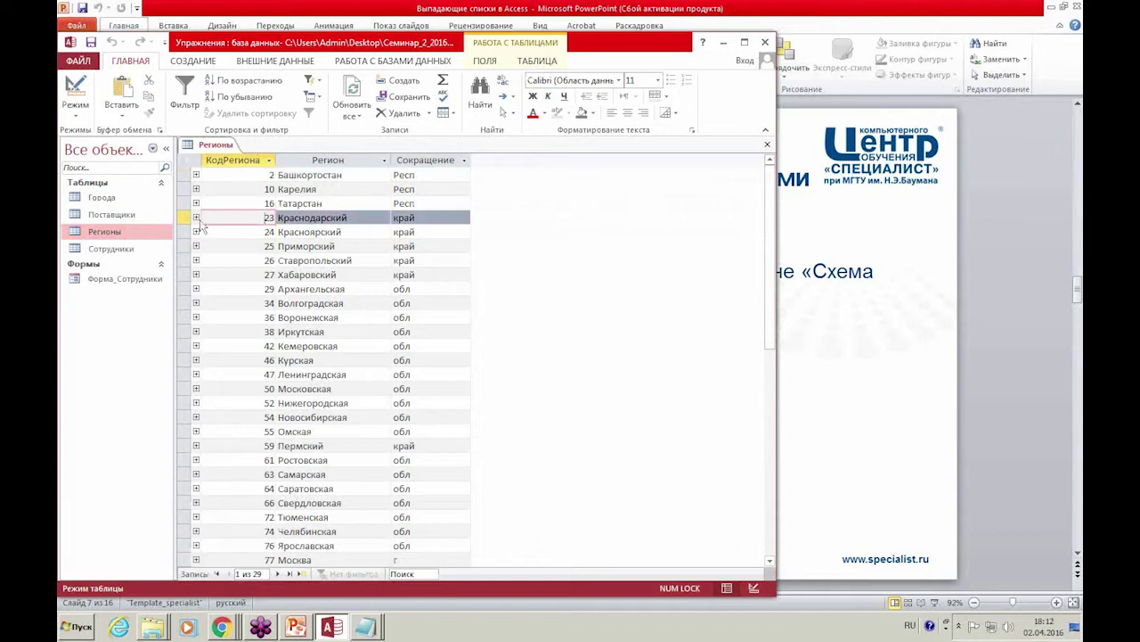
{"action": "left_click", "coordinate": [196, 217]}
{"action": "left_click", "coordinate": [267, 304]}
{"action": "scroll", "coordinate": [337, 338], "scroll_direction": "down", "scroll_amount": 4}
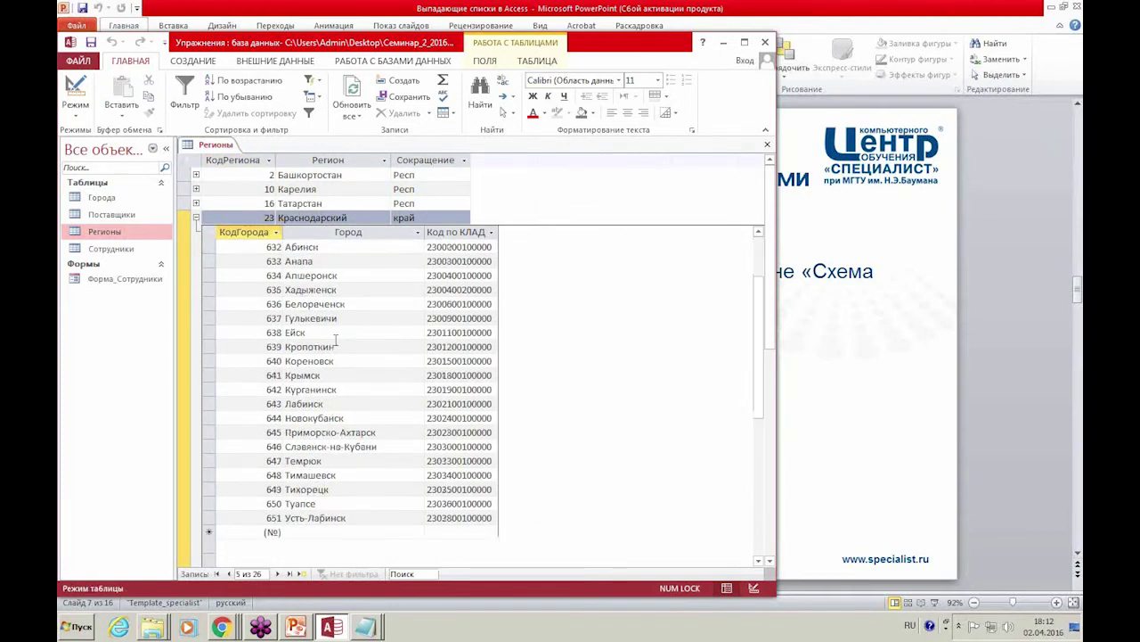
{"action": "scroll", "coordinate": [336, 341], "scroll_direction": "up", "scroll_amount": 4}
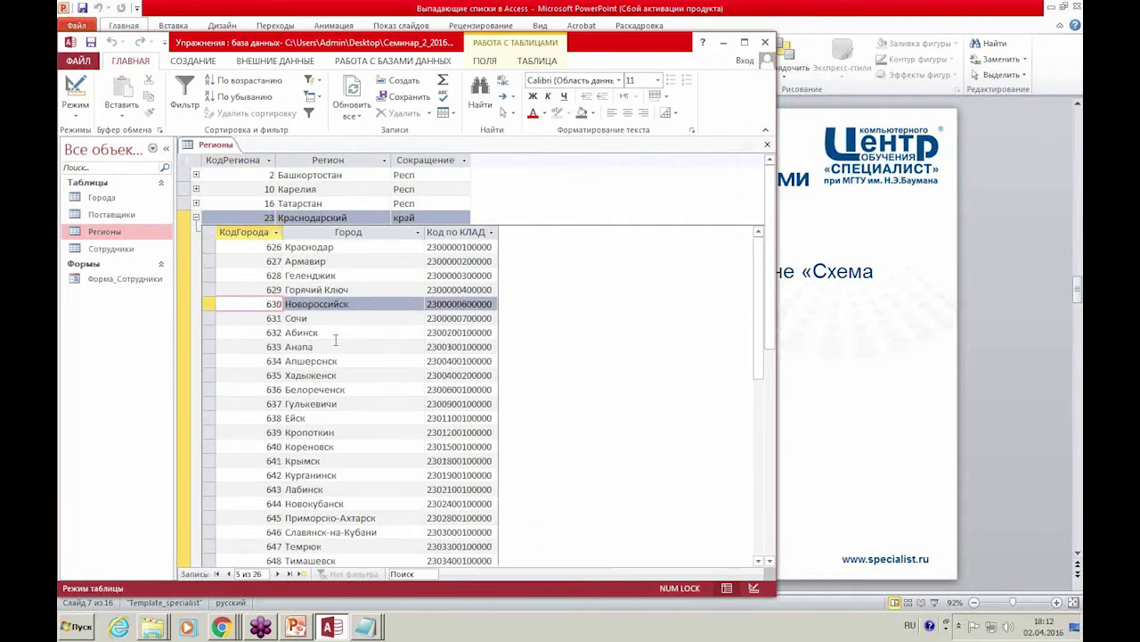
{"action": "left_click", "coordinate": [196, 217]}
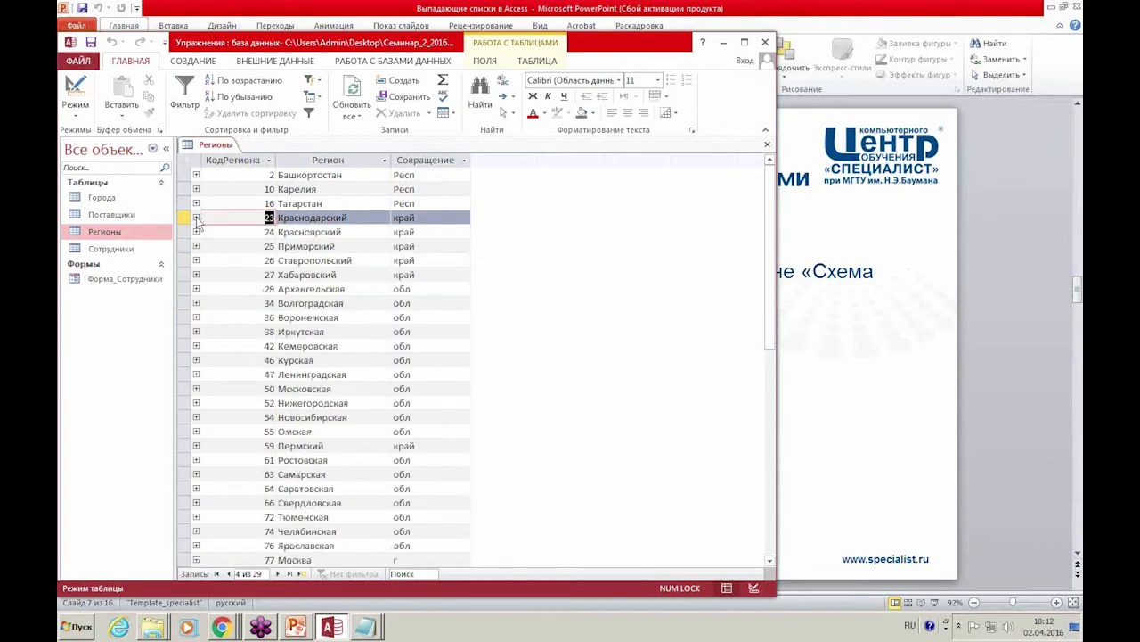
Review the related cities nested under the Московская and Волгоградская regions, collapsing each list again.
{"action": "left_click", "coordinate": [332, 389]}
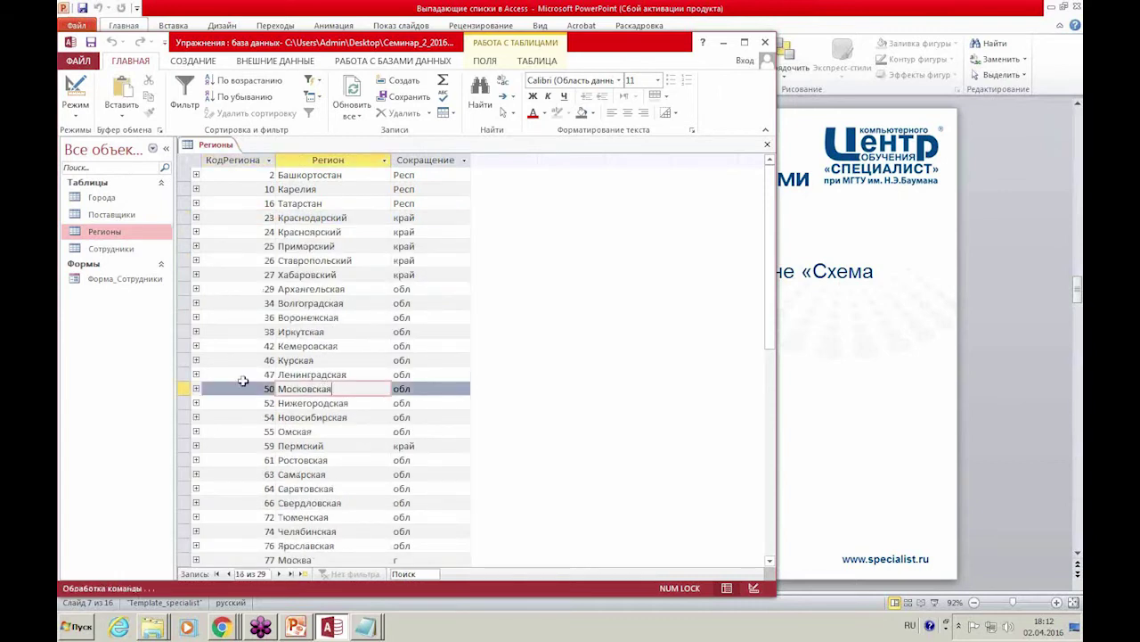
{"action": "left_click", "coordinate": [196, 388]}
{"action": "scroll", "coordinate": [297, 355], "scroll_direction": "down", "scroll_amount": 1}
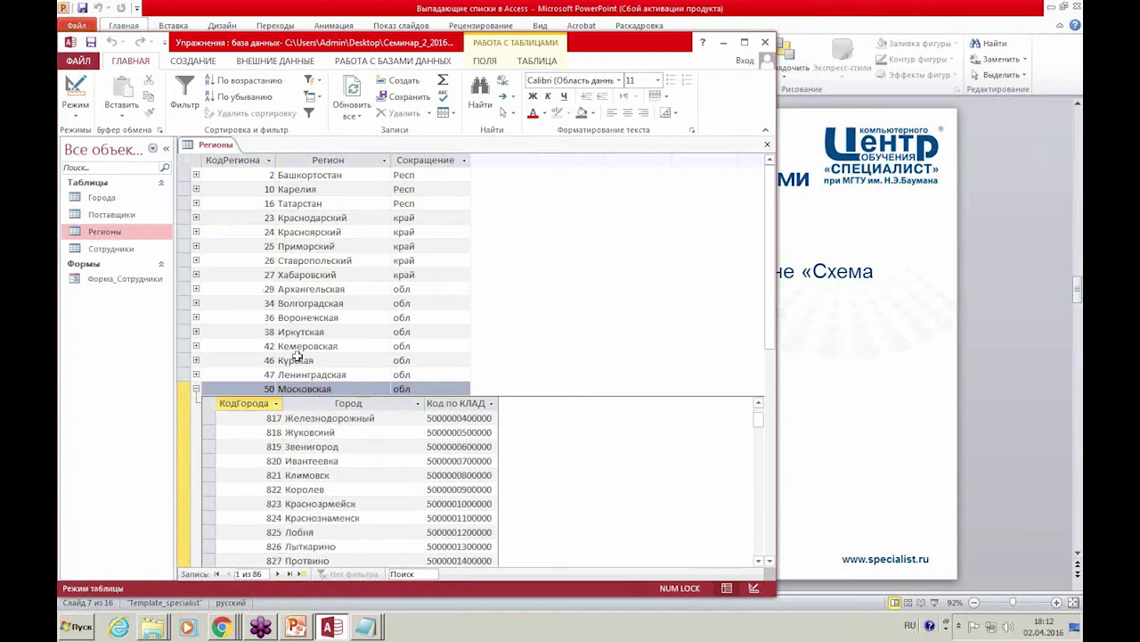
{"action": "scroll", "coordinate": [296, 355], "scroll_direction": "up", "scroll_amount": 1}
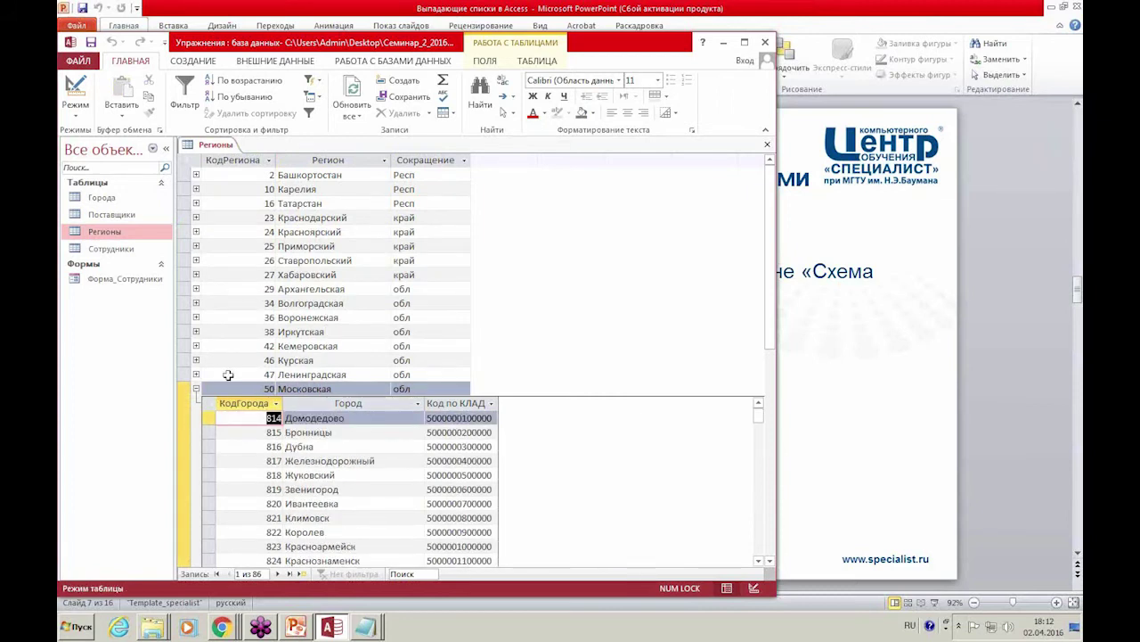
{"action": "left_click", "coordinate": [196, 389]}
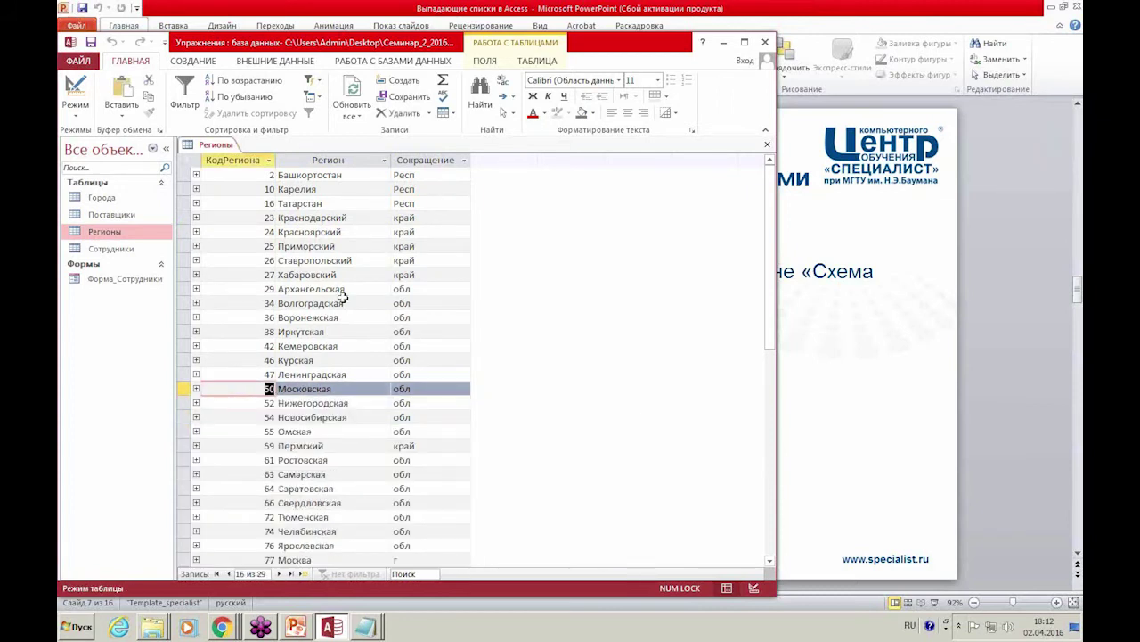
{"action": "left_click", "coordinate": [196, 303]}
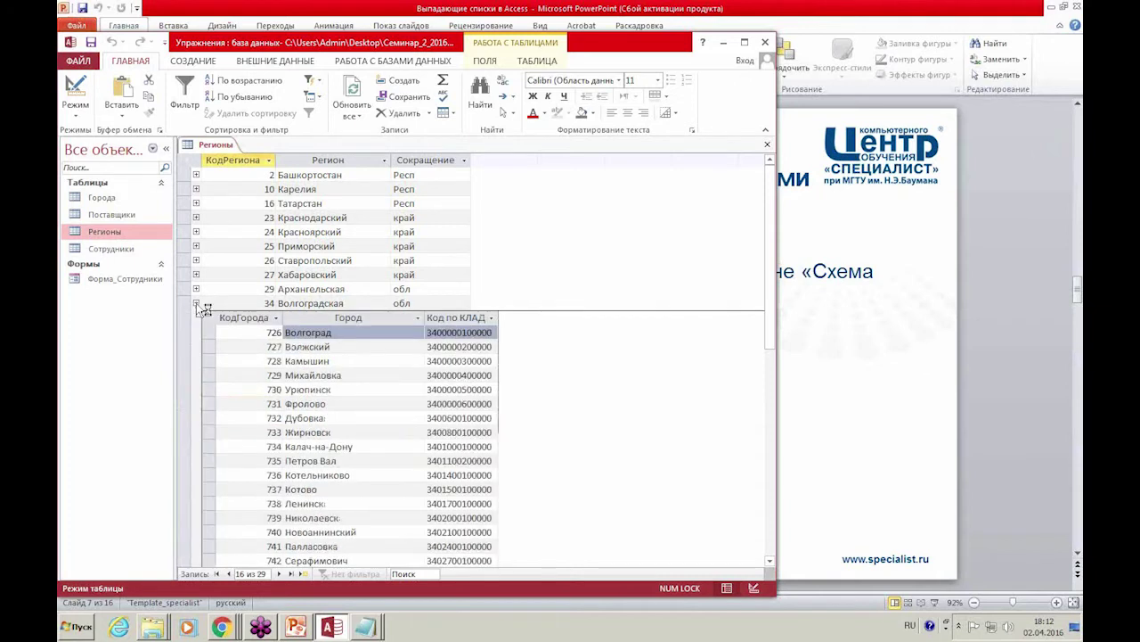
{"action": "left_click", "coordinate": [196, 303]}
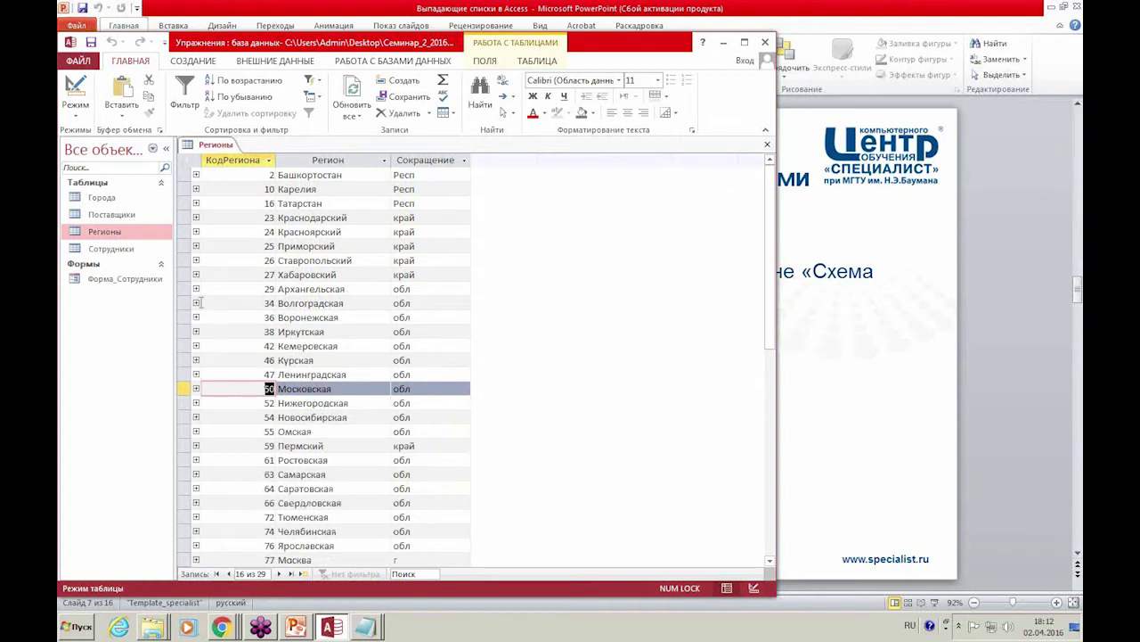
Review the related cities nested under the Москва region, including Троицк, Щербинка and Зеленоград, and collapse the list.
{"action": "left_click", "coordinate": [311, 288]}
{"action": "scroll", "coordinate": [296, 303], "scroll_direction": "down", "scroll_amount": 3}
{"action": "left_click", "coordinate": [197, 430]}
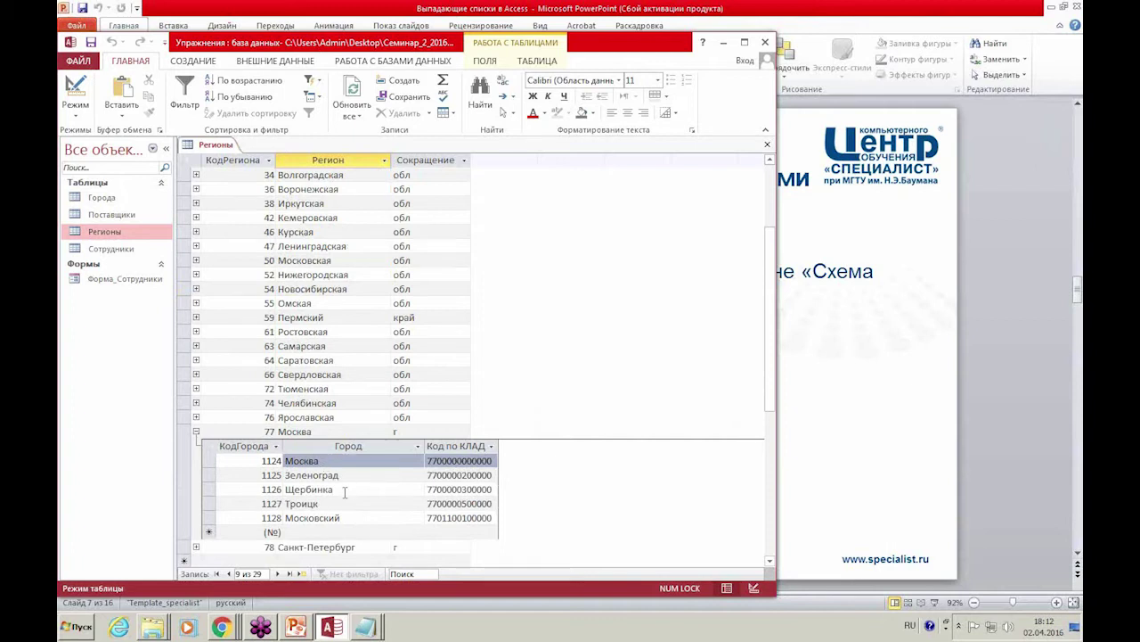
{"action": "left_click", "coordinate": [347, 502]}
{"action": "left_click", "coordinate": [365, 489]}
{"action": "left_click", "coordinate": [384, 477]}
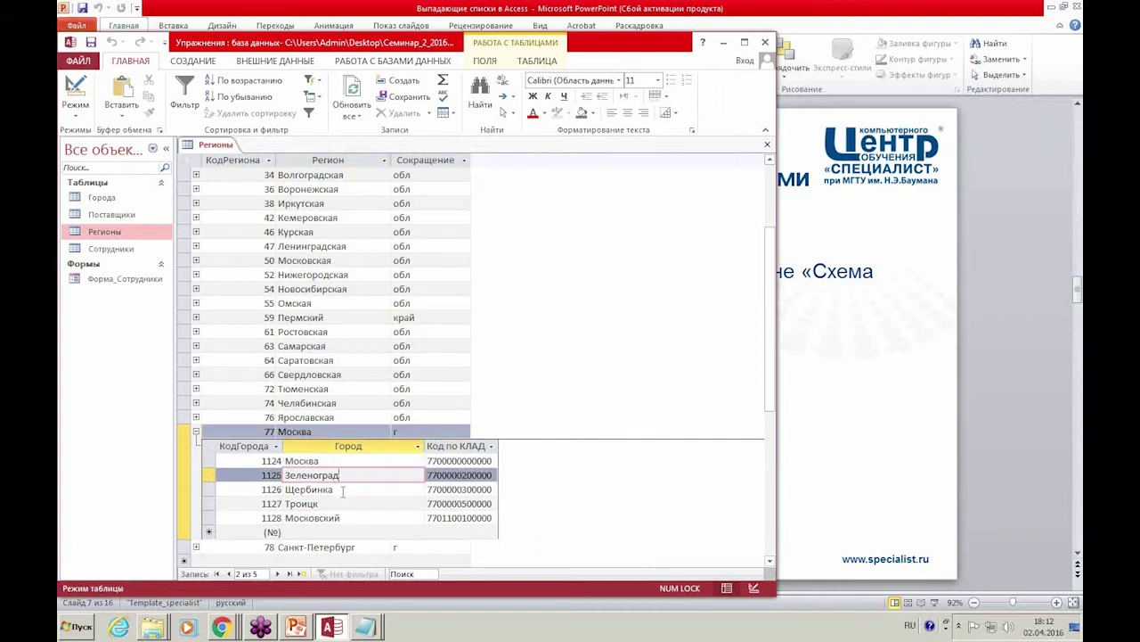
{"action": "left_click", "coordinate": [196, 432]}
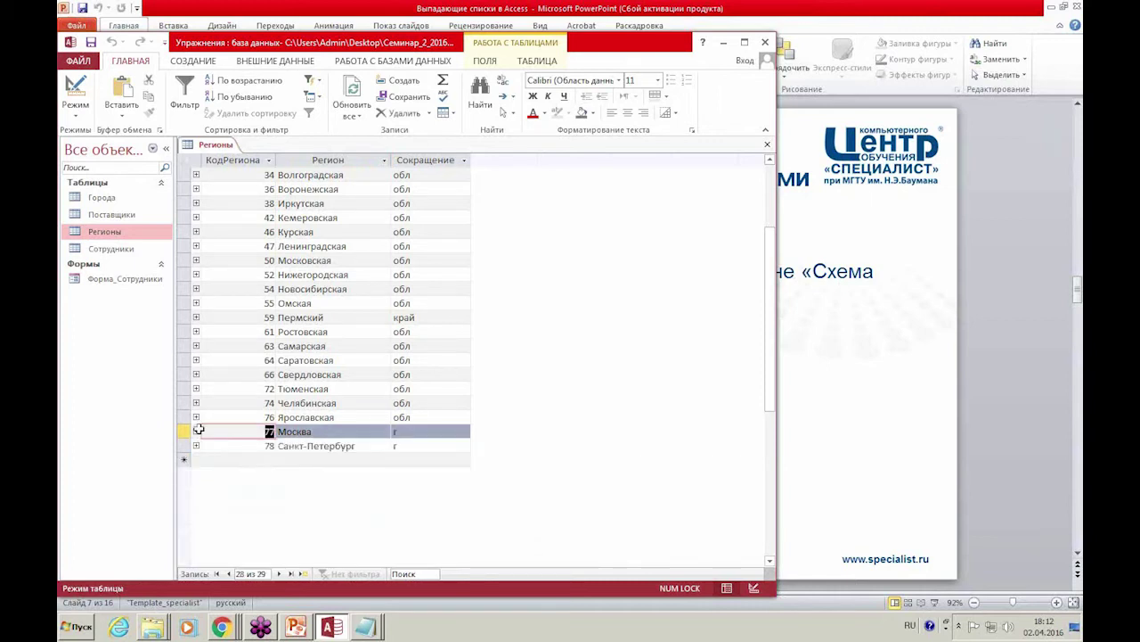
Expand and collapse the related cities of the Самарская region, and expand those of the Пермский region.
{"action": "left_click", "coordinate": [196, 345]}
{"action": "left_click", "coordinate": [196, 346]}
{"action": "left_click", "coordinate": [196, 317]}
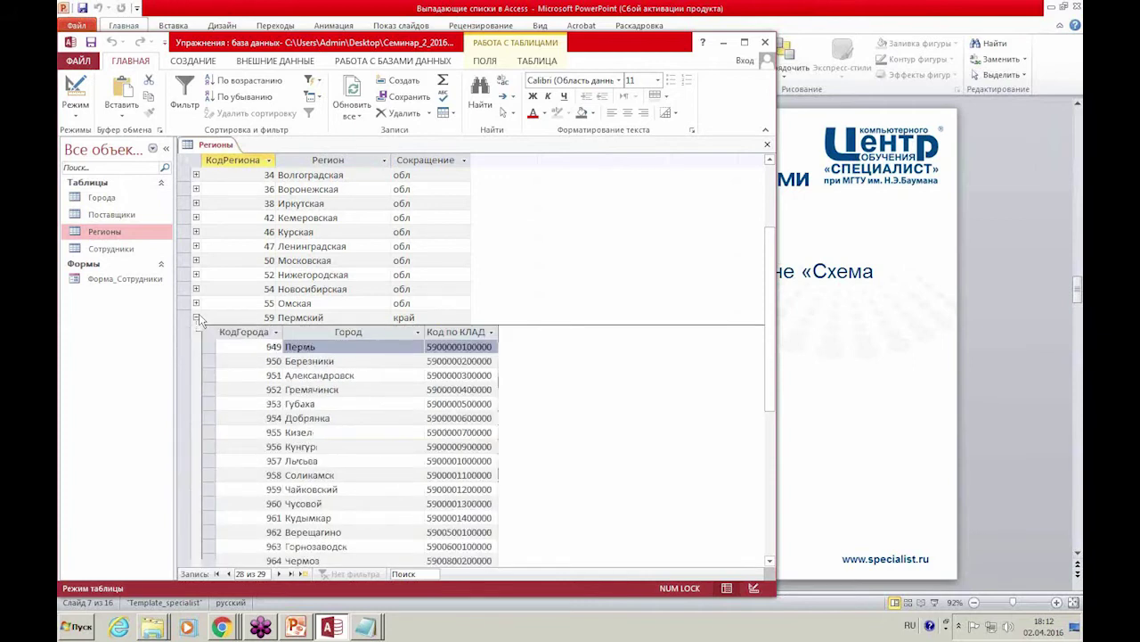
Collapse the cities nested under the Пермский region and close the Регионы table.
{"action": "left_click", "coordinate": [196, 317]}
{"action": "left_click", "coordinate": [303, 289]}
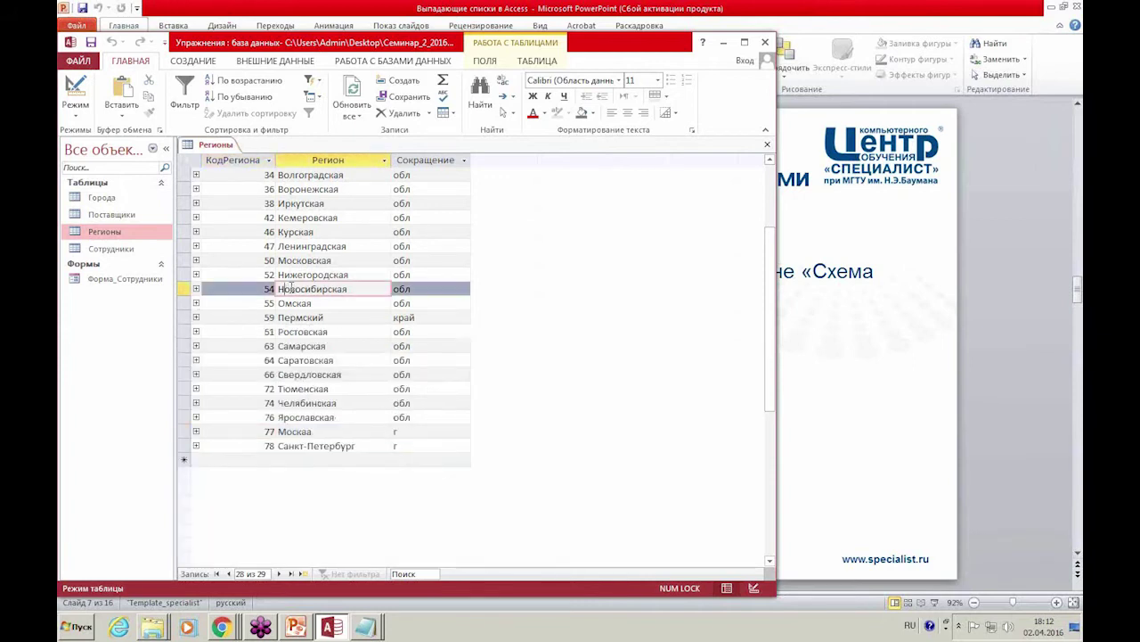
{"action": "left_click", "coordinate": [768, 146]}
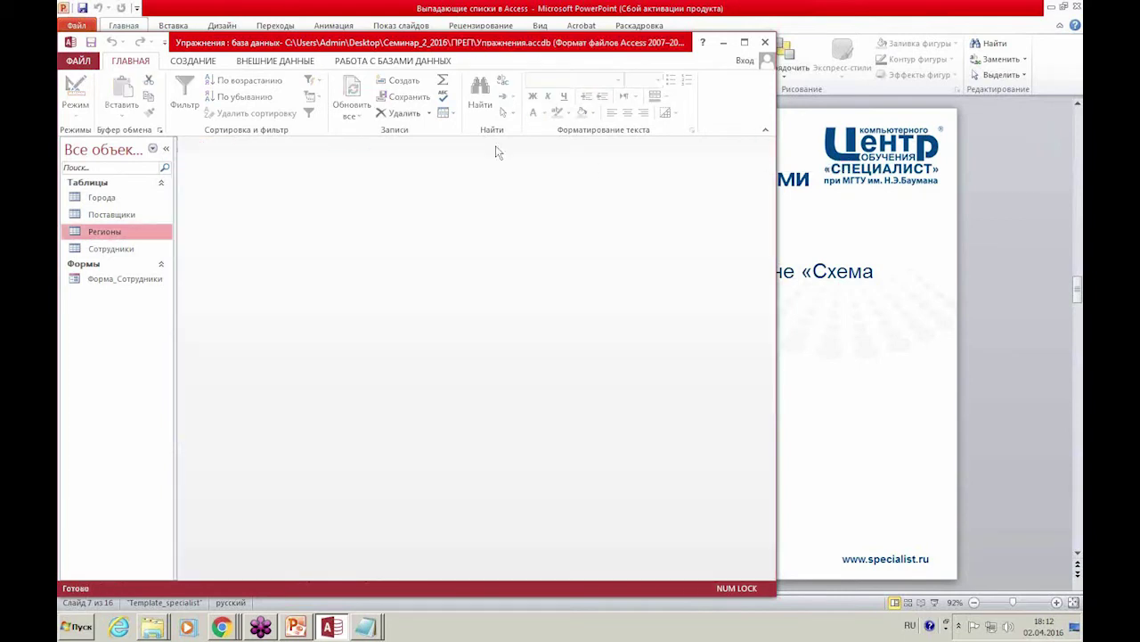
Open the data schema and move the Города table slightly up and closer to the Регионы table.
{"action": "left_click", "coordinate": [392, 62]}
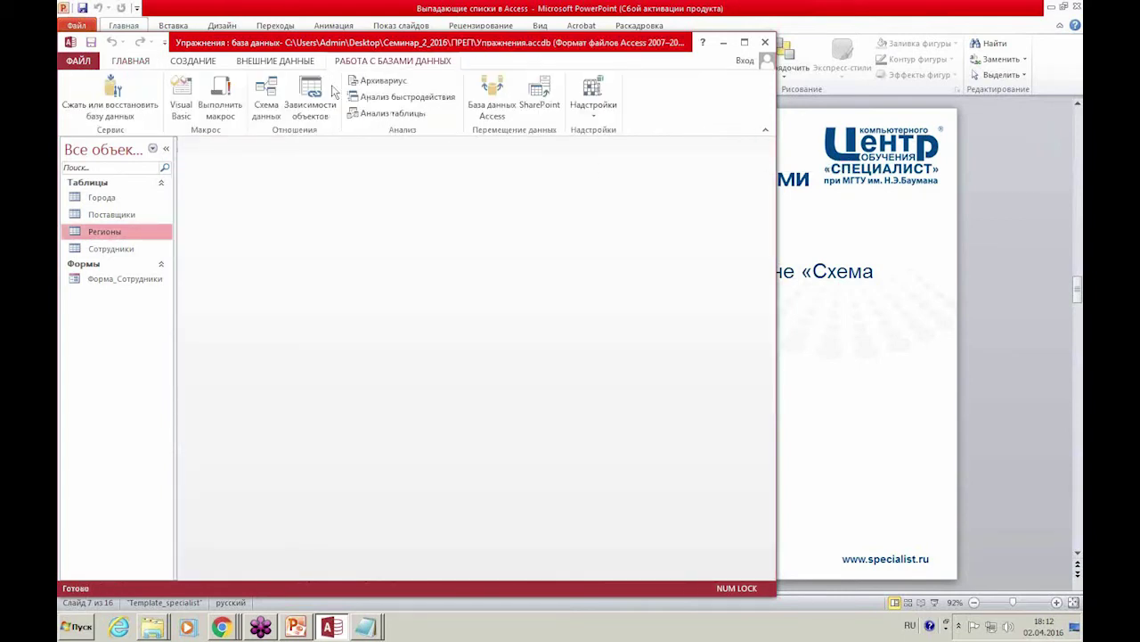
{"action": "left_click", "coordinate": [264, 103]}
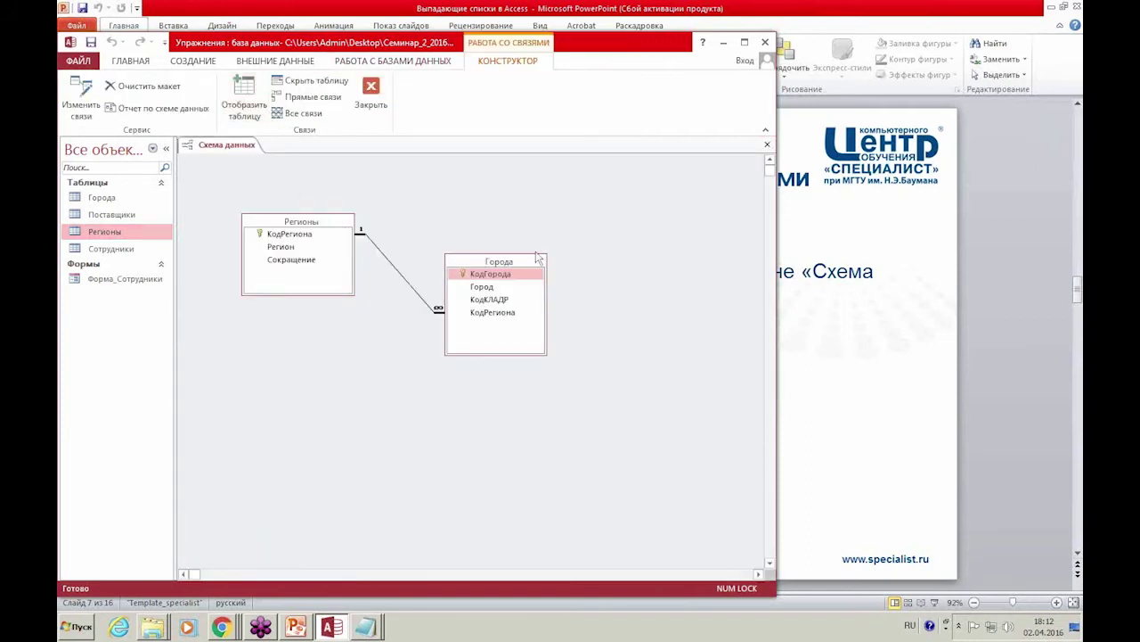
{"action": "left_click_drag", "start_coordinate": [516, 266], "coordinate": [495, 248]}
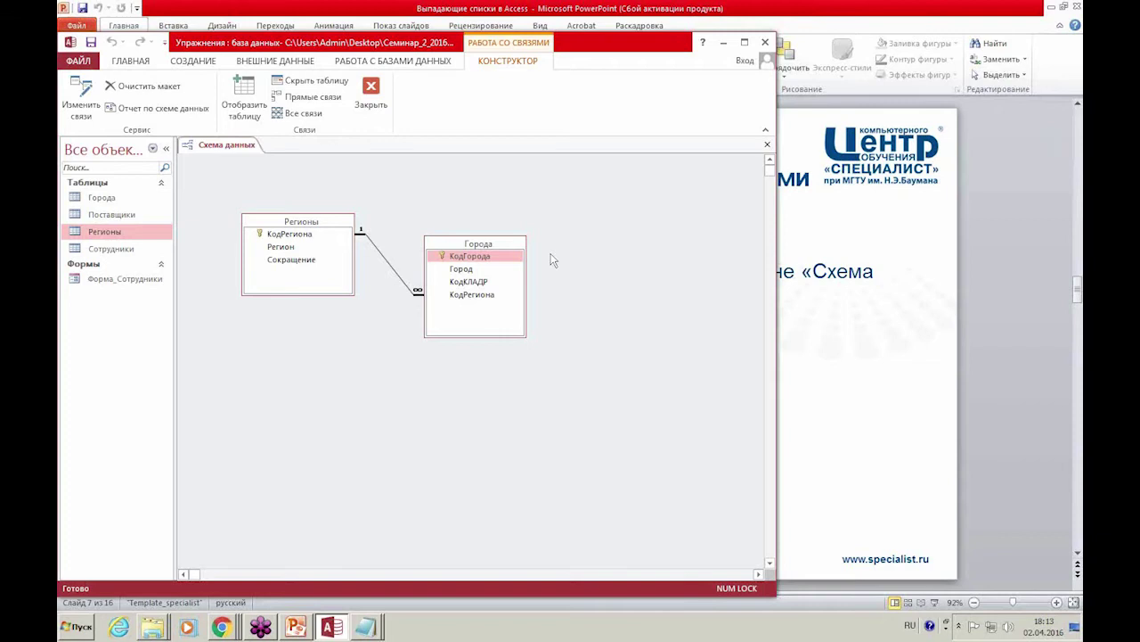
Add the Сотрудники table to the data schema and enlarge its field list to check which fields it has for linking.
{"action": "left_click", "coordinate": [134, 248]}
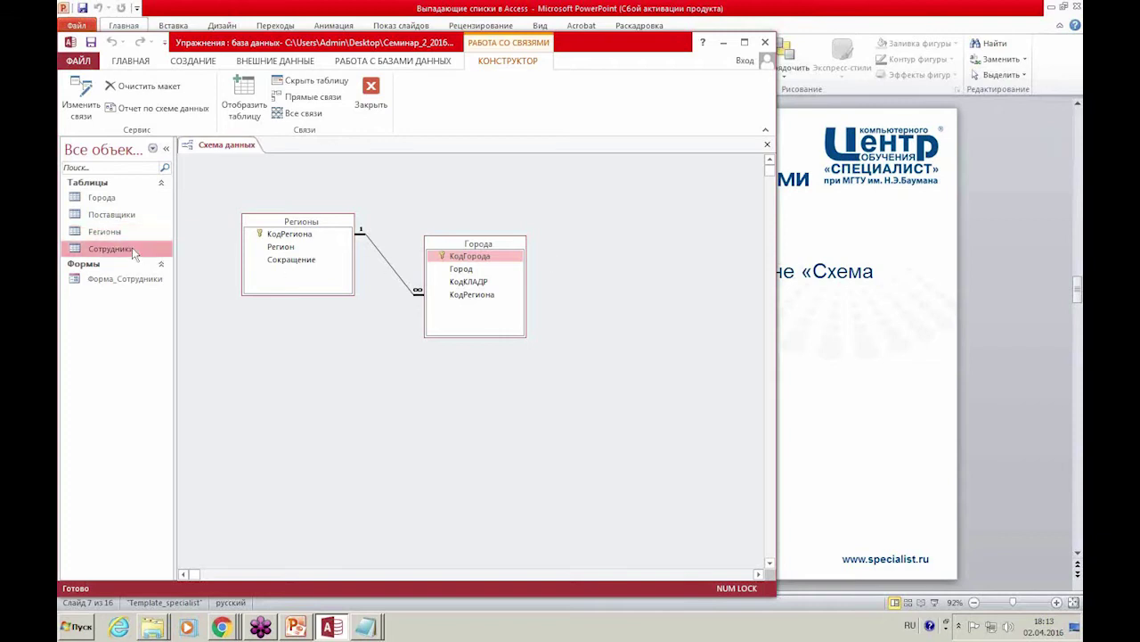
{"action": "left_click_drag", "start_coordinate": [131, 248], "coordinate": [608, 341]}
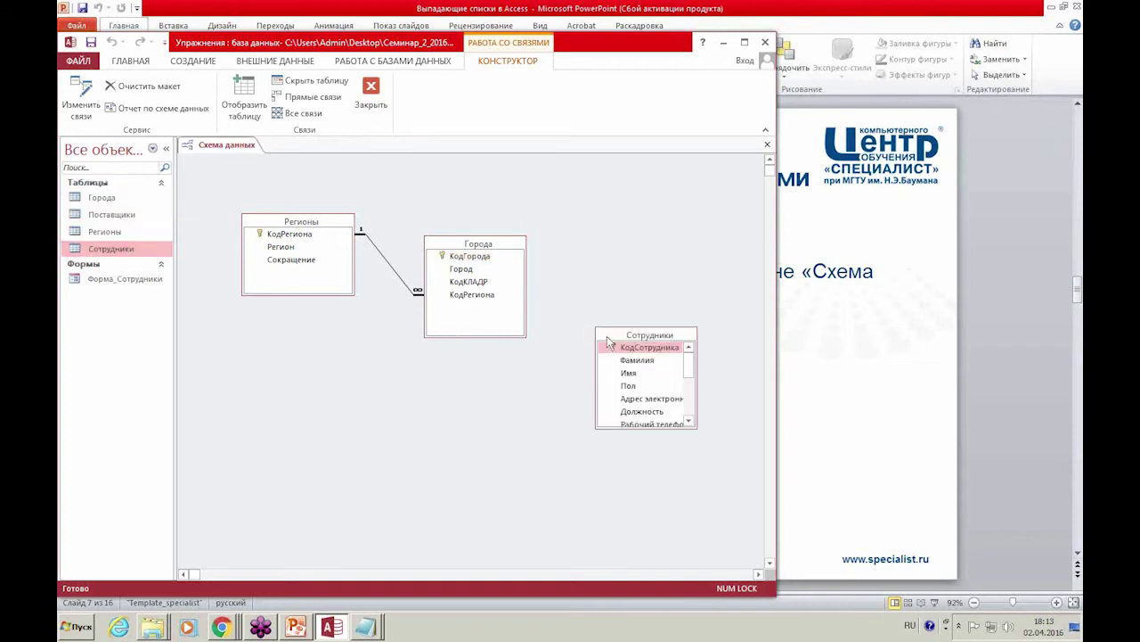
{"action": "left_click_drag", "start_coordinate": [631, 428], "coordinate": [632, 501]}
{"action": "left_click_drag", "start_coordinate": [654, 330], "coordinate": [650, 259]}
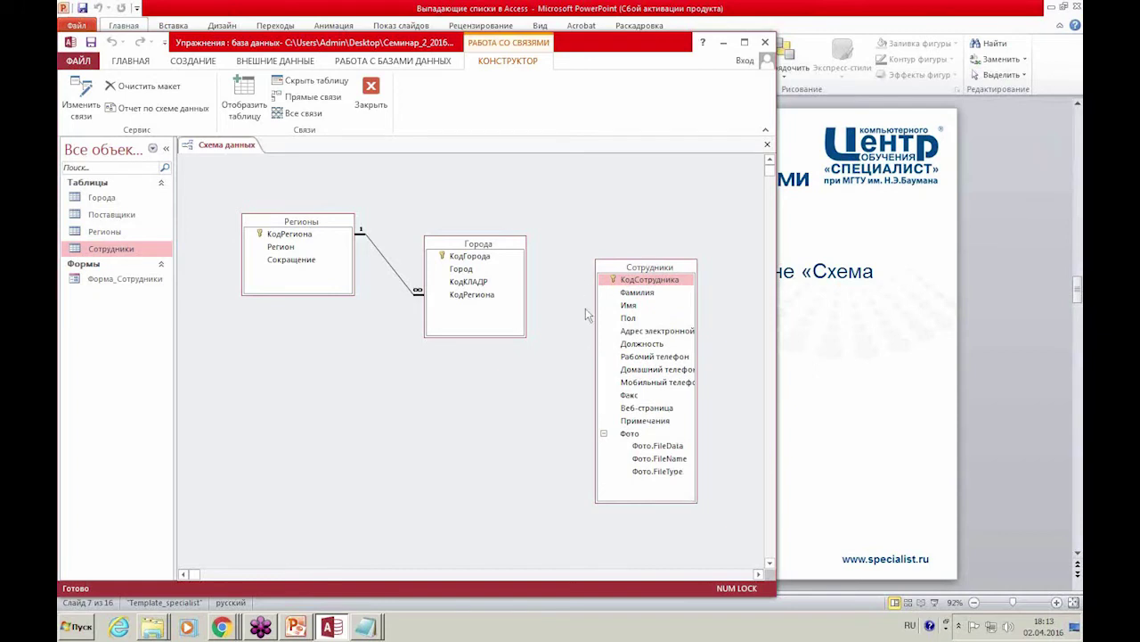
{"action": "left_click", "coordinate": [603, 433]}
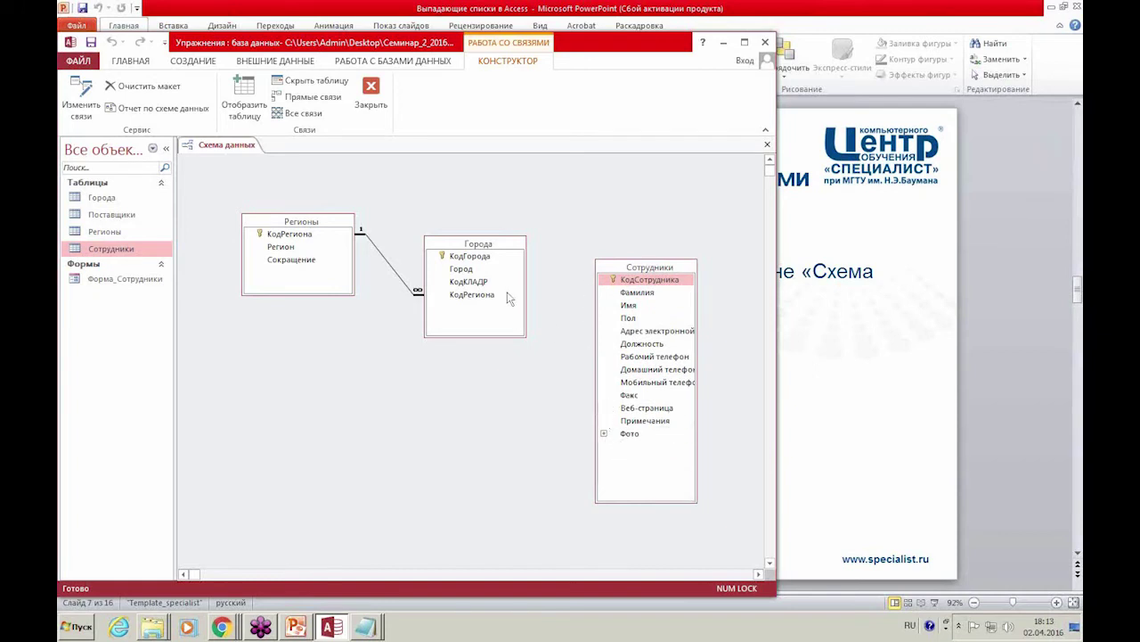
{"action": "left_click_drag", "start_coordinate": [696, 338], "coordinate": [734, 341]}
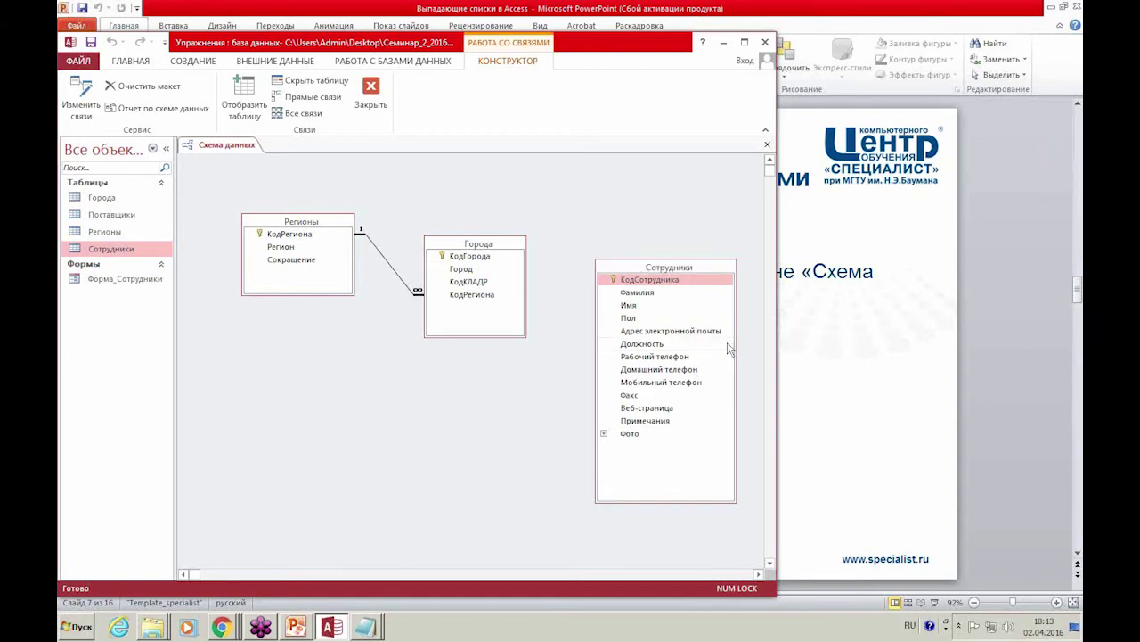
{"action": "left_click", "coordinate": [660, 332]}
{"action": "left_click", "coordinate": [668, 305]}
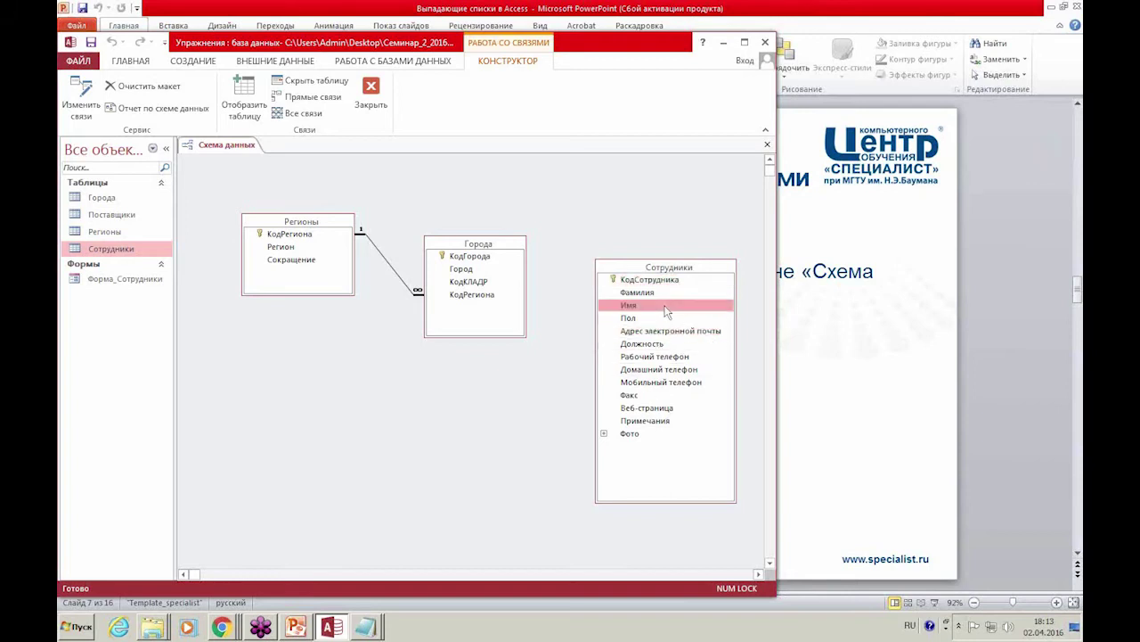
{"action": "left_click", "coordinate": [646, 335]}
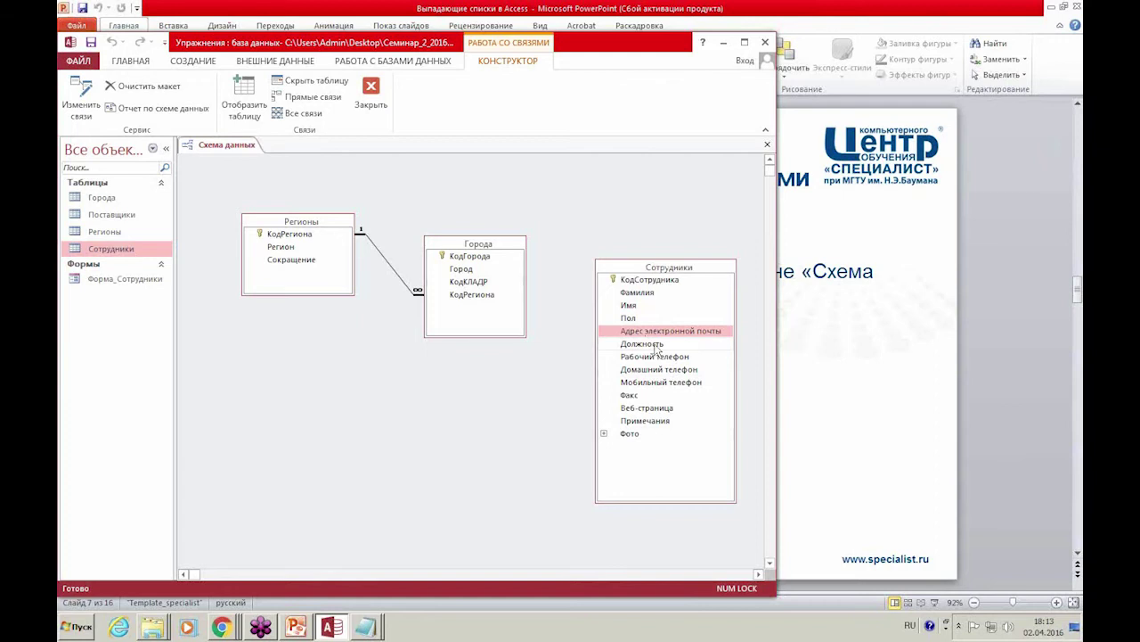
Hide the Сотрудники table from the data schema and close the schema, saving its layout.
{"action": "right_click", "coordinate": [713, 272]}
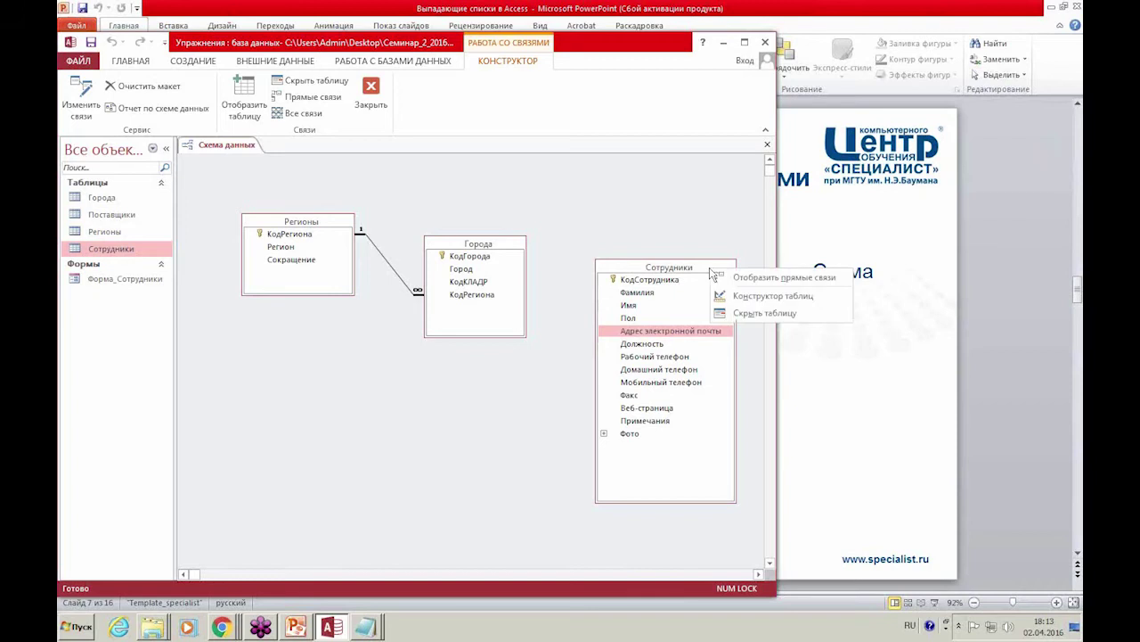
{"action": "left_click", "coordinate": [756, 313]}
{"action": "left_click", "coordinate": [767, 144]}
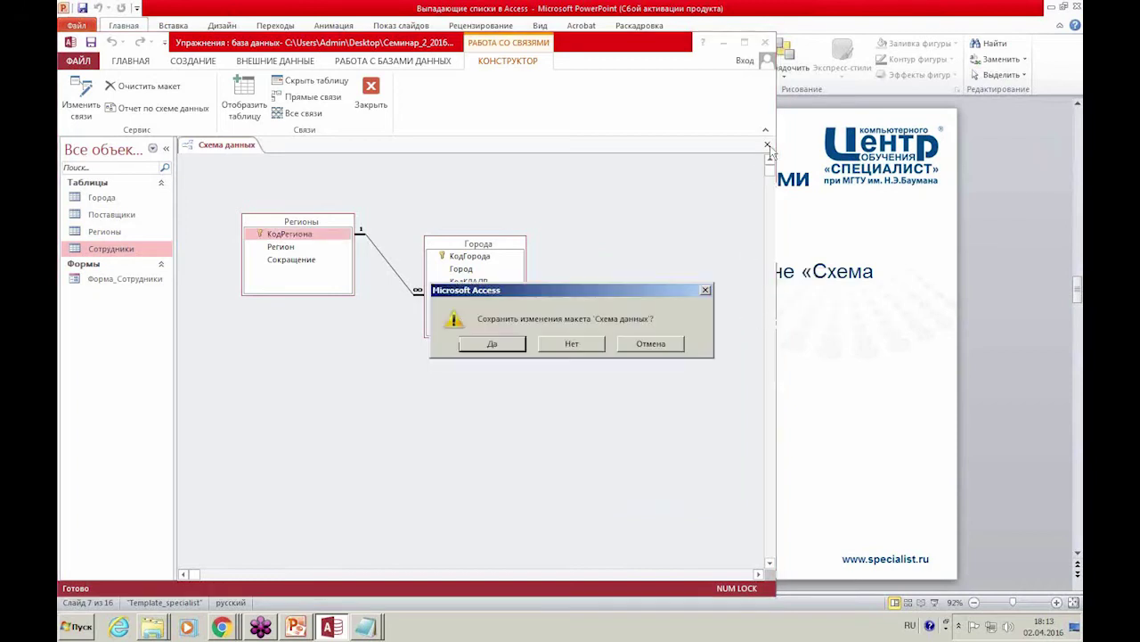
{"action": "left_click", "coordinate": [512, 340]}
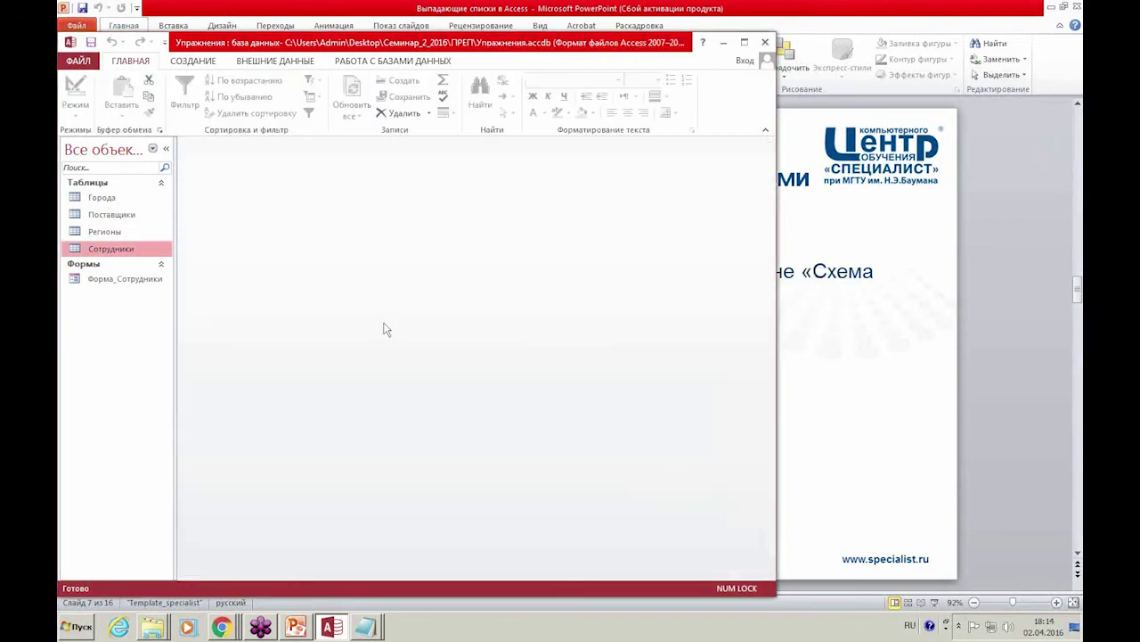
Open the Сотрудники table in design view and add a field named КодГорода after Фото.
{"action": "right_click", "coordinate": [140, 249]}
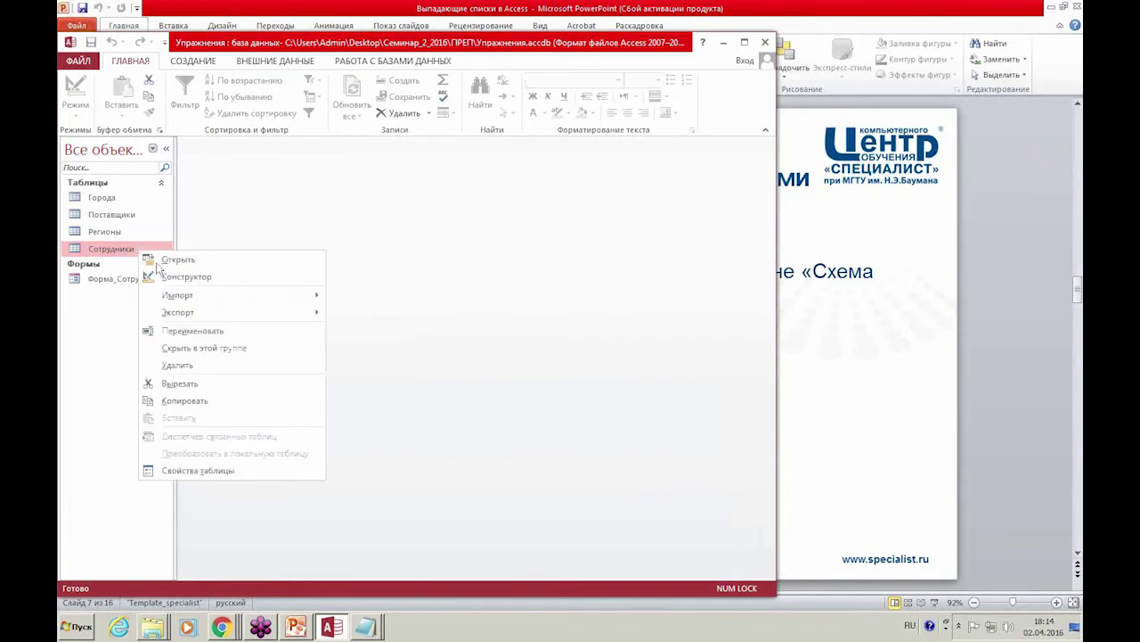
{"action": "left_click", "coordinate": [175, 277]}
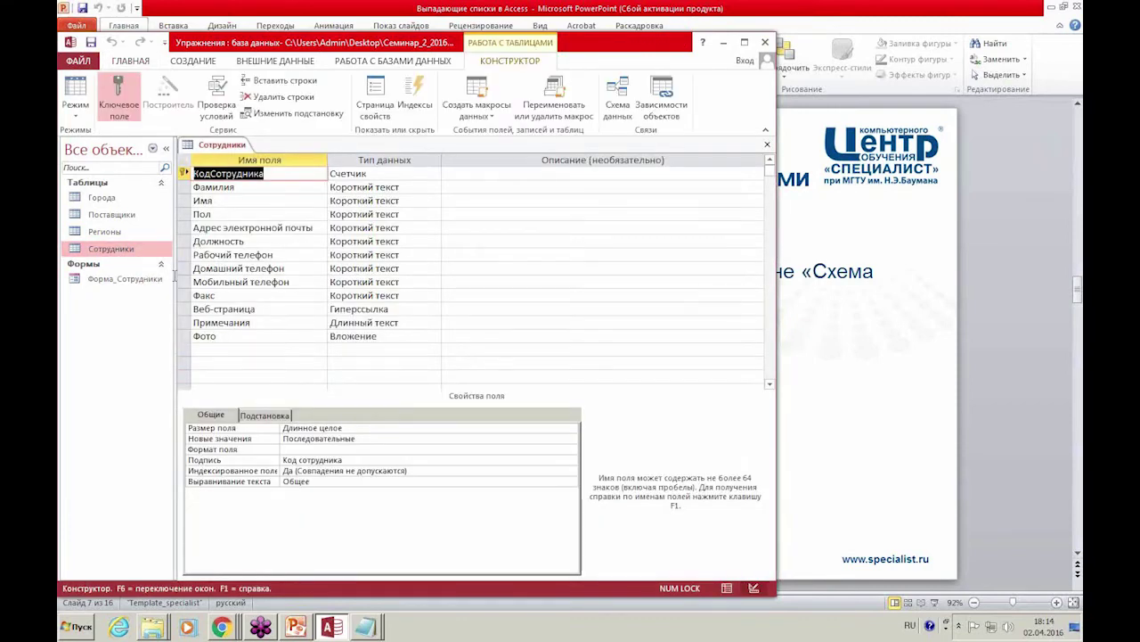
{"action": "left_click", "coordinate": [254, 349]}
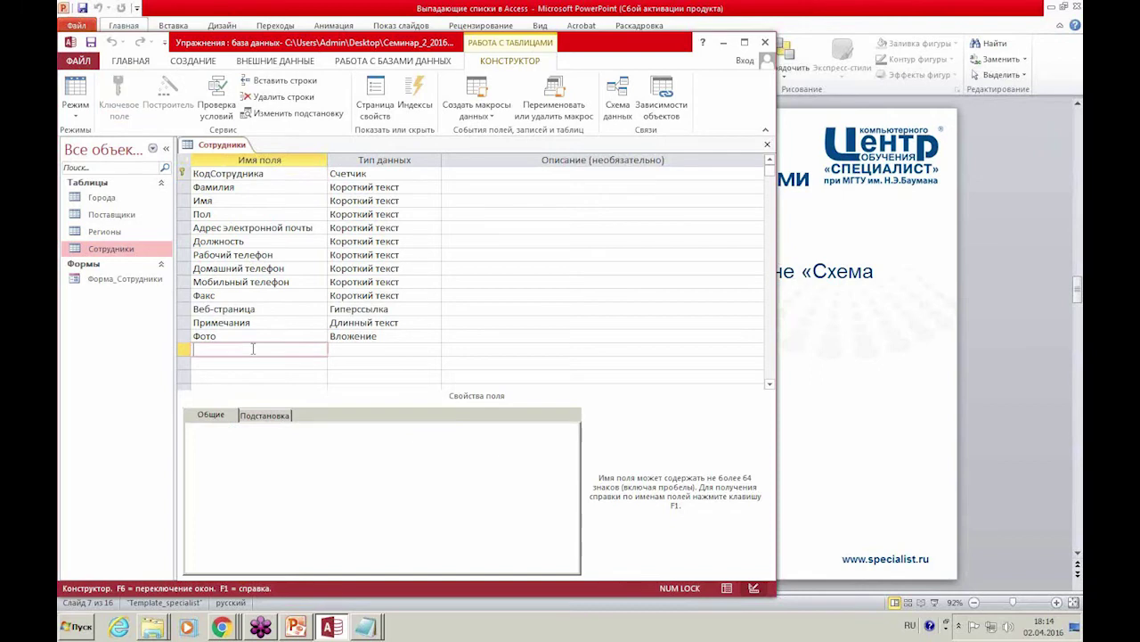
{"action": "type", "text": "КодГорода"}
{"action": "key", "text": "Tab"}
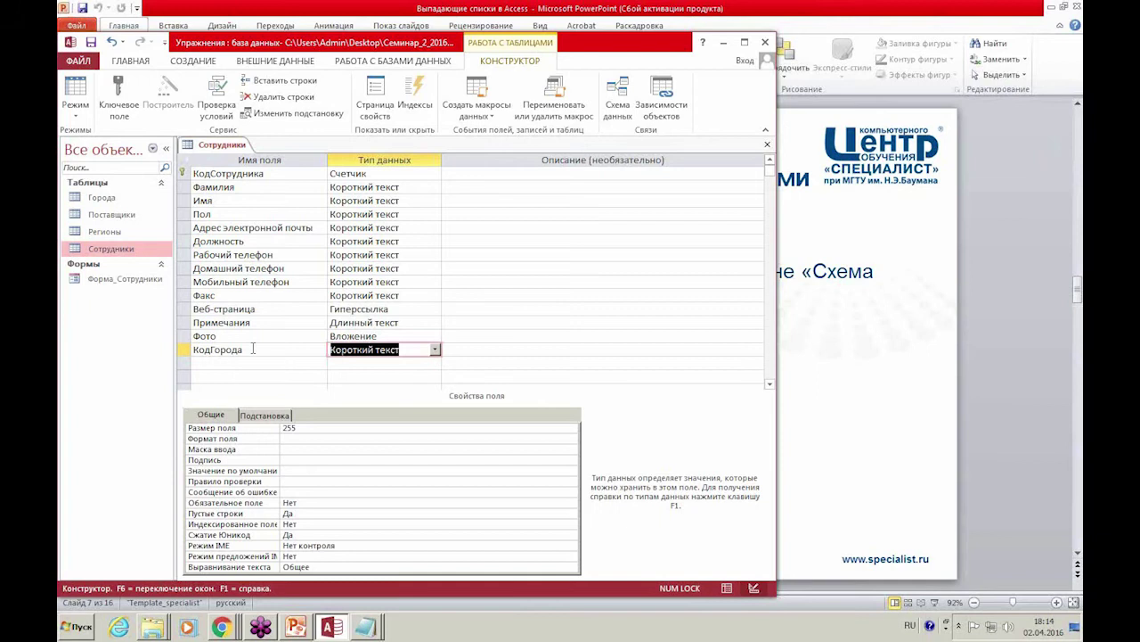
Check in the Города table what kind of values the КодГорода column holds, and close that table.
{"action": "double_click", "coordinate": [120, 200]}
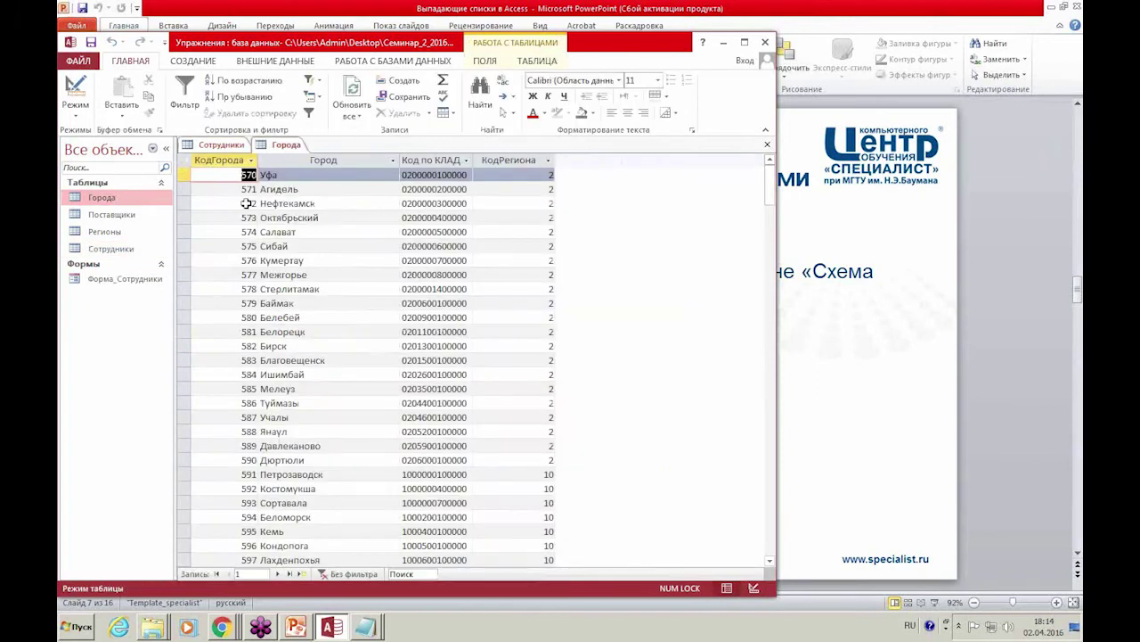
{"action": "left_click", "coordinate": [246, 203]}
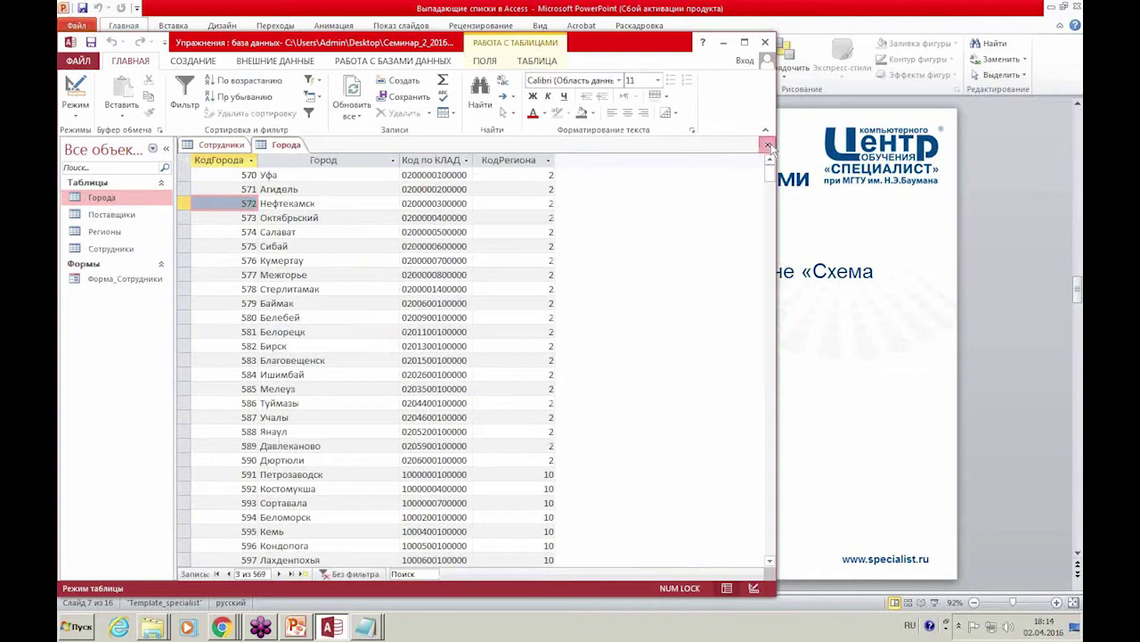
{"action": "left_click", "coordinate": [768, 145]}
Set the КодГорода field's data type to Числовой and clear its default value.
{"action": "left_click", "coordinate": [435, 349]}
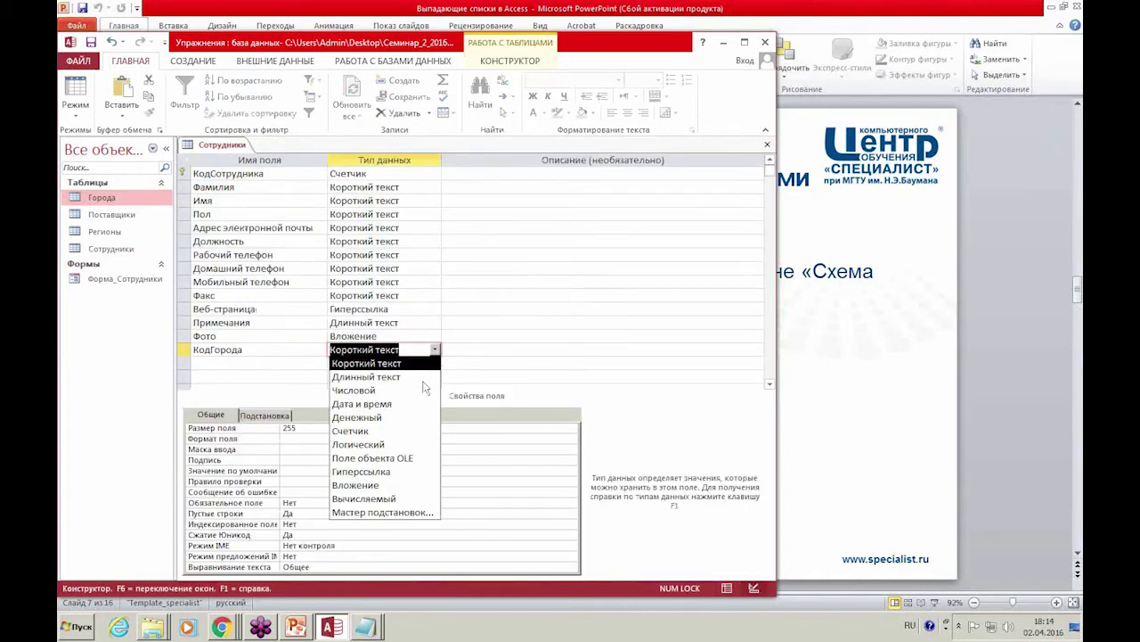
{"action": "left_click", "coordinate": [424, 389]}
{"action": "left_click_drag", "start_coordinate": [283, 433], "coordinate": [319, 436]}
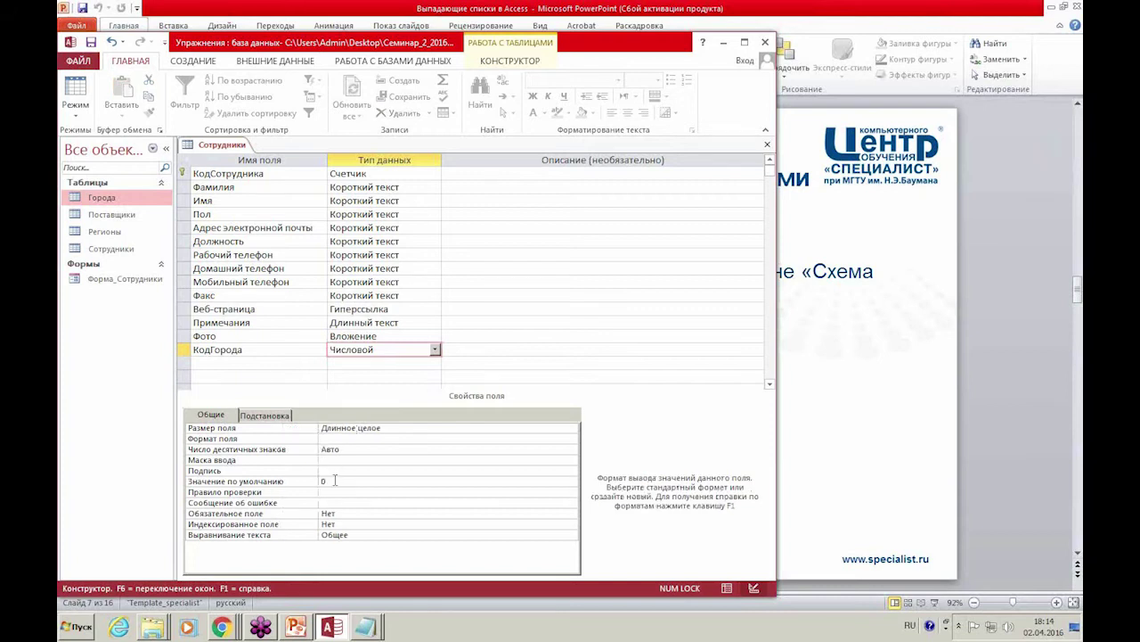
{"action": "left_click", "coordinate": [335, 480]}
{"action": "key", "text": "BackSpace"}
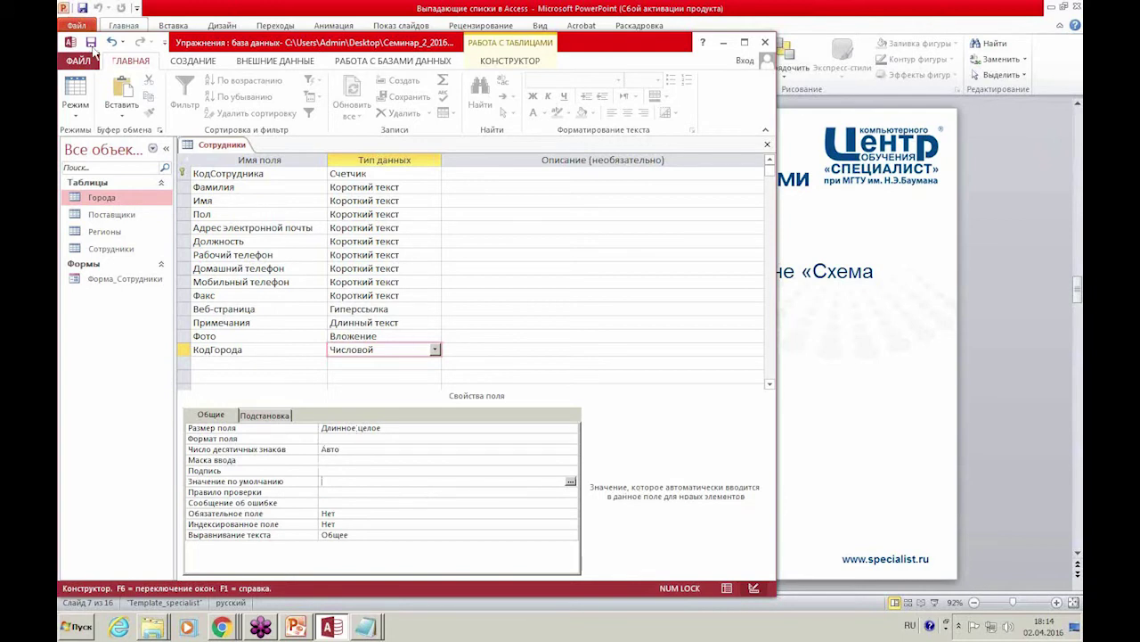
Review the new КодГорода column at the end of the Сотрудники datasheet and return to design view.
{"action": "left_click", "coordinate": [77, 89]}
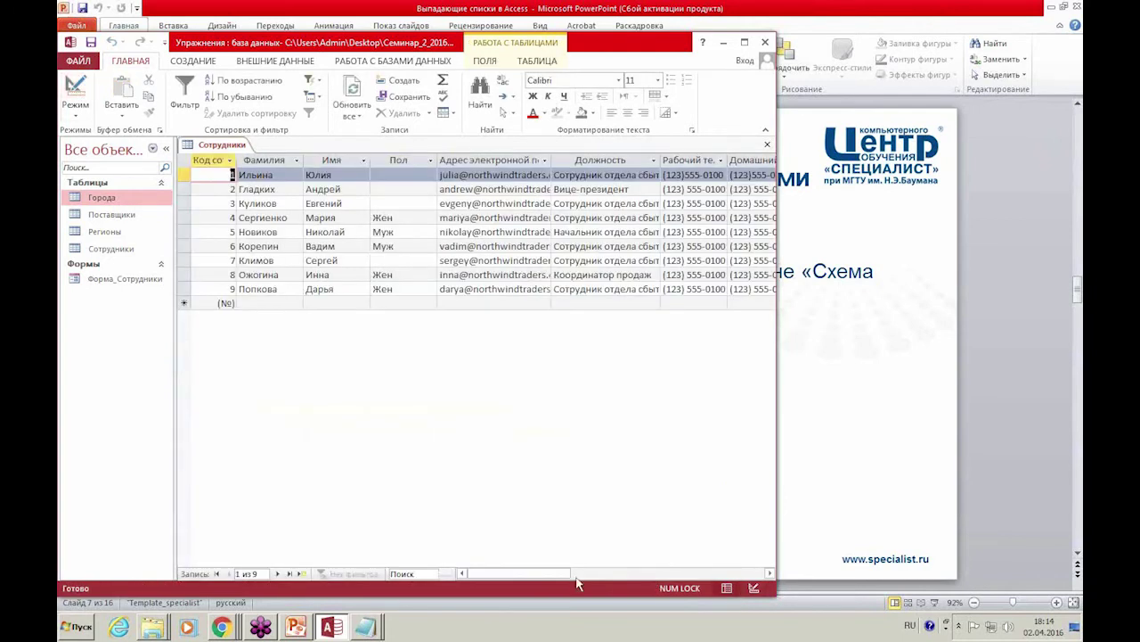
{"action": "left_click_drag", "start_coordinate": [558, 574], "coordinate": [686, 594]}
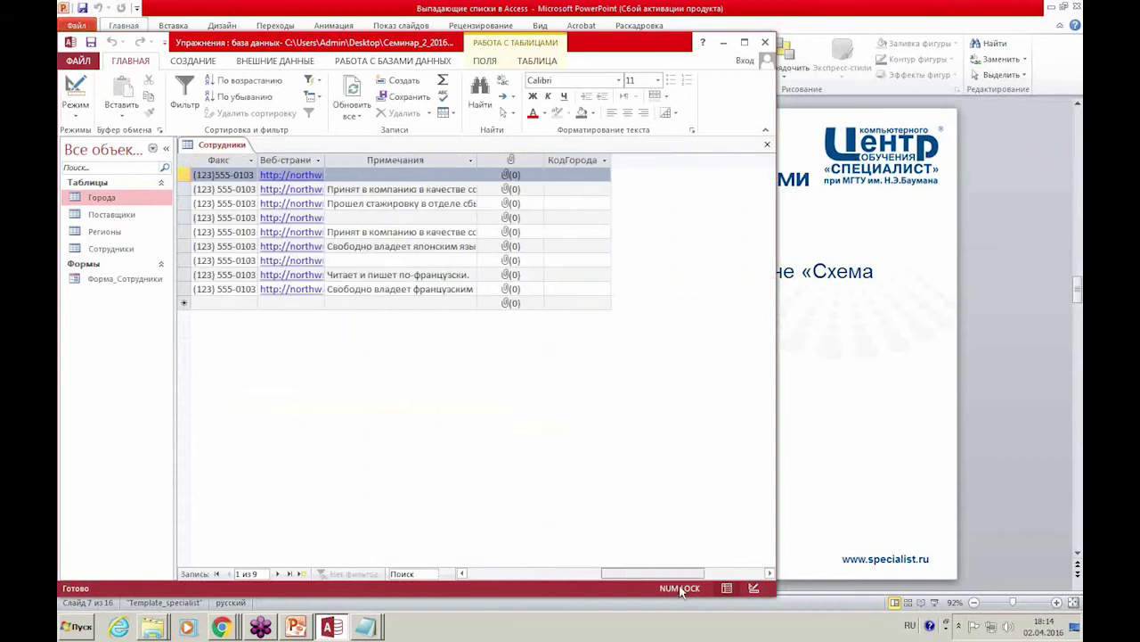
{"action": "left_click", "coordinate": [577, 176]}
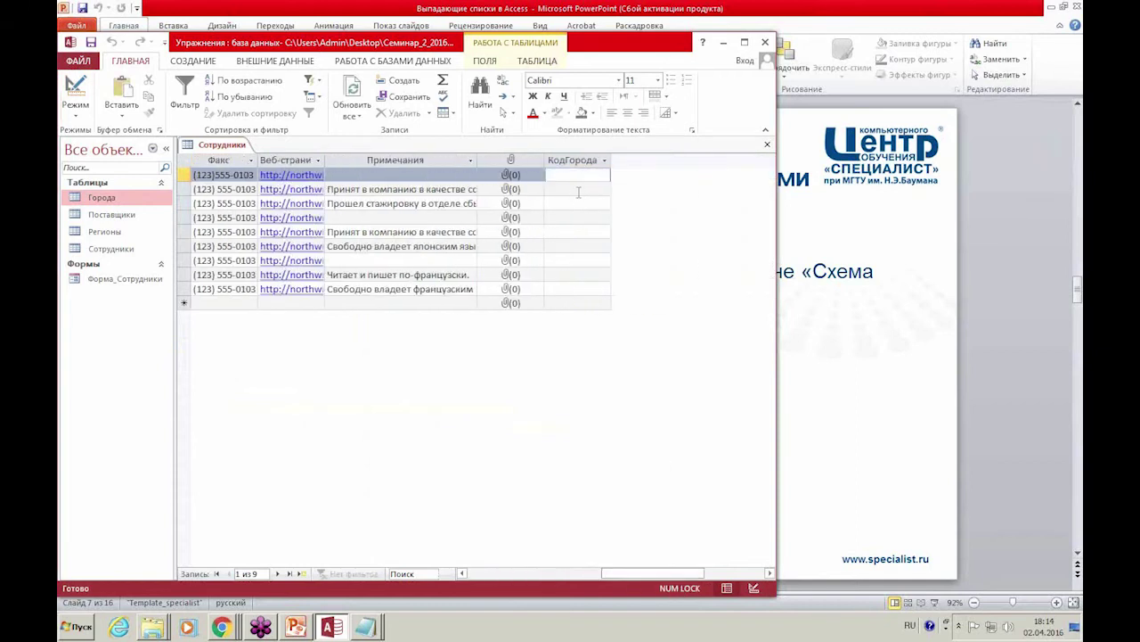
{"action": "left_click", "coordinate": [755, 588]}
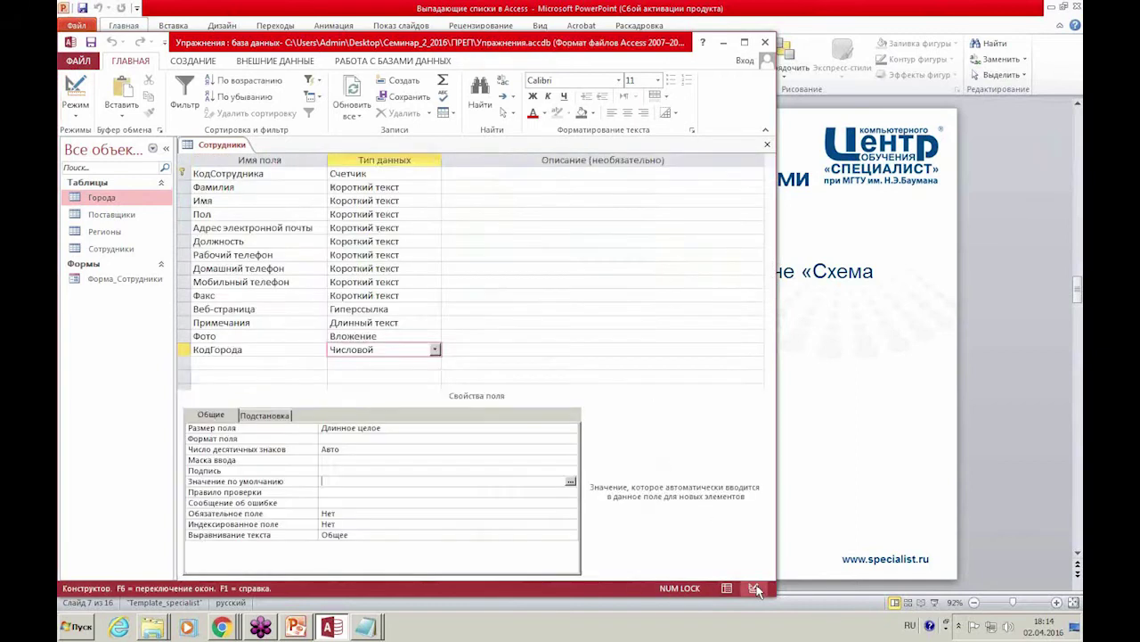
Move the КодГорода field between Пол and Адрес электронной почты, and save the table while switching to its datasheet.
{"action": "left_click", "coordinate": [187, 354]}
{"action": "left_click_drag", "start_coordinate": [187, 359], "coordinate": [187, 234]}
{"action": "left_click", "coordinate": [223, 240]}
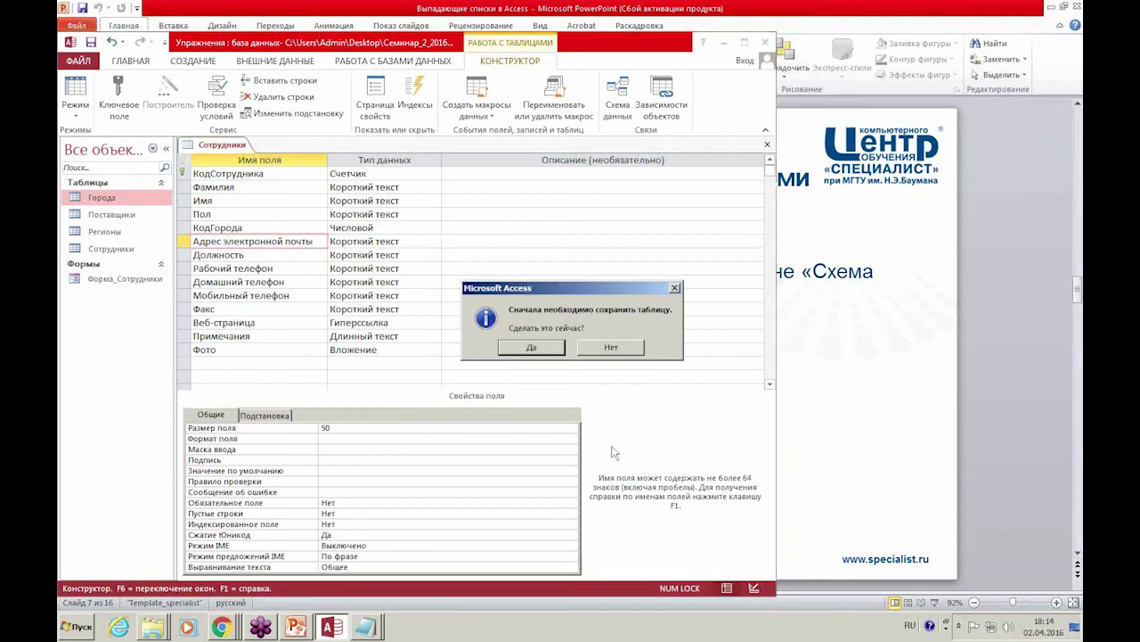
{"action": "left_click", "coordinate": [527, 348]}
Review the repositioned КодГорода column in the Сотрудники datasheet and close the table.
{"action": "left_click", "coordinate": [466, 174]}
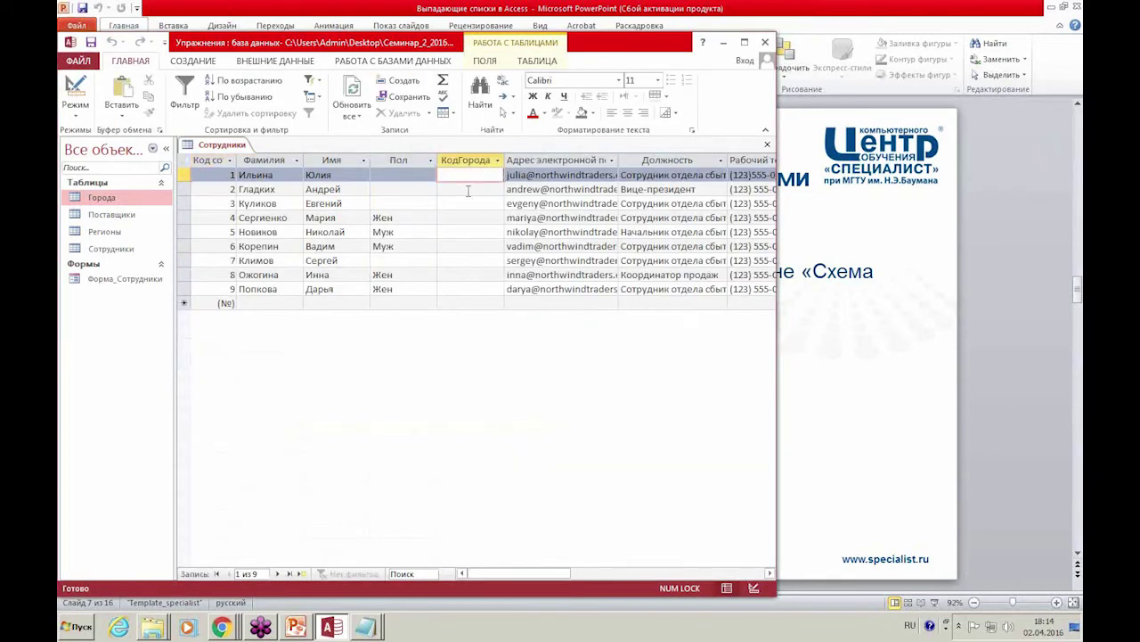
{"action": "left_click", "coordinate": [465, 214]}
{"action": "left_click", "coordinate": [457, 176]}
{"action": "left_click", "coordinate": [767, 147]}
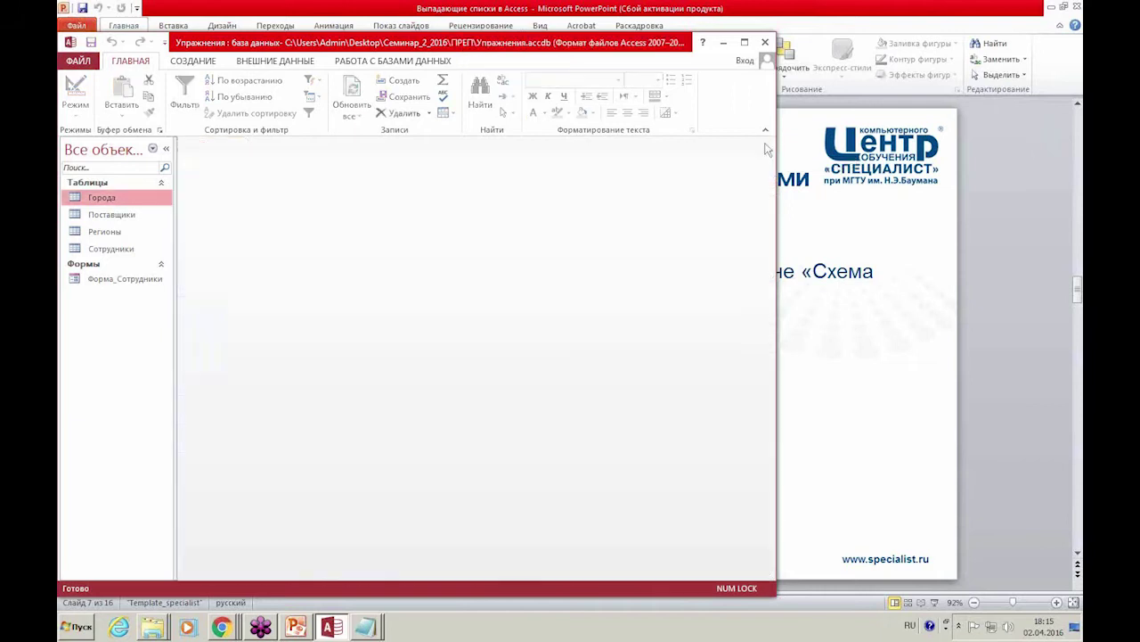
Add the Сотрудники table to the data schema beside Города and enlarge it to show more fields.
{"action": "left_click", "coordinate": [384, 62]}
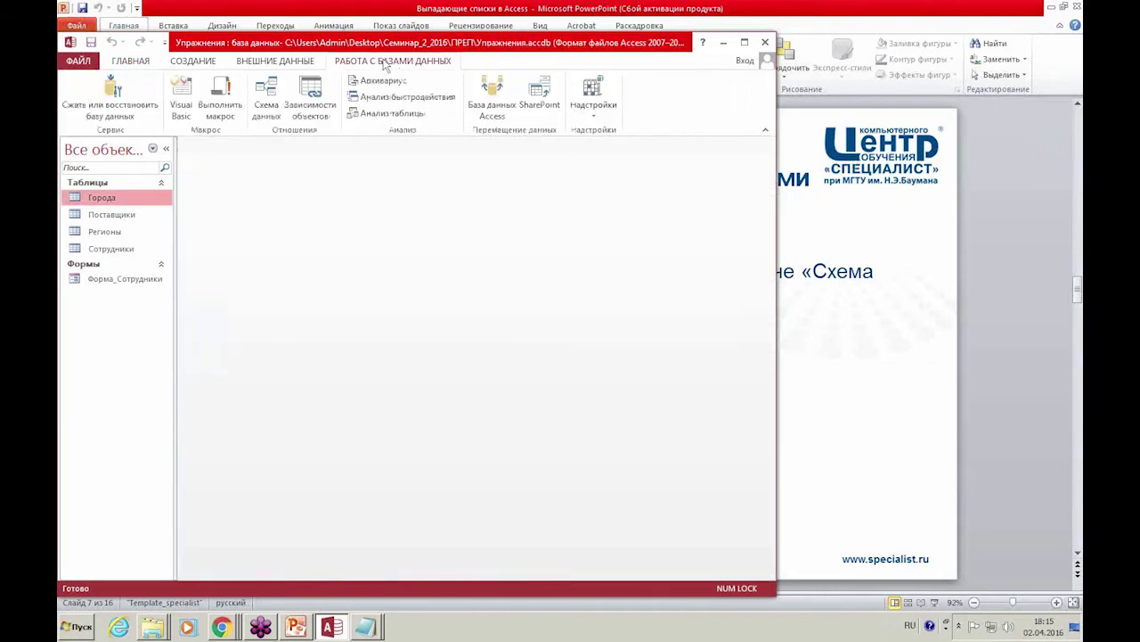
{"action": "left_click", "coordinate": [265, 110]}
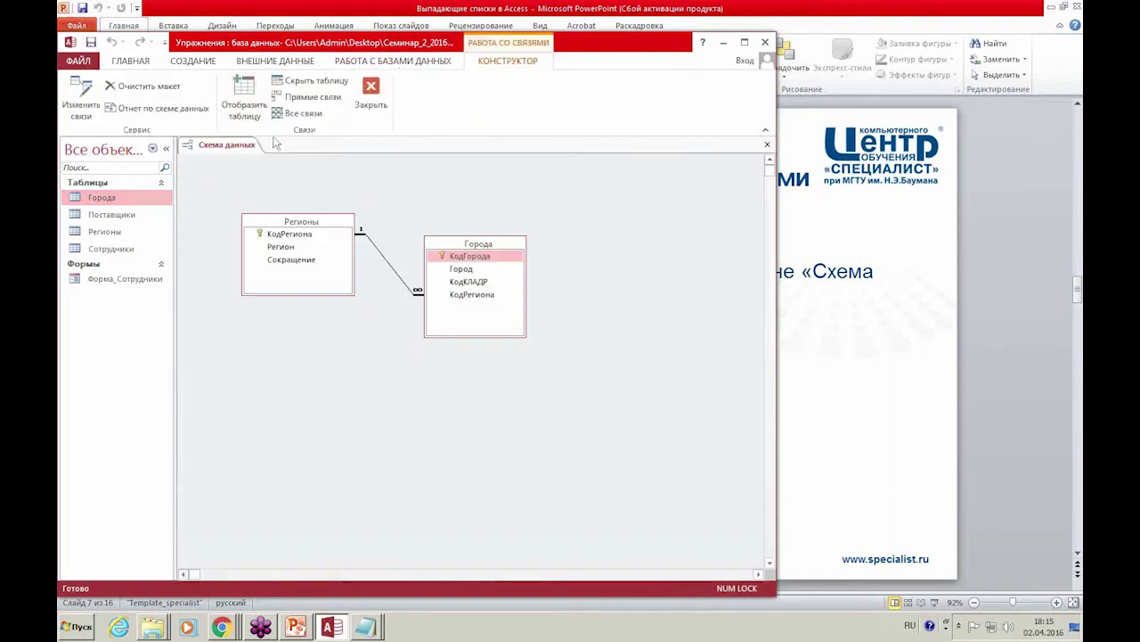
{"action": "left_click_drag", "start_coordinate": [125, 251], "coordinate": [599, 297]}
{"action": "left_click_drag", "start_coordinate": [586, 379], "coordinate": [565, 465]}
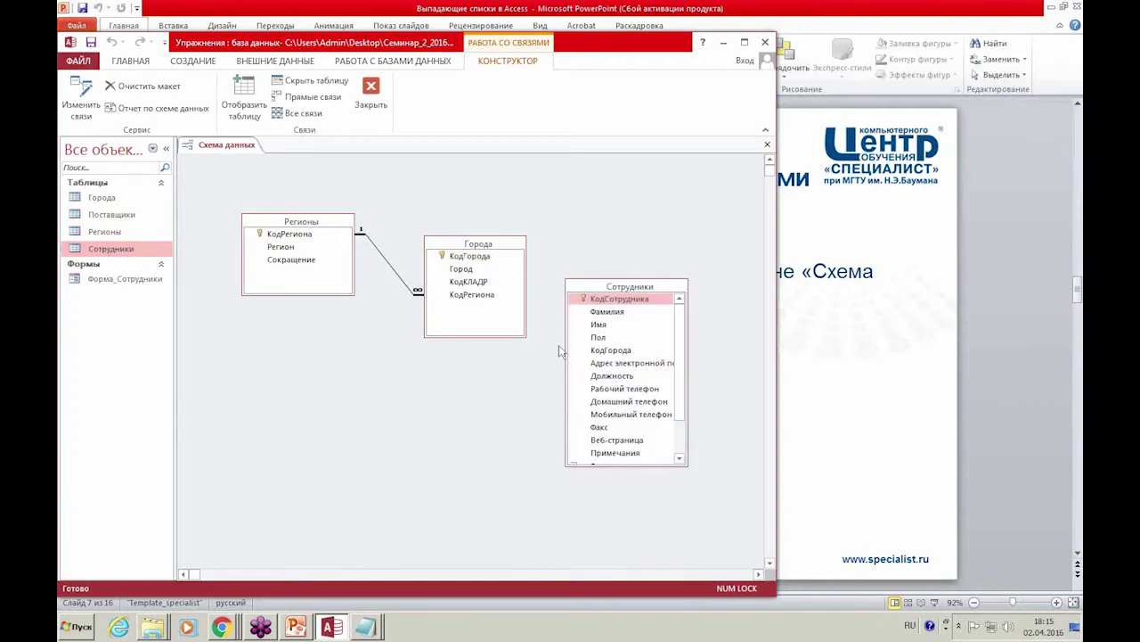
Link Города to Сотрудники through their КодГорода fields in the data schema, enforcing data integrity, with the Сотрудники box enlarged to show all fields.
{"action": "left_click", "coordinate": [482, 258]}
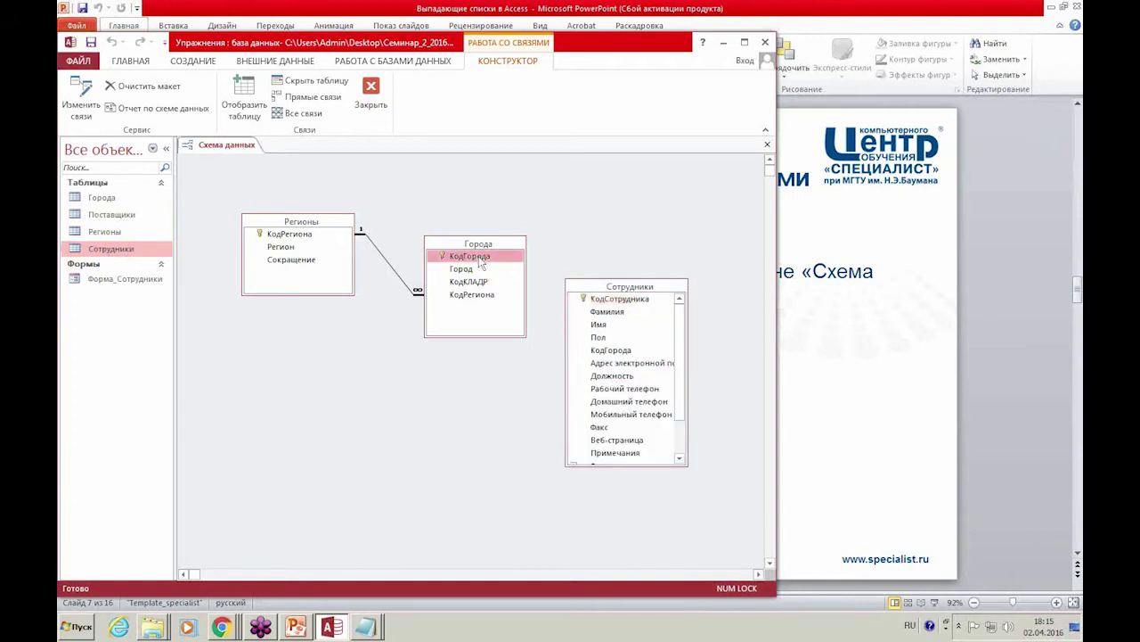
{"action": "left_click", "coordinate": [615, 351]}
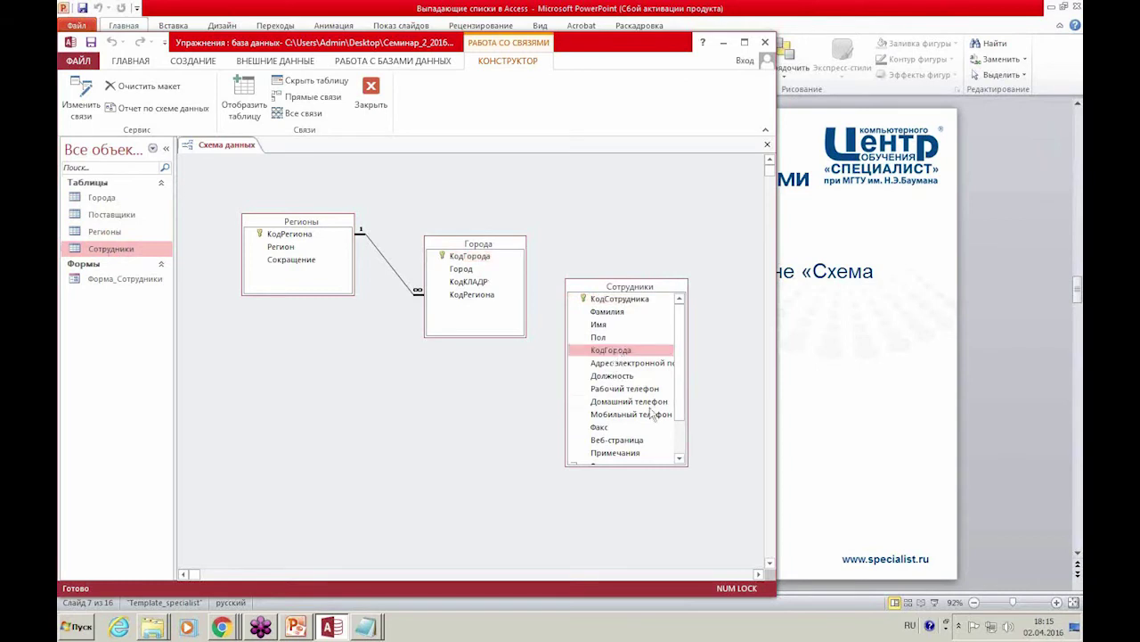
{"action": "left_click_drag", "start_coordinate": [662, 280], "coordinate": [675, 214]}
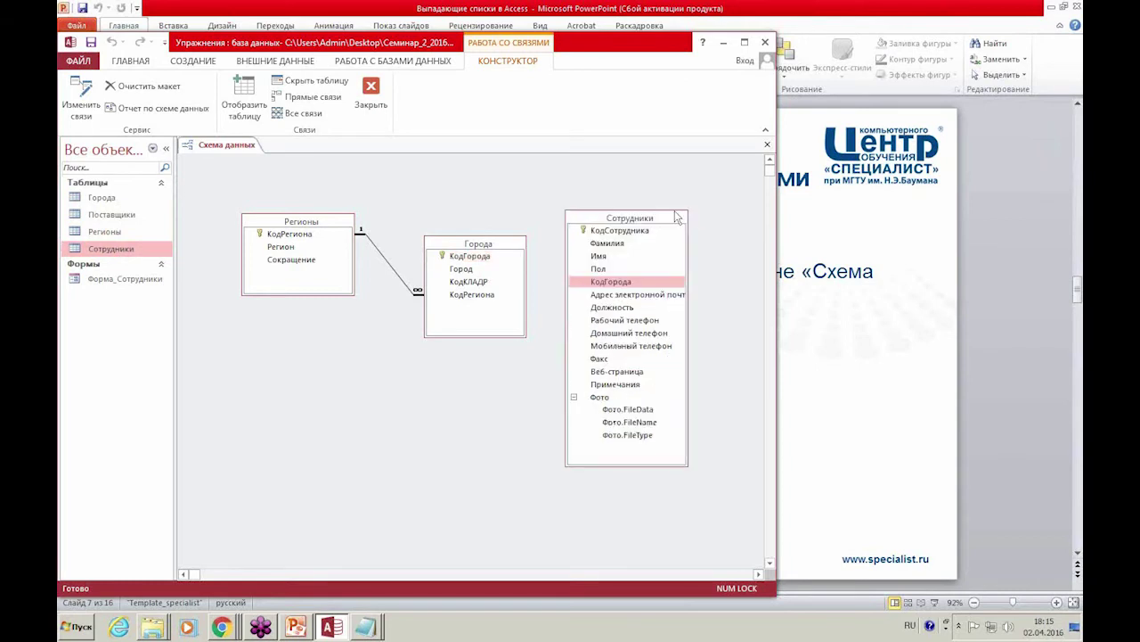
{"action": "left_click_drag", "start_coordinate": [481, 257], "coordinate": [615, 284]}
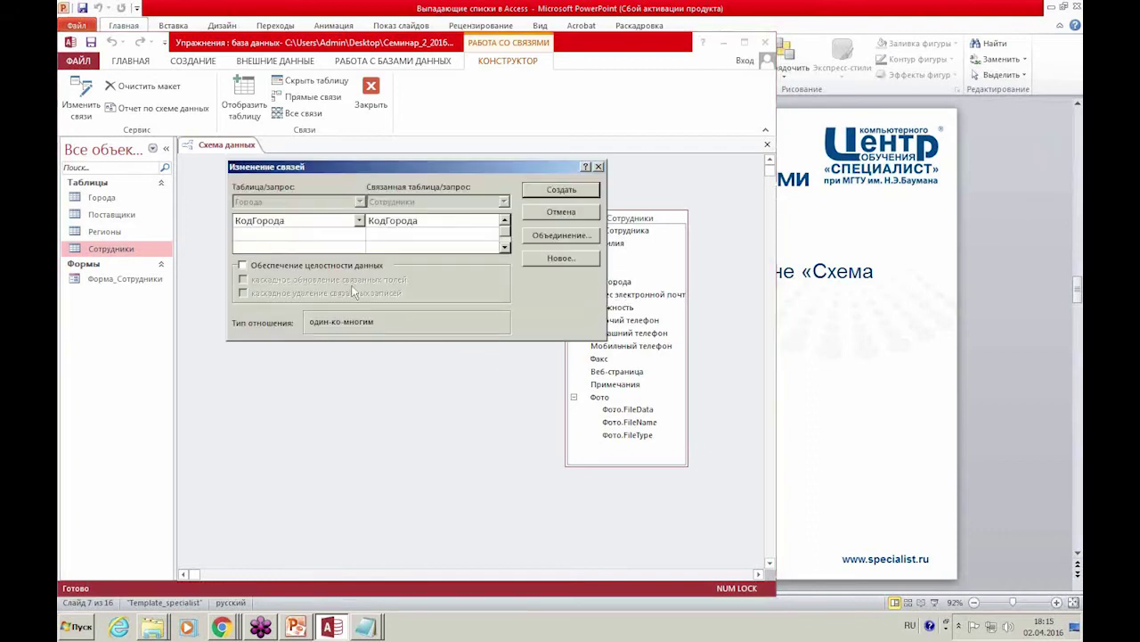
{"action": "left_click", "coordinate": [353, 264]}
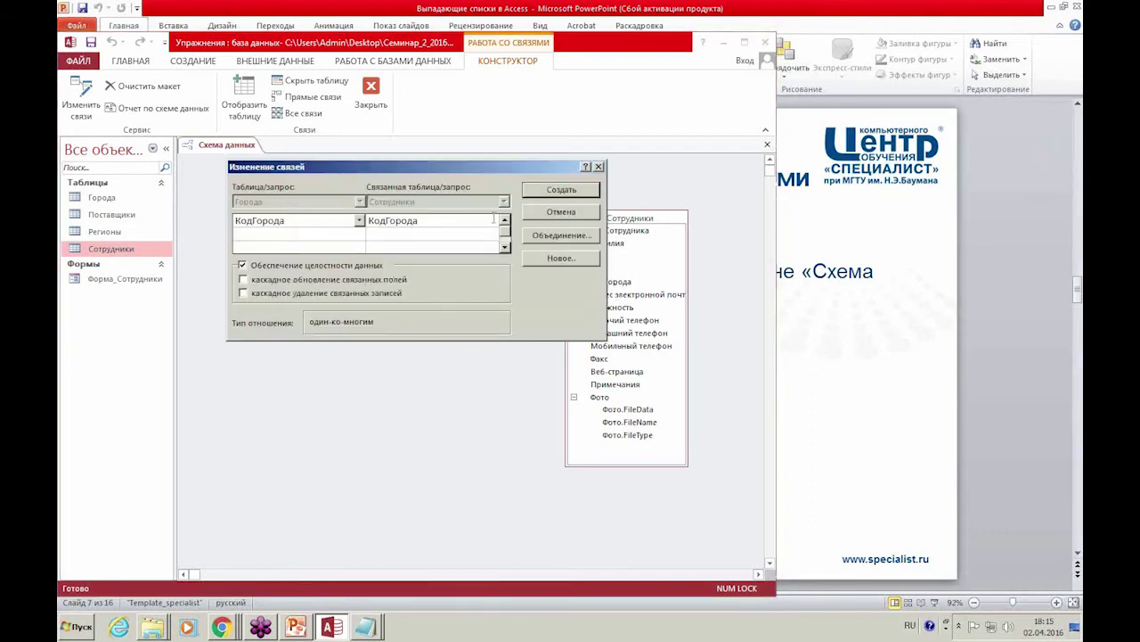
{"action": "left_click", "coordinate": [540, 192]}
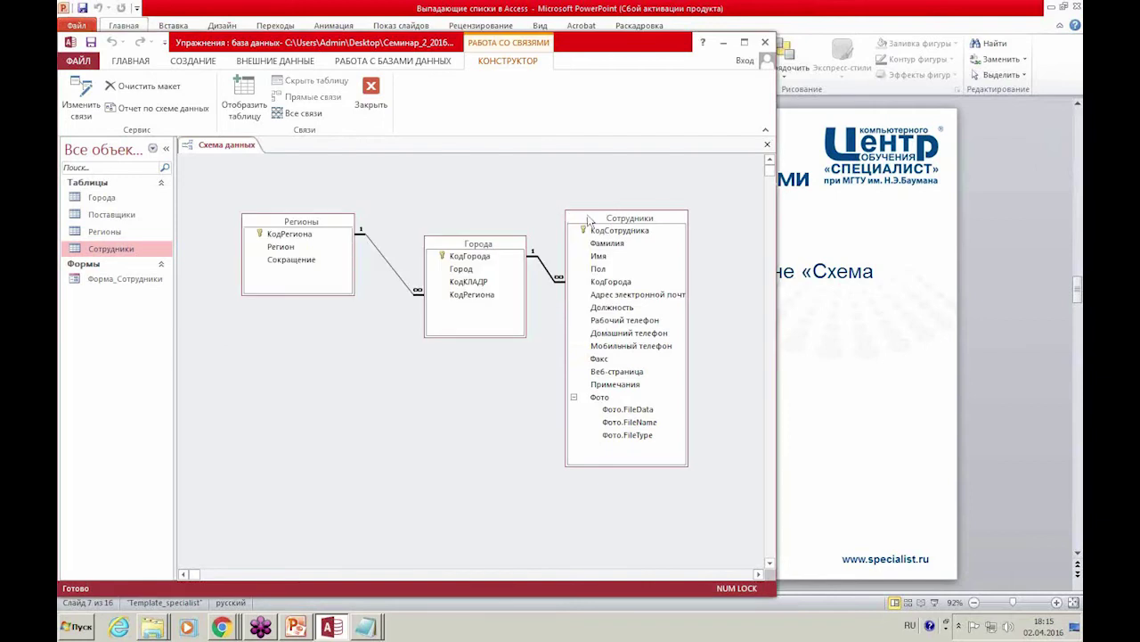
Tidy the schema layout by spacing out Города and Сотрудники and shortening Сотрудники with Фото collapsed, and close it with the changes saved.
{"action": "left_click", "coordinate": [492, 256]}
{"action": "left_click_drag", "start_coordinate": [494, 248], "coordinate": [483, 239]}
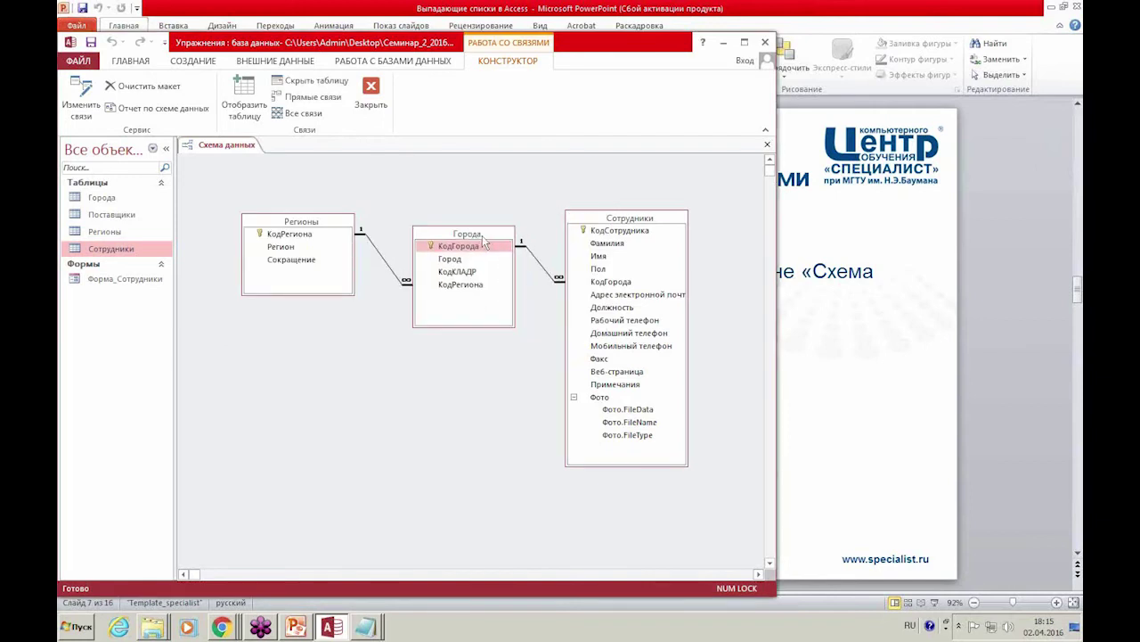
{"action": "left_click_drag", "start_coordinate": [636, 220], "coordinate": [650, 233]}
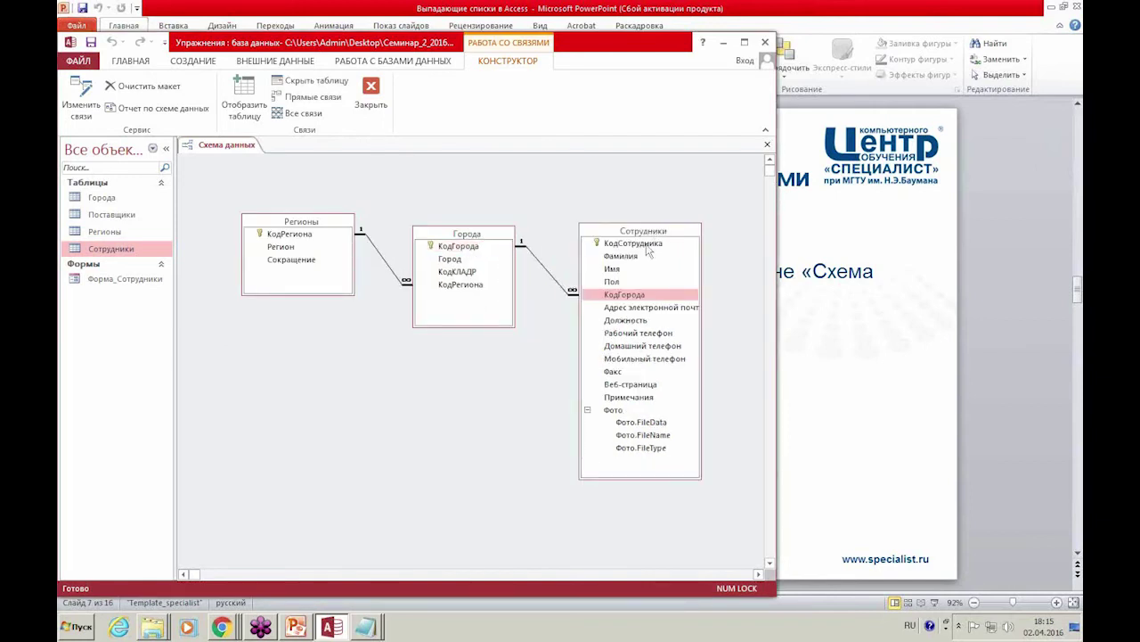
{"action": "left_click", "coordinate": [587, 410]}
{"action": "left_click_drag", "start_coordinate": [629, 479], "coordinate": [639, 426]}
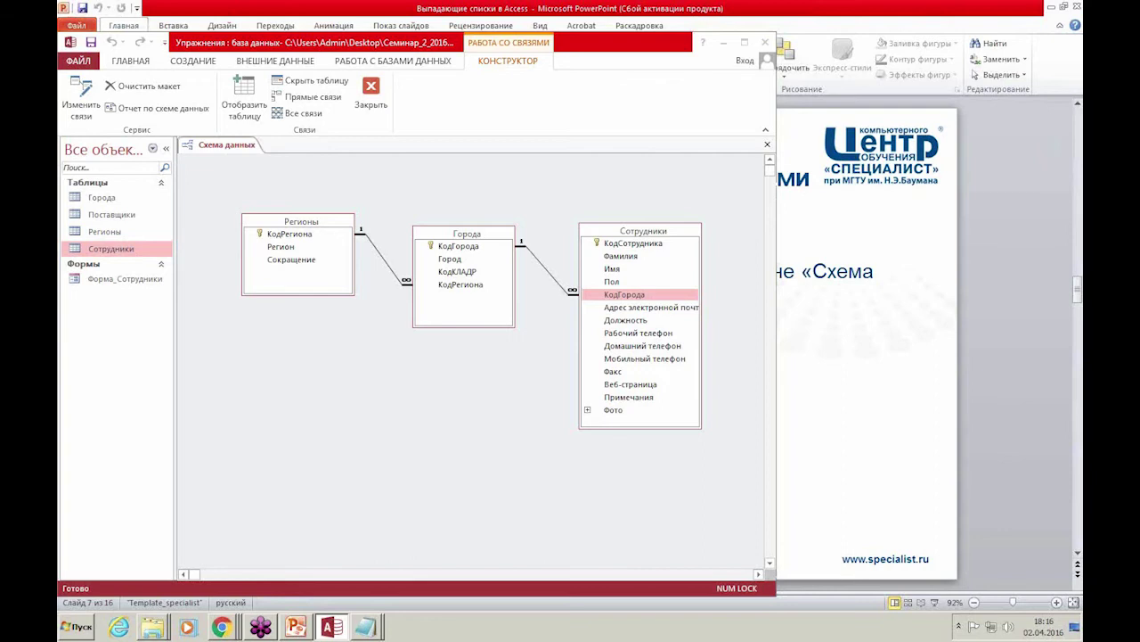
{"action": "left_click", "coordinate": [767, 145]}
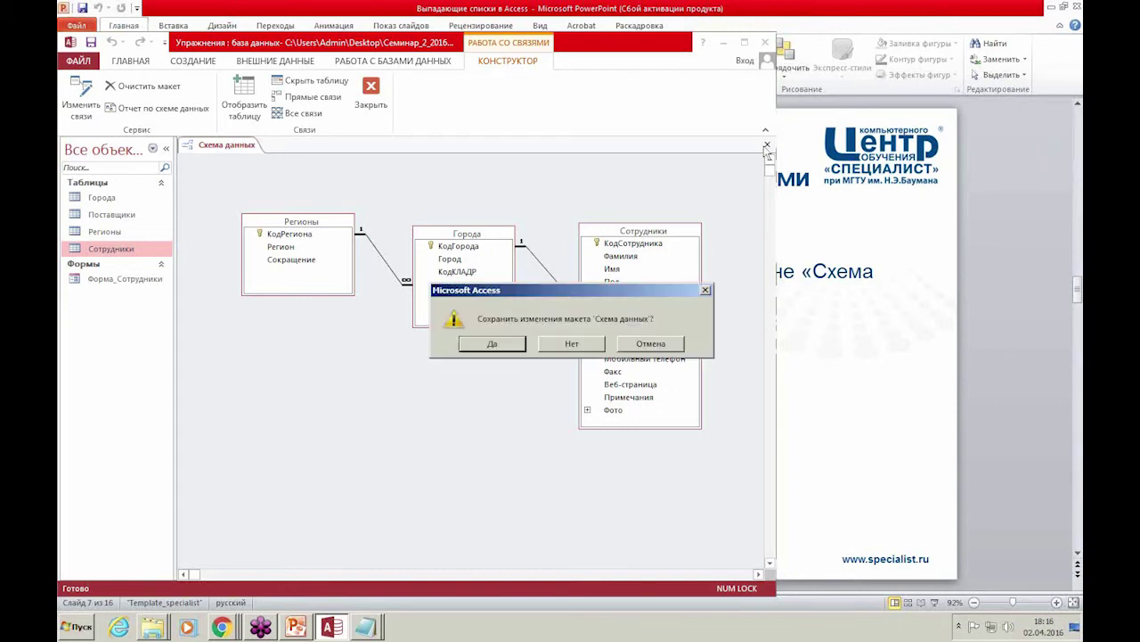
{"action": "left_click", "coordinate": [474, 347]}
Switch to the PowerPoint presentation and show slide 8 on drop-down lists for filling in data in forms.
{"action": "left_click", "coordinate": [794, 312]}
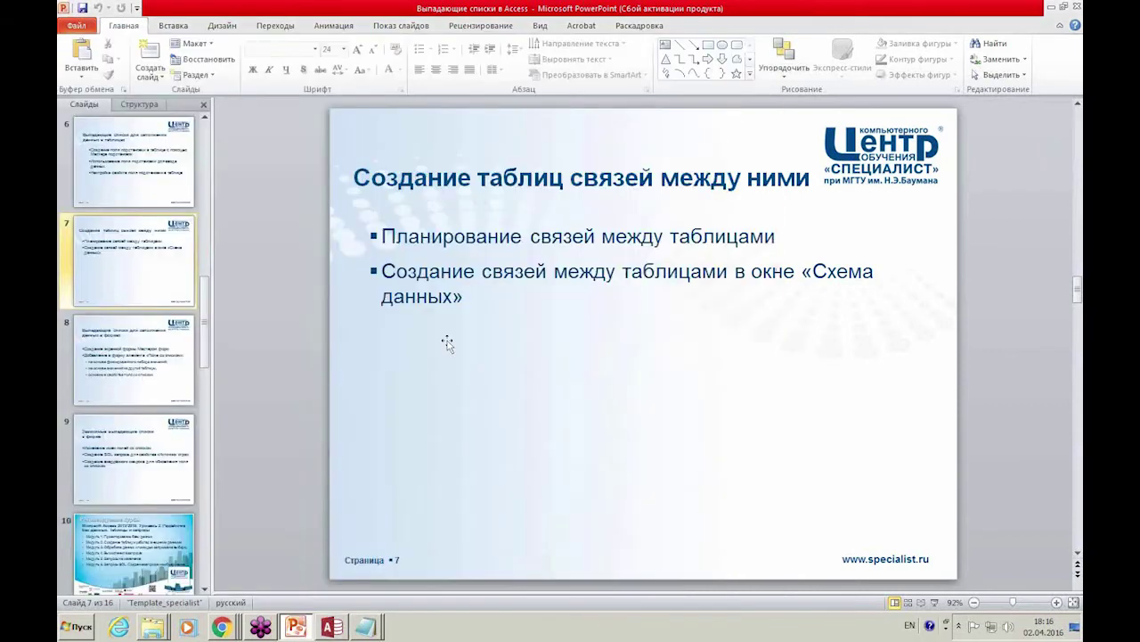
{"action": "left_click", "coordinate": [152, 443]}
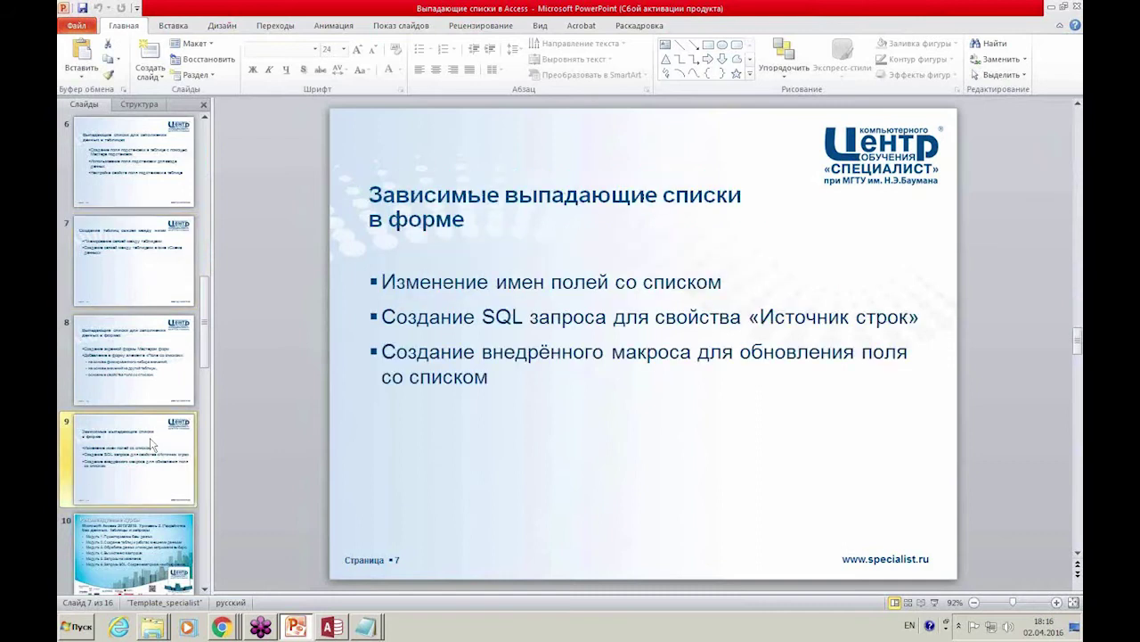
{"action": "left_click", "coordinate": [138, 388]}
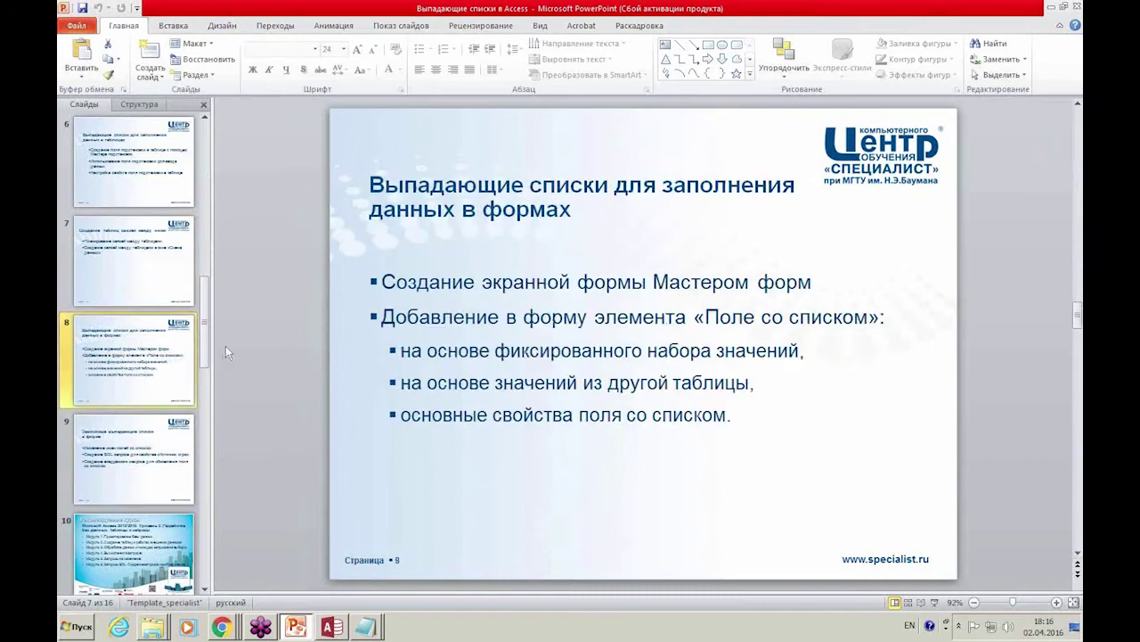
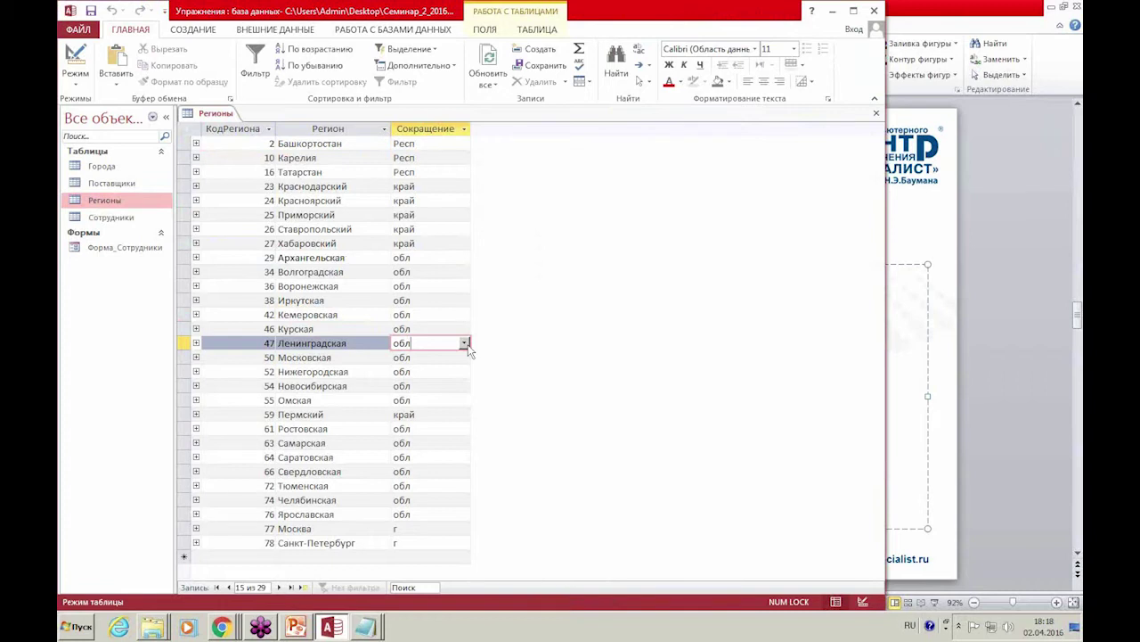
Examine the lookup properties of the Сокращение field in the Регионы table's design view, and close the table.
{"action": "left_click", "coordinate": [439, 300]}
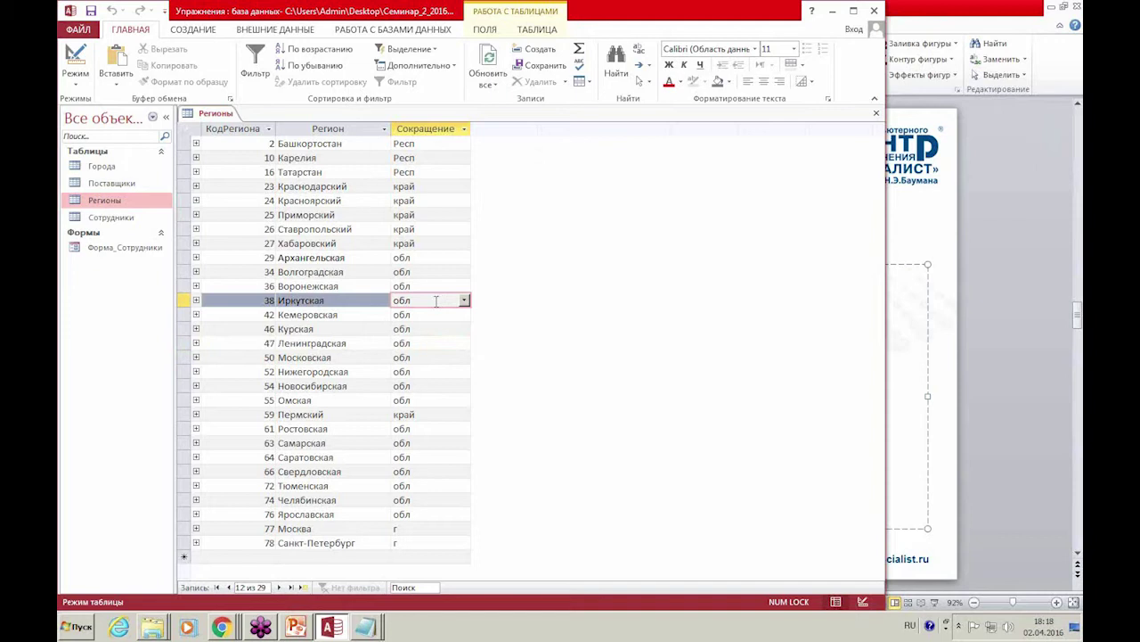
{"action": "left_click", "coordinate": [862, 602]}
{"action": "left_click", "coordinate": [247, 168]}
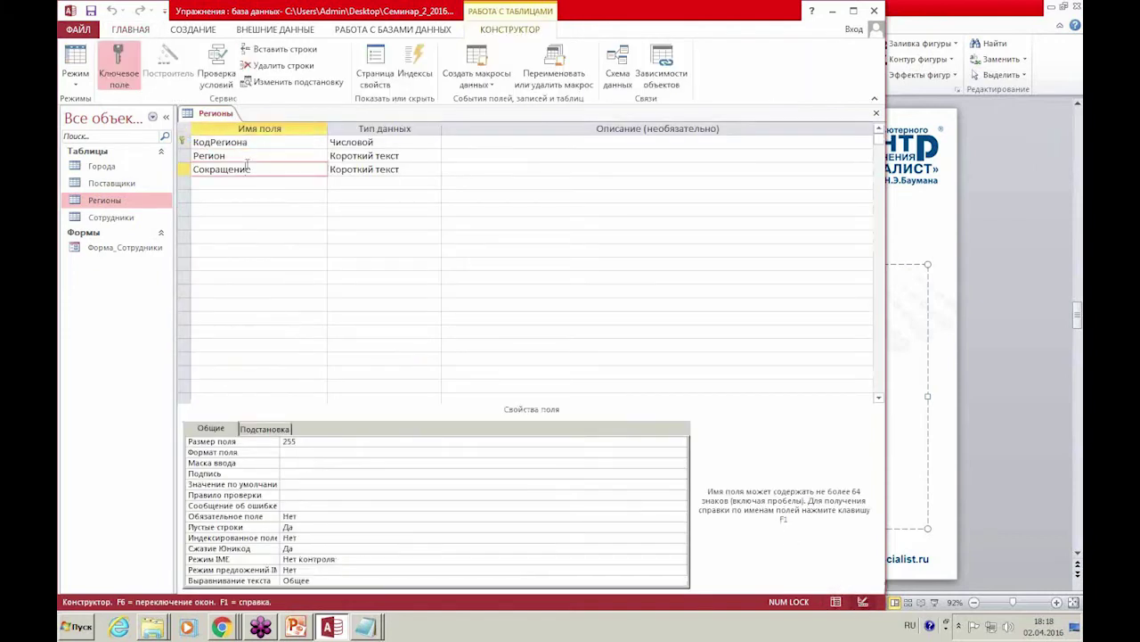
{"action": "left_click", "coordinate": [266, 429]}
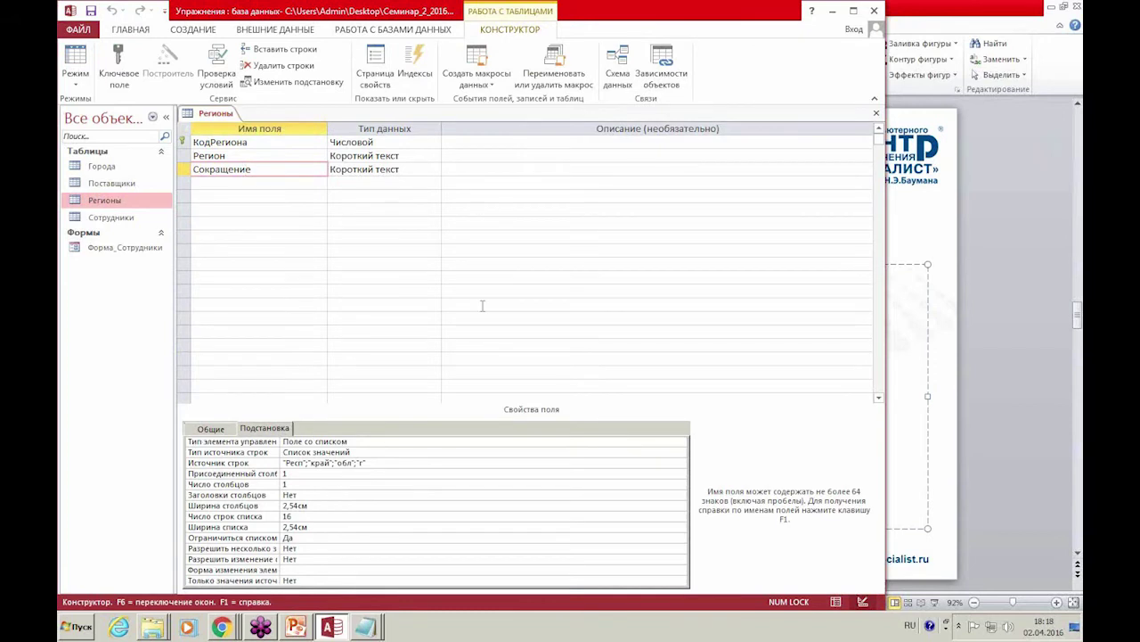
{"action": "left_click", "coordinate": [876, 113]}
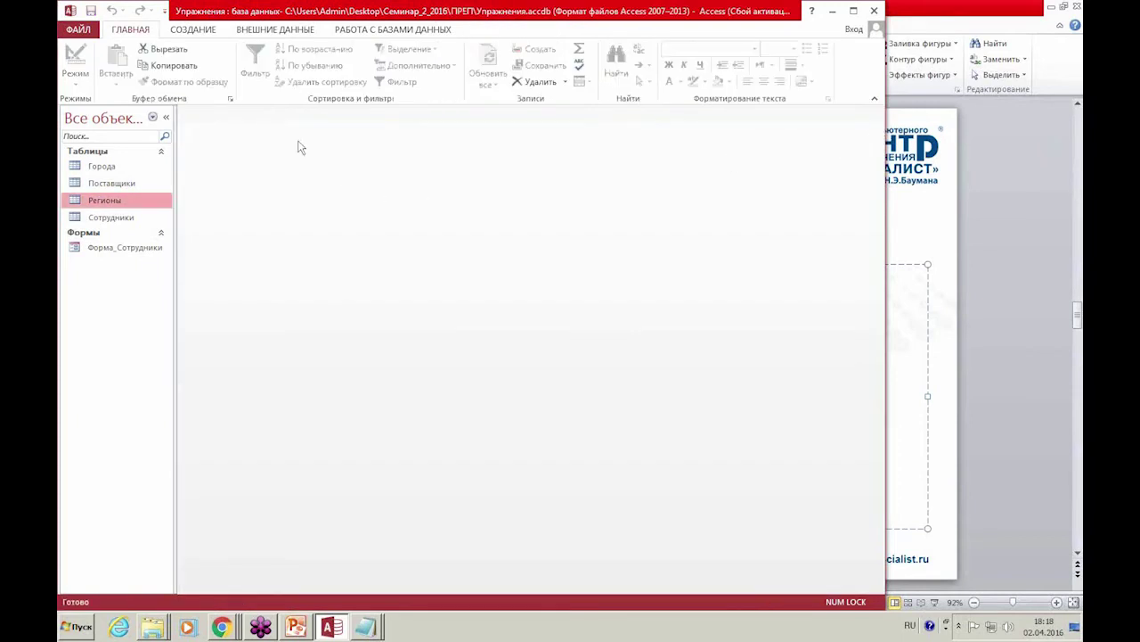
Create a multiple-items form (Несколько элементов) based on the Регионы table.
{"action": "left_click", "coordinate": [194, 30]}
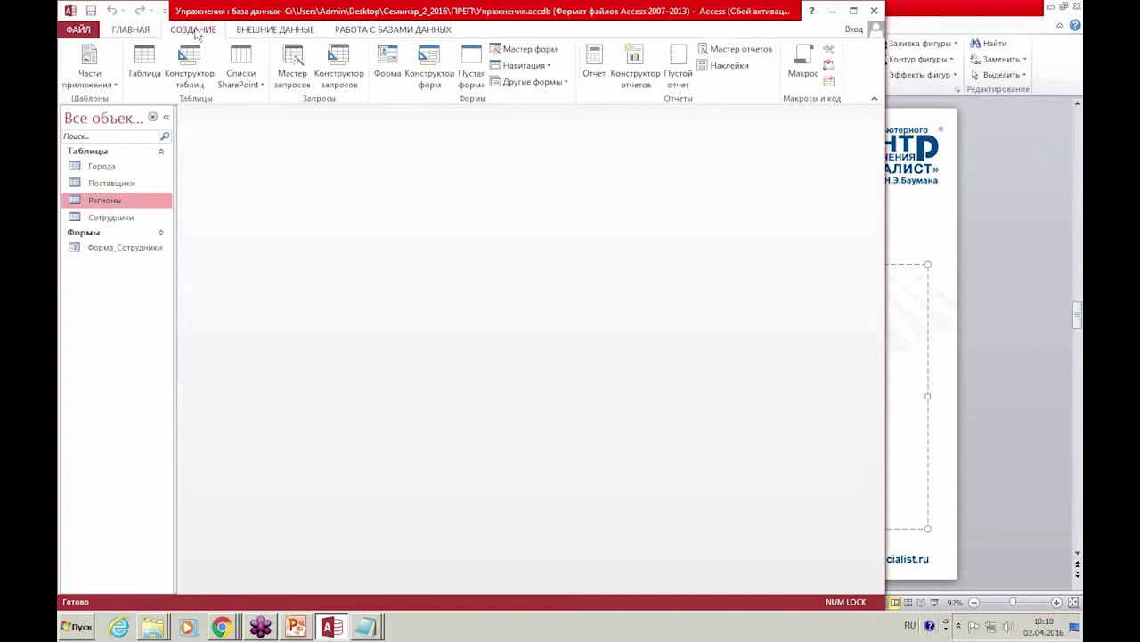
{"action": "left_click", "coordinate": [116, 218]}
{"action": "left_click", "coordinate": [120, 202]}
{"action": "left_click", "coordinate": [565, 83]}
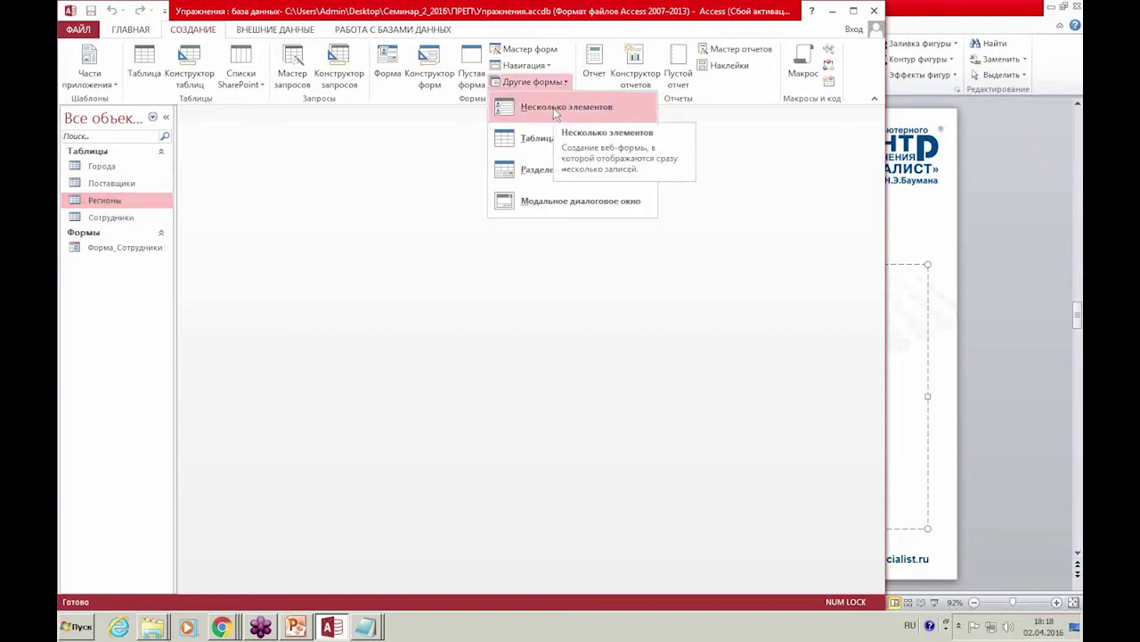
{"action": "left_click", "coordinate": [553, 108]}
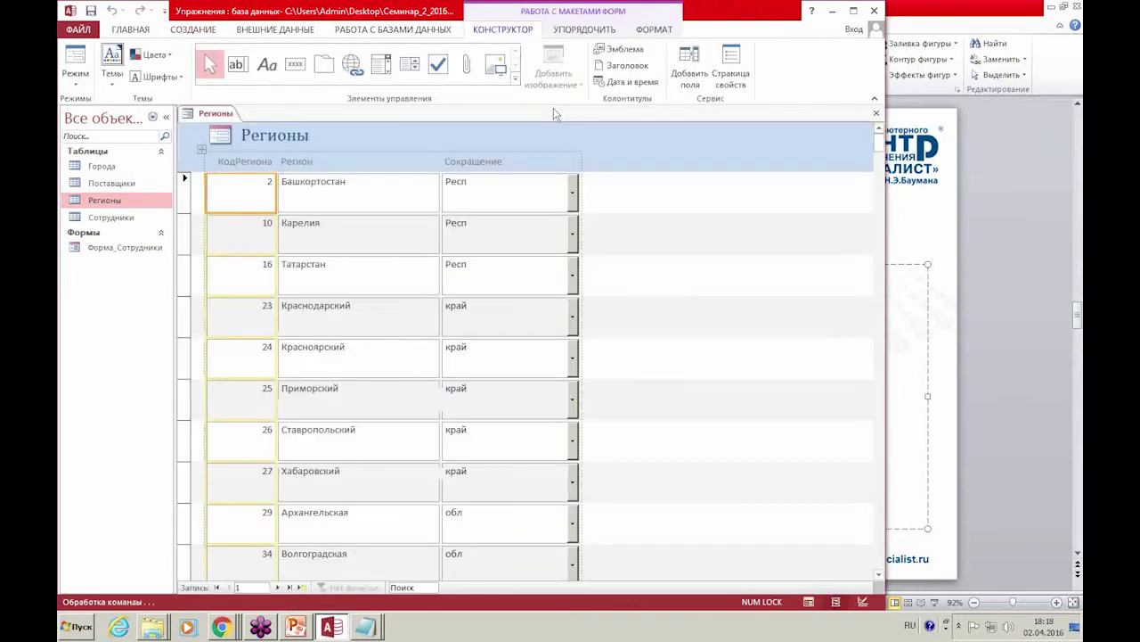
Reduce the record row height in the Регионы form to one text line and narrow the Сокращение column.
{"action": "left_click", "coordinate": [356, 246]}
{"action": "left_click", "coordinate": [356, 241]}
{"action": "left_click_drag", "start_coordinate": [356, 237], "coordinate": [356, 219]}
{"action": "left_click", "coordinate": [545, 208]}
{"action": "left_click", "coordinate": [545, 318]}
{"action": "left_click_drag", "start_coordinate": [577, 318], "coordinate": [535, 319]}
Widen the Регион column and narrow the Сокращение column further to fit its short values.
{"action": "left_click", "coordinate": [345, 344]}
{"action": "left_click_drag", "start_coordinate": [434, 341], "coordinate": [481, 340]}
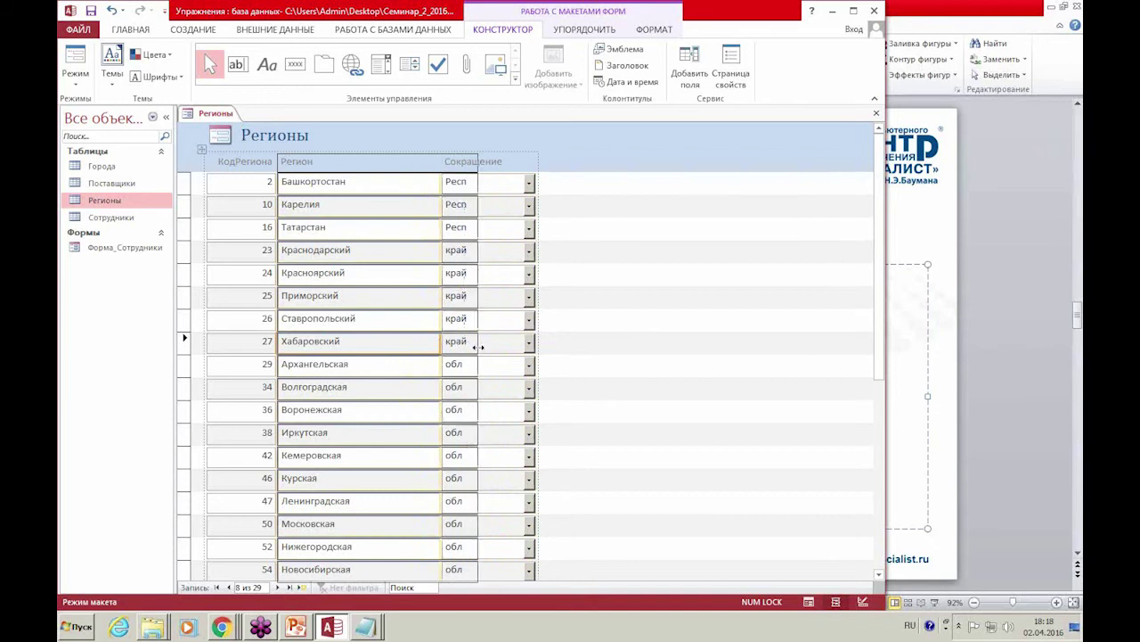
{"action": "scroll", "coordinate": [452, 332], "scroll_direction": "down", "scroll_amount": 4}
{"action": "scroll", "coordinate": [452, 332], "scroll_direction": "down", "scroll_amount": 1}
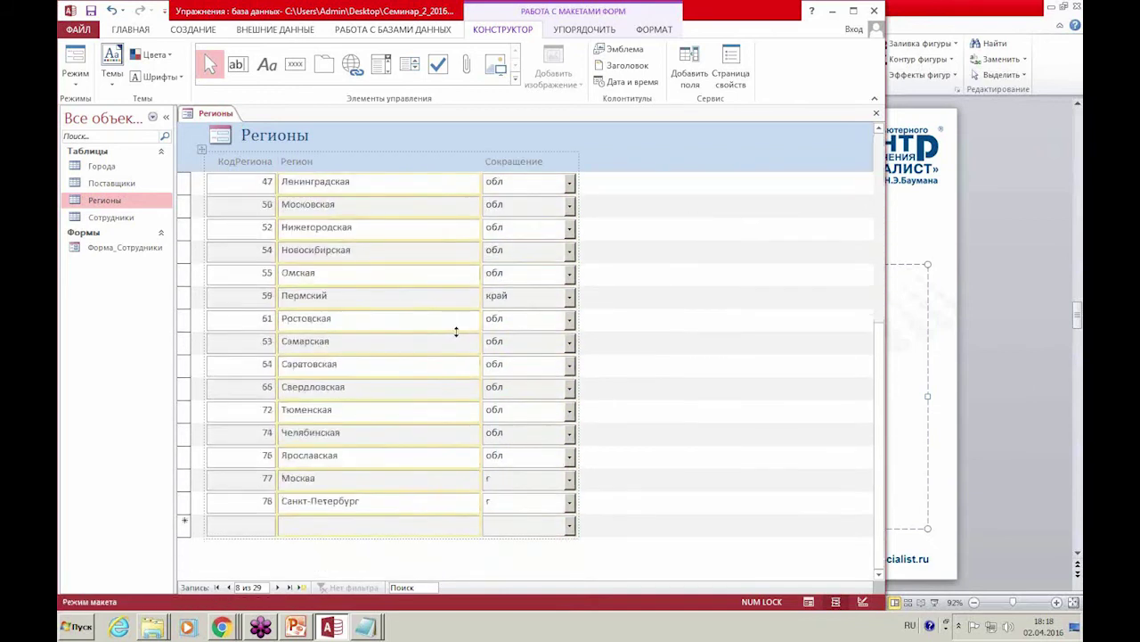
{"action": "left_click", "coordinate": [539, 387]}
{"action": "left_click_drag", "start_coordinate": [575, 387], "coordinate": [552, 389]}
{"action": "scroll", "coordinate": [468, 370], "scroll_direction": "up", "scroll_amount": 4}
{"action": "scroll", "coordinate": [468, 370], "scroll_direction": "up", "scroll_amount": 1}
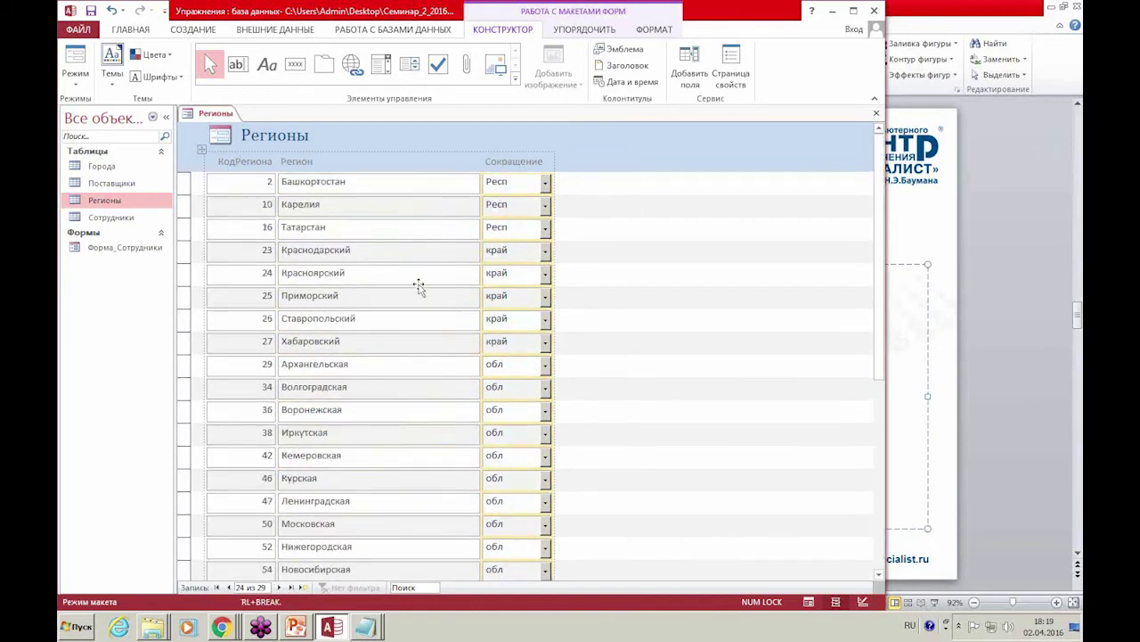
Format the КодРегиона, Регион and Сокращение column headings with dark blue bold text.
{"action": "left_click", "coordinate": [255, 165]}
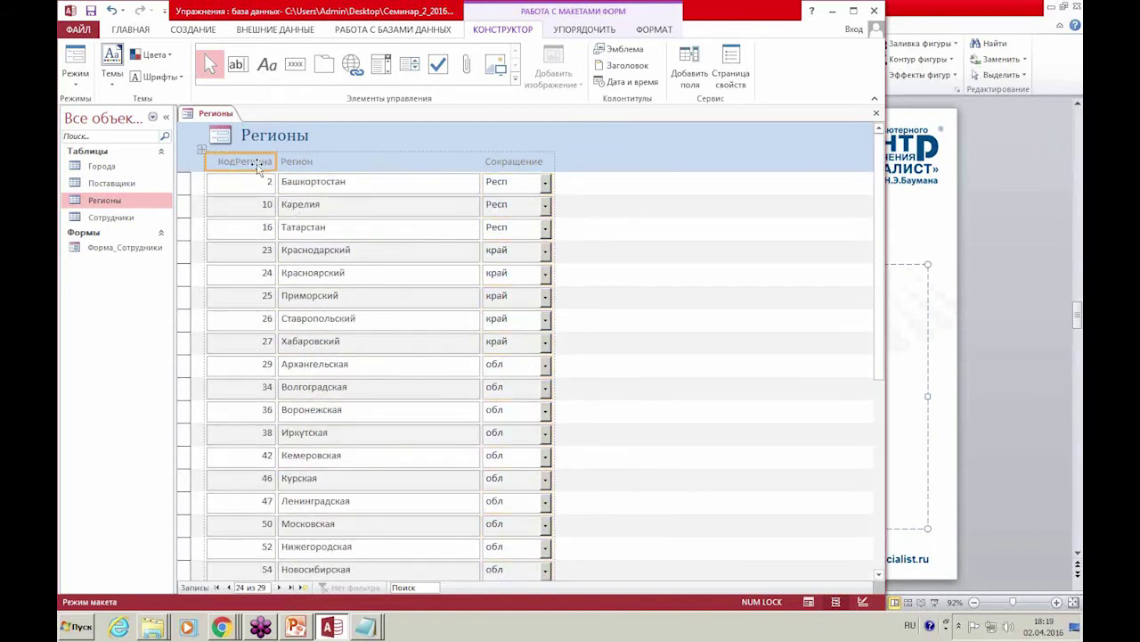
{"action": "left_click", "coordinate": [327, 163], "text": "shift"}
{"action": "left_click", "coordinate": [506, 166], "text": "shift"}
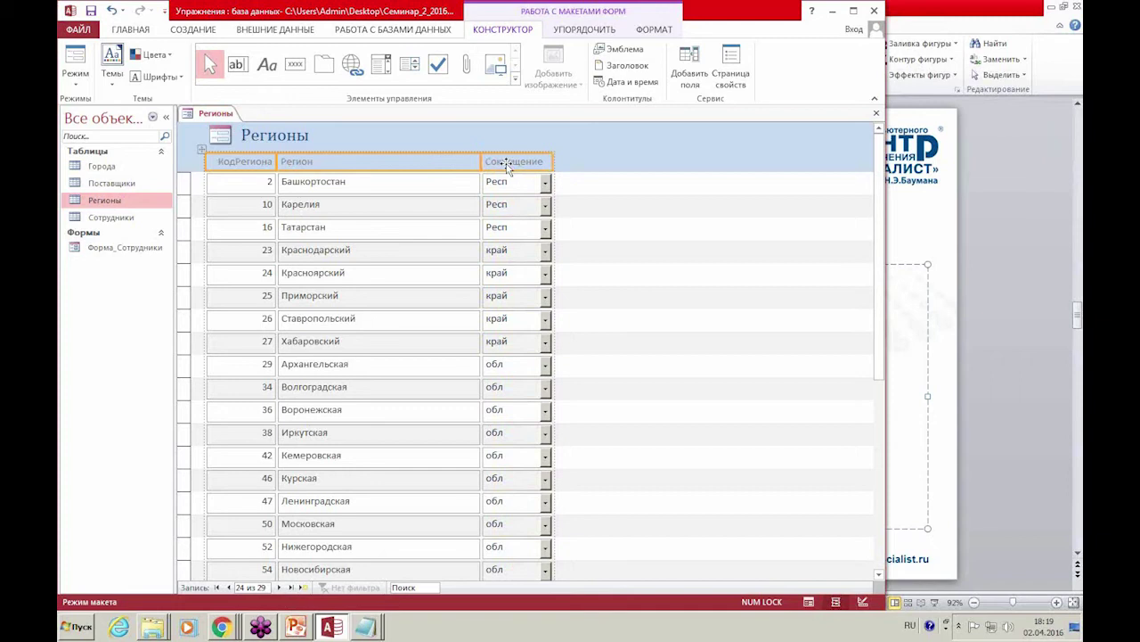
{"action": "left_click", "coordinate": [654, 29]}
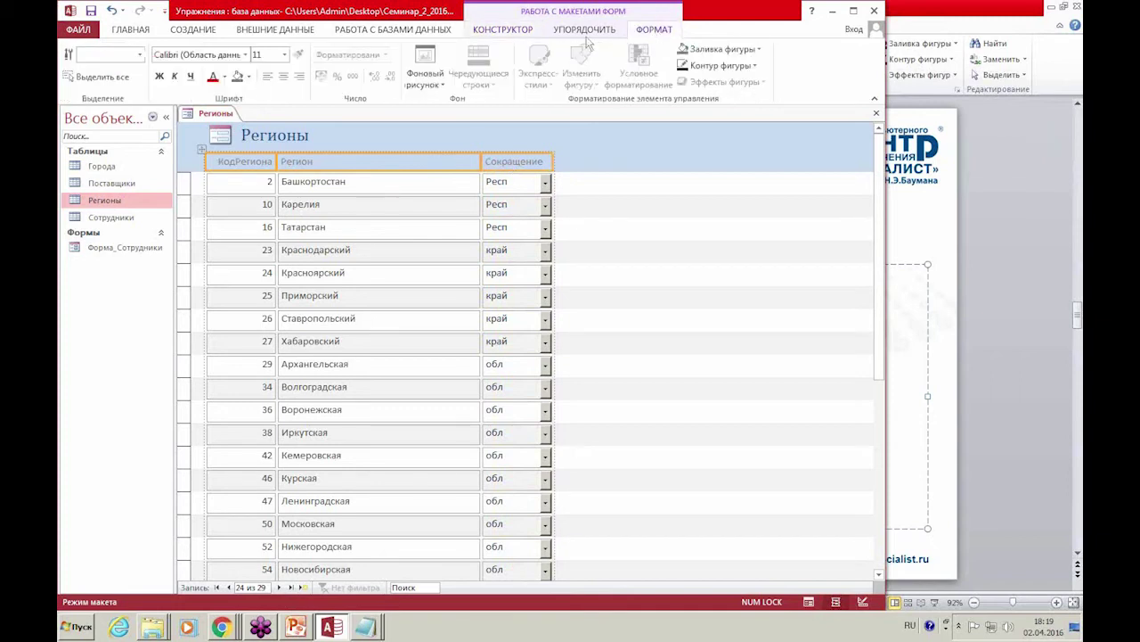
{"action": "left_click", "coordinate": [224, 77]}
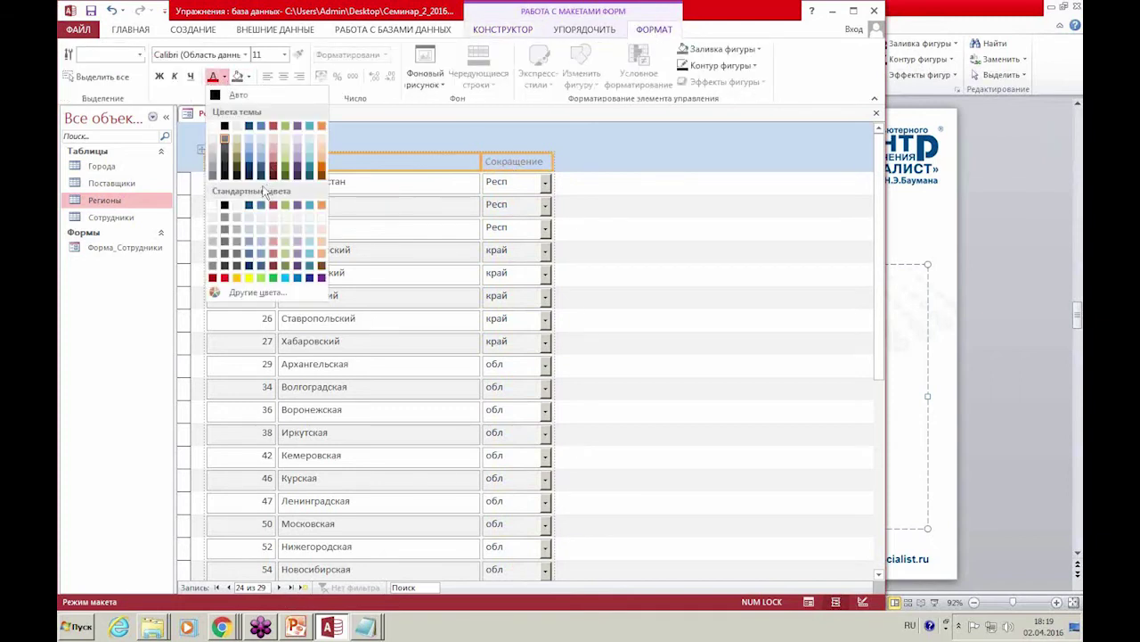
{"action": "left_click", "coordinate": [246, 174]}
{"action": "left_click", "coordinate": [159, 77]}
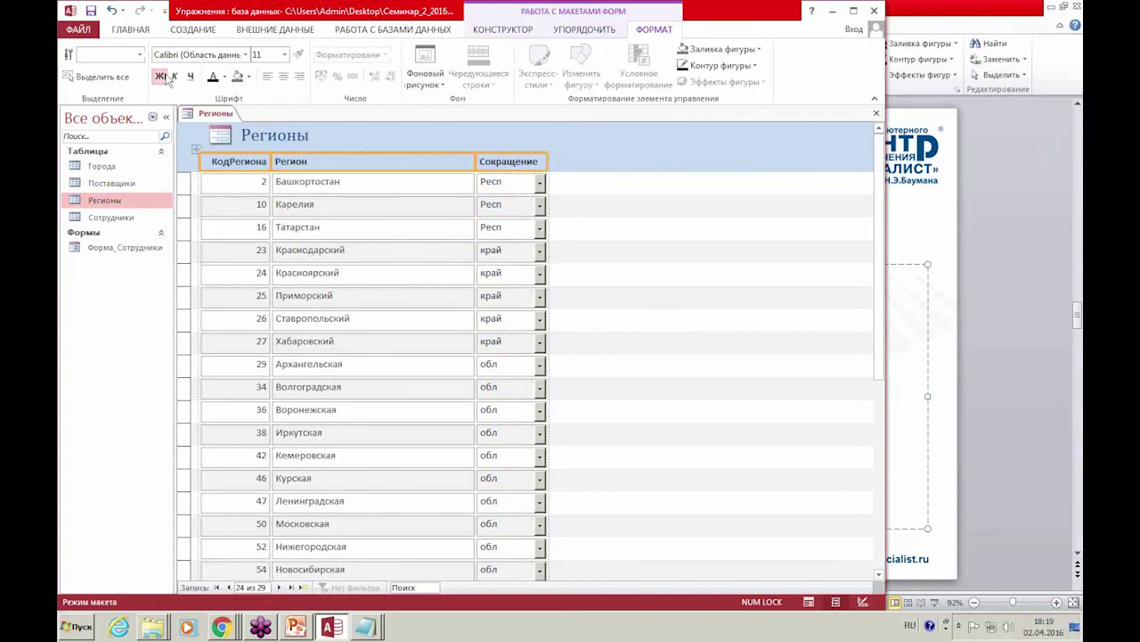
Change the form title to Форма "Регионы" and shorten the title box to about the table's width.
{"action": "left_click", "coordinate": [264, 139]}
{"action": "type", "text": "Форма \""}
{"action": "key", "text": "End"}
{"action": "type", "text": "\""}
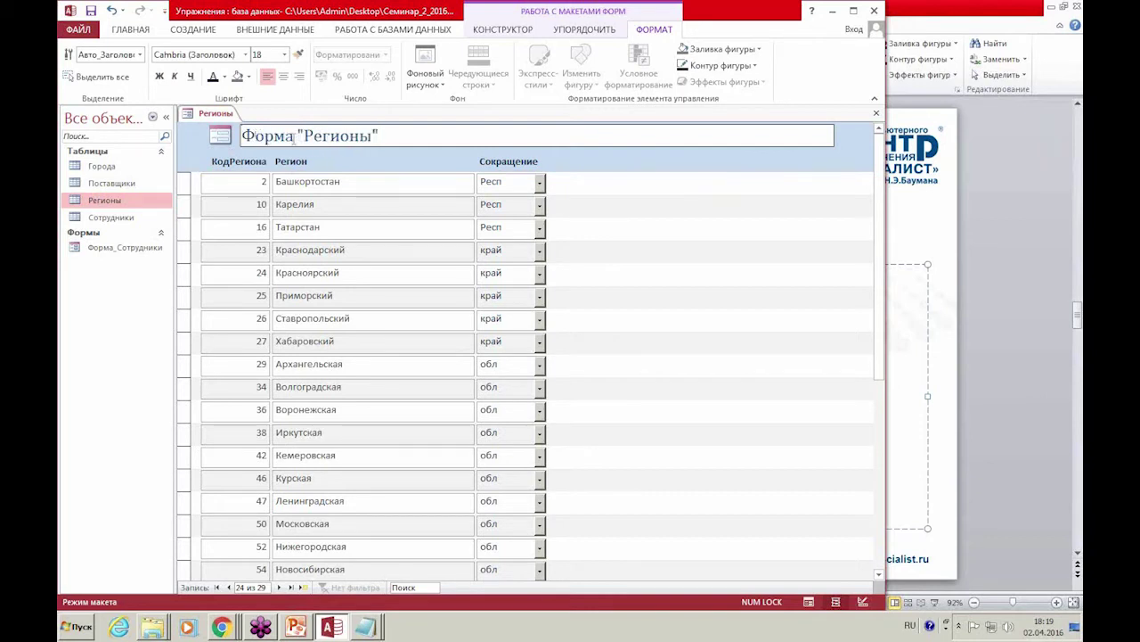
{"action": "left_click", "coordinate": [831, 138]}
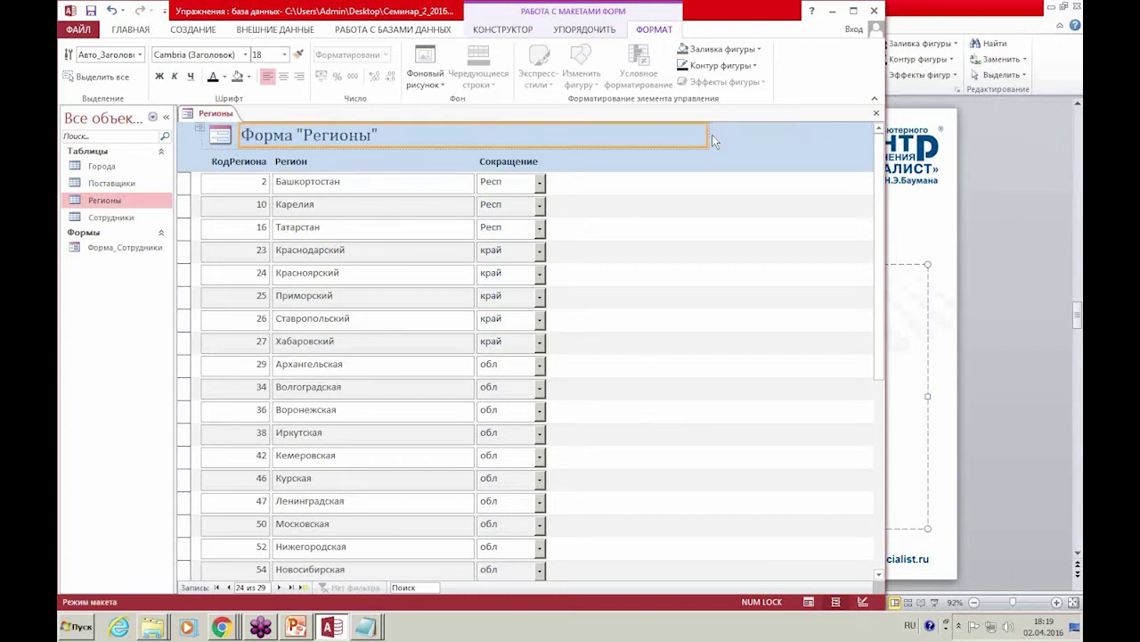
{"action": "left_click_drag", "start_coordinate": [712, 135], "coordinate": [576, 135]}
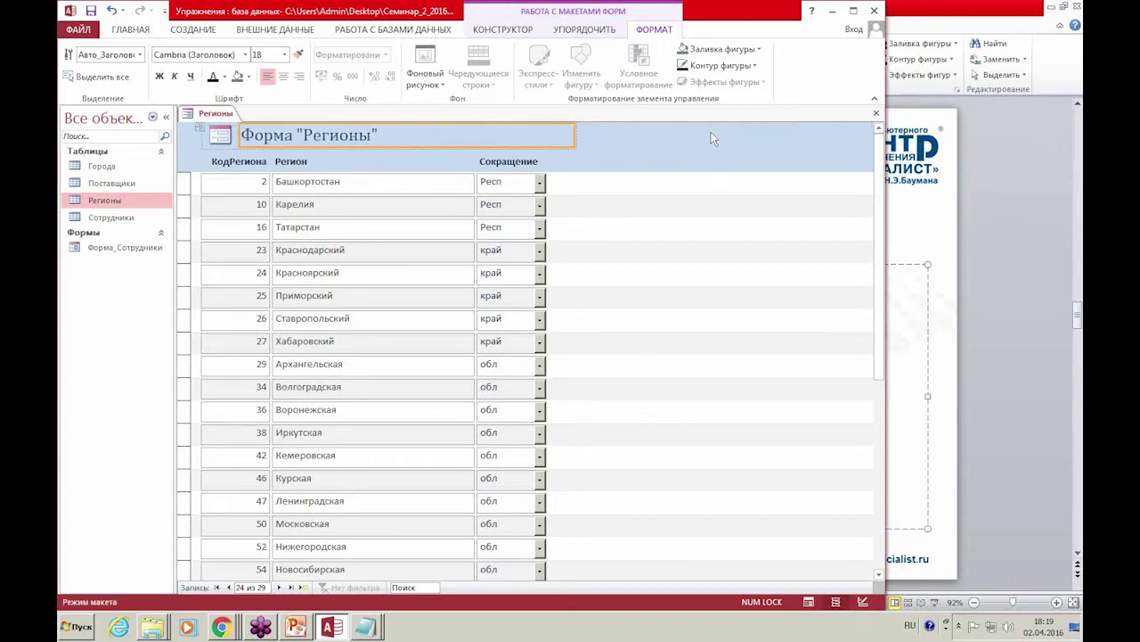
Close the form, saving it under the name Форма_Регионы, and select it among the database forms.
{"action": "left_click", "coordinate": [874, 114]}
{"action": "left_click", "coordinate": [517, 342]}
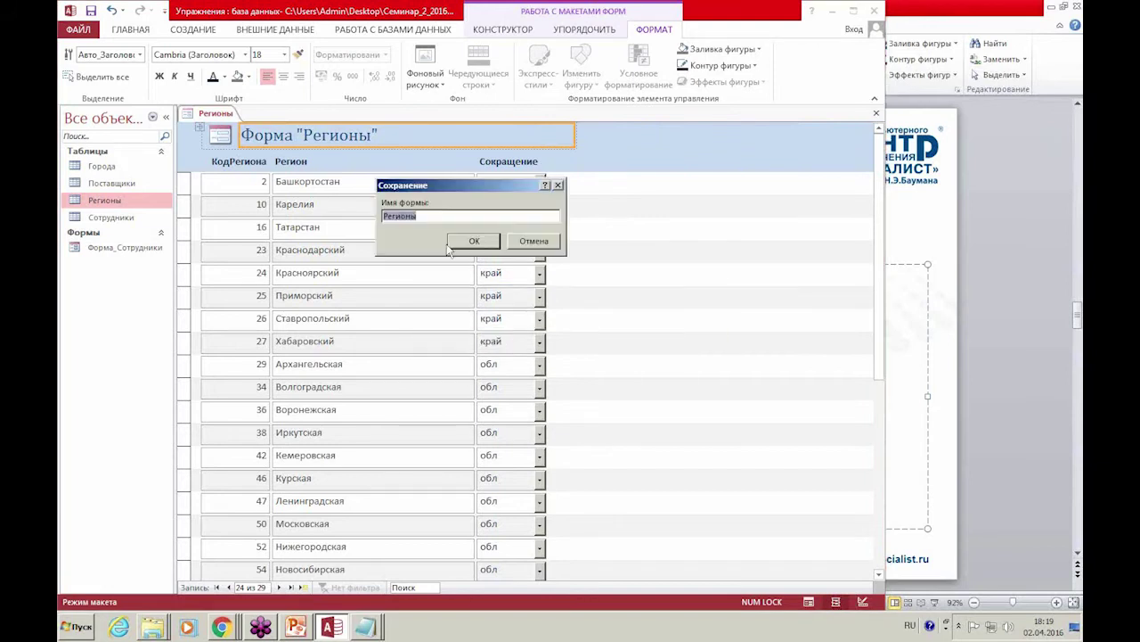
{"action": "left_click", "coordinate": [384, 216]}
{"action": "type", "text": "Форма_"}
{"action": "key", "text": "Return"}
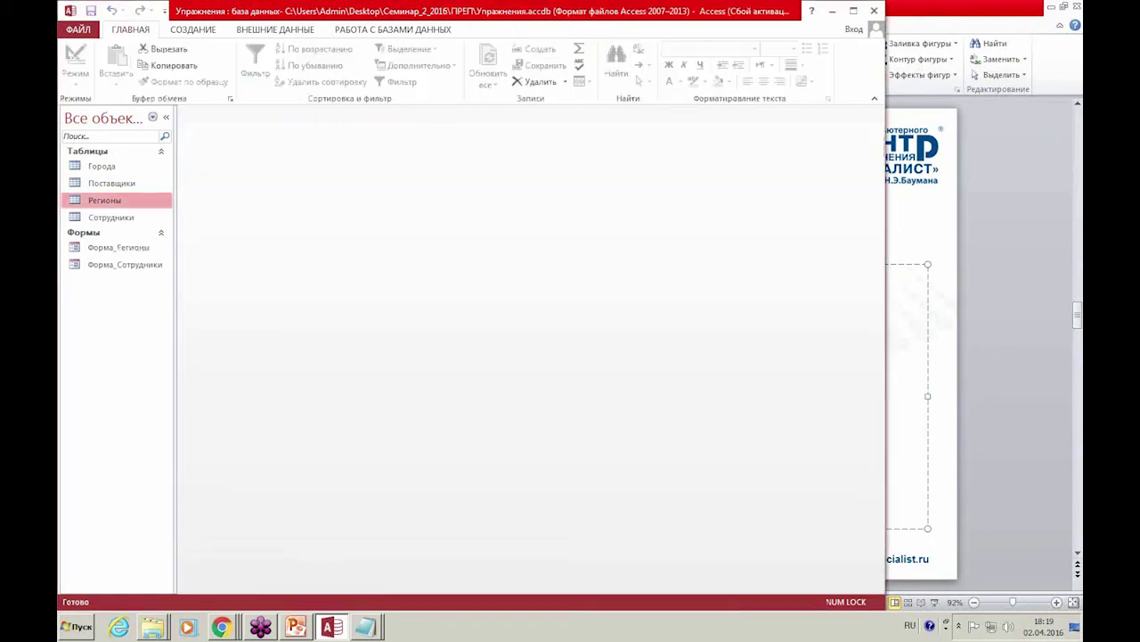
{"action": "left_click", "coordinate": [134, 253]}
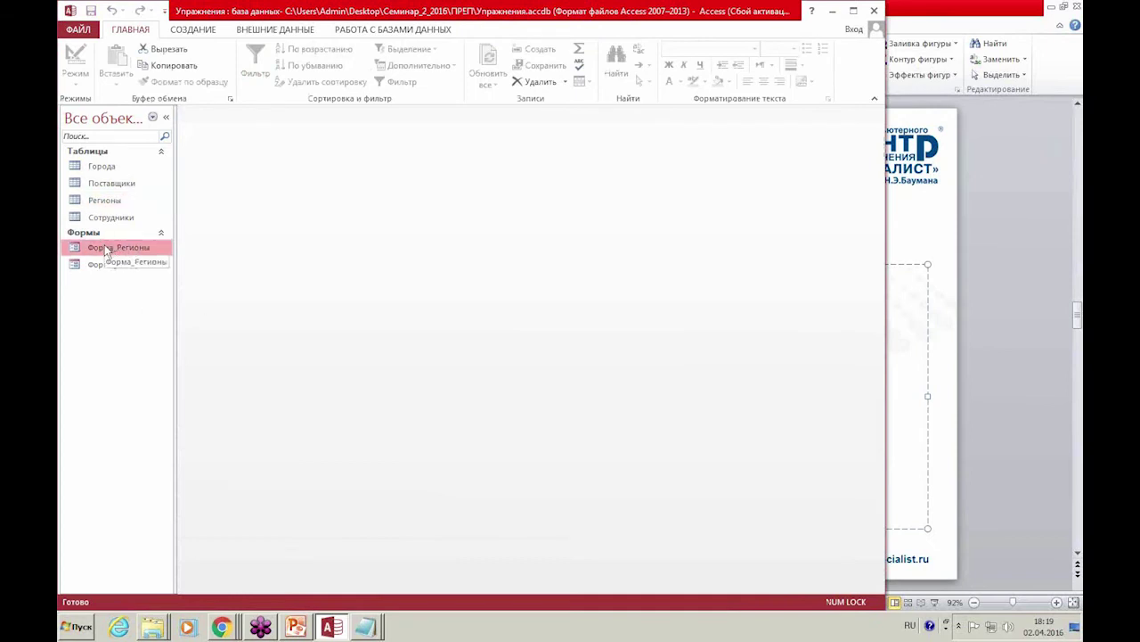
Open Форма_Регионы and pick Респ, followed by край, from the Сокращение drop-down list of the Приморский record.
{"action": "double_click", "coordinate": [104, 244]}
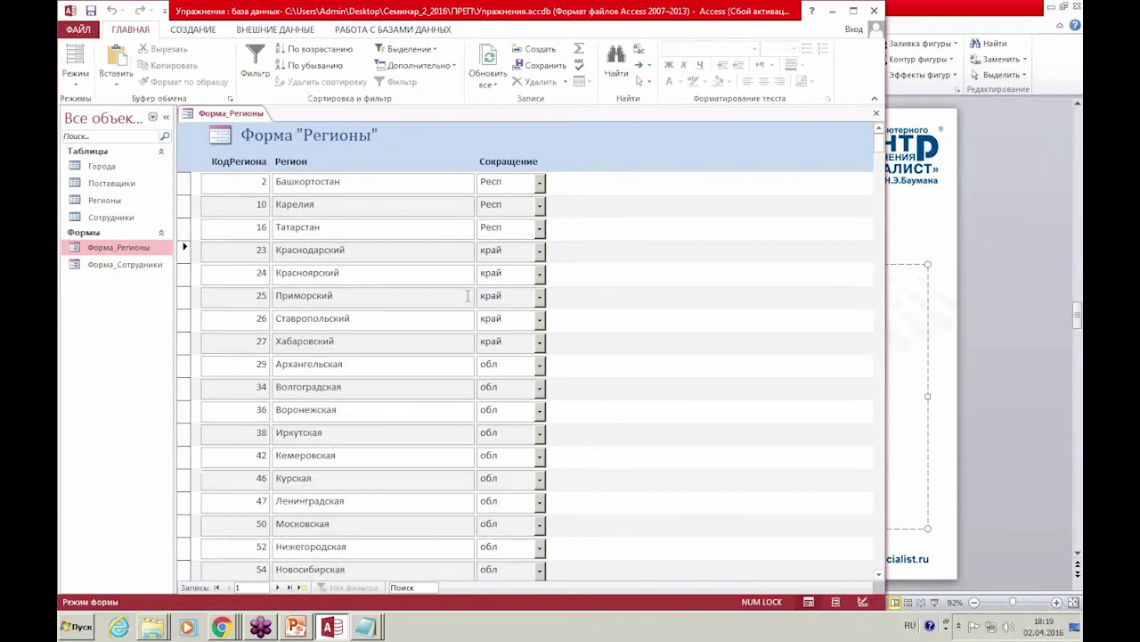
{"action": "left_click", "coordinate": [540, 297]}
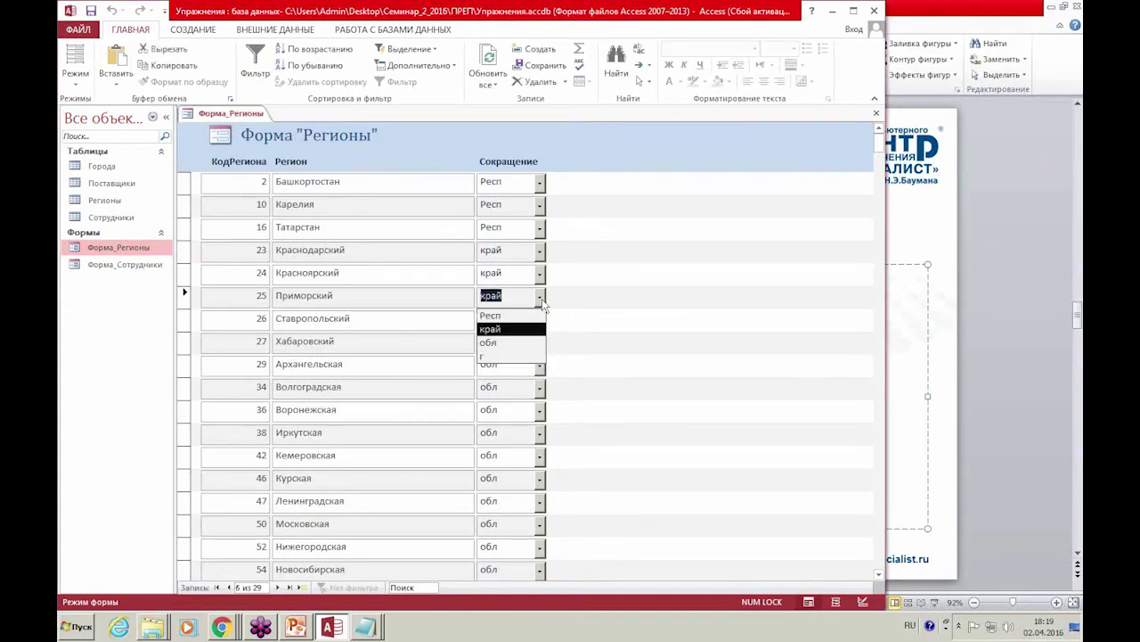
{"action": "left_click", "coordinate": [490, 316]}
{"action": "left_click", "coordinate": [540, 296]}
{"action": "left_click", "coordinate": [523, 329]}
Try to enter the unlisted value ываыв as the Сокращение of the Приморский record and discard the entry.
{"action": "type", "text": "округ"}
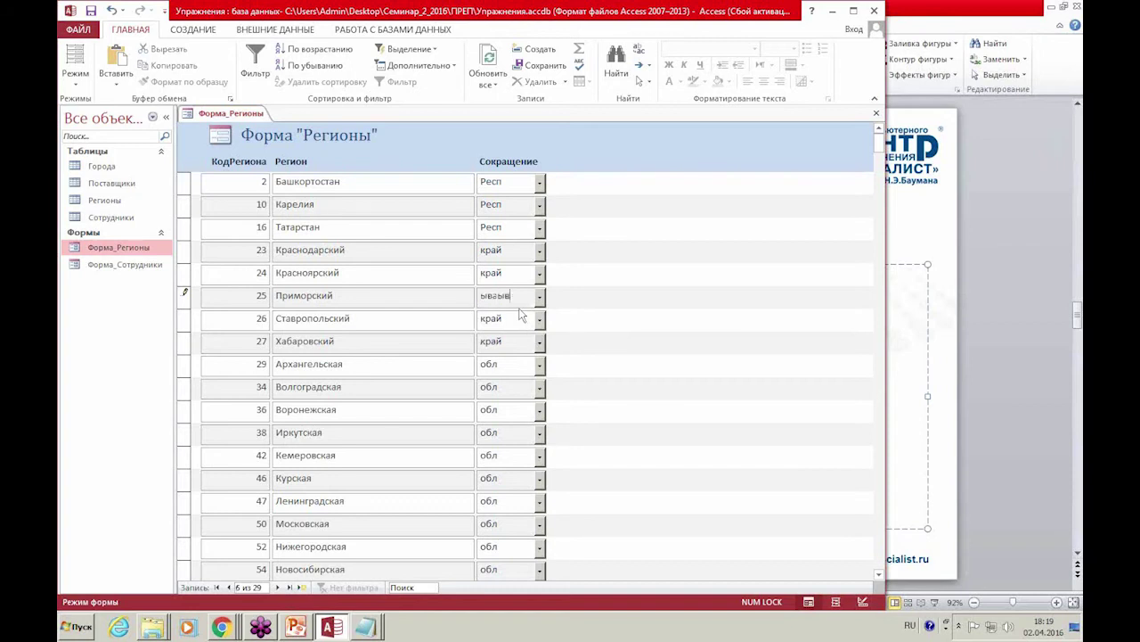
{"action": "key", "text": "Return"}
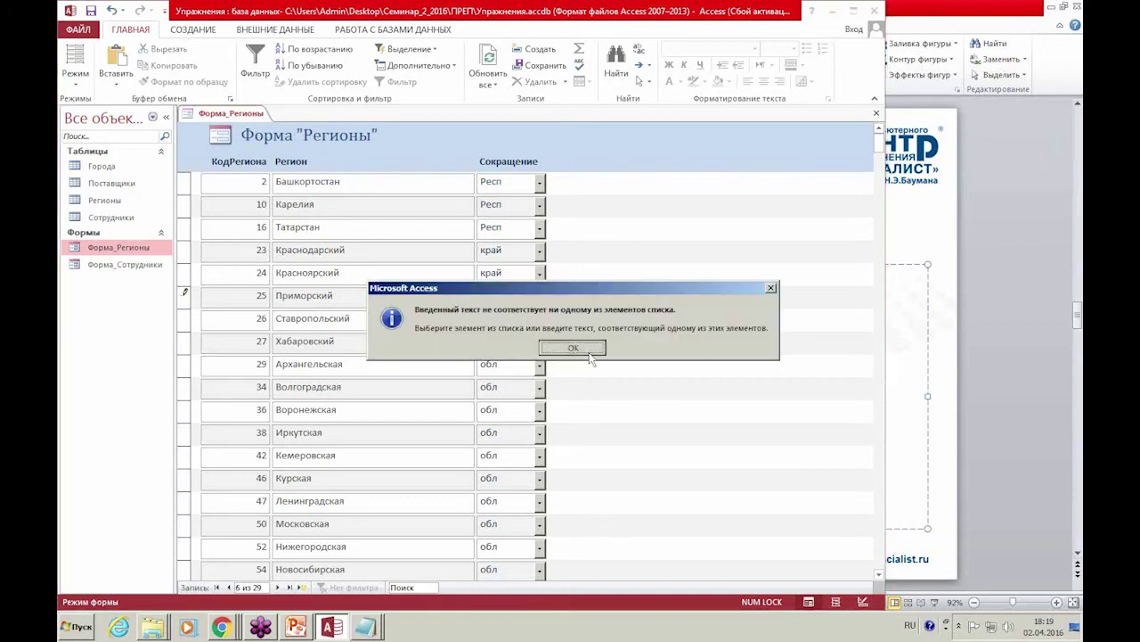
{"action": "left_click", "coordinate": [579, 348]}
{"action": "key", "text": "Escape"}
{"action": "key", "text": "Escape"}
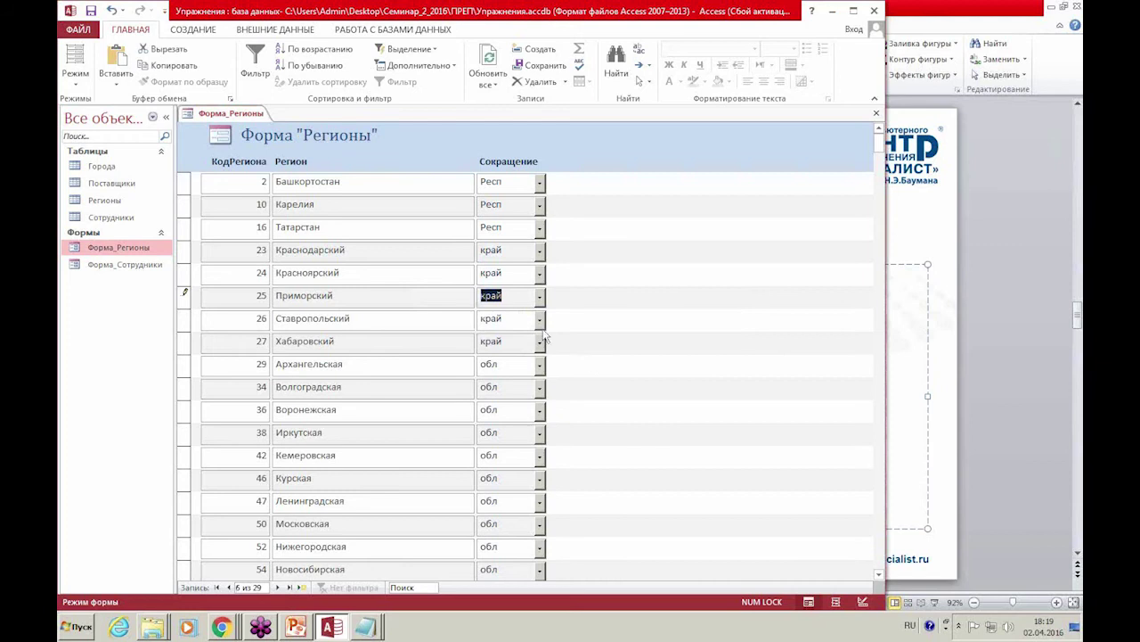
{"action": "left_click", "coordinate": [514, 319]}
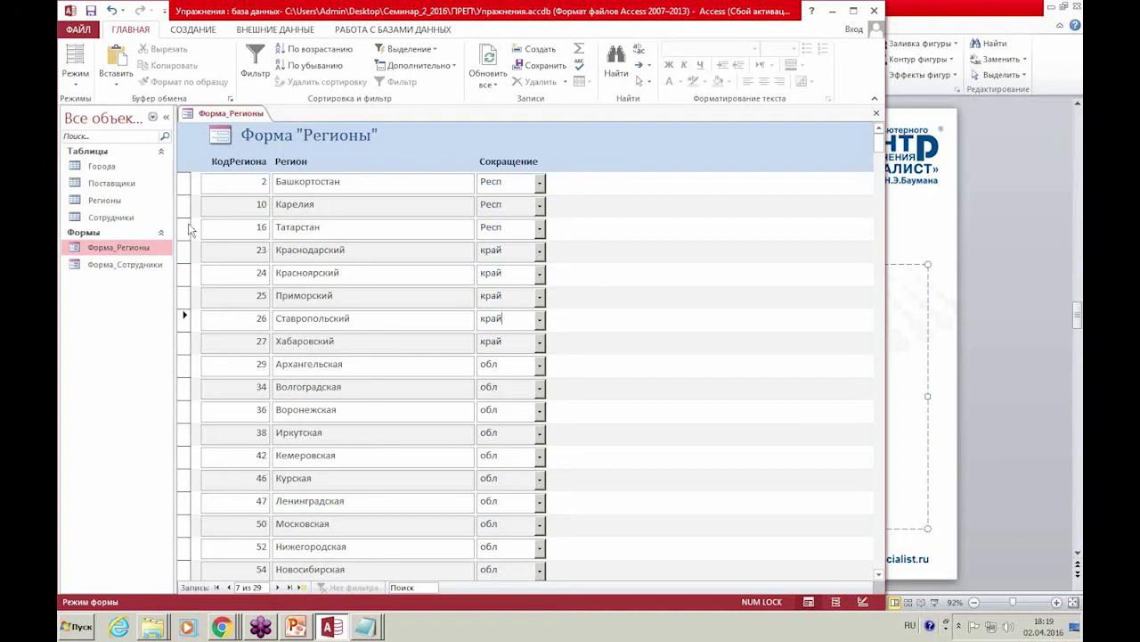
Set the Сокращение of the Москва record near the end of the form to Респ.
{"action": "left_click", "coordinate": [392, 282]}
{"action": "scroll", "coordinate": [511, 299], "scroll_direction": "down", "scroll_amount": 5}
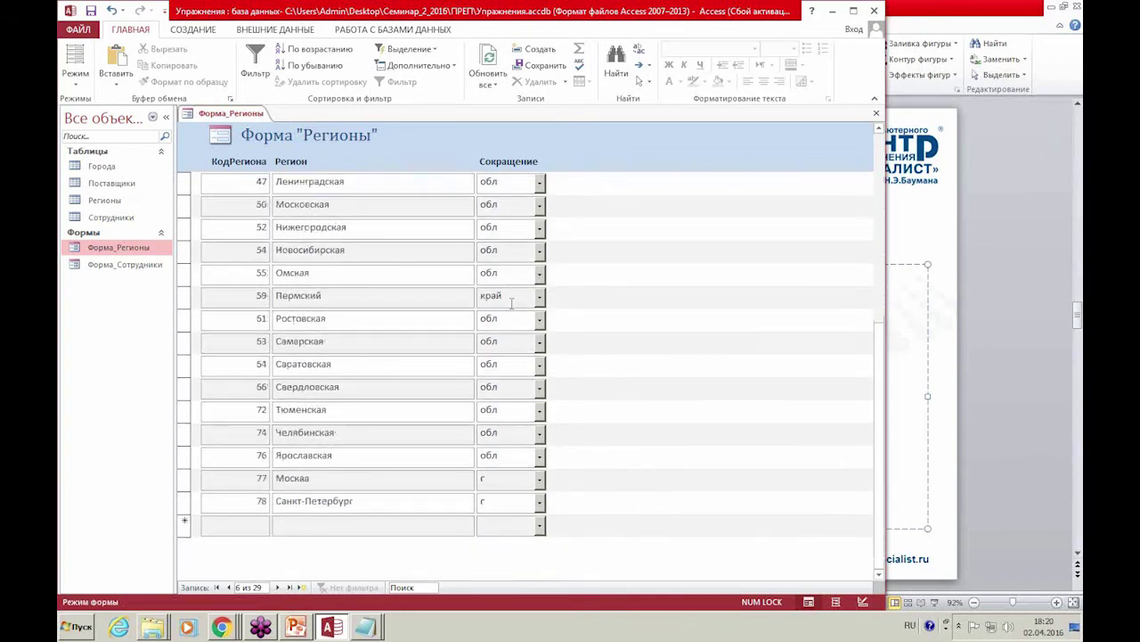
{"action": "left_click", "coordinate": [504, 342]}
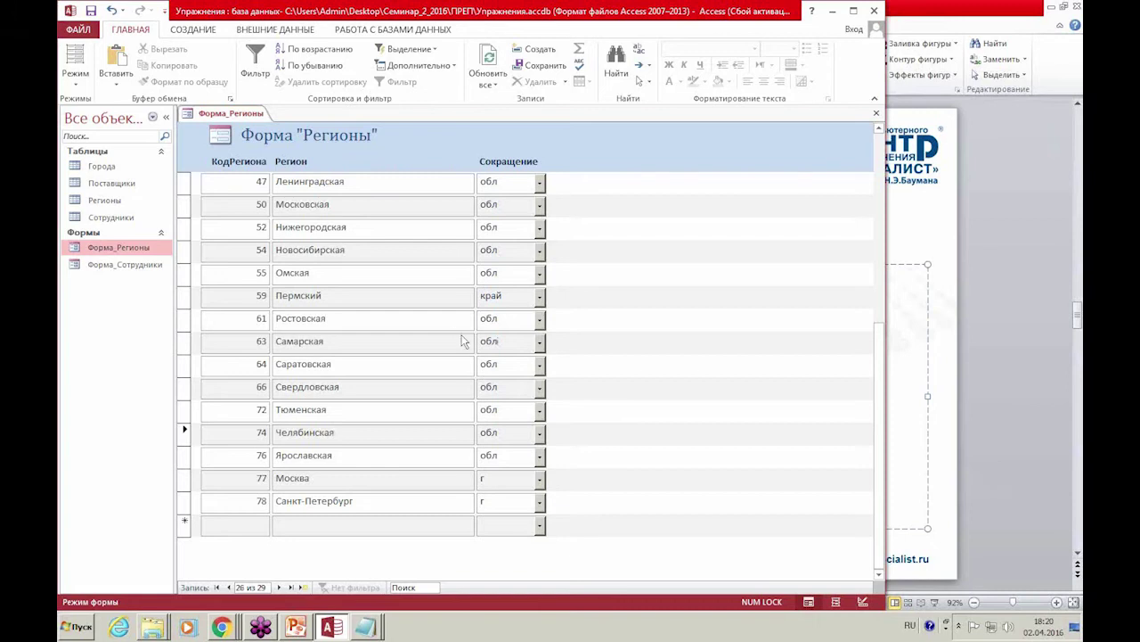
{"action": "left_click", "coordinate": [539, 479]}
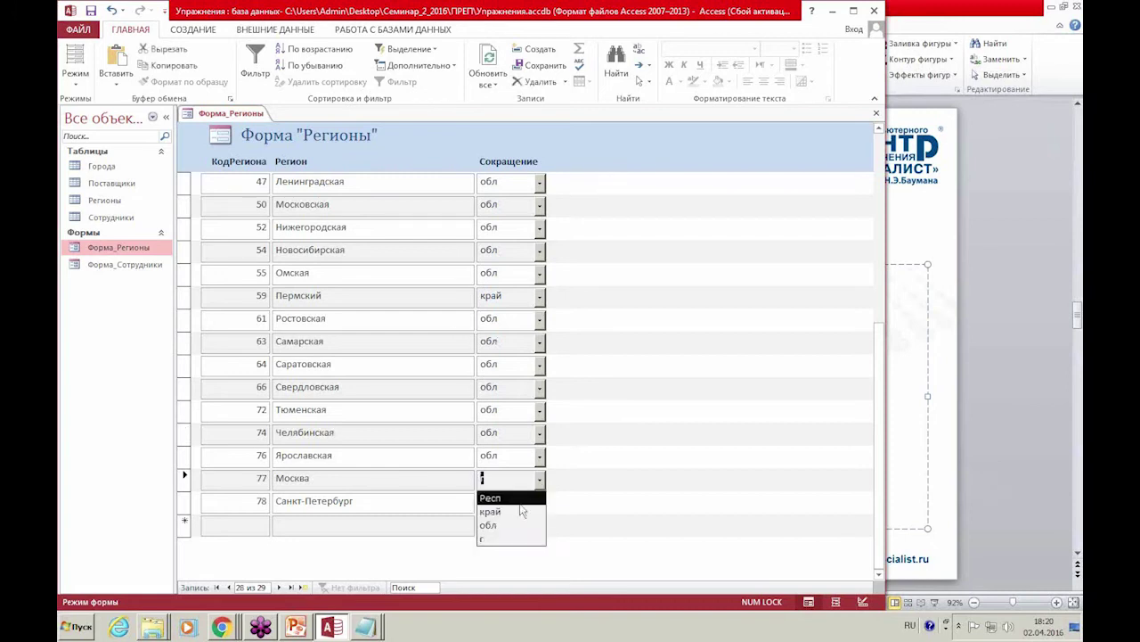
{"action": "left_click", "coordinate": [513, 499]}
{"action": "left_click", "coordinate": [513, 501]}
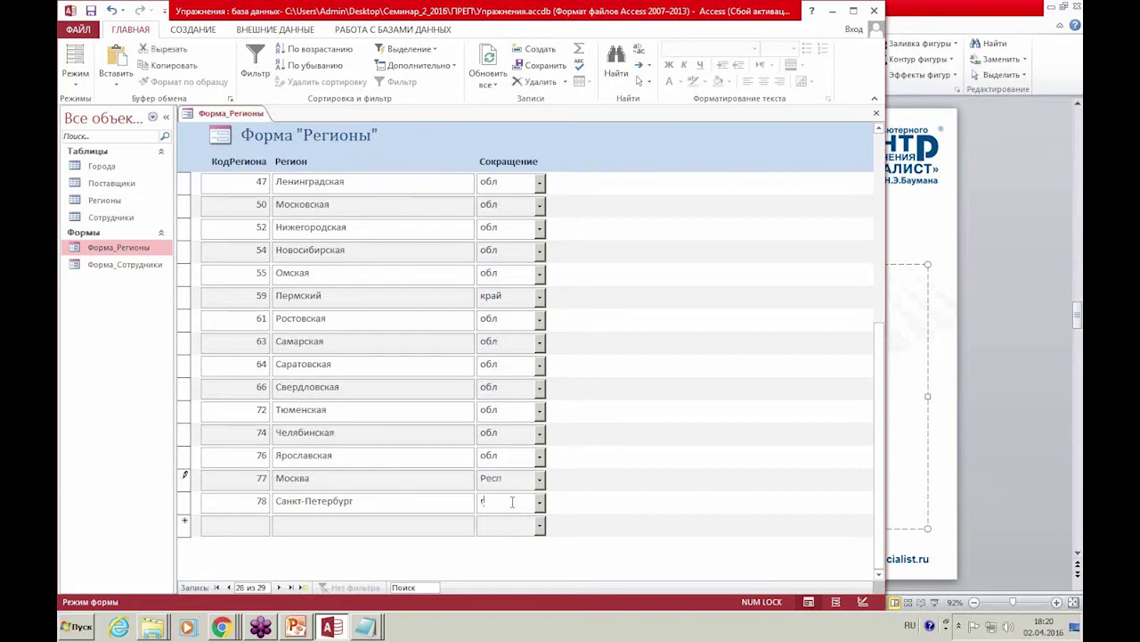
Close Форма_Регионы and reopen it to check the Сокращение saved for Москва.
{"action": "left_click", "coordinate": [877, 114]}
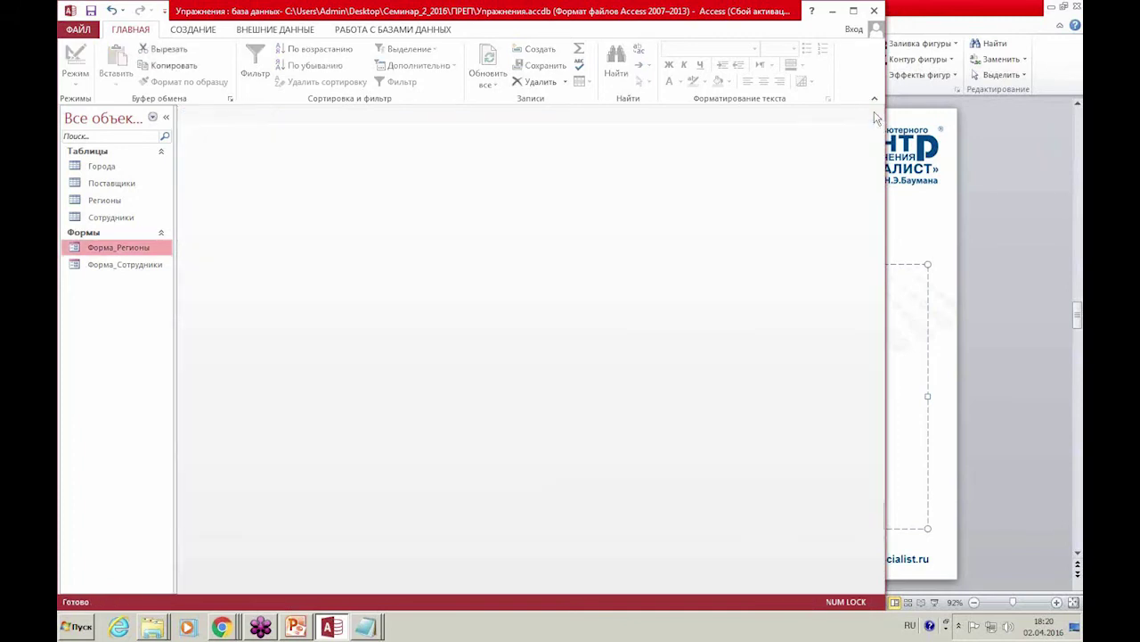
{"action": "double_click", "coordinate": [152, 255]}
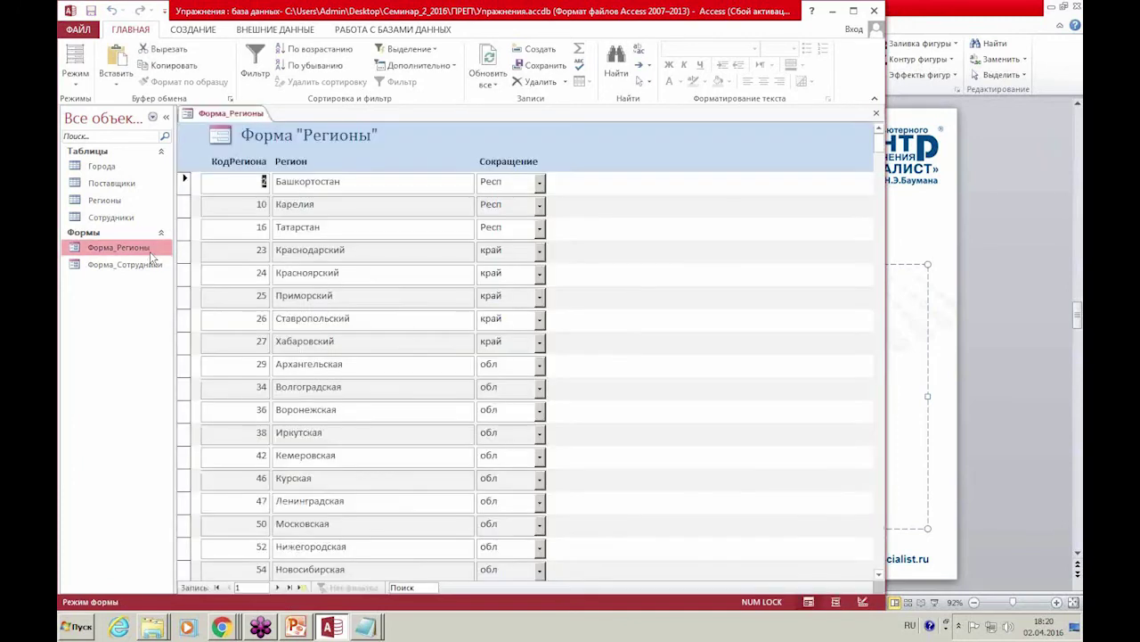
Set the Сокращение of the Москва record in Форма_Регионы to г and close the form.
{"action": "left_click", "coordinate": [290, 587]}
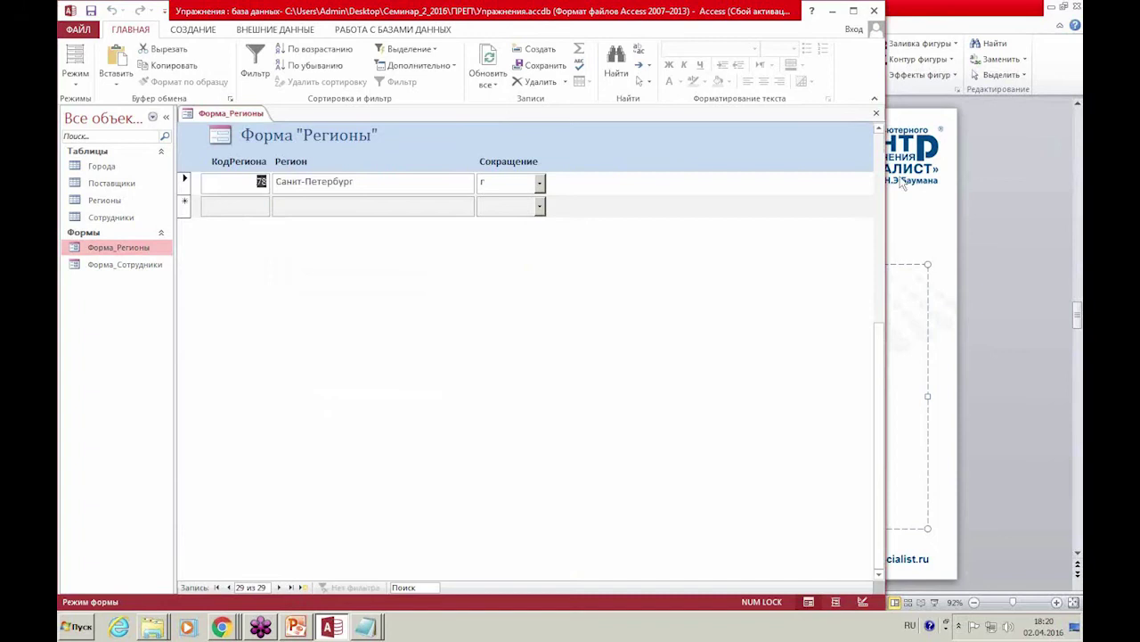
{"action": "left_click", "coordinate": [880, 129]}
{"action": "left_click", "coordinate": [509, 277]}
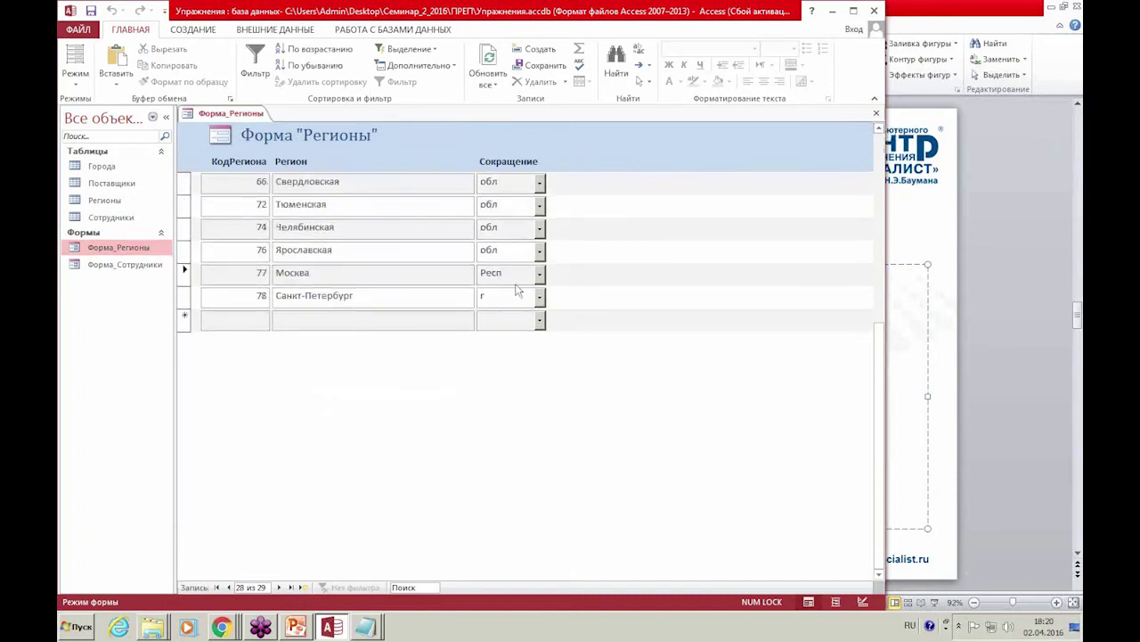
{"action": "left_click", "coordinate": [539, 274]}
{"action": "left_click", "coordinate": [499, 335]}
{"action": "key", "text": "Tab"}
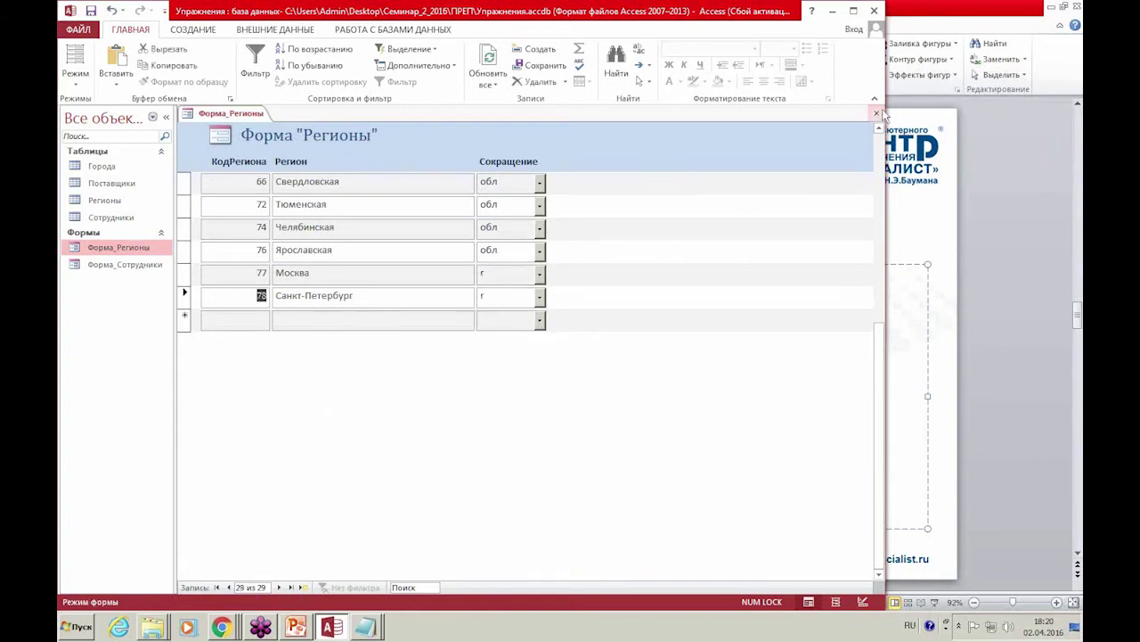
{"action": "left_click", "coordinate": [878, 113]}
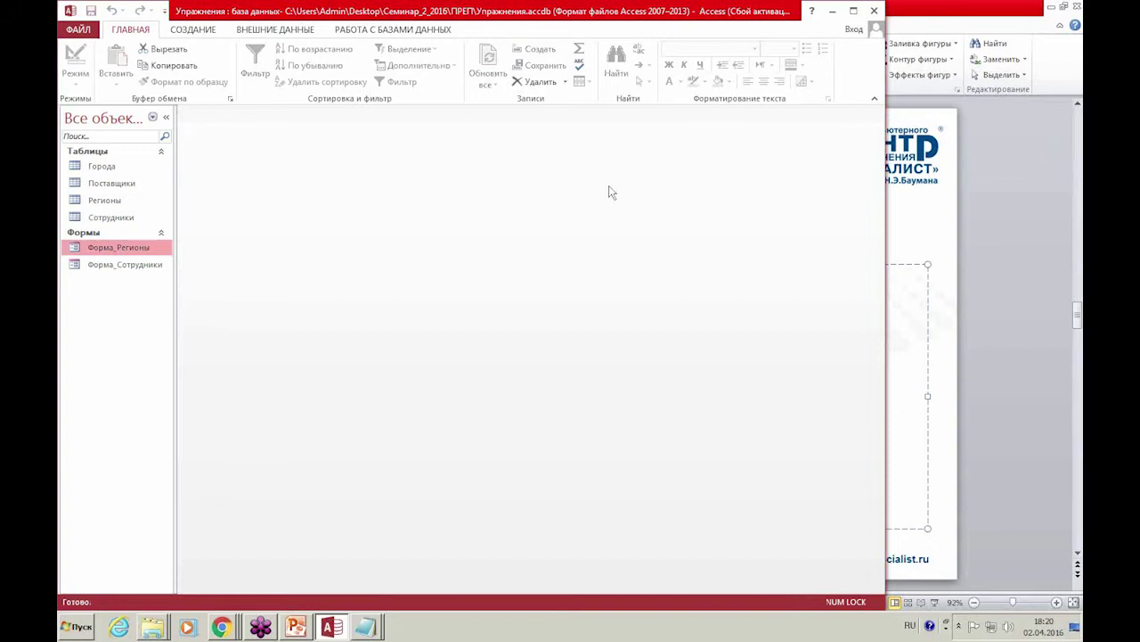
Open the Города table, look through its city records and close the table.
{"action": "double_click", "coordinate": [116, 164]}
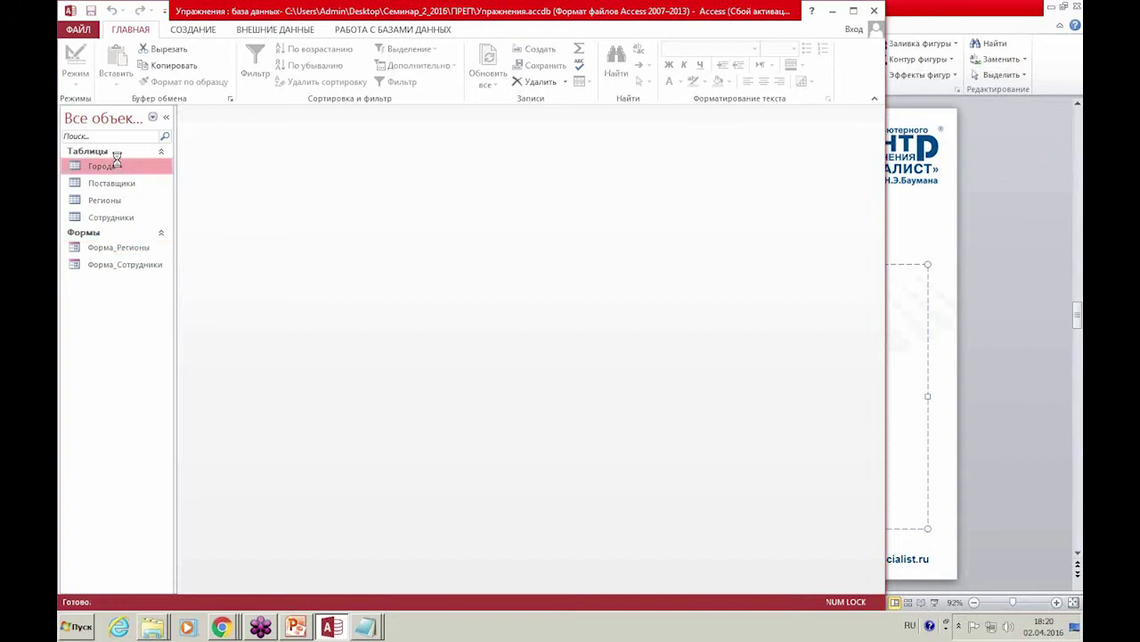
{"action": "left_click", "coordinate": [344, 214]}
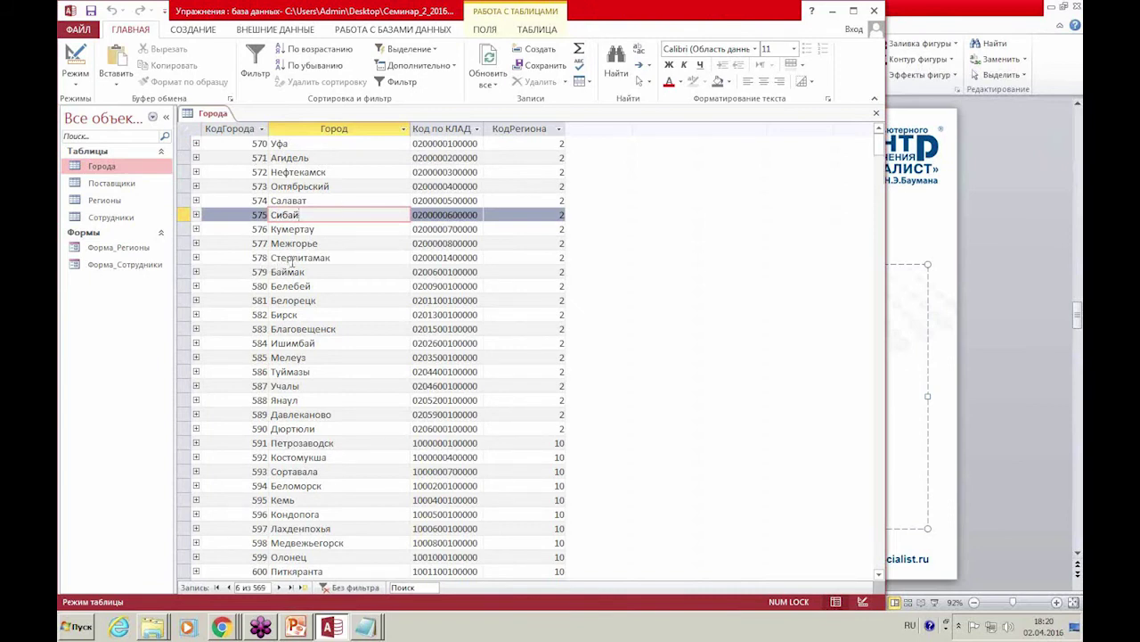
{"action": "left_click", "coordinate": [294, 272]}
{"action": "left_click", "coordinate": [323, 289]}
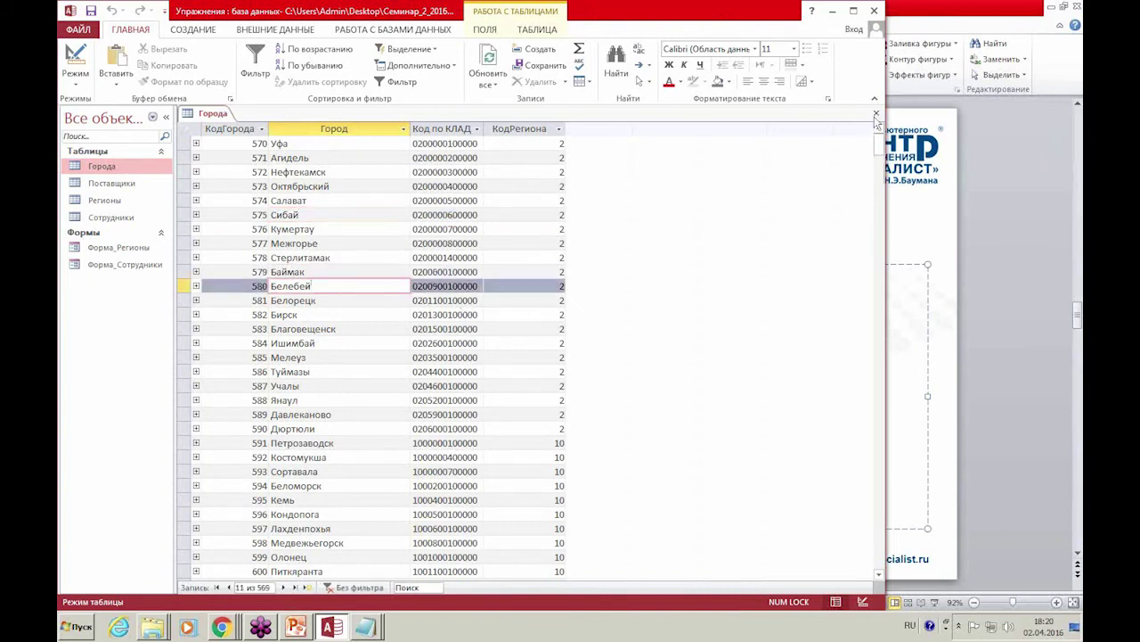
{"action": "left_click", "coordinate": [876, 115]}
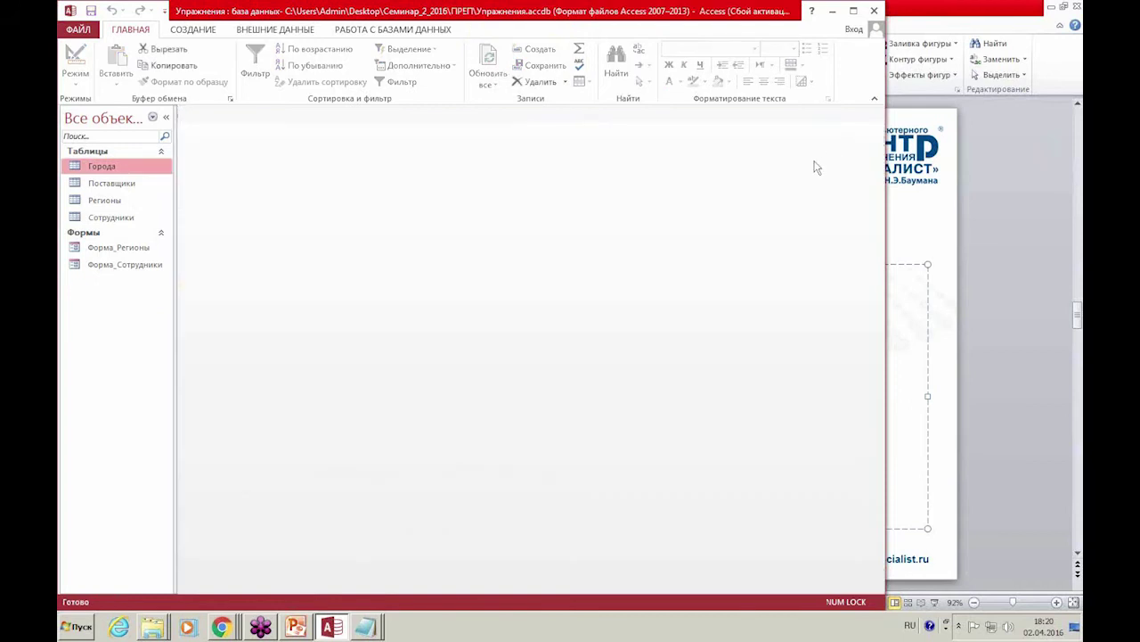
Start the form wizard based on the Города table and include all of its fields.
{"action": "left_click", "coordinate": [198, 34]}
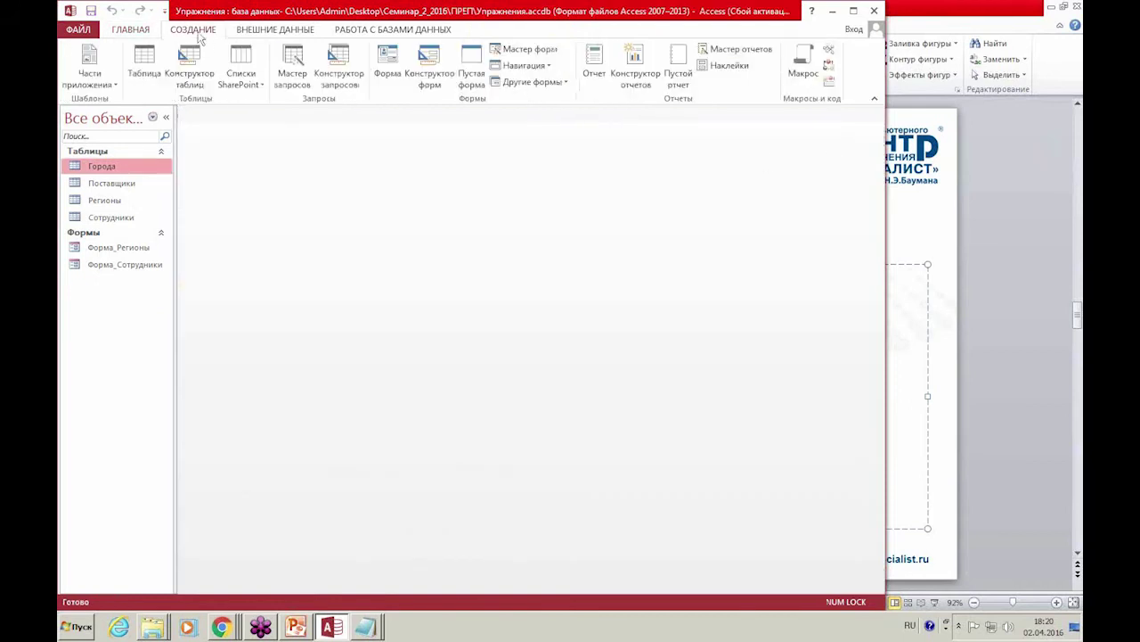
{"action": "left_click", "coordinate": [535, 54]}
{"action": "left_click", "coordinate": [500, 217]}
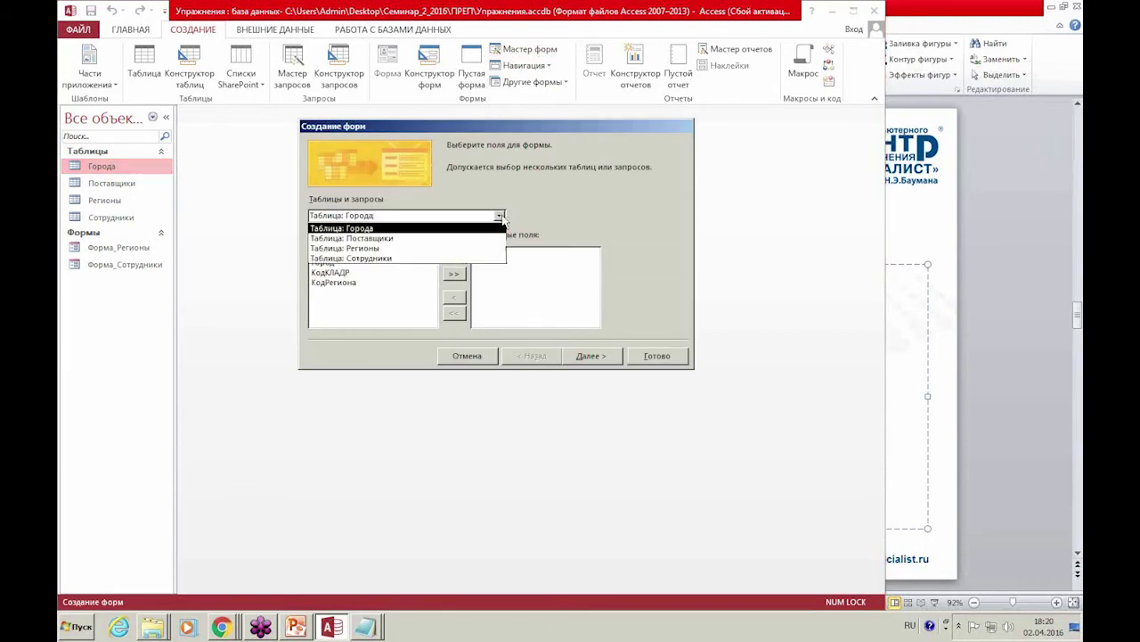
{"action": "left_click", "coordinate": [389, 228]}
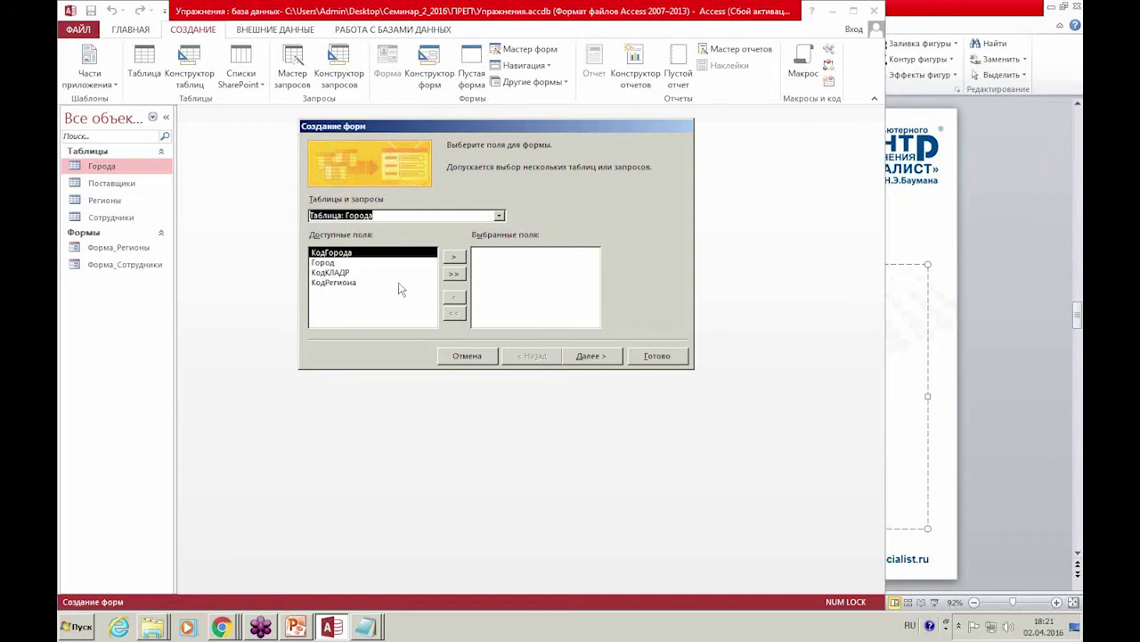
{"action": "left_click", "coordinate": [454, 274]}
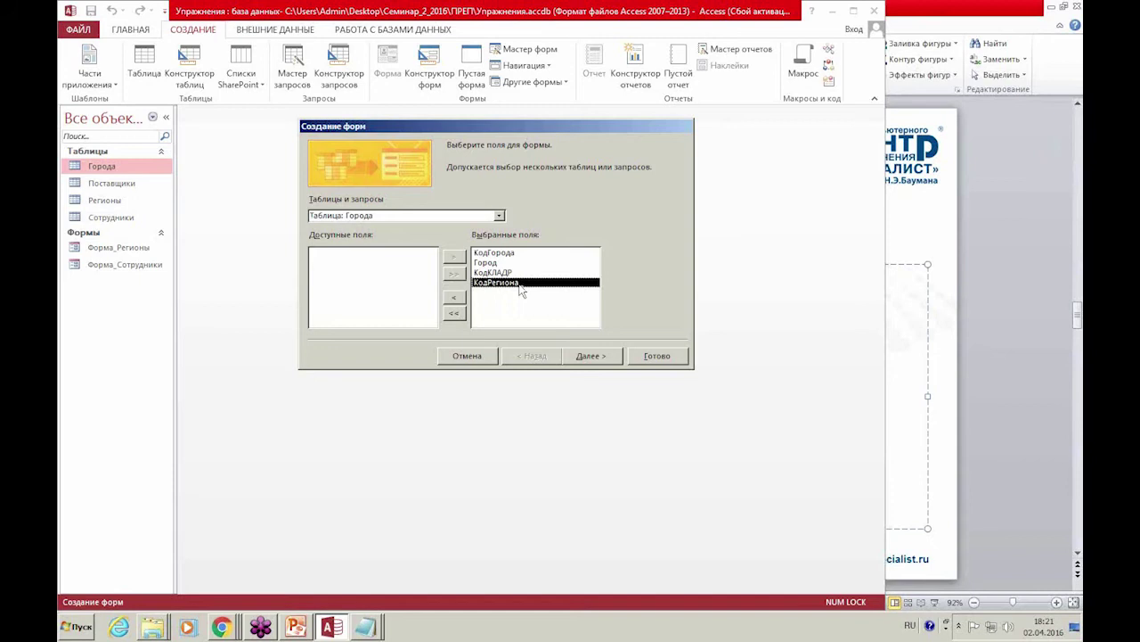
Keep the single-column layout (в один столбец), name the form Форма_Города and finish it opened for data entry.
{"action": "left_click", "coordinate": [588, 356]}
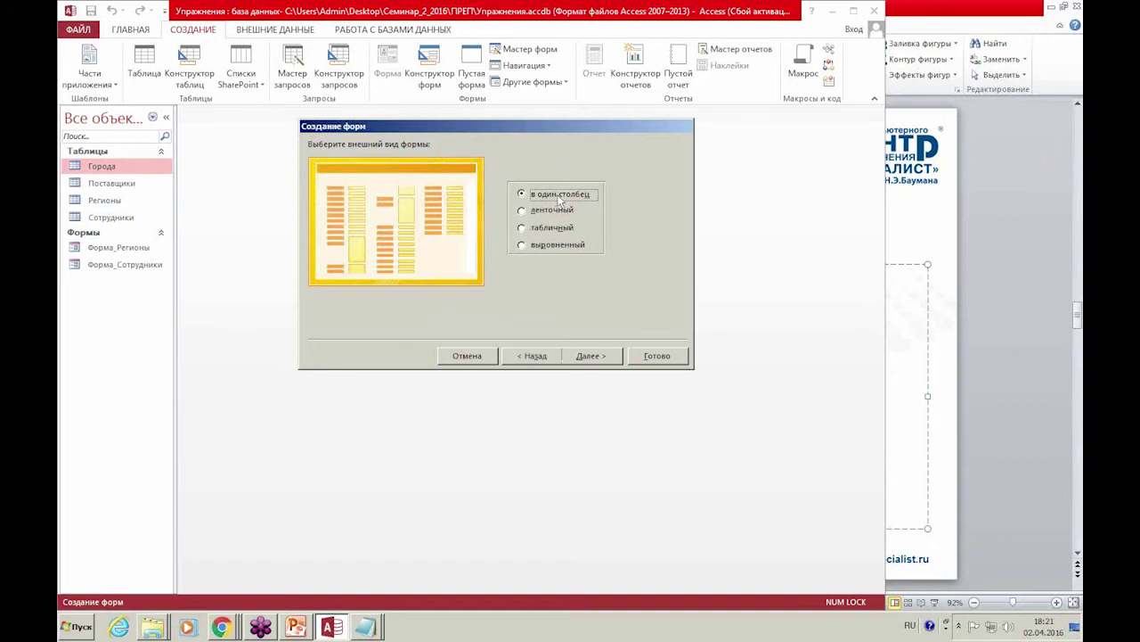
{"action": "left_click", "coordinate": [591, 355]}
{"action": "left_click", "coordinate": [466, 163]}
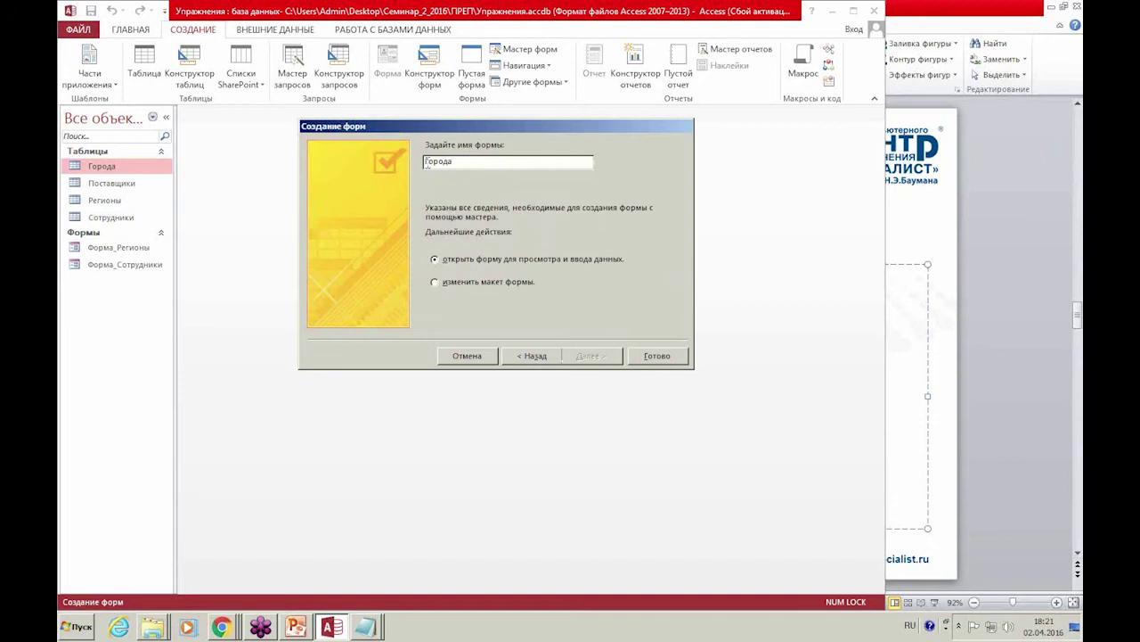
{"action": "type", "text": "Форма_"}
{"action": "left_click", "coordinate": [650, 360]}
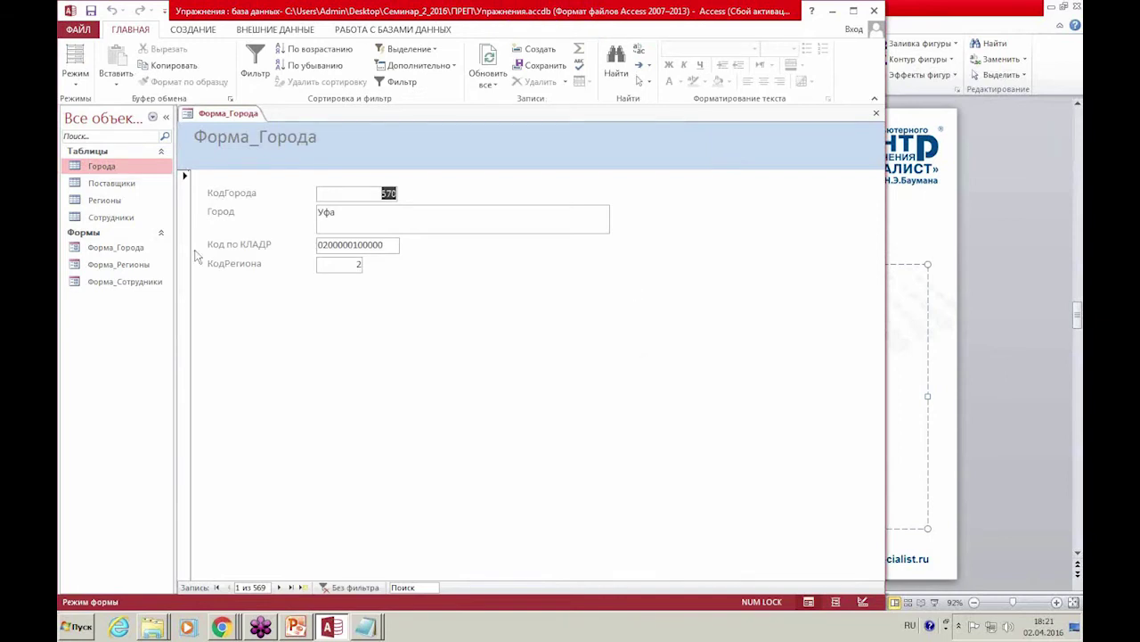
Browse Форма_Города forward to the ninth record and examine its КодРегиона field.
{"action": "left_click", "coordinate": [278, 588]}
{"action": "left_click", "coordinate": [279, 588]}
{"action": "left_click", "coordinate": [279, 588]}
{"action": "left_click", "coordinate": [279, 588]}
{"action": "left_click", "coordinate": [279, 588]}
{"action": "left_click", "coordinate": [279, 588]}
{"action": "left_click", "coordinate": [278, 588]}
{"action": "left_click", "coordinate": [279, 588]}
{"action": "left_click", "coordinate": [352, 267]}
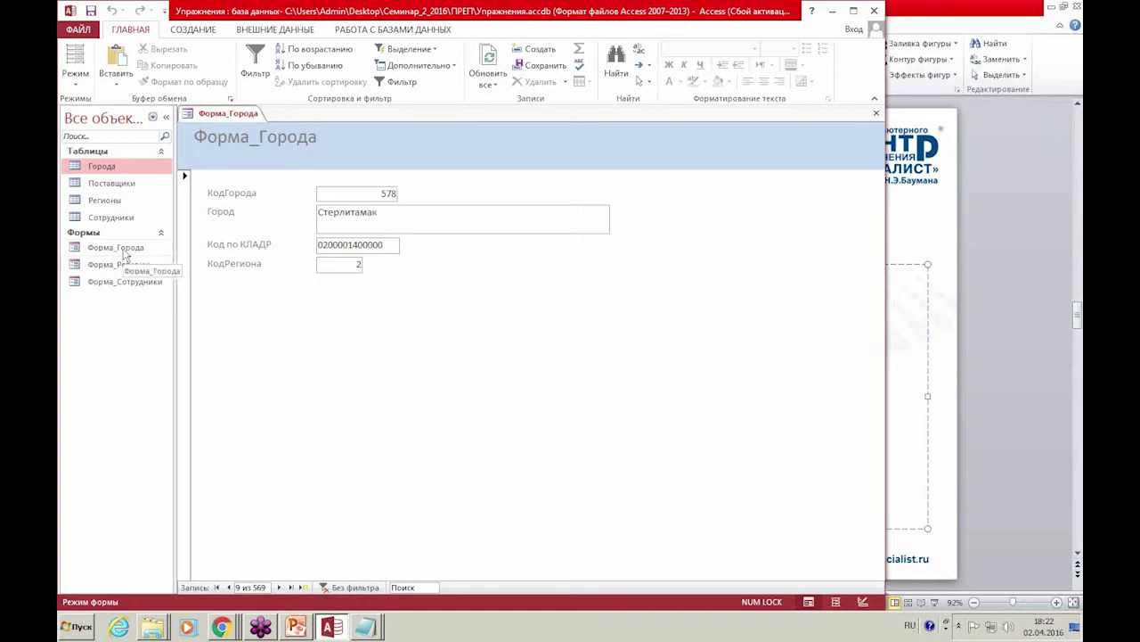
Open the Регионы table, examine which region names belong to the codes, and close the table.
{"action": "double_click", "coordinate": [114, 202]}
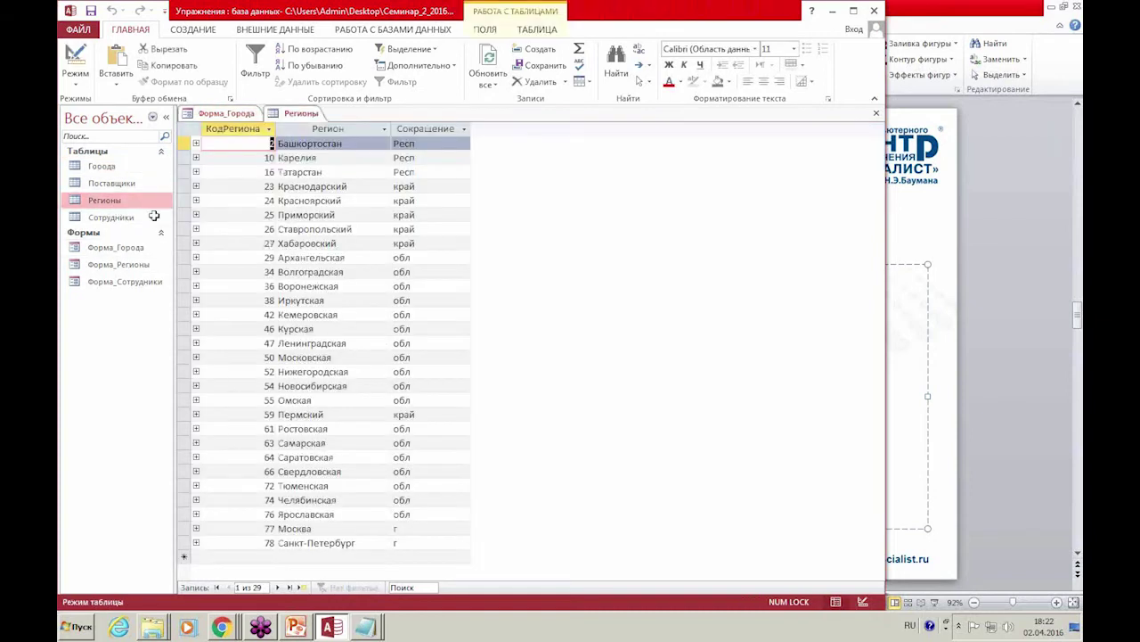
{"action": "left_click", "coordinate": [316, 143]}
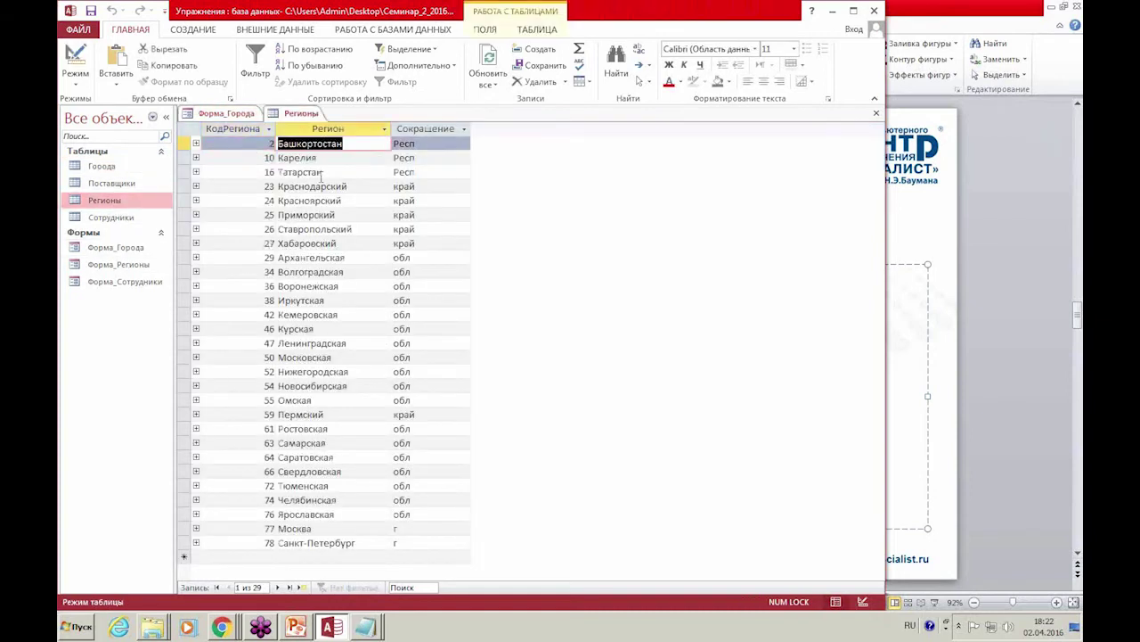
{"action": "left_click", "coordinate": [318, 178]}
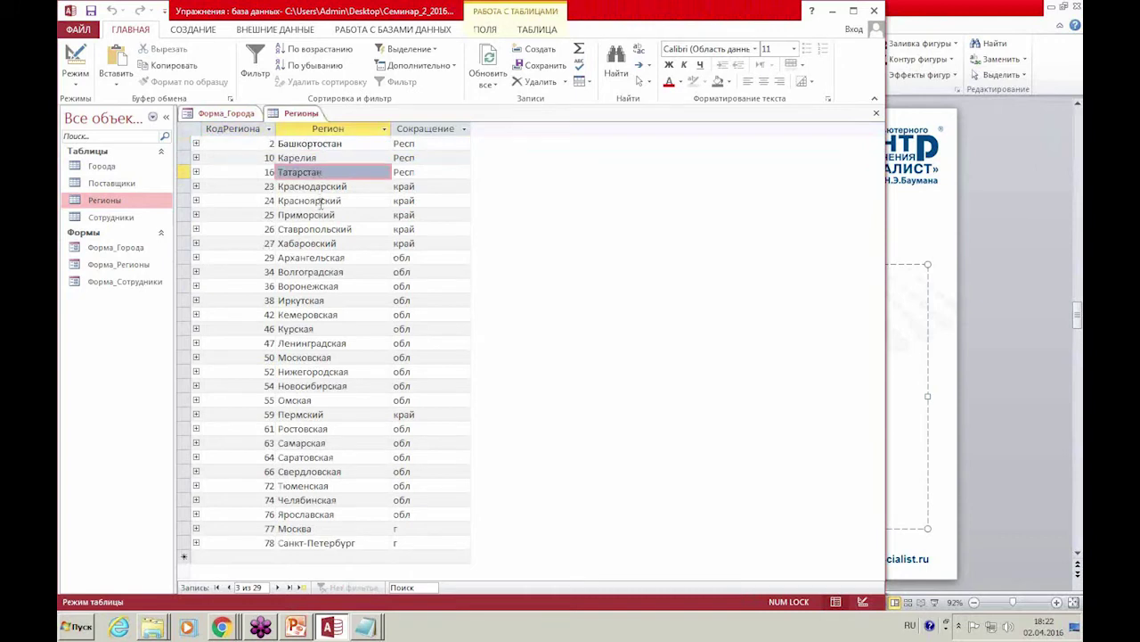
{"action": "left_click", "coordinate": [319, 200]}
{"action": "left_click", "coordinate": [876, 113]}
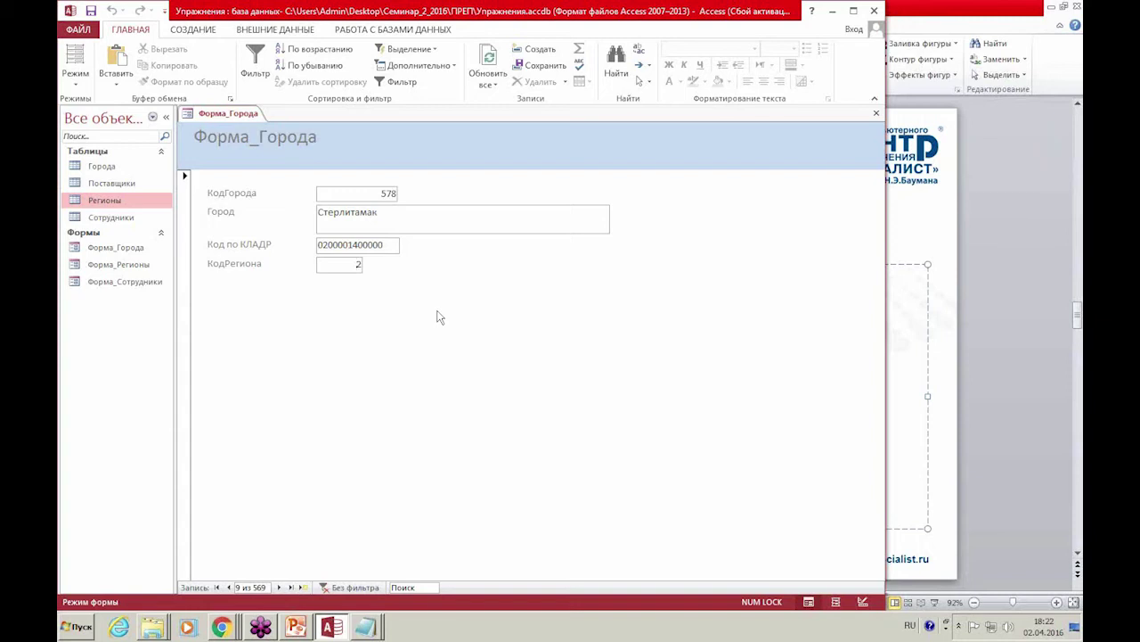
Switch to the PowerPoint slide, review its points on adding a «Поле со списком» to a form, and return to Access.
{"action": "left_click", "coordinate": [887, 322]}
{"action": "left_click_drag", "start_coordinate": [383, 317], "coordinate": [878, 317]}
{"action": "left_click", "coordinate": [836, 354]}
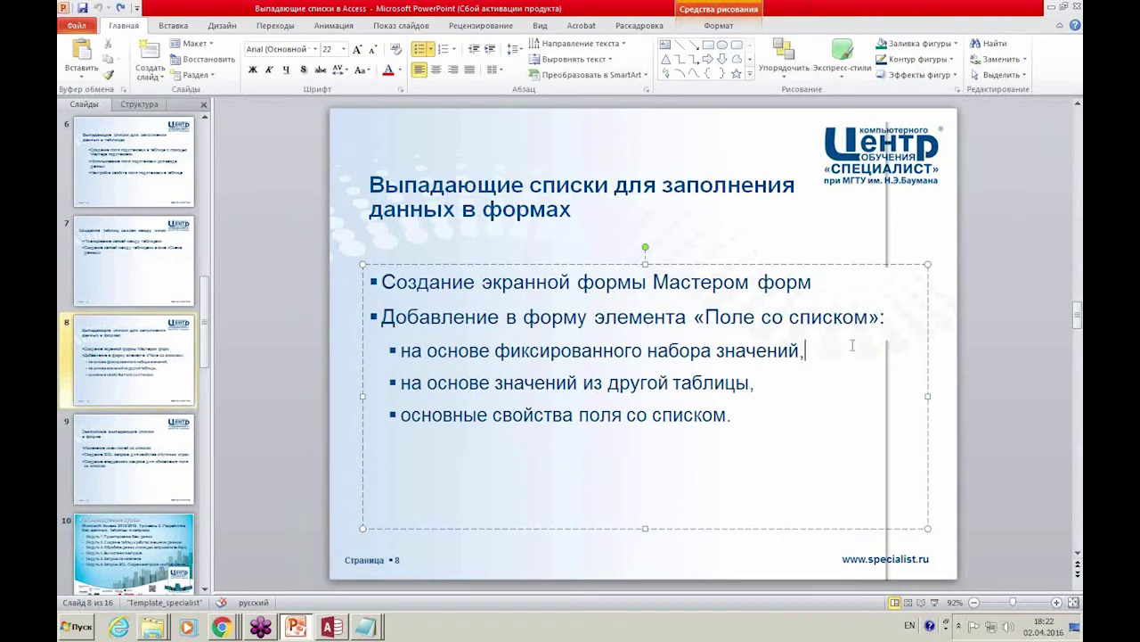
{"action": "left_click", "coordinate": [337, 629]}
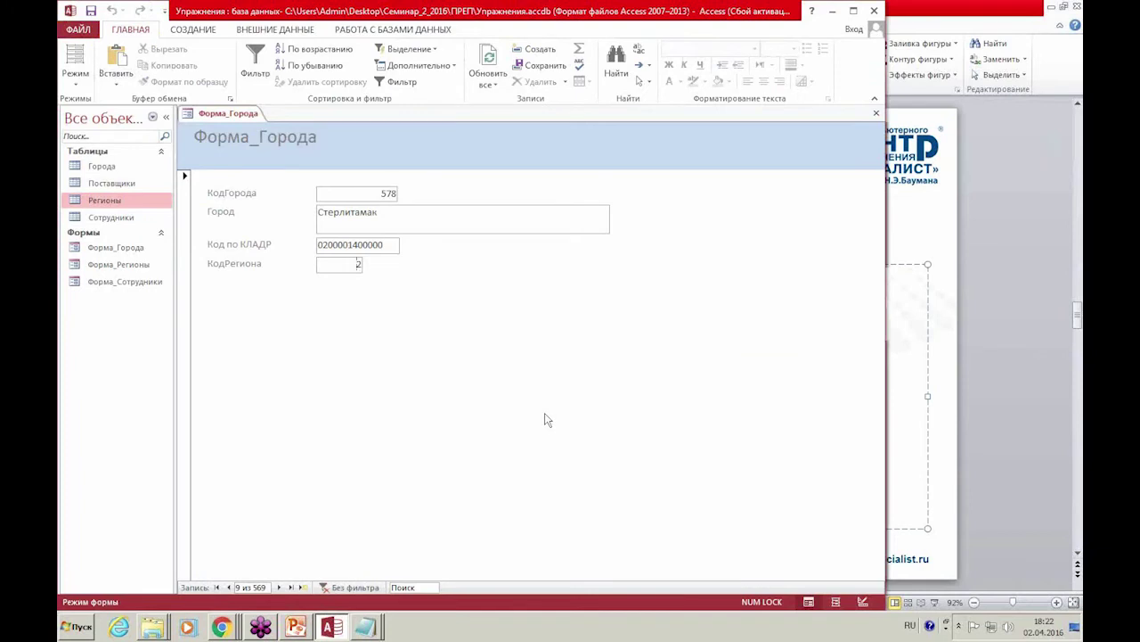
Close and reopen Форма_Города and append вапвапвп to the city name of the first record.
{"action": "left_click", "coordinate": [876, 115]}
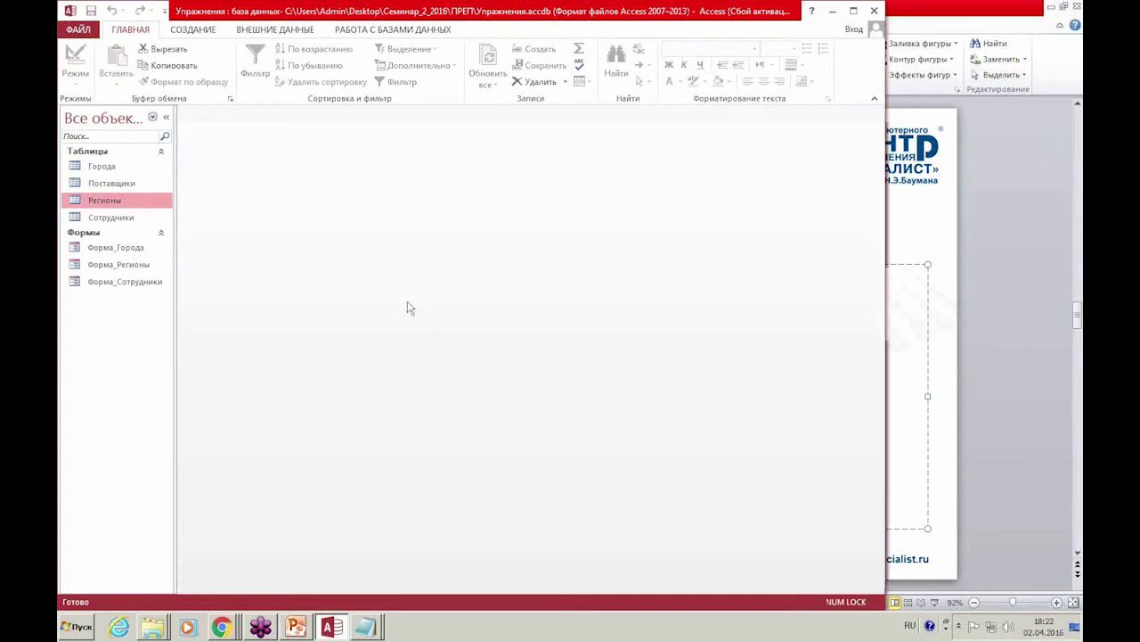
{"action": "double_click", "coordinate": [131, 254]}
{"action": "left_click", "coordinate": [351, 217]}
{"action": "type", "text": "вапвапвп"}
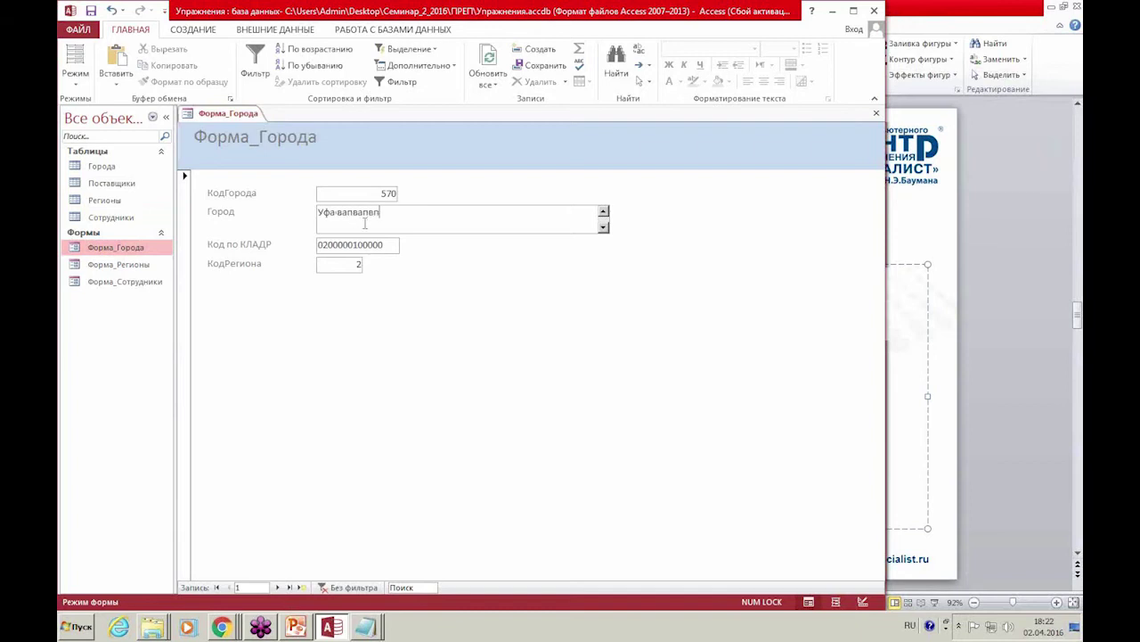
{"action": "left_click", "coordinate": [384, 245]}
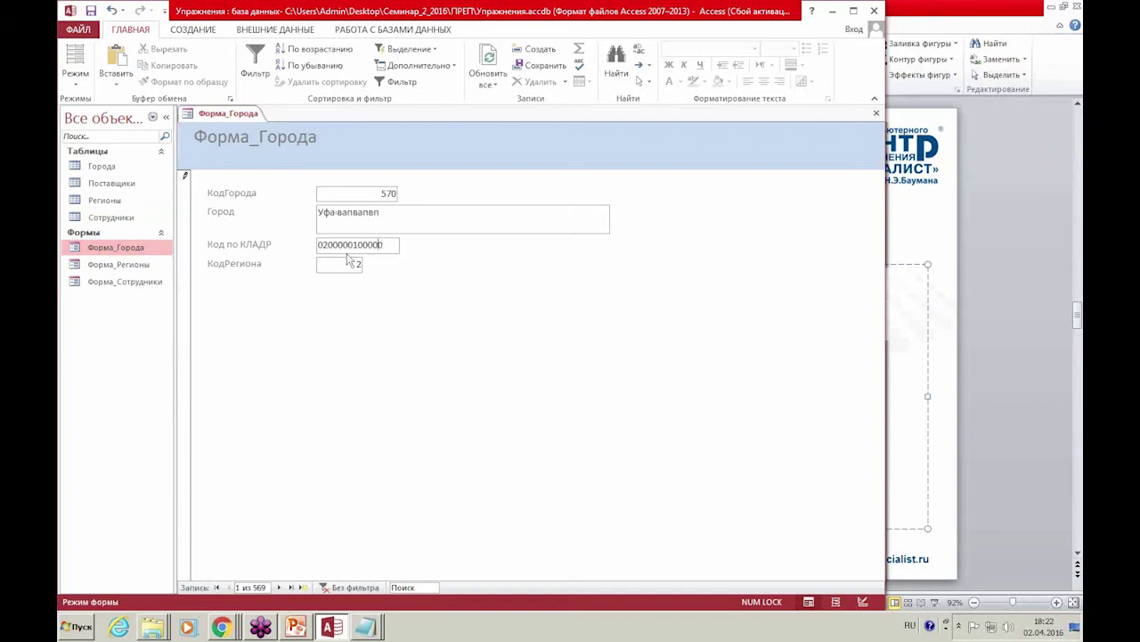
Remove the text вапвапвп from the first record's Город field and close the form.
{"action": "double_click", "coordinate": [387, 212]}
{"action": "key", "text": "BackSpace"}
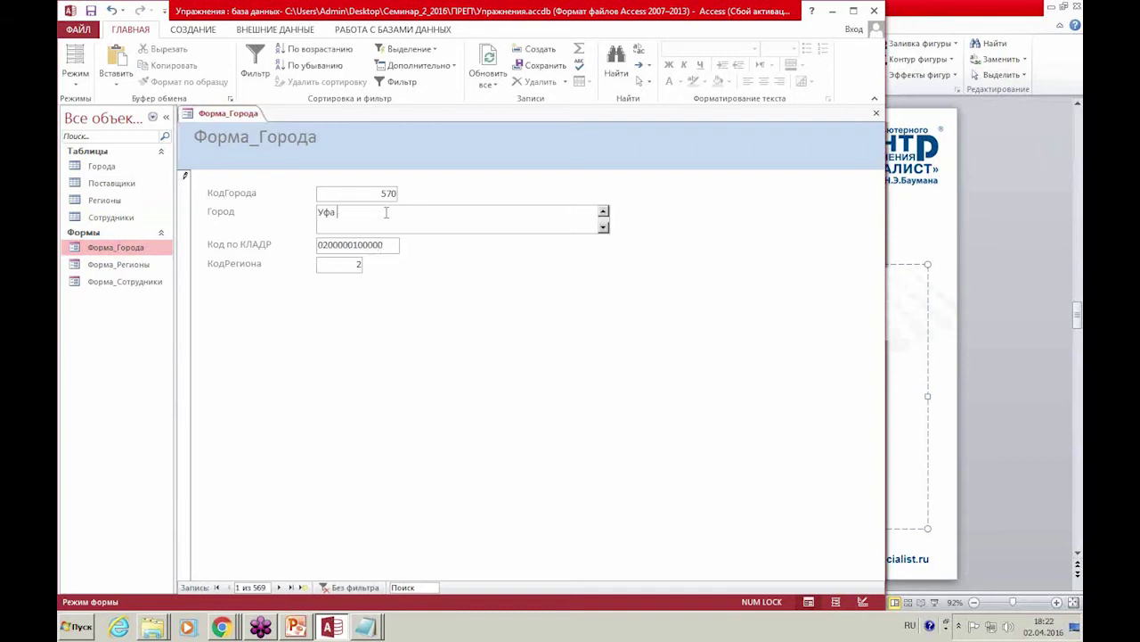
{"action": "left_click", "coordinate": [365, 192]}
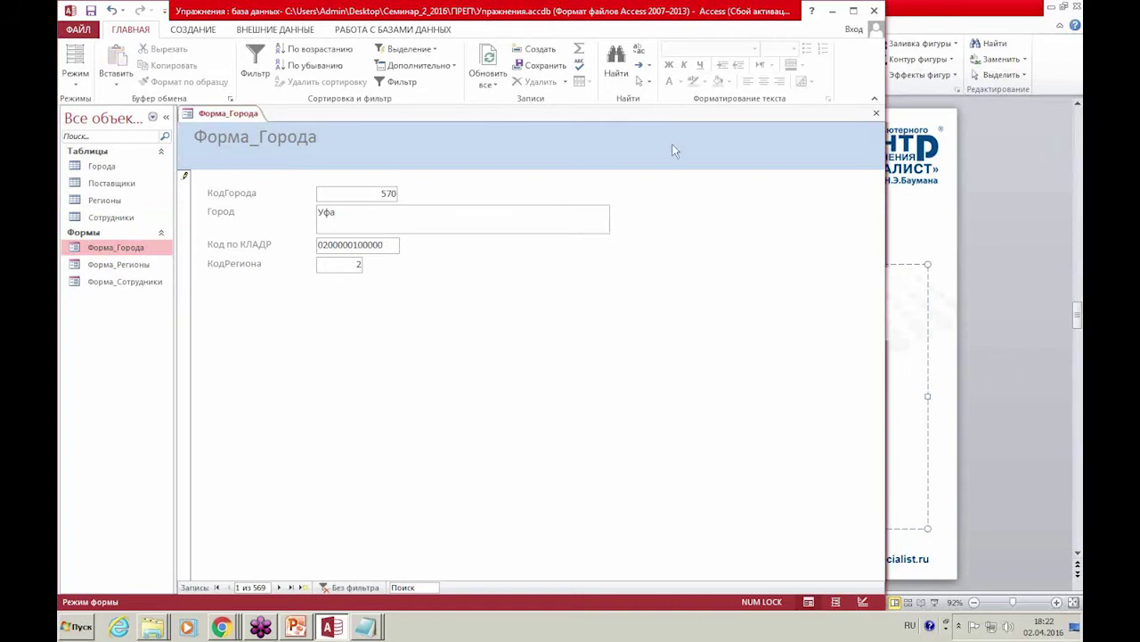
{"action": "left_click", "coordinate": [876, 113]}
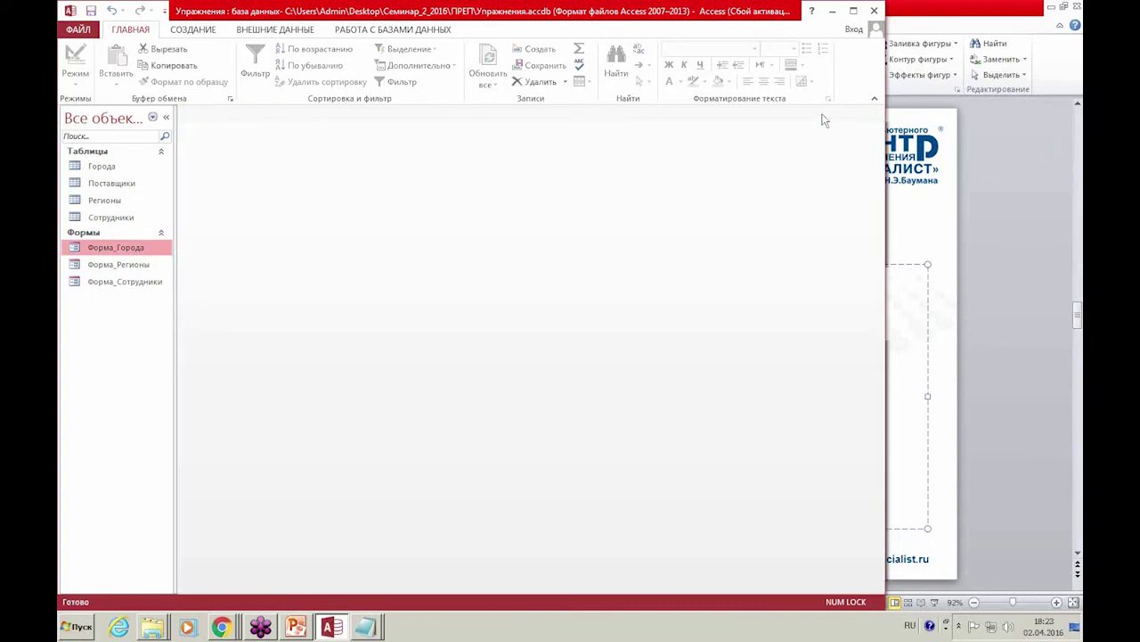
Open Форма_Города in Design view and extend its Область данных section downward to about 6 cm high.
{"action": "right_click", "coordinate": [132, 250]}
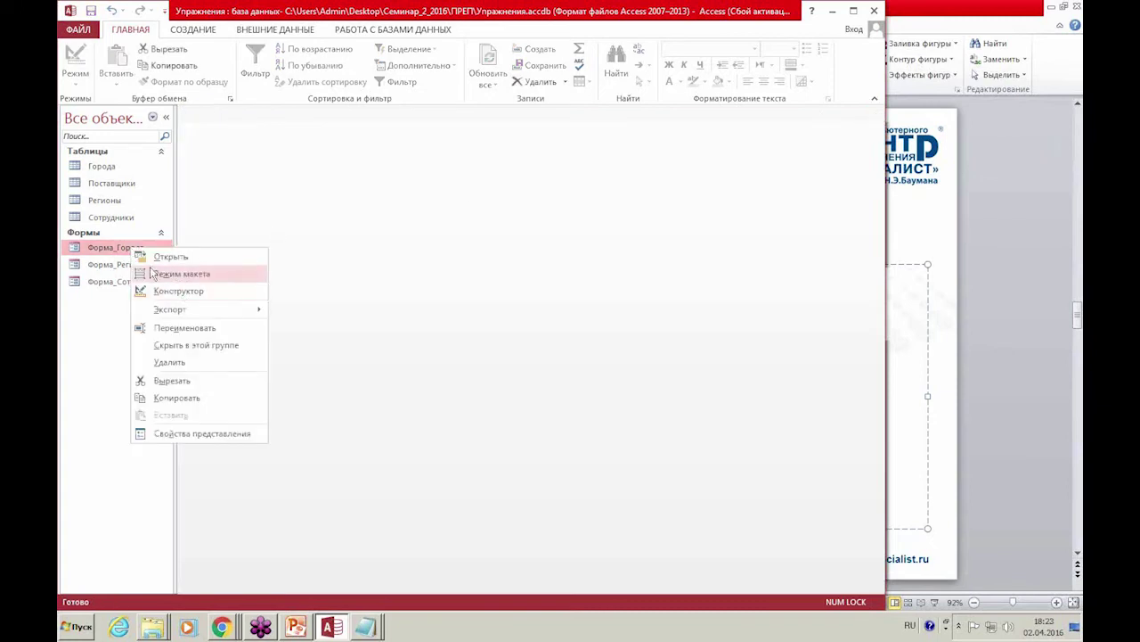
{"action": "left_click", "coordinate": [156, 257]}
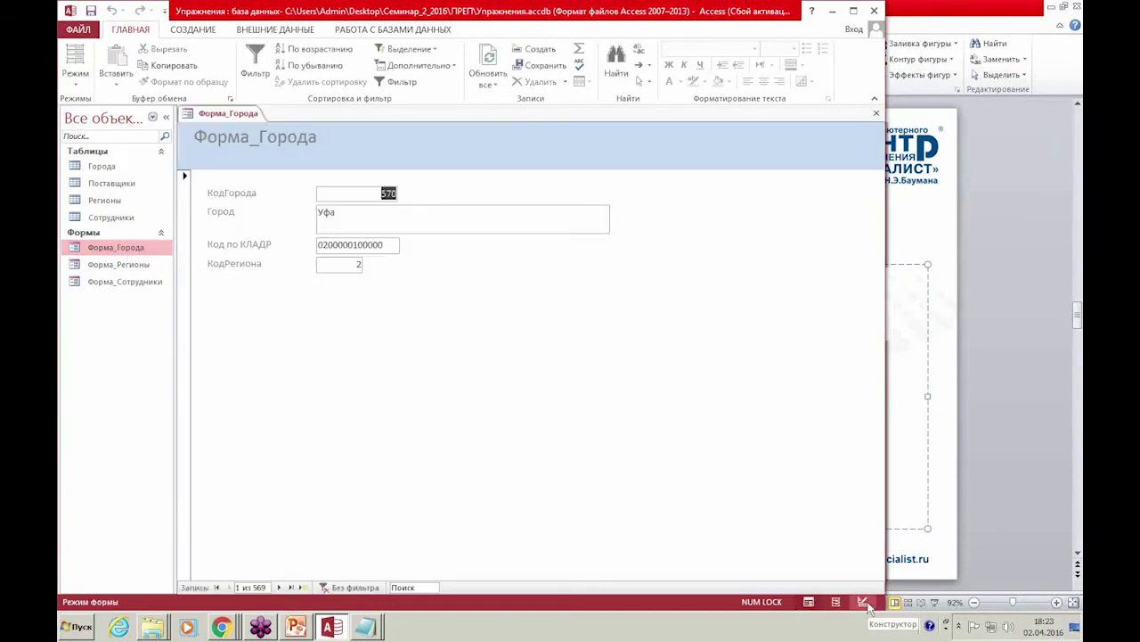
{"action": "left_click", "coordinate": [863, 603]}
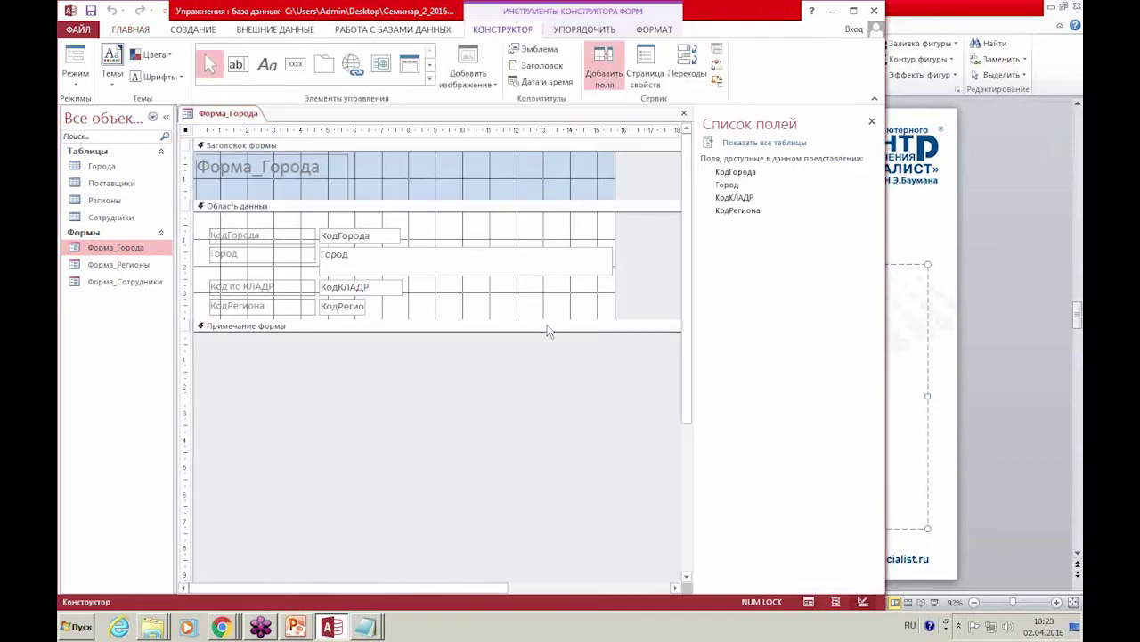
{"action": "left_click_drag", "start_coordinate": [546, 330], "coordinate": [539, 379]}
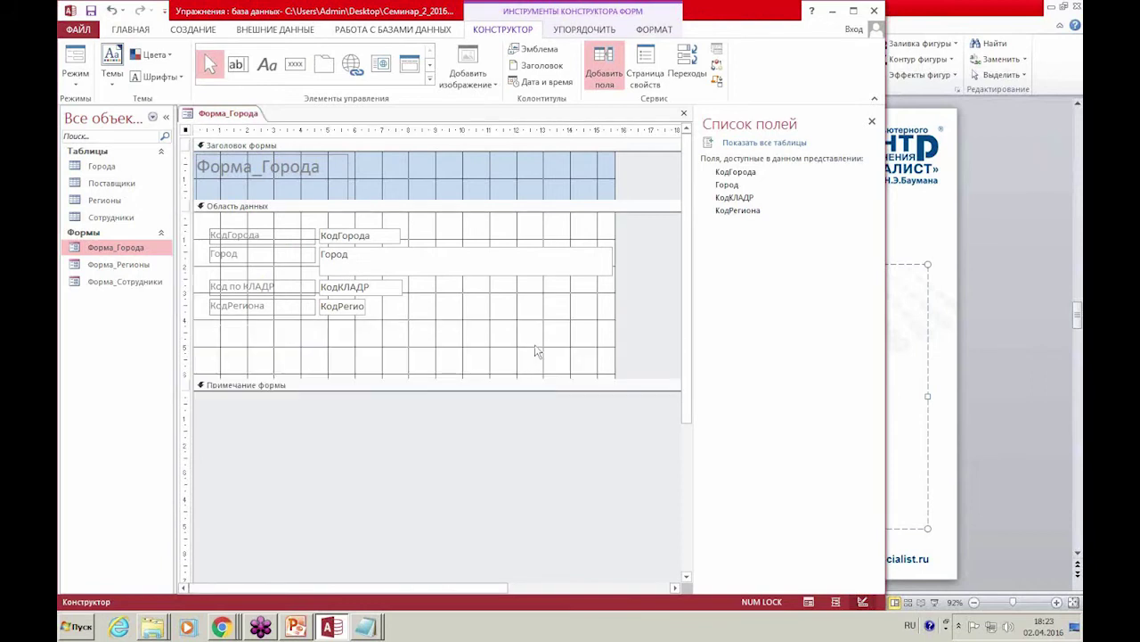
Inspect the form's field boxes one by one and select the four field labels together.
{"action": "left_click", "coordinate": [343, 307]}
{"action": "left_click", "coordinate": [347, 287]}
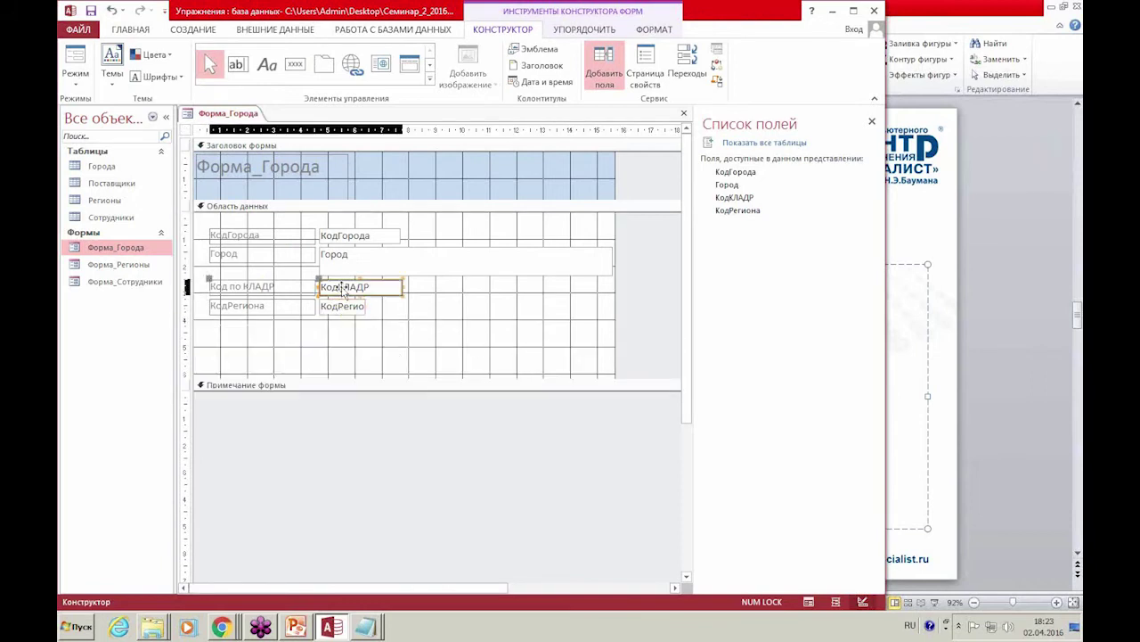
{"action": "left_click", "coordinate": [352, 257]}
{"action": "left_click", "coordinate": [352, 246]}
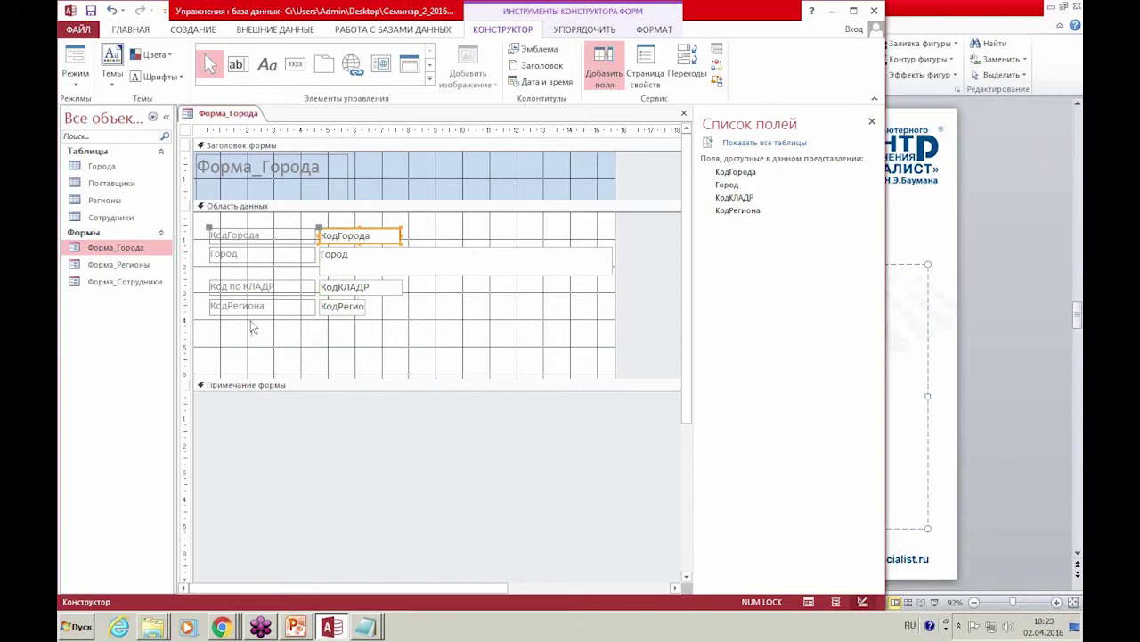
{"action": "left_click_drag", "start_coordinate": [239, 326], "coordinate": [283, 243]}
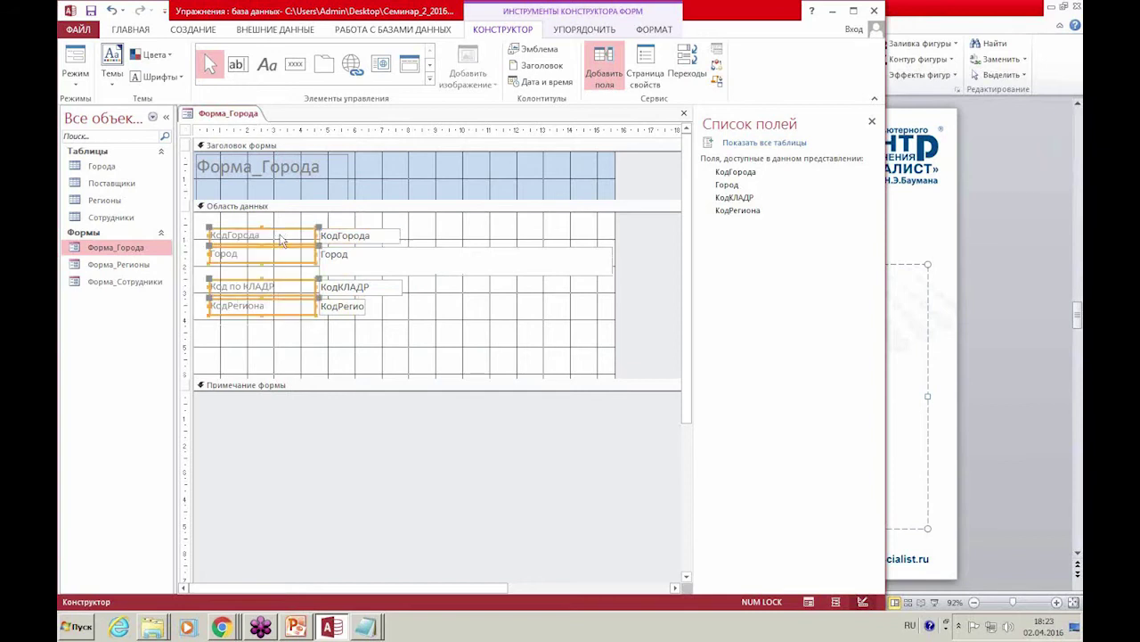
Format the four selected field labels with a dark purple font colour and italic style.
{"action": "left_click", "coordinate": [654, 30]}
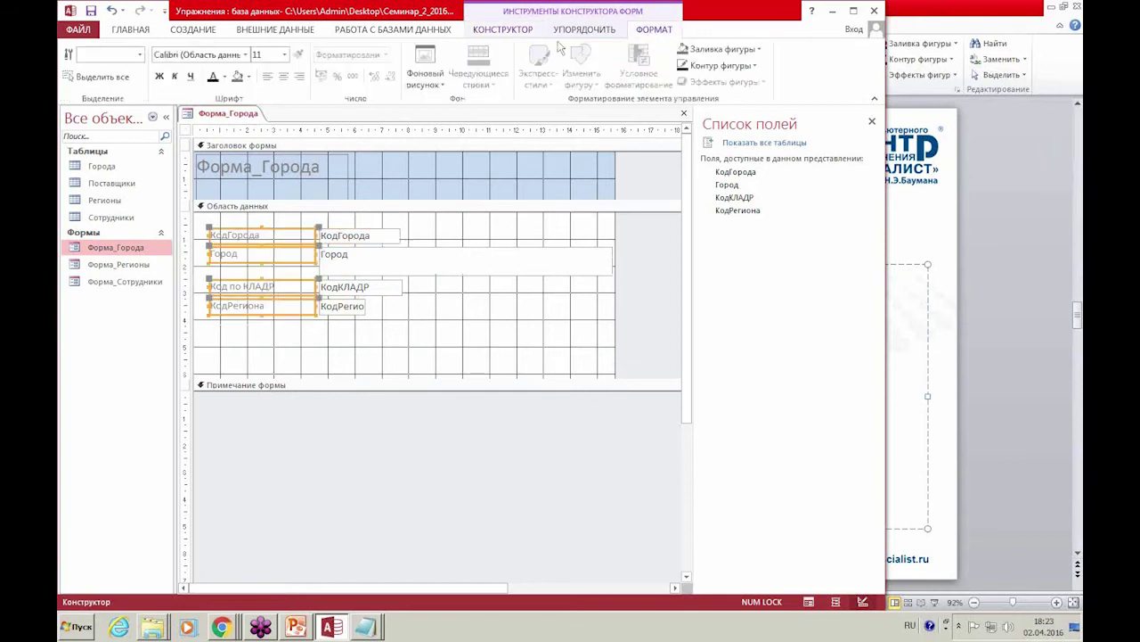
{"action": "left_click", "coordinate": [225, 76]}
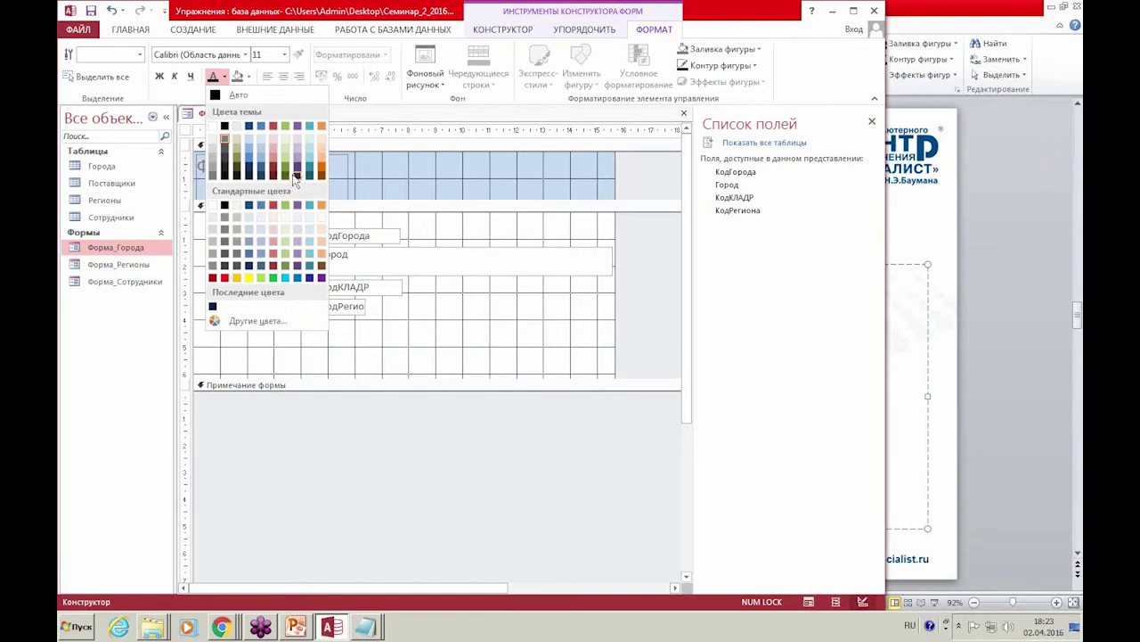
{"action": "left_click", "coordinate": [251, 176]}
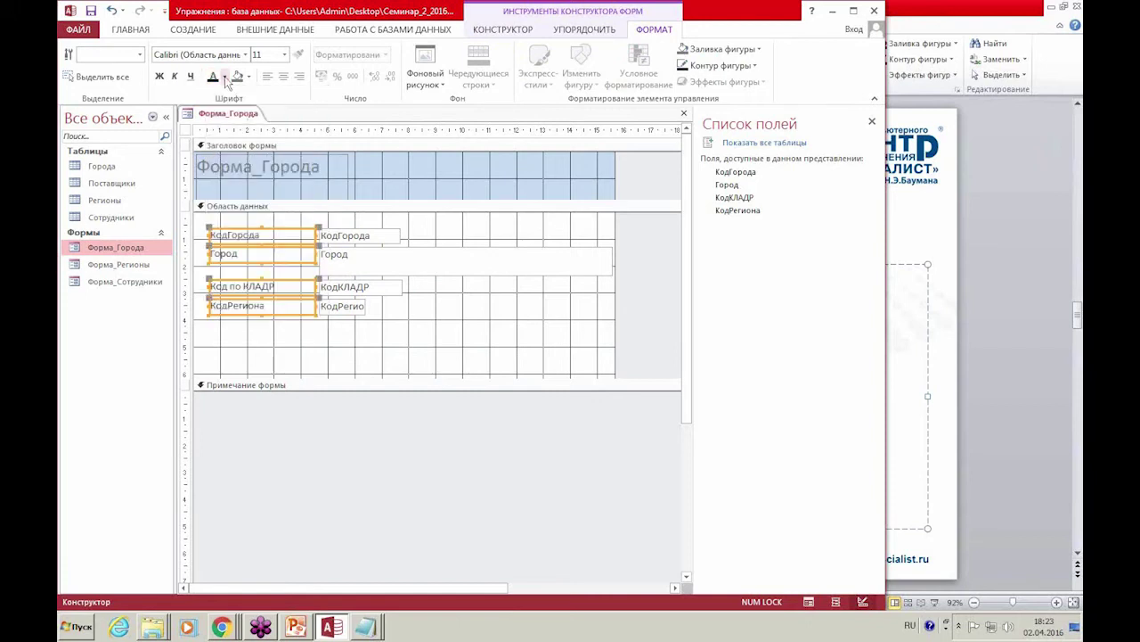
{"action": "left_click", "coordinate": [226, 78]}
{"action": "left_click", "coordinate": [300, 182]}
{"action": "left_click", "coordinate": [176, 76]}
{"action": "left_click", "coordinate": [258, 341]}
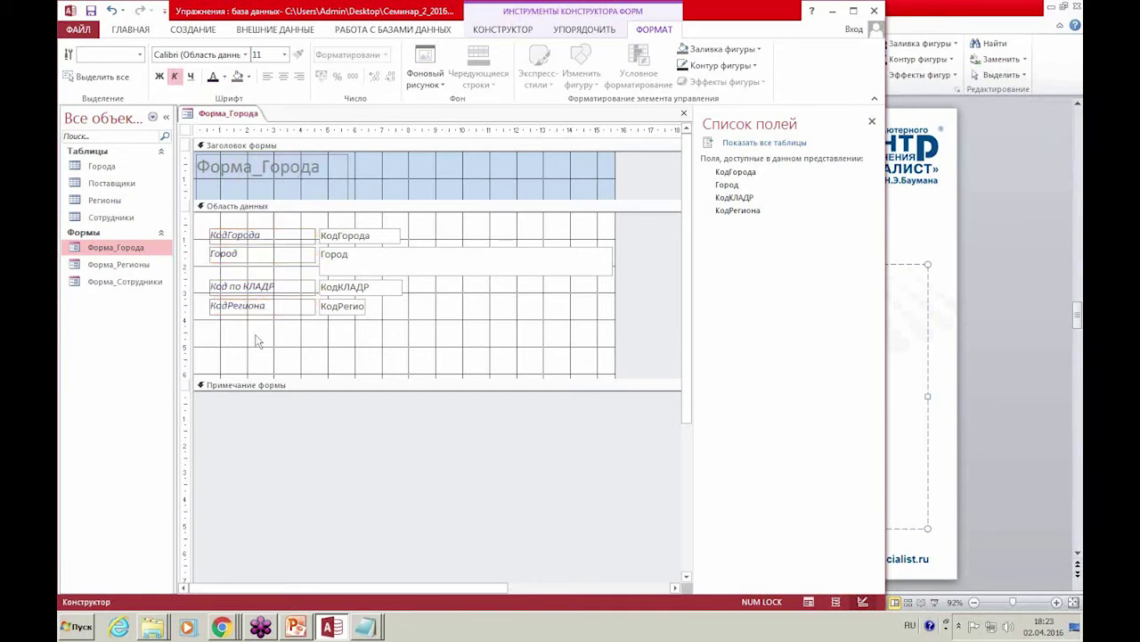
Change the caption of the КодРегиона label to Код региона.
{"action": "left_click", "coordinate": [236, 307]}
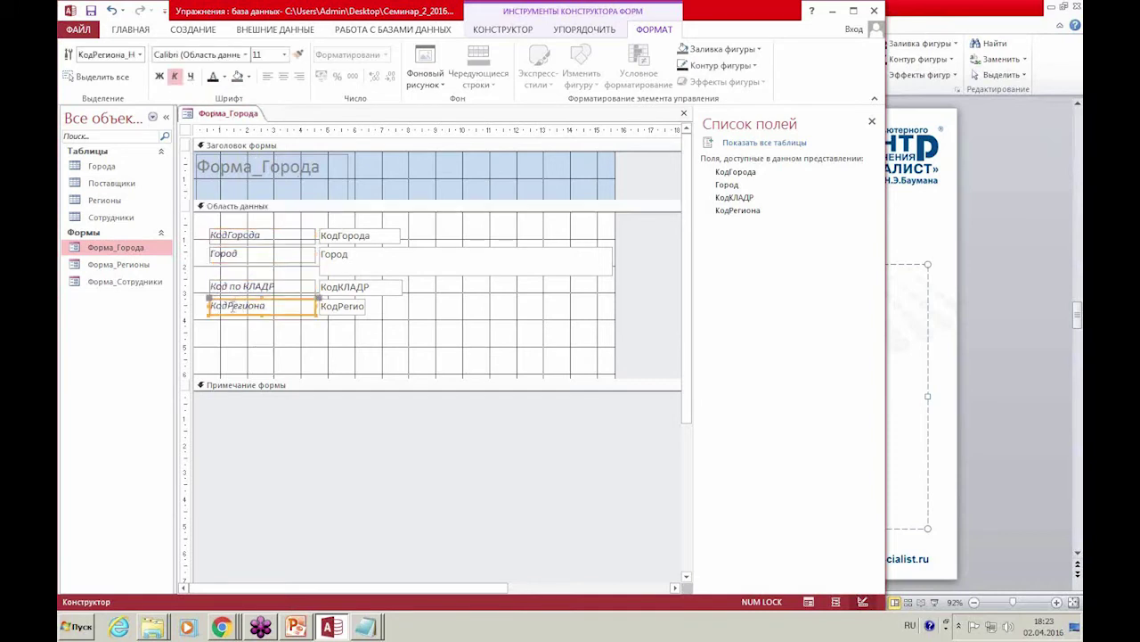
{"action": "left_click", "coordinate": [228, 307]}
{"action": "type", "text": "р"}
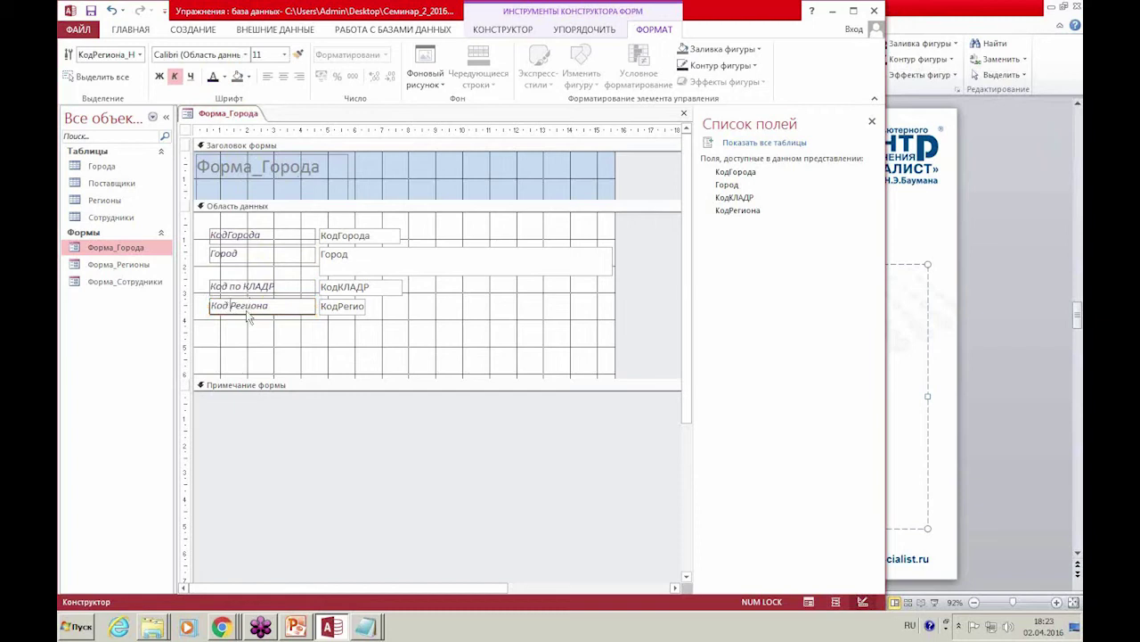
{"action": "key", "text": "Delete"}
{"action": "left_click", "coordinate": [294, 357]}
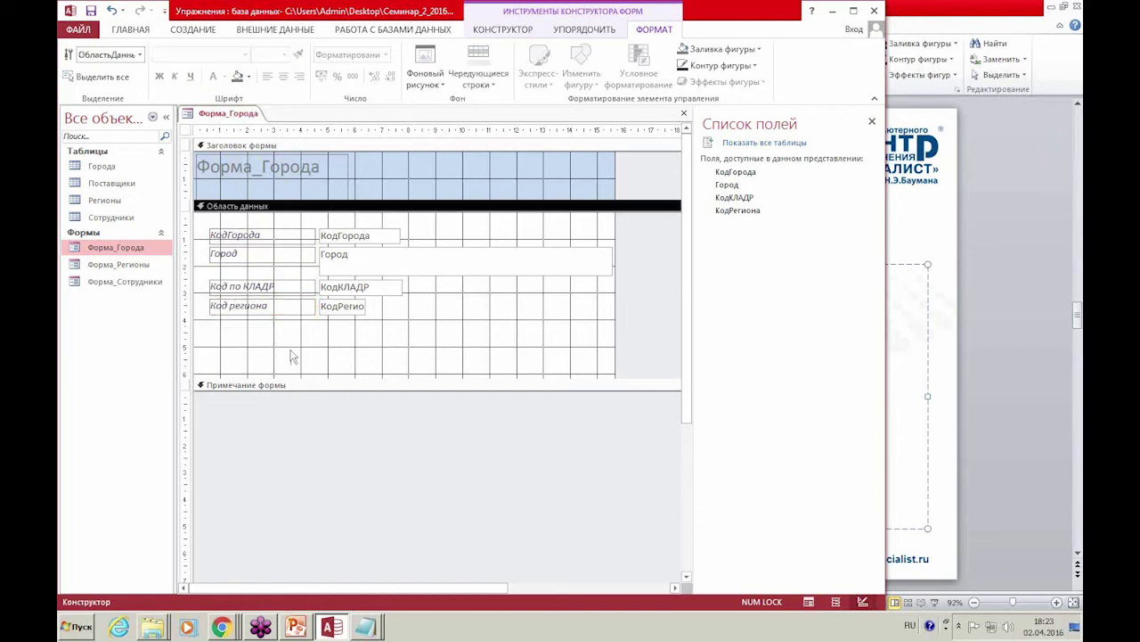
Change the title text in the form header to Форма "Города".
{"action": "left_click", "coordinate": [275, 175]}
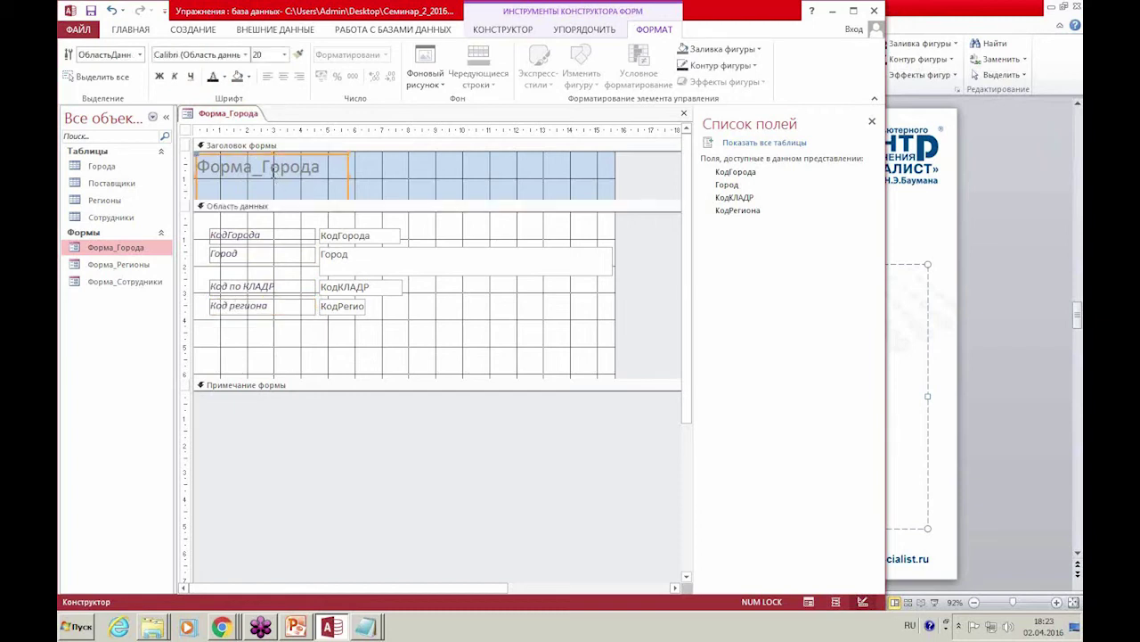
{"action": "left_click", "coordinate": [257, 172]}
{"action": "key", "text": "BackSpace"}
{"action": "key", "text": "Delete"}
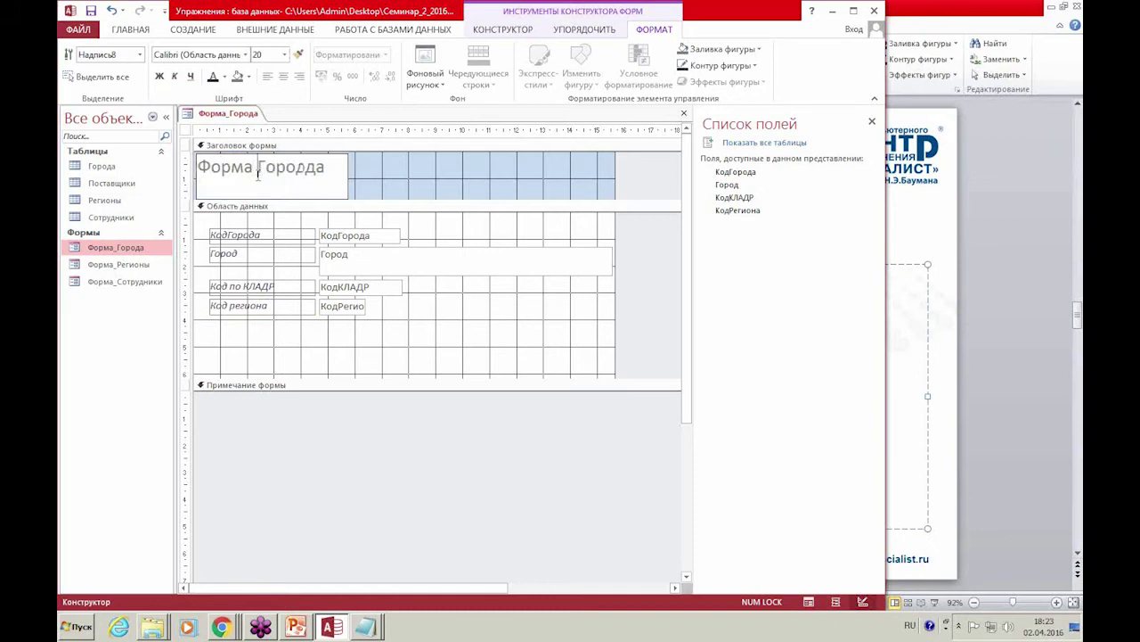
{"action": "type", "text": "Э"}
{"action": "key", "text": "BackSpace"}
{"action": "type", "text": "\""}
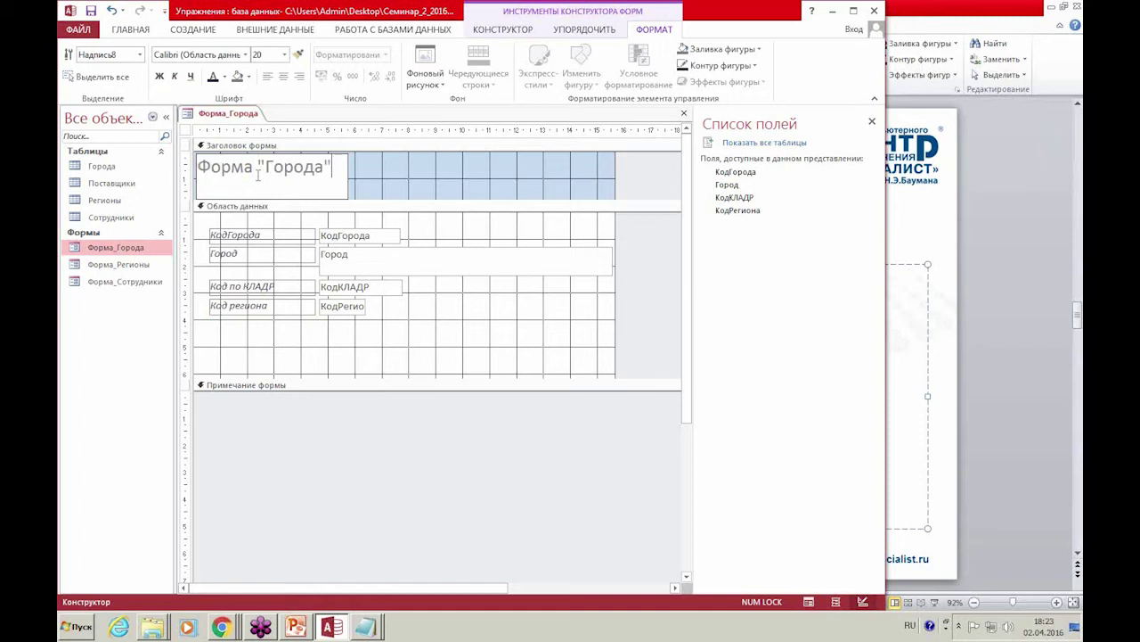
Fit the title's frame to its text and reduce the form header section to about 1.3 cm high.
{"action": "left_click", "coordinate": [383, 190]}
{"action": "left_click", "coordinate": [338, 191]}
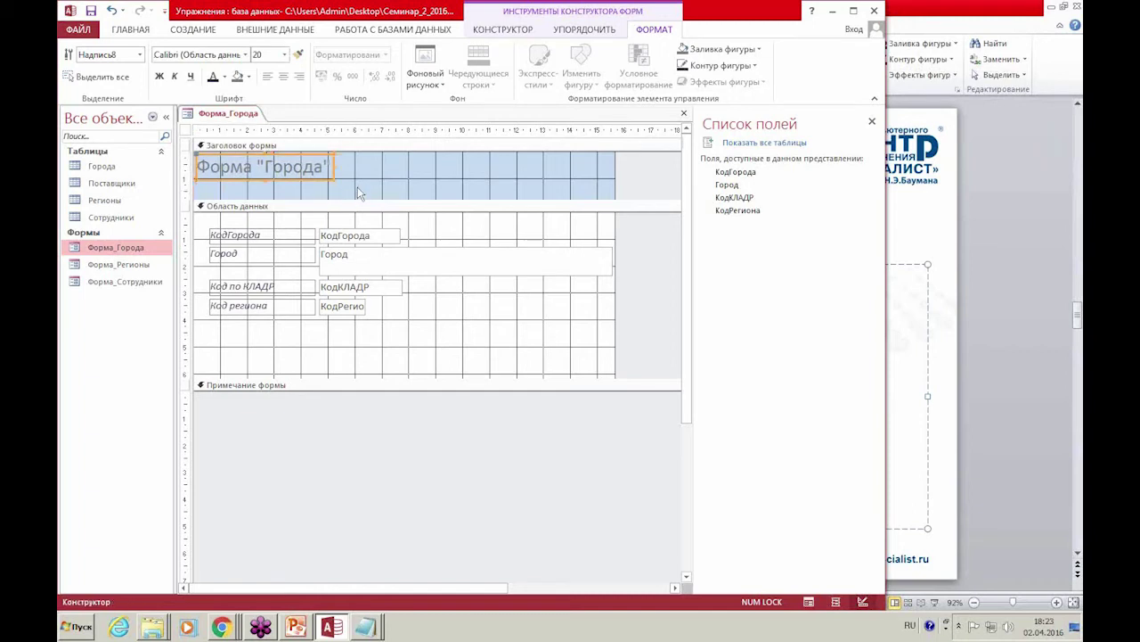
{"action": "left_click", "coordinate": [357, 196]}
{"action": "left_click_drag", "start_coordinate": [353, 197], "coordinate": [354, 184]}
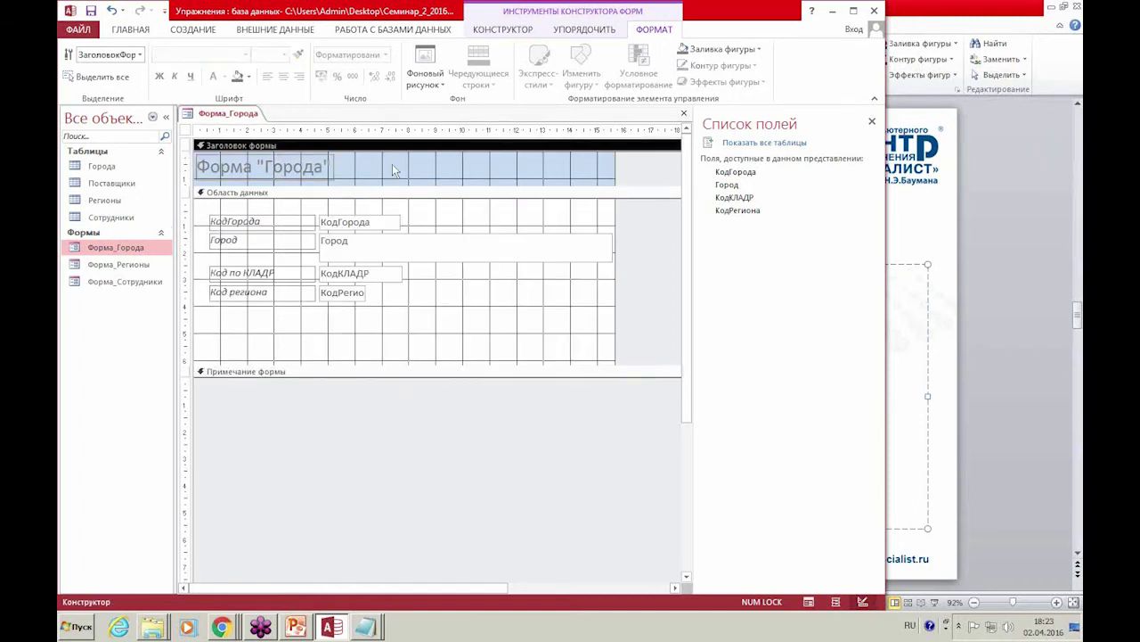
{"action": "left_click", "coordinate": [503, 29]}
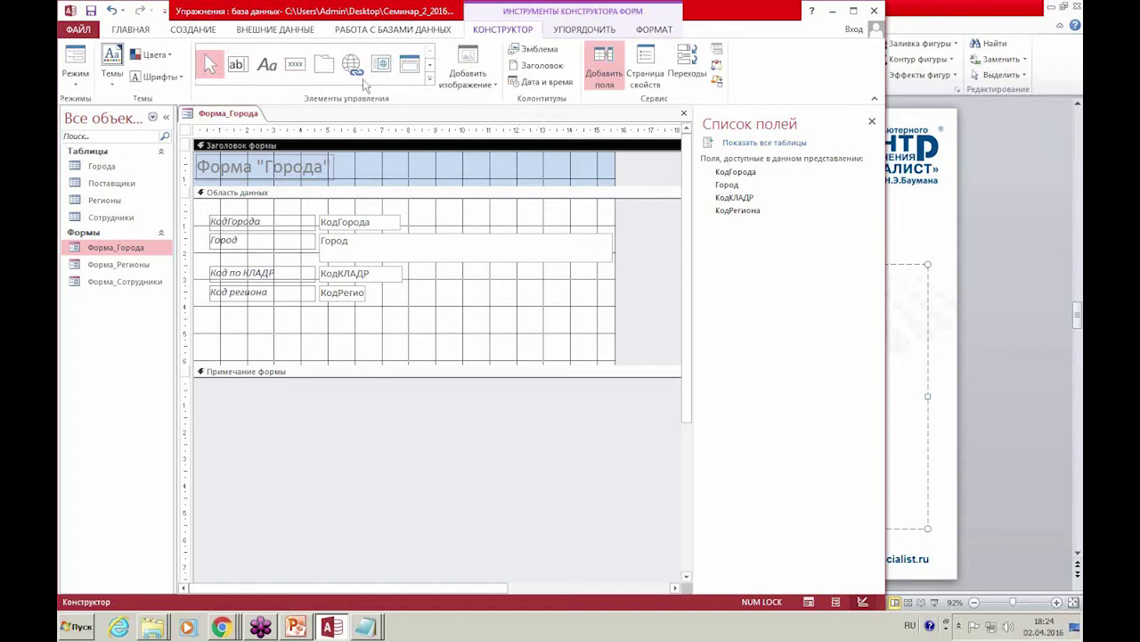
{"action": "left_click", "coordinate": [430, 82]}
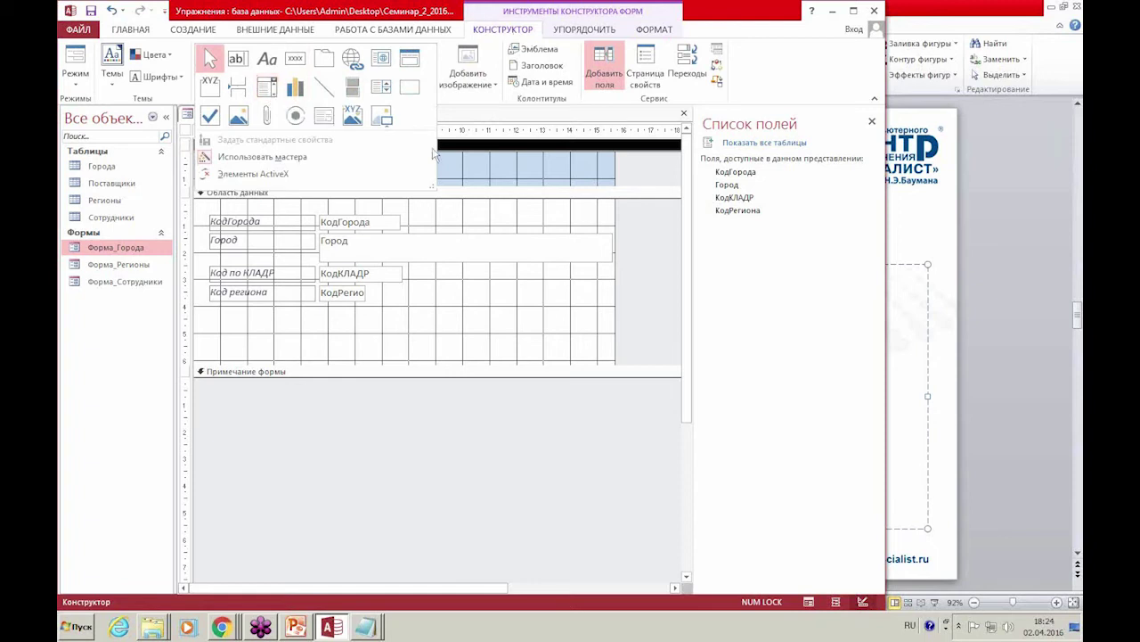
{"action": "left_click", "coordinate": [556, 159]}
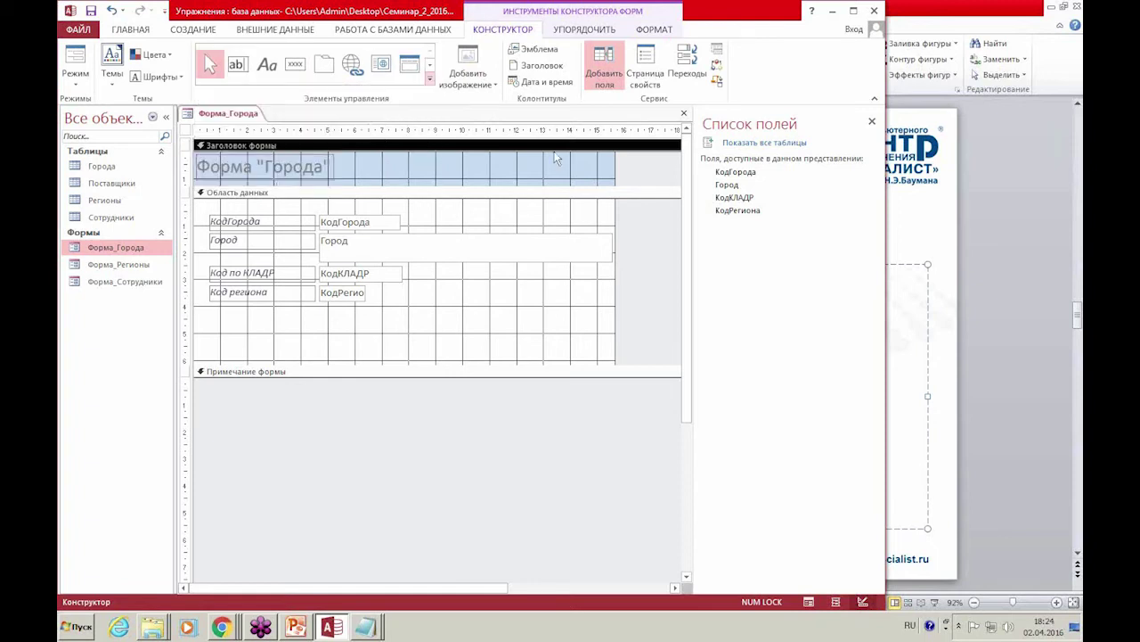
Apply the same dark purple font colour as the field labels to the form header title.
{"action": "left_click", "coordinate": [317, 167]}
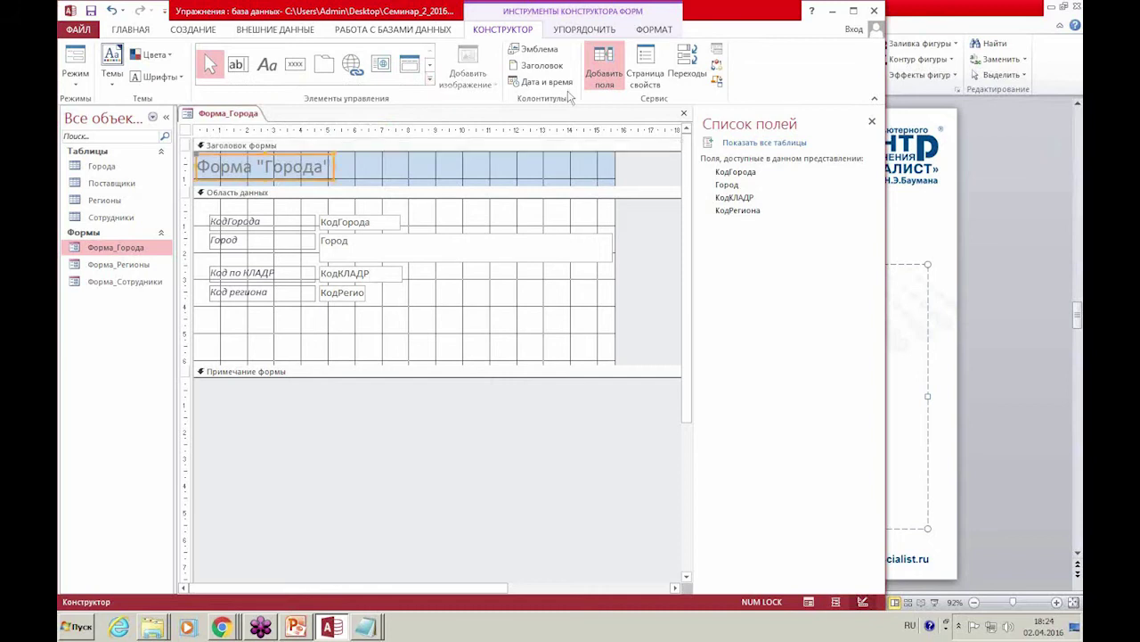
{"action": "left_click", "coordinate": [659, 30]}
{"action": "left_click", "coordinate": [214, 77]}
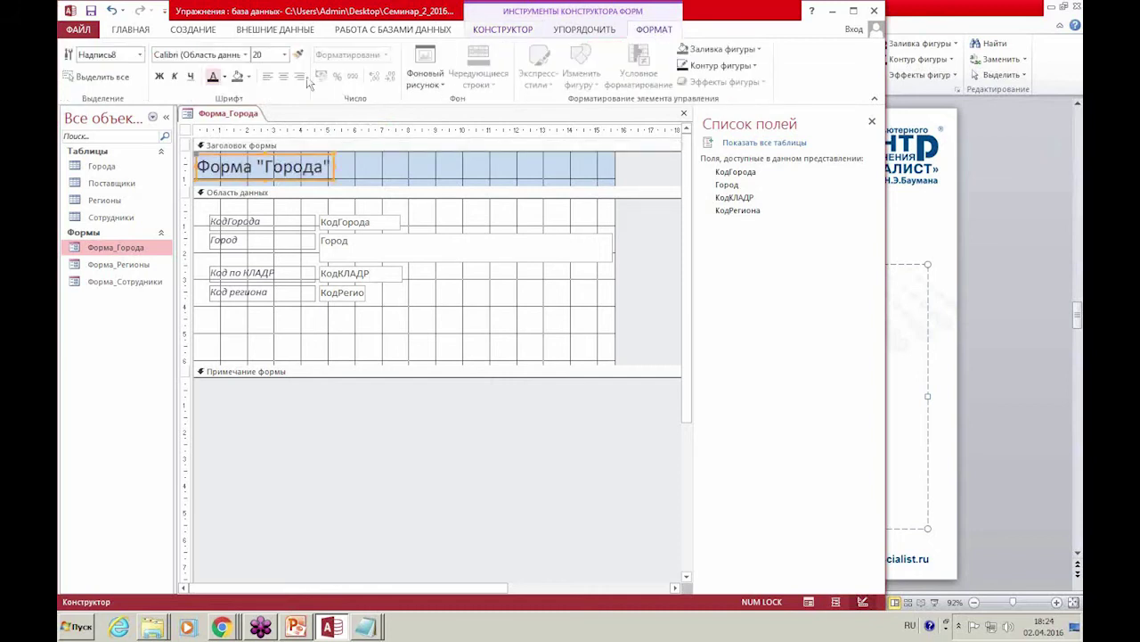
Add a combo box about 4.5 cm wide below the КодРегиона field and move its wizard clear of the form fields.
{"action": "left_click", "coordinate": [502, 30]}
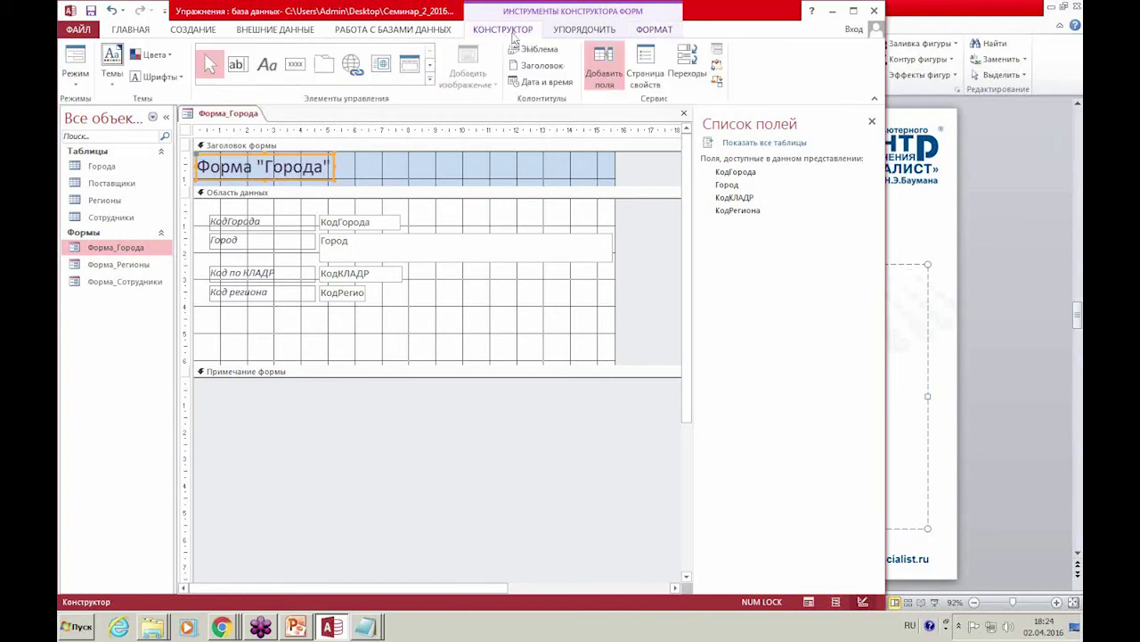
{"action": "left_click", "coordinate": [429, 80]}
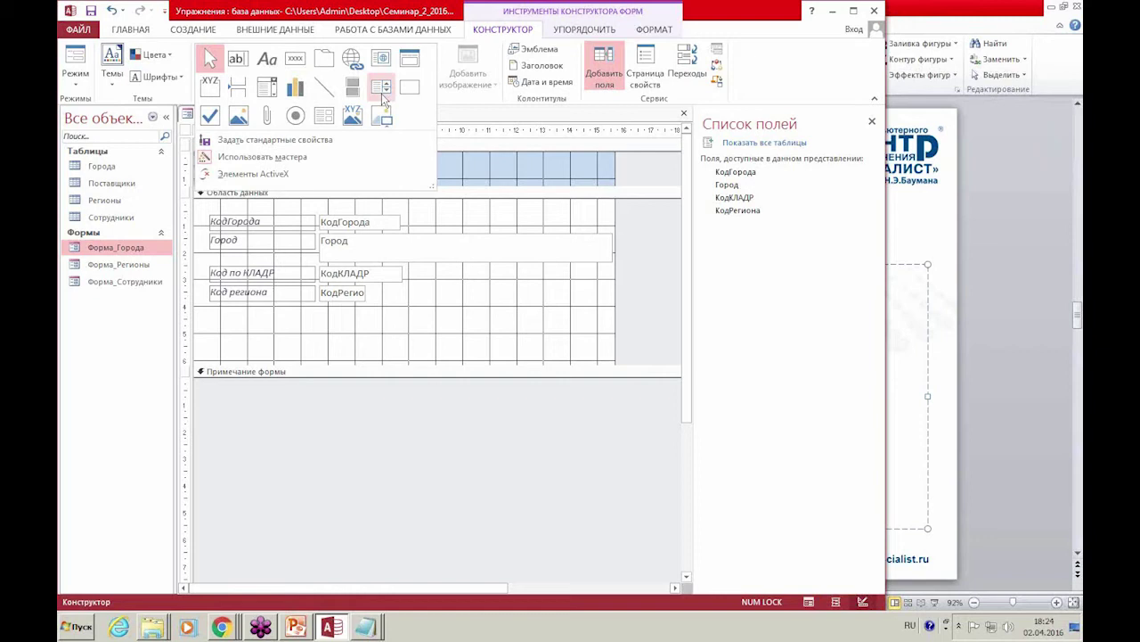
{"action": "left_click", "coordinate": [271, 89]}
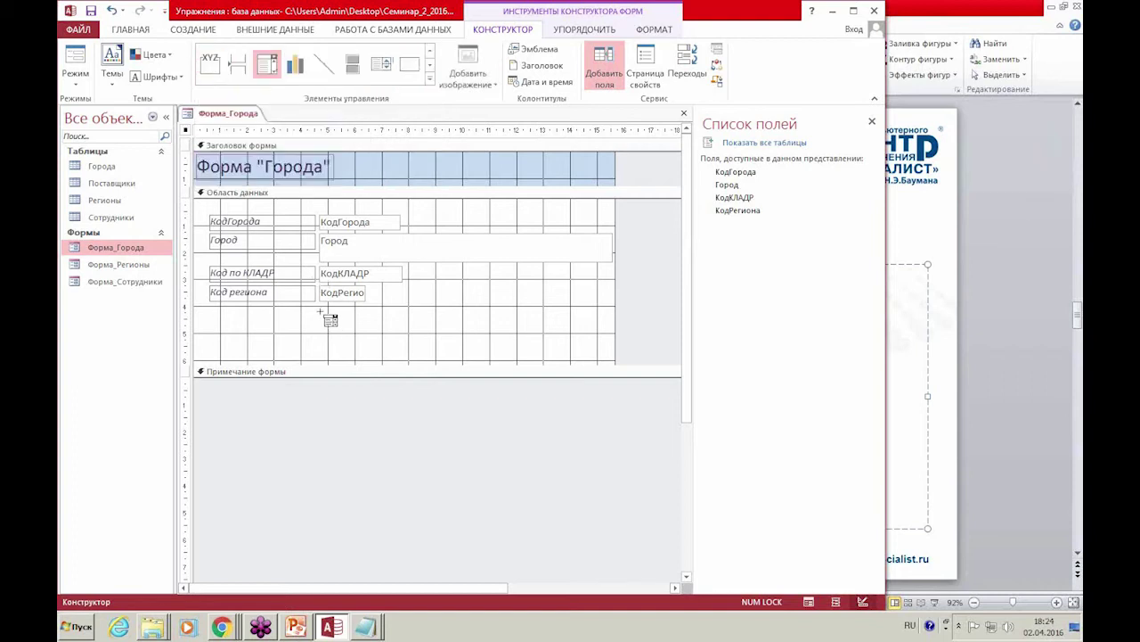
{"action": "mouse_move", "coordinate": [320, 311]}
{"action": "left_mouse_down"}
{"action": "mouse_move", "coordinate": [353, 330]}
{"action": "mouse_move", "coordinate": [442, 332]}
{"action": "left_mouse_up"}
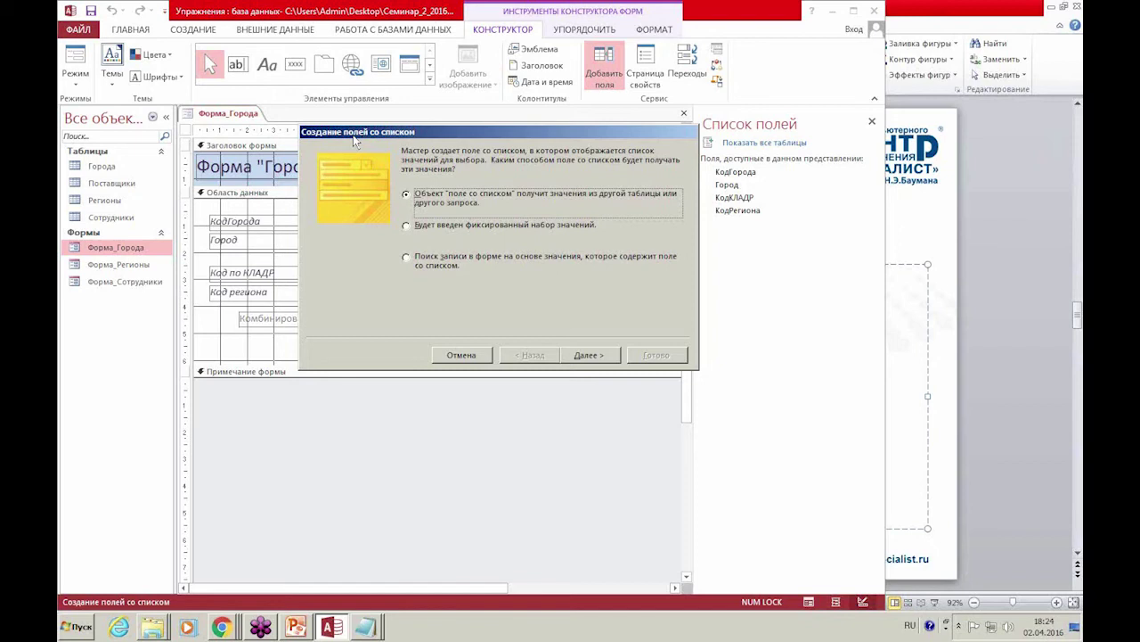
{"action": "left_click_drag", "start_coordinate": [363, 140], "coordinate": [567, 181]}
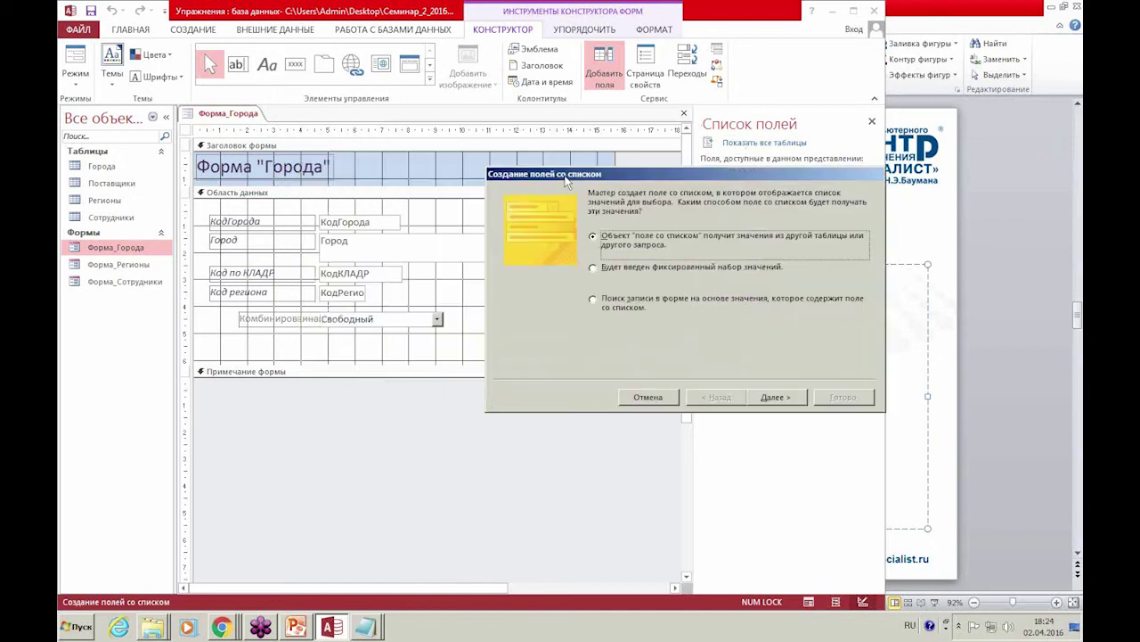
Try a fixed value list for the combo box with the entries вапвп, вапв and вапва, and return to the source choice.
{"action": "left_click", "coordinate": [627, 269]}
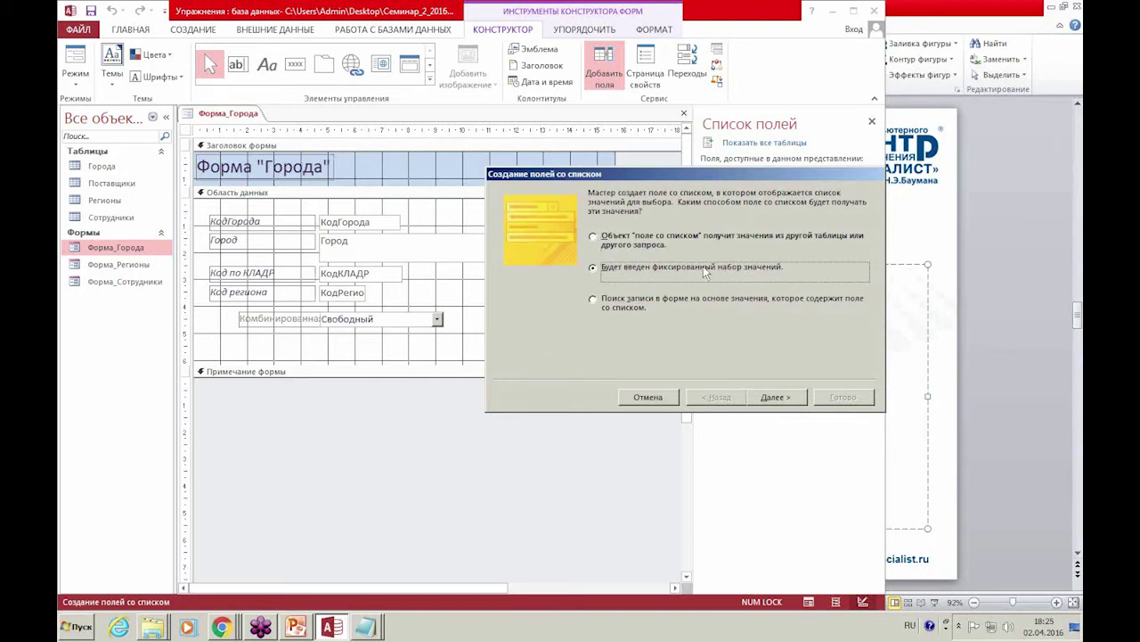
{"action": "left_click", "coordinate": [772, 397]}
{"action": "left_click", "coordinate": [539, 292]}
{"action": "type", "text": "вапеп"}
{"action": "left_click", "coordinate": [534, 303]}
{"action": "type", "text": "вапв"}
{"action": "left_click", "coordinate": [539, 312]}
{"action": "type", "text": "вапвг"}
{"action": "key", "text": "BackSpace"}
{"action": "type", "text": "а"}
{"action": "key", "text": "Return"}
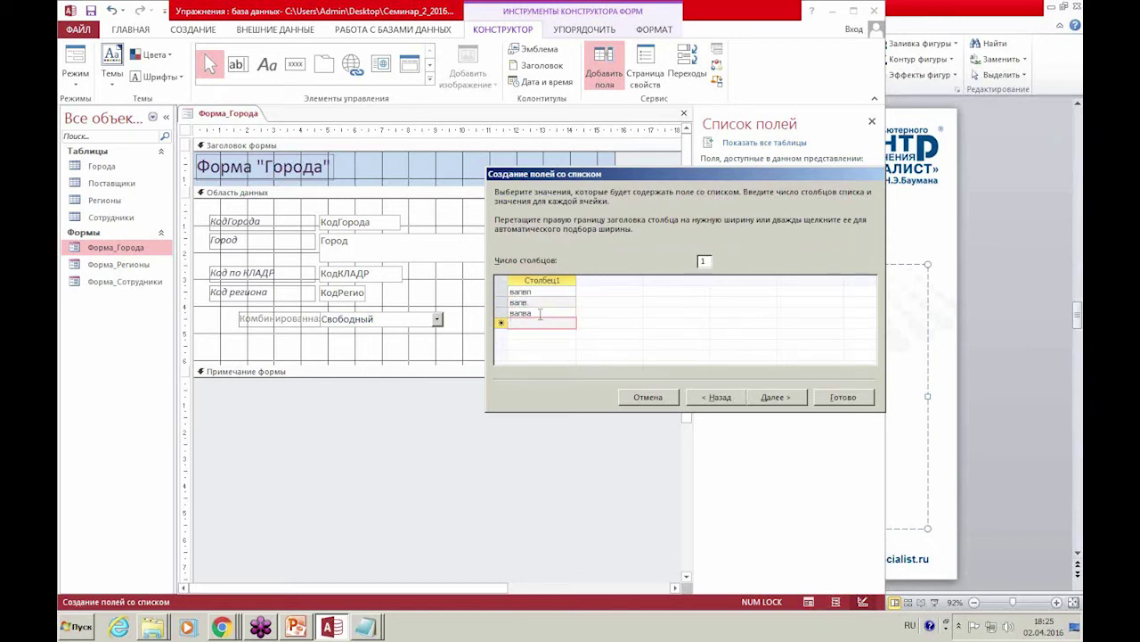
{"action": "left_click", "coordinate": [717, 397]}
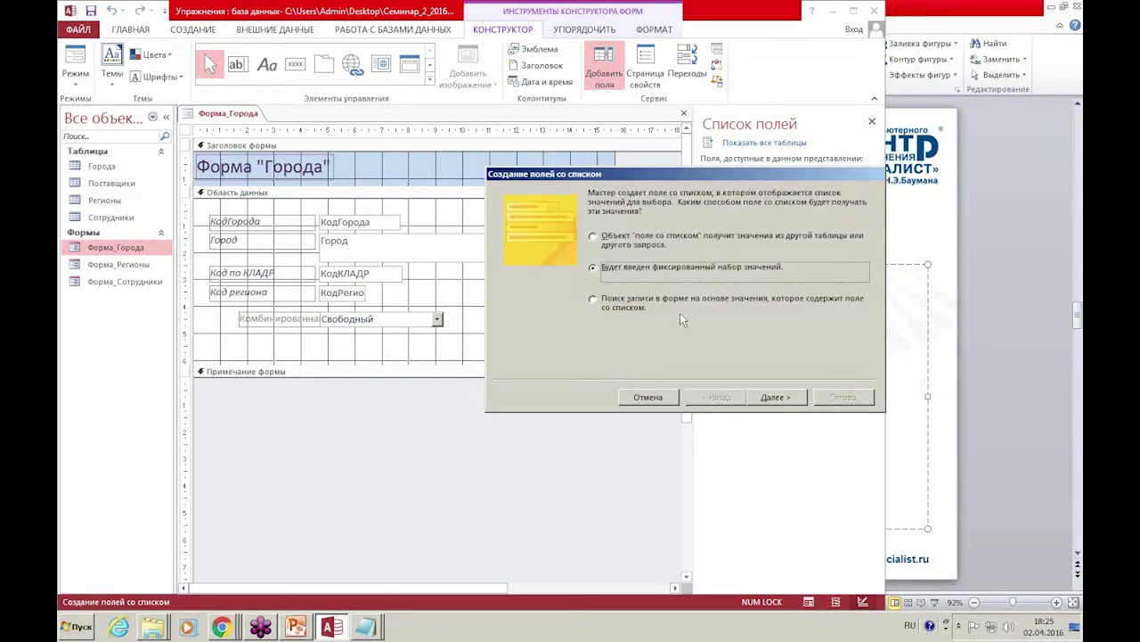
Have the combo box get its values from another table and choose the table Регионы as its source.
{"action": "left_click", "coordinate": [634, 238]}
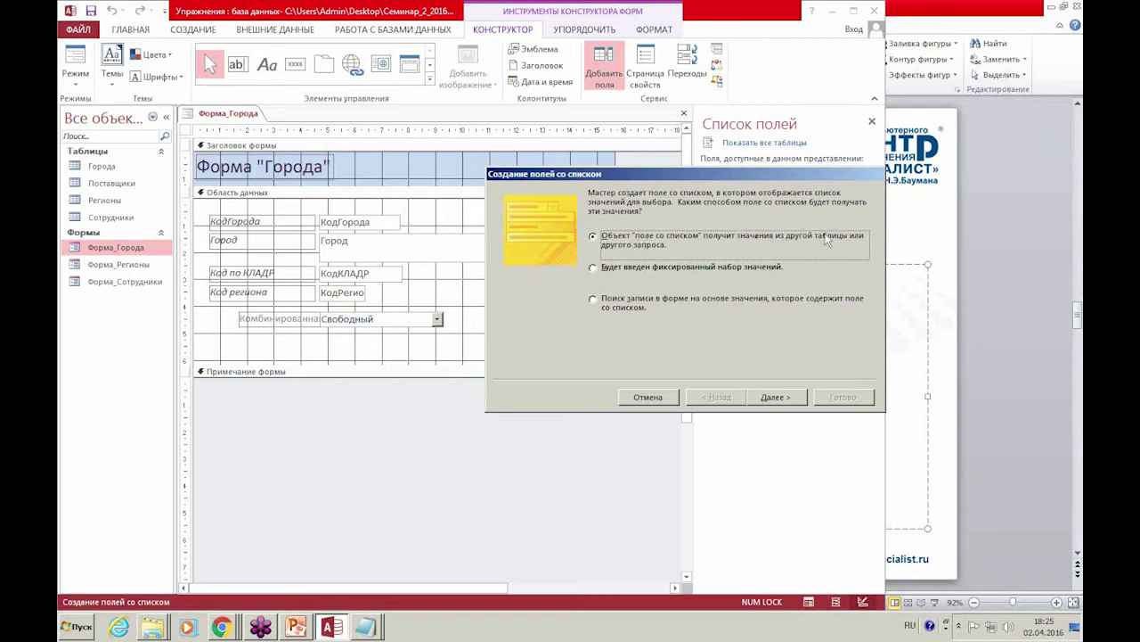
{"action": "left_click", "coordinate": [776, 395]}
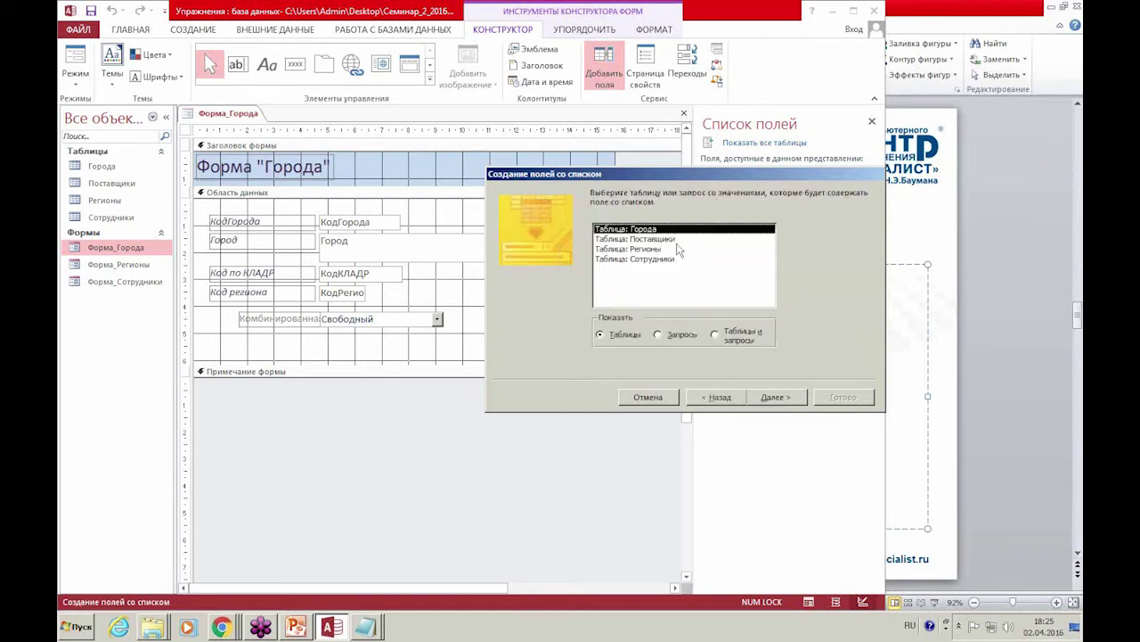
{"action": "left_click", "coordinate": [650, 251]}
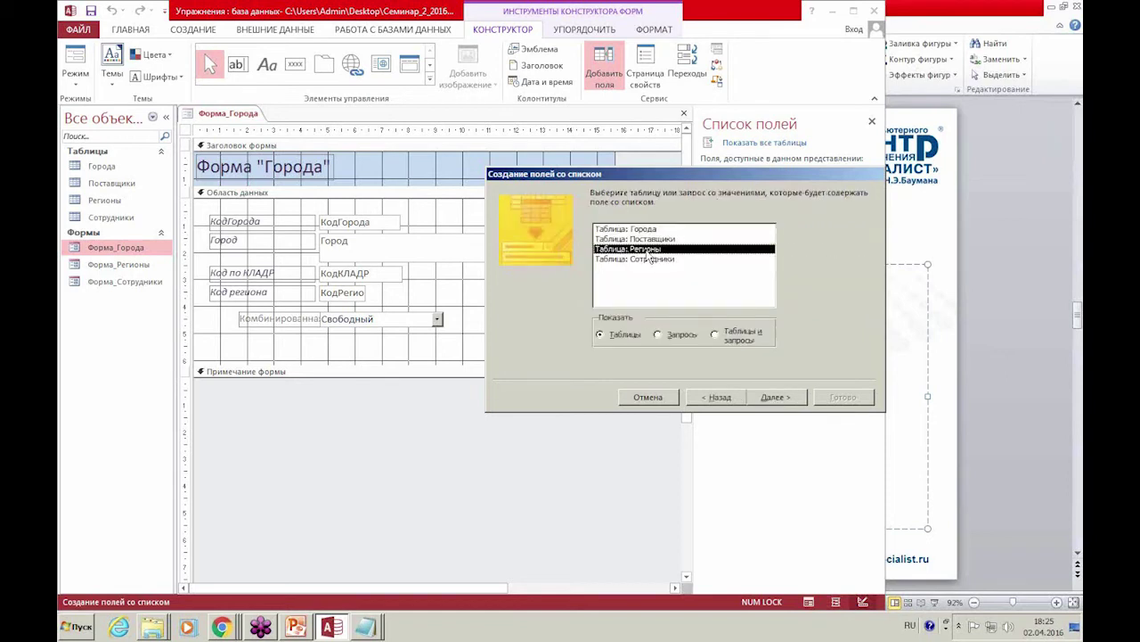
{"action": "left_click", "coordinate": [767, 397]}
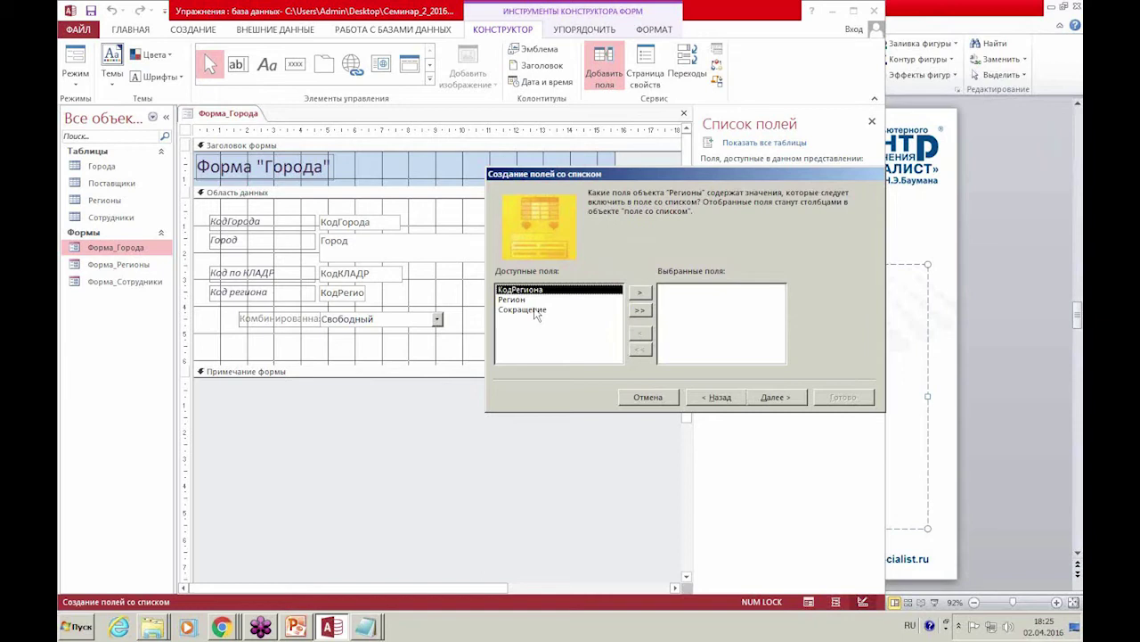
Include the fields КодРегиона, Регион and Сокращение as columns of the combo box.
{"action": "left_click", "coordinate": [644, 294]}
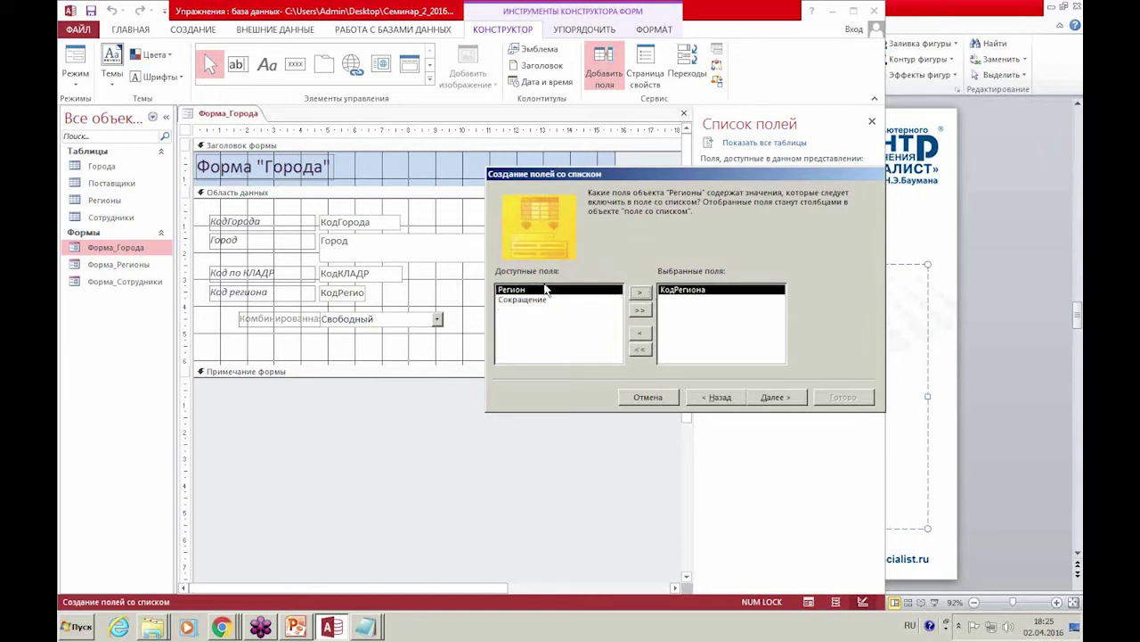
{"action": "left_click", "coordinate": [639, 293]}
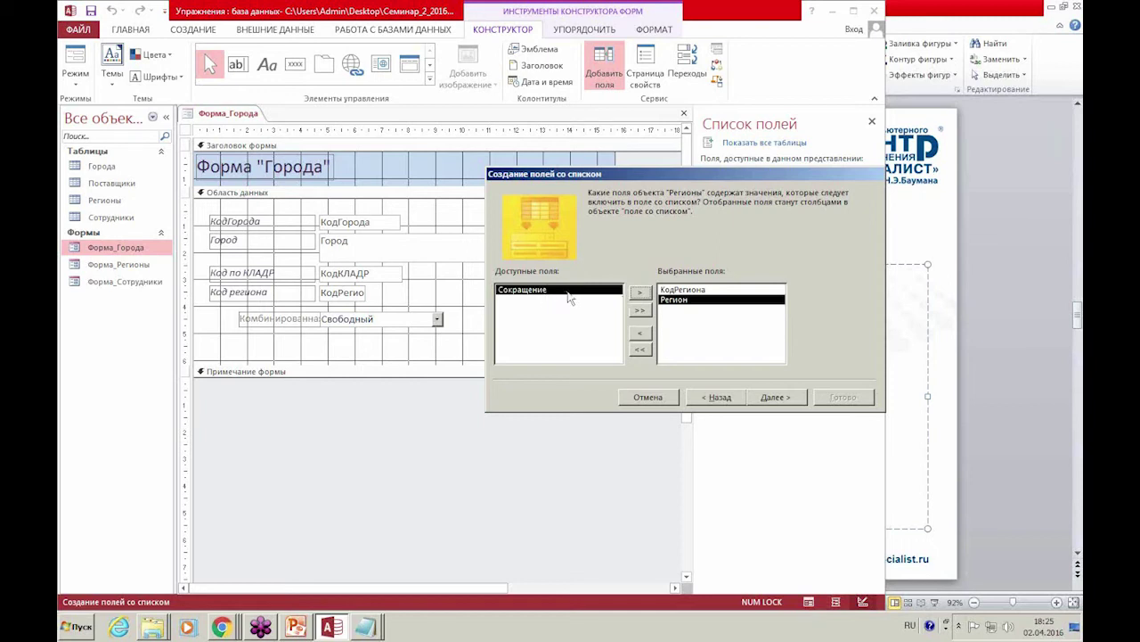
{"action": "left_click", "coordinate": [639, 294]}
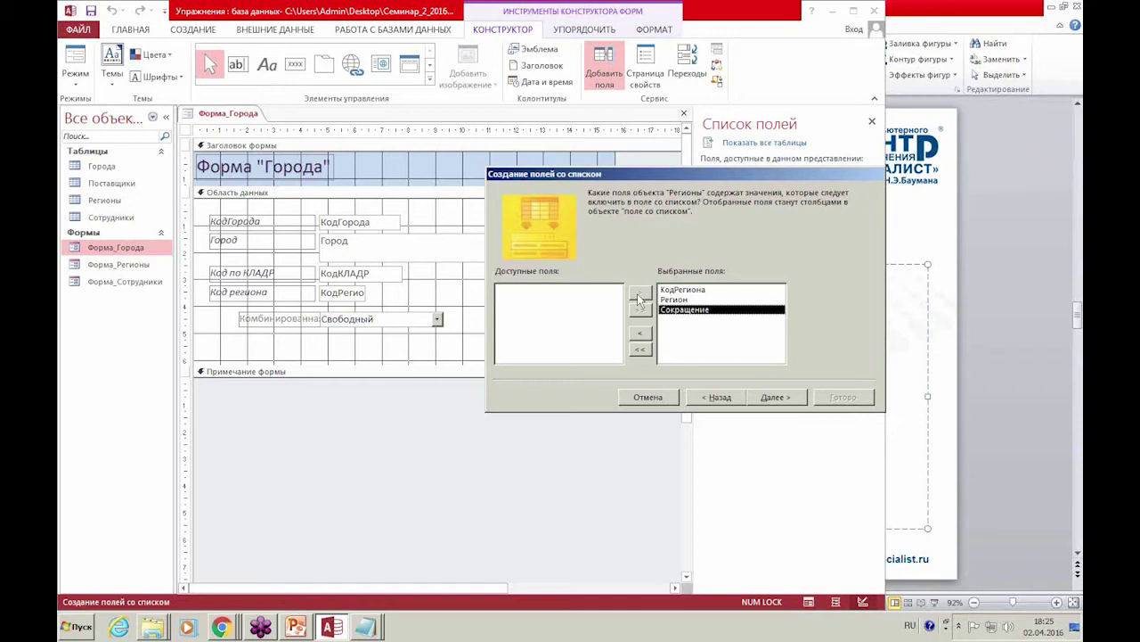
Sort the combo box's list by Регион in ascending order.
{"action": "left_click", "coordinate": [772, 397]}
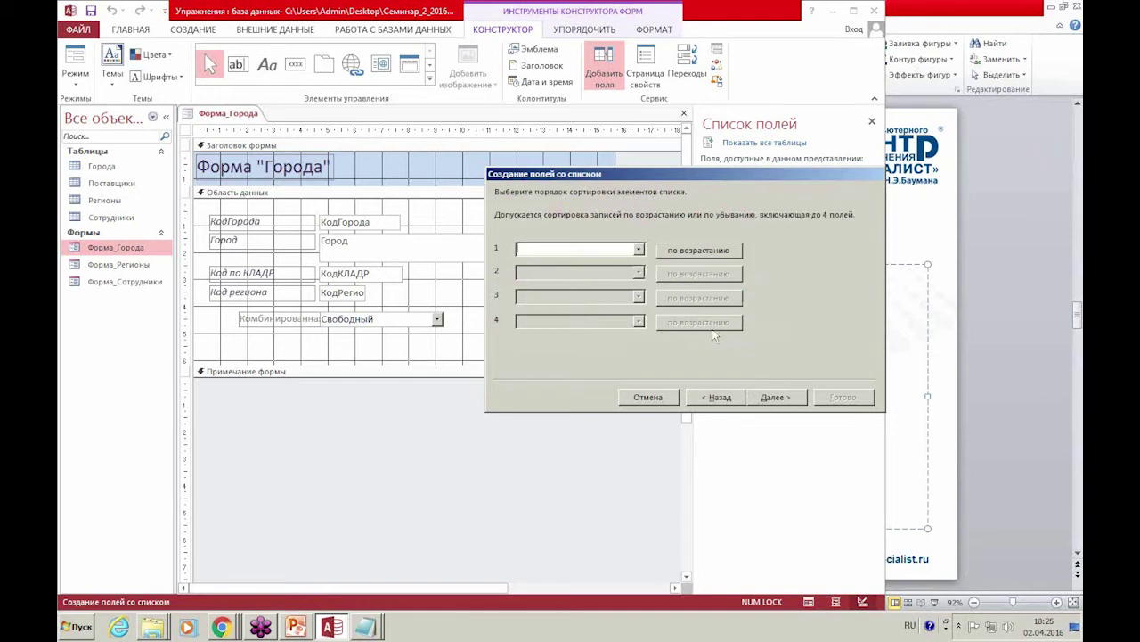
{"action": "left_click", "coordinate": [639, 251]}
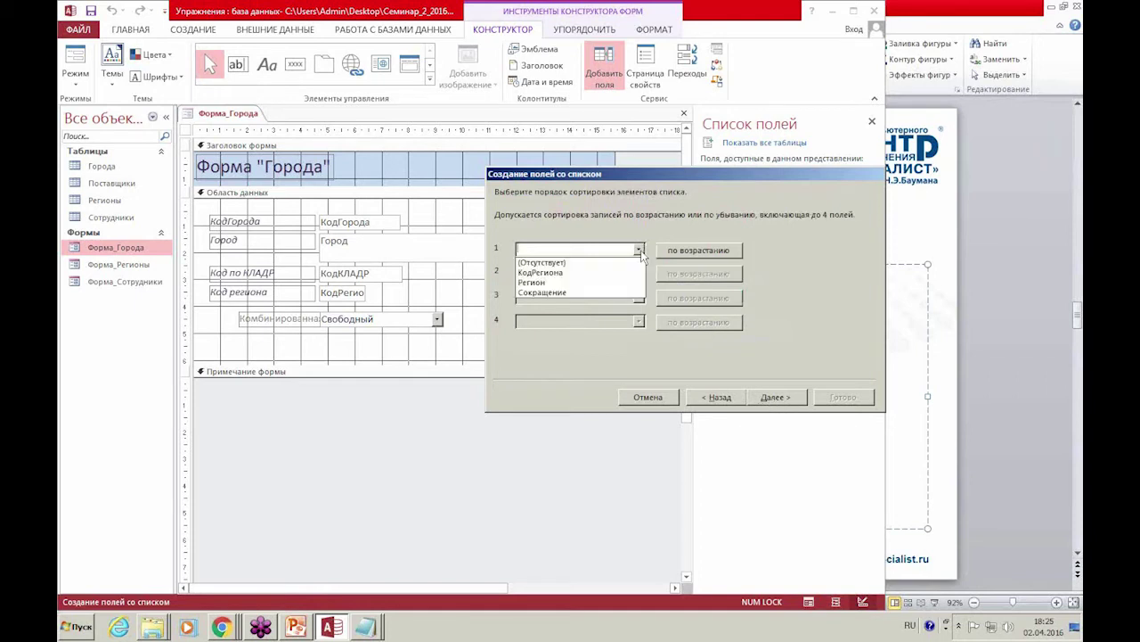
{"action": "left_click", "coordinate": [573, 282]}
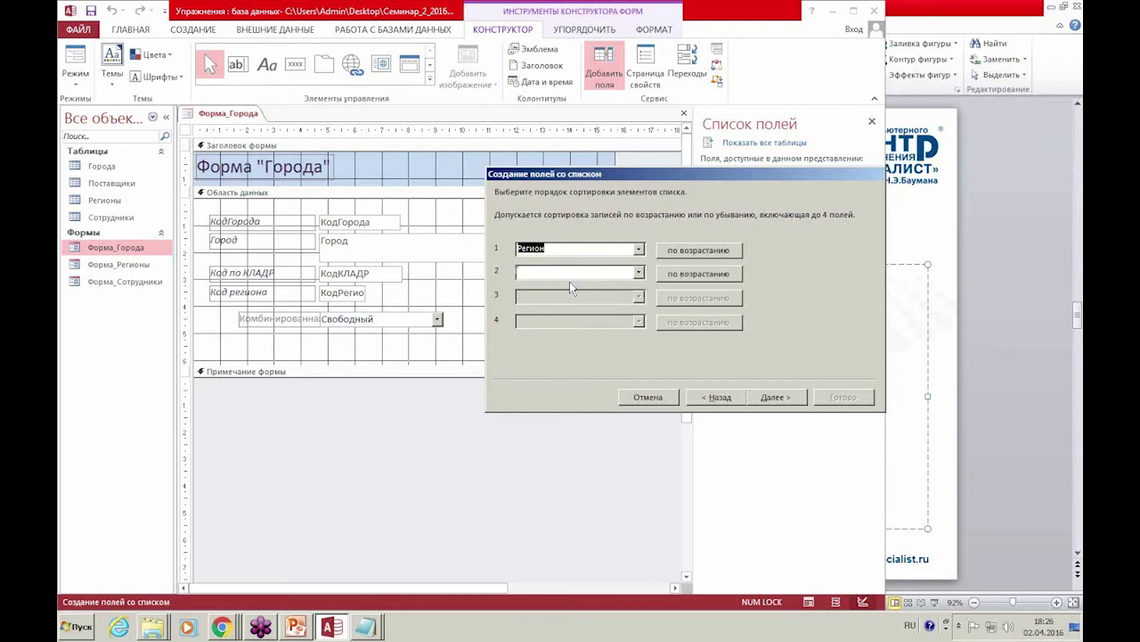
Try sorting the combo box's list by Сокращение first, and return the first sort field to Регион.
{"action": "left_click", "coordinate": [639, 249]}
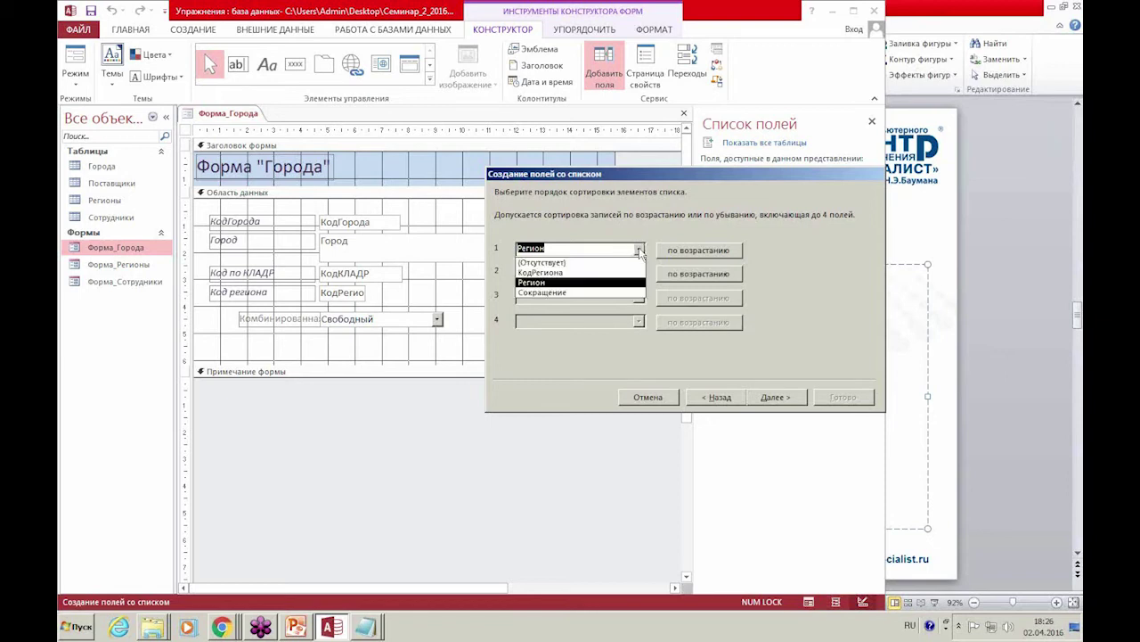
{"action": "left_click", "coordinate": [589, 293]}
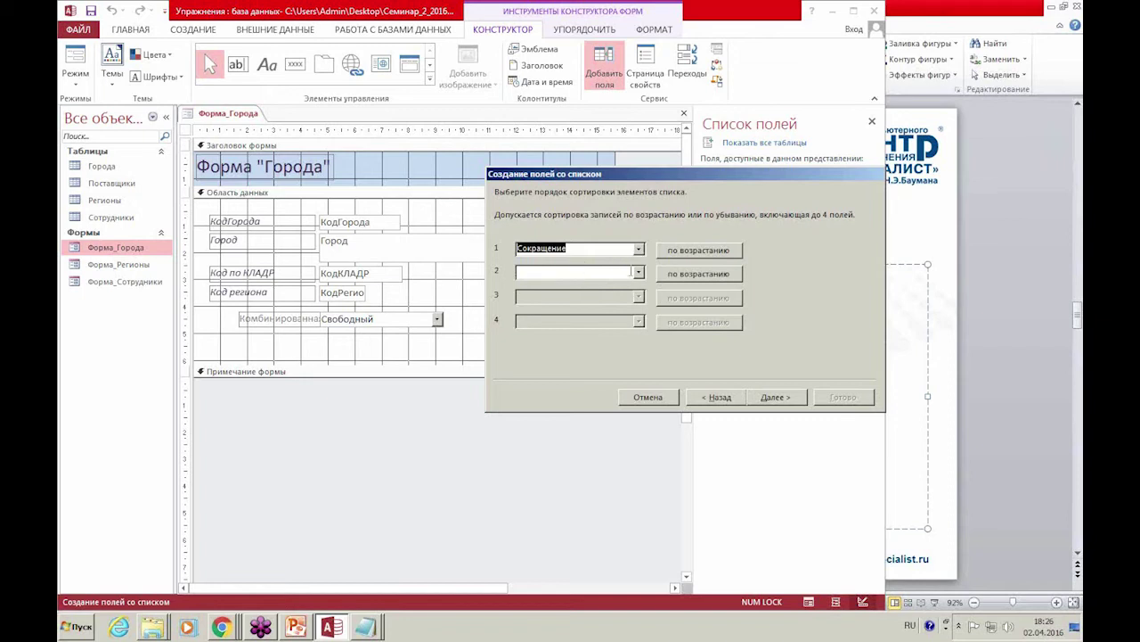
{"action": "left_click", "coordinate": [640, 274]}
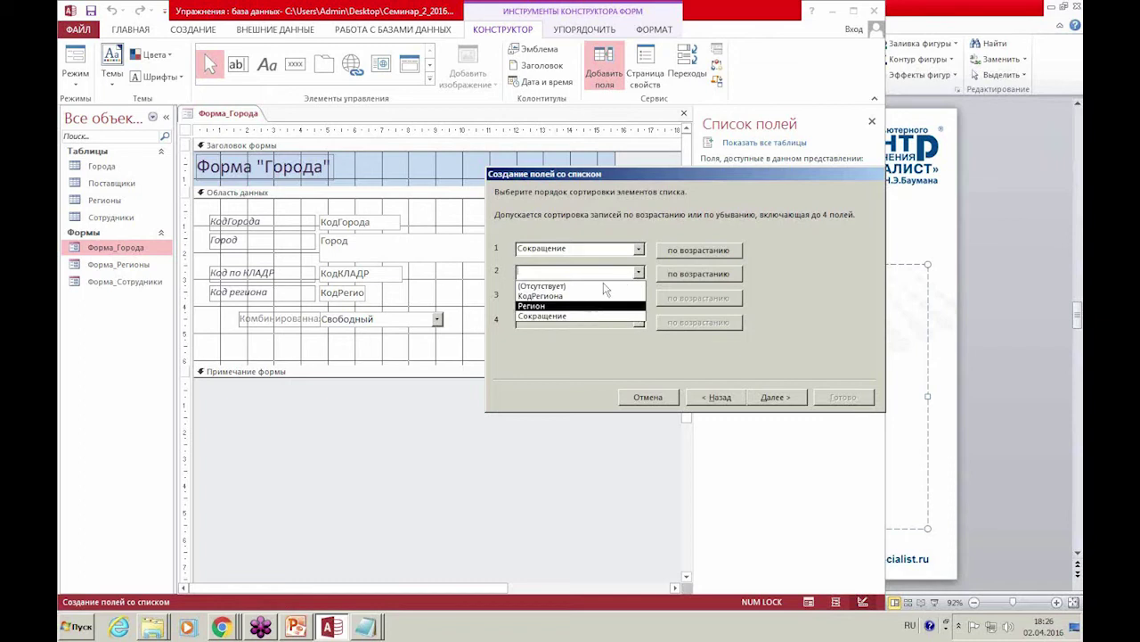
{"action": "left_click", "coordinate": [639, 250]}
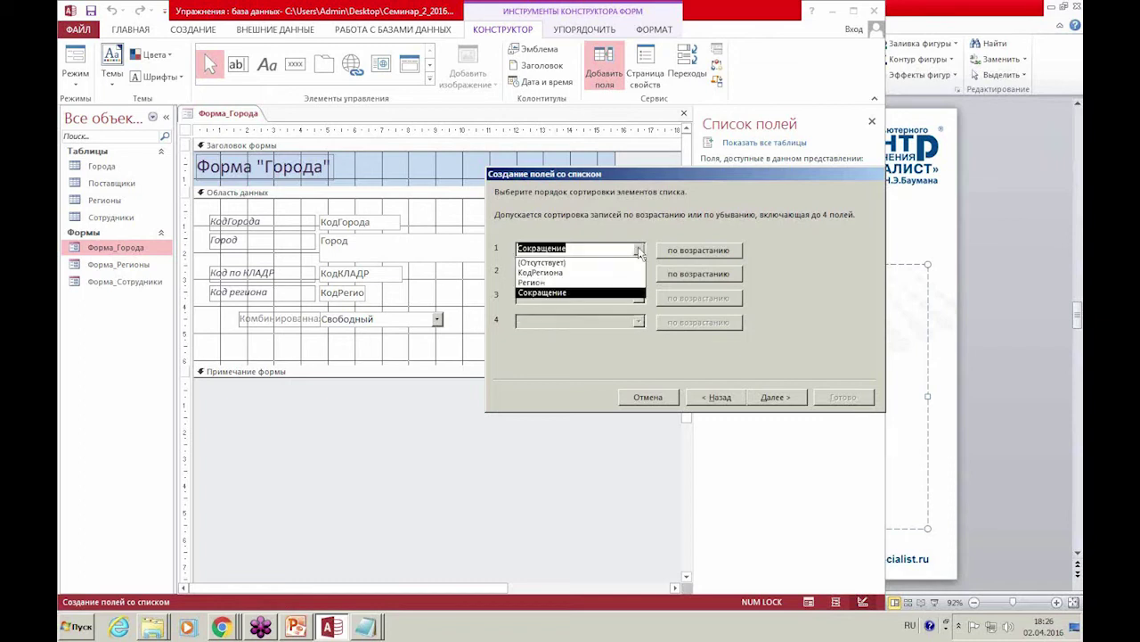
{"action": "left_click", "coordinate": [594, 281]}
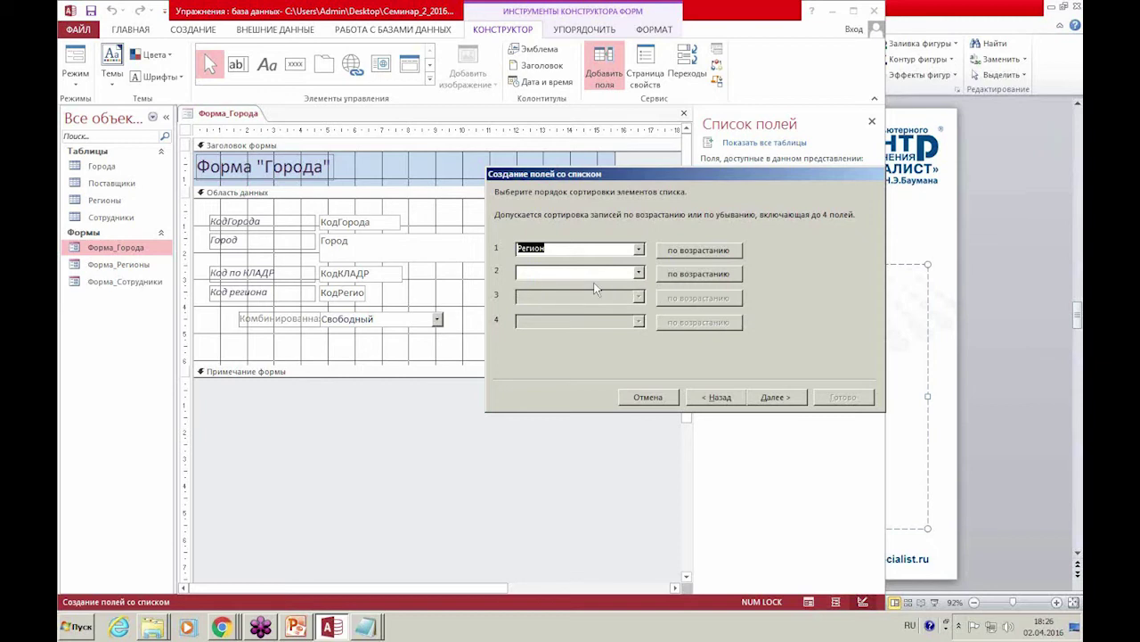
Sort the combo box's list in ascending order by Сокращение first and Регион second, and continue to the column widths.
{"action": "left_click", "coordinate": [633, 260]}
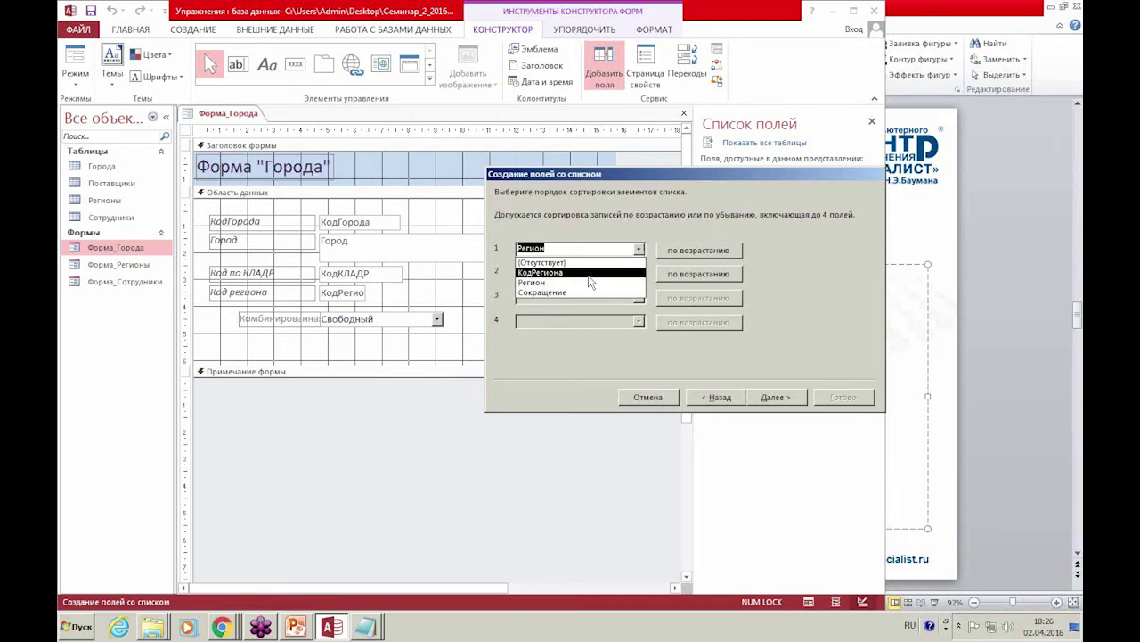
{"action": "left_click", "coordinate": [586, 291]}
{"action": "left_click", "coordinate": [638, 273]}
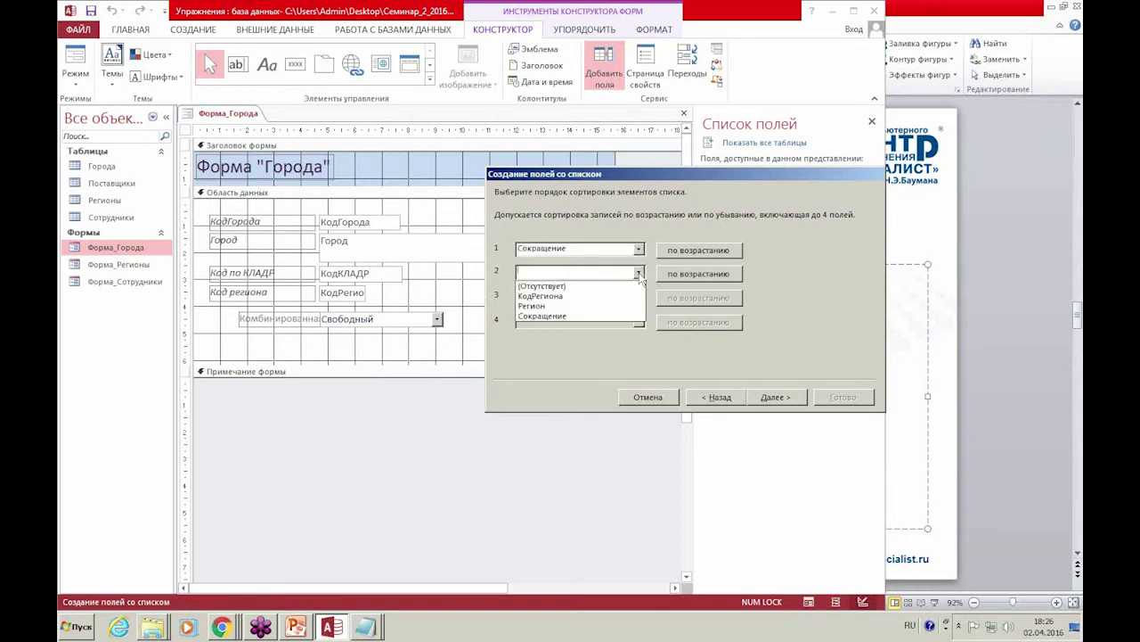
{"action": "left_click", "coordinate": [590, 305]}
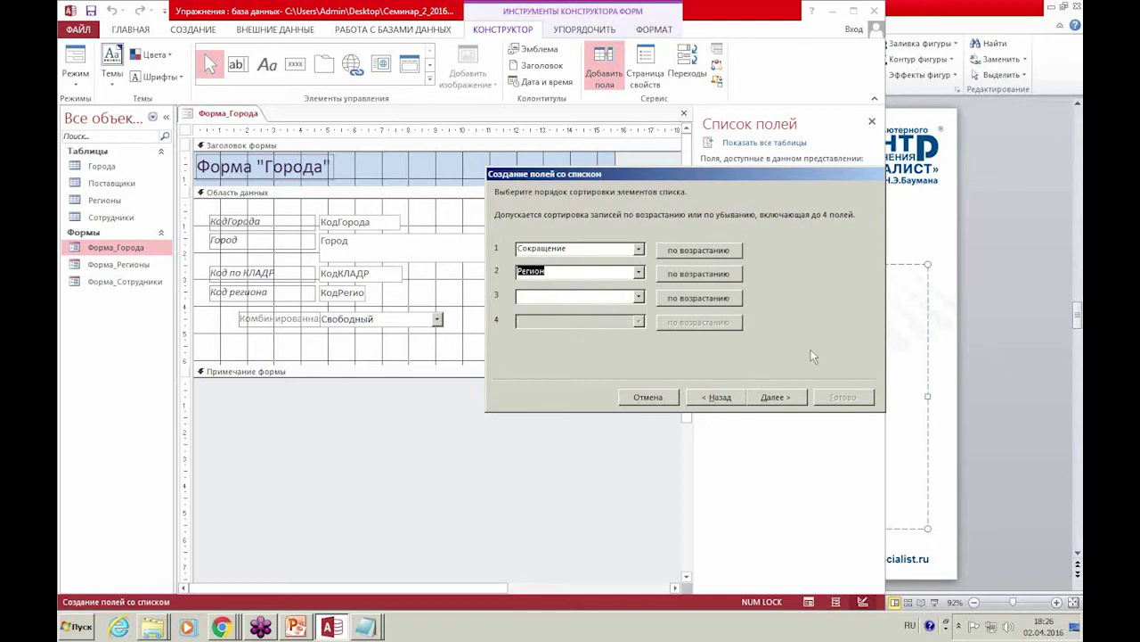
{"action": "left_click", "coordinate": [780, 393]}
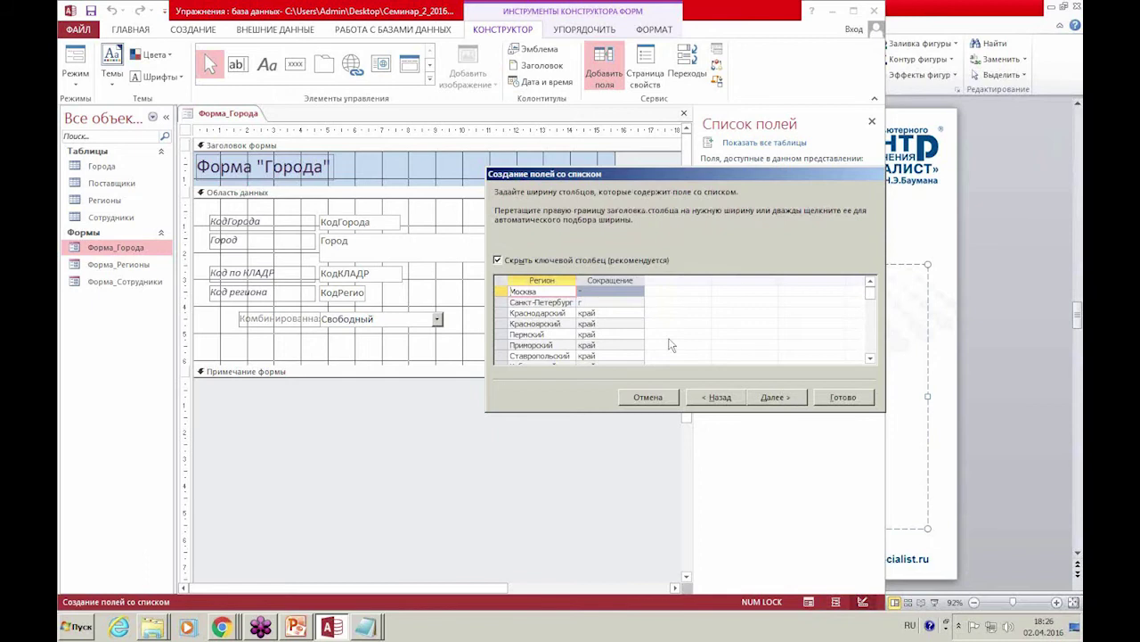
Widen the Регион column of the combo box, and show the key column for a check before hiding it again.
{"action": "left_click_drag", "start_coordinate": [570, 291], "coordinate": [634, 291]}
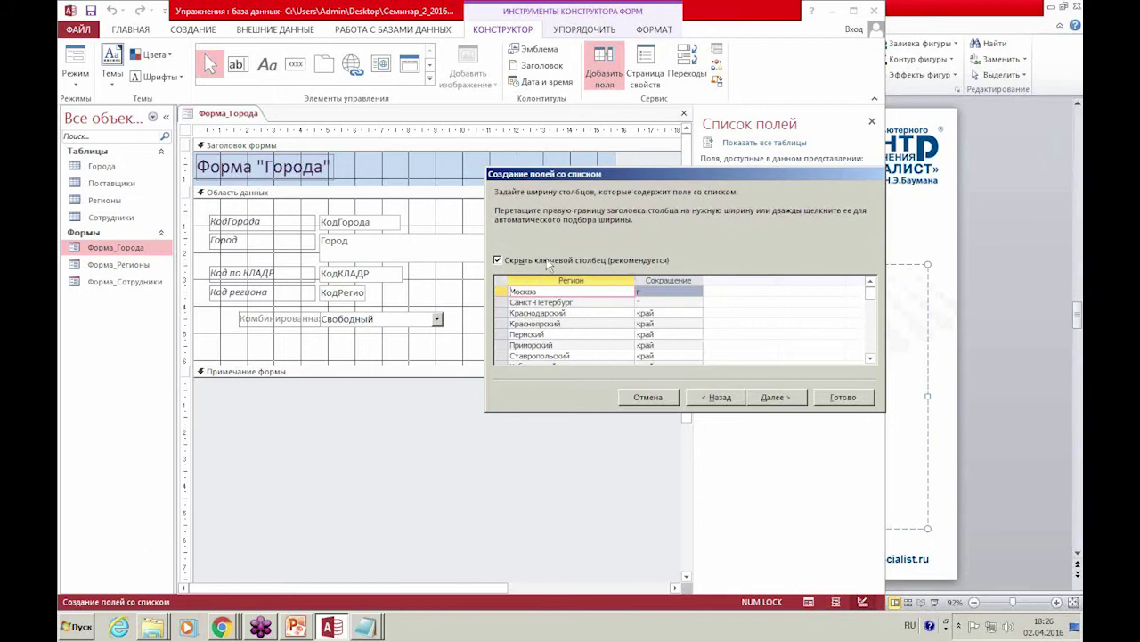
{"action": "left_click", "coordinate": [503, 260]}
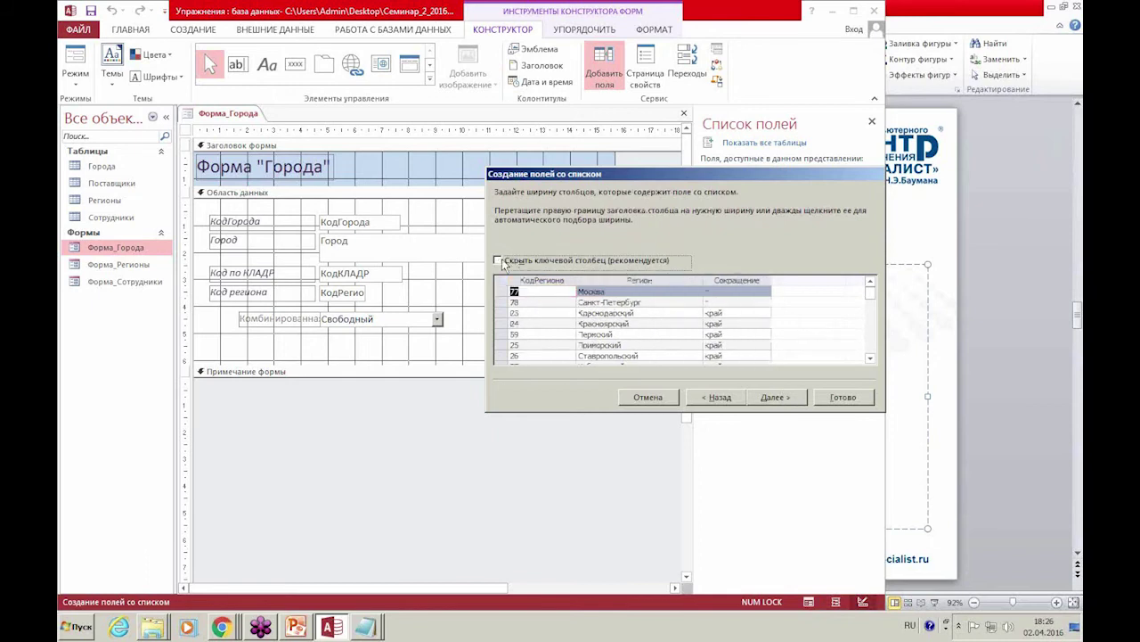
{"action": "left_click", "coordinate": [498, 260]}
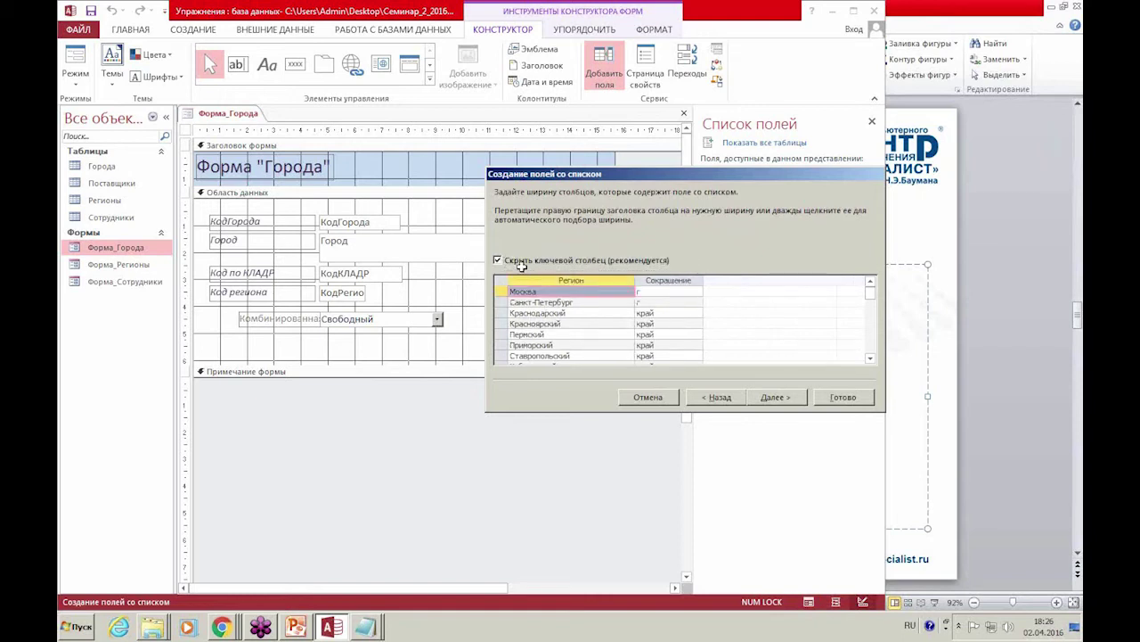
Look through the combo box's column preview to check how the regions are grouped by Сокращение and ordered by name.
{"action": "left_click", "coordinate": [670, 291]}
{"action": "left_click", "coordinate": [672, 302]}
{"action": "scroll", "coordinate": [670, 304], "scroll_direction": "down", "scroll_amount": 10}
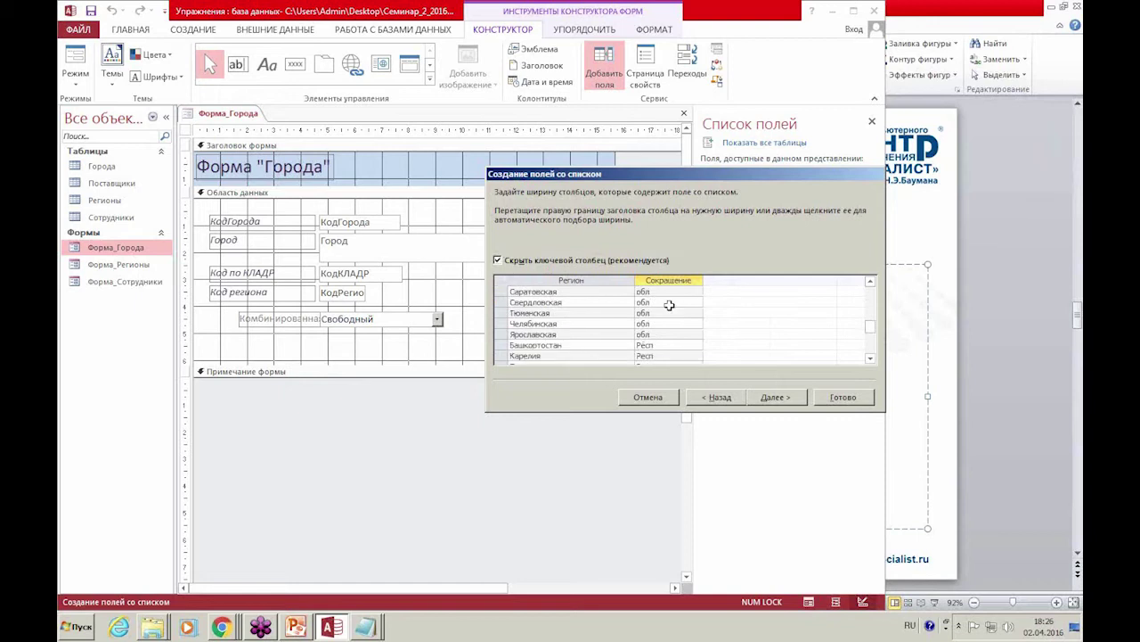
{"action": "scroll", "coordinate": [666, 307], "scroll_direction": "down", "scroll_amount": 4}
{"action": "scroll", "coordinate": [633, 312], "scroll_direction": "up", "scroll_amount": 2}
{"action": "left_click_drag", "start_coordinate": [501, 335], "coordinate": [499, 354]}
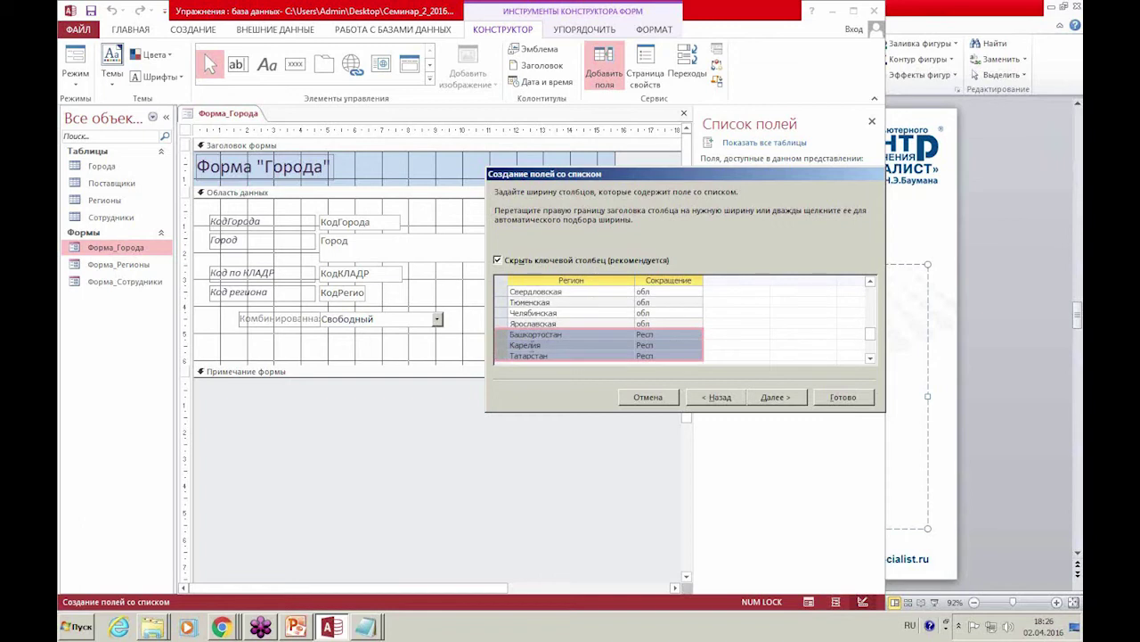
{"action": "left_click", "coordinate": [541, 361]}
{"action": "scroll", "coordinate": [546, 352], "scroll_direction": "up", "scroll_amount": 3}
{"action": "scroll", "coordinate": [547, 350], "scroll_direction": "up", "scroll_amount": 1}
{"action": "left_click", "coordinate": [571, 303]}
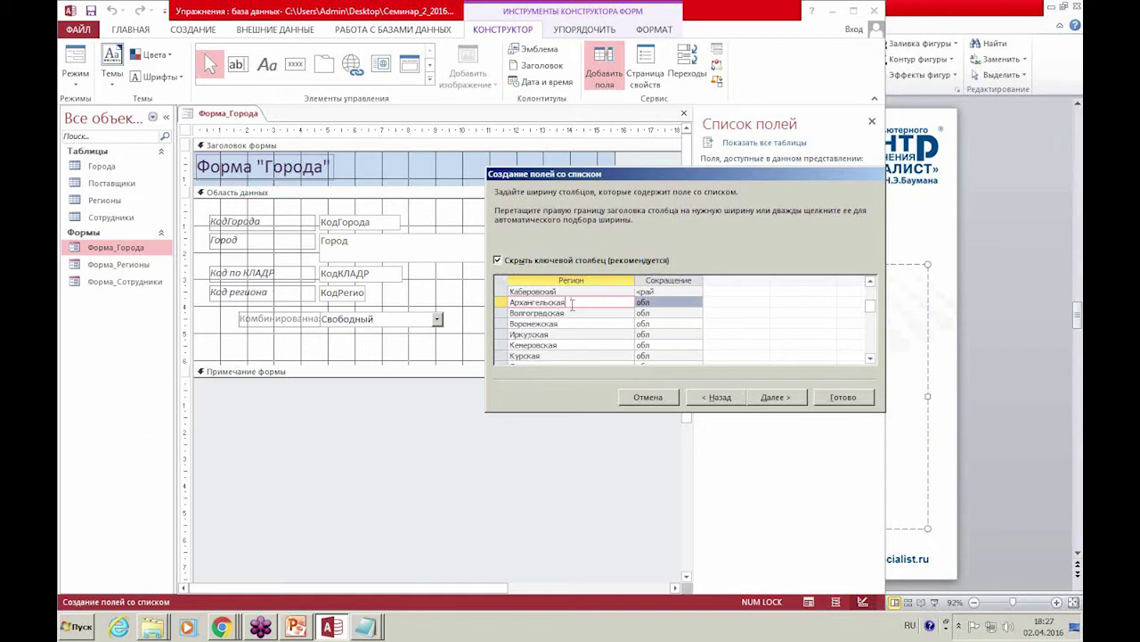
{"action": "left_click_drag", "start_coordinate": [504, 303], "coordinate": [502, 335]}
{"action": "left_click", "coordinate": [552, 312]}
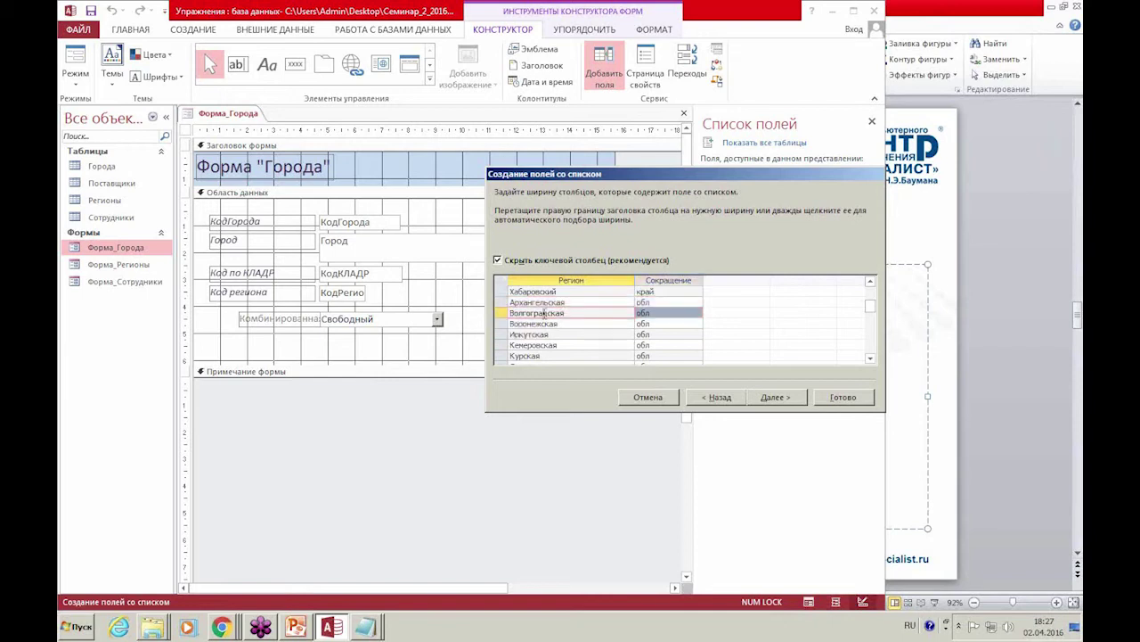
{"action": "scroll", "coordinate": [553, 312], "scroll_direction": "up", "scroll_amount": 2}
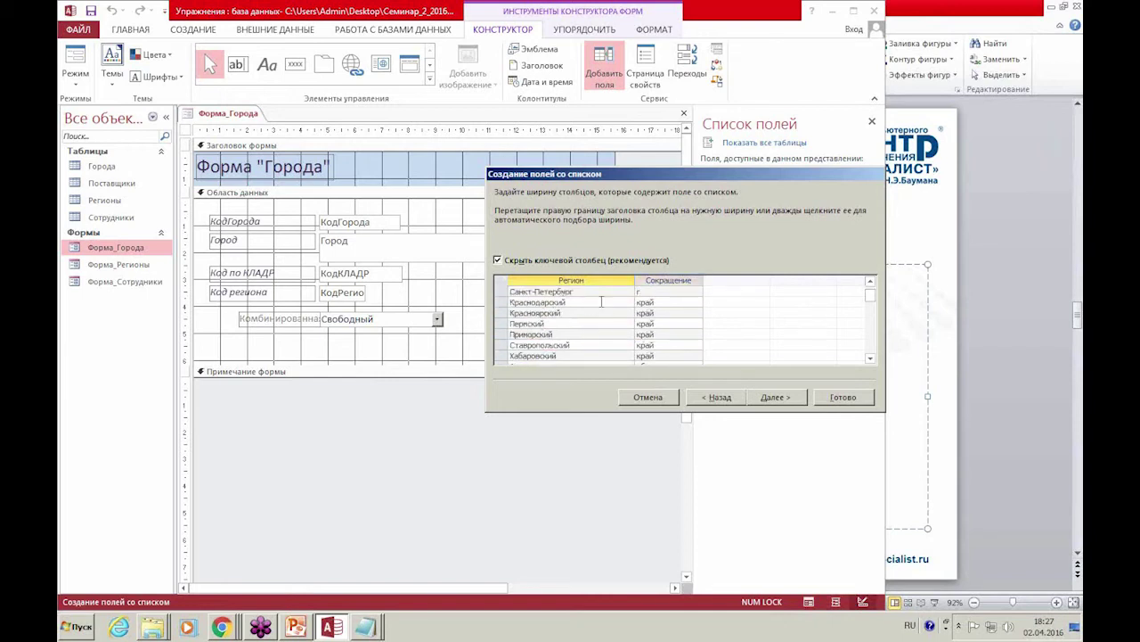
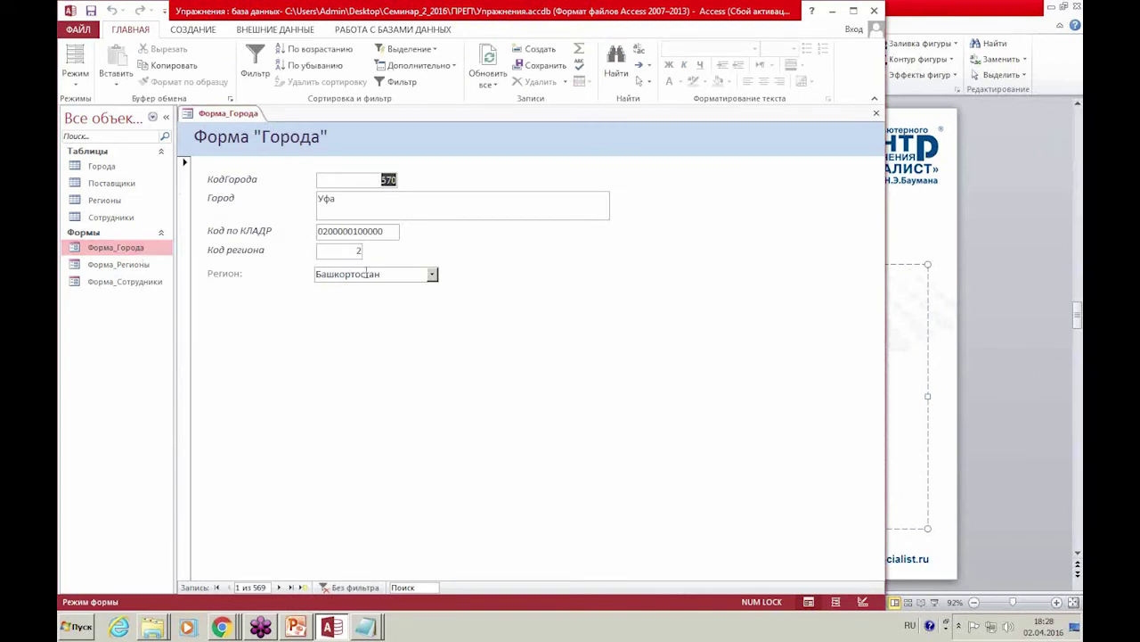
Step forward through the first city records to compare Код региона with the name in the Регион combo box.
{"action": "left_click", "coordinate": [279, 589]}
{"action": "left_click", "coordinate": [280, 588]}
{"action": "left_click", "coordinate": [280, 588]}
{"action": "left_click", "coordinate": [279, 588]}
{"action": "left_click", "coordinate": [280, 588]}
{"action": "left_click", "coordinate": [280, 588]}
Search the records of the form for "тула".
{"action": "left_click", "coordinate": [424, 586]}
{"action": "type", "text": "тула"}
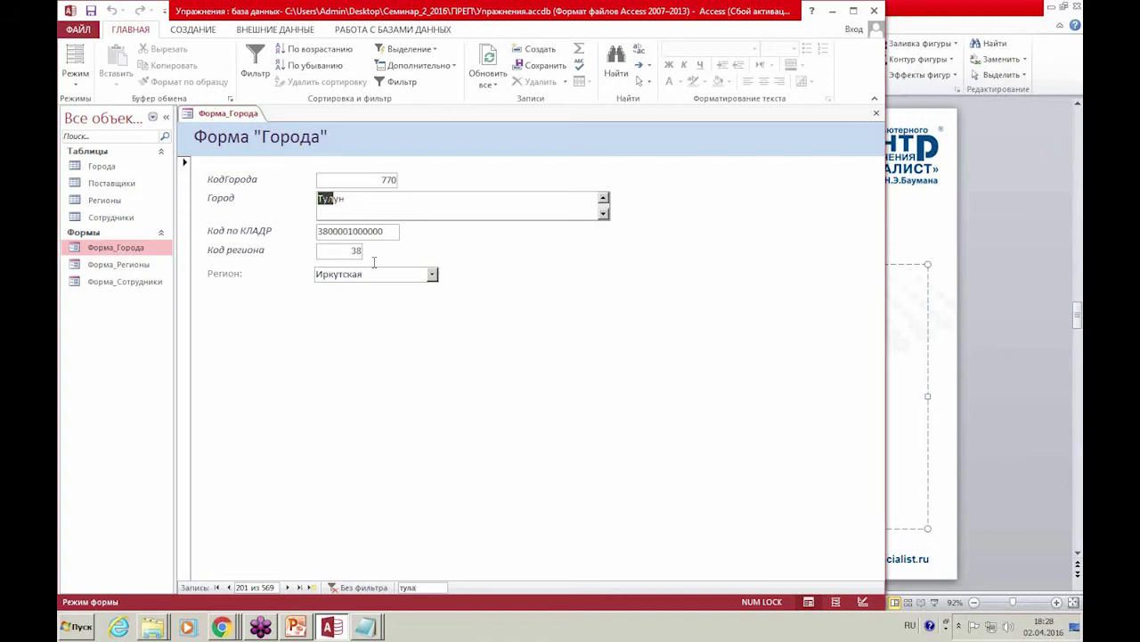
{"action": "left_click", "coordinate": [410, 587]}
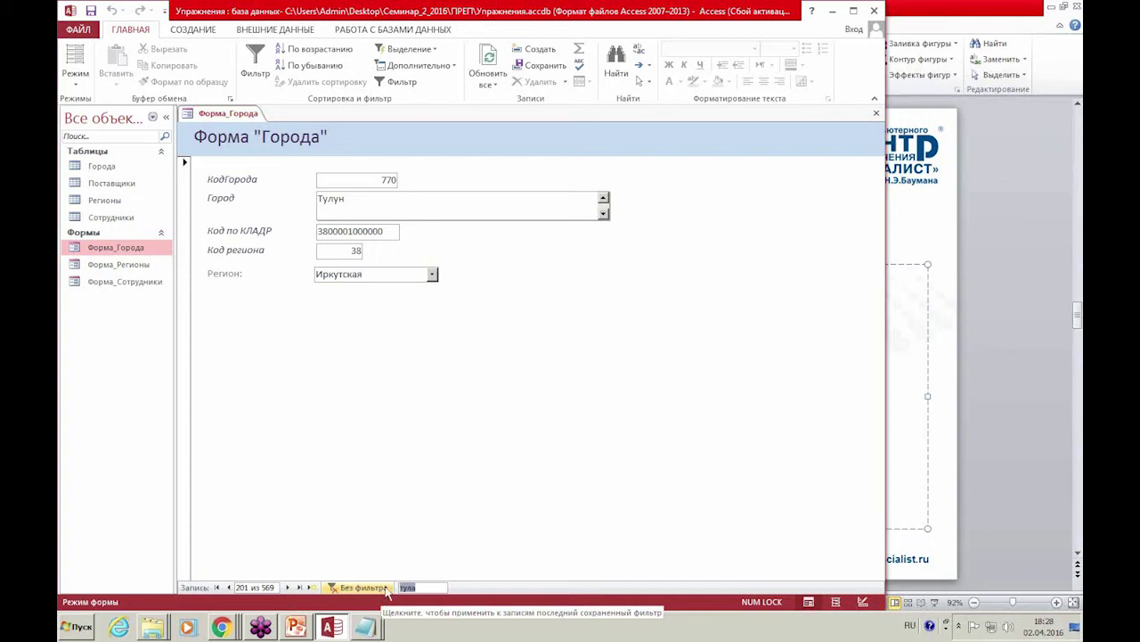
Open the Города table, look over its list of cities, and close it.
{"action": "left_click", "coordinate": [119, 167]}
{"action": "double_click", "coordinate": [119, 166]}
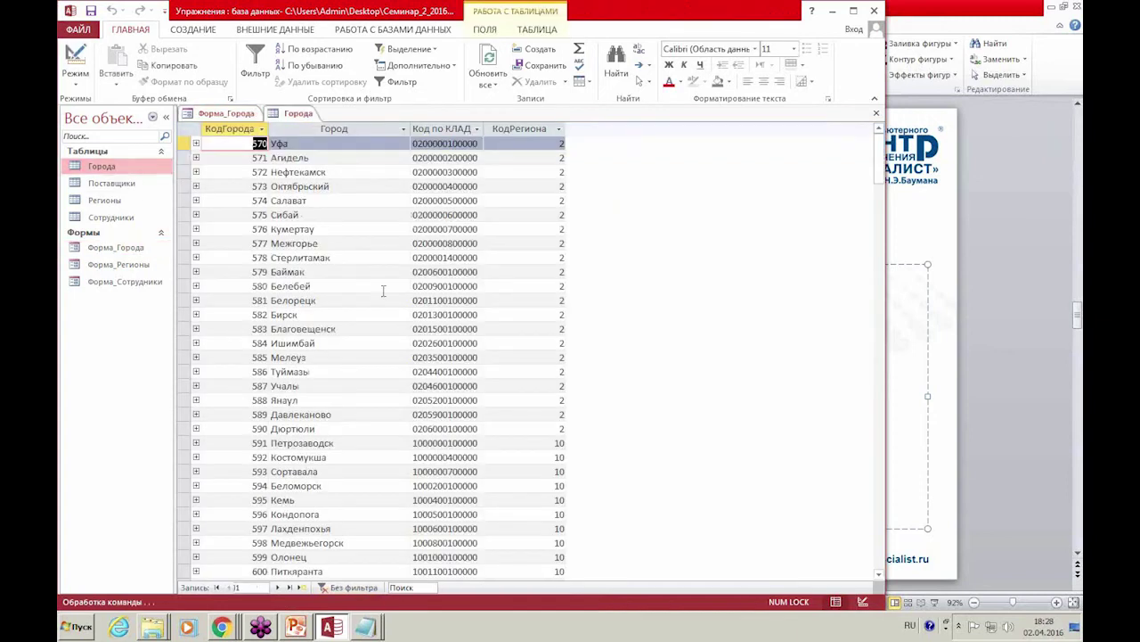
{"action": "scroll", "coordinate": [328, 375], "scroll_direction": "down", "scroll_amount": 9}
{"action": "scroll", "coordinate": [328, 393], "scroll_direction": "up", "scroll_amount": 1}
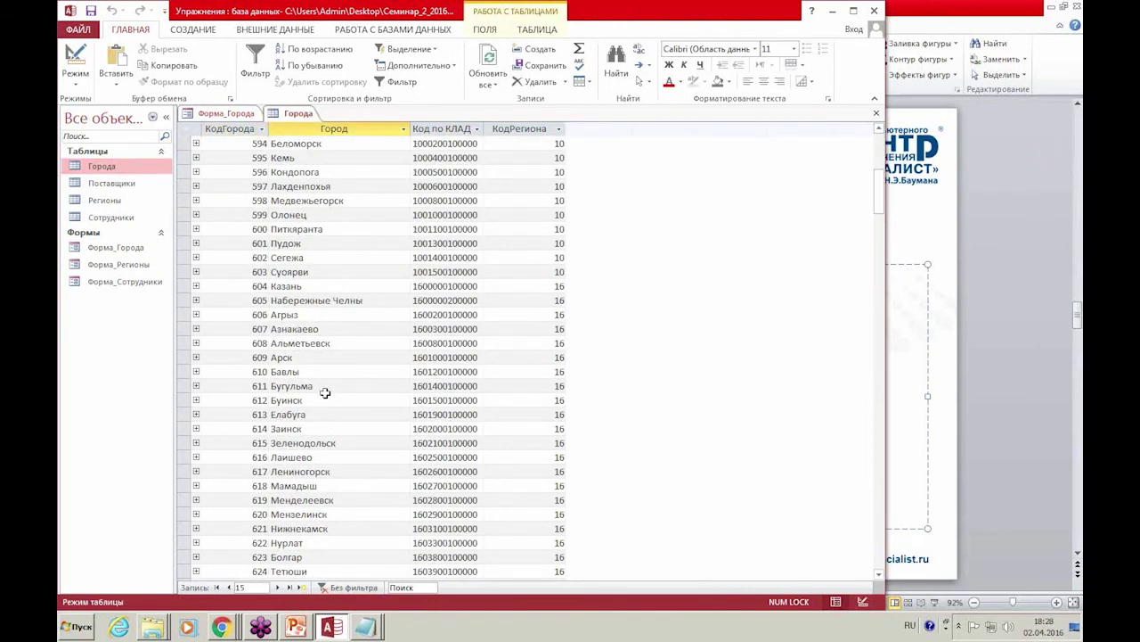
{"action": "left_click", "coordinate": [877, 113]}
Search the form's records for "каза" and inspect the Код региона field of the matching city.
{"action": "double_click", "coordinate": [427, 587]}
{"action": "type", "text": "каза"}
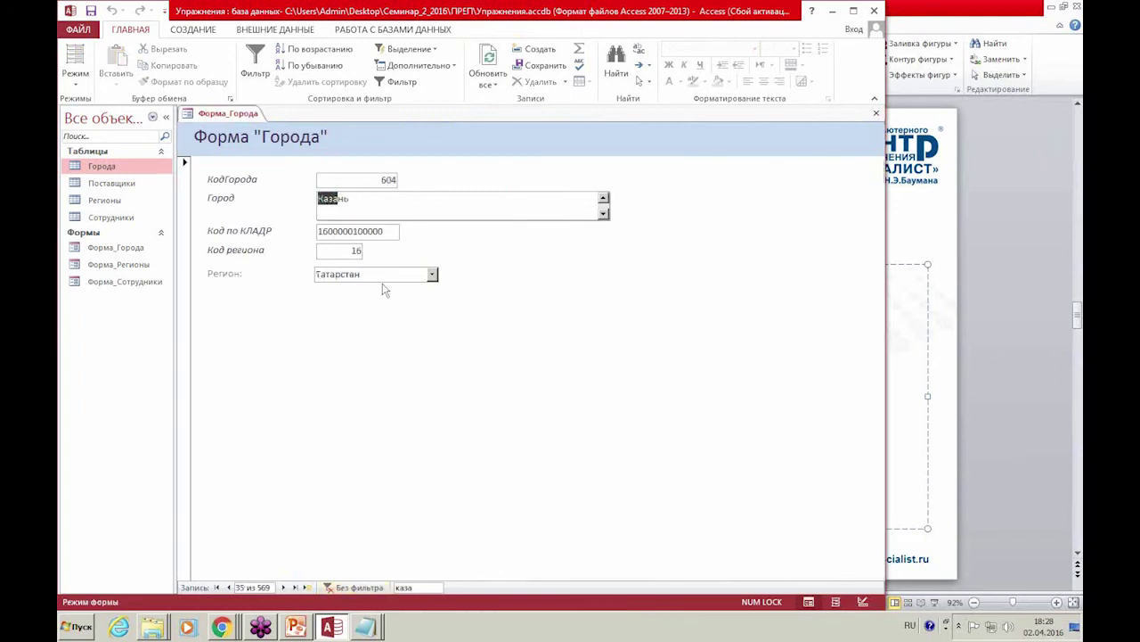
{"action": "left_click", "coordinate": [339, 250]}
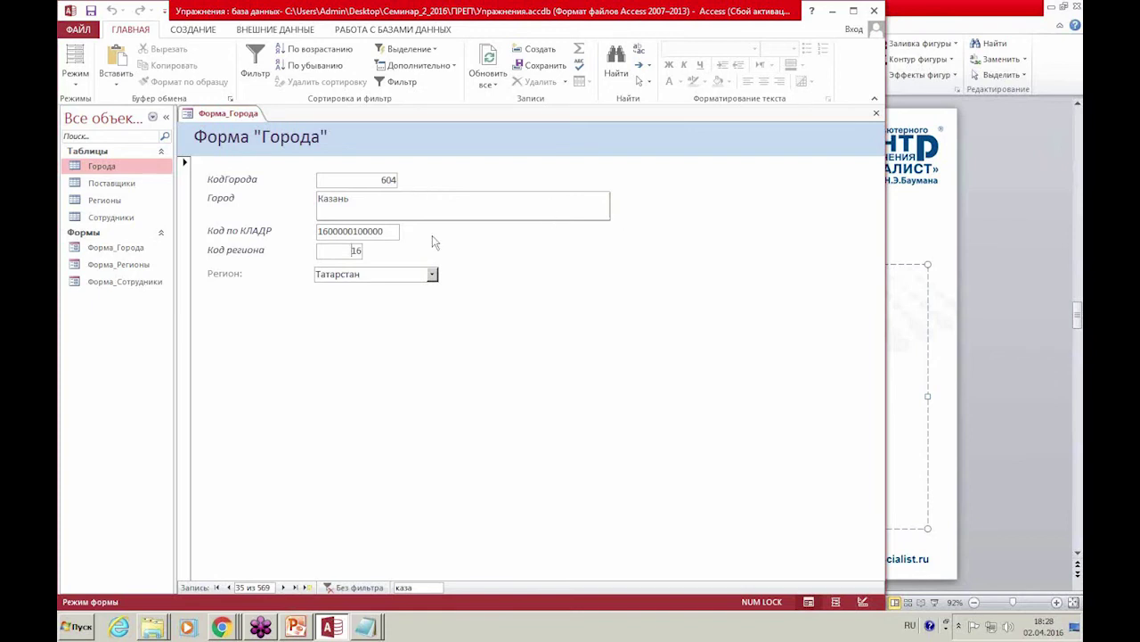
Look up the code of the Ленинградская region and its related cities in the Регионы table, and close the table.
{"action": "double_click", "coordinate": [117, 200]}
{"action": "left_click", "coordinate": [327, 400]}
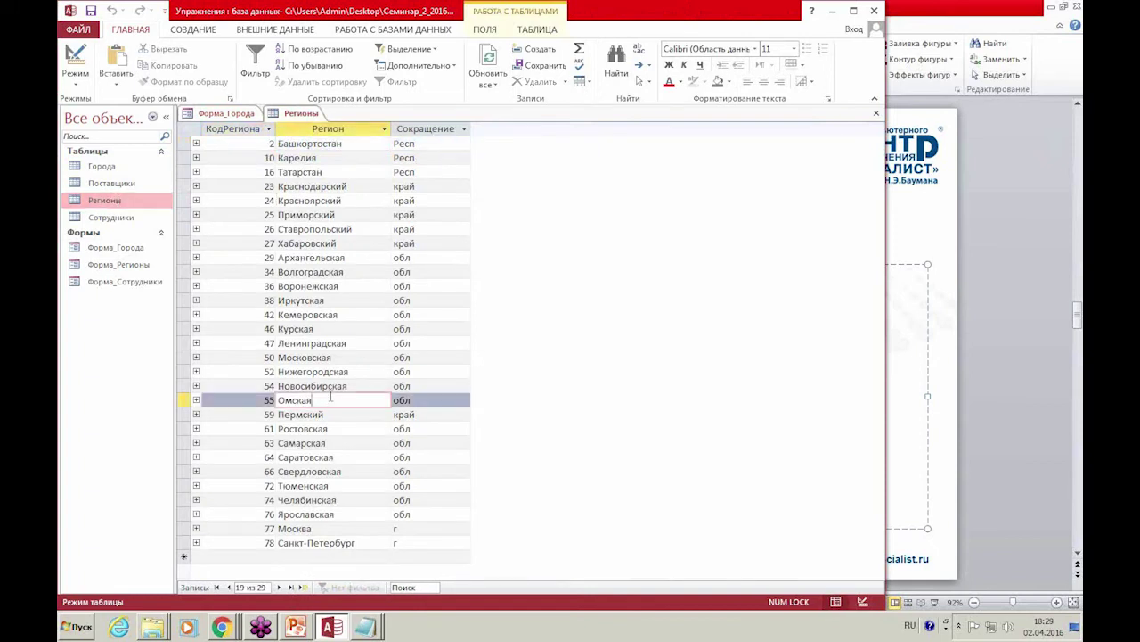
{"action": "left_click", "coordinate": [259, 346]}
{"action": "left_click", "coordinate": [196, 343]}
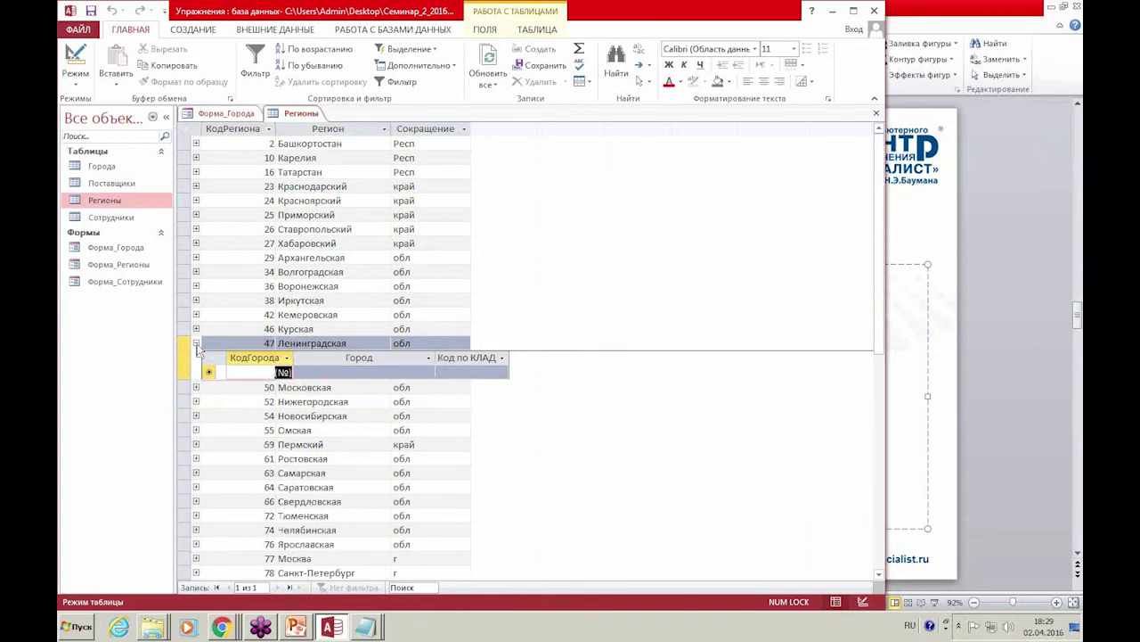
{"action": "left_click", "coordinate": [196, 344]}
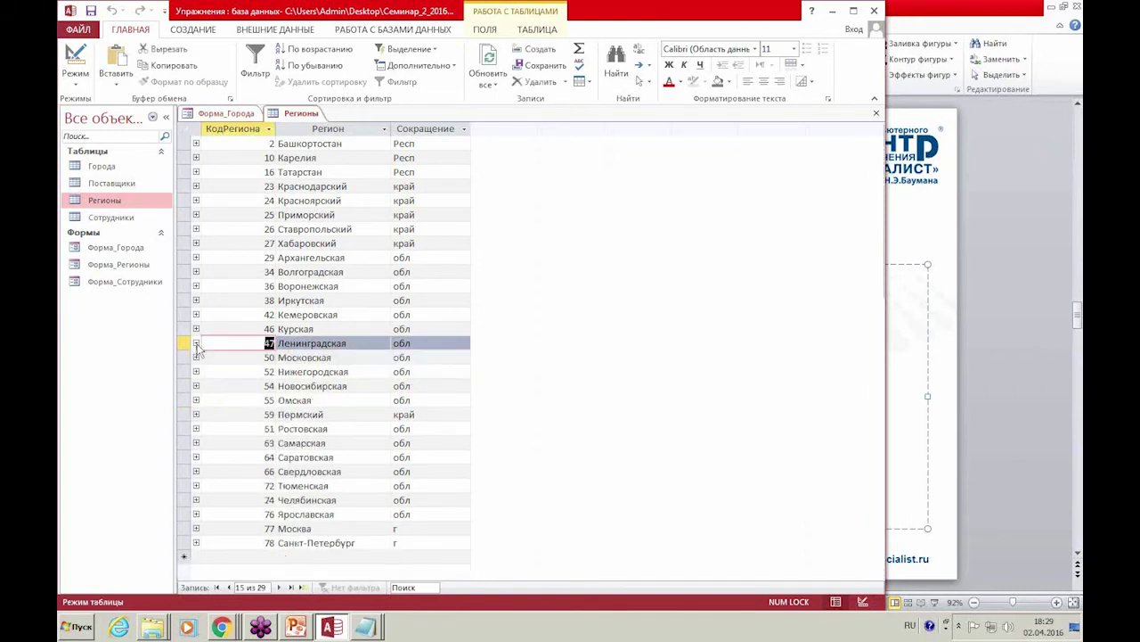
{"action": "left_click", "coordinate": [878, 114]}
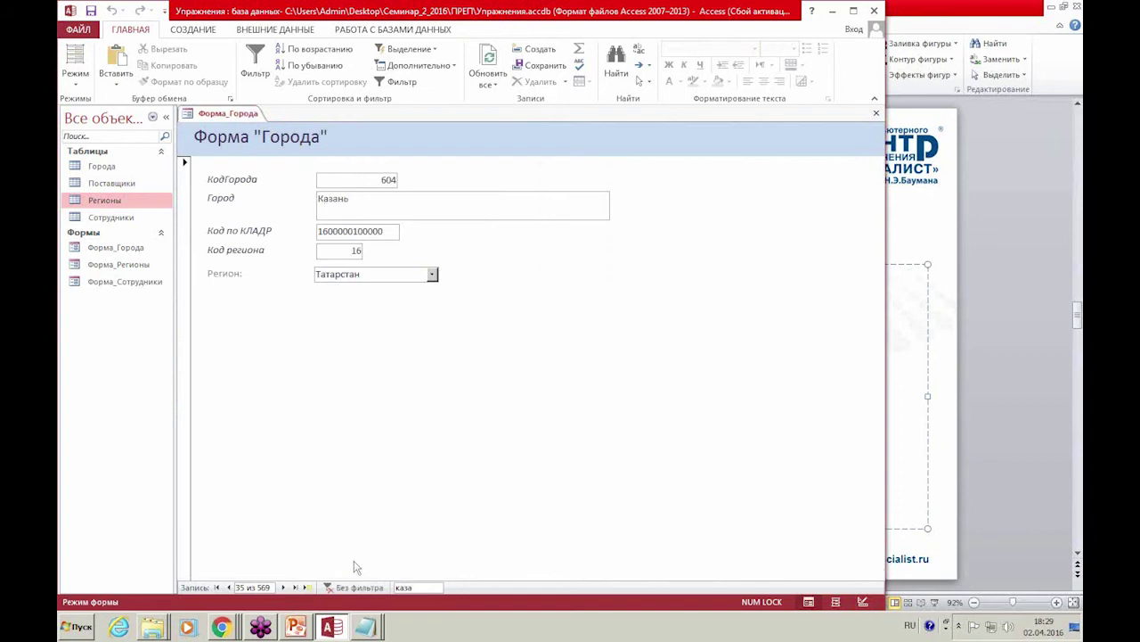
Add a new record for the city Тихвин with region code 47, leaving Код по КЛАДР empty.
{"action": "left_click", "coordinate": [308, 588]}
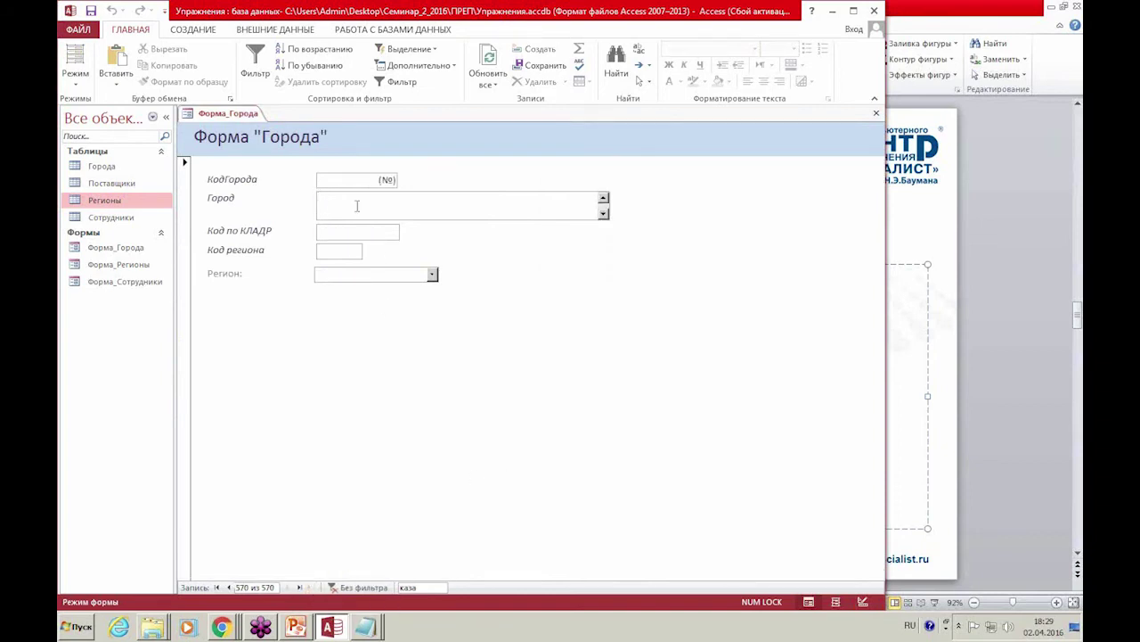
{"action": "type", "text": "Тихвин"}
{"action": "key", "text": "Tab"}
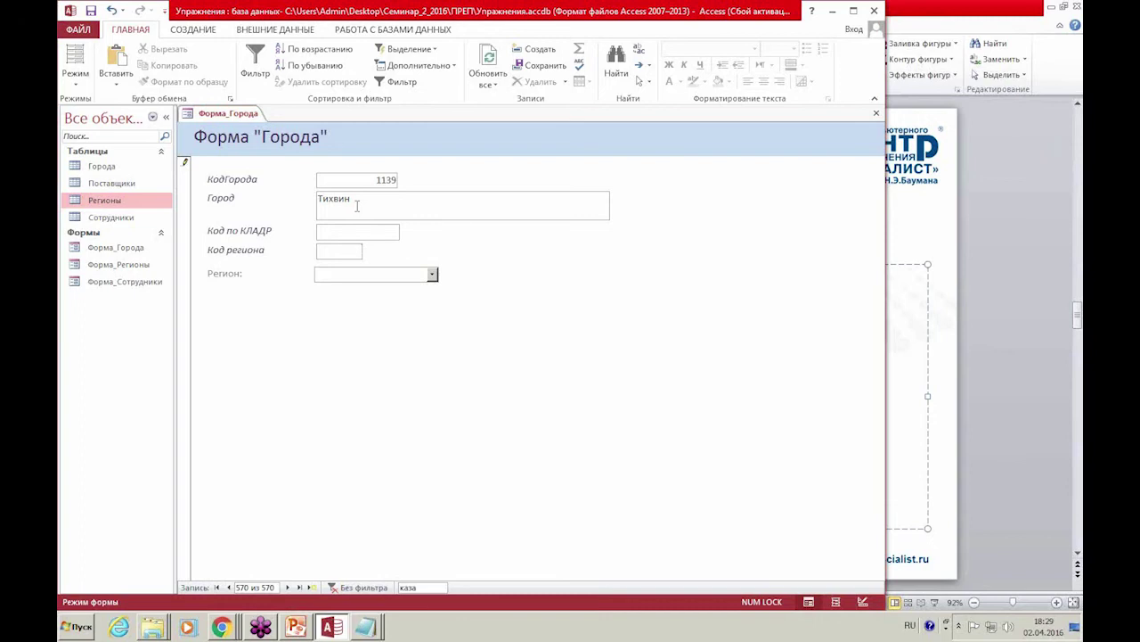
{"action": "type", "text": "7"}
{"action": "key", "text": "Tab"}
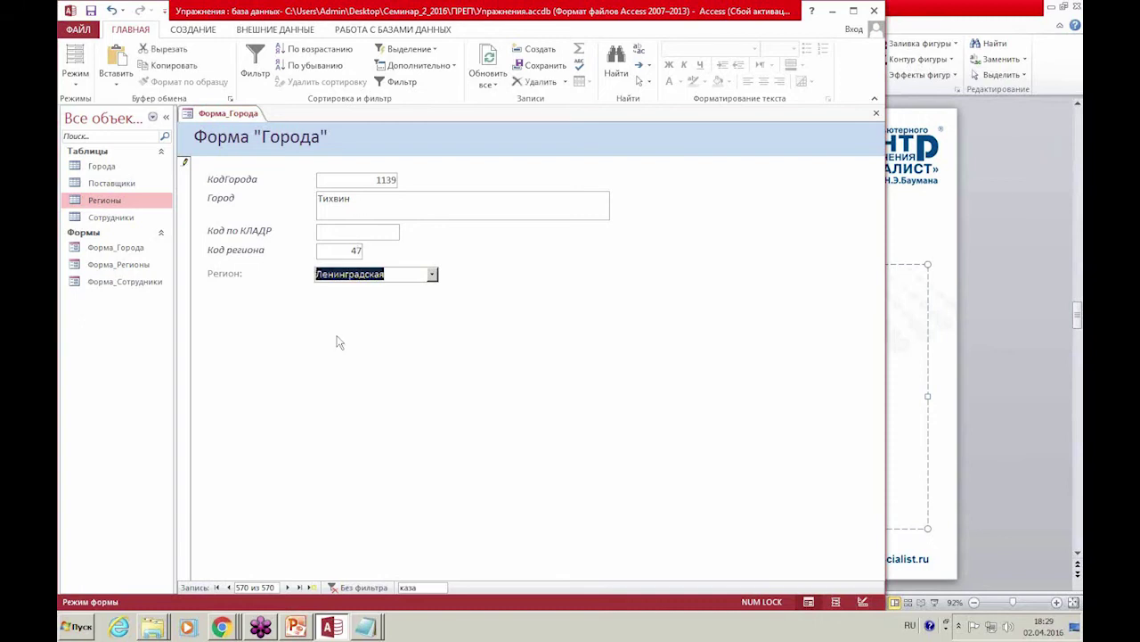
Add a new record for the city Волхов and choose Ленинградская from the Регион list.
{"action": "left_click", "coordinate": [312, 589]}
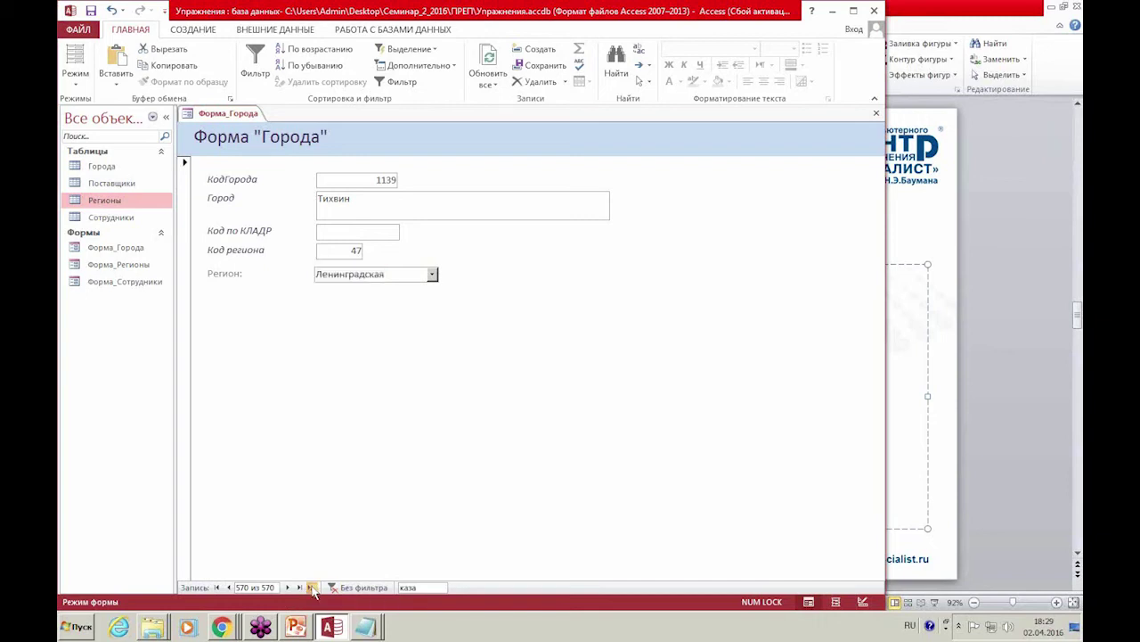
{"action": "left_click", "coordinate": [382, 206]}
{"action": "type", "text": "В"}
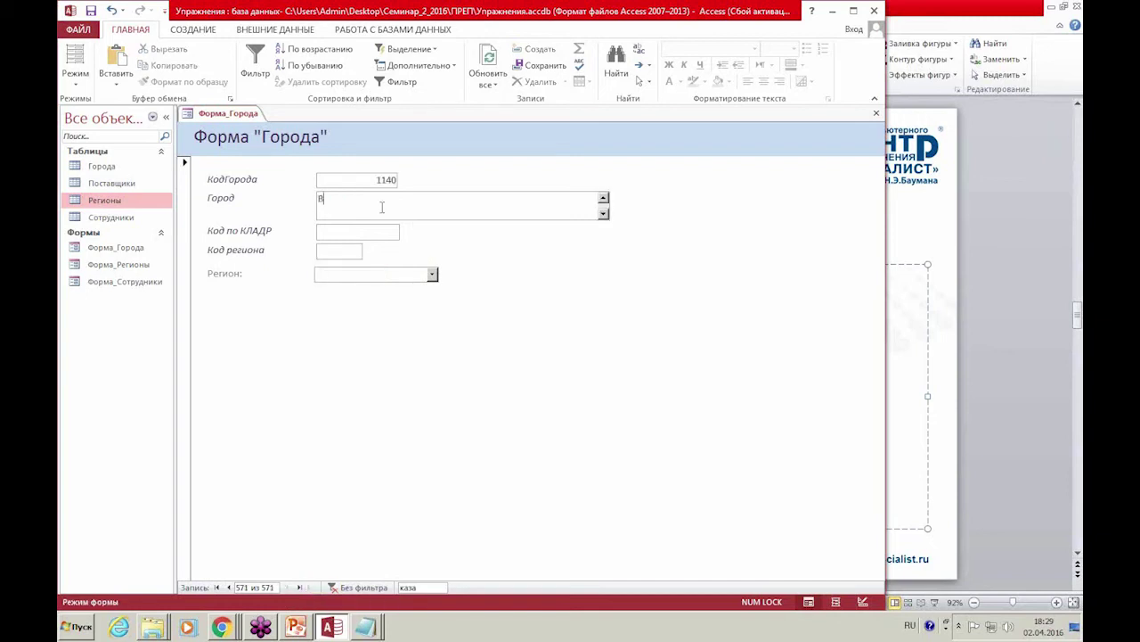
{"action": "type", "text": "олхоа"}
{"action": "key", "text": "Tab"}
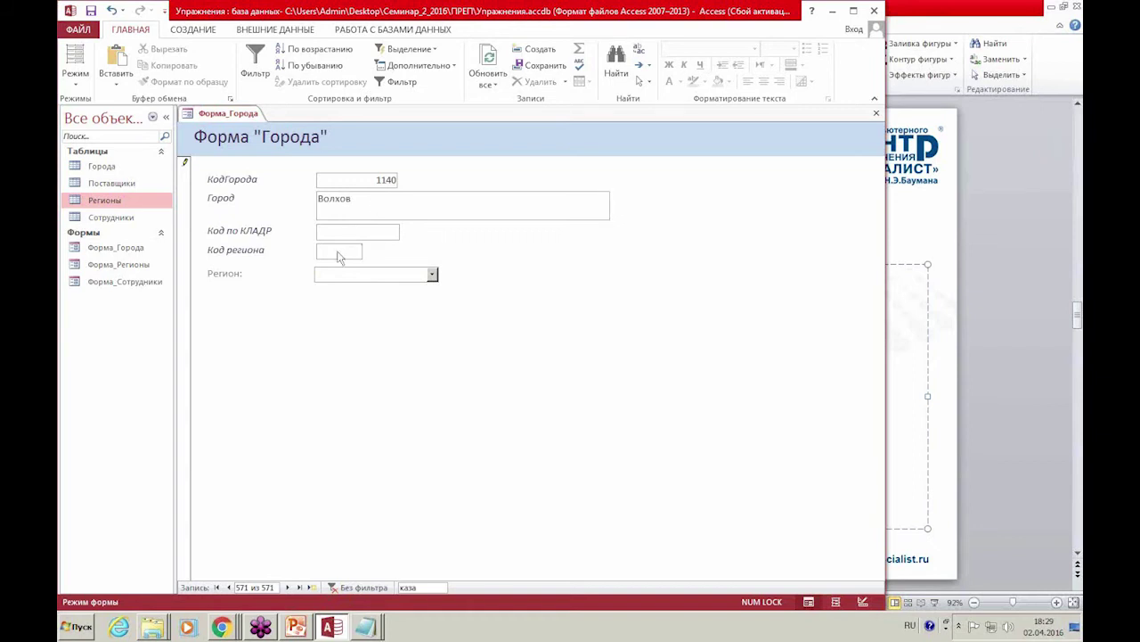
{"action": "left_click", "coordinate": [433, 275]}
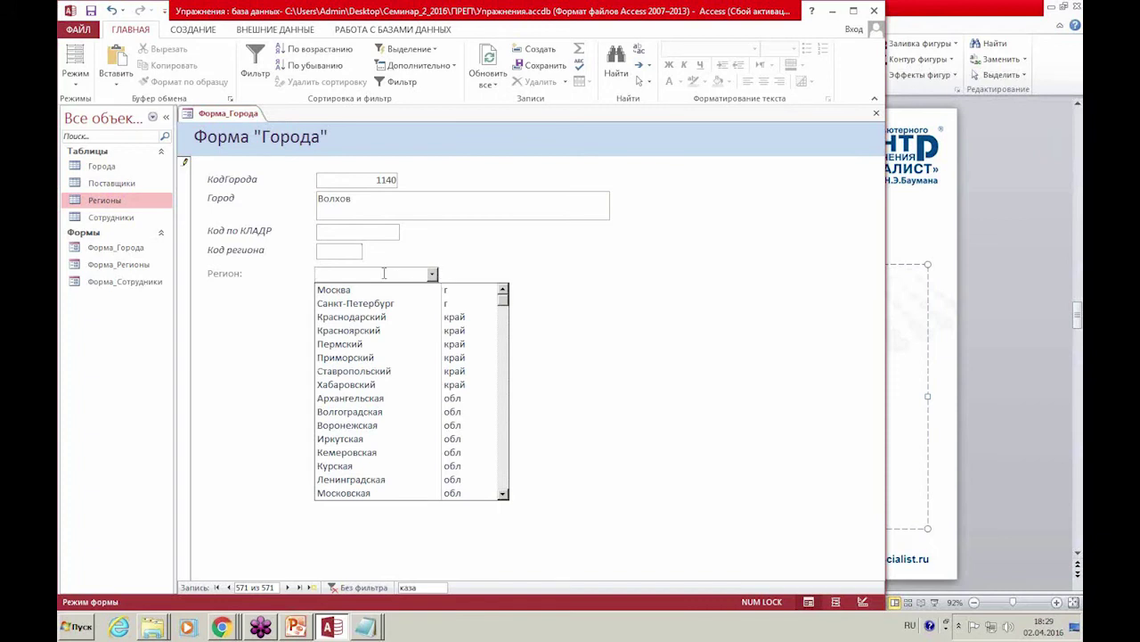
{"action": "type", "text": "ленинградская"}
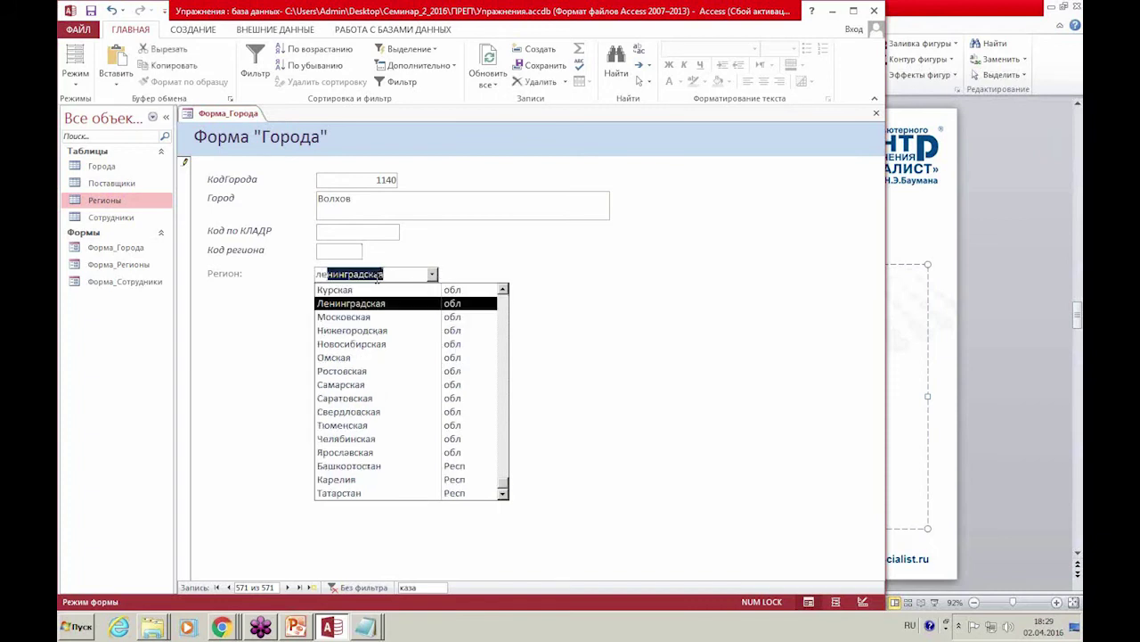
{"action": "left_click", "coordinate": [364, 307]}
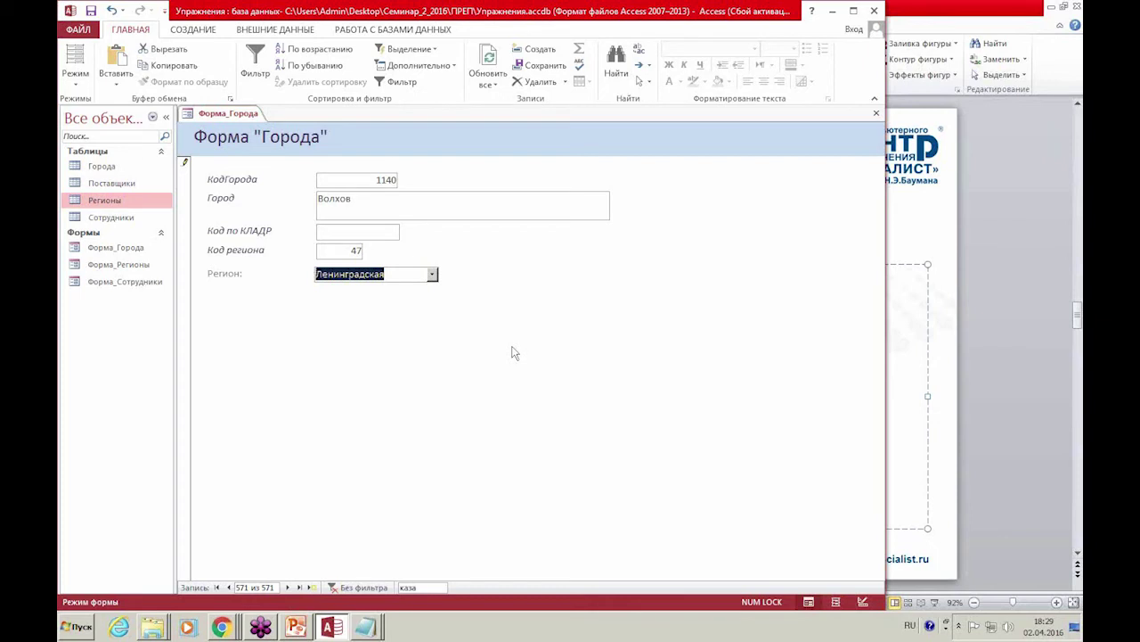
Look through the regions offered in the Регион list of the Волхов record, keeping the current choice.
{"action": "left_click", "coordinate": [384, 275]}
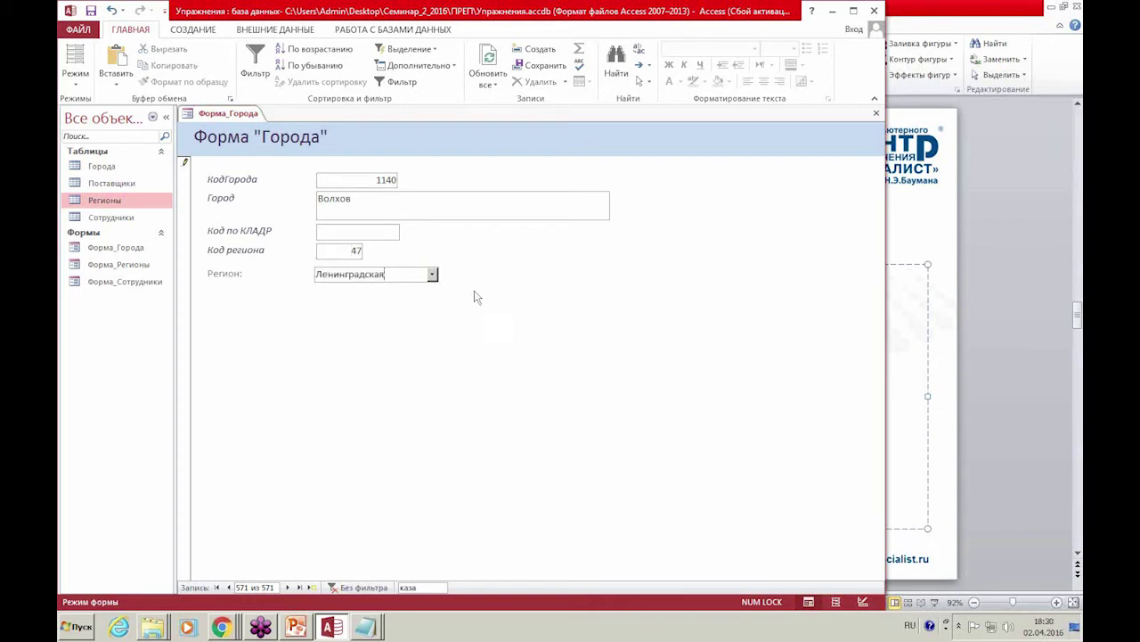
{"action": "left_click", "coordinate": [432, 274]}
{"action": "left_click_drag", "start_coordinate": [504, 487], "coordinate": [401, 307]}
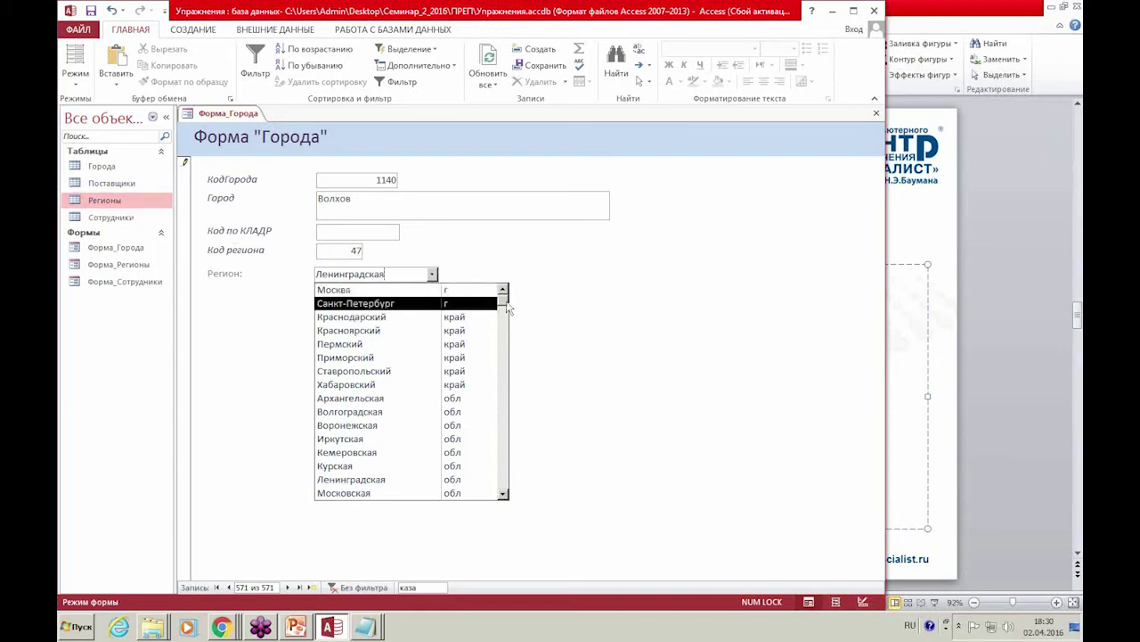
{"action": "left_click_drag", "start_coordinate": [505, 357], "coordinate": [508, 301]}
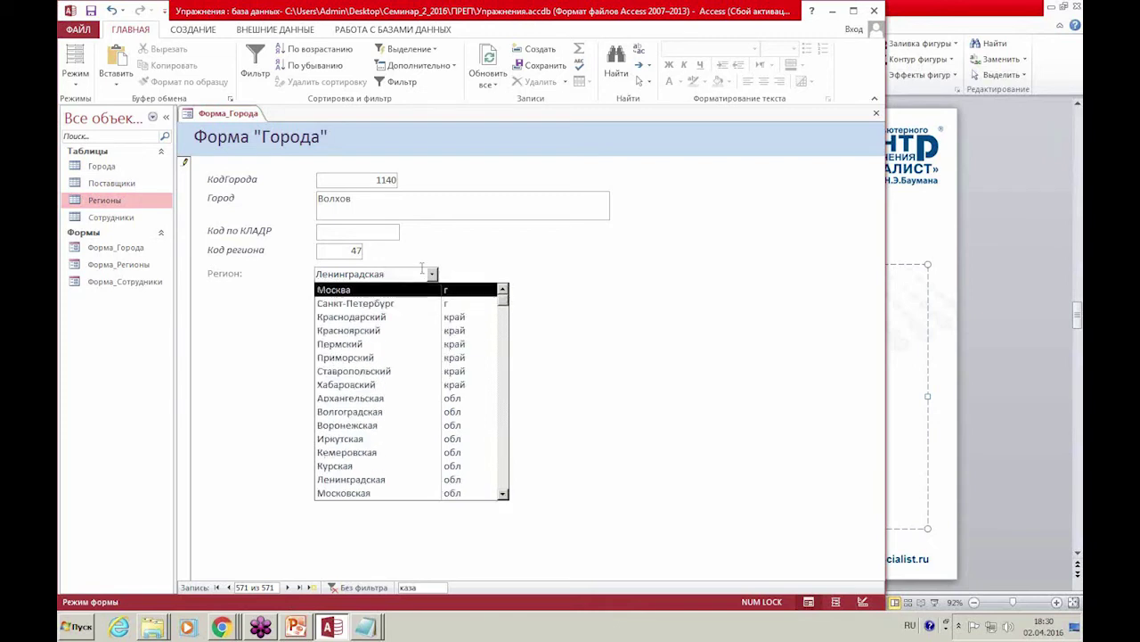
{"action": "left_click", "coordinate": [345, 236]}
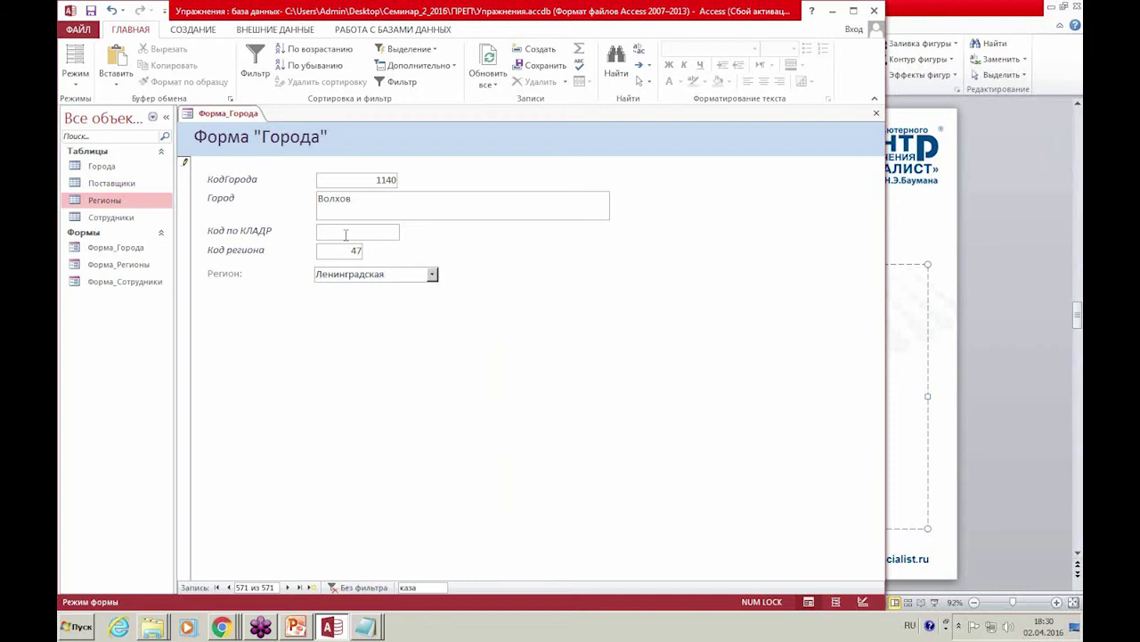
{"action": "left_click", "coordinate": [432, 276]}
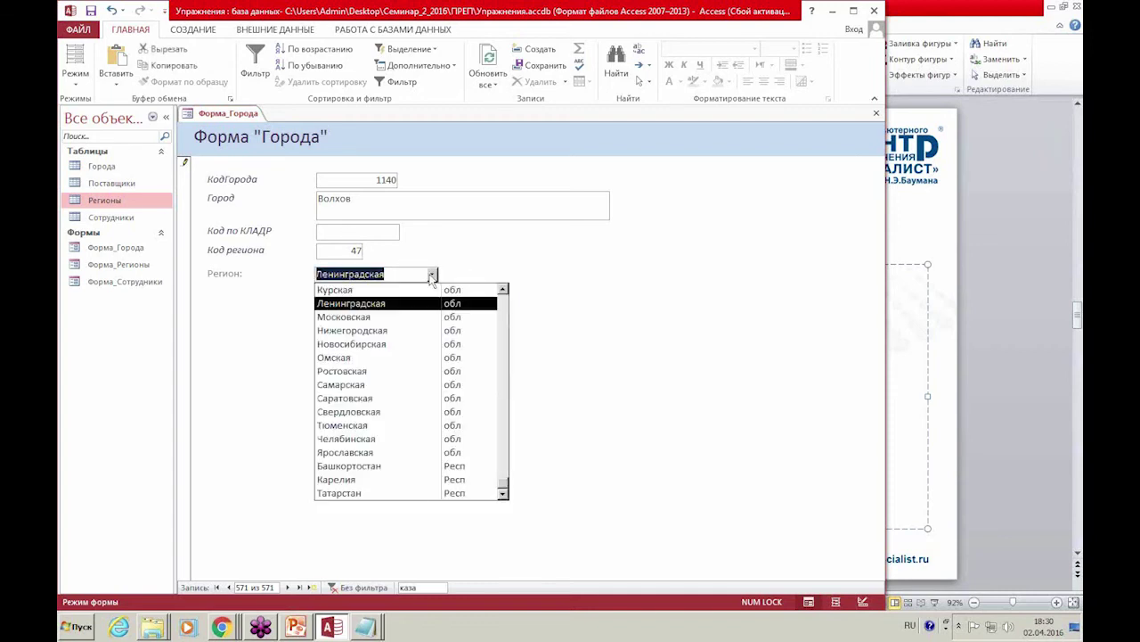
{"action": "left_click", "coordinate": [432, 276]}
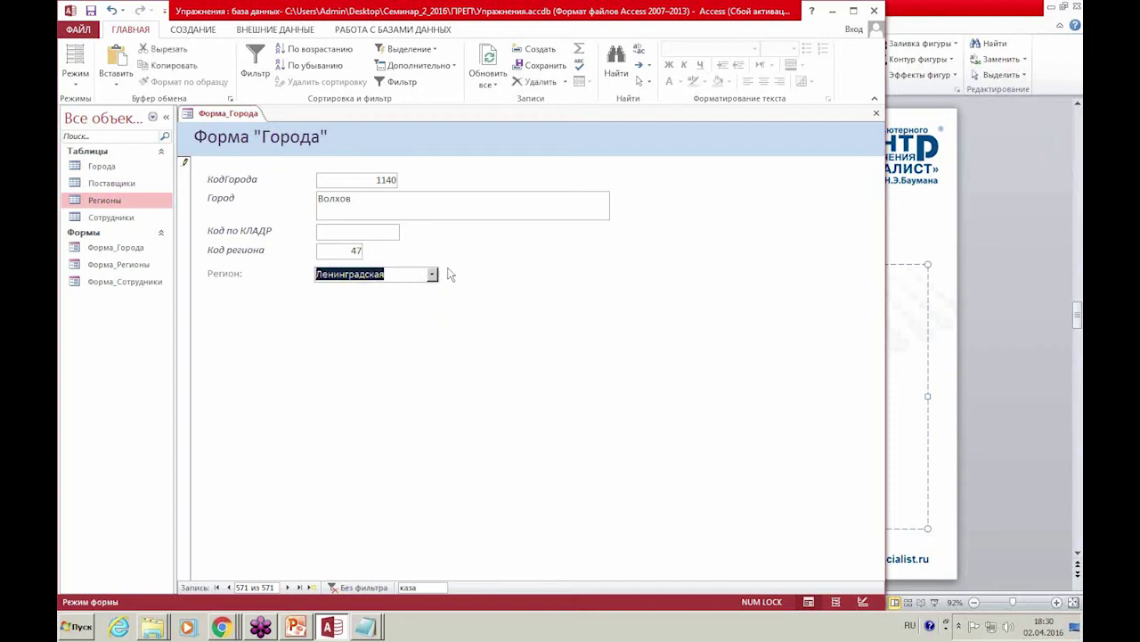
{"action": "left_click", "coordinate": [486, 206]}
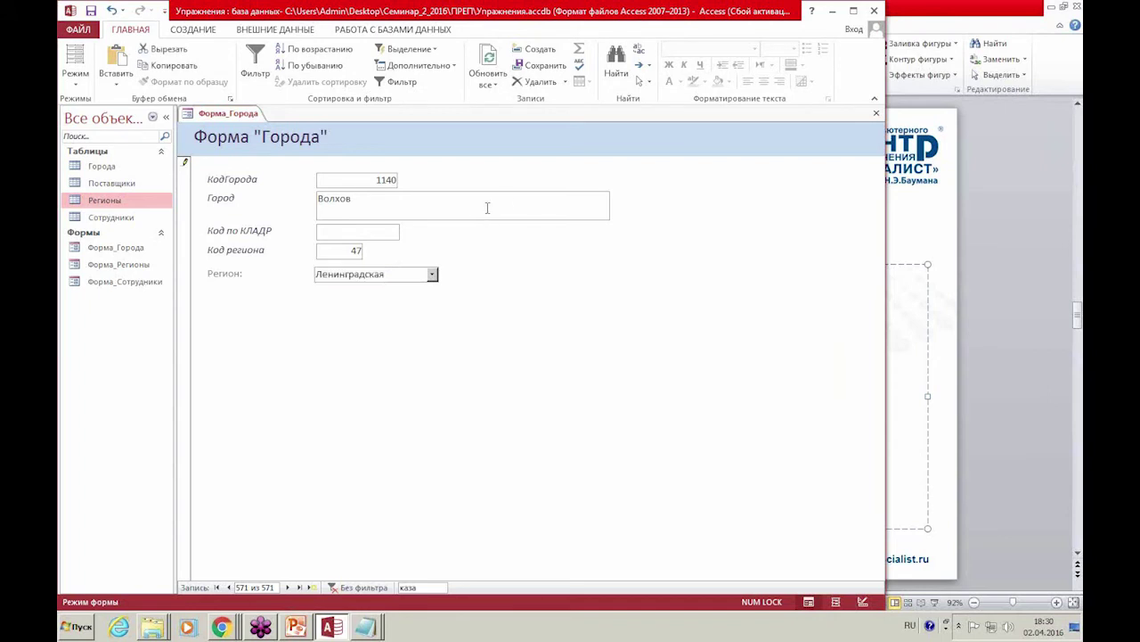
Close Форма_Города and open Форма_Сотрудники.
{"action": "left_click", "coordinate": [877, 114]}
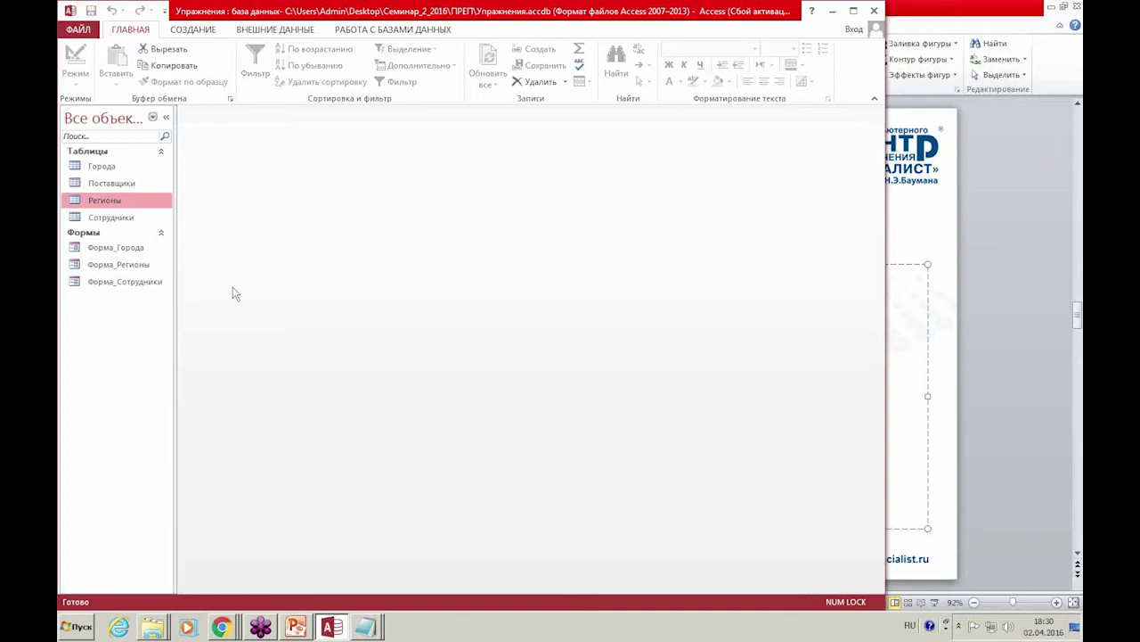
{"action": "left_click", "coordinate": [160, 281]}
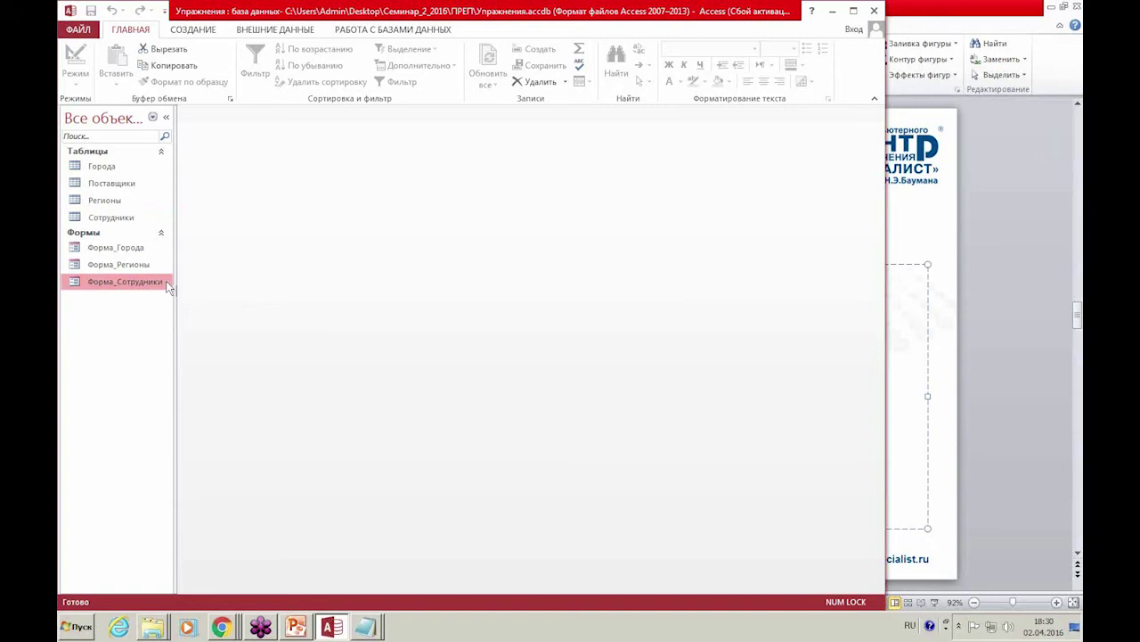
{"action": "double_click", "coordinate": [156, 282]}
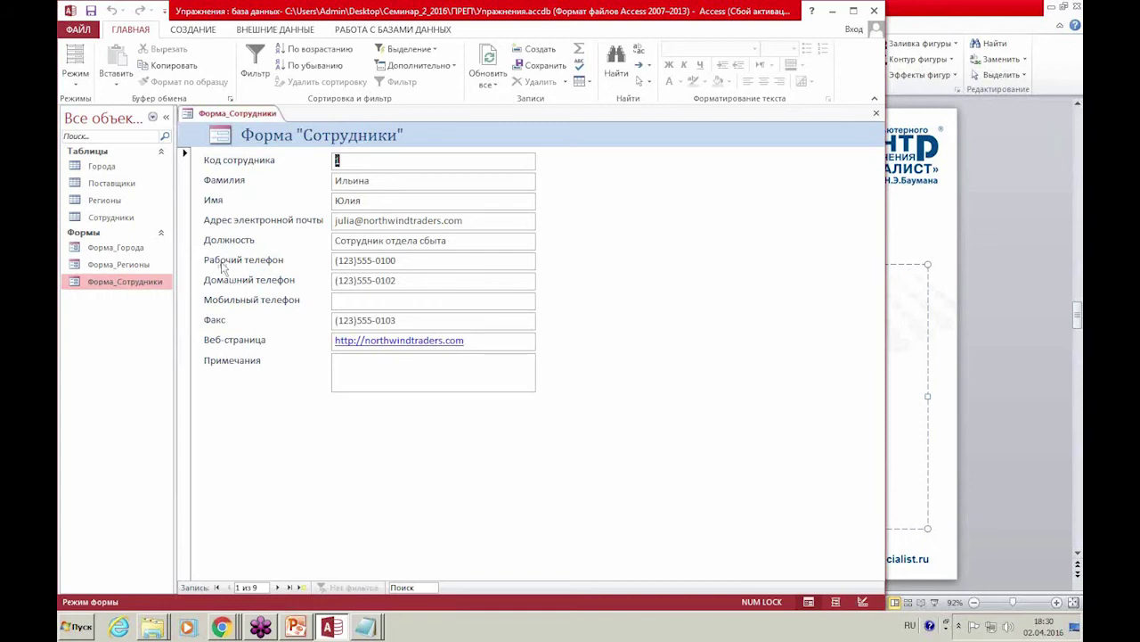
Open the Сотрудники table and examine which employees have empty Пол and КодГорода fields.
{"action": "double_click", "coordinate": [114, 217]}
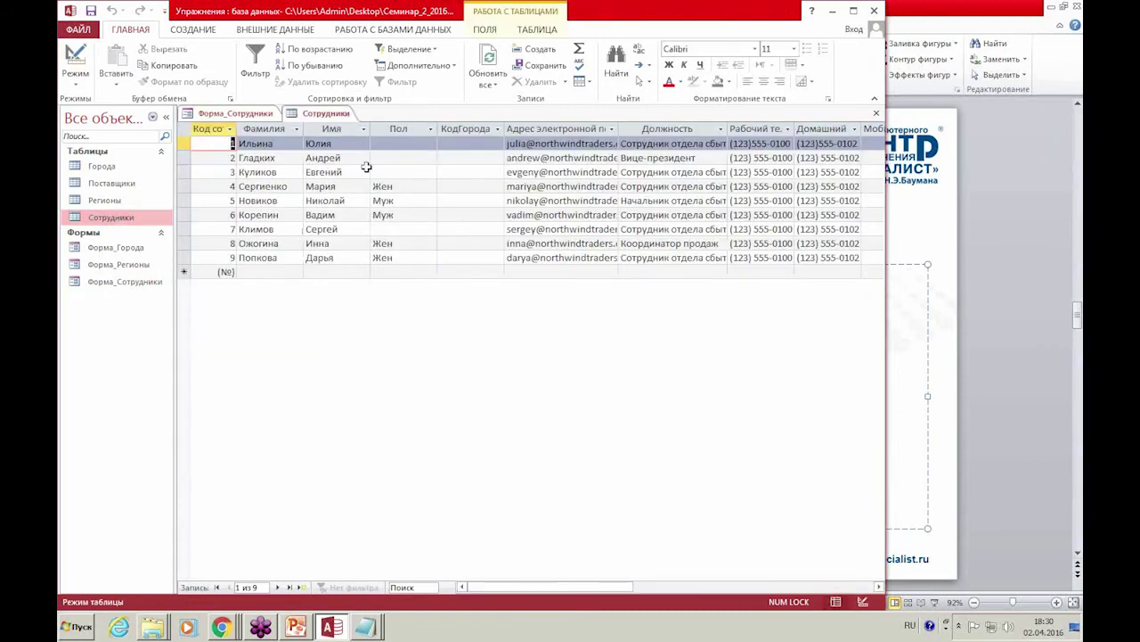
{"action": "left_click", "coordinate": [398, 143]}
{"action": "left_click", "coordinate": [430, 143]}
{"action": "left_click", "coordinate": [430, 145]}
{"action": "left_click", "coordinate": [468, 158]}
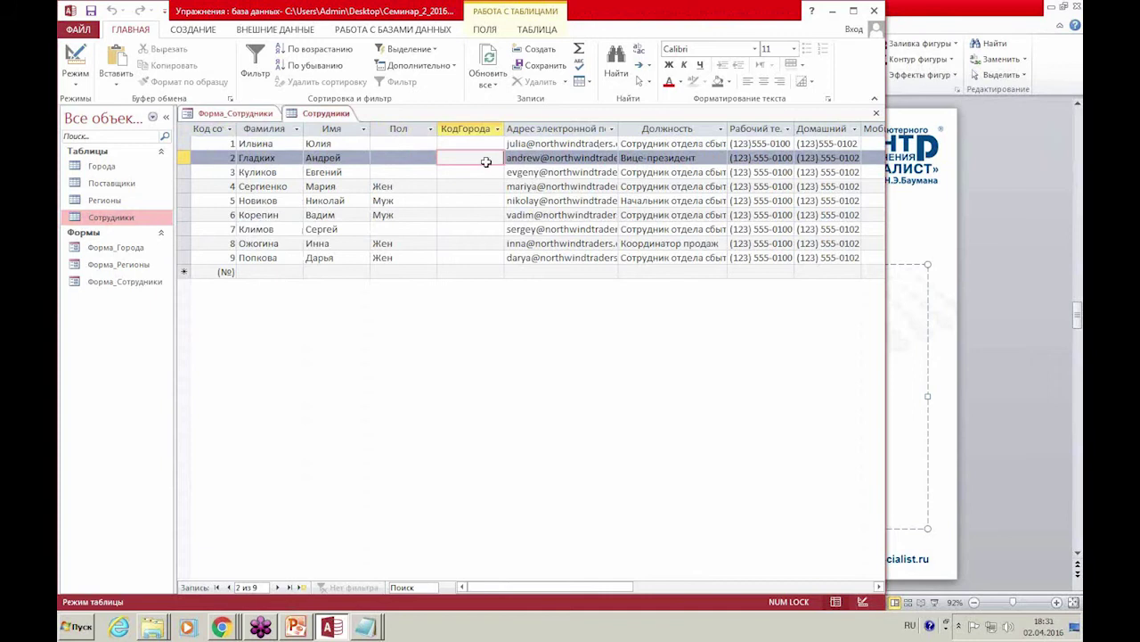
{"action": "left_click", "coordinate": [481, 187]}
{"action": "left_click", "coordinate": [481, 199]}
{"action": "left_click", "coordinate": [482, 214]}
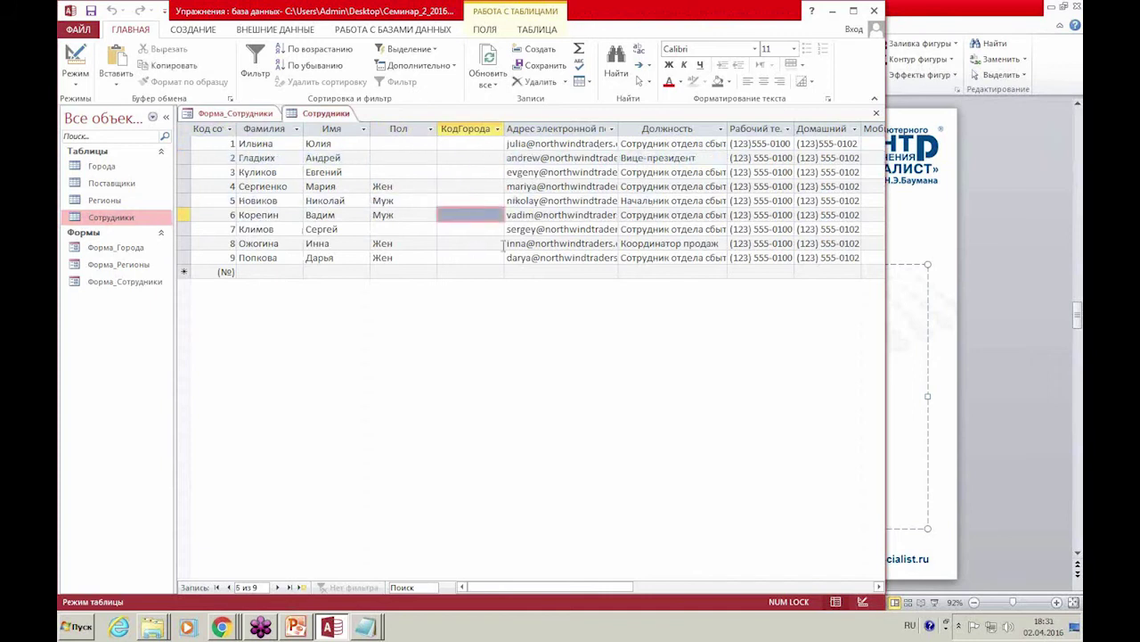
{"action": "left_click", "coordinate": [411, 170]}
{"action": "left_click", "coordinate": [430, 172]}
{"action": "left_click", "coordinate": [431, 173]}
{"action": "left_click", "coordinate": [450, 174]}
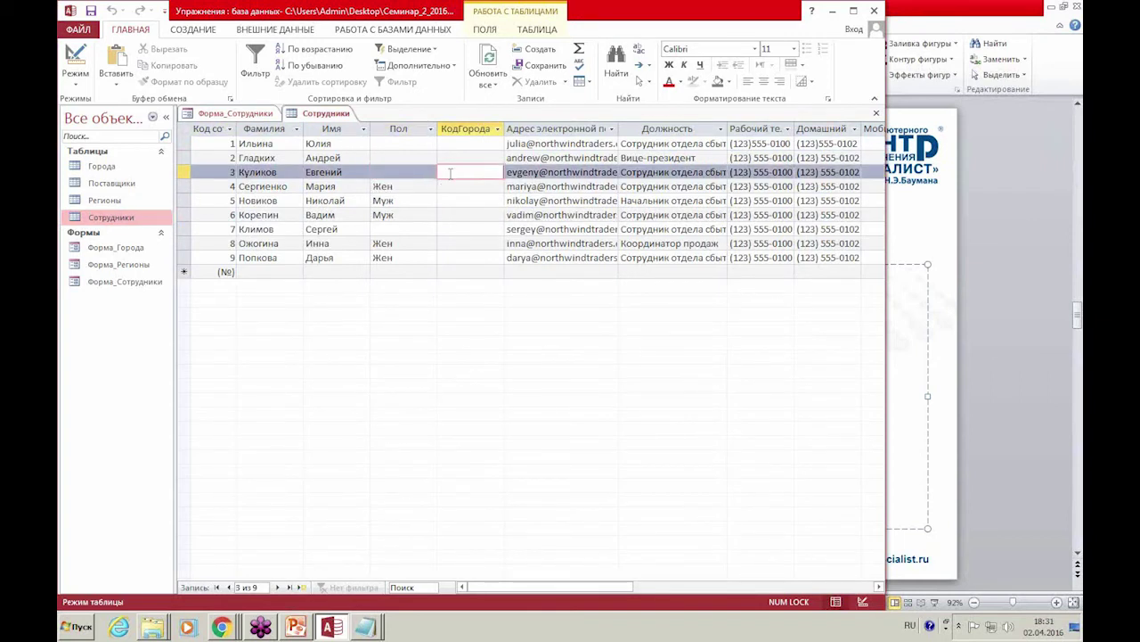
{"action": "left_click", "coordinate": [468, 198]}
{"action": "left_click", "coordinate": [481, 172]}
{"action": "left_click", "coordinate": [480, 143]}
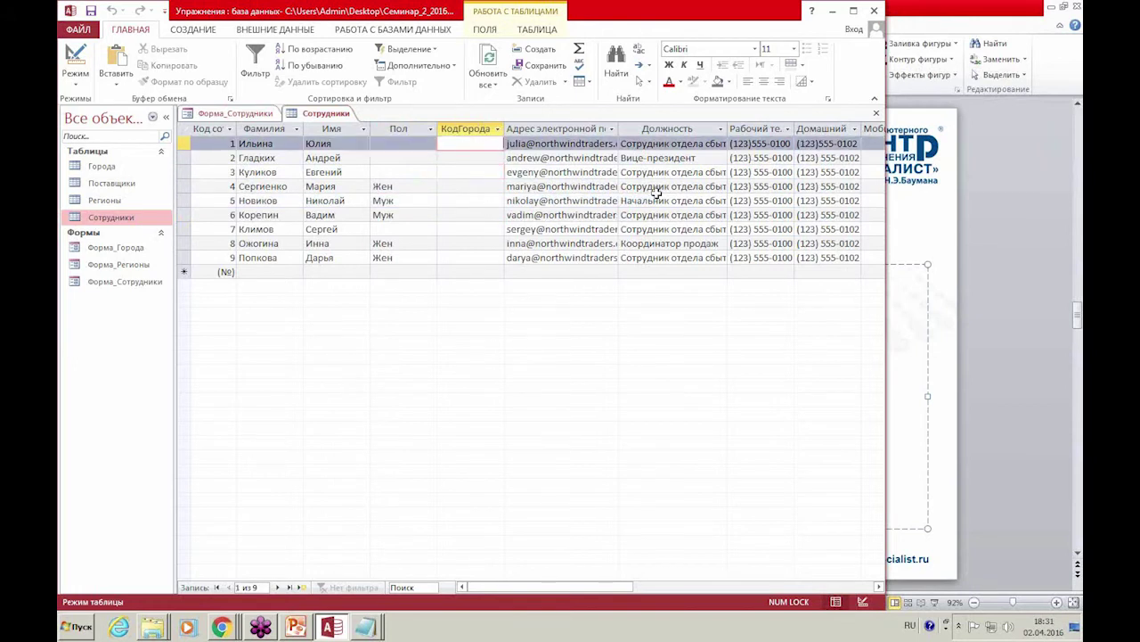
{"action": "left_click", "coordinate": [464, 175]}
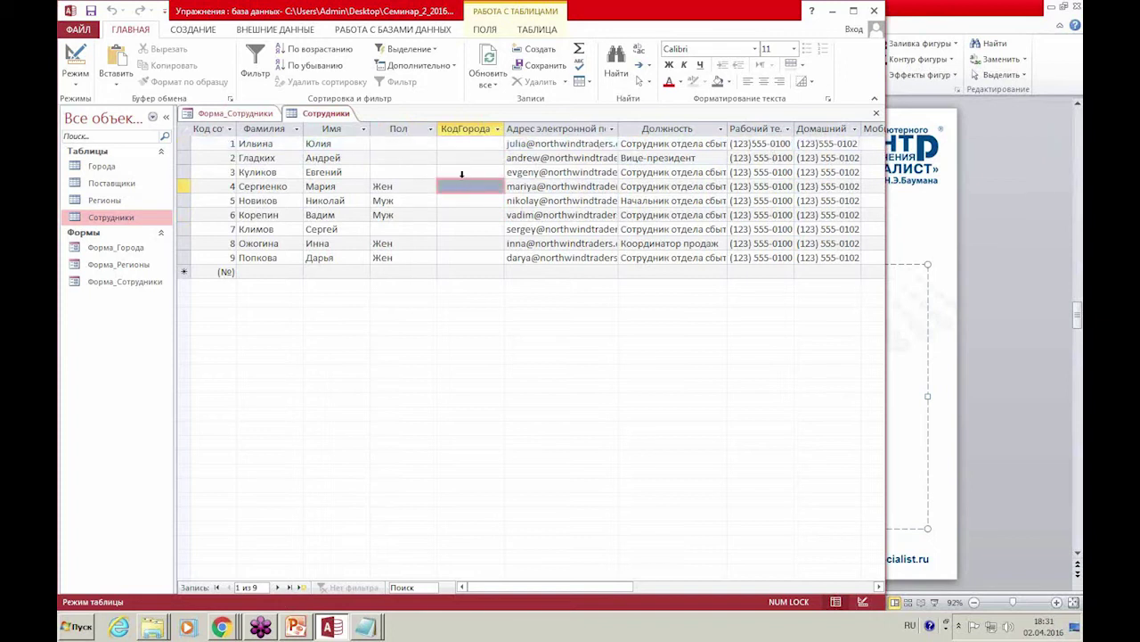
Close the Сотрудники table and switch Форма_Сотрудники to design view.
{"action": "left_click", "coordinate": [876, 113]}
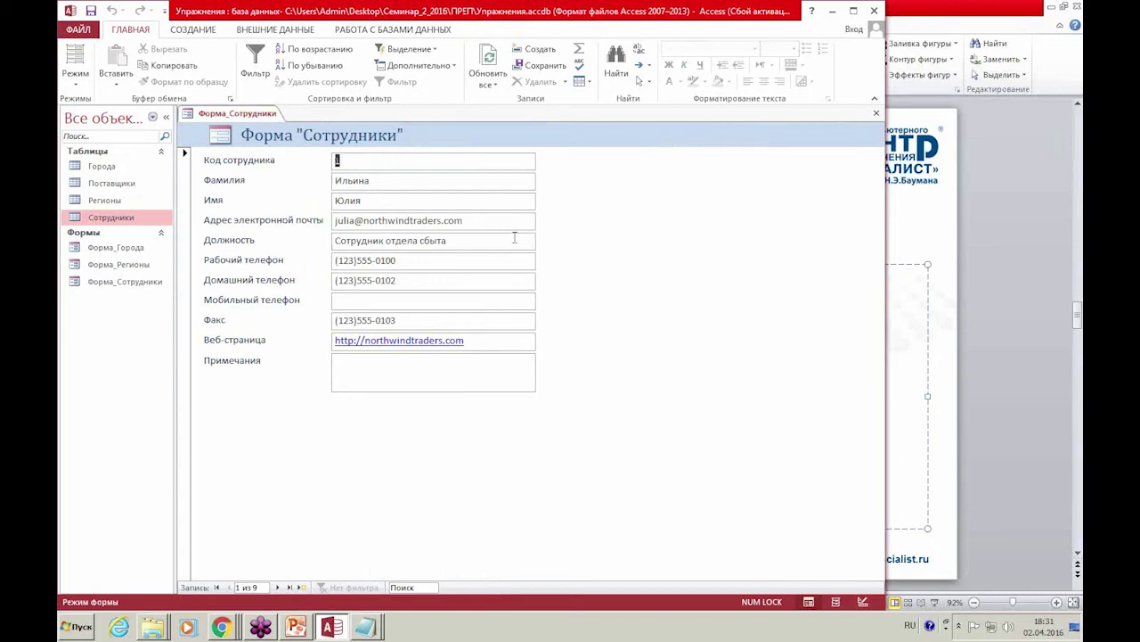
{"action": "left_click", "coordinate": [863, 603]}
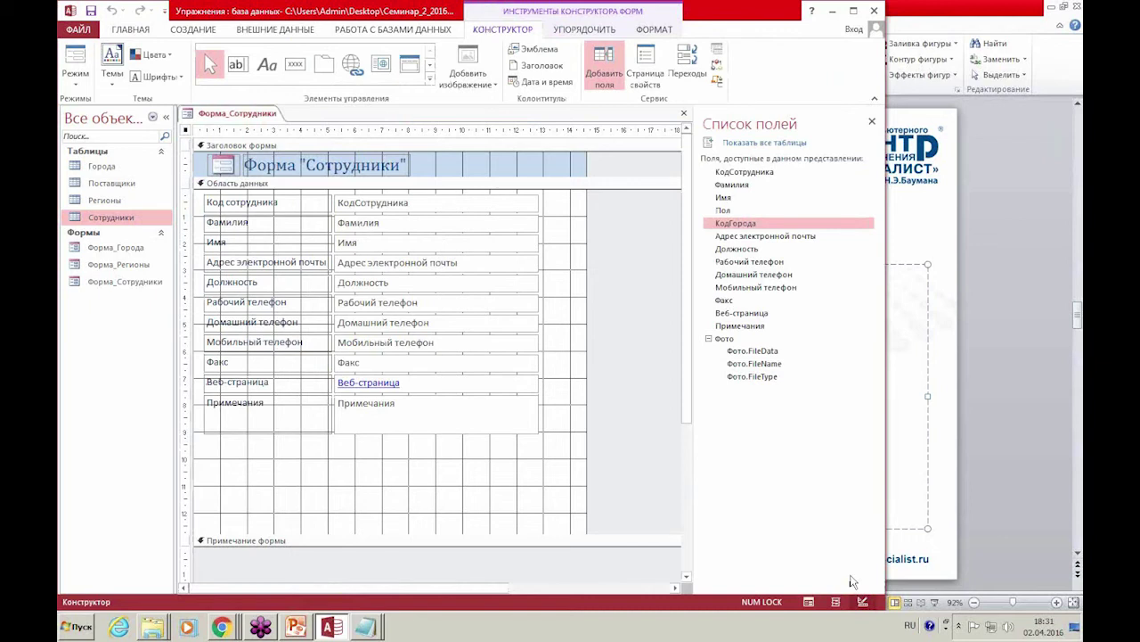
{"action": "left_click", "coordinate": [430, 80]}
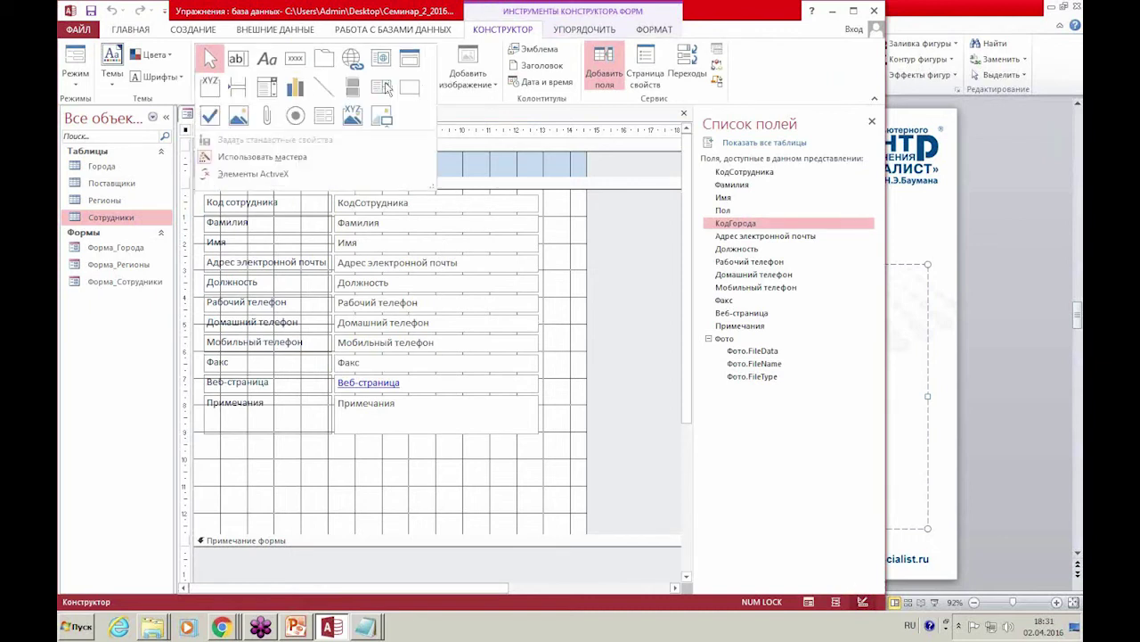
{"action": "left_click", "coordinate": [276, 95]}
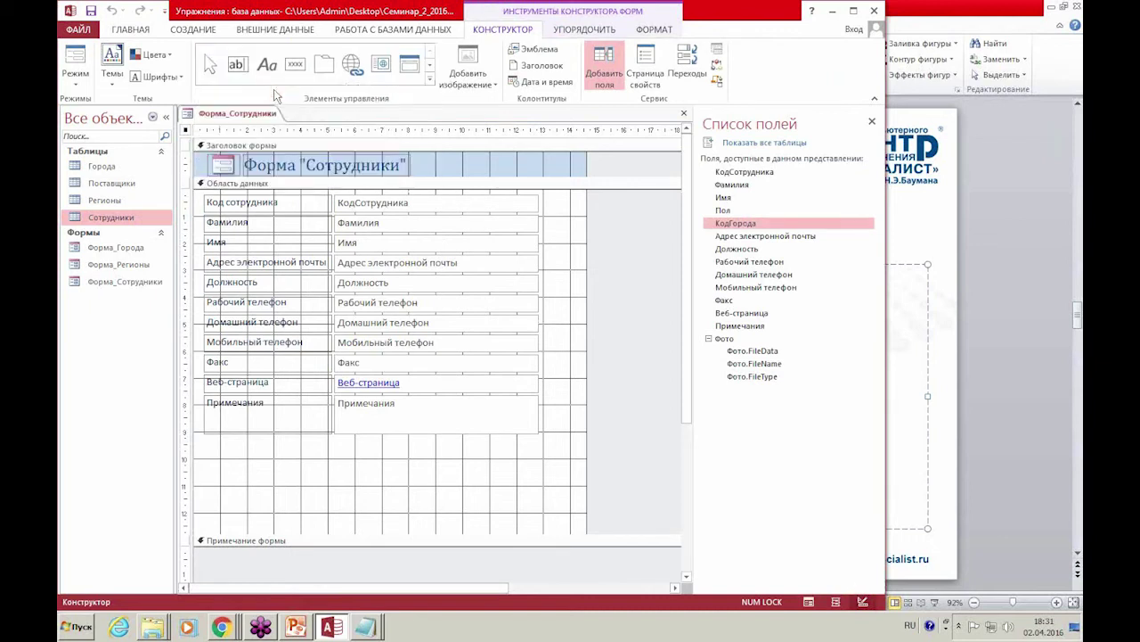
{"action": "left_click", "coordinate": [346, 462]}
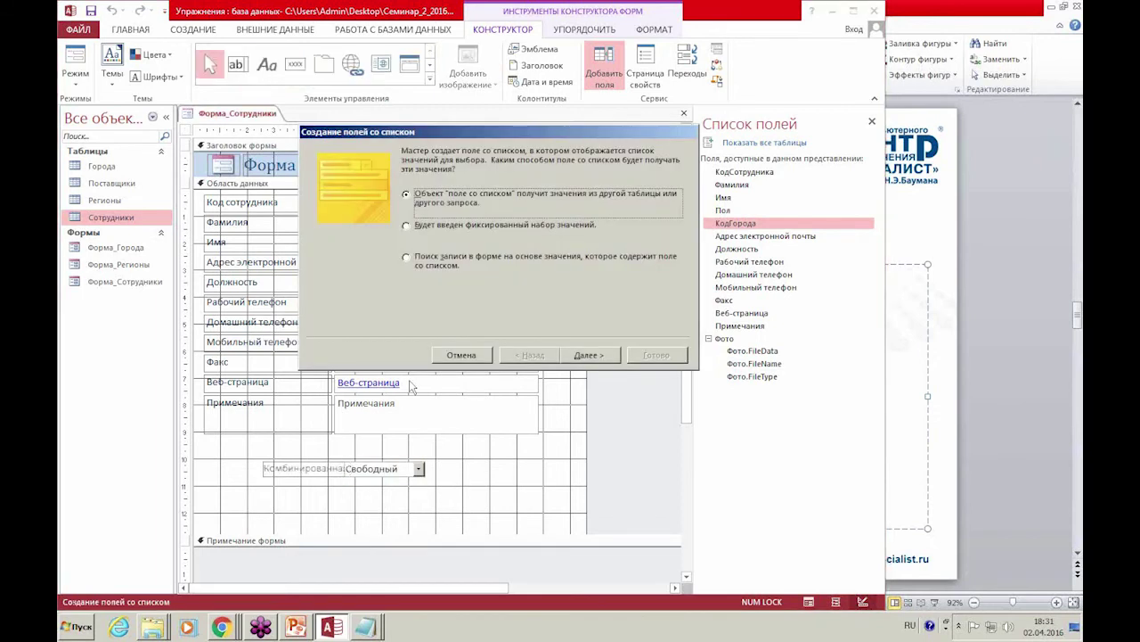
{"action": "left_click", "coordinate": [426, 227]}
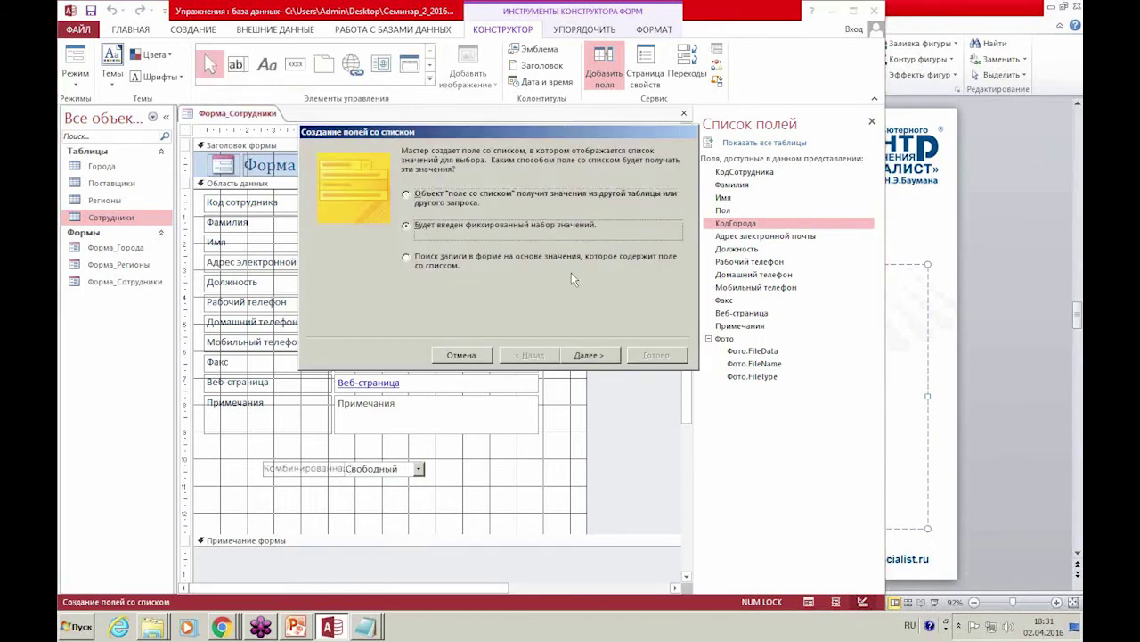
{"action": "left_click", "coordinate": [461, 355]}
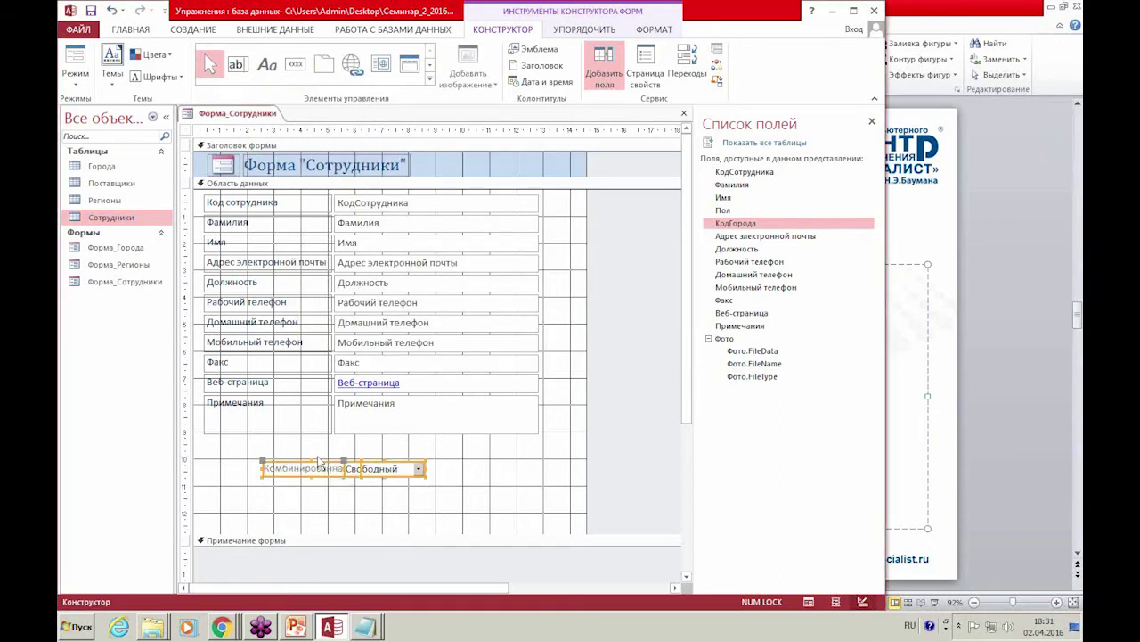
{"action": "key", "text": "Delete"}
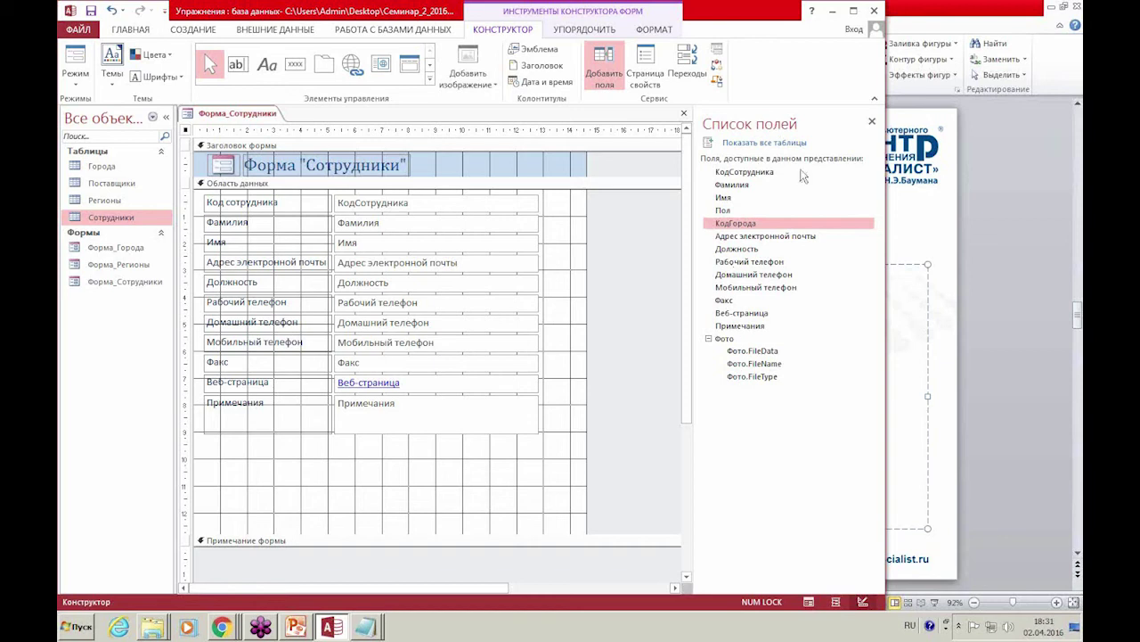
Add the Пол and Должность fields from the list of available fields to the form's detail area below Примечания.
{"action": "left_click", "coordinate": [871, 121]}
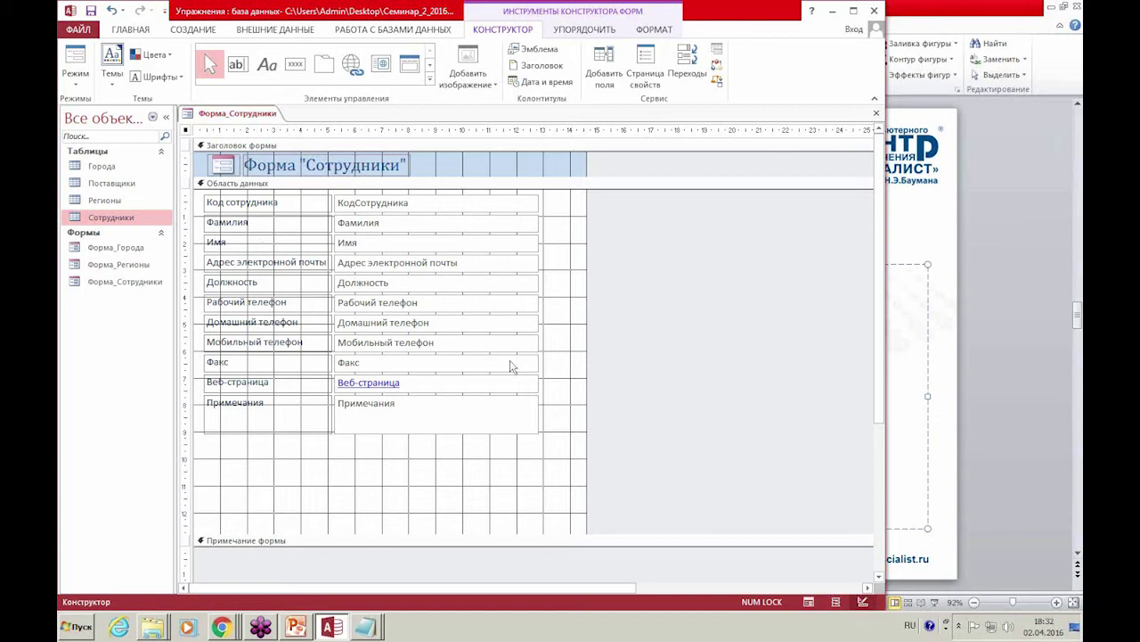
{"action": "left_click", "coordinate": [607, 81]}
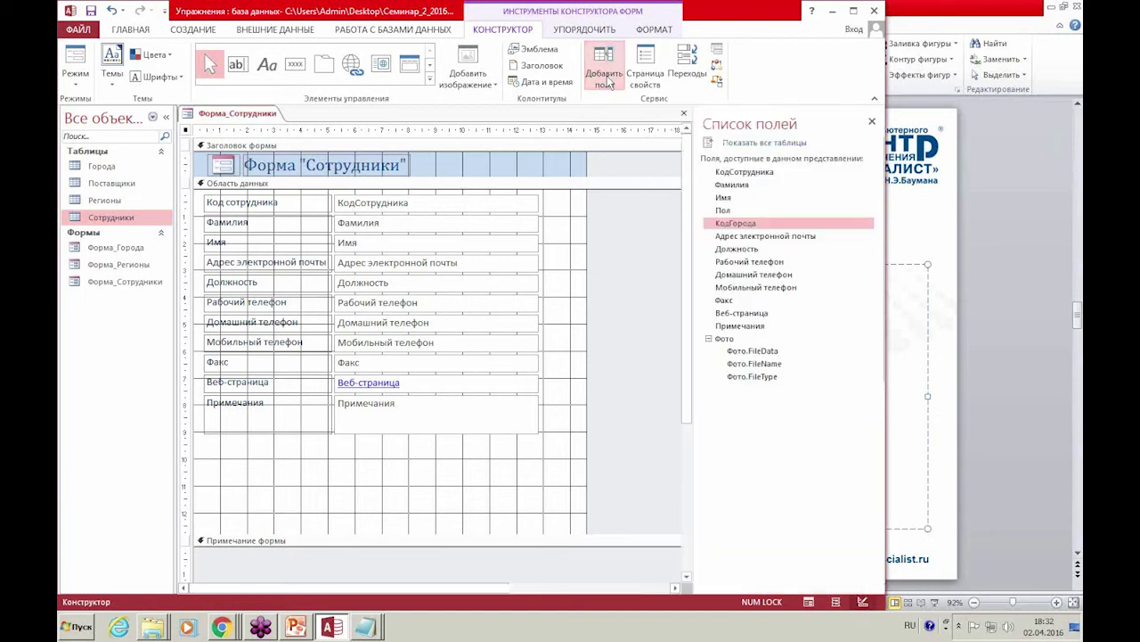
{"action": "left_click", "coordinate": [751, 212]}
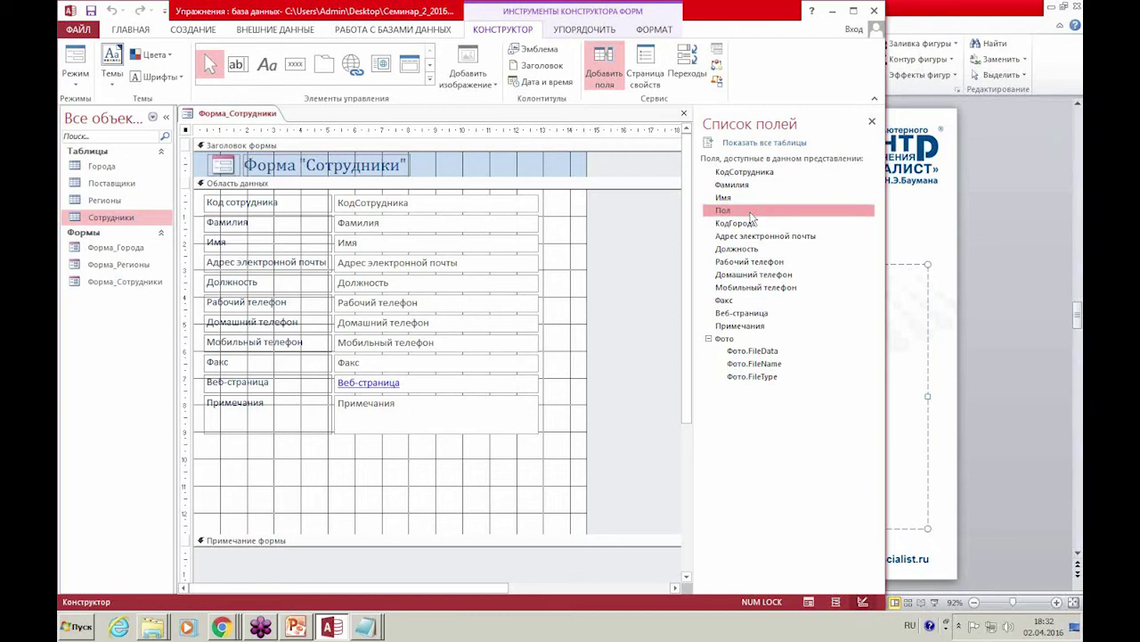
{"action": "left_click_drag", "start_coordinate": [751, 217], "coordinate": [352, 462]}
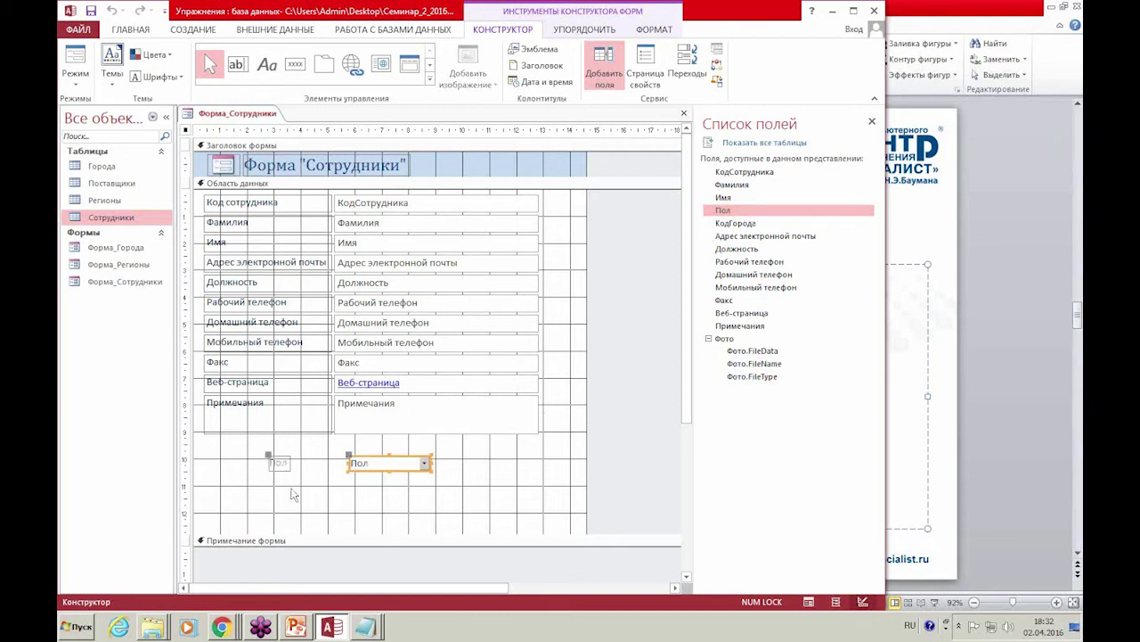
{"action": "left_click", "coordinate": [292, 494]}
{"action": "left_click", "coordinate": [351, 463]}
{"action": "left_click_drag", "start_coordinate": [755, 250], "coordinate": [396, 481]}
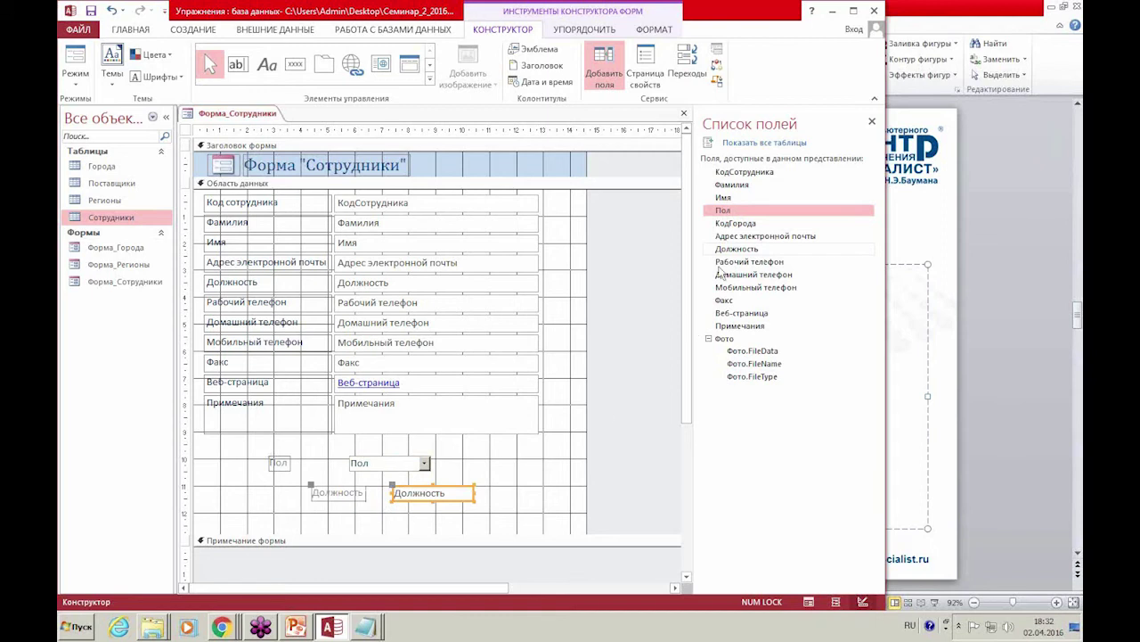
Try adding the Фамилия field beside the Пол field below Примечания, and delete it again.
{"action": "left_click_drag", "start_coordinate": [729, 185], "coordinate": [491, 469]}
{"action": "left_click", "coordinate": [525, 505]}
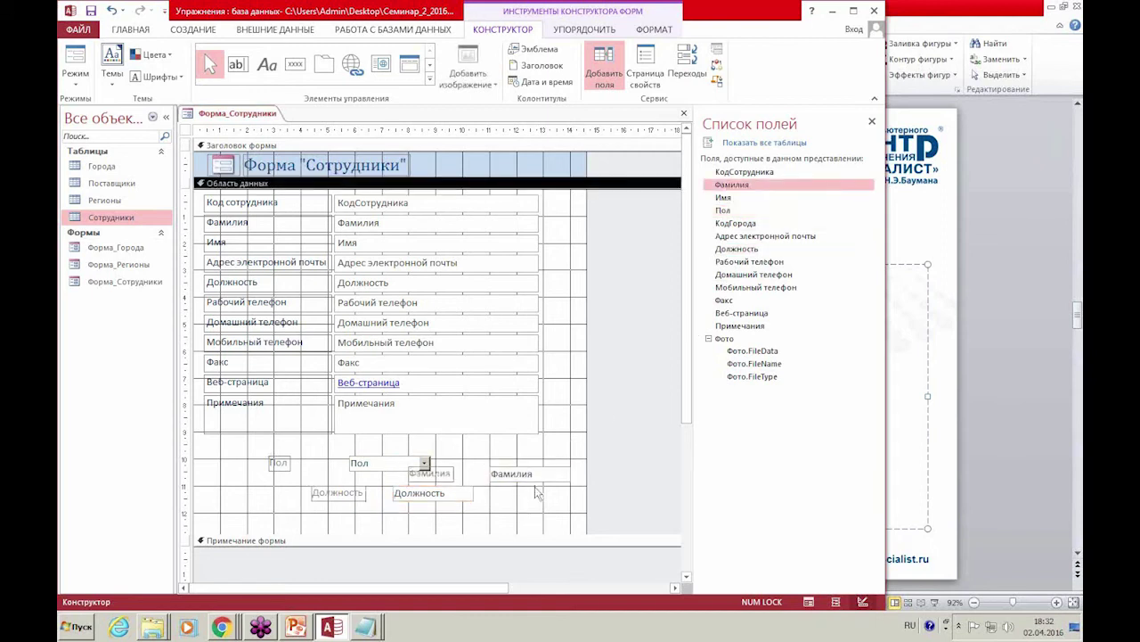
{"action": "left_click", "coordinate": [535, 474]}
{"action": "key", "text": "Delete"}
Delete the duplicate Должность field and its label from the area below Примечания.
{"action": "left_click", "coordinate": [454, 496]}
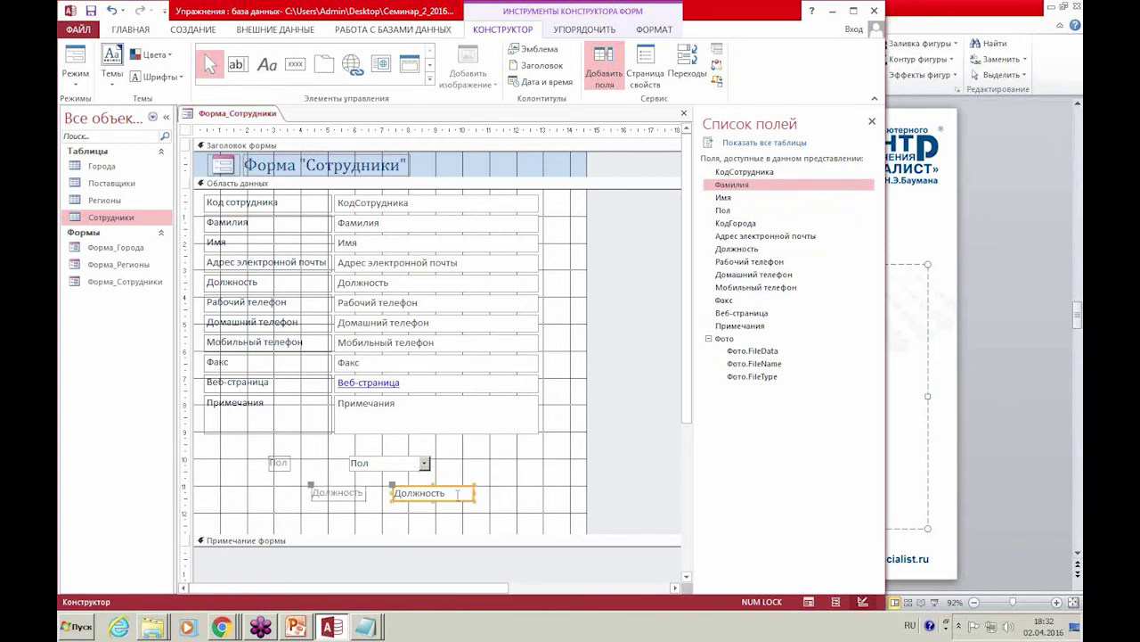
{"action": "key", "text": "Delete"}
Widen the Пол label and line up the Пол combo box with the column of fields below Примечания.
{"action": "left_click", "coordinate": [388, 463]}
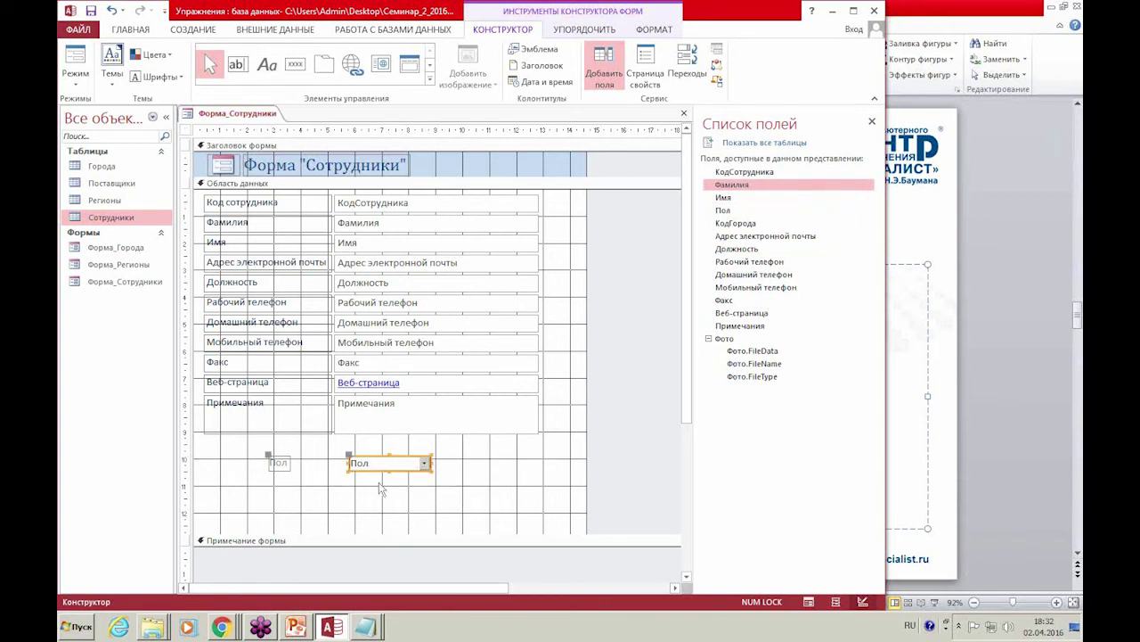
{"action": "left_click", "coordinate": [410, 479]}
{"action": "left_click_drag", "start_coordinate": [415, 464], "coordinate": [402, 445]}
{"action": "left_click", "coordinate": [276, 453]}
{"action": "left_click_drag", "start_coordinate": [276, 445], "coordinate": [326, 445]}
{"action": "left_click", "coordinate": [312, 465]}
{"action": "left_click", "coordinate": [184, 443]}
{"action": "left_click", "coordinate": [272, 444]}
{"action": "left_click_drag", "start_coordinate": [376, 443], "coordinate": [378, 467]}
Shift the fields from Адрес электронной почты through Примечания down one row and place the Пол field directly below Имя.
{"action": "left_click_drag", "start_coordinate": [538, 446], "coordinate": [229, 270]}
{"action": "left_click_drag", "start_coordinate": [308, 305], "coordinate": [306, 325]}
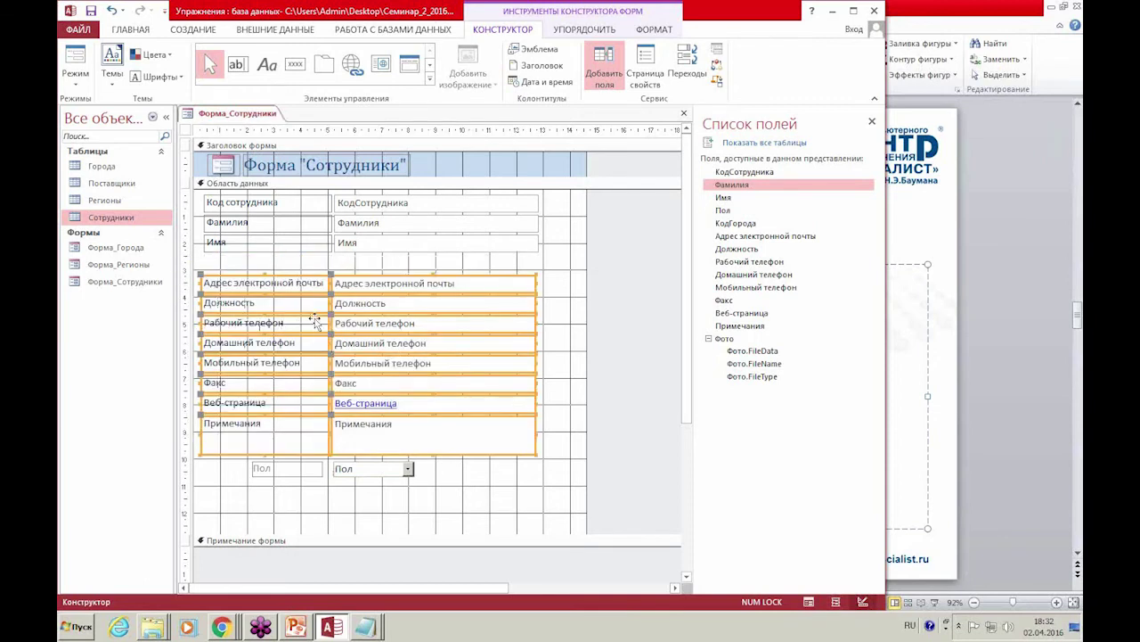
{"action": "left_click_drag", "start_coordinate": [379, 475], "coordinate": [381, 262]}
{"action": "left_click", "coordinate": [443, 267]}
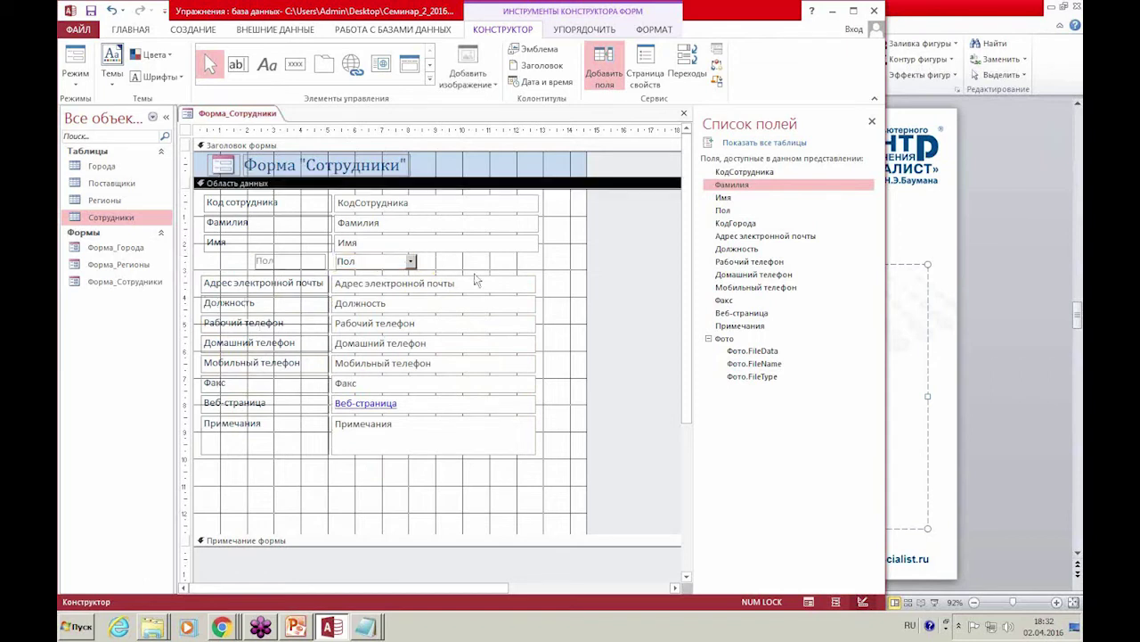
Switch Форма_Сотрудники to form view and set Пол to Жен for the first employee.
{"action": "left_click", "coordinate": [77, 57]}
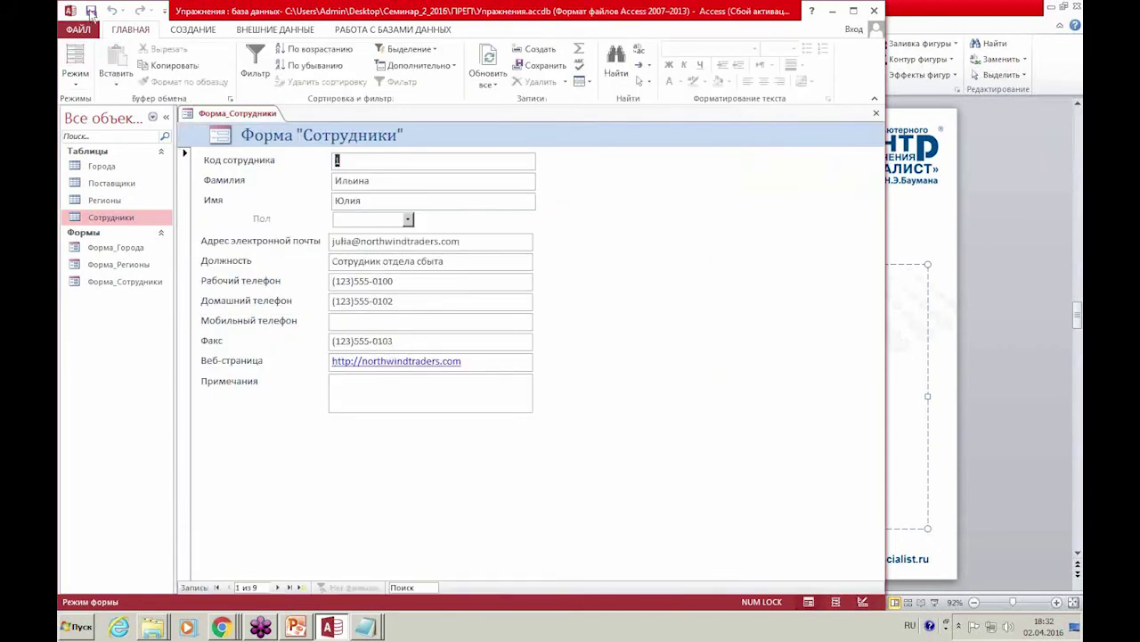
{"action": "left_click", "coordinate": [408, 219]}
{"action": "left_click", "coordinate": [403, 234]}
{"action": "left_click", "coordinate": [408, 221]}
{"action": "left_click", "coordinate": [392, 247]}
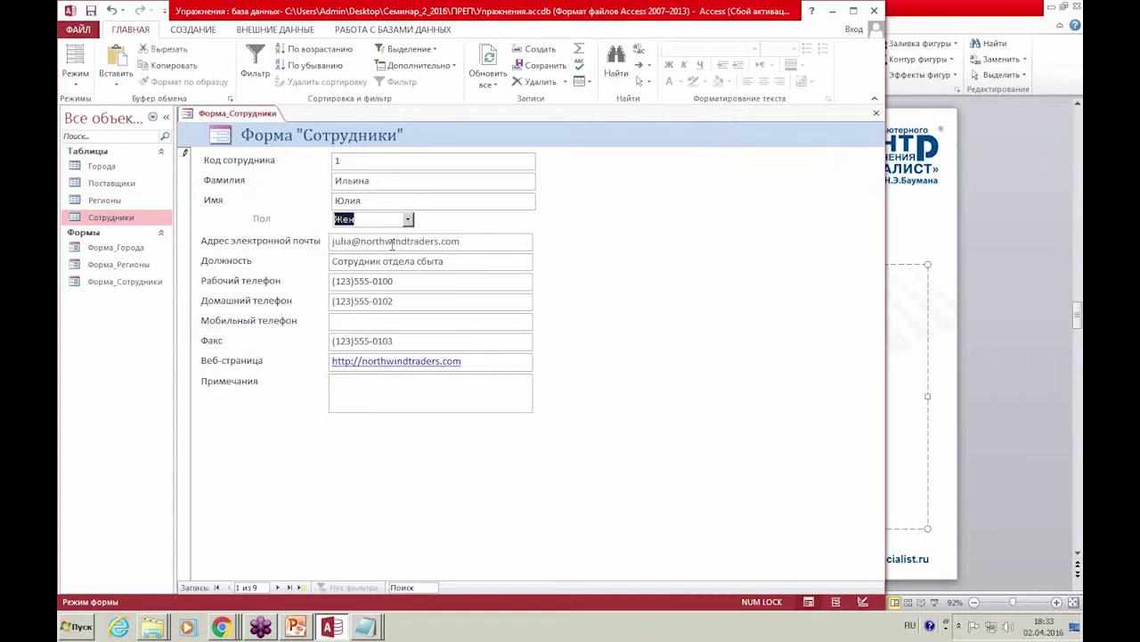
Try entering the unlisted text "впарв" in the first employee's Пол field, and choose Жен again.
{"action": "type", "text": "вправ"}
{"action": "left_click", "coordinate": [390, 240]}
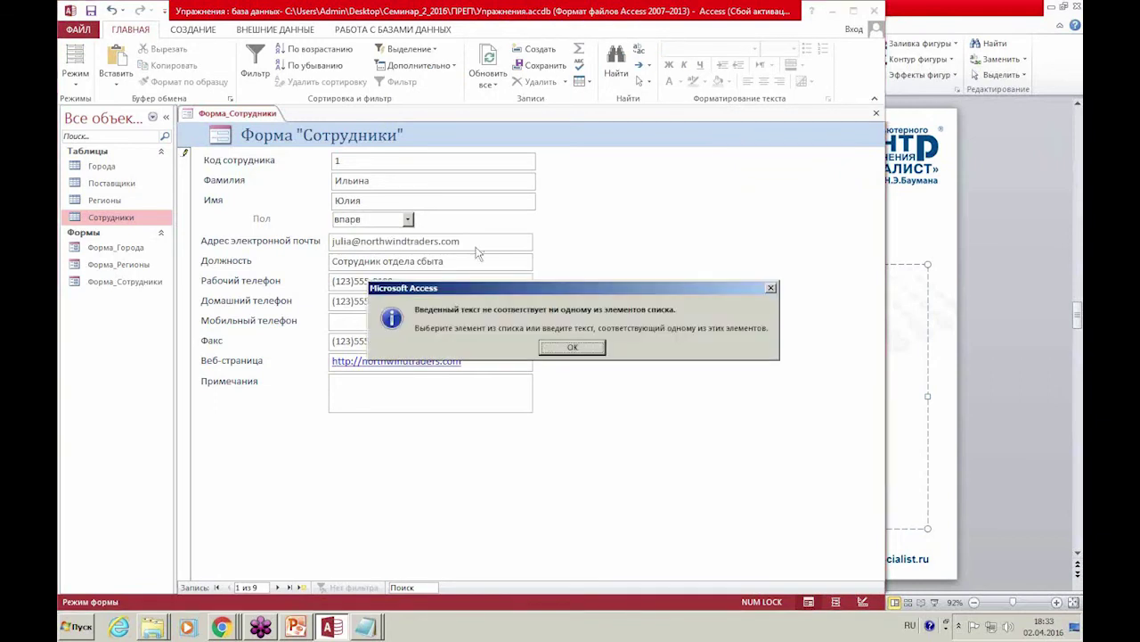
{"action": "left_click", "coordinate": [556, 348]}
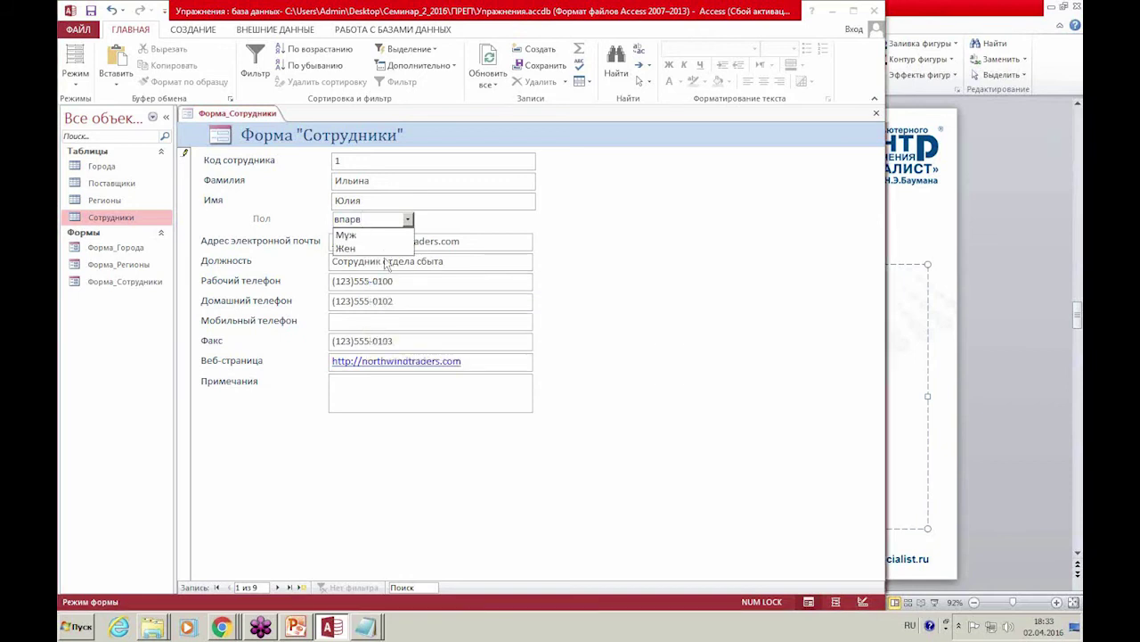
{"action": "left_click", "coordinate": [375, 249]}
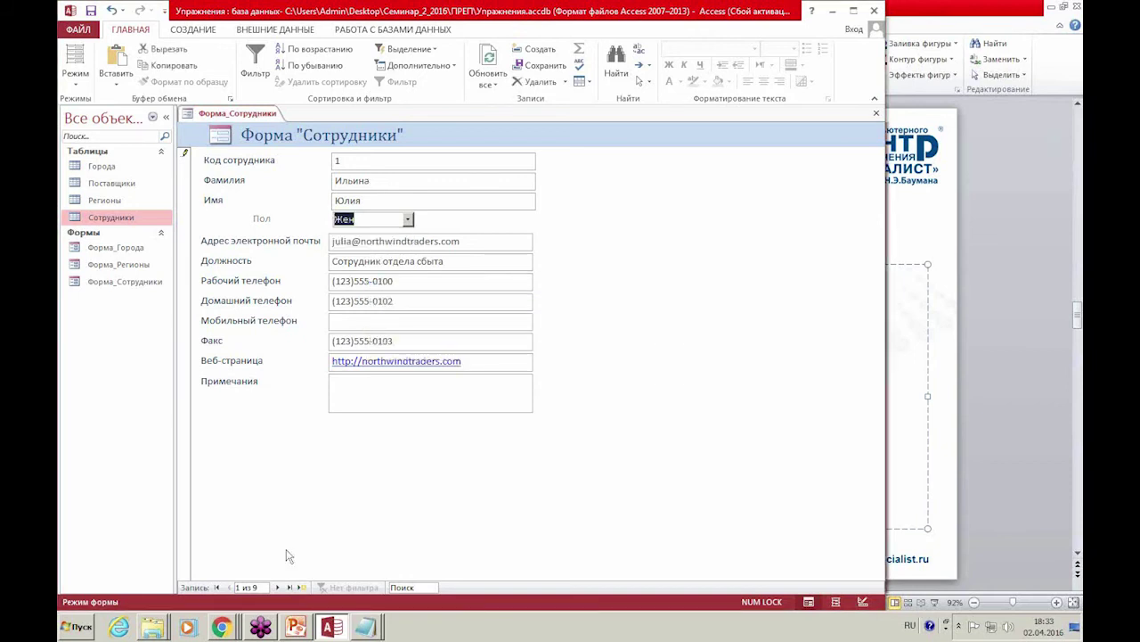
Set Пол to Муж for the second employee and close Форма_Сотрудники.
{"action": "left_click", "coordinate": [277, 588]}
{"action": "left_click", "coordinate": [408, 219]}
{"action": "left_click", "coordinate": [401, 235]}
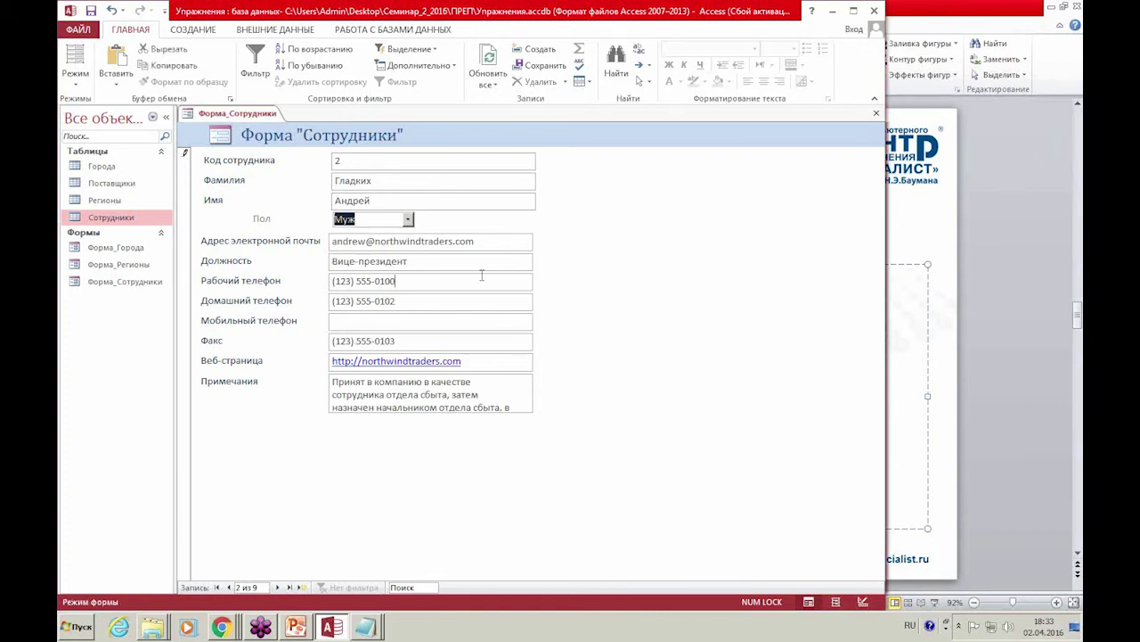
{"action": "left_click", "coordinate": [506, 266]}
{"action": "left_click", "coordinate": [876, 115]}
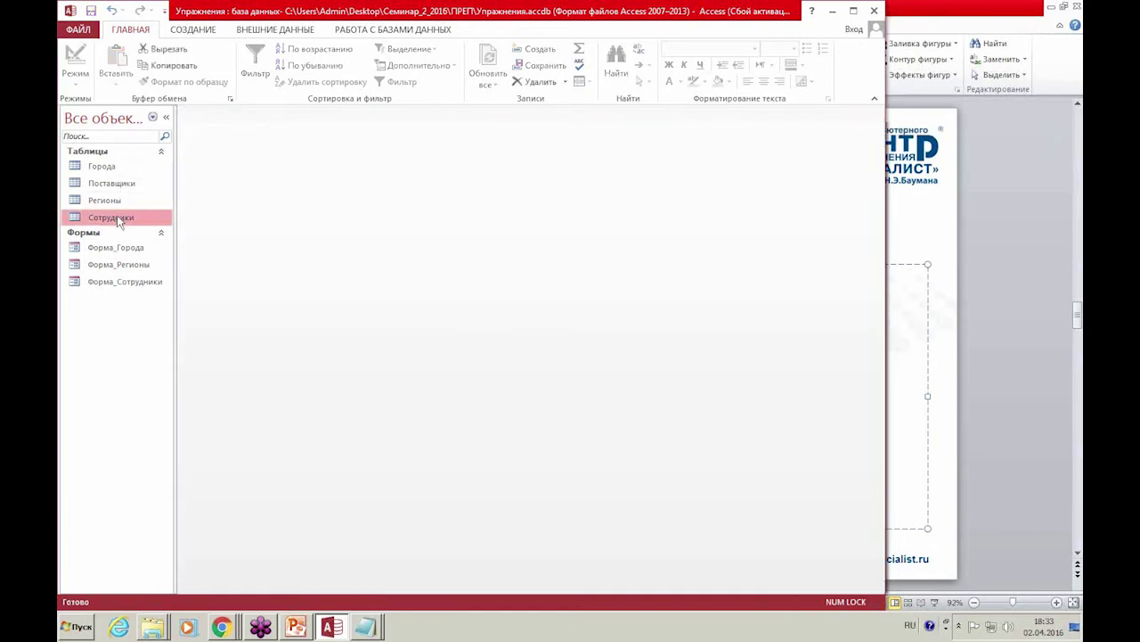
Open the Сотрудники table and check the Пол values of the first two employees.
{"action": "double_click", "coordinate": [117, 217]}
{"action": "left_click", "coordinate": [398, 157]}
{"action": "left_click", "coordinate": [399, 143]}
{"action": "left_click", "coordinate": [402, 157]}
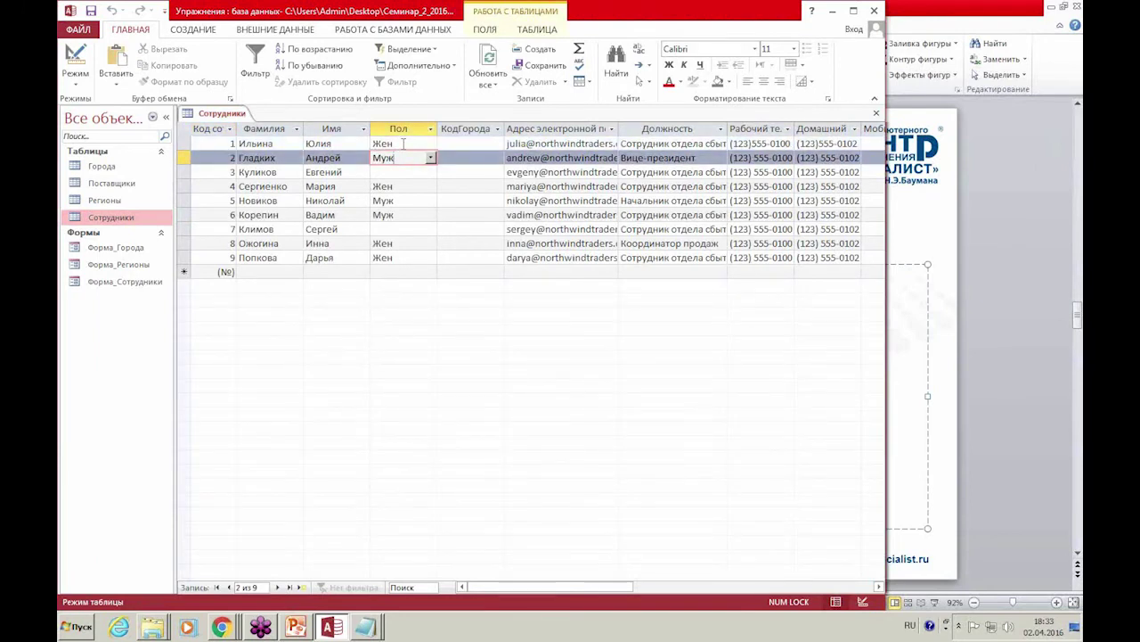
{"action": "key", "text": "Down"}
{"action": "left_click", "coordinate": [408, 158]}
Close the Сотрудники table and open Форма_Сотрудники.
{"action": "left_click", "coordinate": [876, 114]}
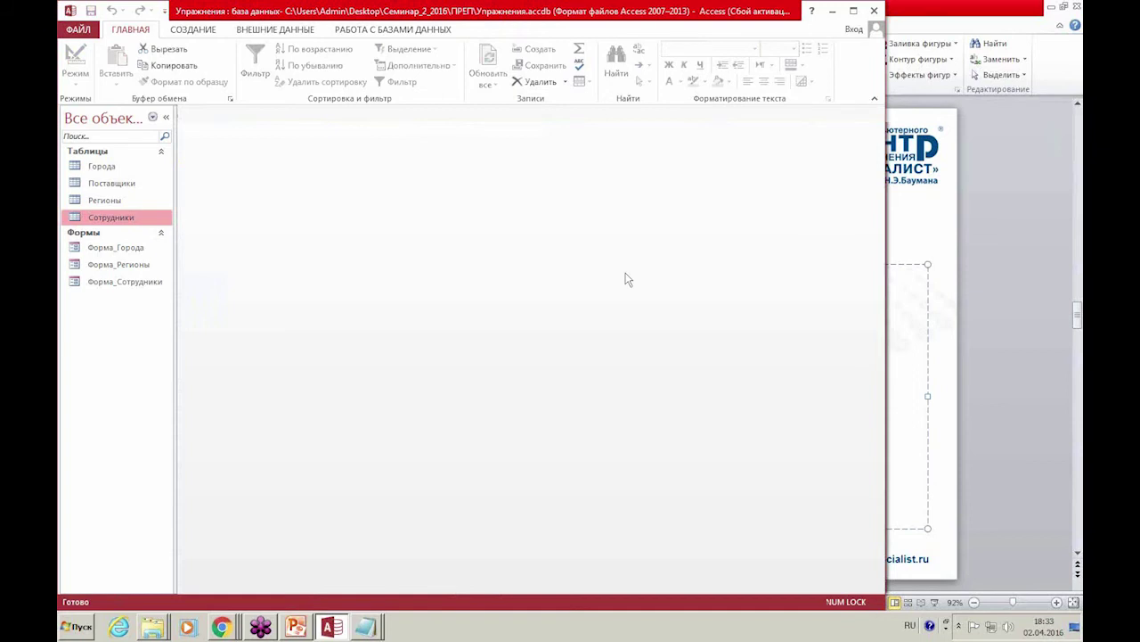
{"action": "double_click", "coordinate": [158, 283]}
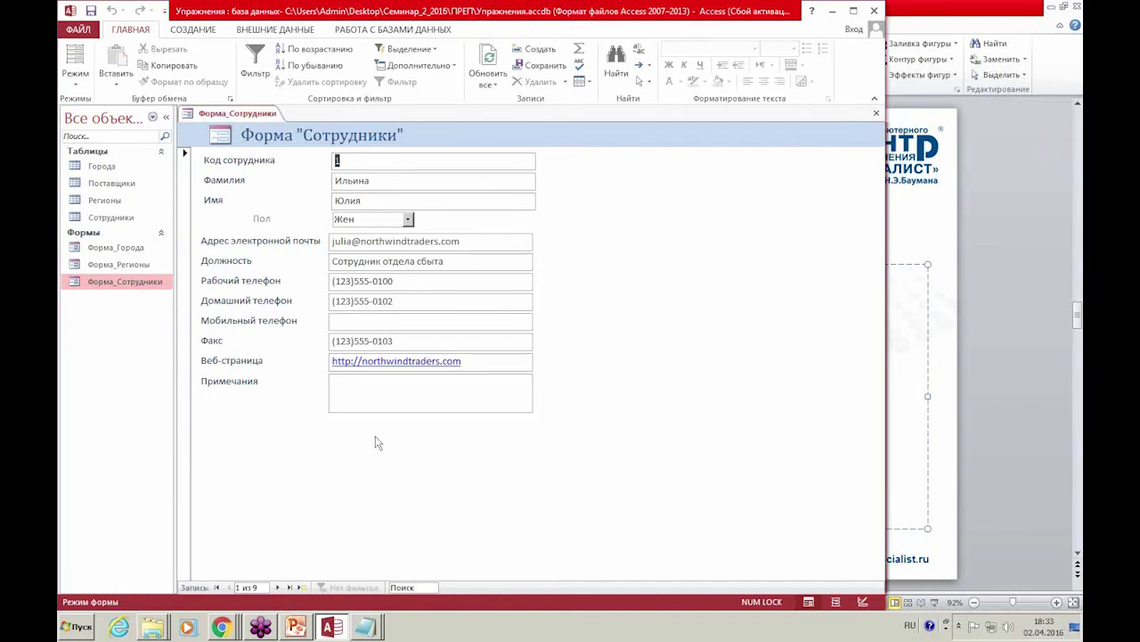
Open Форма_Города, examine its Регион list for comparison, and close the form.
{"action": "double_click", "coordinate": [141, 251]}
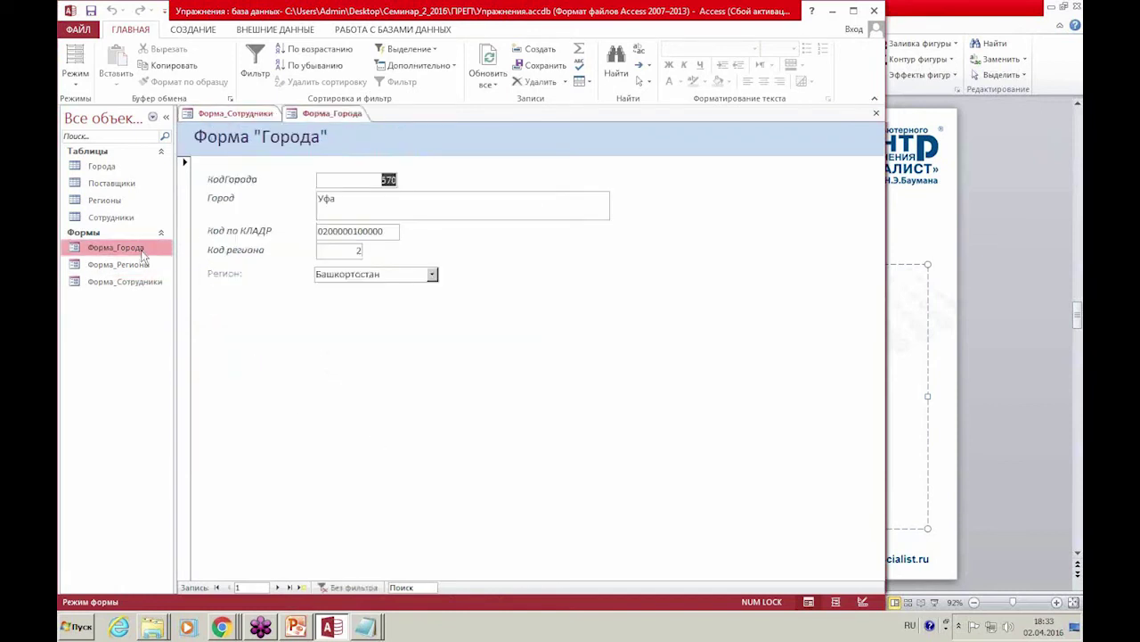
{"action": "left_click", "coordinate": [433, 276]}
{"action": "left_click", "coordinate": [435, 278]}
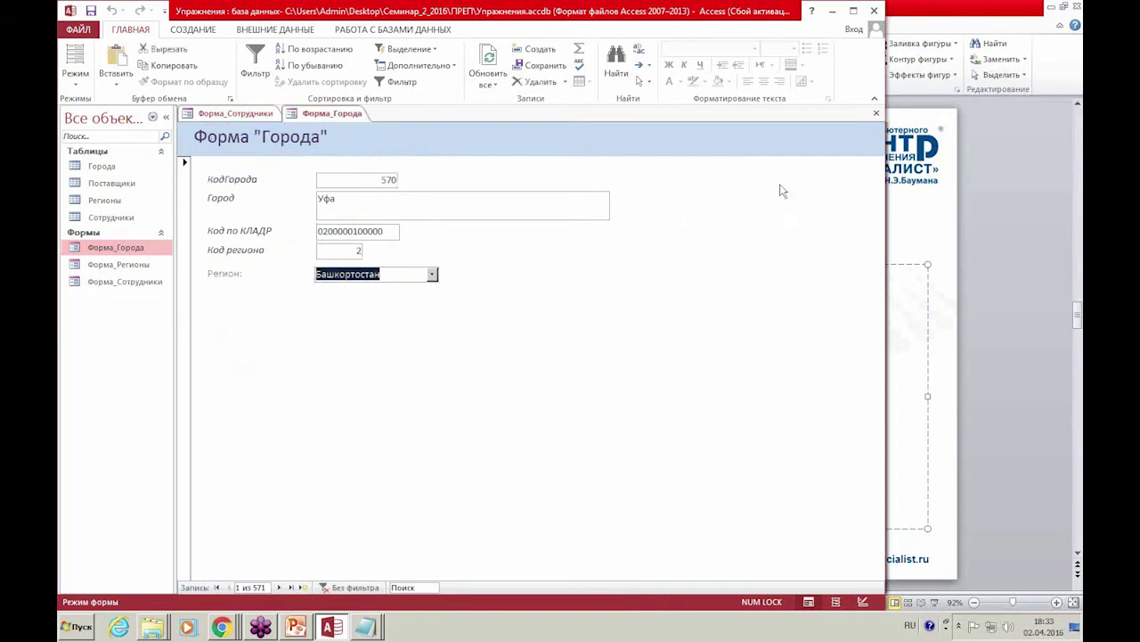
{"action": "left_click", "coordinate": [877, 114]}
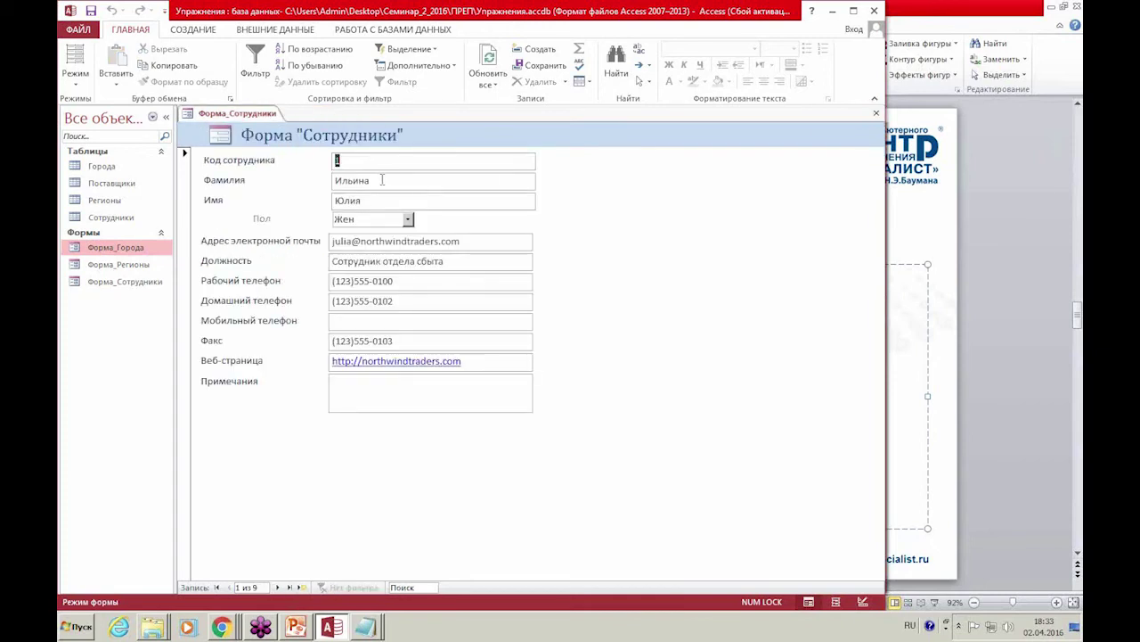
Check the Пол and КодГорода columns in the Сотрудники table, and examine the Пол list in Форма_Сотрудники.
{"action": "double_click", "coordinate": [118, 218]}
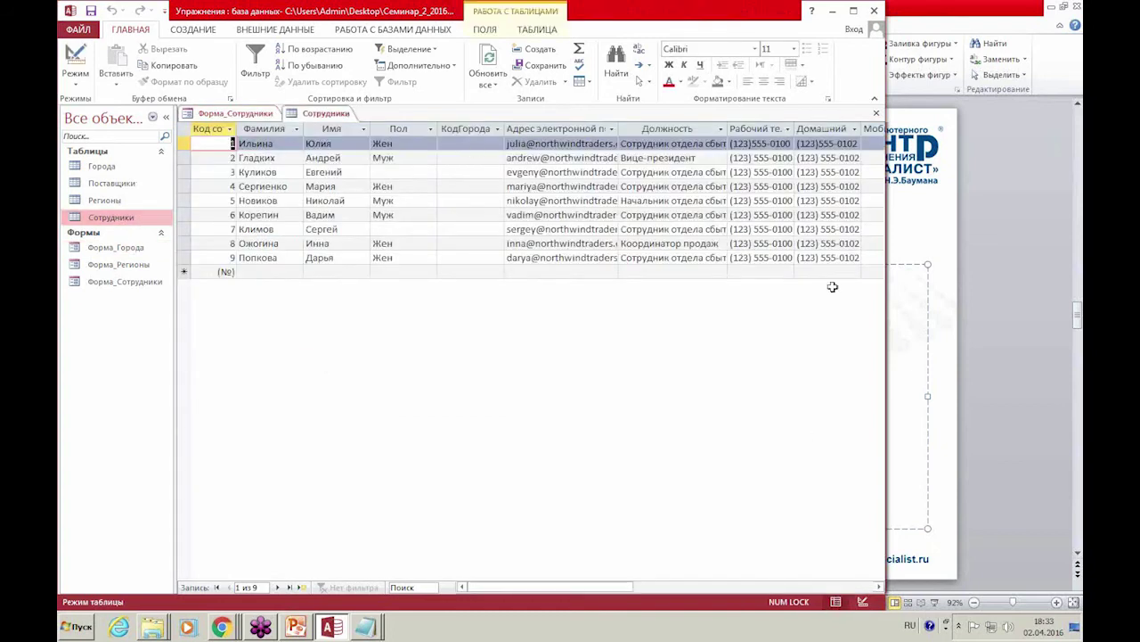
{"action": "left_click", "coordinate": [876, 113]}
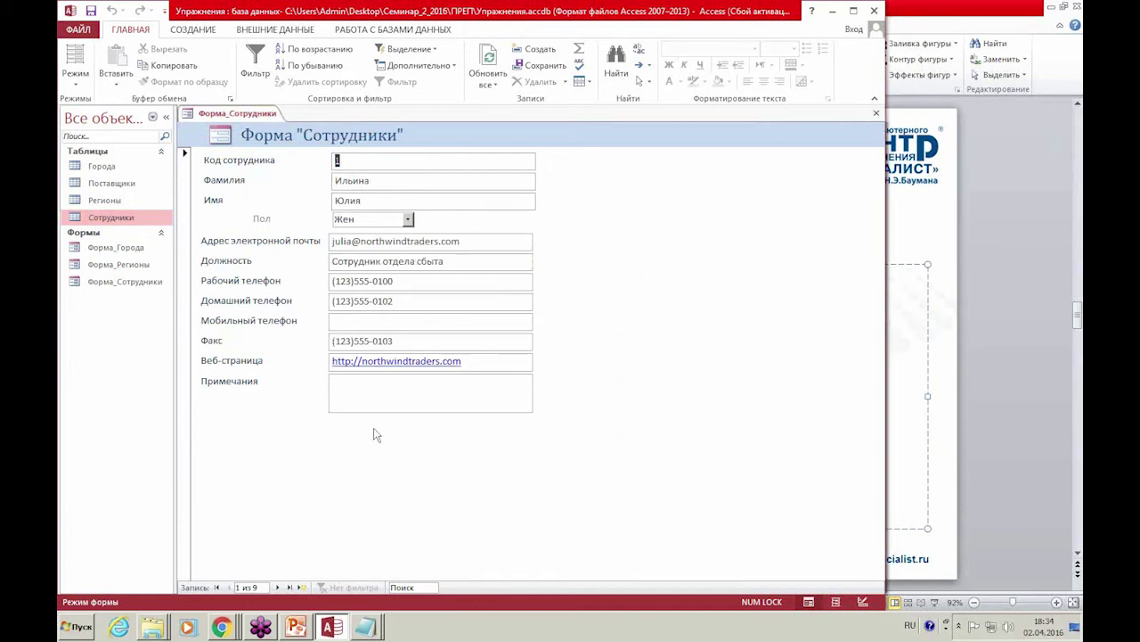
{"action": "left_click", "coordinate": [408, 221]}
{"action": "left_click", "coordinate": [408, 223]}
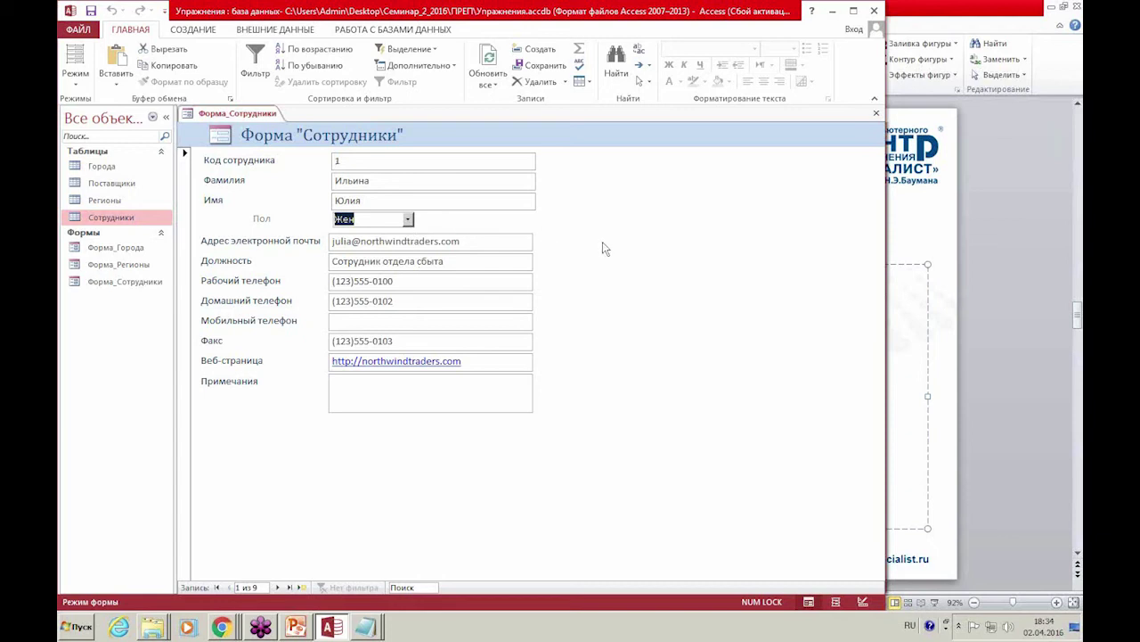
In design view, add the КодГорода field to Форма_Сотрудники and line it up with the field column below Примечания.
{"action": "right_click", "coordinate": [668, 268]}
{"action": "left_click", "coordinate": [704, 307]}
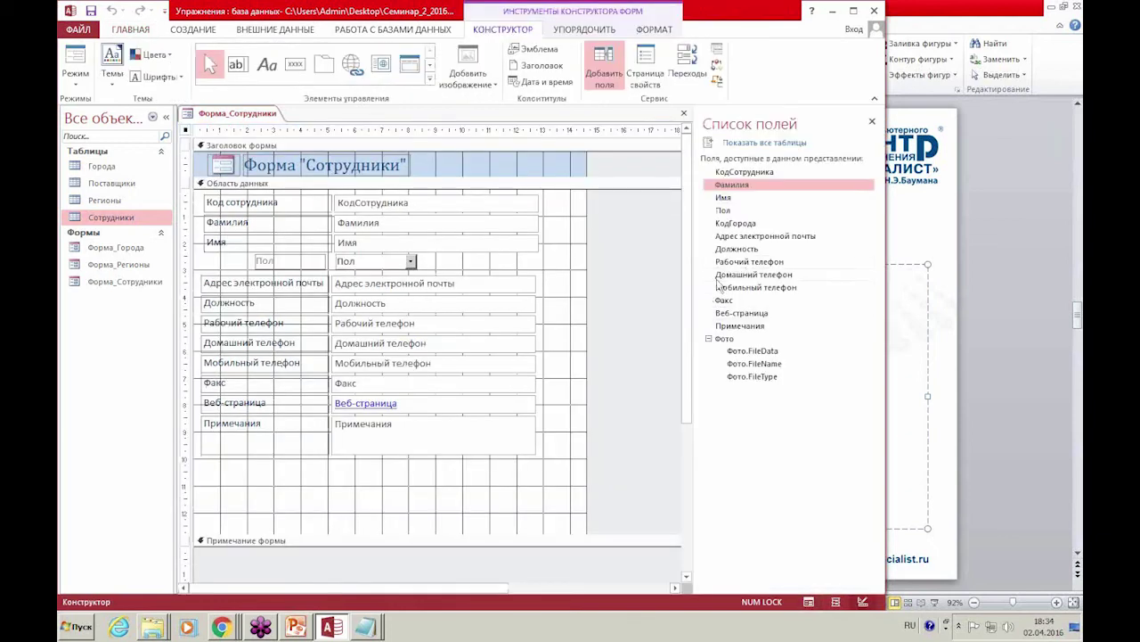
{"action": "left_click_drag", "start_coordinate": [736, 224], "coordinate": [403, 487]}
{"action": "left_click", "coordinate": [548, 488]}
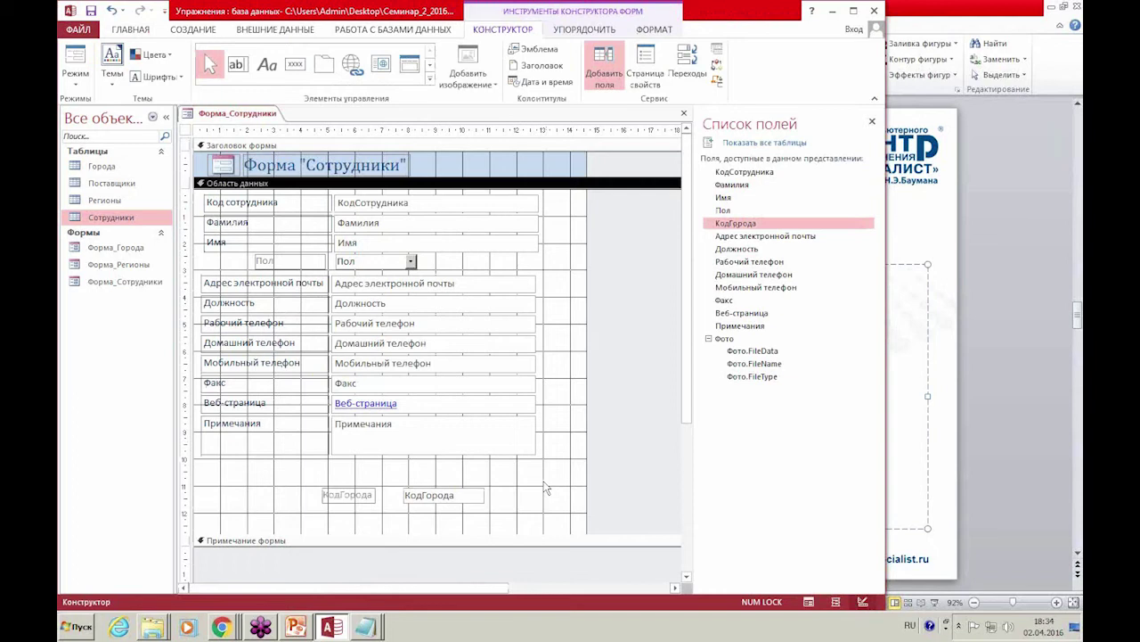
{"action": "left_click_drag", "start_coordinate": [451, 495], "coordinate": [380, 469]}
{"action": "left_click", "coordinate": [451, 506]}
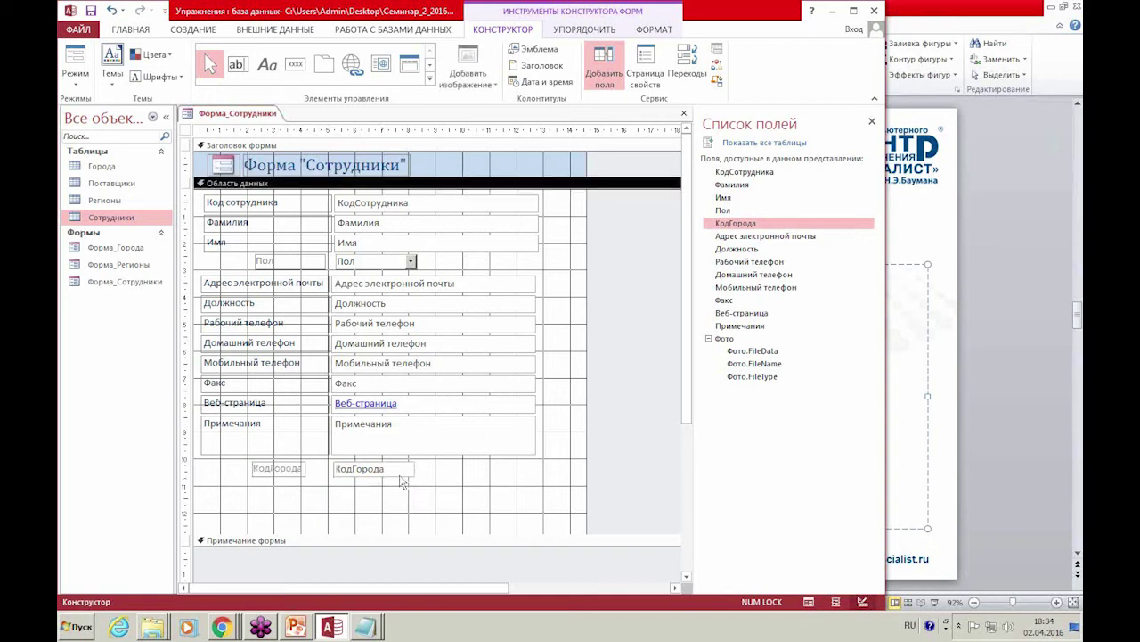
Place a combo box below КодГорода that gets its values from the Города table.
{"action": "left_click", "coordinate": [429, 79]}
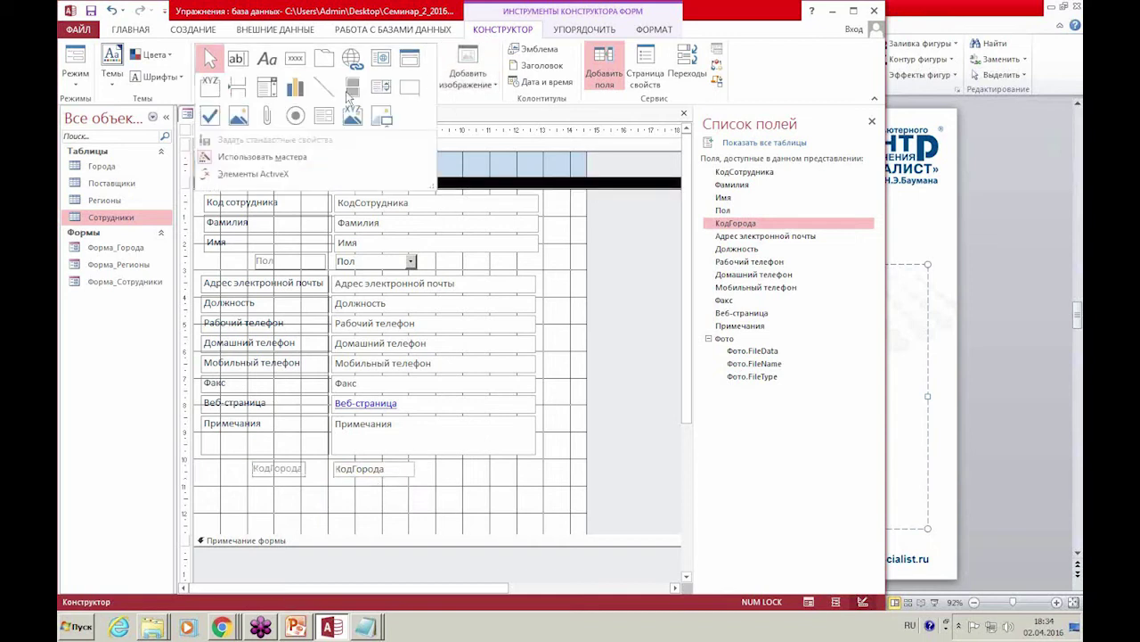
{"action": "left_click", "coordinate": [268, 87]}
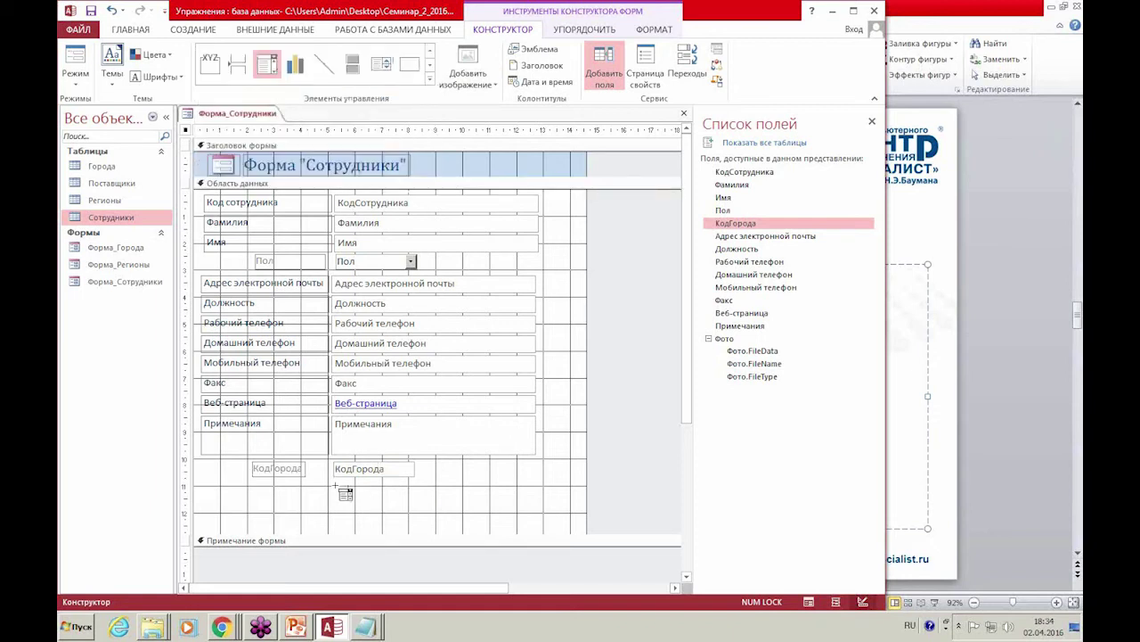
{"action": "left_click", "coordinate": [336, 486]}
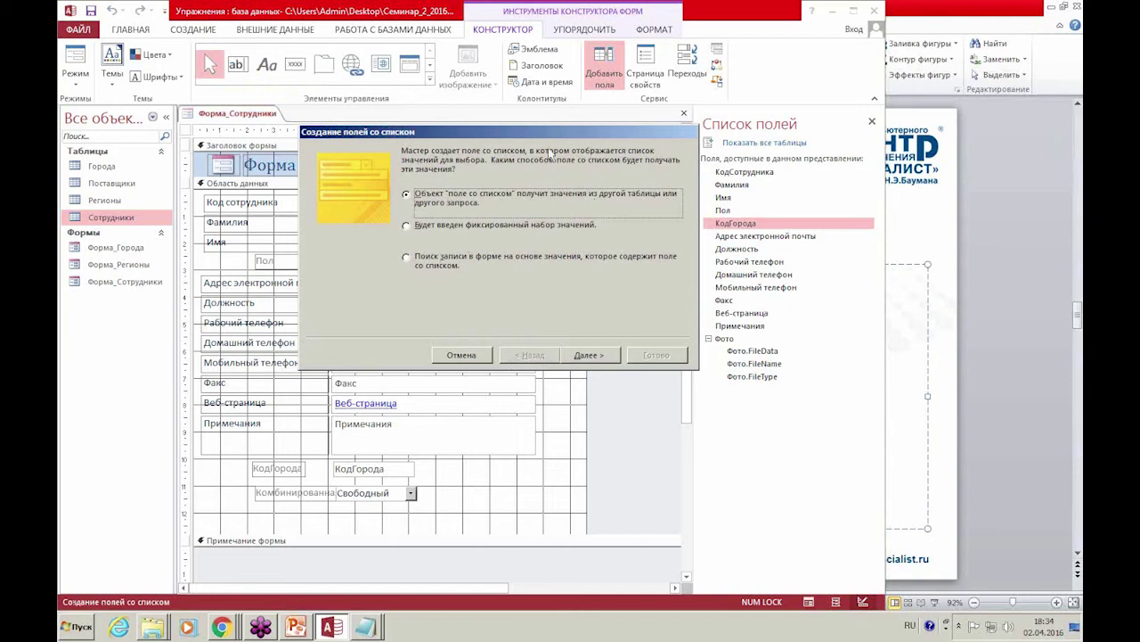
{"action": "left_click_drag", "start_coordinate": [547, 133], "coordinate": [565, 70]}
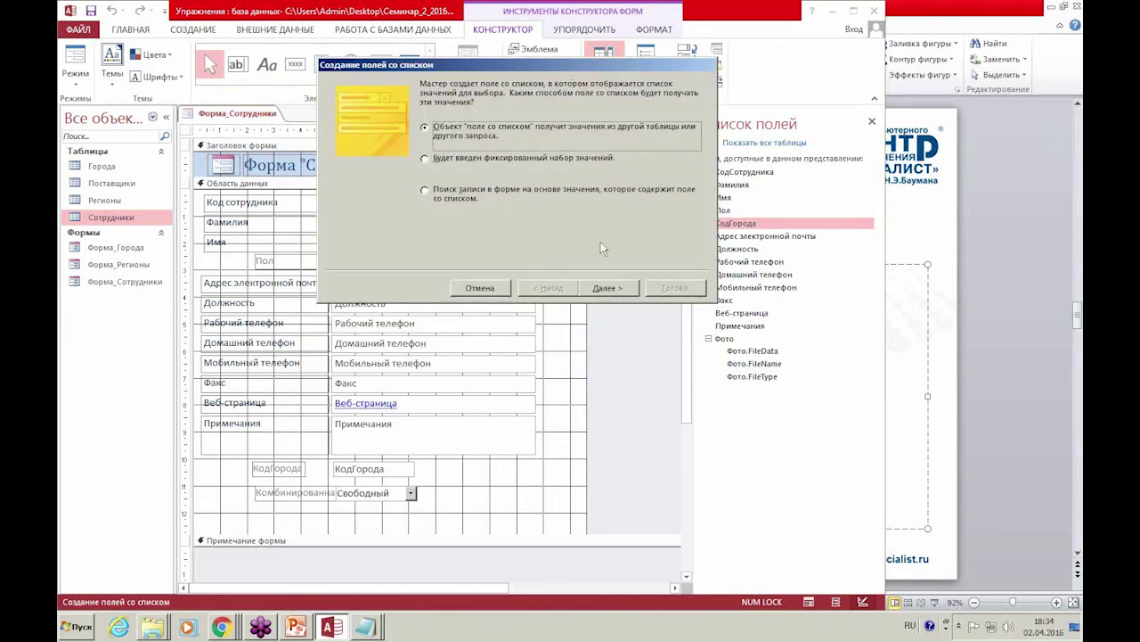
{"action": "left_click", "coordinate": [605, 288]}
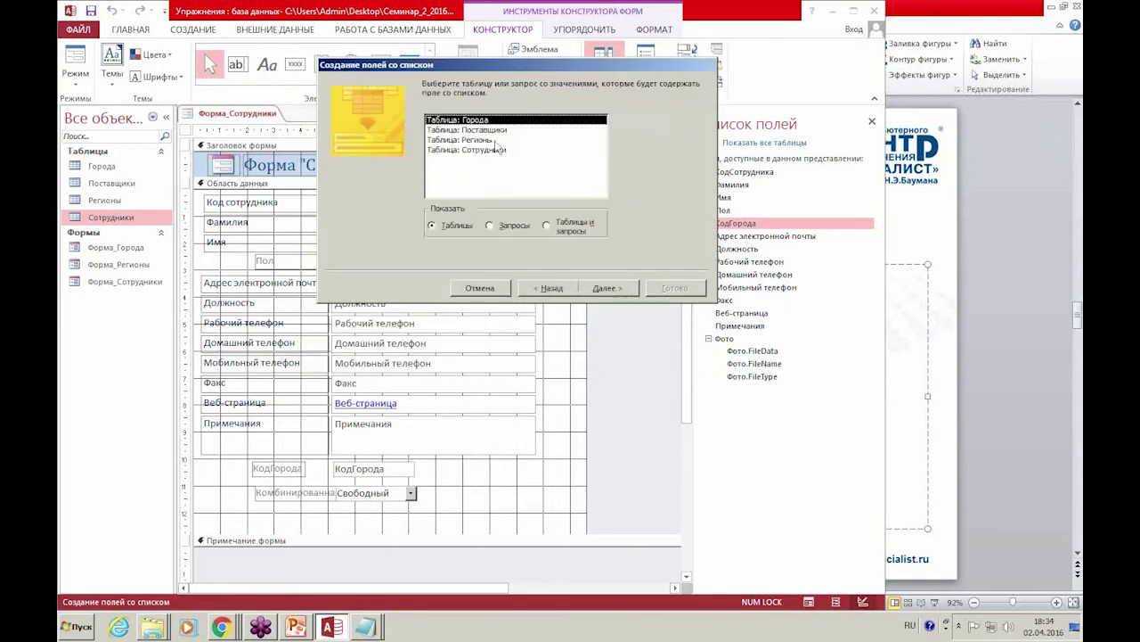
{"action": "left_click", "coordinate": [604, 293]}
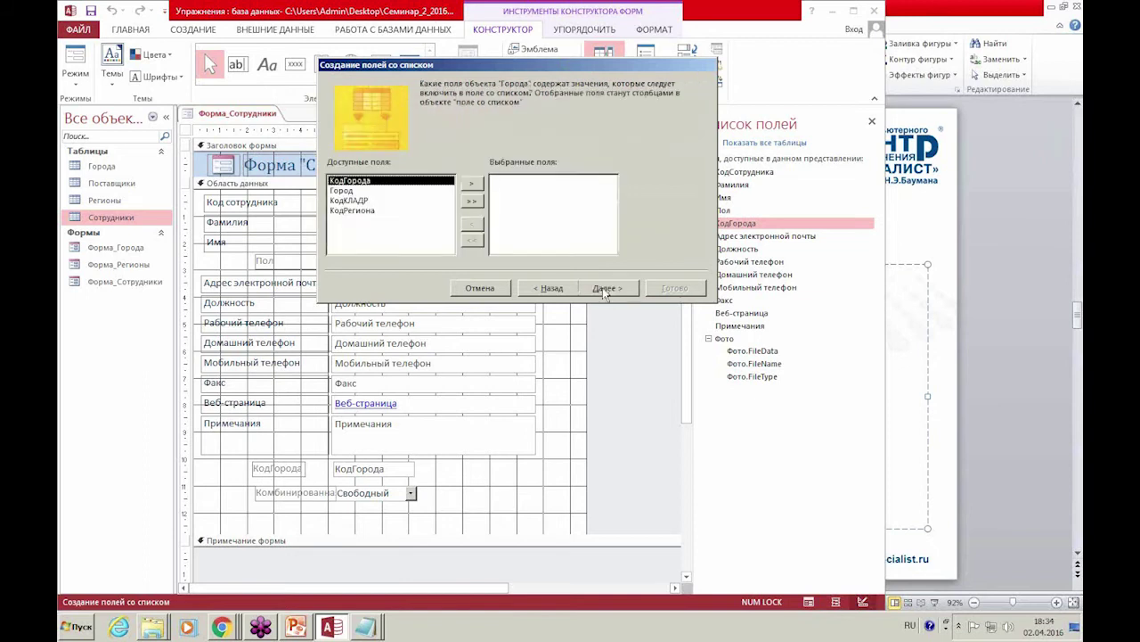
Include the КодГорода and Город fields in the combo box and sort its list by Город in ascending order.
{"action": "left_click", "coordinate": [473, 184]}
{"action": "left_click", "coordinate": [474, 184]}
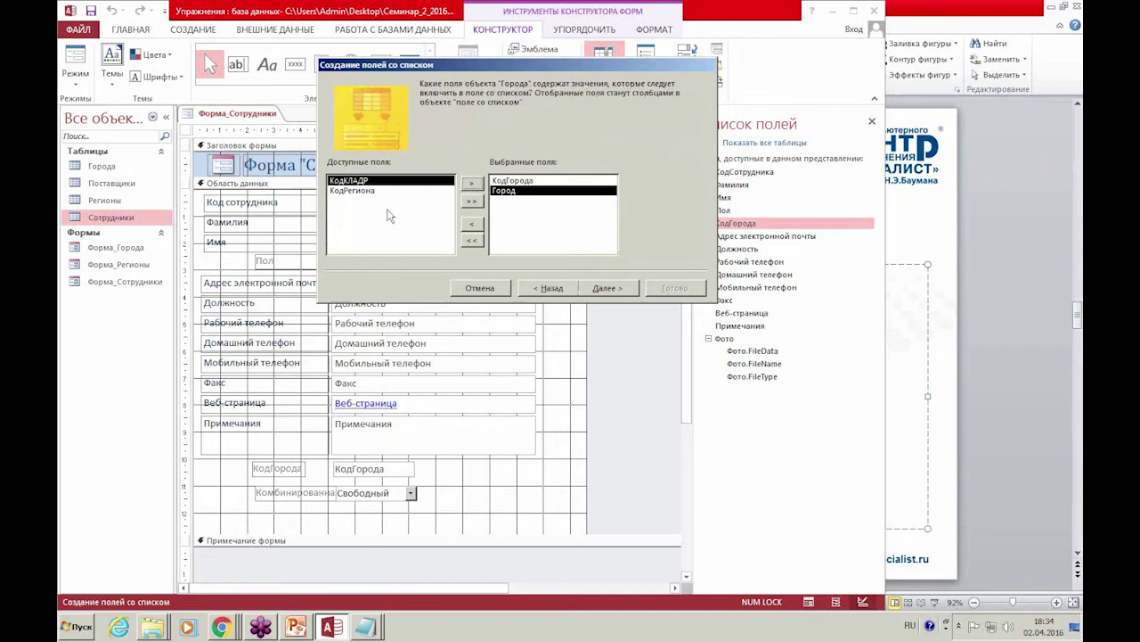
{"action": "left_click", "coordinate": [609, 288]}
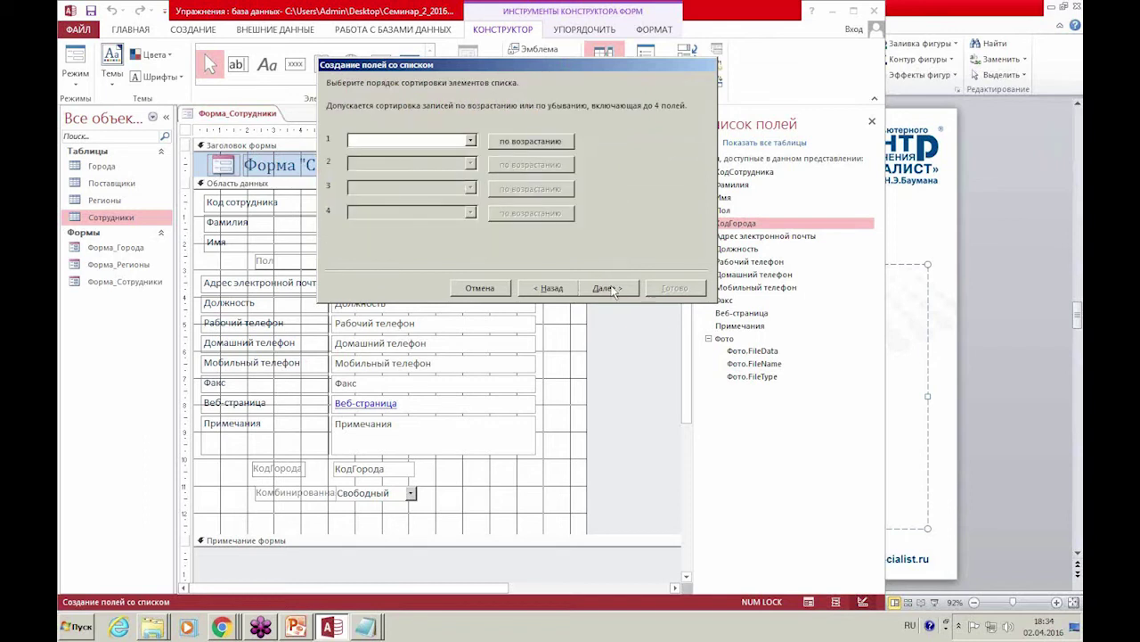
{"action": "left_click", "coordinate": [470, 140]}
{"action": "left_click", "coordinate": [456, 167]}
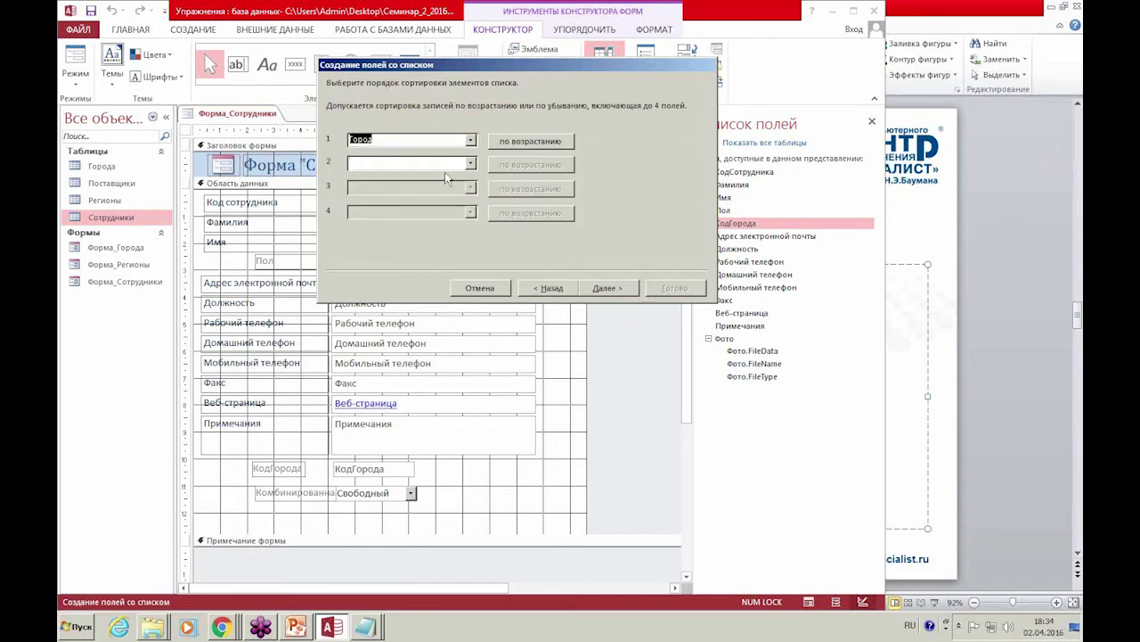
{"action": "left_click", "coordinate": [606, 288]}
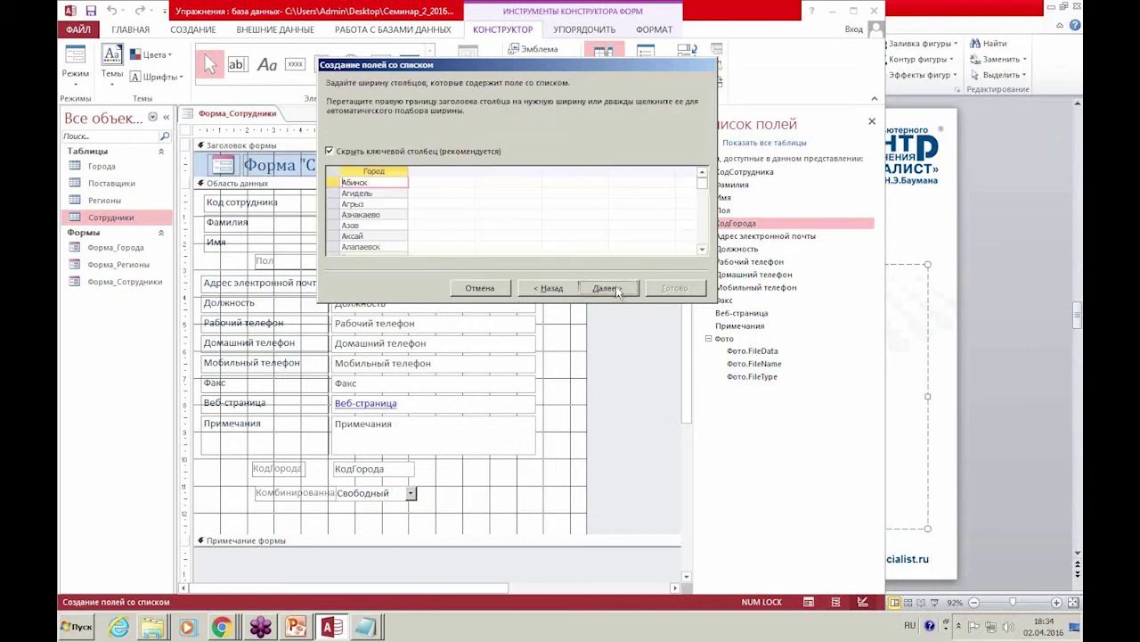
Widen the combo box's Город column and check that the city names in the list fit.
{"action": "left_click_drag", "start_coordinate": [433, 178], "coordinate": [448, 178]}
{"action": "scroll", "coordinate": [421, 221], "scroll_direction": "down", "scroll_amount": 10}
{"action": "scroll", "coordinate": [422, 221], "scroll_direction": "down", "scroll_amount": 20}
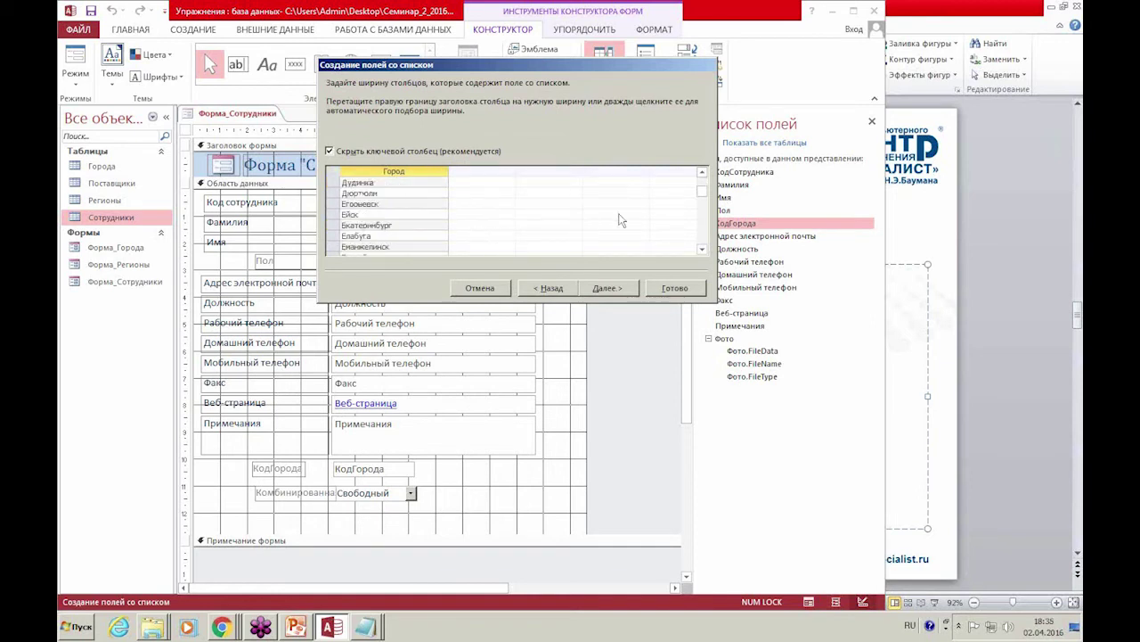
Look through the combo box's city list to its end, trying the key column shown and hidden again.
{"action": "left_click_drag", "start_coordinate": [702, 190], "coordinate": [703, 245]}
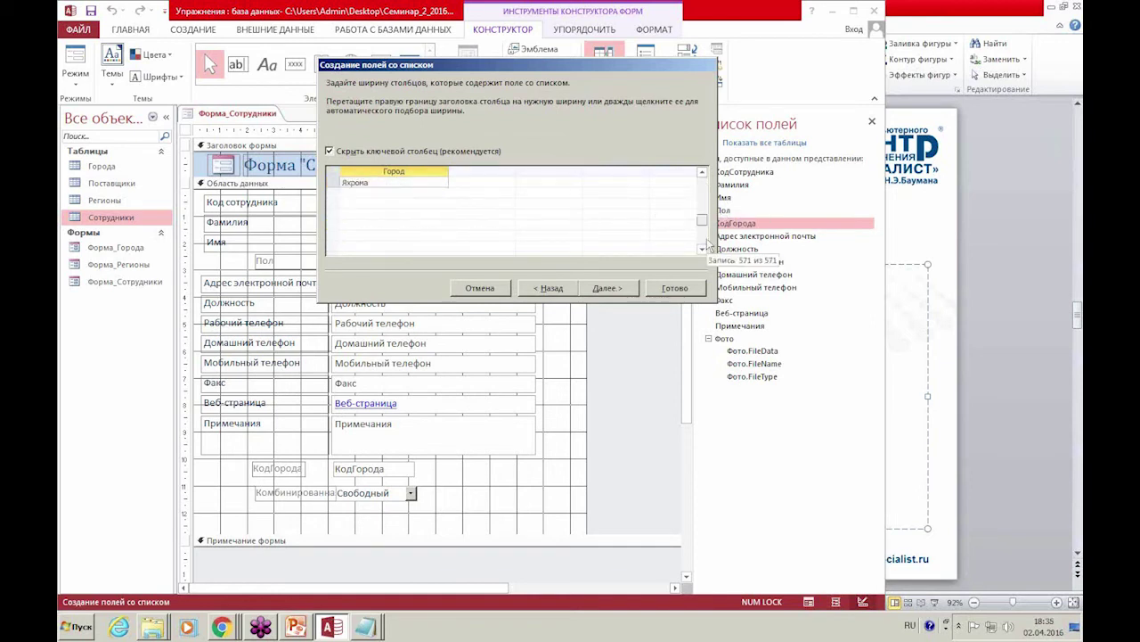
{"action": "left_click", "coordinate": [329, 151]}
{"action": "left_click", "coordinate": [330, 152]}
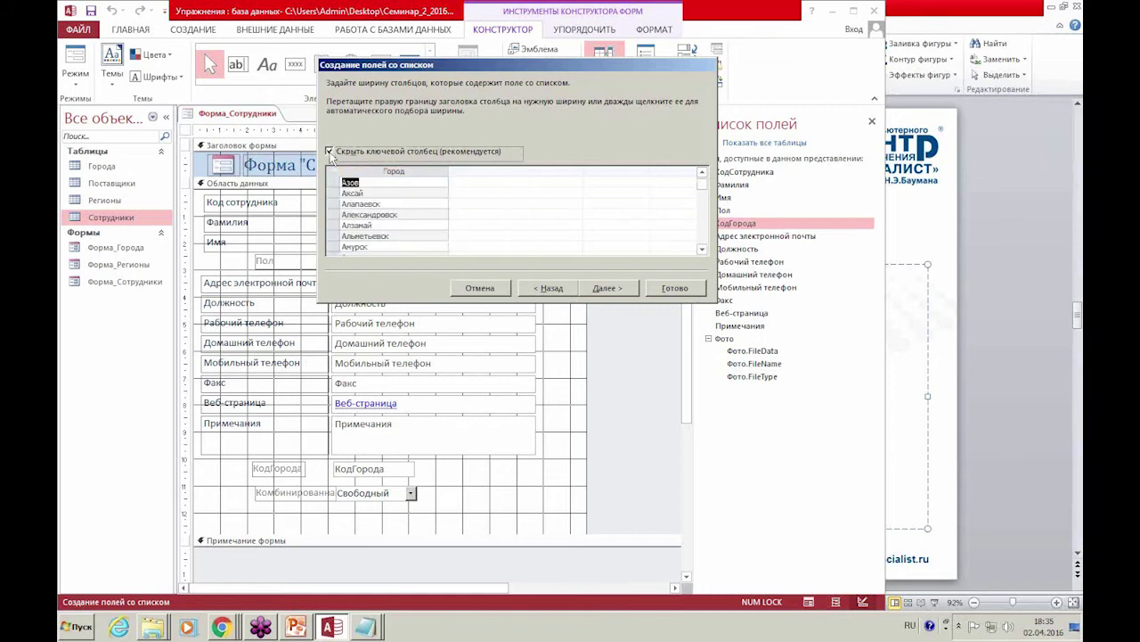
{"action": "left_click", "coordinate": [474, 201]}
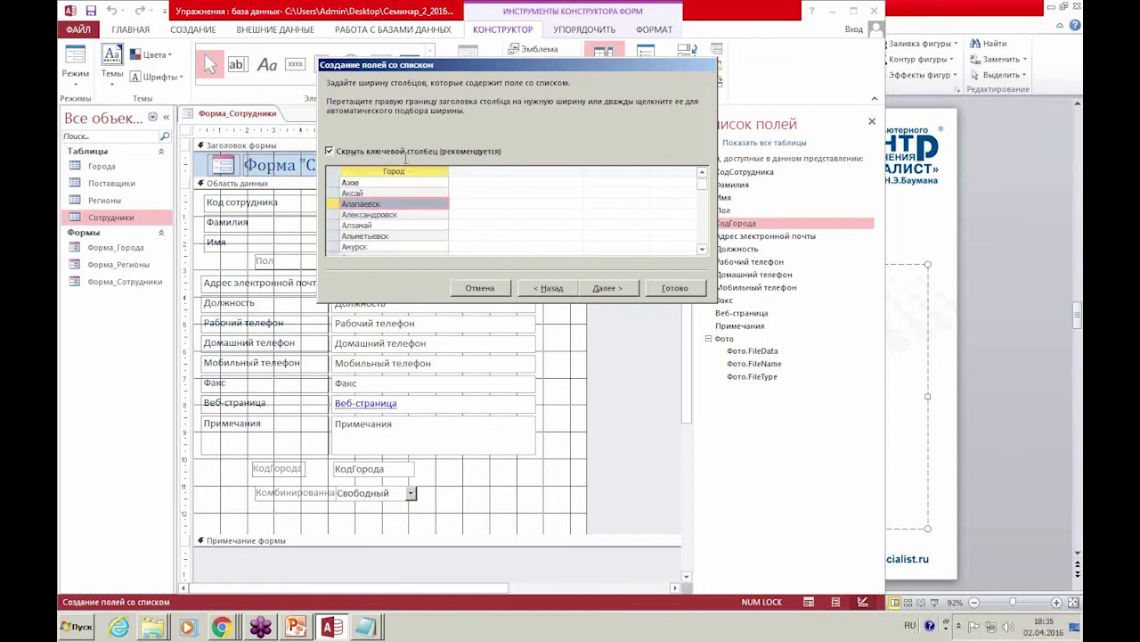
{"action": "scroll", "coordinate": [418, 228], "scroll_direction": "down", "scroll_amount": 5}
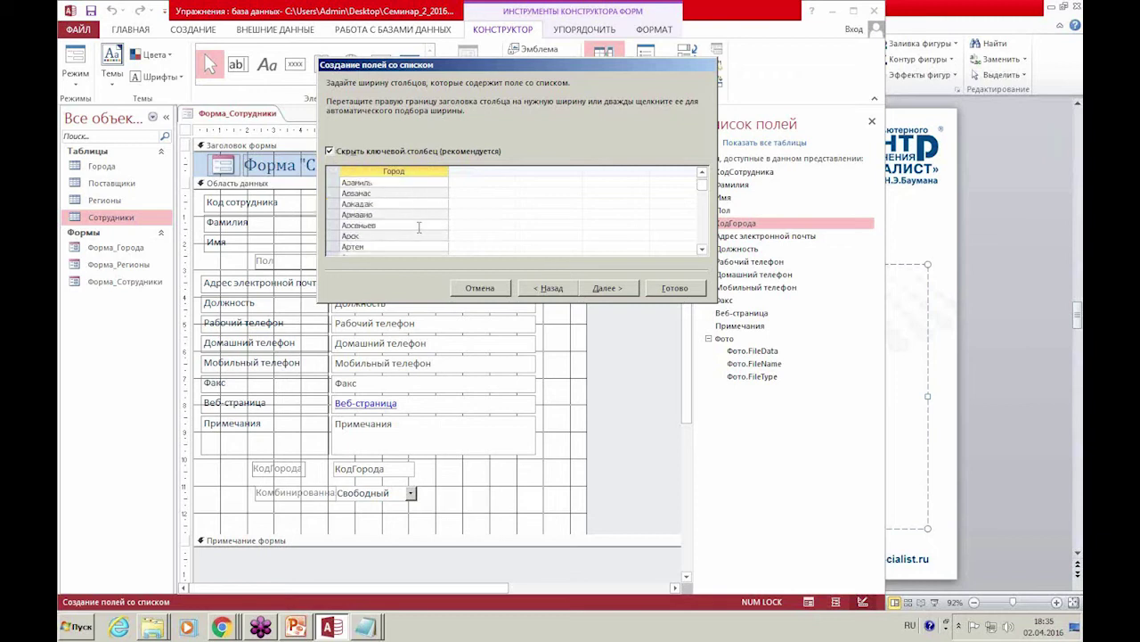
Store the combo box's value in the КодГорода field, label the combo box Город, and finish the wizard.
{"action": "left_click", "coordinate": [616, 291]}
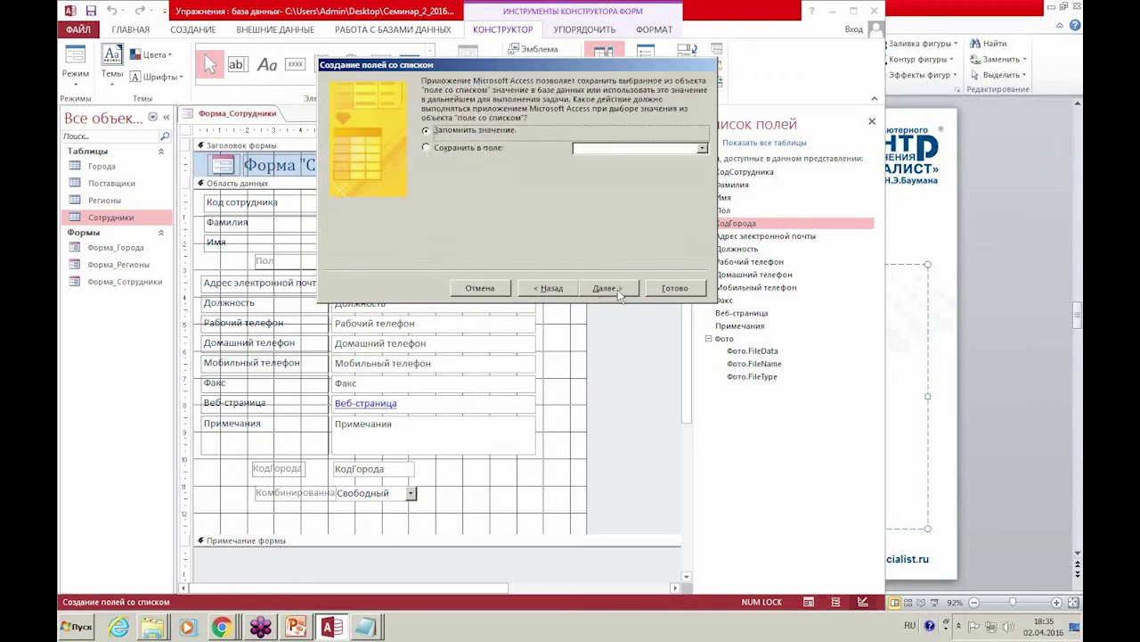
{"action": "left_click", "coordinate": [703, 149]}
{"action": "left_click", "coordinate": [651, 199]}
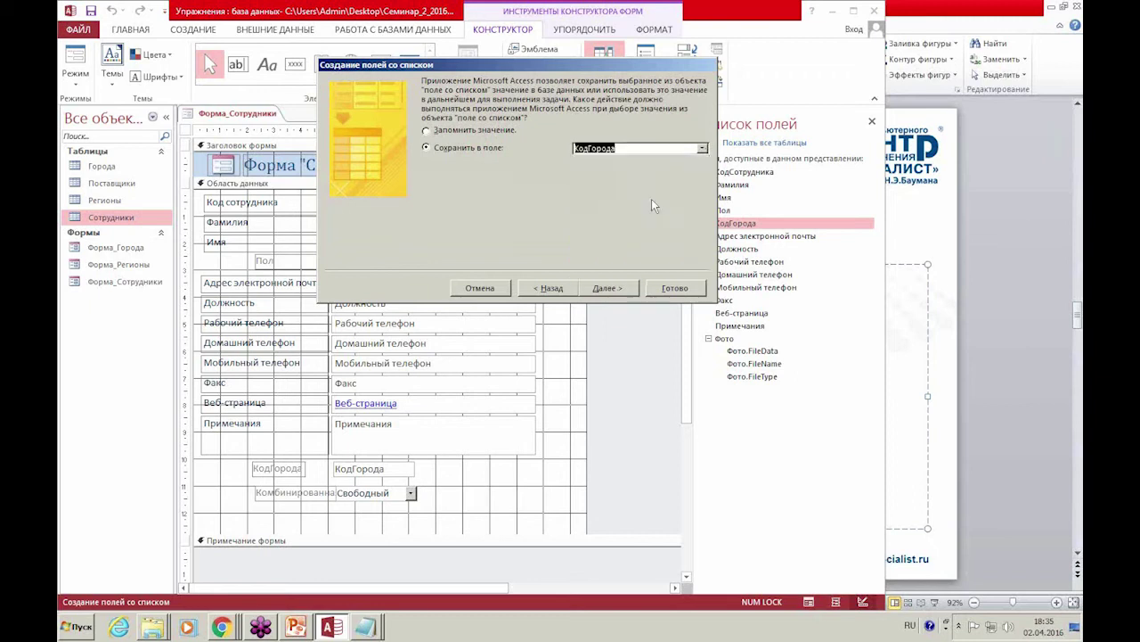
{"action": "left_click", "coordinate": [608, 288]}
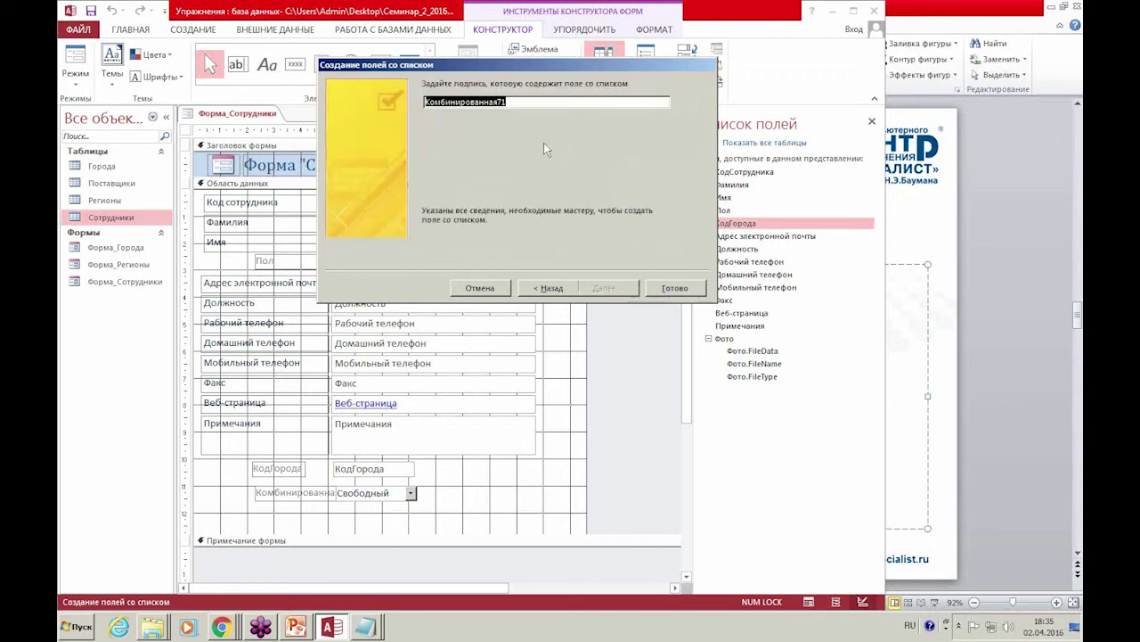
{"action": "type", "text": "Гор"}
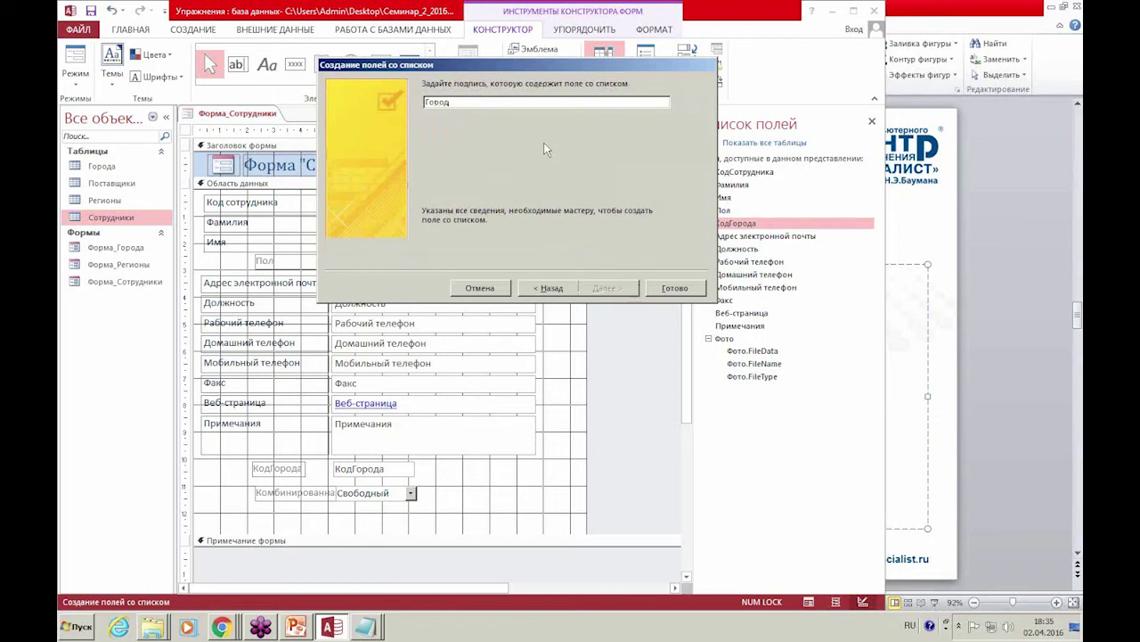
{"action": "type", "text": "од"}
{"action": "left_click", "coordinate": [688, 289]}
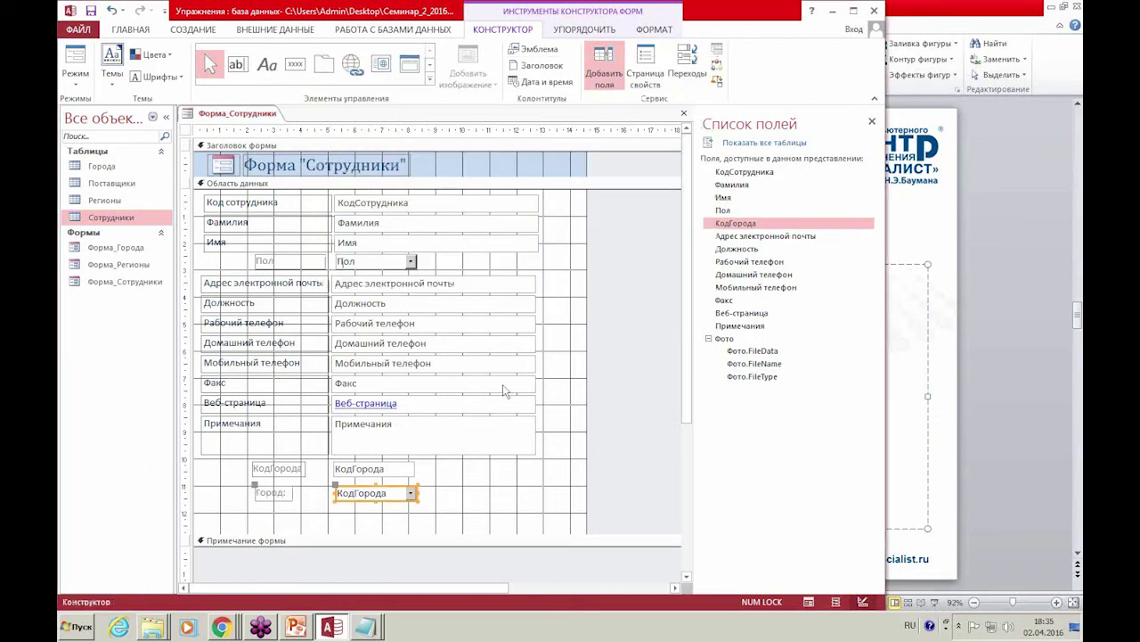
Widen the Город label slightly and stretch the city combo box to about twice its width.
{"action": "left_click", "coordinate": [303, 493]}
{"action": "left_click", "coordinate": [350, 493]}
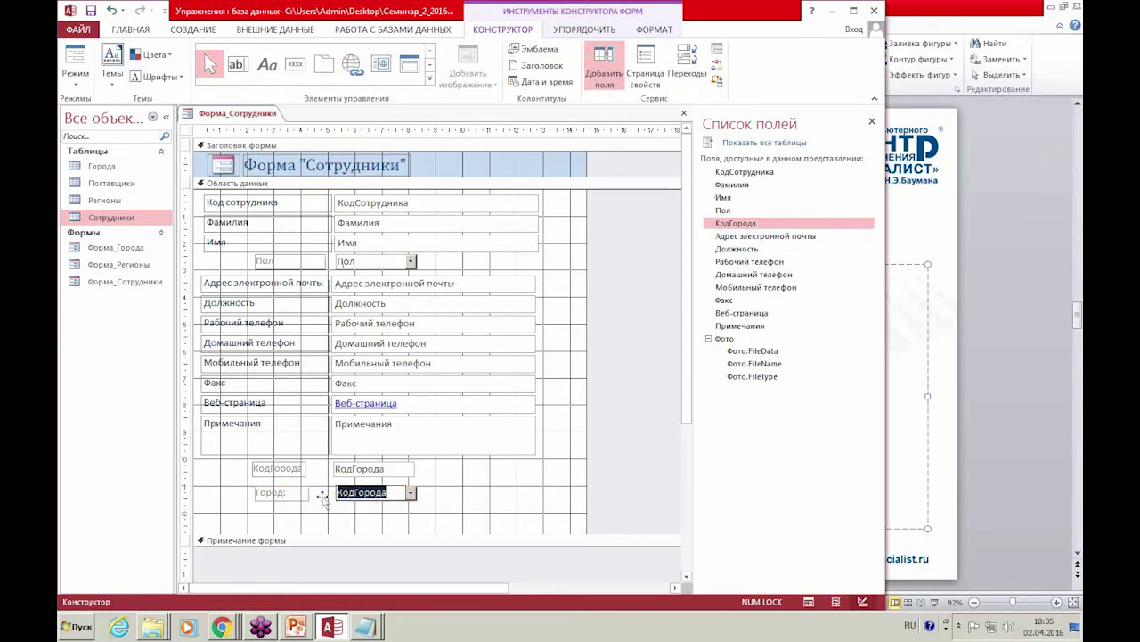
{"action": "left_click", "coordinate": [392, 470]}
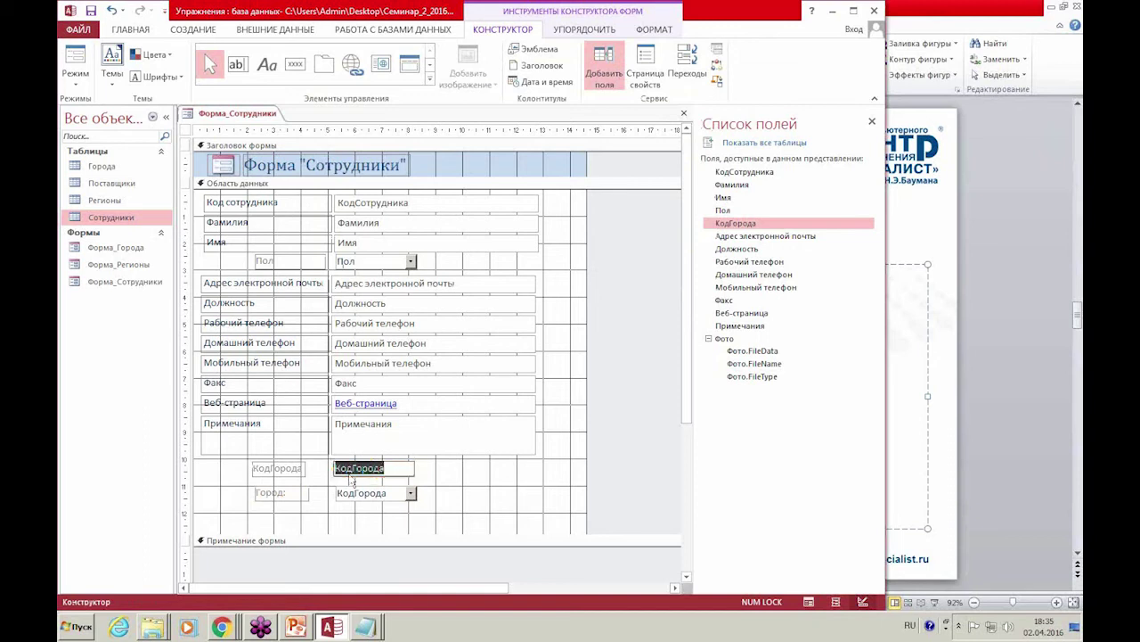
{"action": "left_click", "coordinate": [426, 492]}
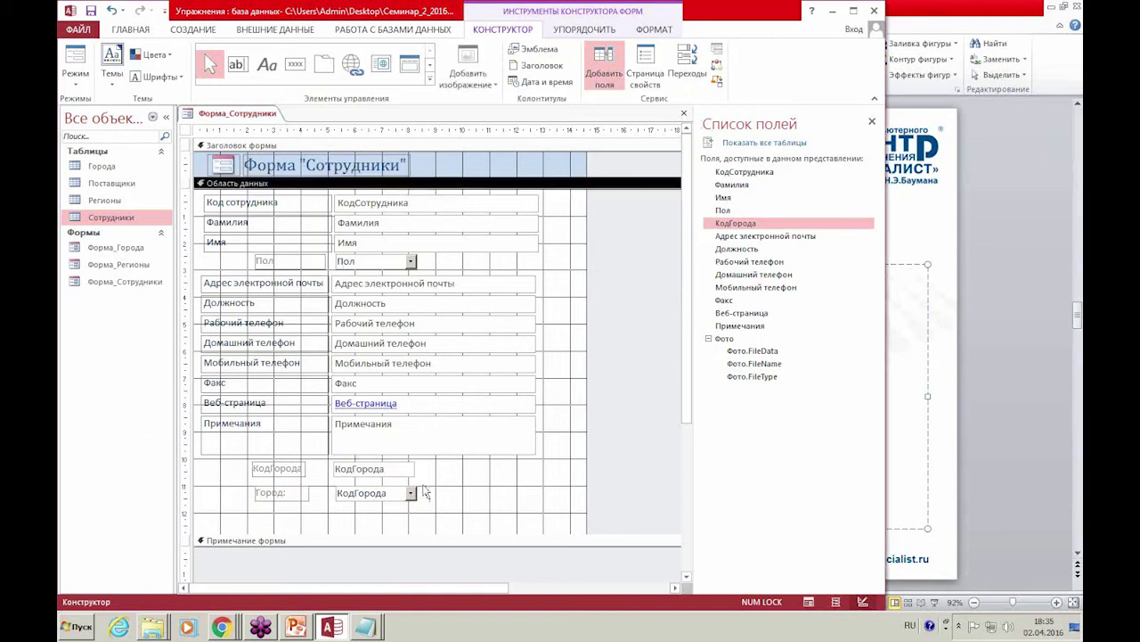
{"action": "left_click", "coordinate": [362, 497]}
{"action": "left_click", "coordinate": [423, 494]}
{"action": "left_click", "coordinate": [413, 492]}
{"action": "left_click_drag", "start_coordinate": [413, 492], "coordinate": [496, 493]}
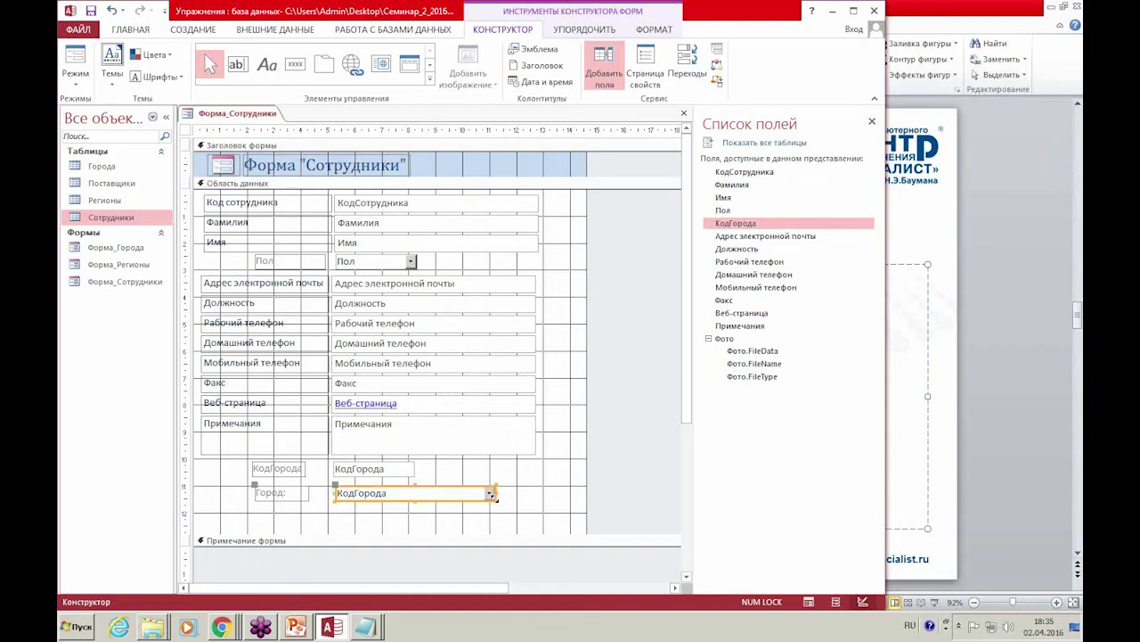
Change the КодГорода label to Код города and align the city combo box and its label with the row above.
{"action": "left_click", "coordinate": [275, 473]}
{"action": "left_click", "coordinate": [275, 472]}
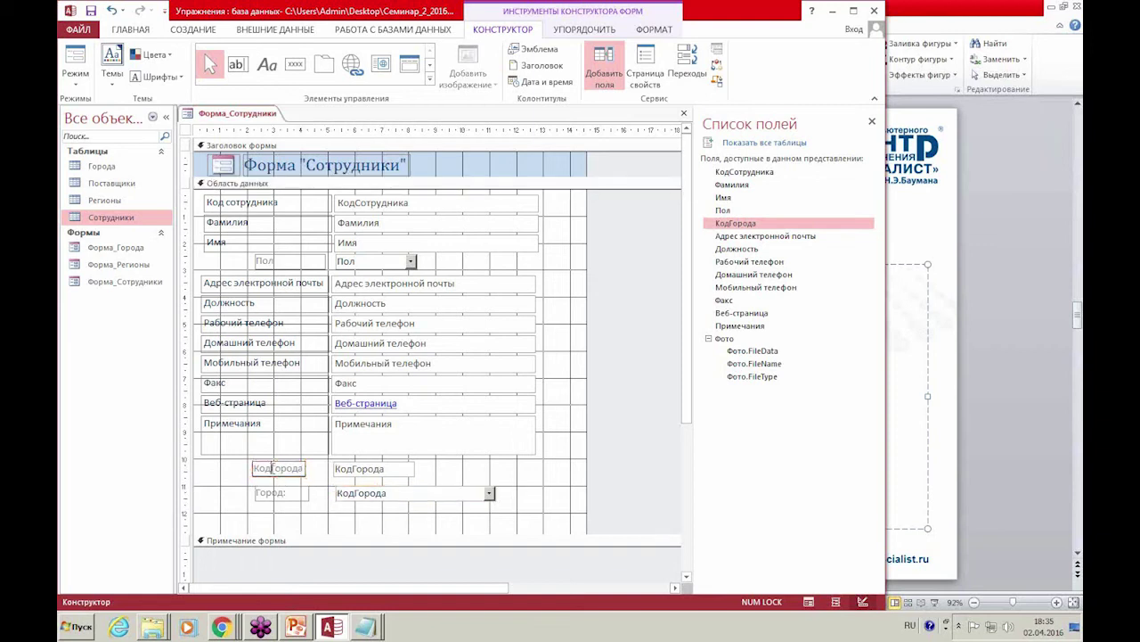
{"action": "key", "text": "Delete"}
{"action": "type", "text": "г"}
{"action": "left_click", "coordinate": [319, 478]}
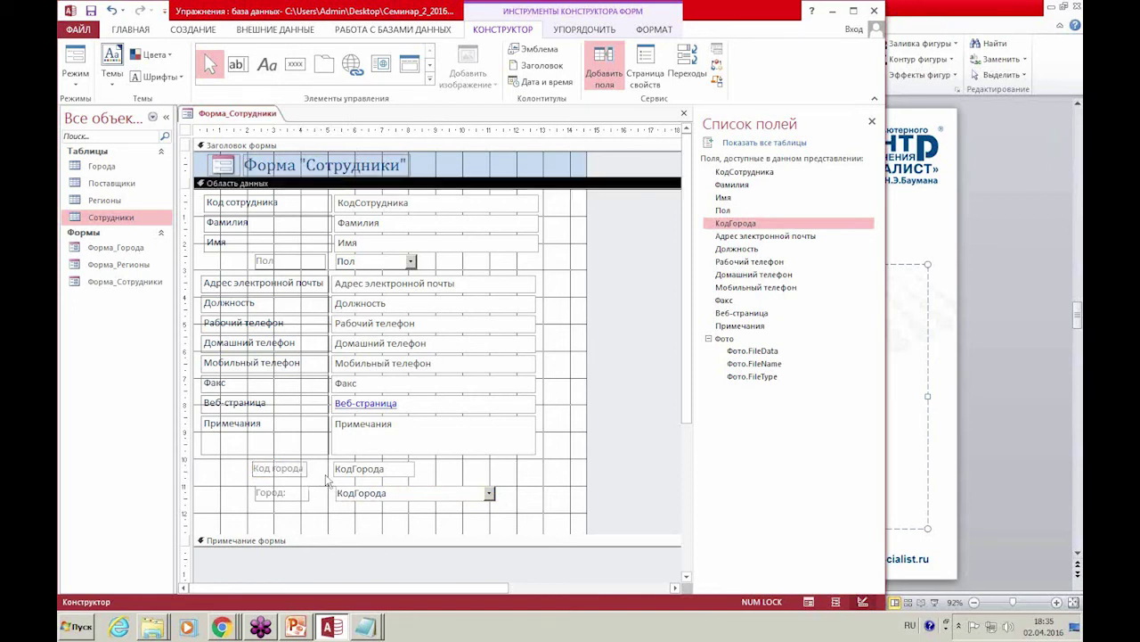
{"action": "left_click_drag", "start_coordinate": [238, 462], "coordinate": [278, 502]}
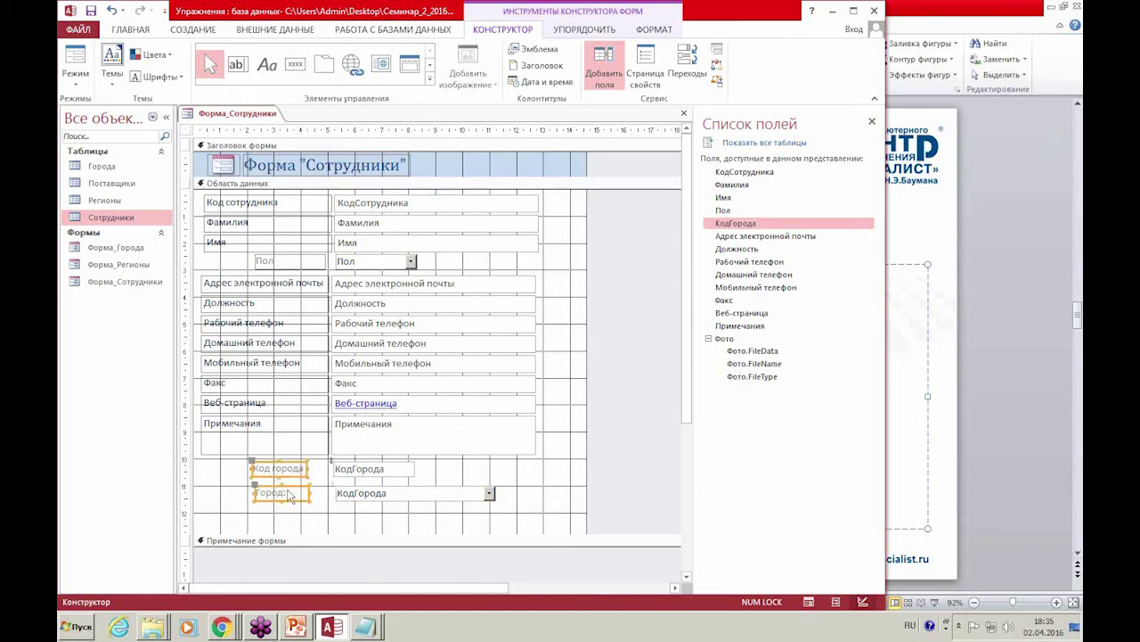
{"action": "left_click", "coordinate": [358, 495]}
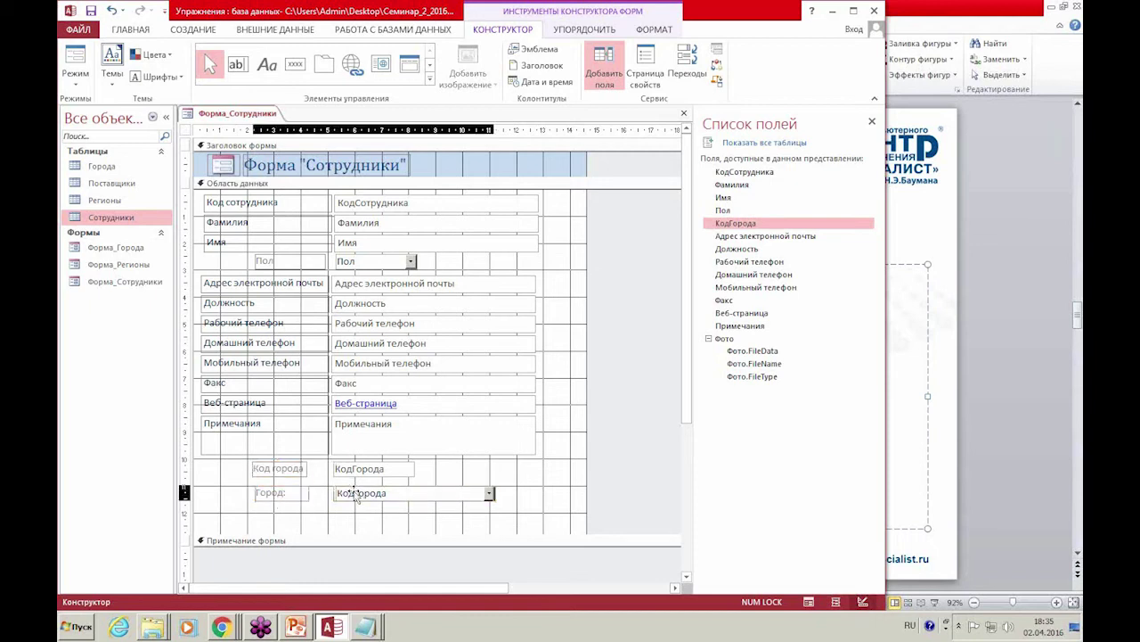
Set the font colour of the Код города and Город labels to dark blue.
{"action": "left_click_drag", "start_coordinate": [274, 522], "coordinate": [295, 472]}
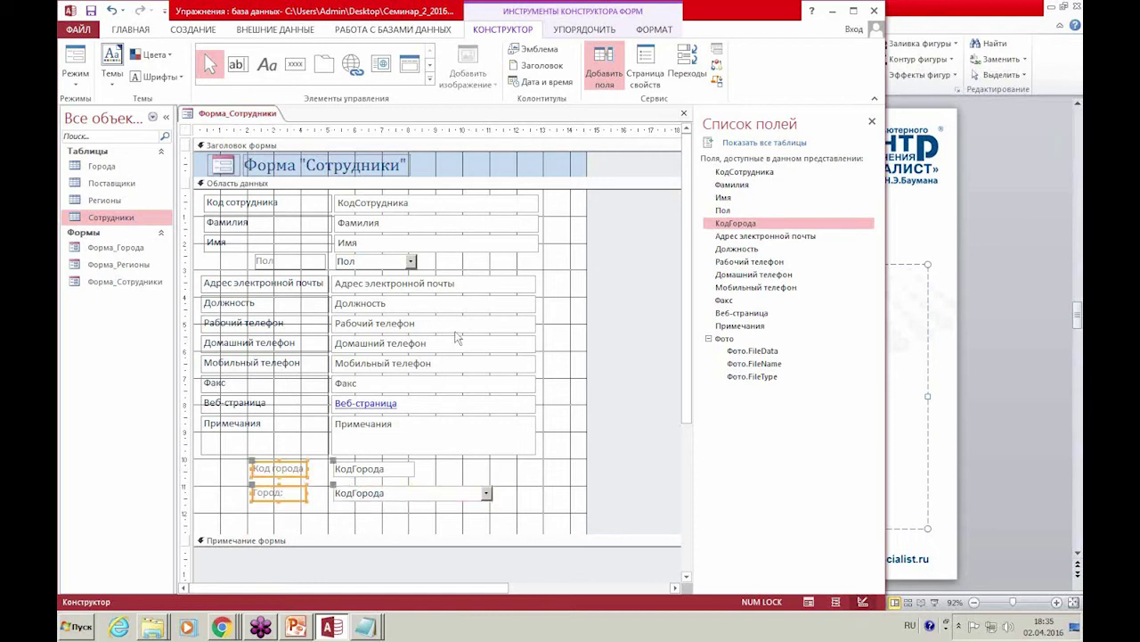
{"action": "left_click", "coordinate": [651, 32]}
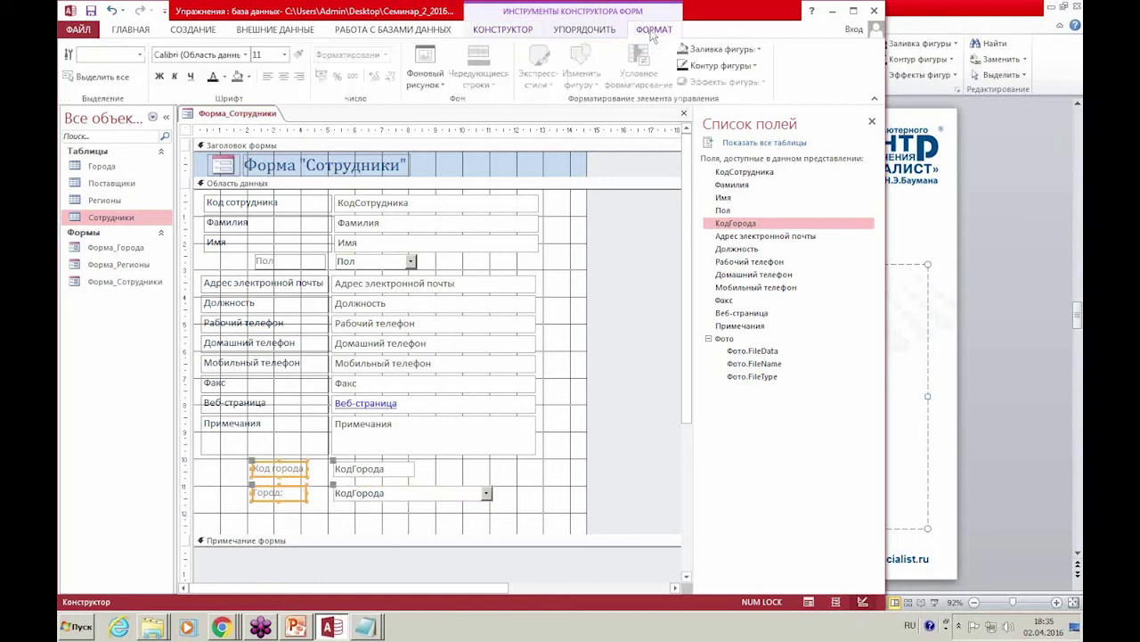
{"action": "left_click", "coordinate": [224, 77]}
{"action": "left_click", "coordinate": [311, 280]}
{"action": "left_click", "coordinate": [486, 283]}
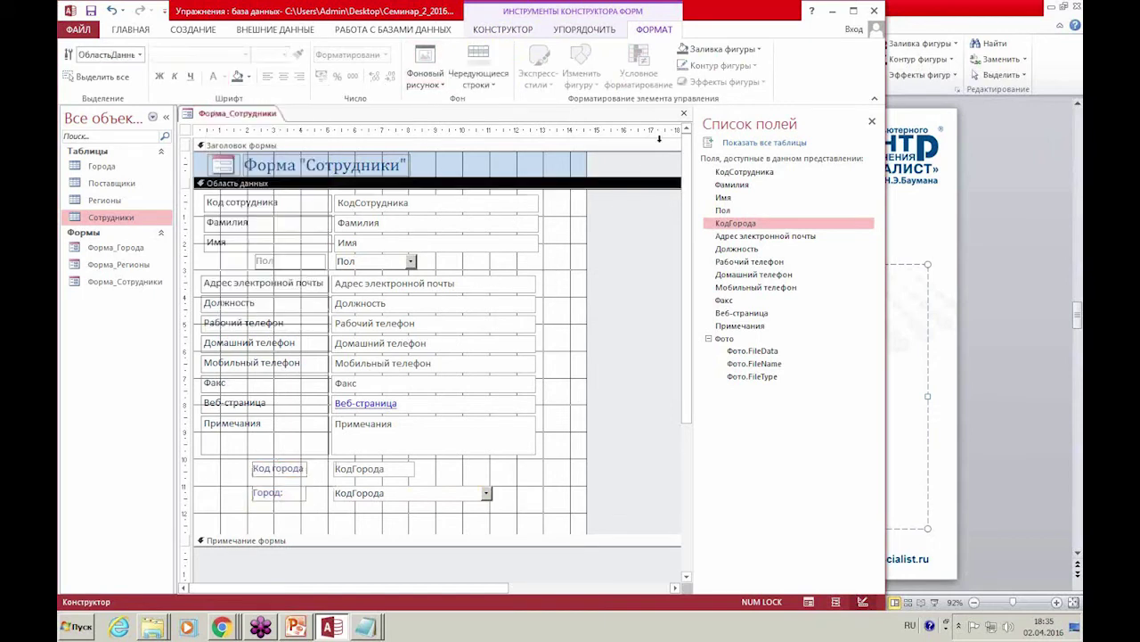
Close Форма_Сотрудники with its changes saved and reopen it in form view.
{"action": "left_click", "coordinate": [685, 115]}
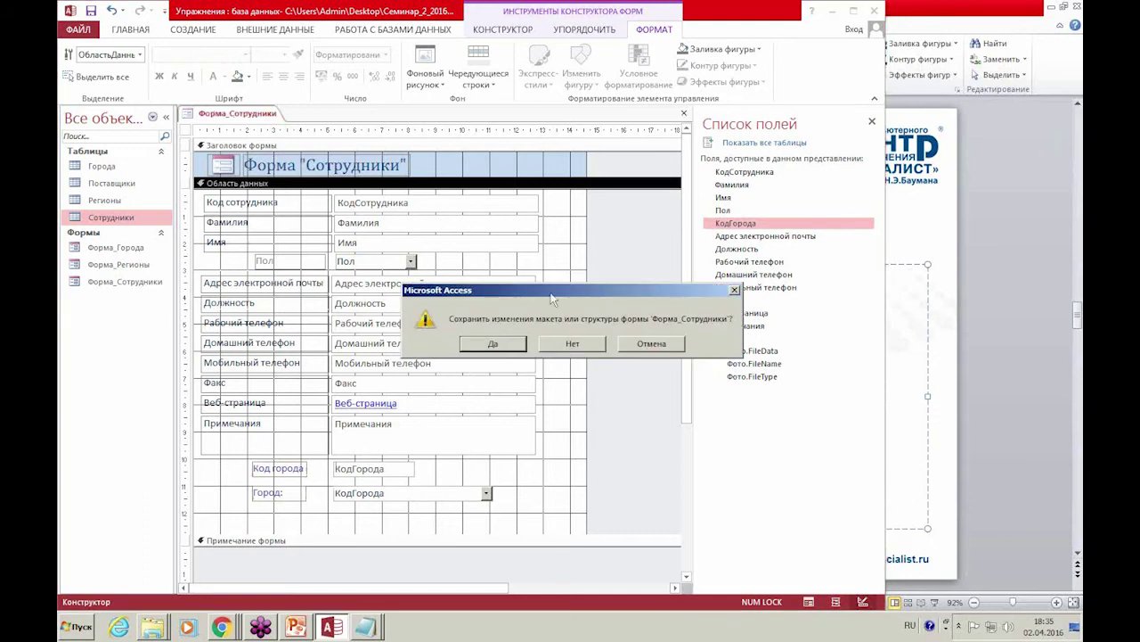
{"action": "left_click", "coordinate": [526, 344]}
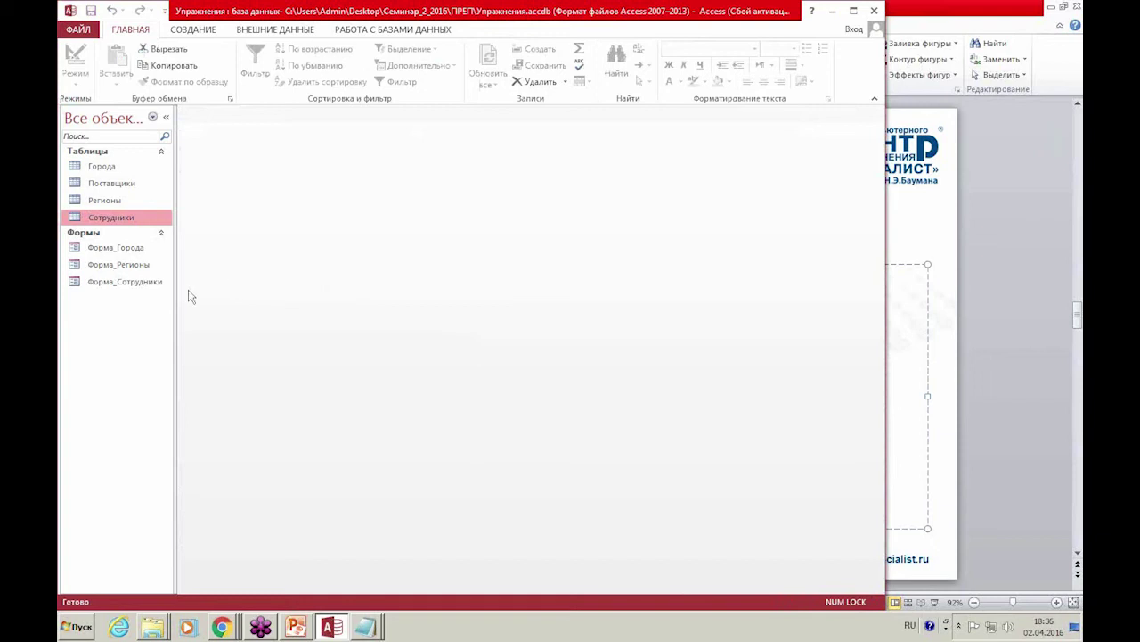
{"action": "double_click", "coordinate": [141, 281]}
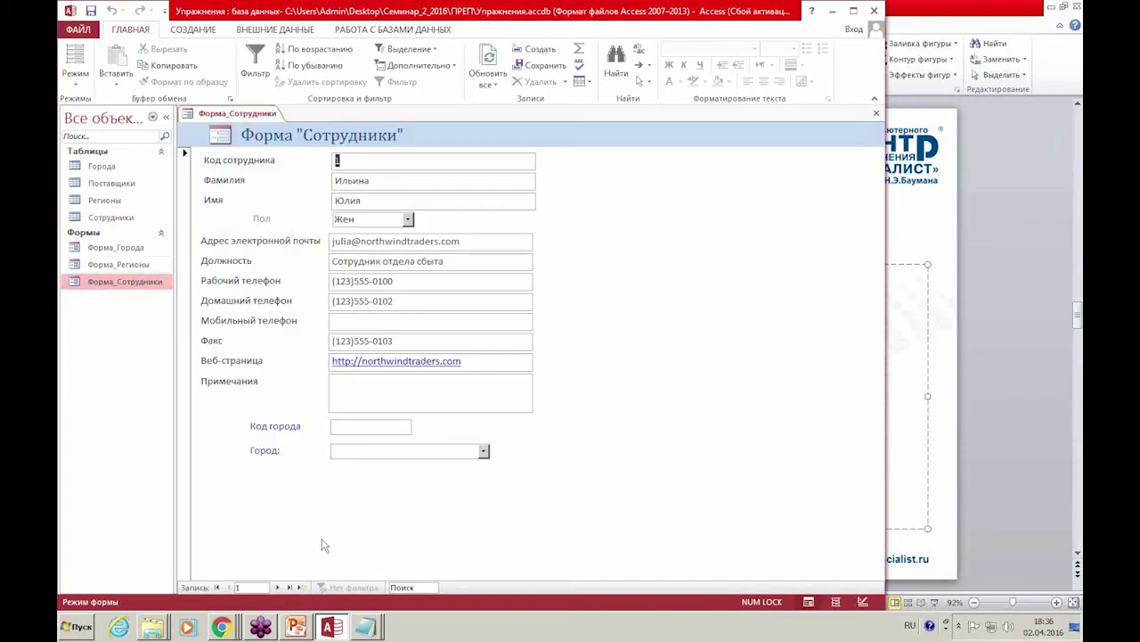
Go to the third employee record and set Пол to Муж.
{"action": "left_click", "coordinate": [277, 587]}
{"action": "left_click", "coordinate": [277, 587]}
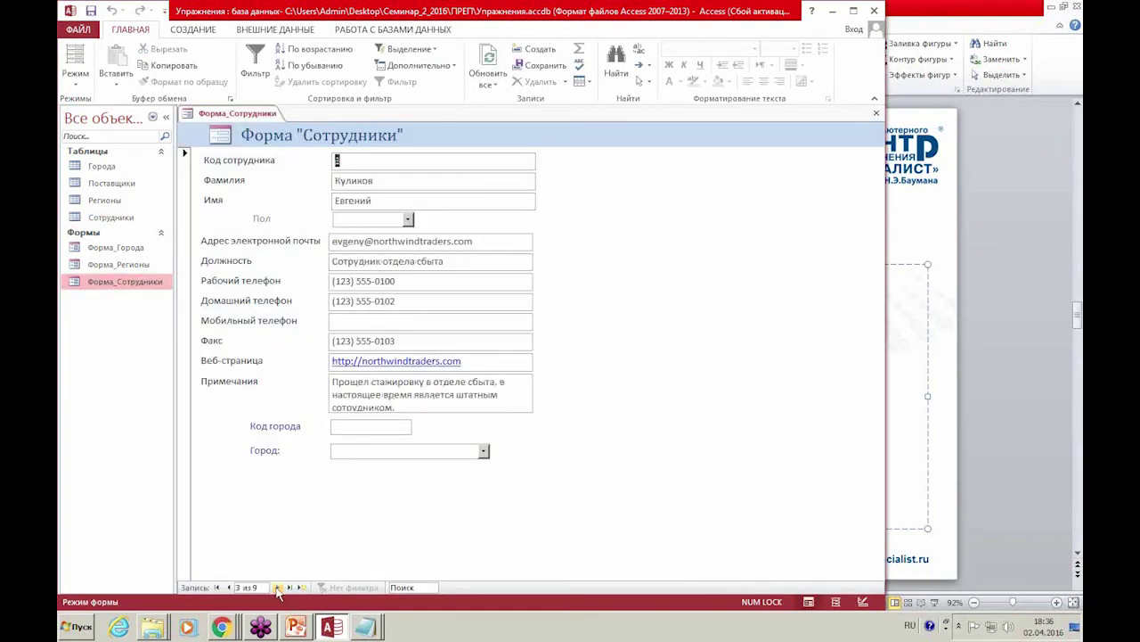
{"action": "left_click", "coordinate": [408, 219]}
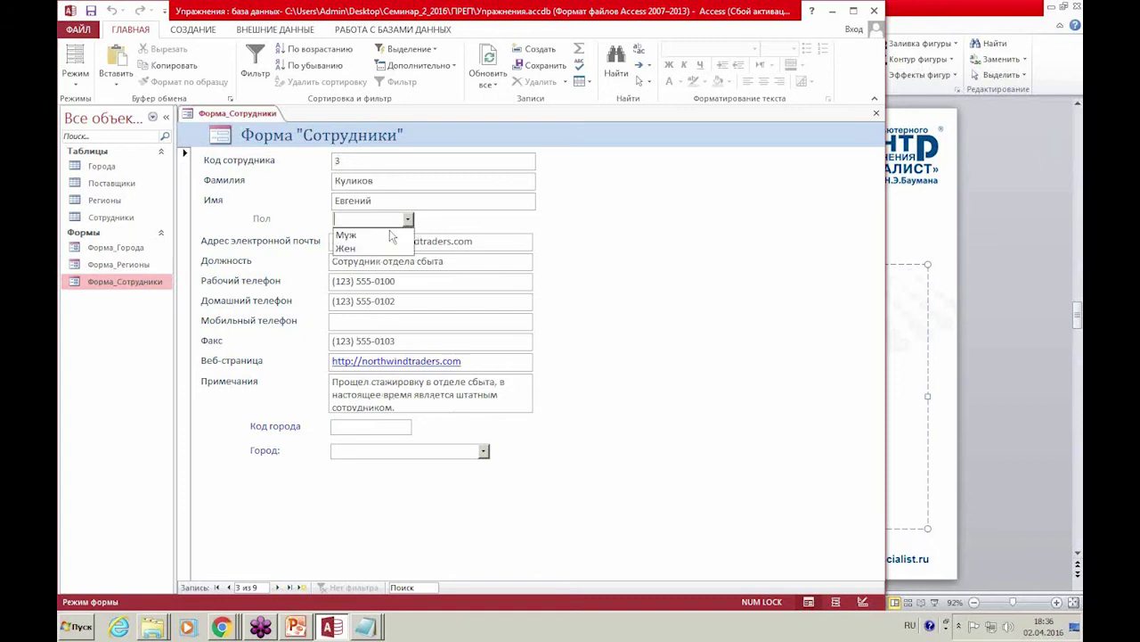
{"action": "left_click", "coordinate": [391, 236]}
Choose Архангельск from the city combo box in the third record.
{"action": "left_click", "coordinate": [367, 429]}
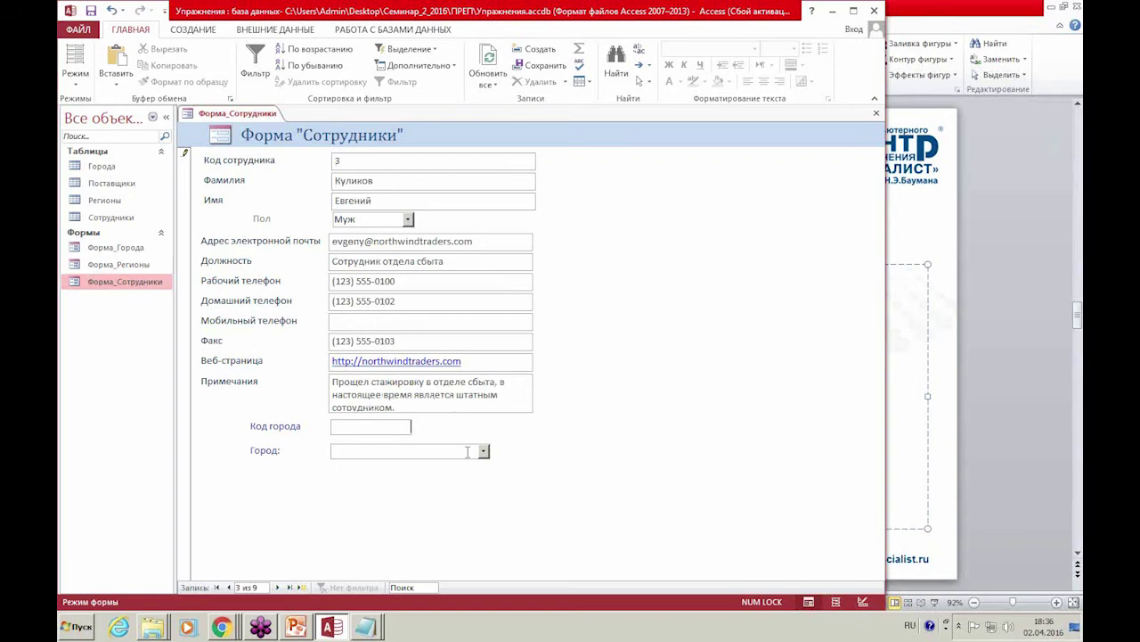
{"action": "left_click", "coordinate": [482, 451]}
{"action": "scroll", "coordinate": [458, 377], "scroll_direction": "down", "scroll_amount": 3}
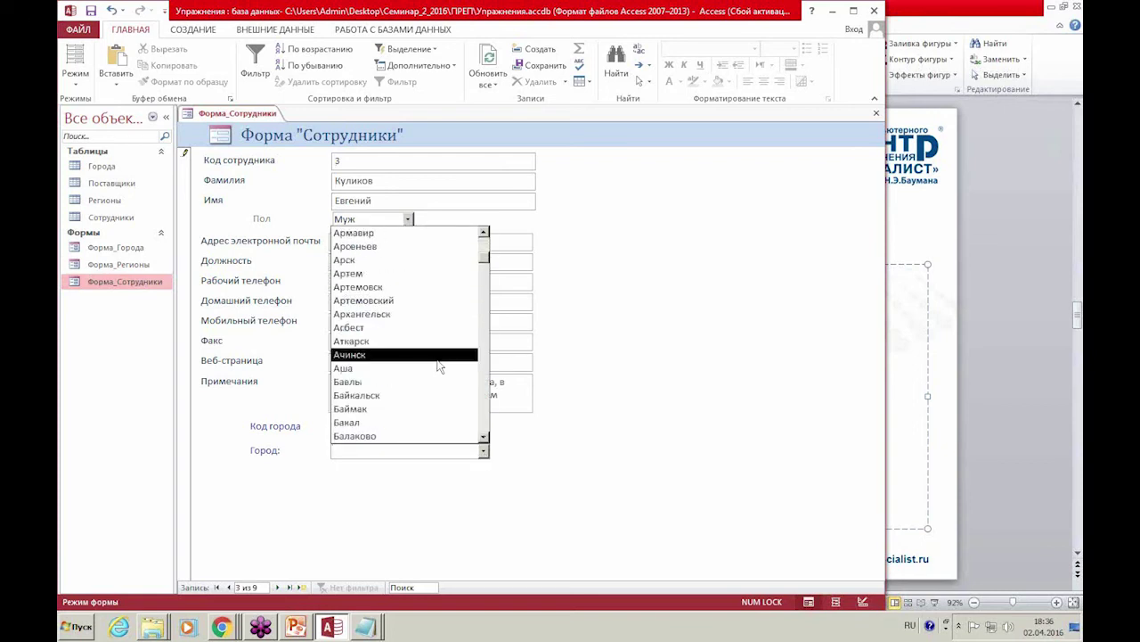
{"action": "left_click", "coordinate": [410, 318]}
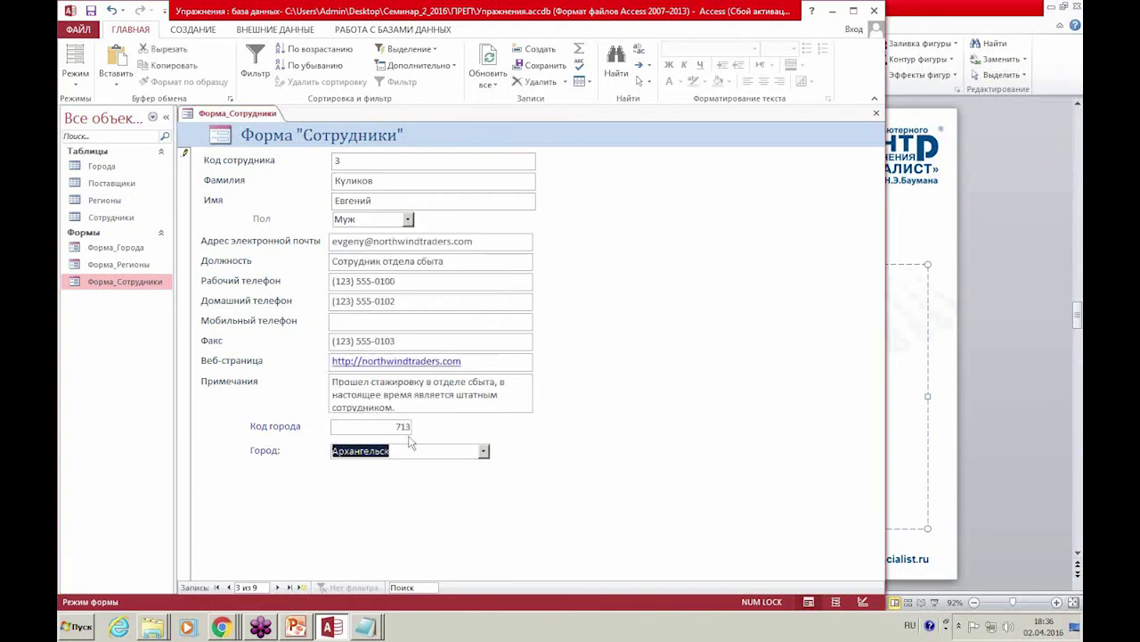
Enter Казань as the third record's city, commit it, and return to that record.
{"action": "left_click", "coordinate": [484, 452]}
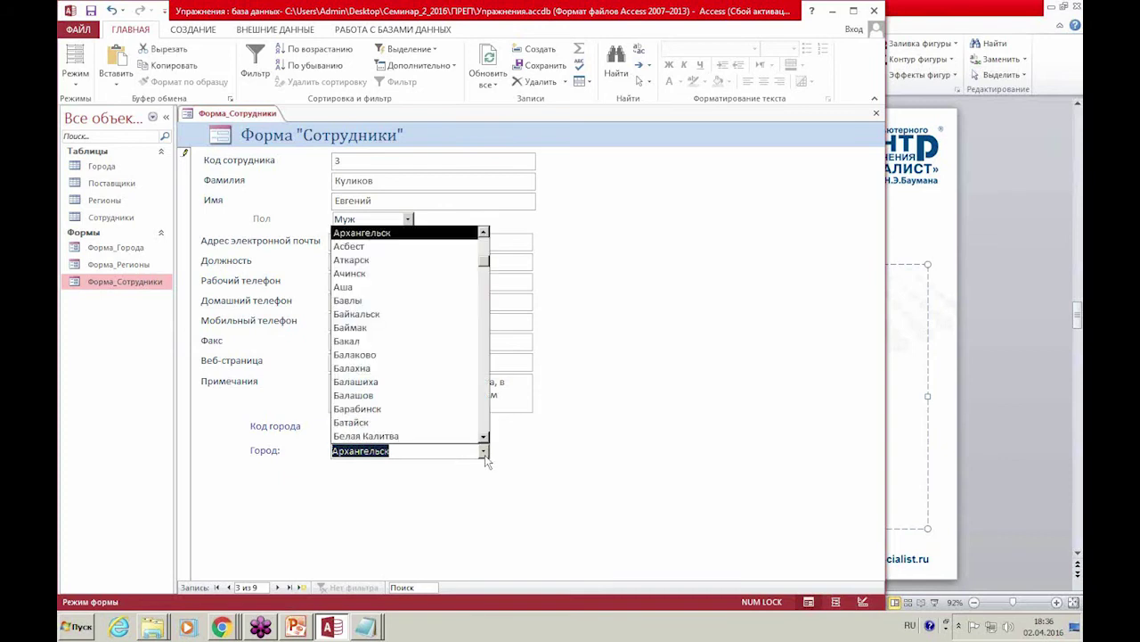
{"action": "left_click", "coordinate": [484, 453]}
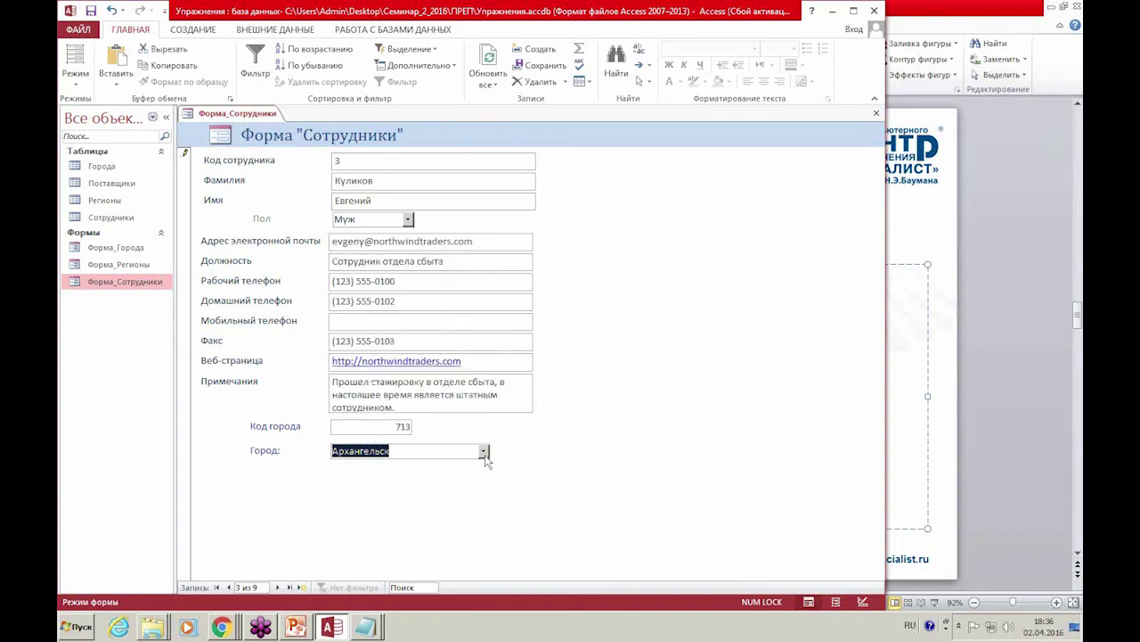
{"action": "type", "text": "казань"}
{"action": "key", "text": "Return"}
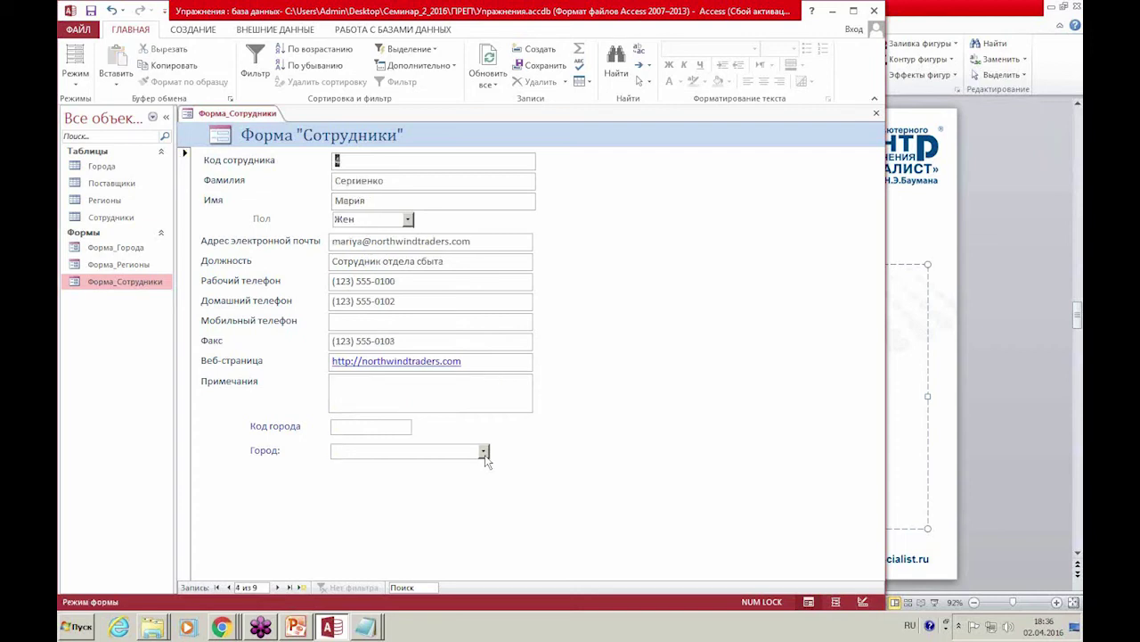
{"action": "left_click", "coordinate": [230, 587]}
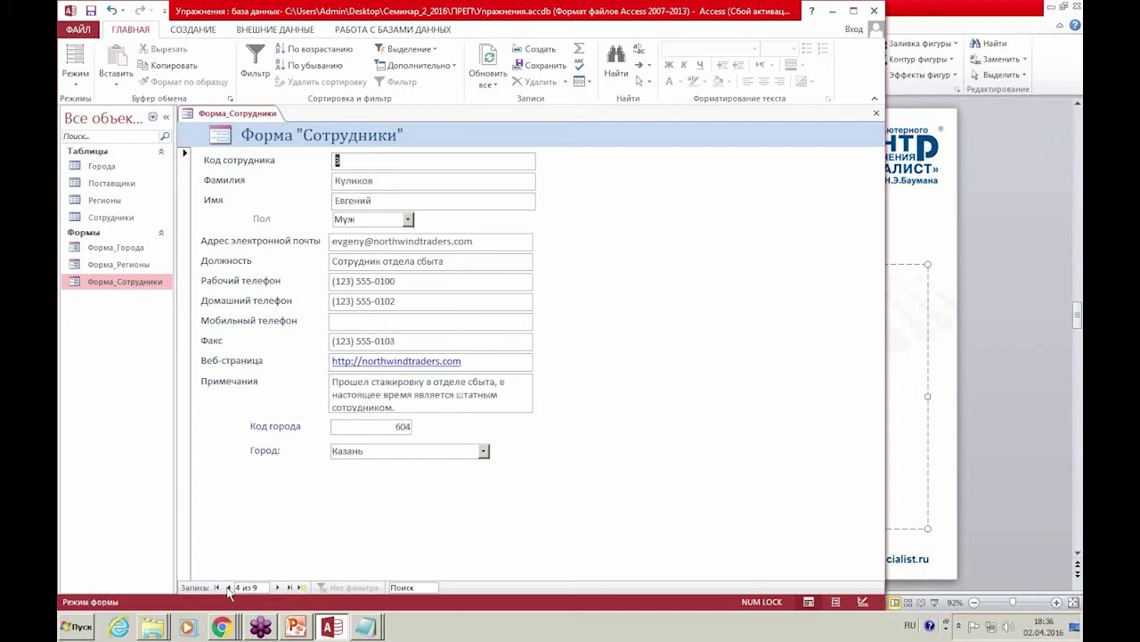
Enter Курск in the city combo box of the third employee record and commit it.
{"action": "left_click", "coordinate": [485, 451]}
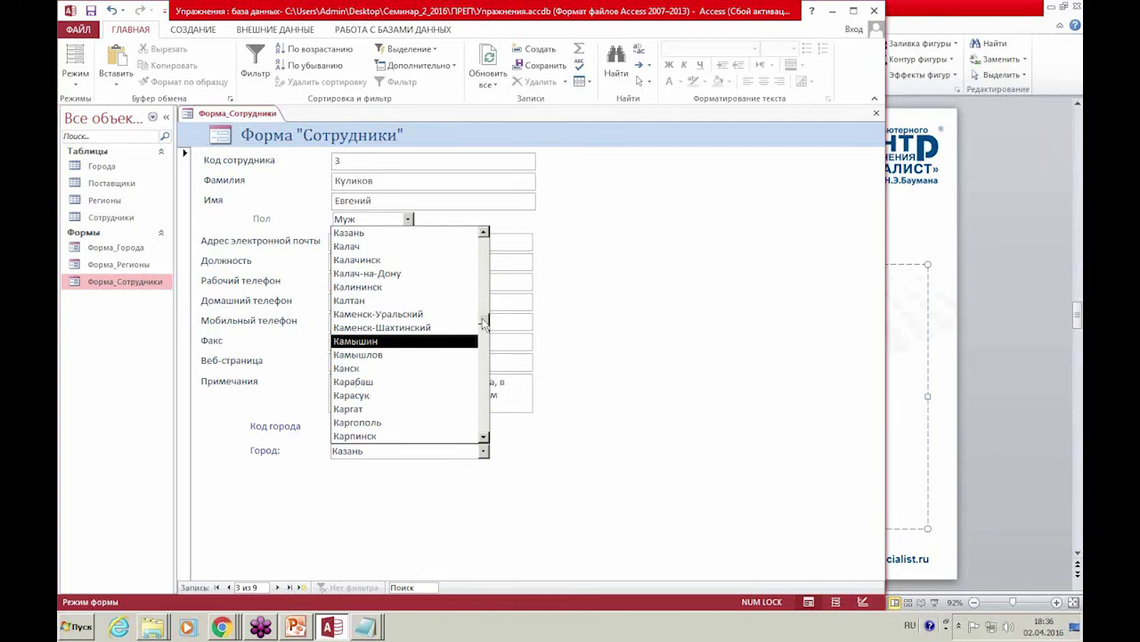
{"action": "left_click_drag", "start_coordinate": [483, 319], "coordinate": [484, 350]}
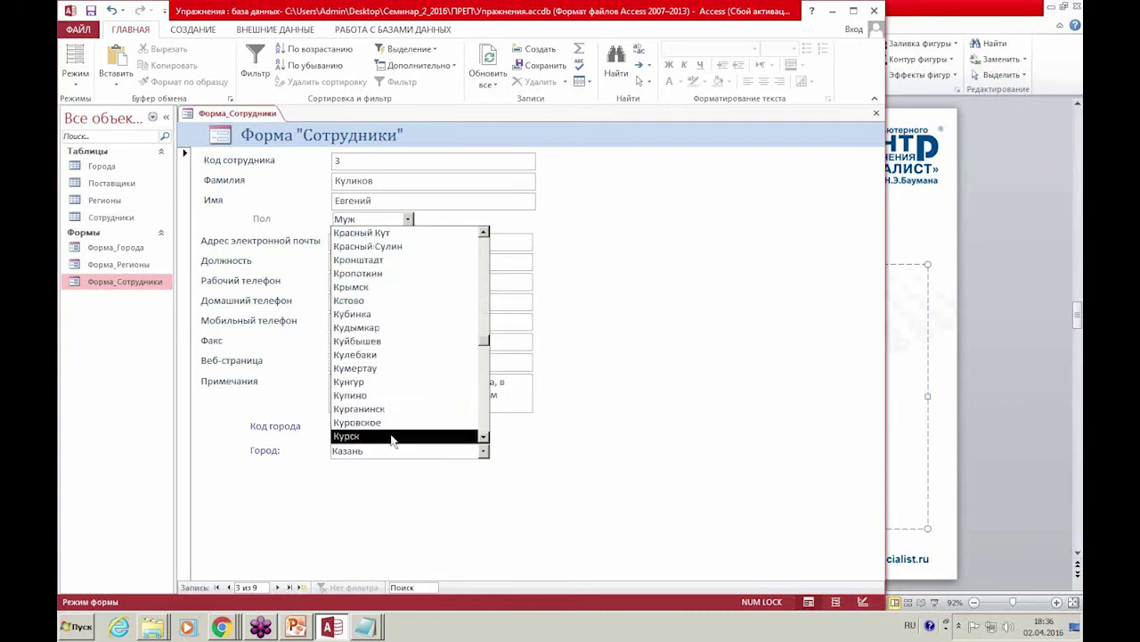
{"action": "type", "text": "к"}
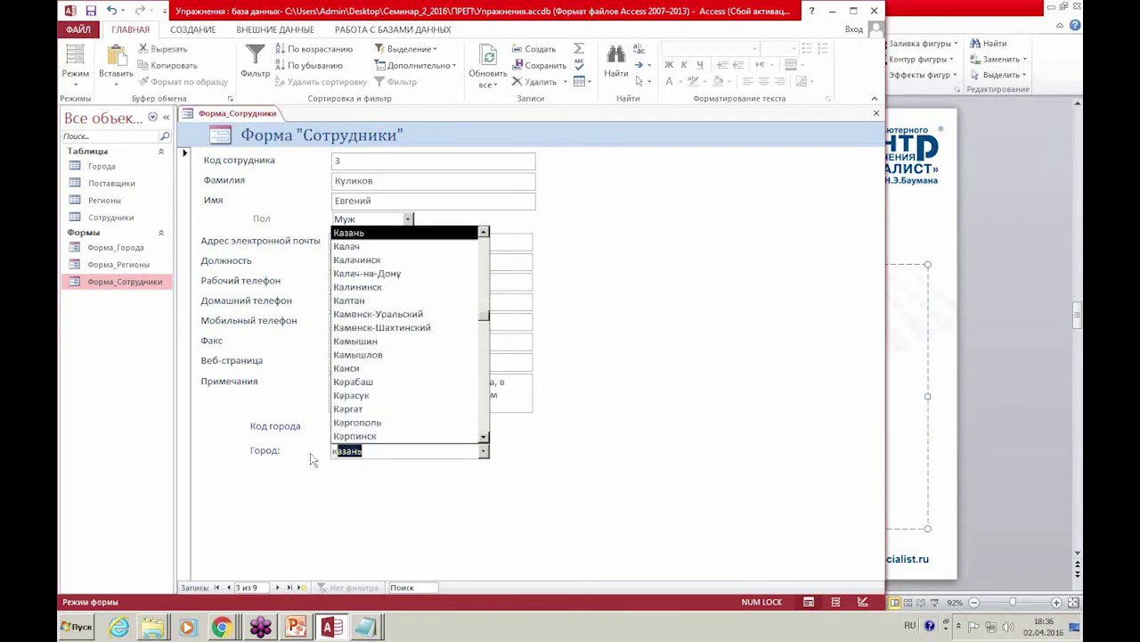
{"action": "type", "text": "у"}
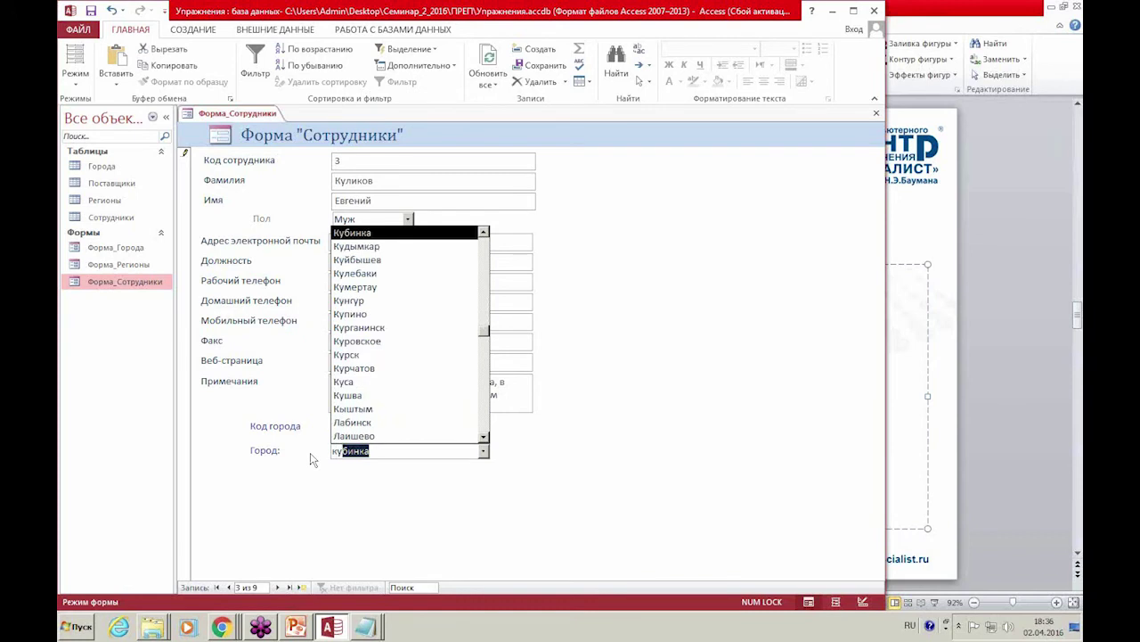
{"action": "type", "text": "р"}
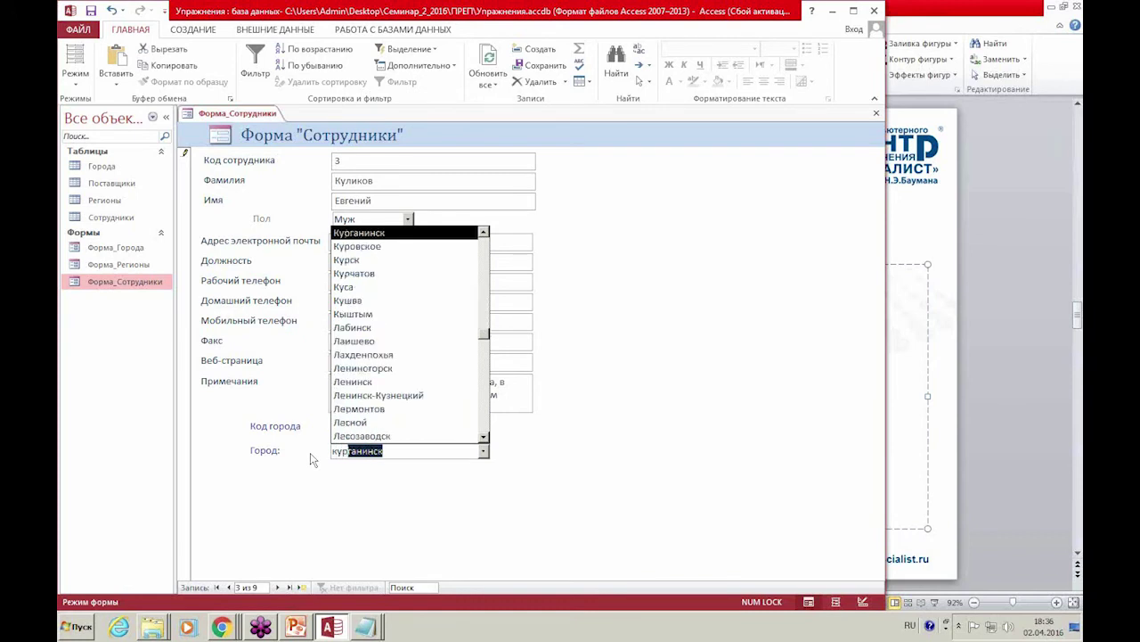
{"action": "type", "text": "с"}
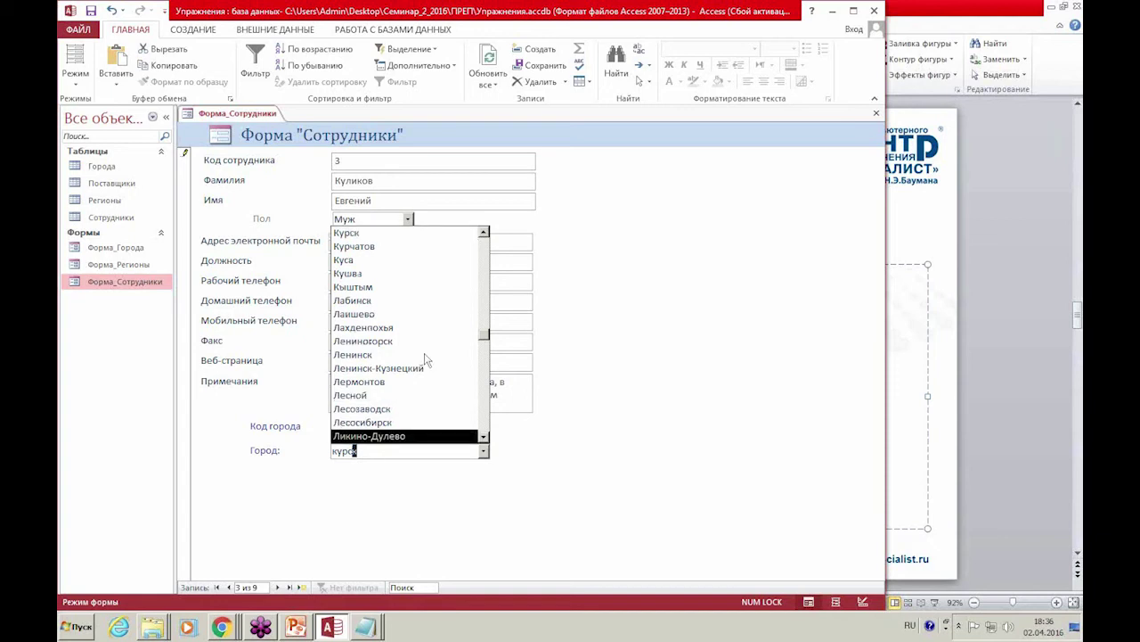
{"action": "key", "text": "Return"}
{"action": "left_click", "coordinate": [442, 382]}
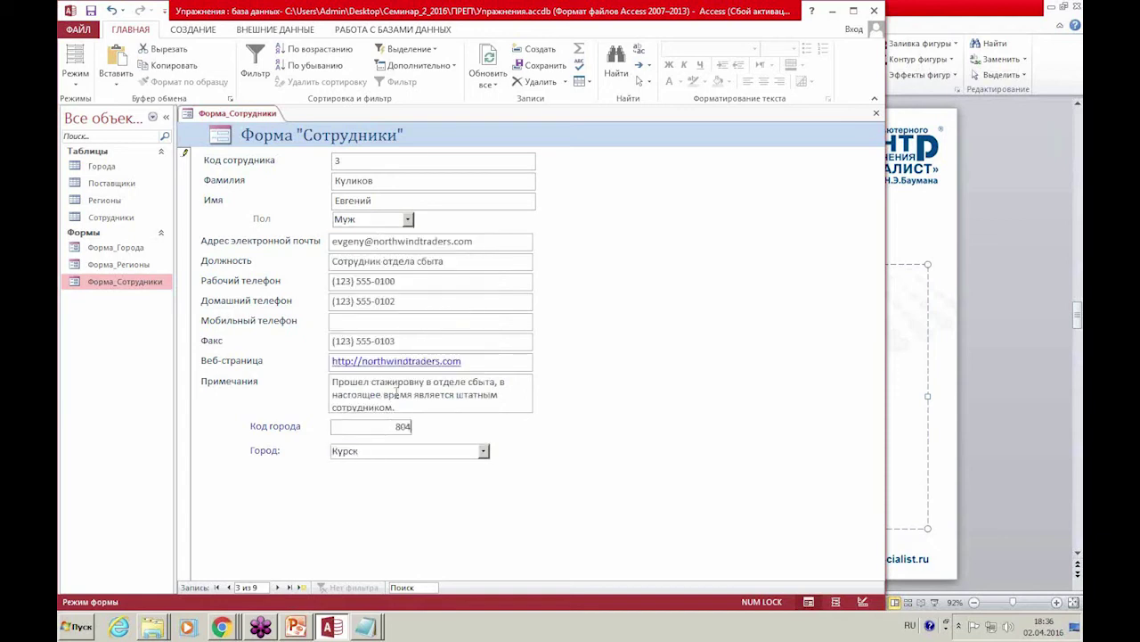
Choose Азов from the city combo box as the third record's city and commit it.
{"action": "left_click", "coordinate": [483, 451]}
{"action": "left_click", "coordinate": [483, 451]}
{"action": "left_click", "coordinate": [484, 451]}
{"action": "left_click_drag", "start_coordinate": [486, 324], "coordinate": [504, 238]}
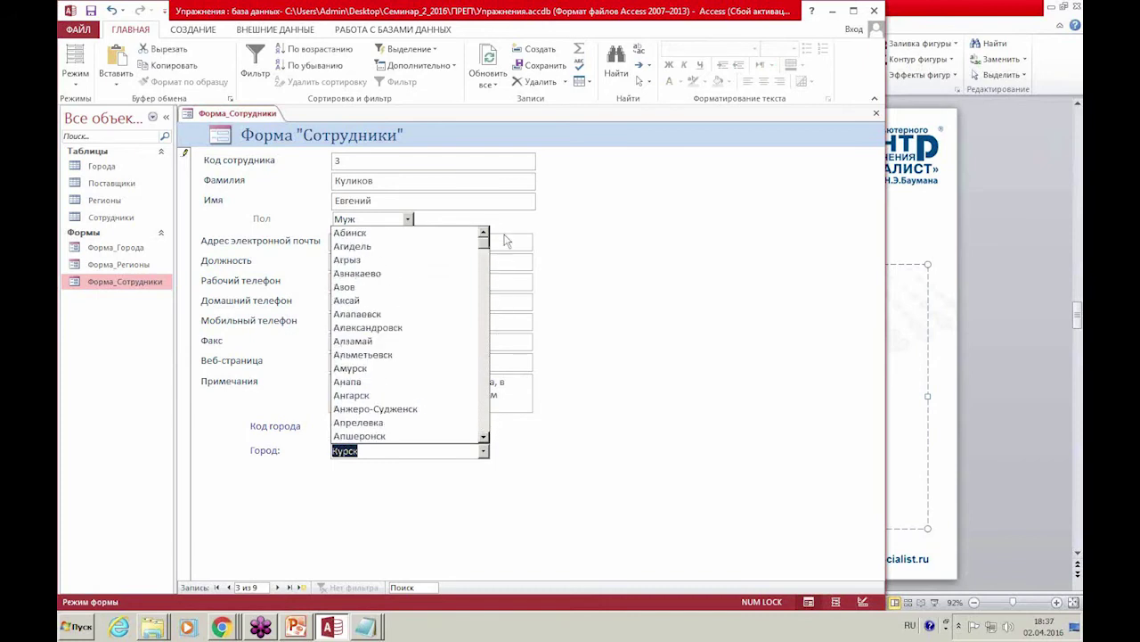
{"action": "left_click", "coordinate": [427, 287]}
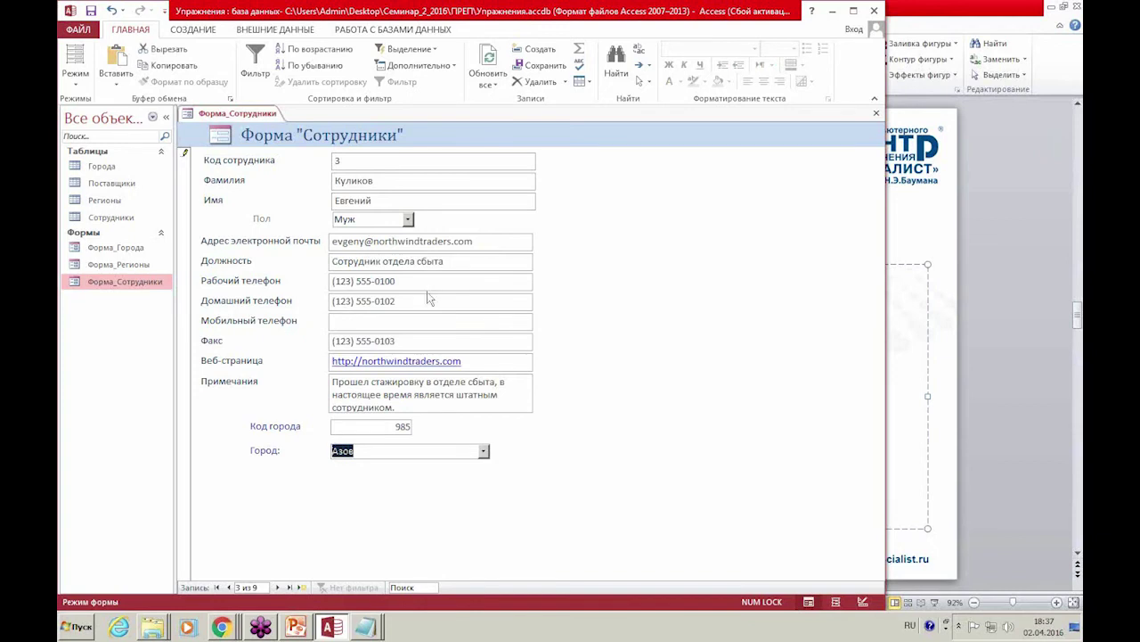
{"action": "left_click", "coordinate": [456, 394]}
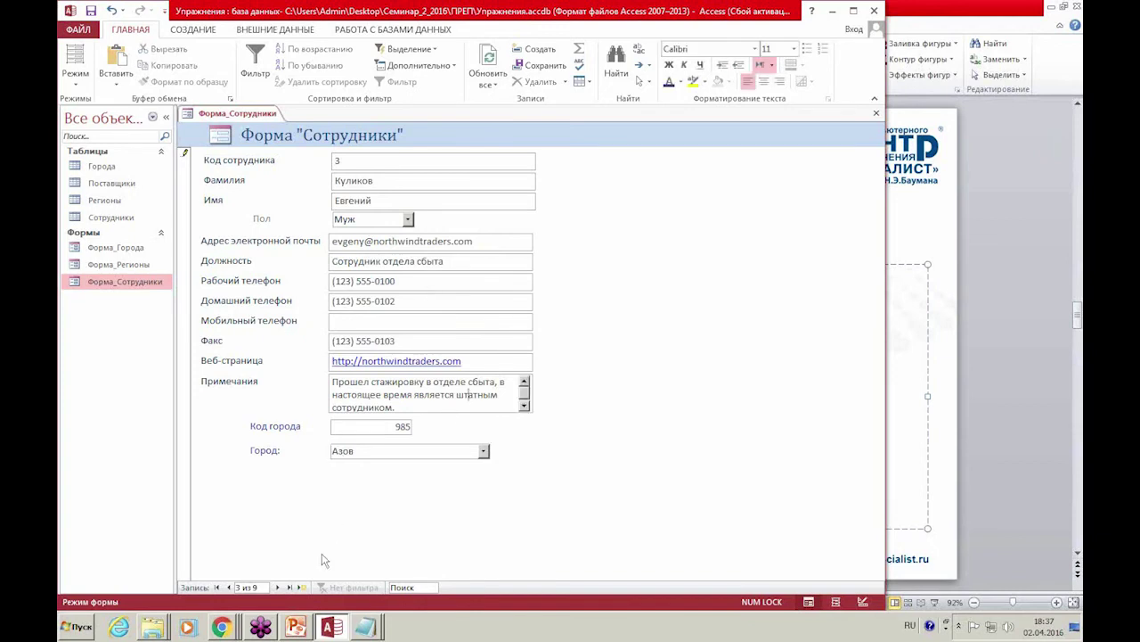
Go to the fourth employee record and choose Ангарск as its city.
{"action": "left_click", "coordinate": [277, 587]}
{"action": "left_click", "coordinate": [483, 453]}
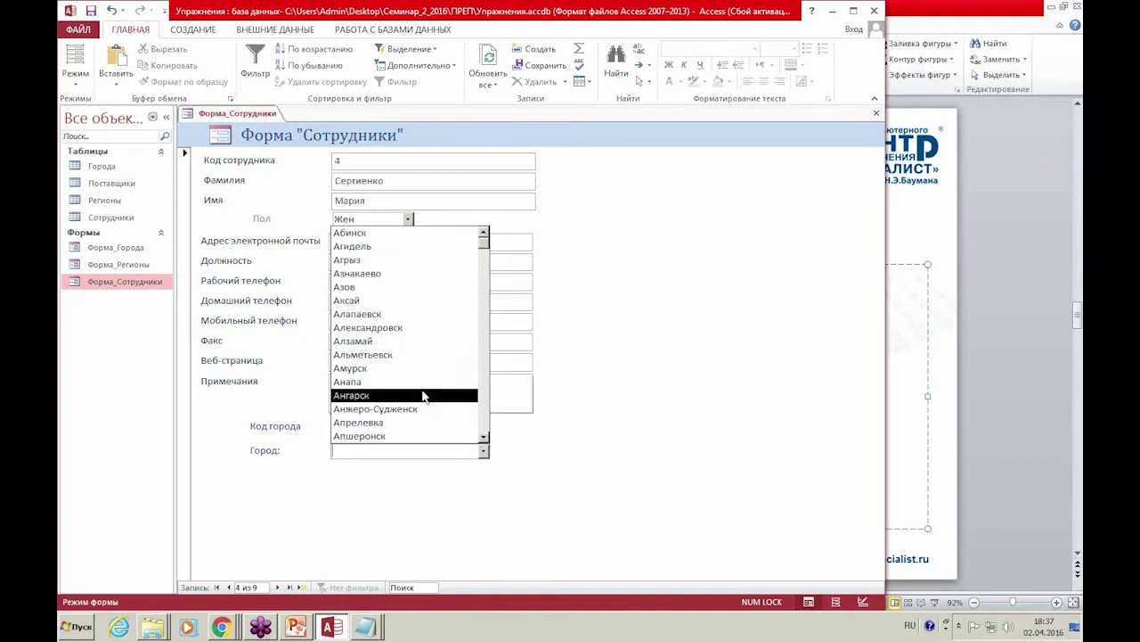
{"action": "left_click", "coordinate": [423, 391]}
Go to the fifth employee record and choose Советская Гавань from the city combo box.
{"action": "left_click", "coordinate": [277, 588]}
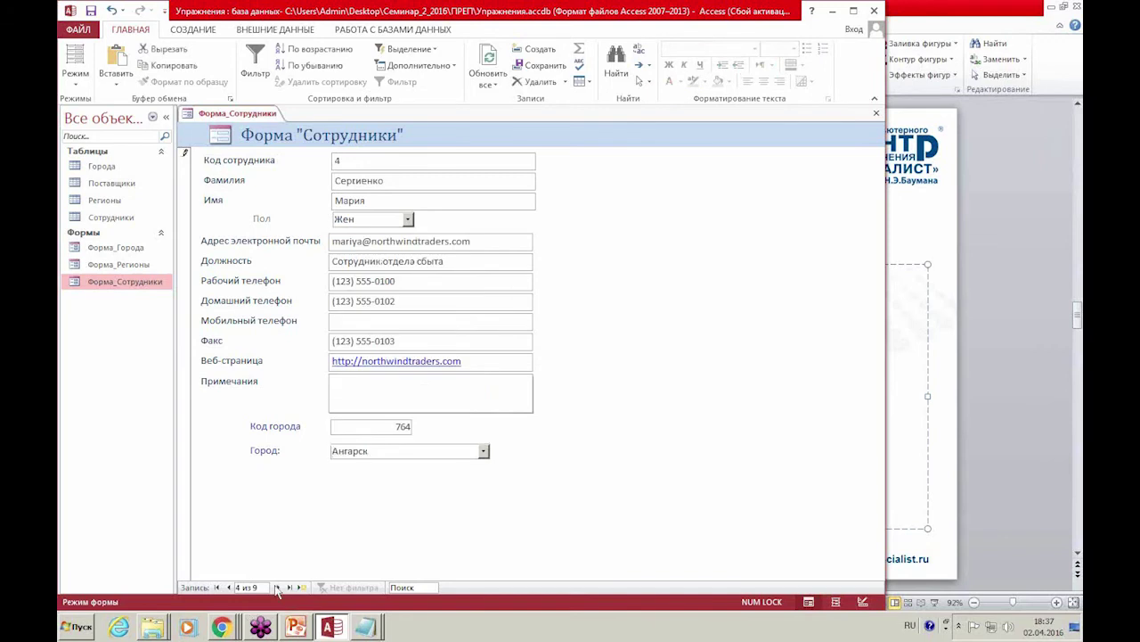
{"action": "left_click", "coordinate": [484, 452]}
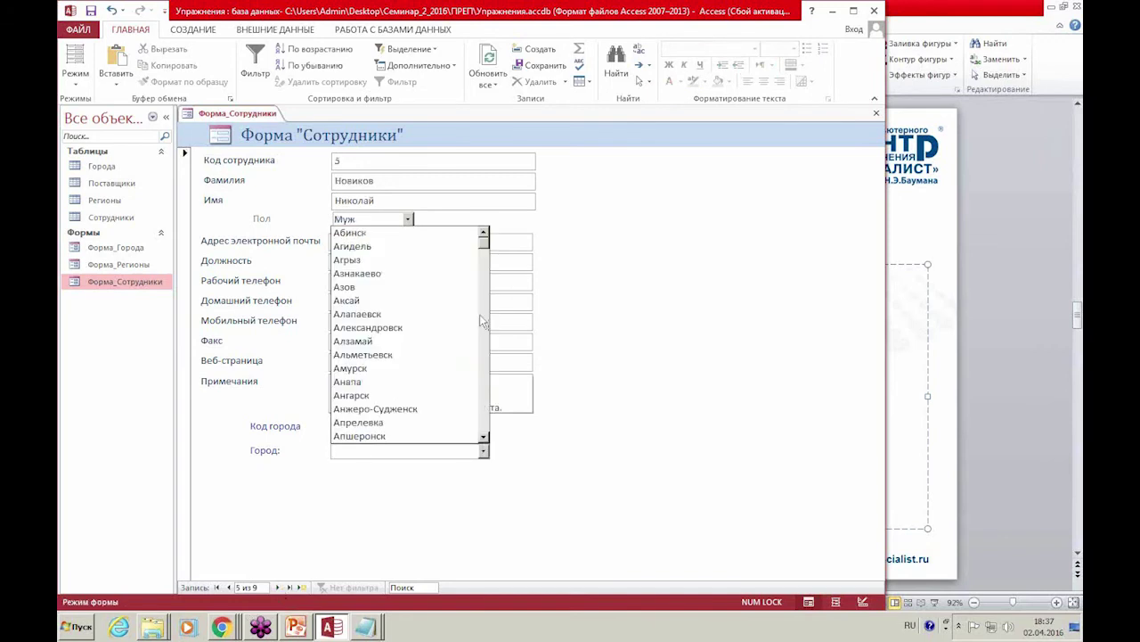
{"action": "left_click_drag", "start_coordinate": [482, 250], "coordinate": [501, 395]}
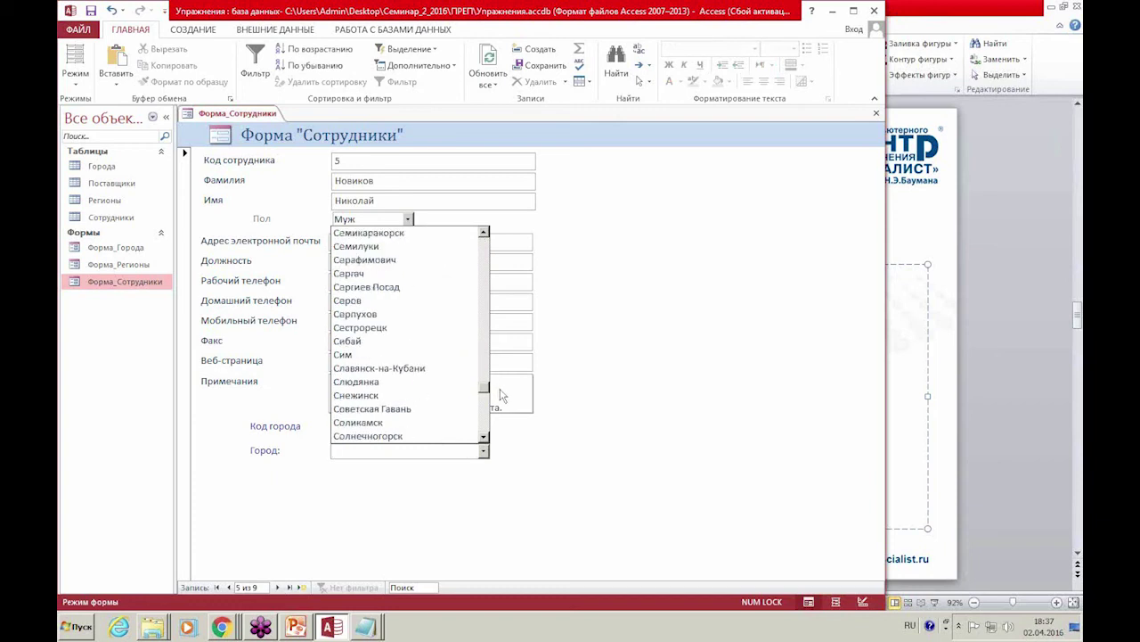
{"action": "left_click", "coordinate": [432, 408]}
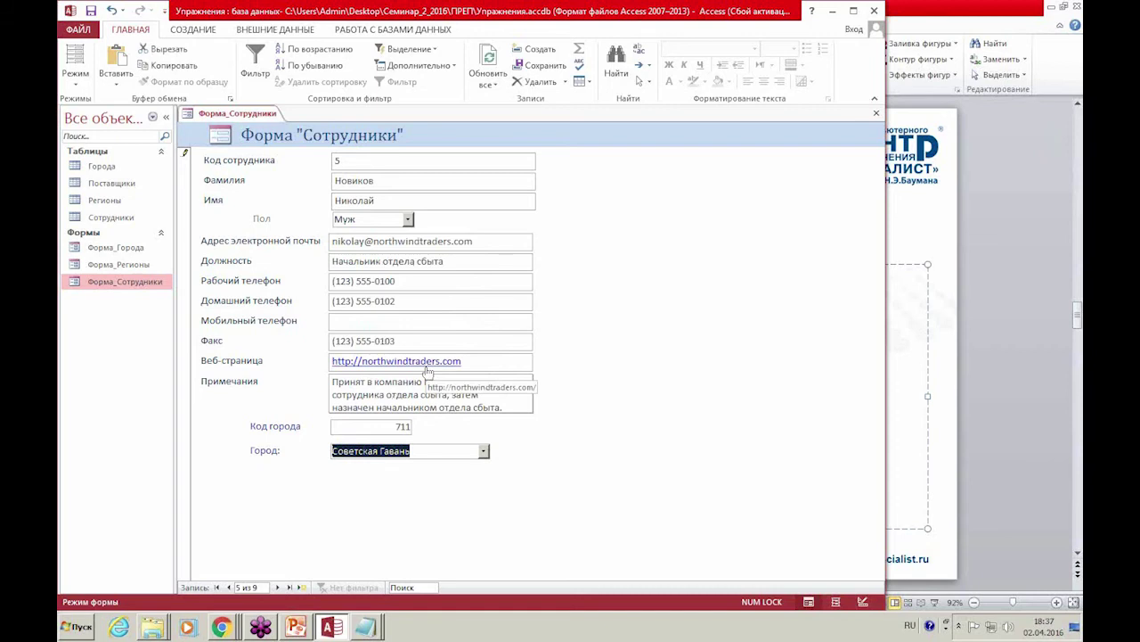
Change the fifth record's city to Усть-Лабинск using the combo box list.
{"action": "left_click", "coordinate": [483, 451]}
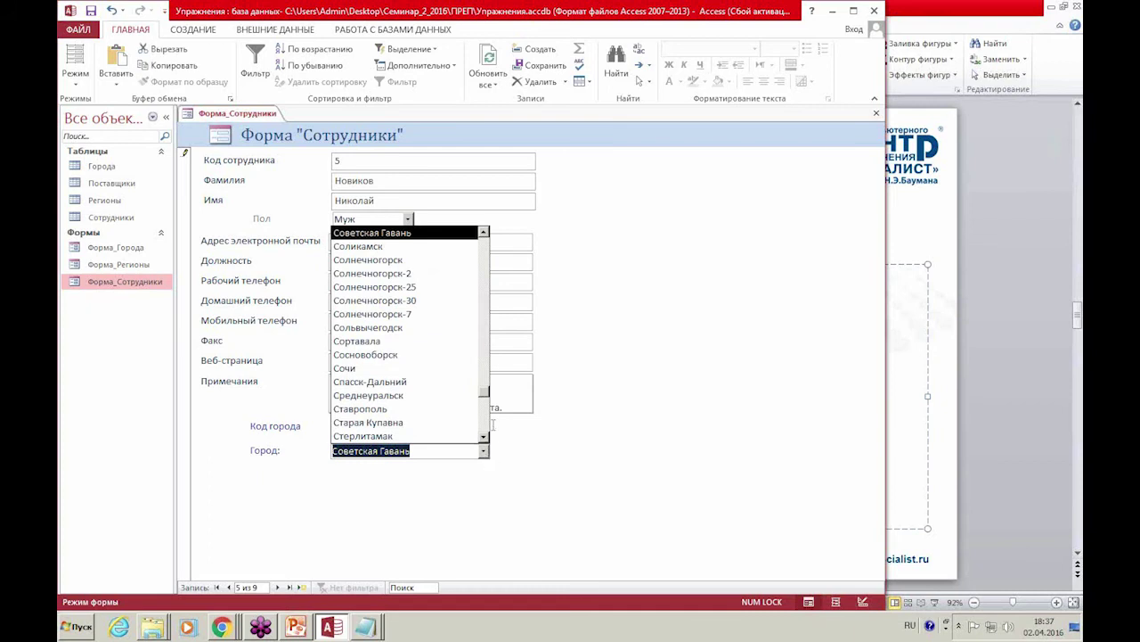
{"action": "left_click_drag", "start_coordinate": [485, 393], "coordinate": [486, 417]}
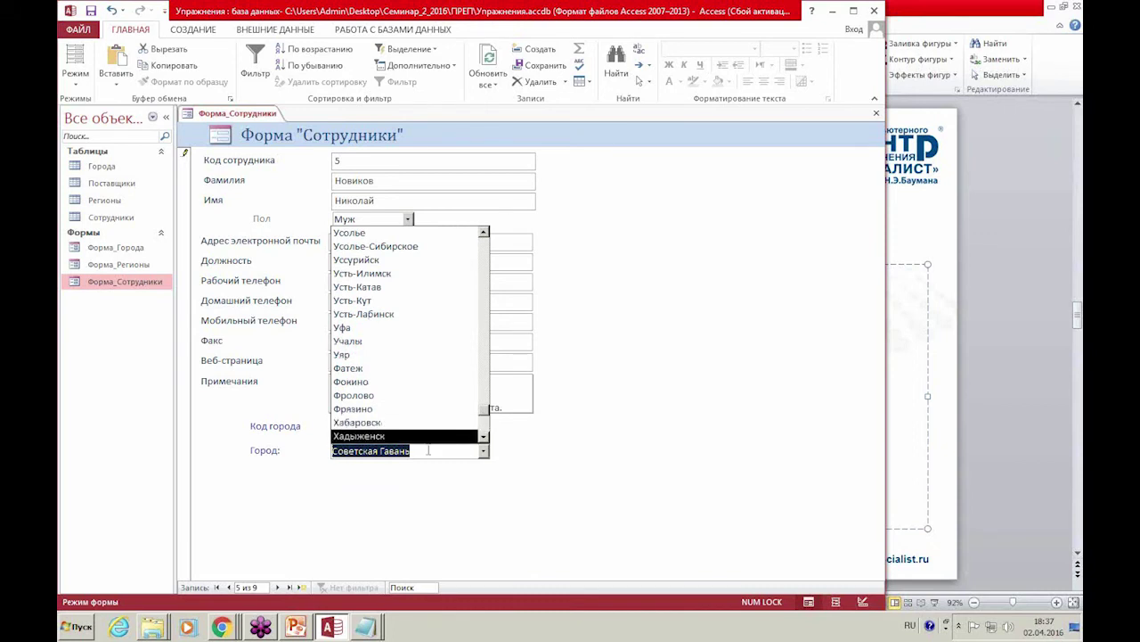
{"action": "left_click", "coordinate": [427, 313]}
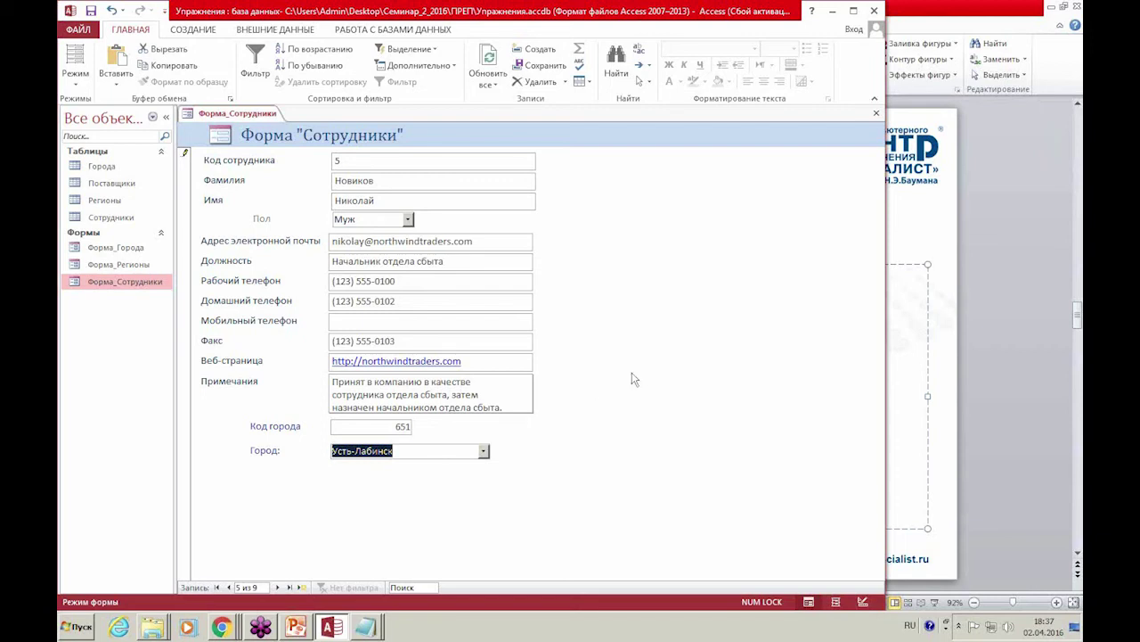
Switch to the PowerPoint slide on form drop-down lists and highlight the bullet about the combo box's main properties.
{"action": "left_click", "coordinate": [911, 372]}
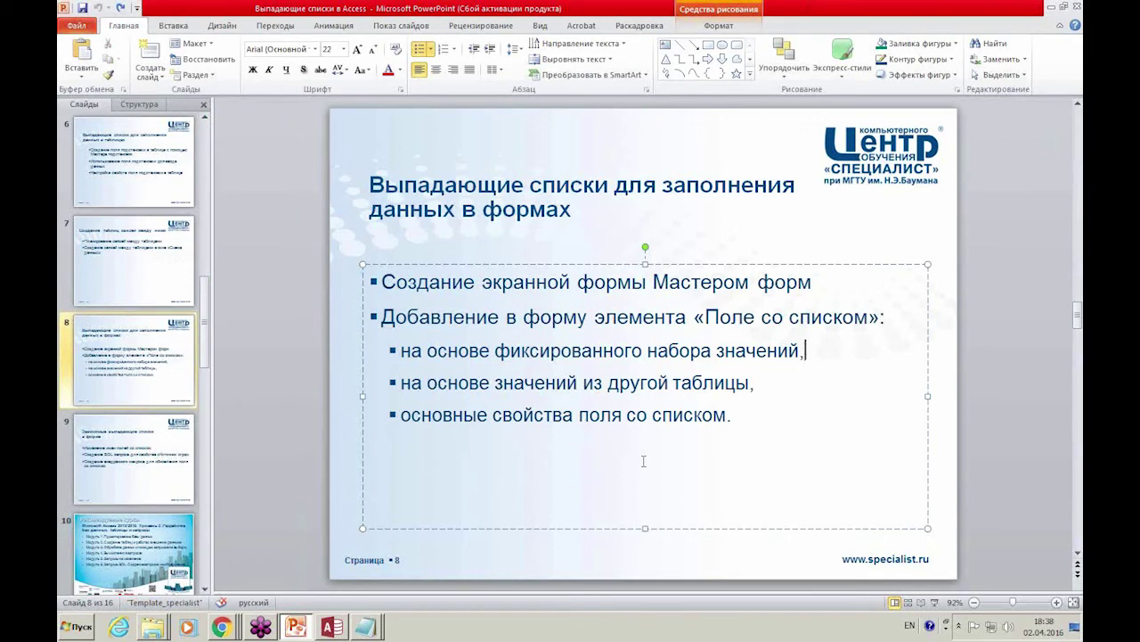
{"action": "left_click", "coordinate": [654, 448]}
{"action": "left_click_drag", "start_coordinate": [731, 415], "coordinate": [445, 419]}
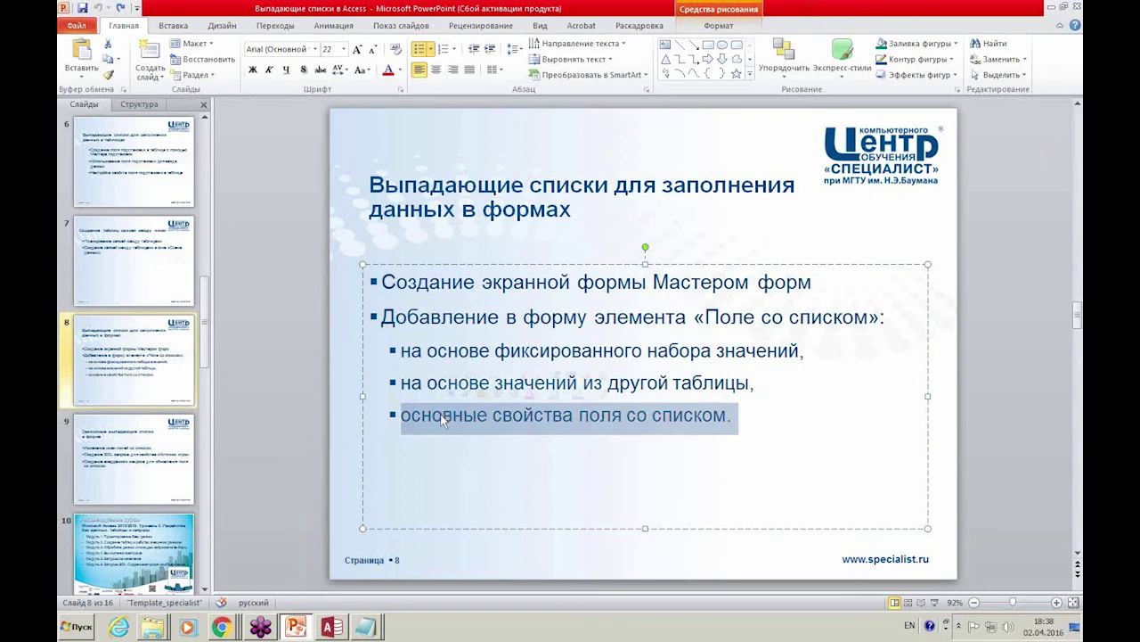
Return to Access, open Форма_Сотрудники in design view, and replace the field list with the city combo box's property sheet.
{"action": "left_click", "coordinate": [333, 627]}
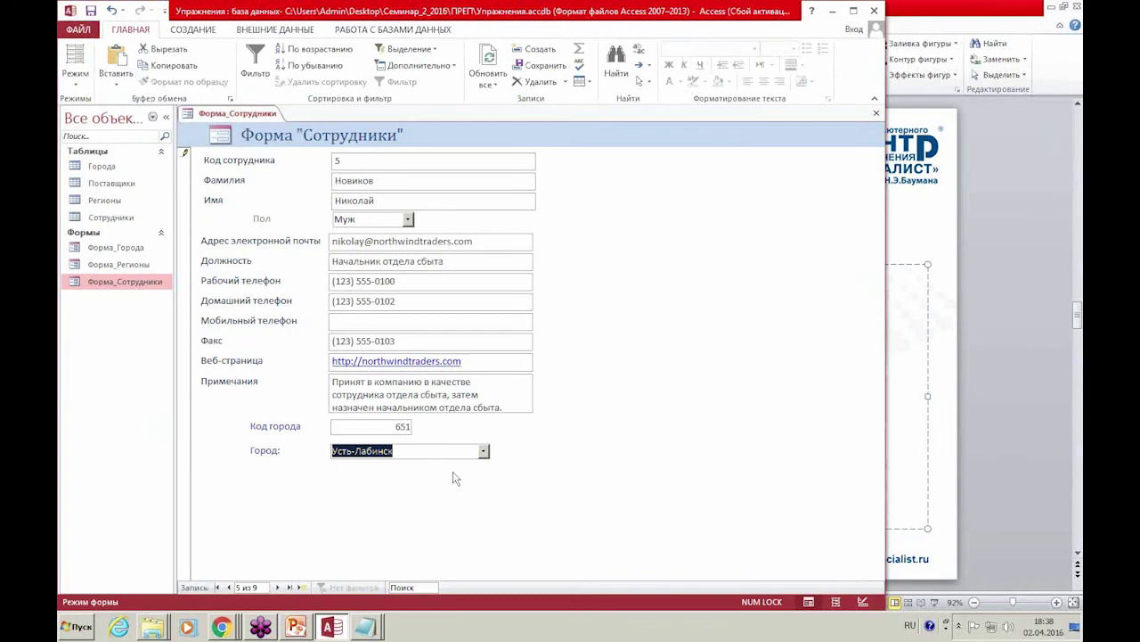
{"action": "left_click", "coordinate": [863, 602]}
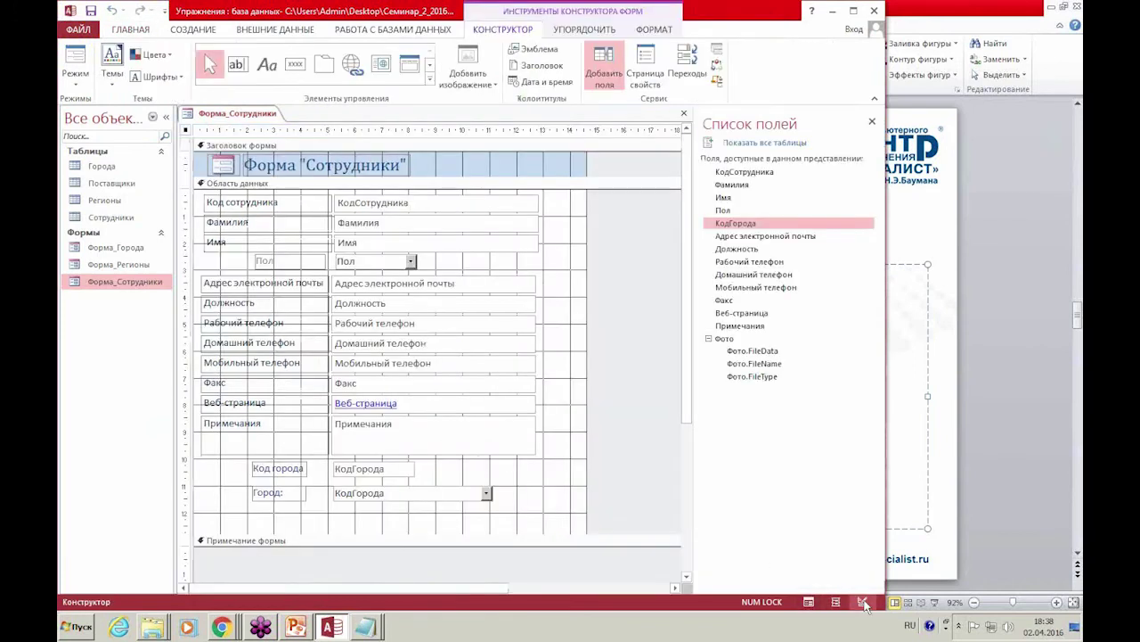
{"action": "left_click", "coordinate": [418, 491]}
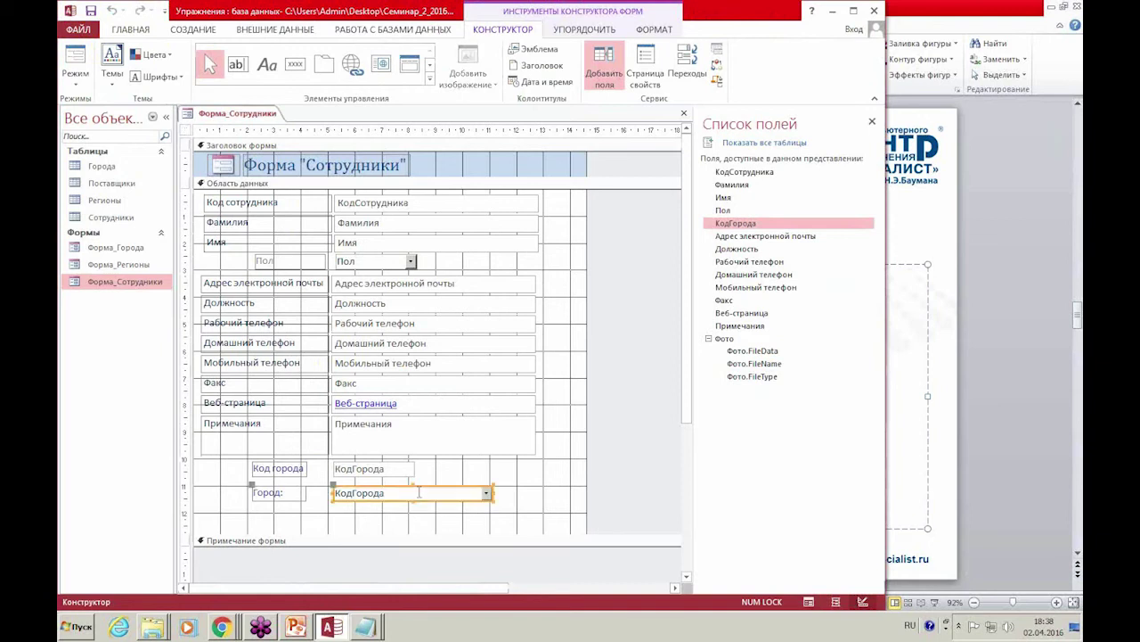
{"action": "left_click", "coordinate": [872, 122]}
{"action": "left_click", "coordinate": [652, 88]}
Widen the property sheet and the Access window to make more room for the property names and values.
{"action": "left_click_drag", "start_coordinate": [692, 211], "coordinate": [596, 214]}
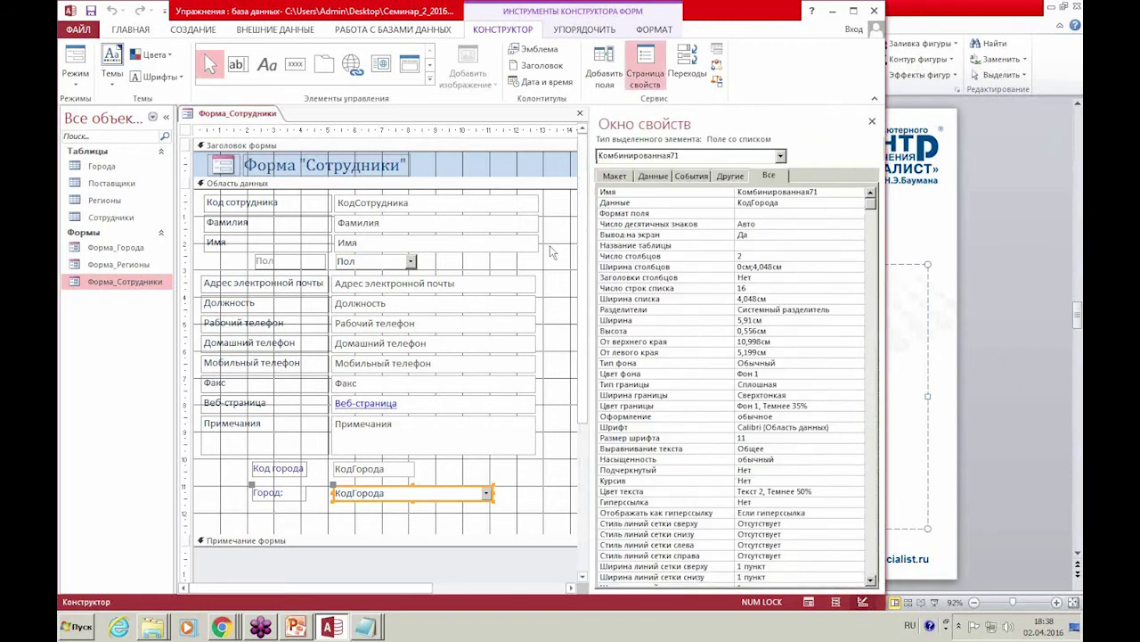
{"action": "left_click_drag", "start_coordinate": [892, 258], "coordinate": [936, 256]}
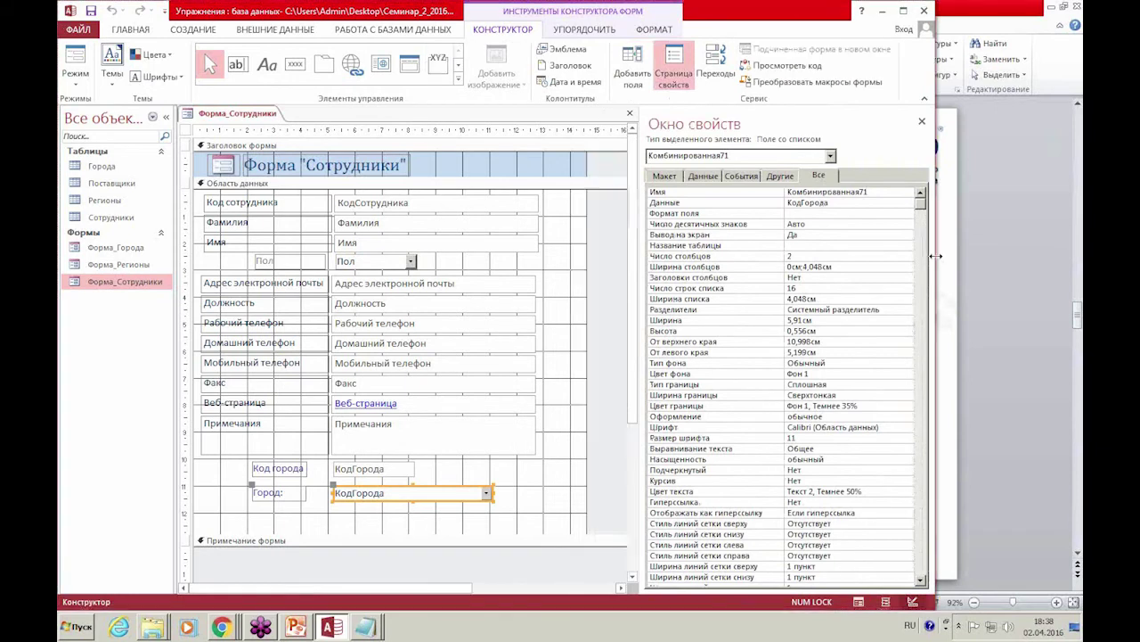
{"action": "left_click_drag", "start_coordinate": [641, 327], "coordinate": [616, 329]}
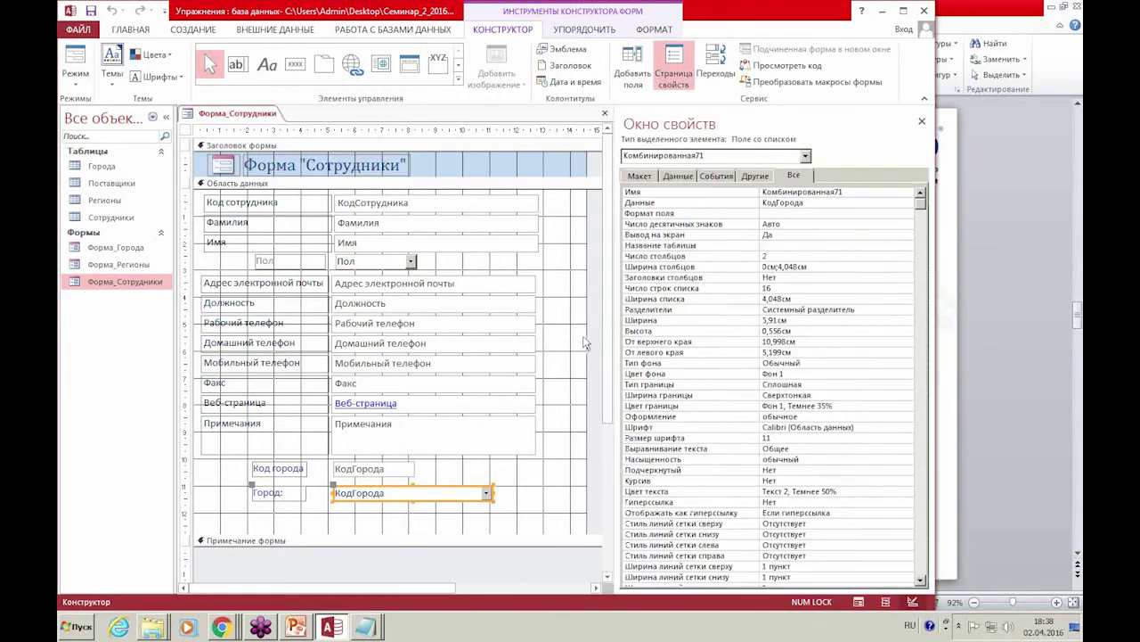
Examine the combo box's Данные and Источник строк properties, viewing the row source in the query builder and closing it.
{"action": "left_click", "coordinate": [677, 177]}
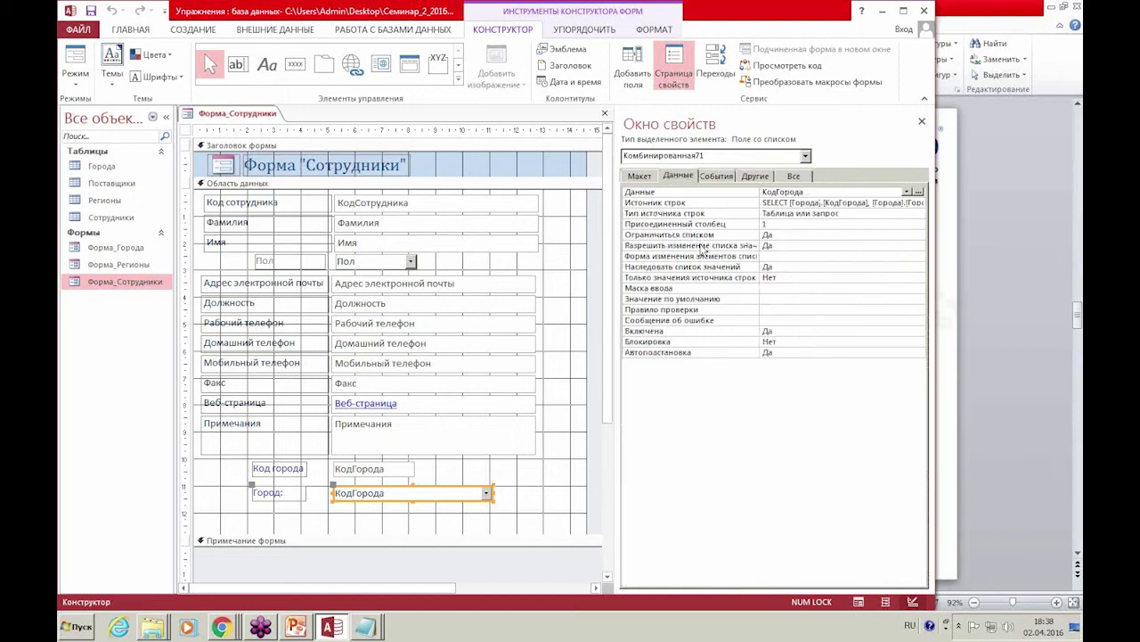
{"action": "left_click", "coordinate": [688, 195]}
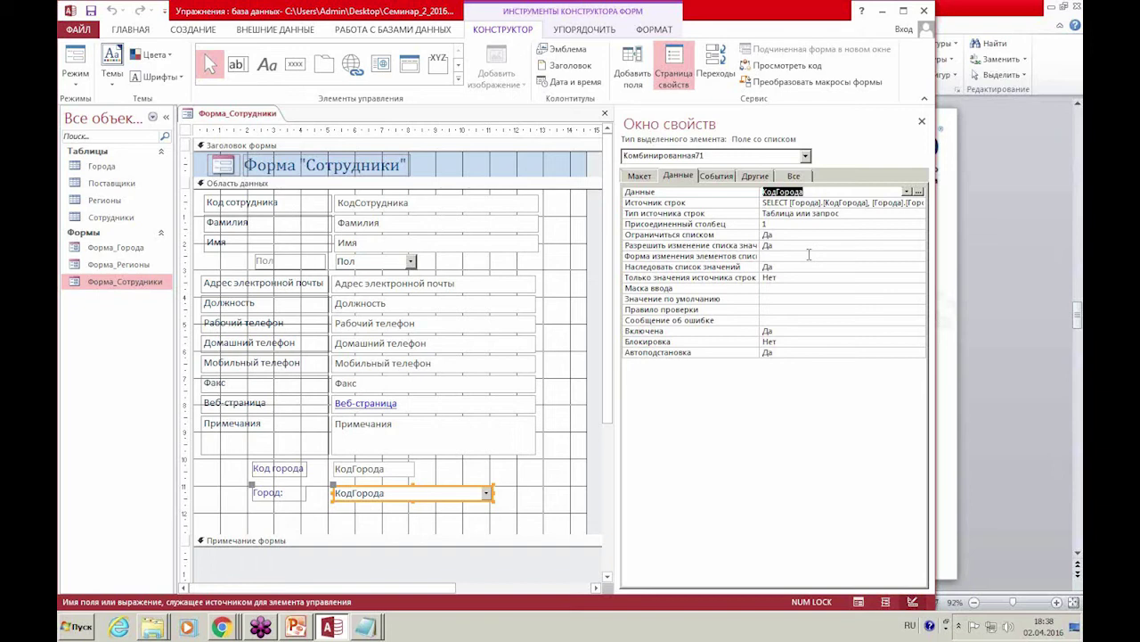
{"action": "left_click", "coordinate": [692, 204]}
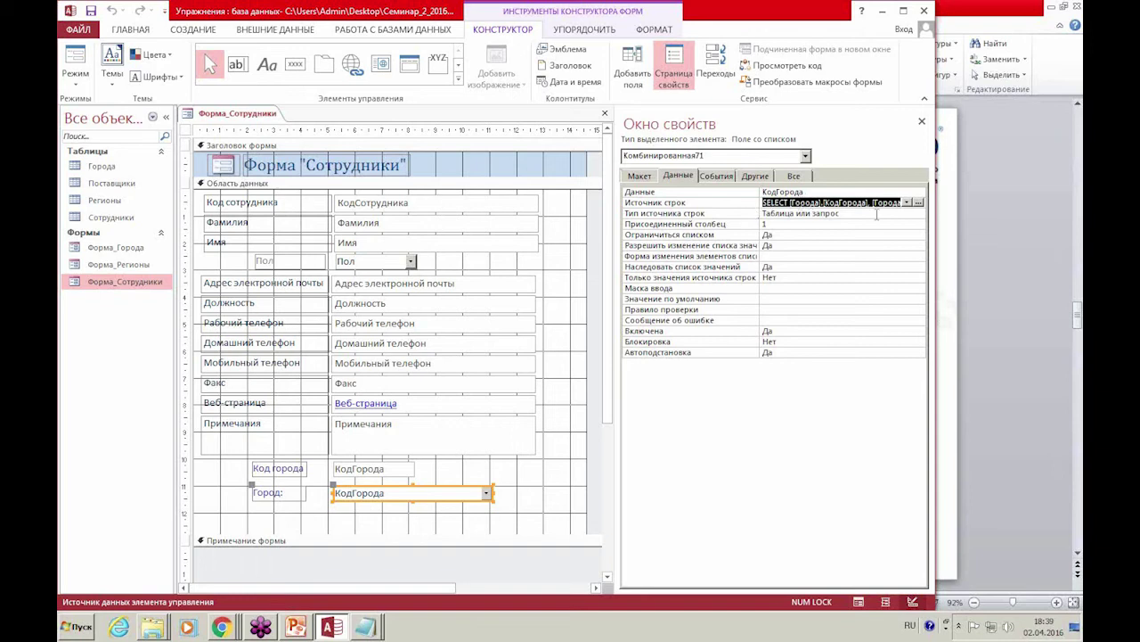
{"action": "left_click", "coordinate": [919, 202]}
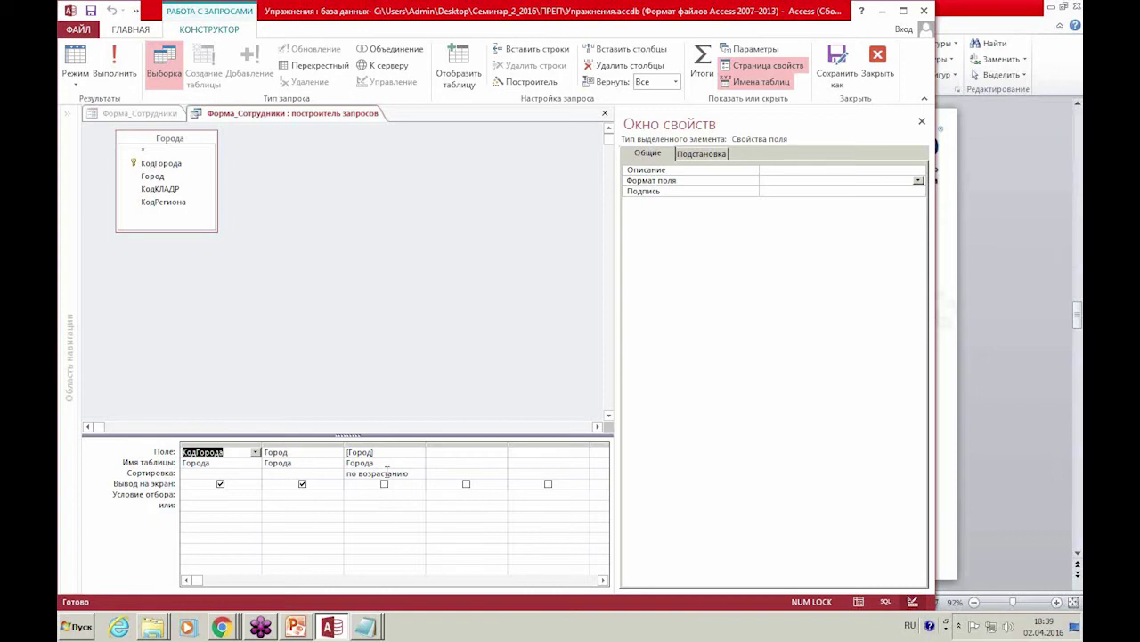
{"action": "left_click", "coordinate": [878, 59]}
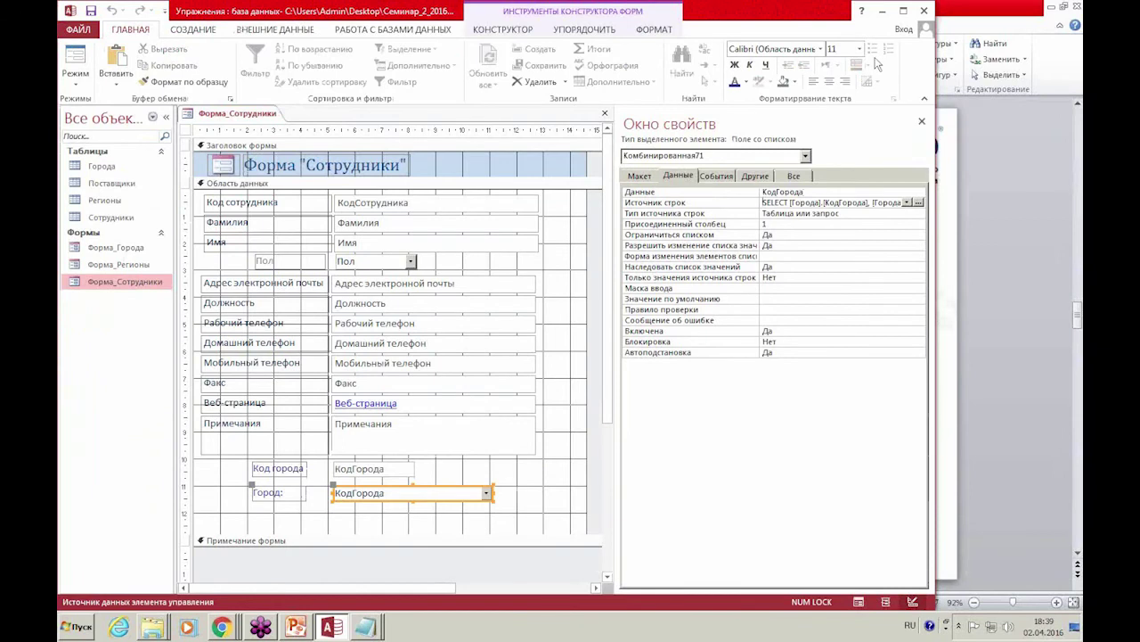
Review Только значения источника строк and the combo box's layout properties such as Заголовки столбцов, then return to its data properties.
{"action": "left_click", "coordinate": [827, 276]}
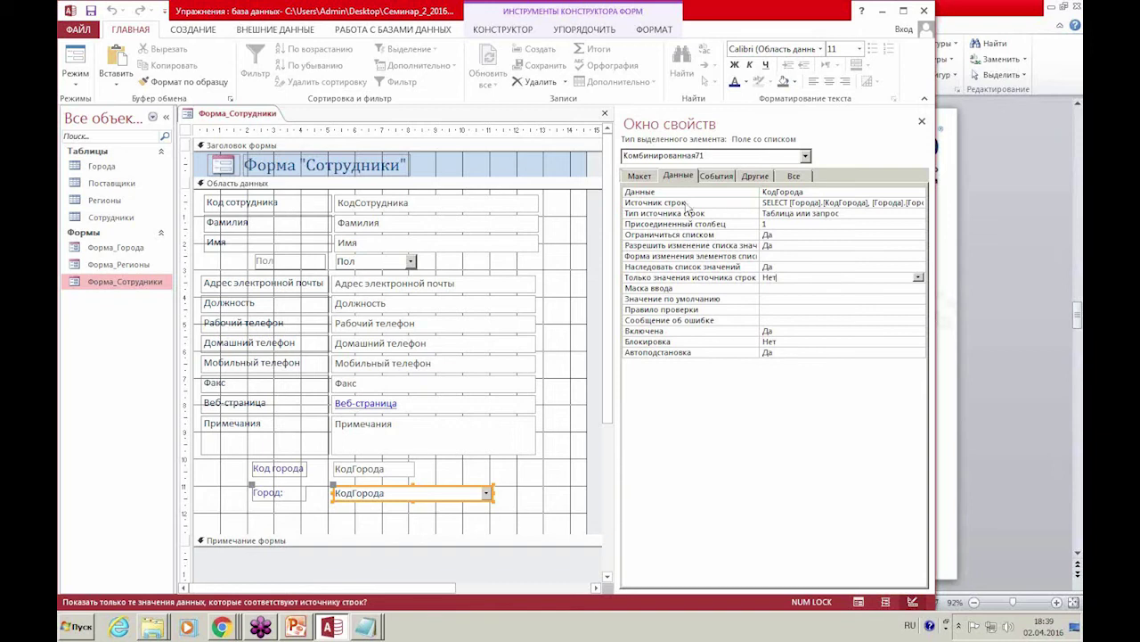
{"action": "left_click", "coordinate": [640, 175]}
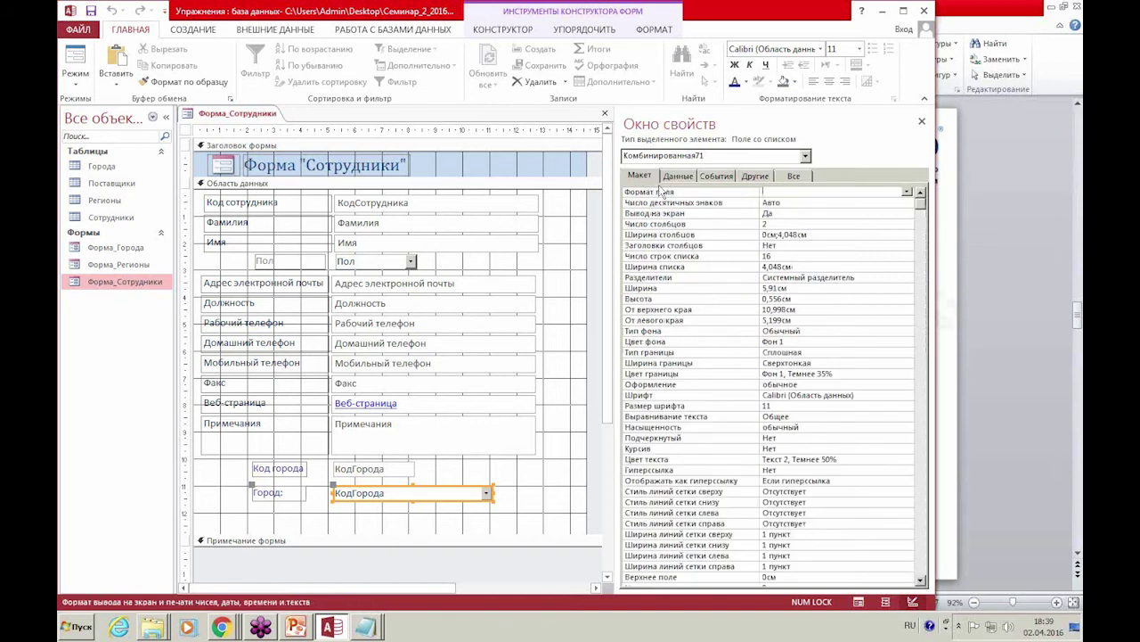
{"action": "left_click", "coordinate": [816, 245]}
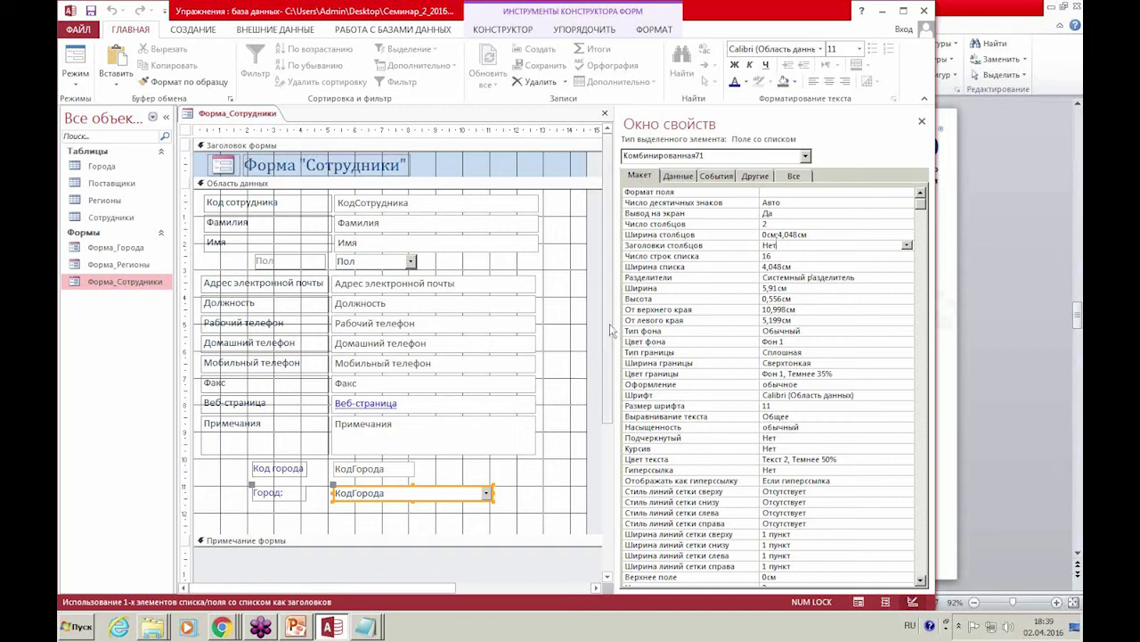
{"action": "left_click", "coordinate": [677, 175]}
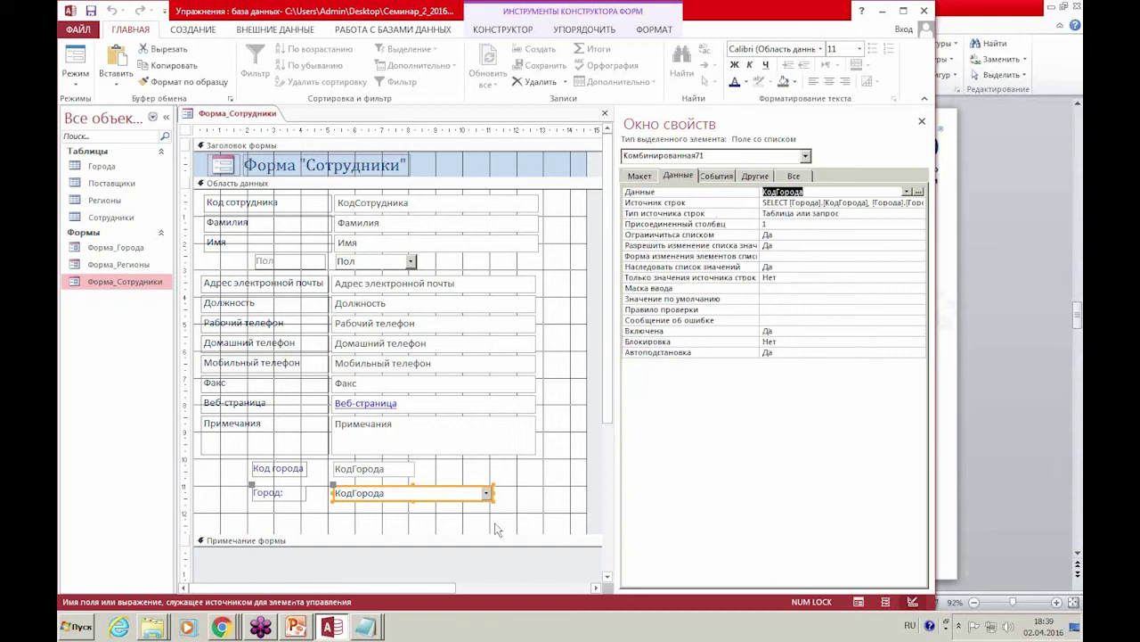
Close the property sheet and enlarge the form's data area to about 21.5 cm wide and 13 cm tall.
{"action": "left_click_drag", "start_coordinate": [493, 533], "coordinate": [494, 549]}
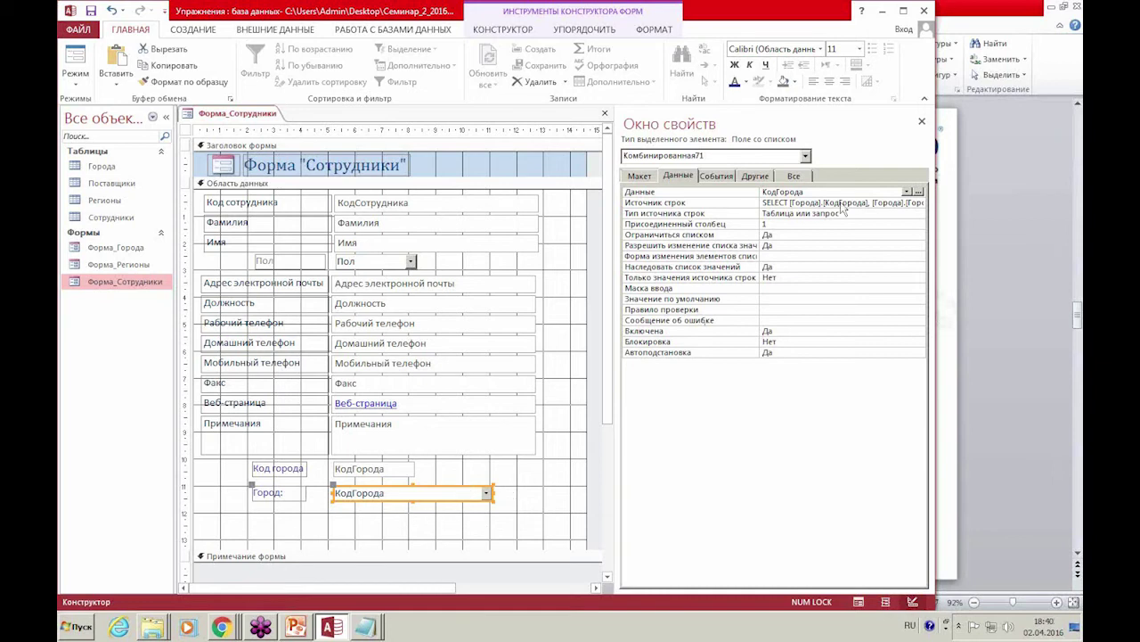
{"action": "left_click", "coordinate": [921, 122]}
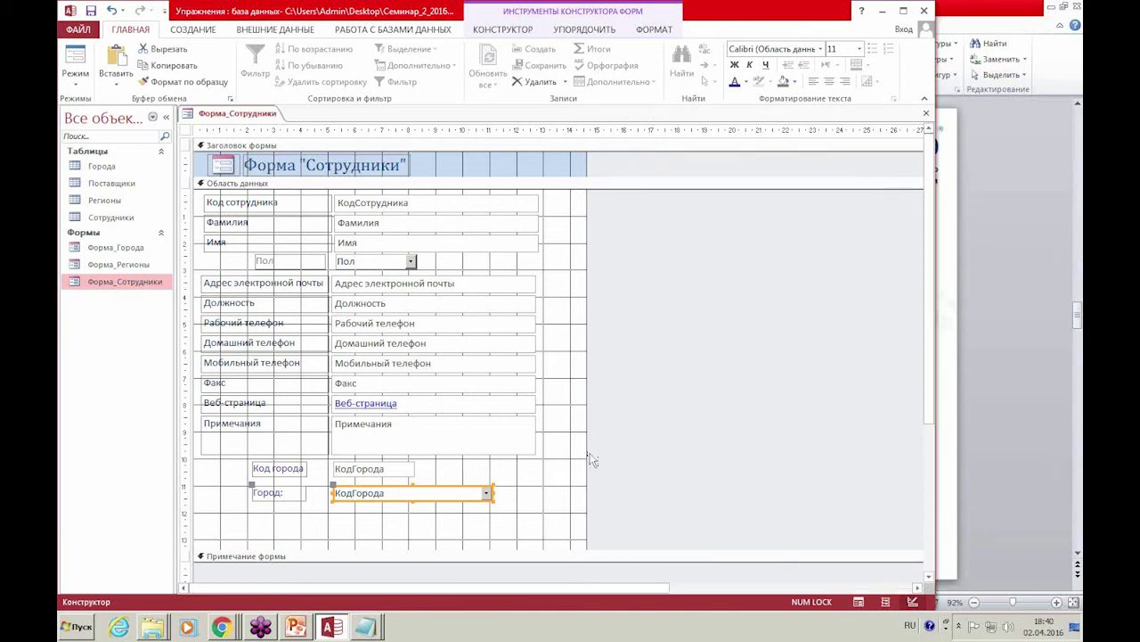
{"action": "left_click_drag", "start_coordinate": [590, 458], "coordinate": [775, 460]}
Move the city combo box and its label right of the employee fields, then shorten both to reduce the gap between them.
{"action": "left_click_drag", "start_coordinate": [463, 496], "coordinate": [682, 496]}
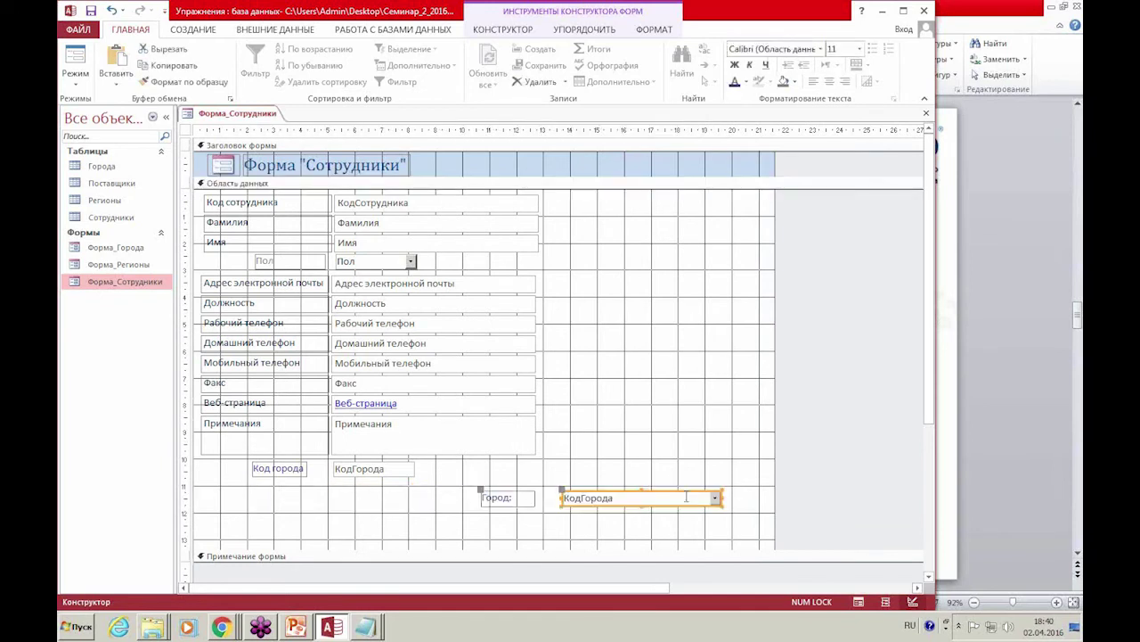
{"action": "left_click", "coordinate": [624, 525]}
{"action": "left_click_drag", "start_coordinate": [584, 497], "coordinate": [579, 509]}
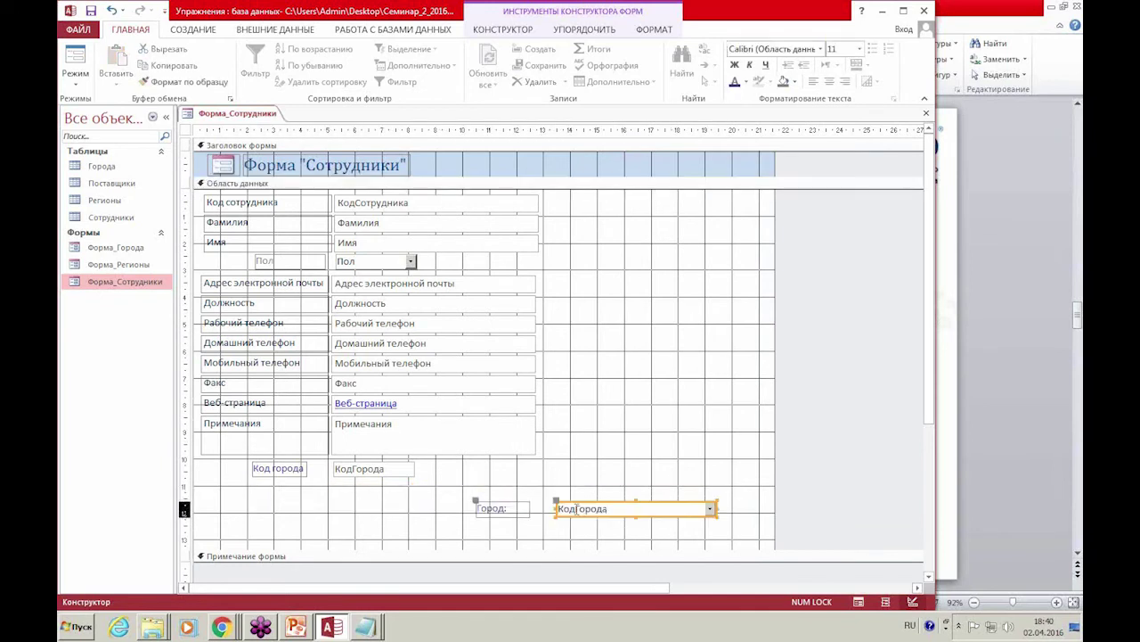
{"action": "left_click", "coordinate": [522, 509]}
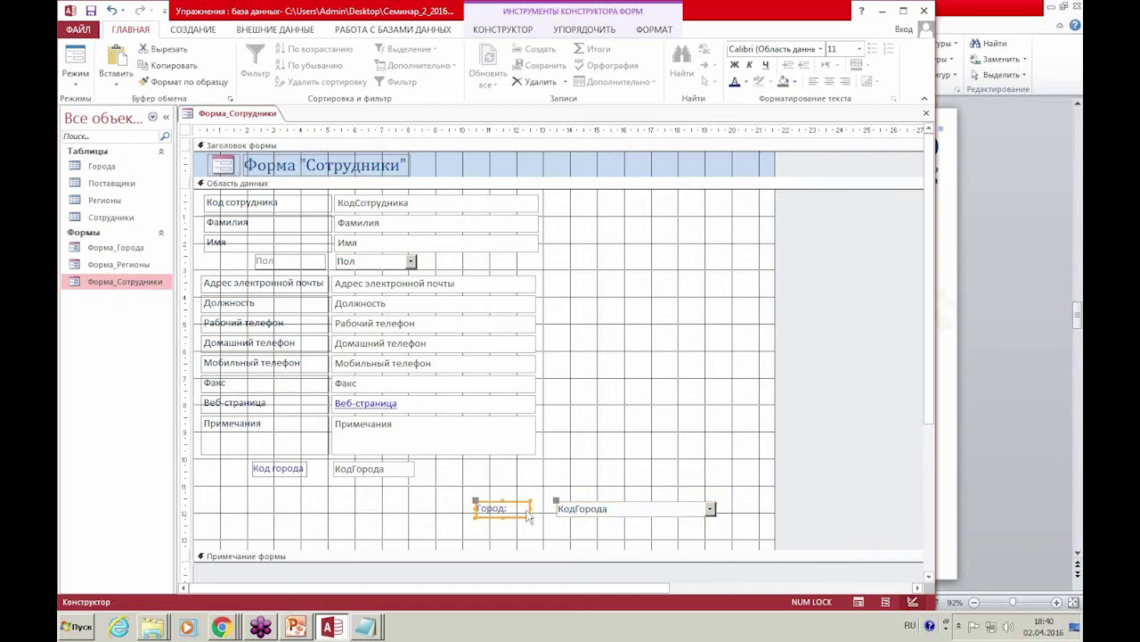
{"action": "left_click", "coordinate": [556, 508]}
{"action": "left_click_drag", "start_coordinate": [556, 508], "coordinate": [526, 507]}
{"action": "left_click_drag", "start_coordinate": [716, 511], "coordinate": [673, 509]}
{"action": "left_click", "coordinate": [659, 495]}
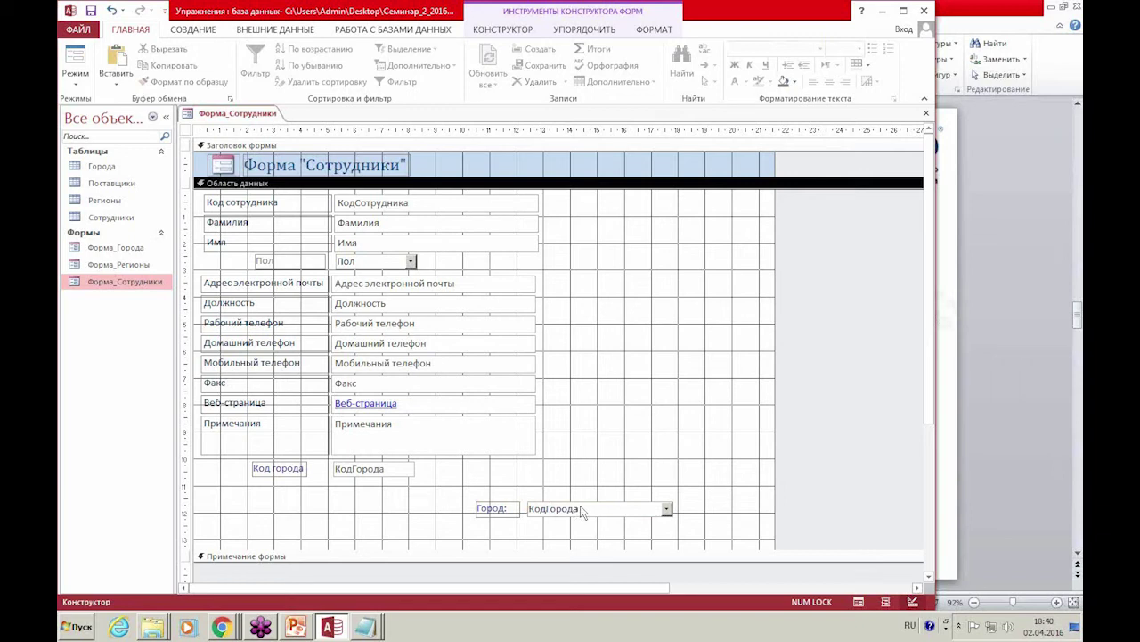
Reposition the city combo box beside the Примечания field and shift the Код города field to the right beneath Примечания.
{"action": "left_click_drag", "start_coordinate": [581, 507], "coordinate": [657, 433]}
{"action": "mouse_move", "coordinate": [504, 472]}
{"action": "left_mouse_down"}
{"action": "mouse_move", "coordinate": [659, 415]}
{"action": "mouse_move", "coordinate": [618, 468]}
{"action": "mouse_move", "coordinate": [487, 466]}
{"action": "left_mouse_up"}
{"action": "left_click", "coordinate": [649, 444]}
{"action": "left_click_drag", "start_coordinate": [649, 438], "coordinate": [658, 435]}
{"action": "left_click", "coordinate": [660, 425]}
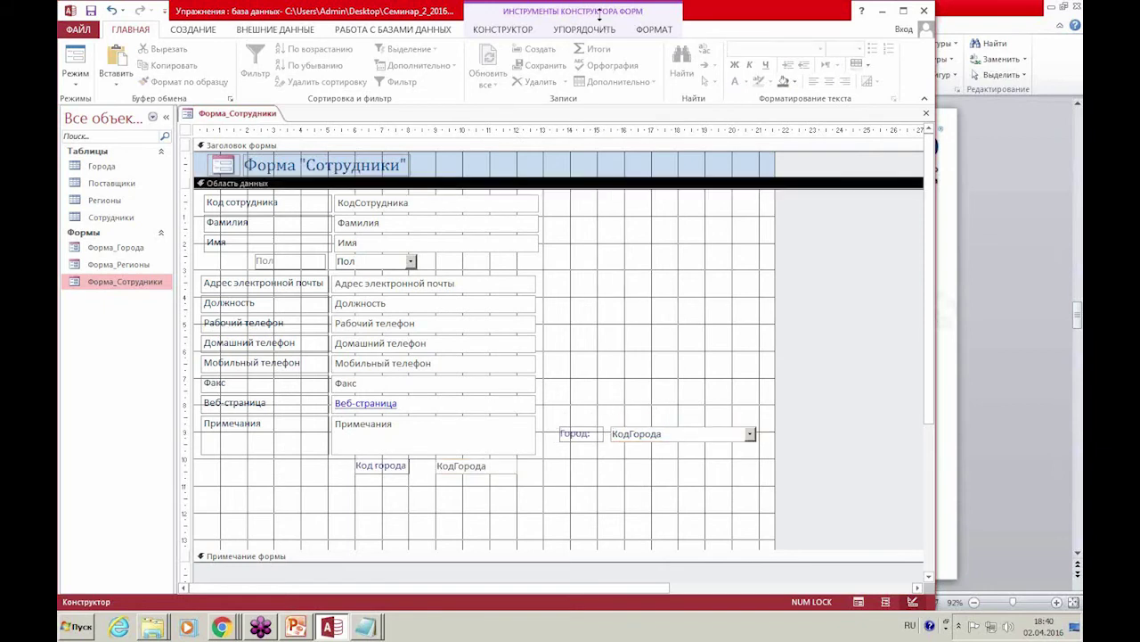
Place a new combo box above the Город combo box and source its values from the Регионы table.
{"action": "left_click", "coordinate": [494, 29]}
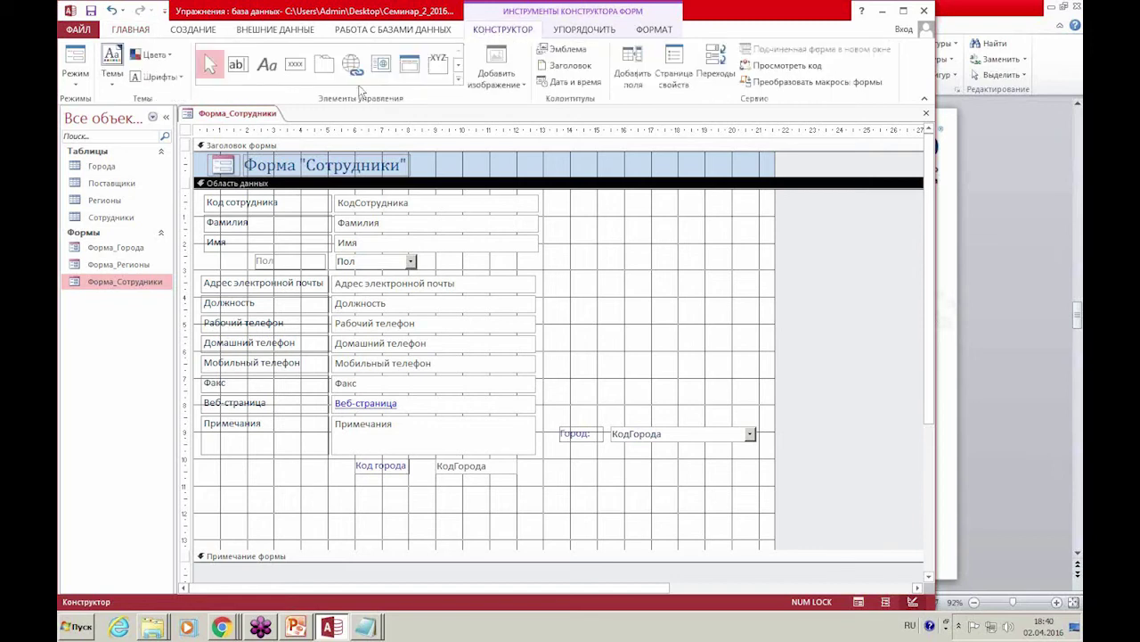
{"action": "left_click", "coordinate": [458, 78]}
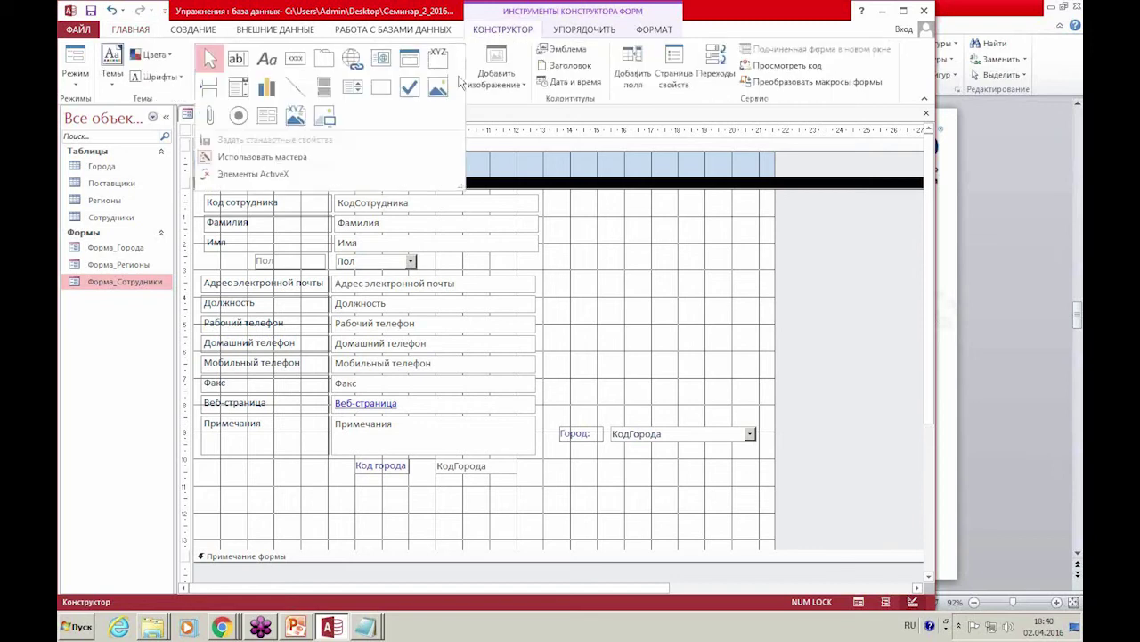
{"action": "left_click", "coordinate": [242, 91]}
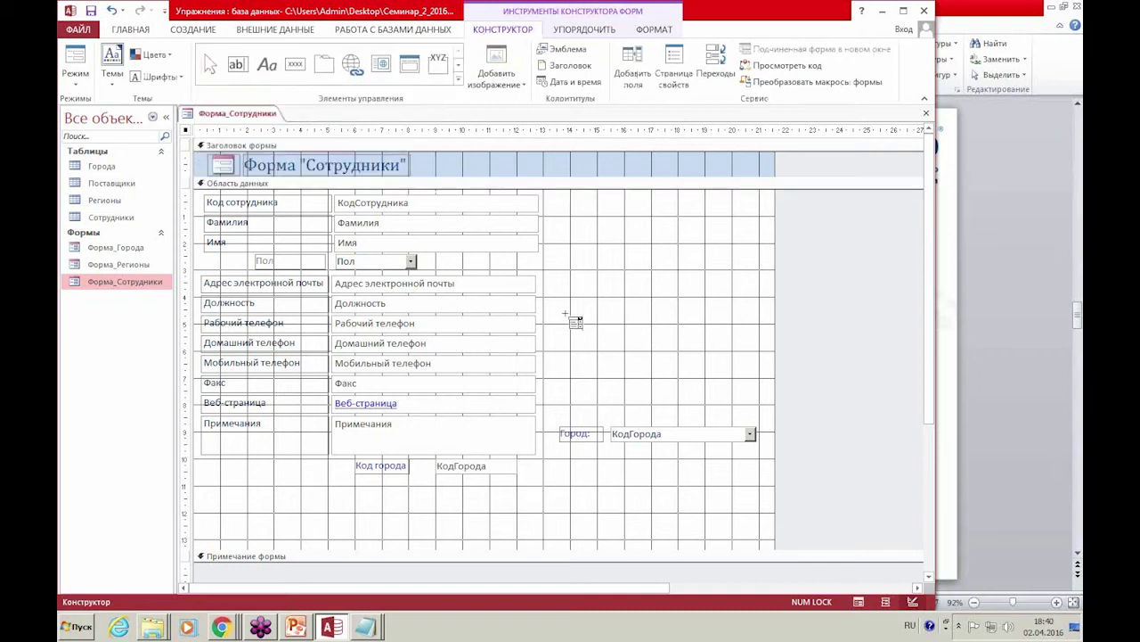
{"action": "left_click", "coordinate": [615, 387]}
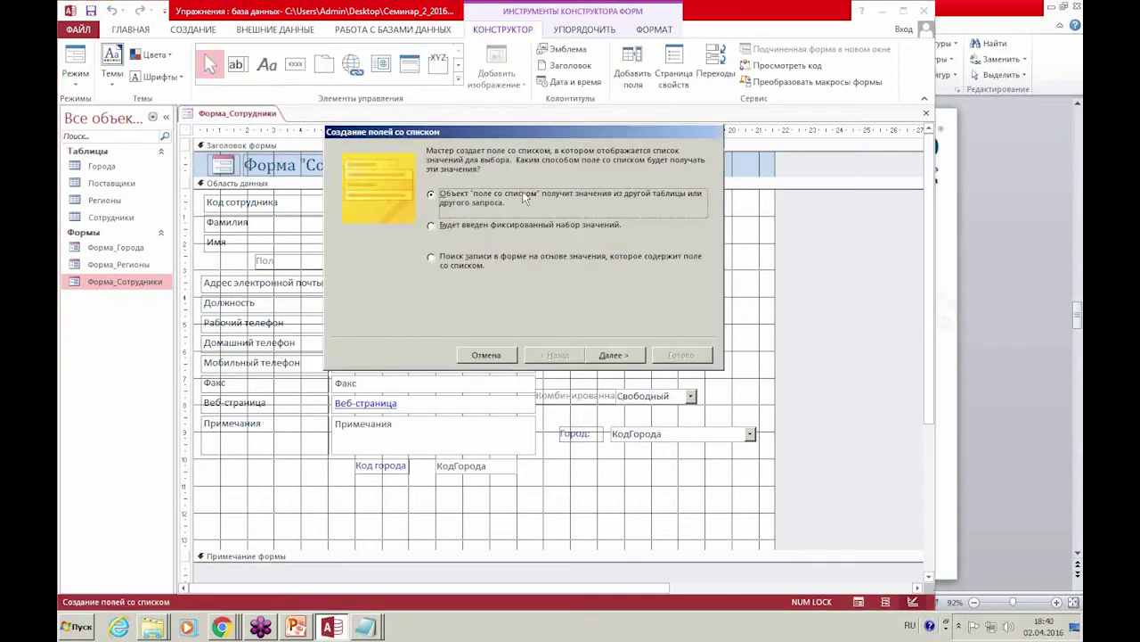
{"action": "left_click", "coordinate": [630, 357]}
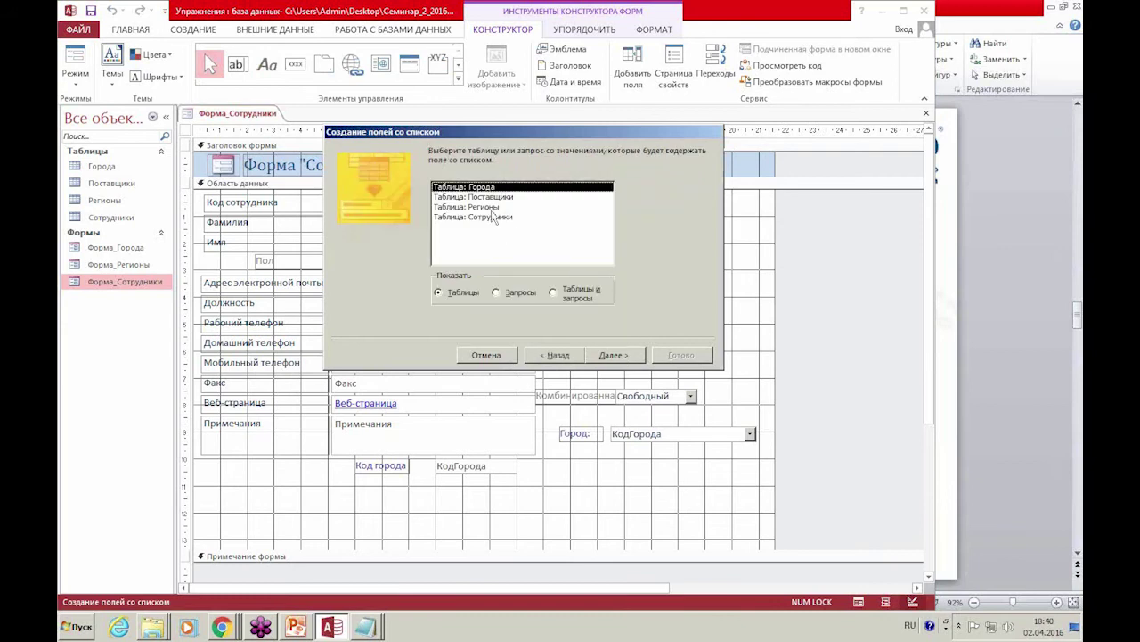
{"action": "key", "text": "Down"}
{"action": "key", "text": "Down"}
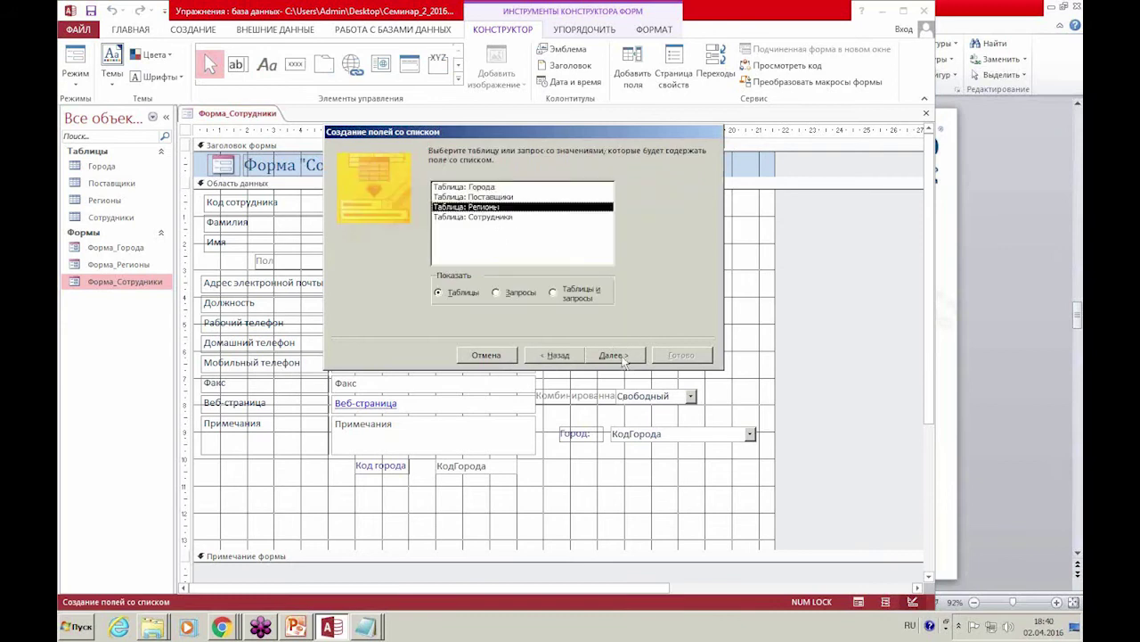
{"action": "left_click", "coordinate": [624, 361]}
Include the КодРегиона, Регион and Сокращение fields in the new combo box.
{"action": "left_click", "coordinate": [484, 252]}
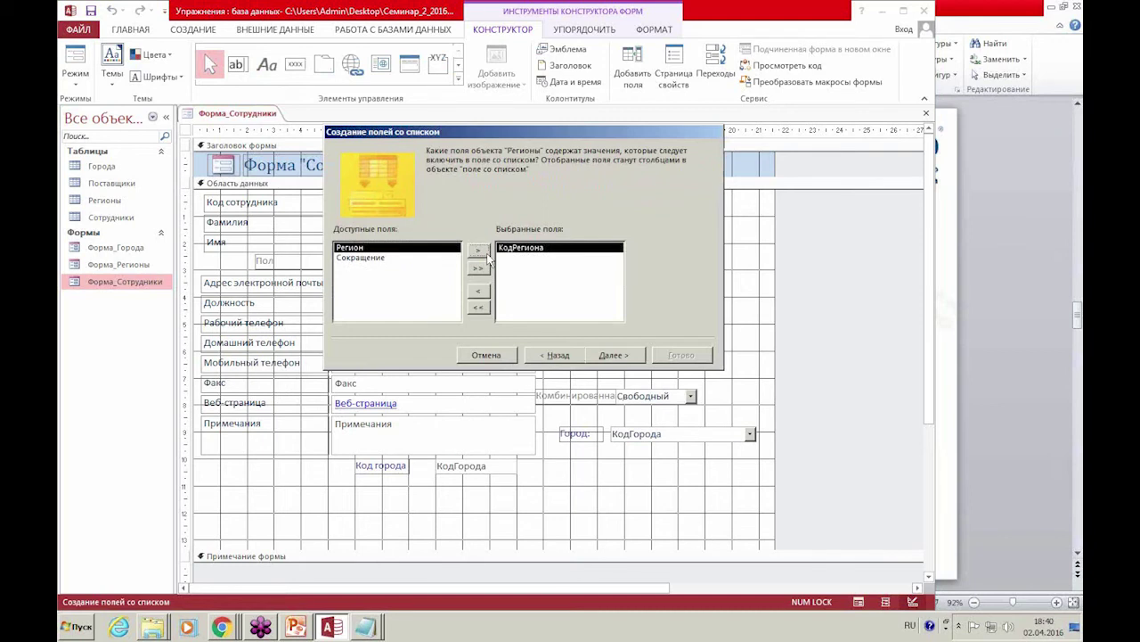
{"action": "left_click", "coordinate": [479, 252]}
{"action": "left_click", "coordinate": [479, 251]}
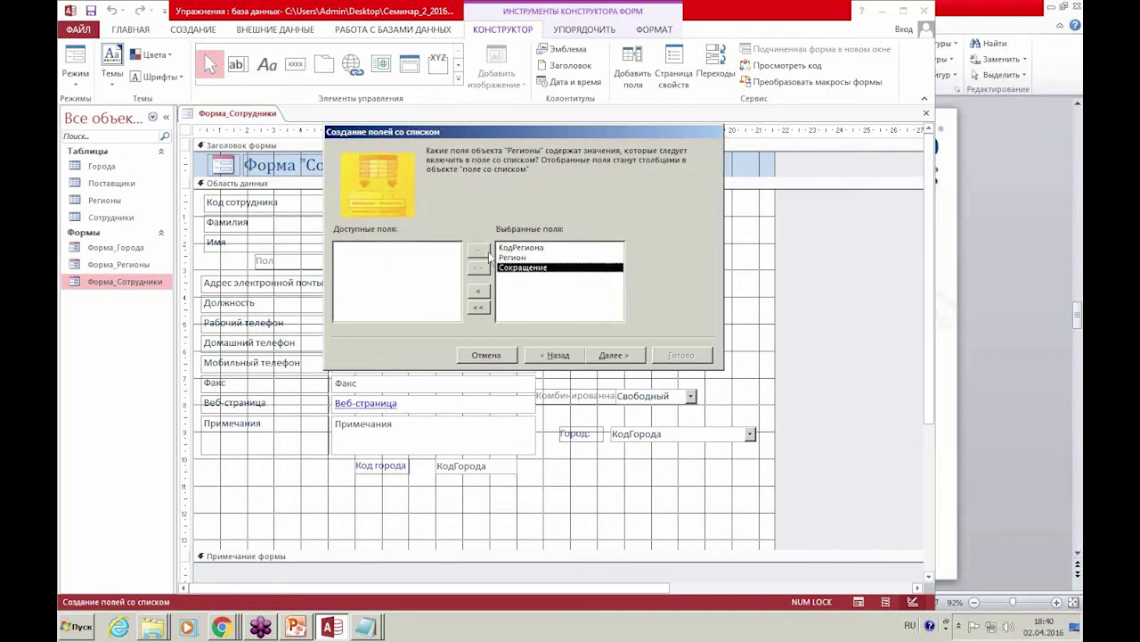
{"action": "left_click", "coordinate": [613, 355]}
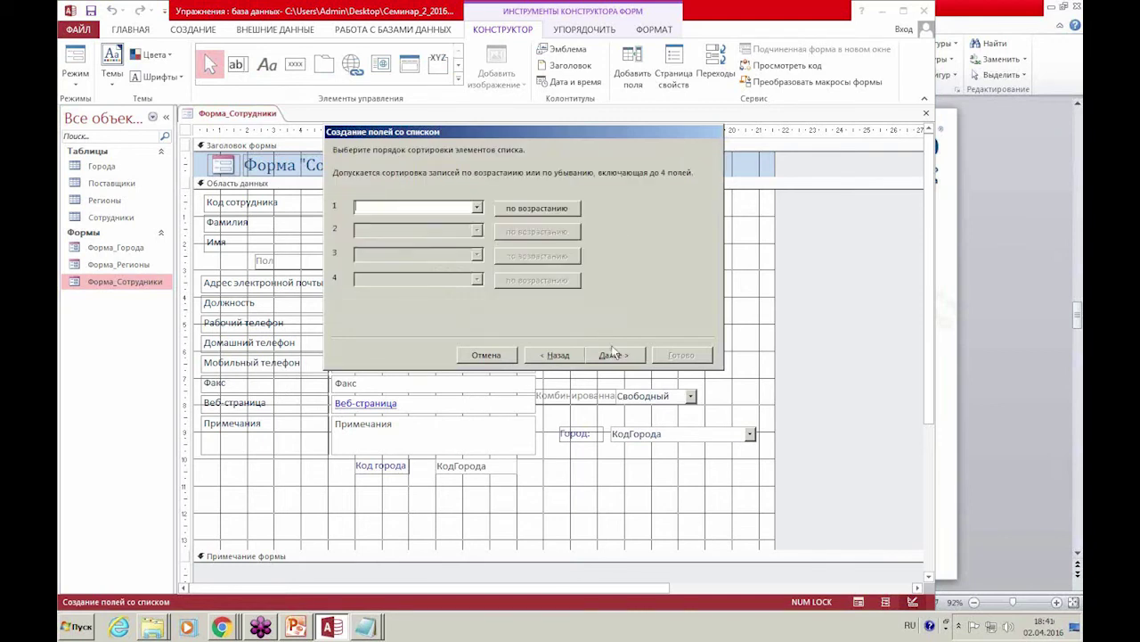
Sort the combo box list ascending by Сокращение, then by Регион.
{"action": "left_click", "coordinate": [477, 207]}
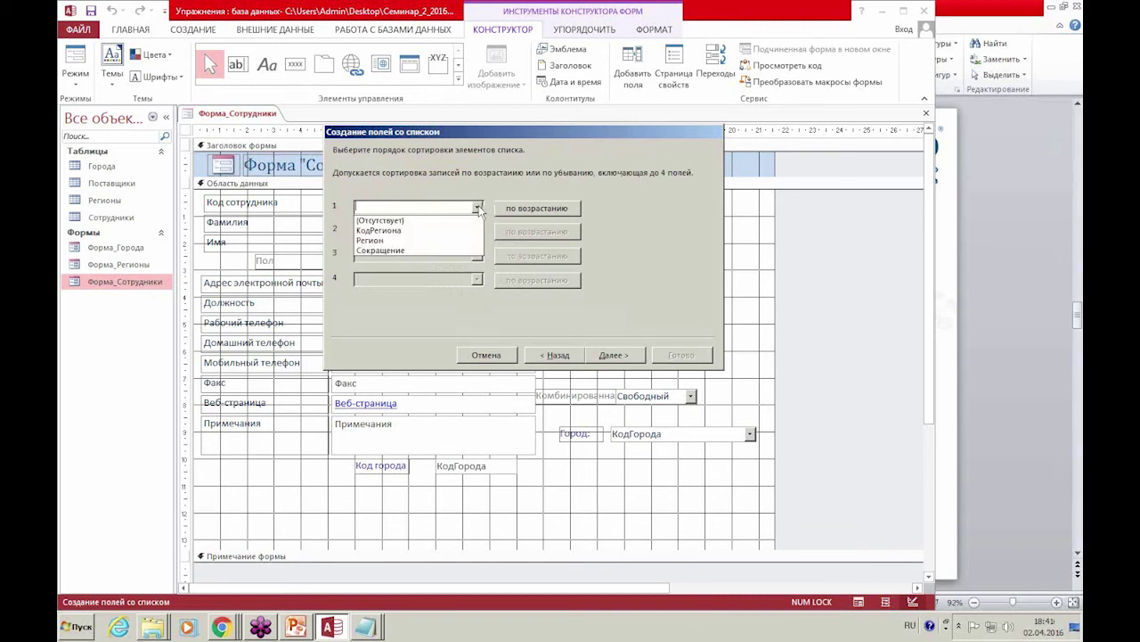
{"action": "left_click", "coordinate": [441, 250]}
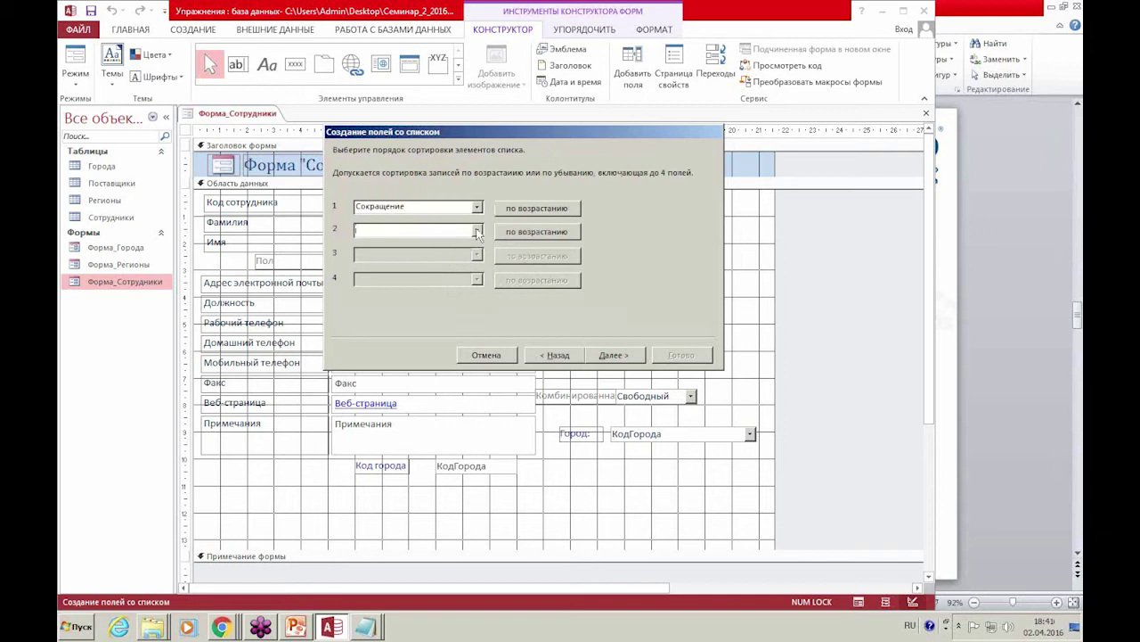
{"action": "left_click", "coordinate": [478, 231]}
{"action": "left_click", "coordinate": [448, 263]}
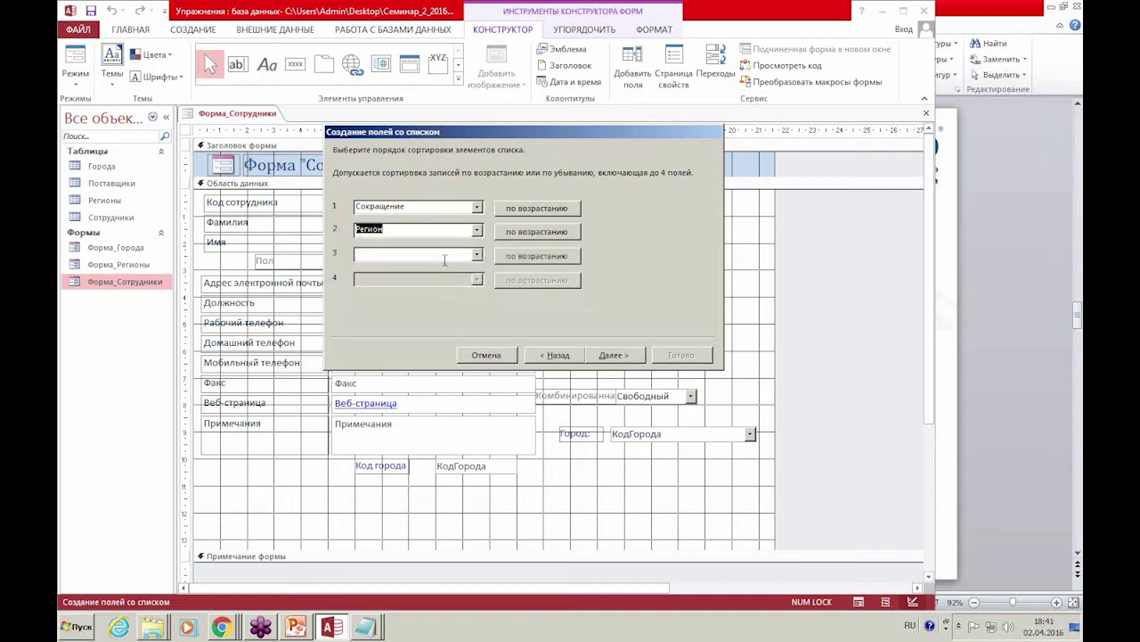
{"action": "left_click", "coordinate": [619, 355]}
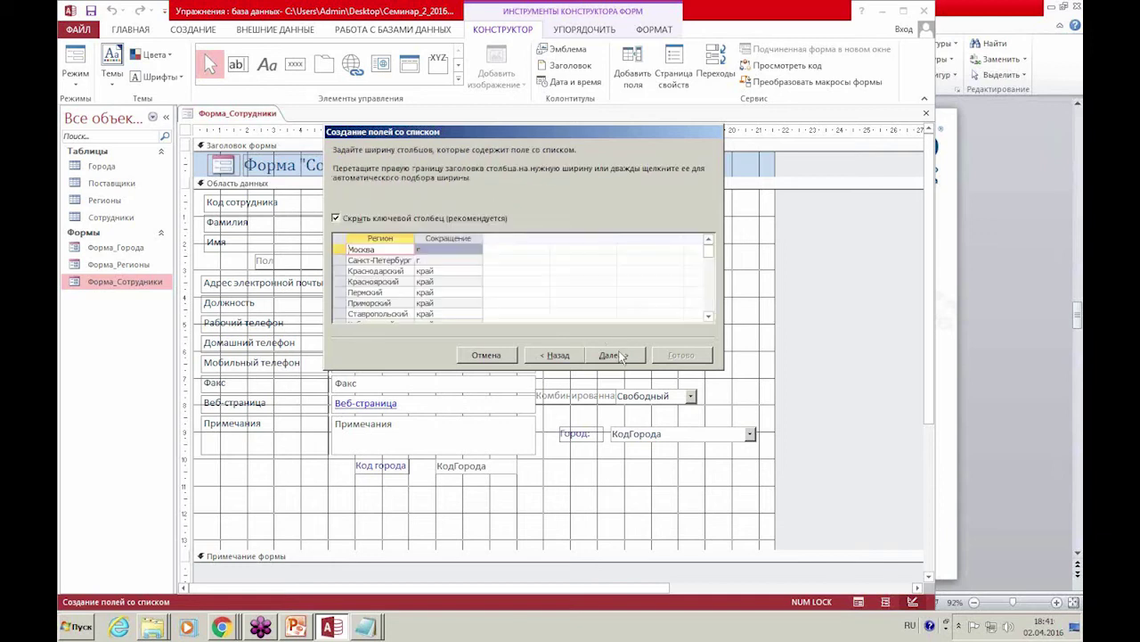
Widen the Регион column, keep the key column hidden, and check the region list preview before accepting the column layout.
{"action": "left_click_drag", "start_coordinate": [414, 245], "coordinate": [452, 248]}
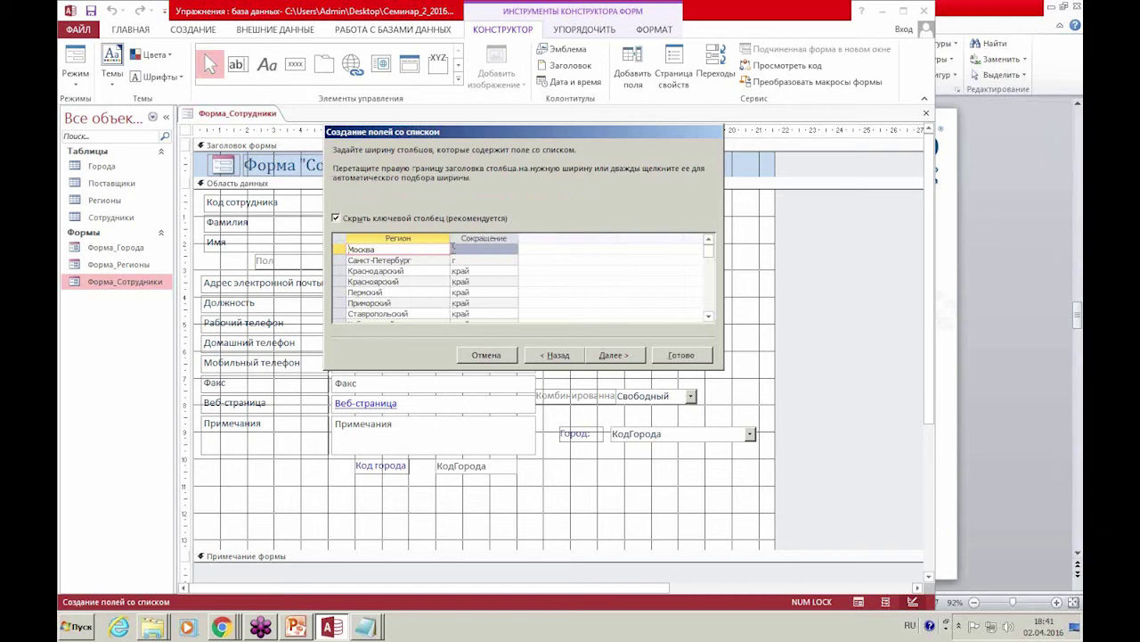
{"action": "left_click", "coordinate": [426, 281]}
{"action": "left_click", "coordinate": [486, 292]}
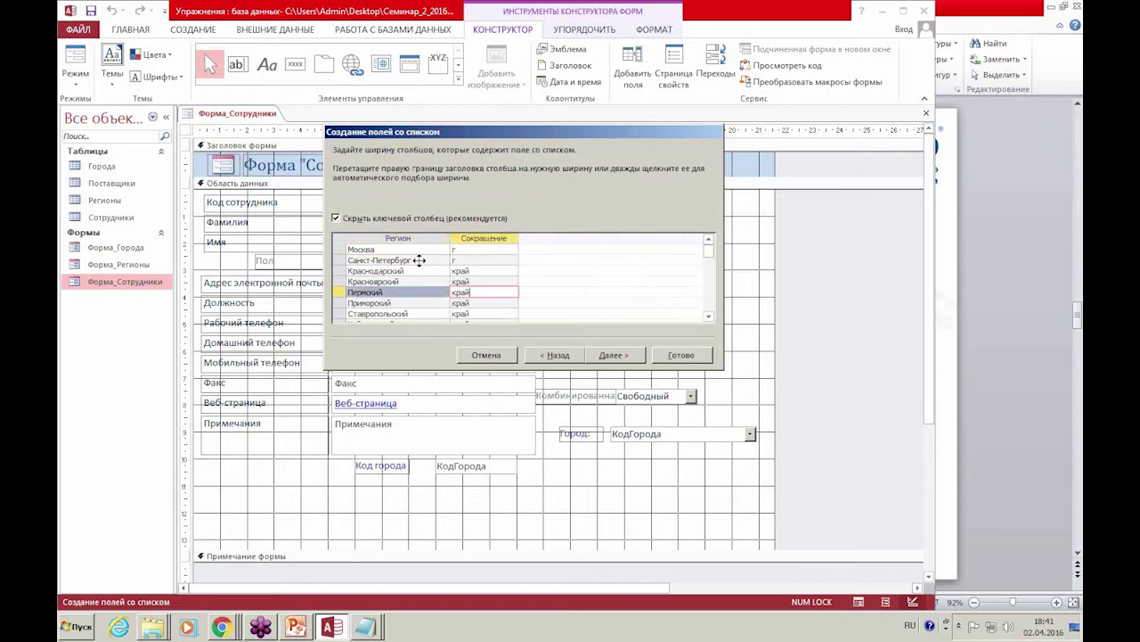
{"action": "left_click", "coordinate": [336, 218]}
{"action": "left_click", "coordinate": [336, 218]}
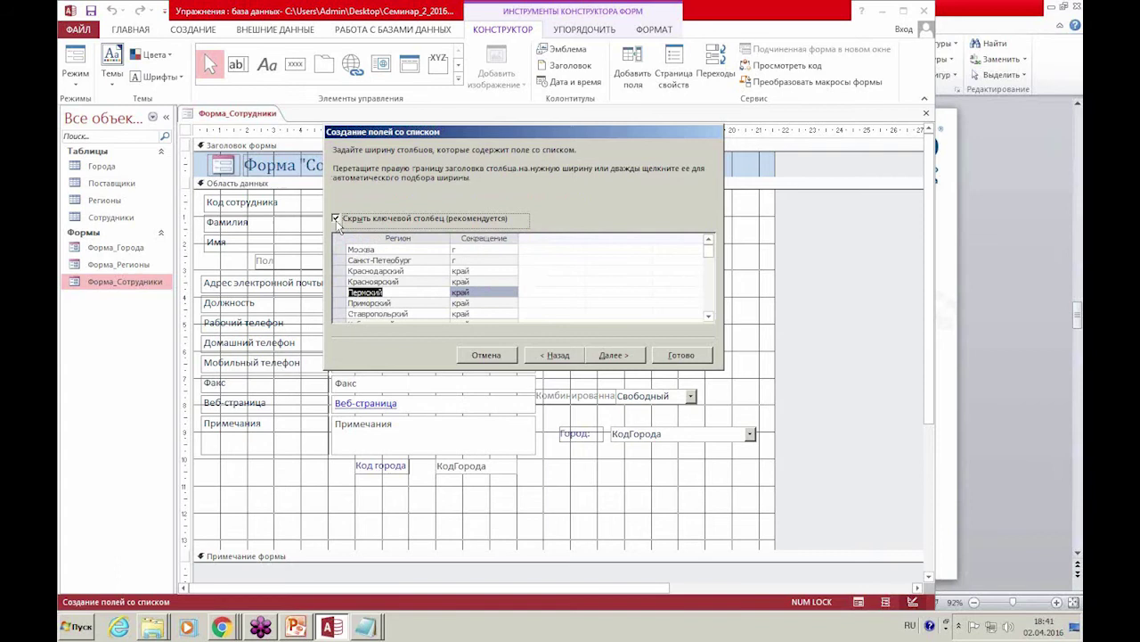
{"action": "left_click", "coordinate": [403, 280]}
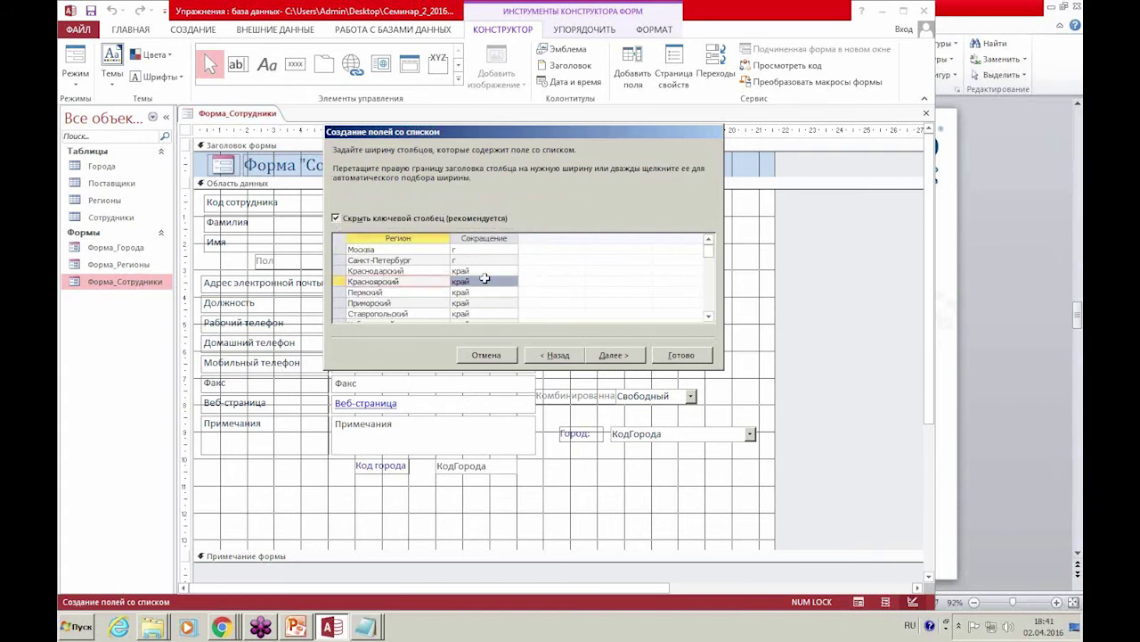
{"action": "scroll", "coordinate": [461, 272], "scroll_direction": "down", "scroll_amount": 5}
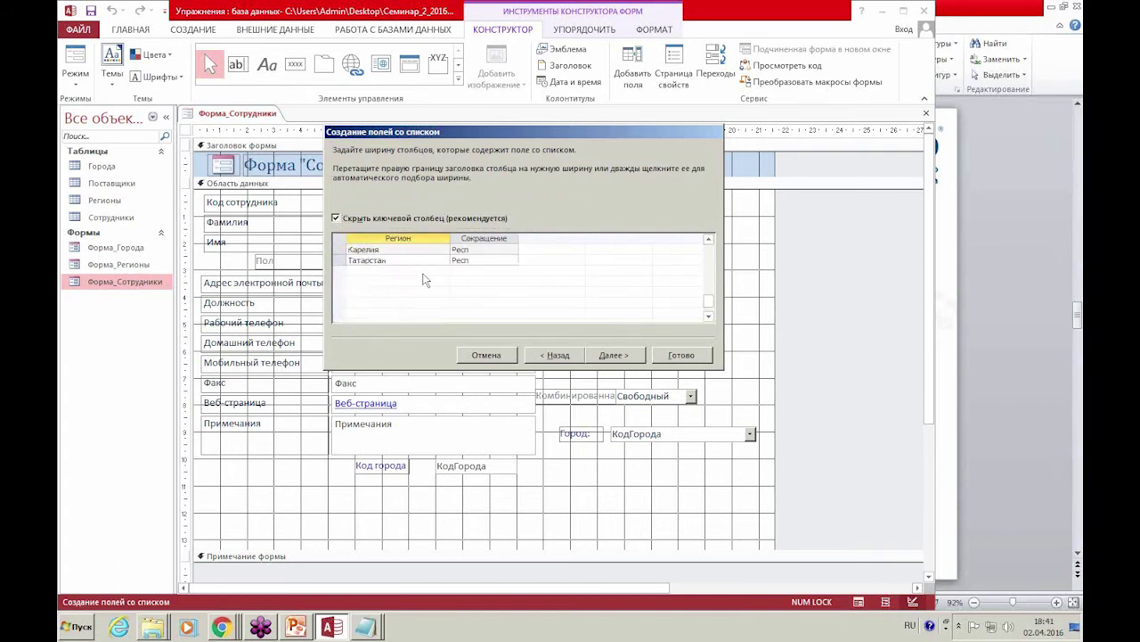
{"action": "scroll", "coordinate": [423, 272], "scroll_direction": "up", "scroll_amount": 5}
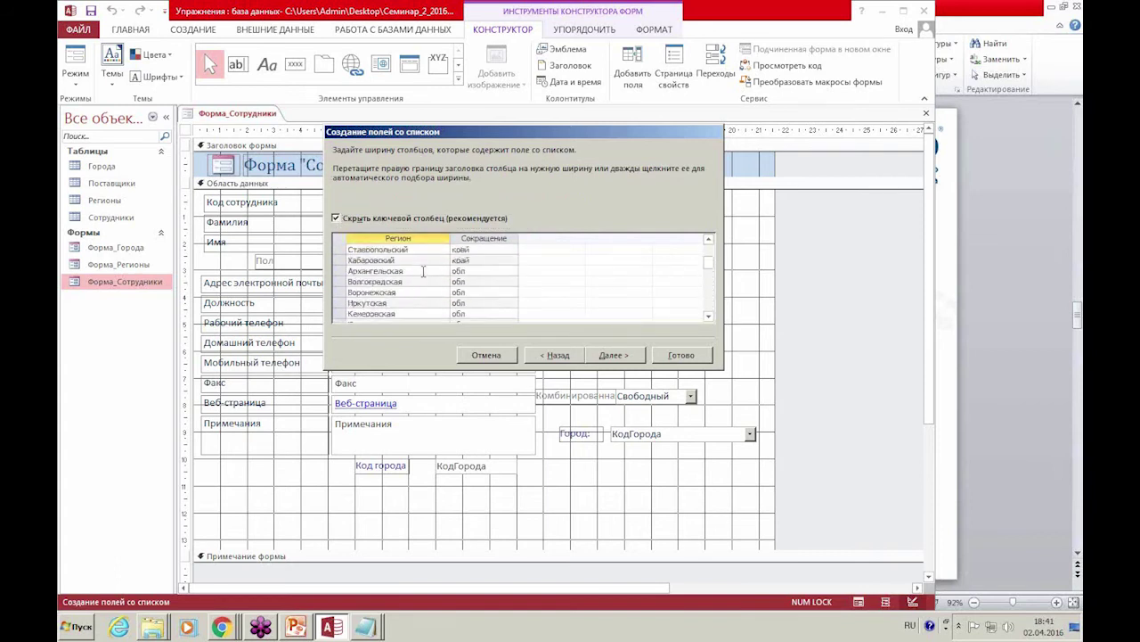
{"action": "left_click", "coordinate": [613, 355]}
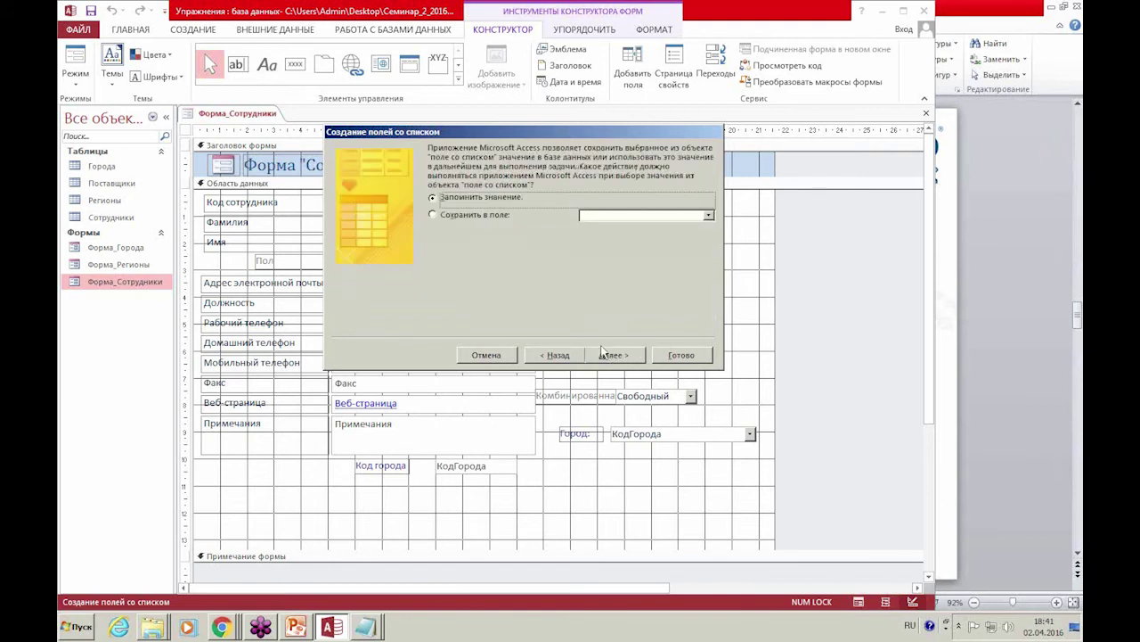
Choose Запомнить значение for the selected region instead of saving it to a field, and finish the combo box labelled Регион:.
{"action": "left_click", "coordinate": [708, 216]}
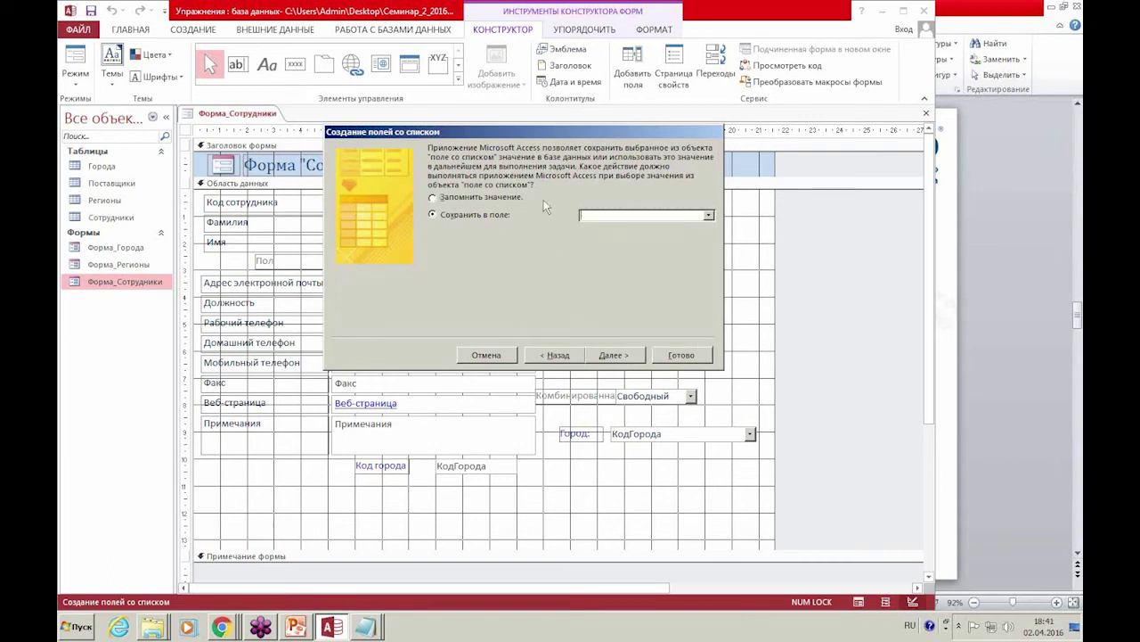
{"action": "left_click", "coordinate": [486, 196]}
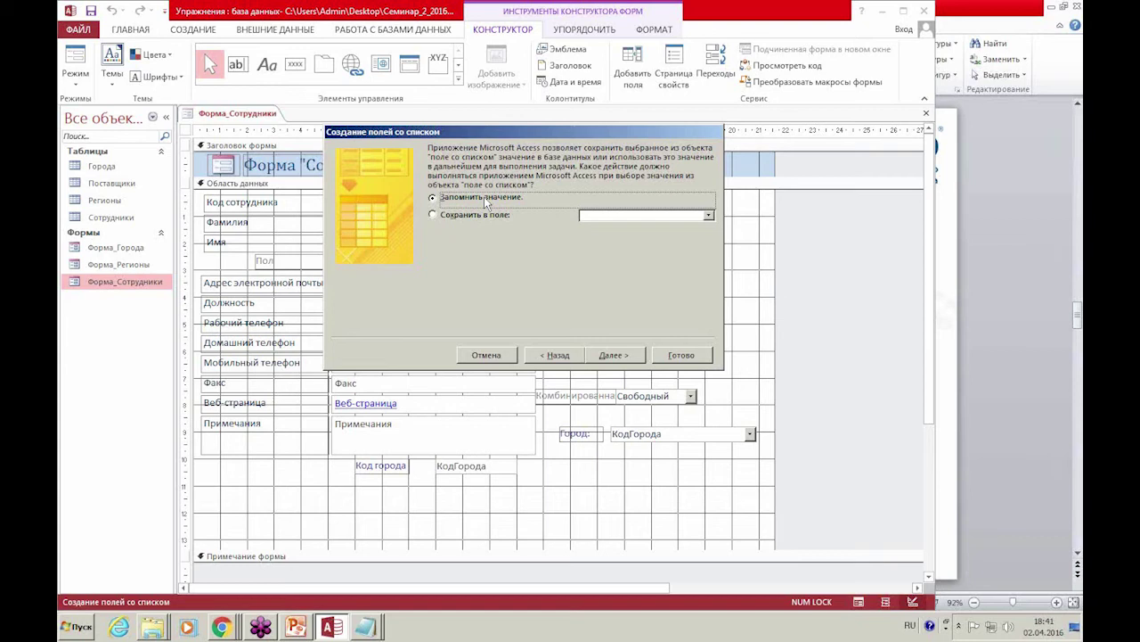
{"action": "left_click", "coordinate": [628, 354]}
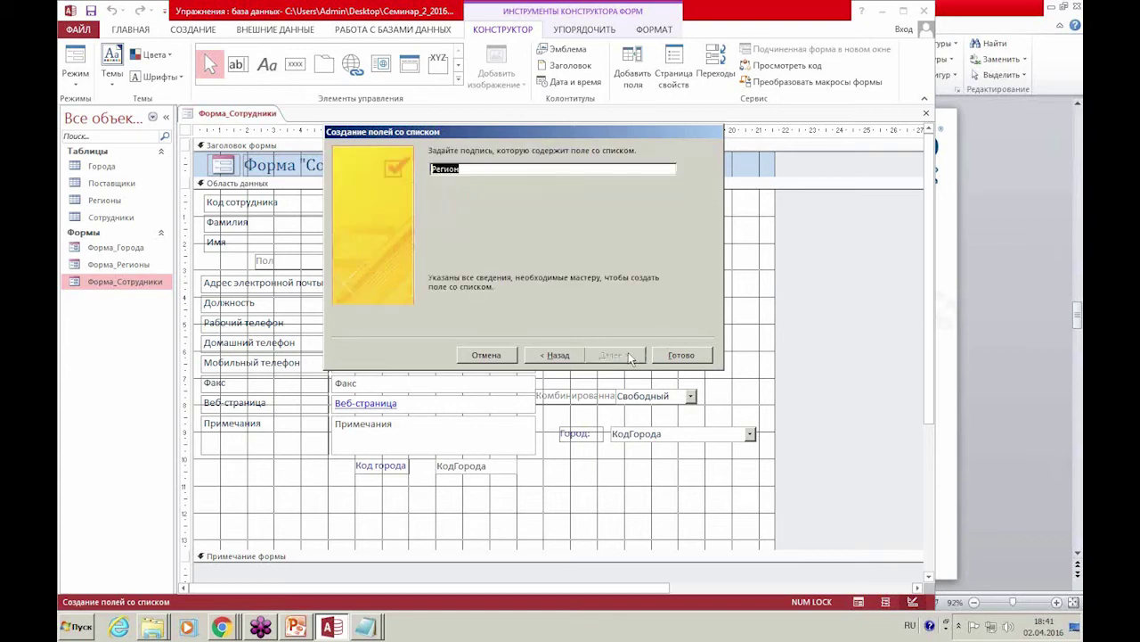
{"action": "left_click", "coordinate": [486, 173]}
{"action": "left_click", "coordinate": [698, 355]}
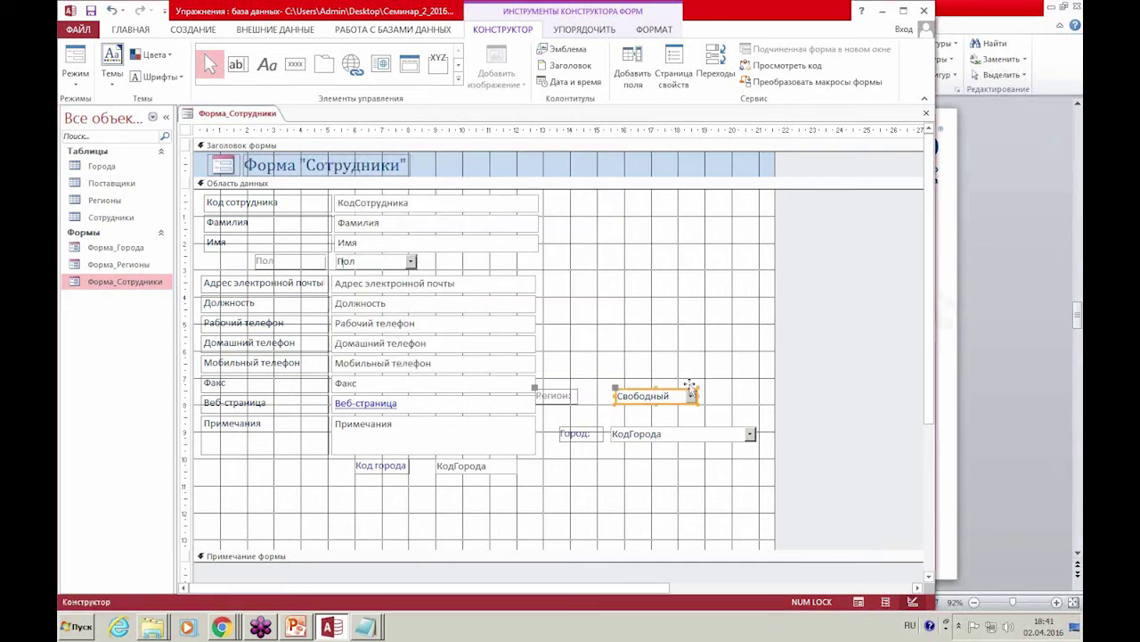
Align the Регион label and combo box above the Город controls, extending the combo box's left edge closer to its label.
{"action": "left_click", "coordinate": [693, 397]}
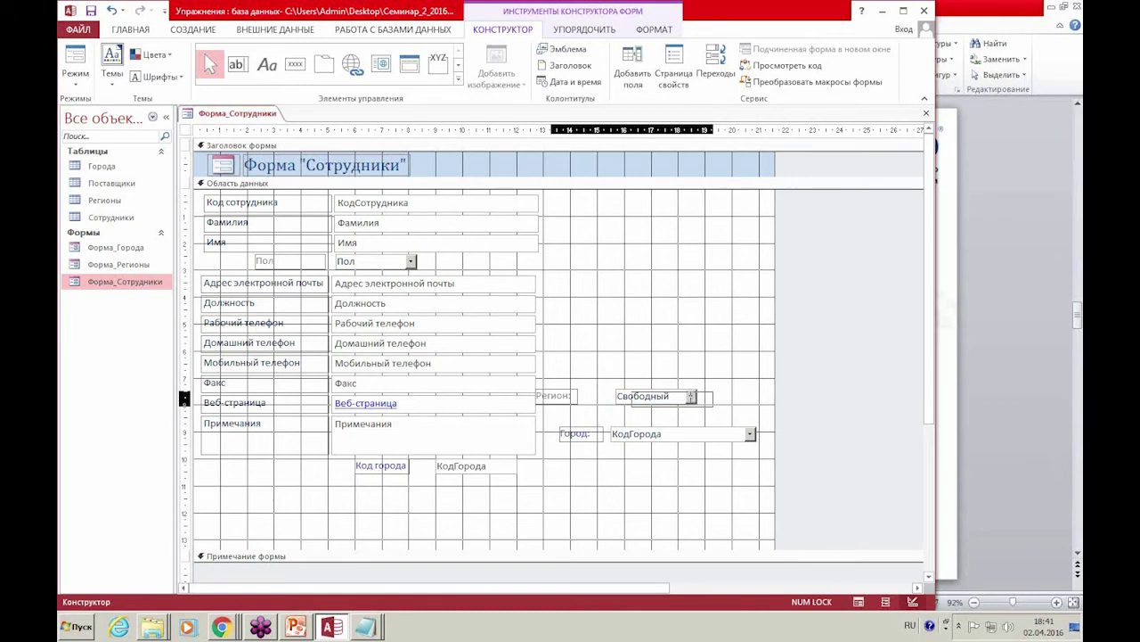
{"action": "left_click_drag", "start_coordinate": [692, 396], "coordinate": [719, 399]}
{"action": "left_click", "coordinate": [579, 398]}
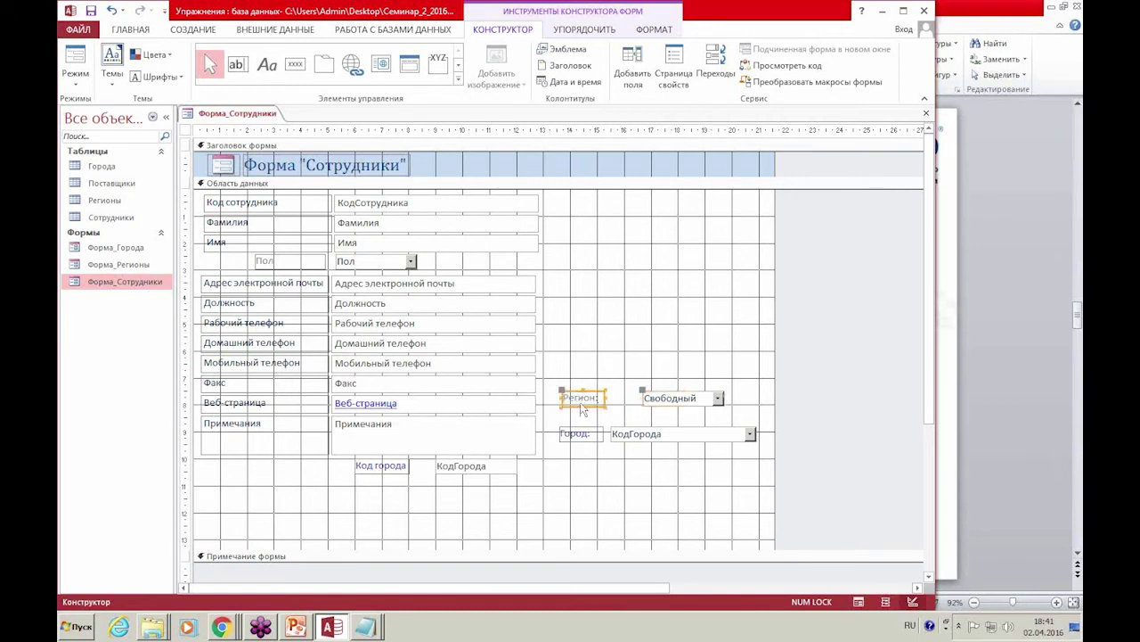
{"action": "left_click", "coordinate": [656, 403]}
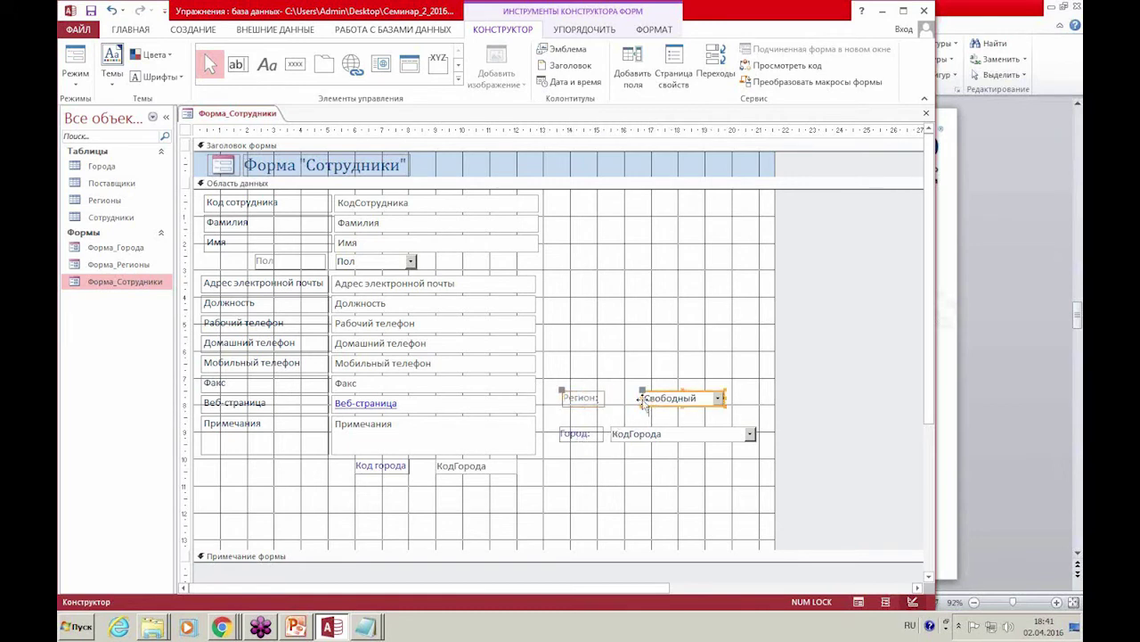
{"action": "left_click_drag", "start_coordinate": [638, 398], "coordinate": [615, 398]}
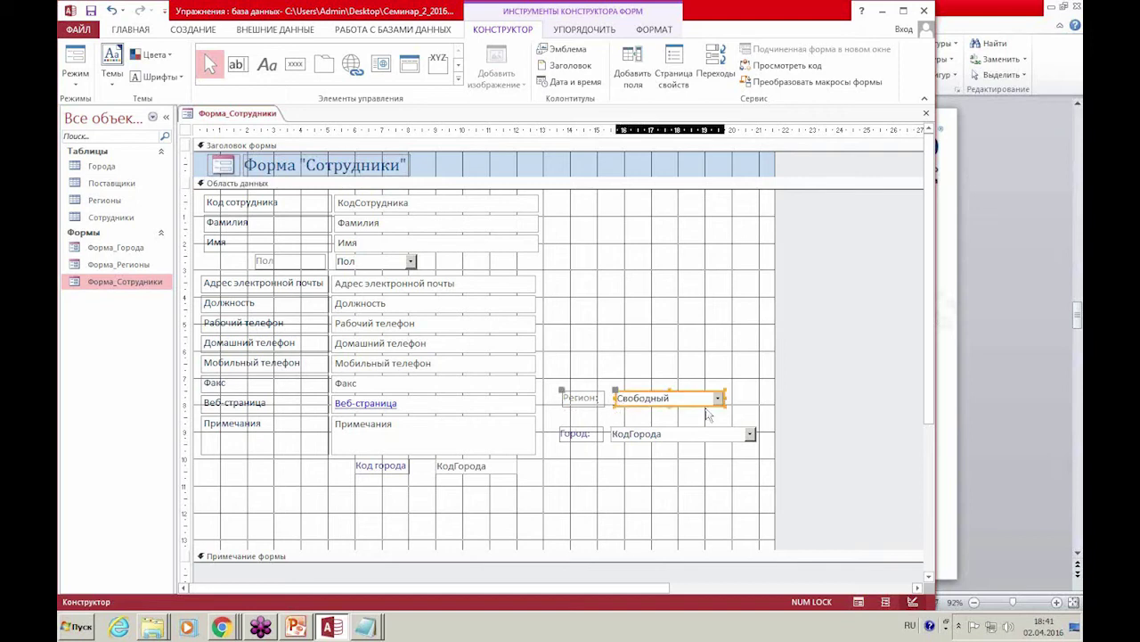
Widen the Регион combo box to line up with the Город combo box's right edge, and switch the form to Form view.
{"action": "left_click_drag", "start_coordinate": [756, 401], "coordinate": [757, 401]}
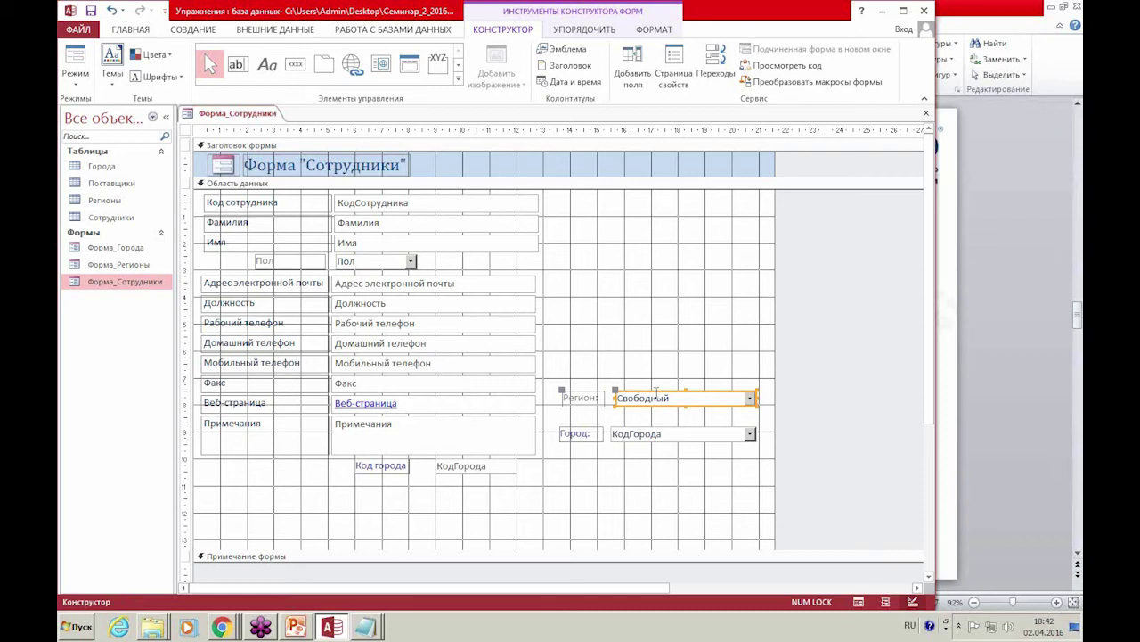
{"action": "left_click", "coordinate": [670, 438]}
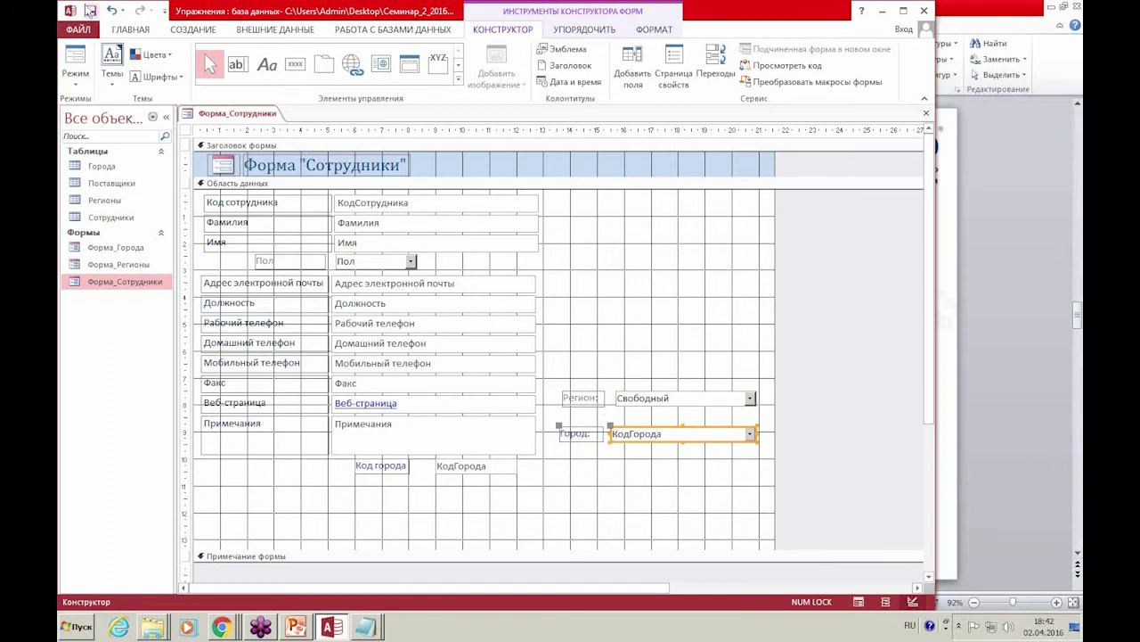
{"action": "left_click", "coordinate": [76, 63]}
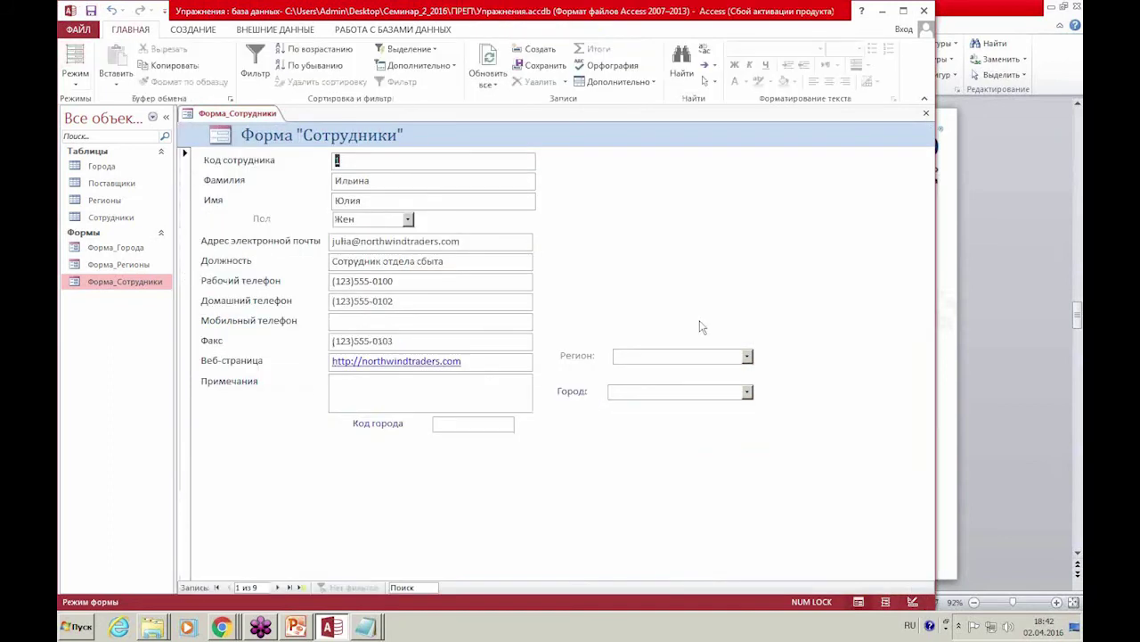
Choose Краснодарский as the region for the first employee record and look through the Город list to check whether it is filtered.
{"action": "left_click", "coordinate": [748, 356]}
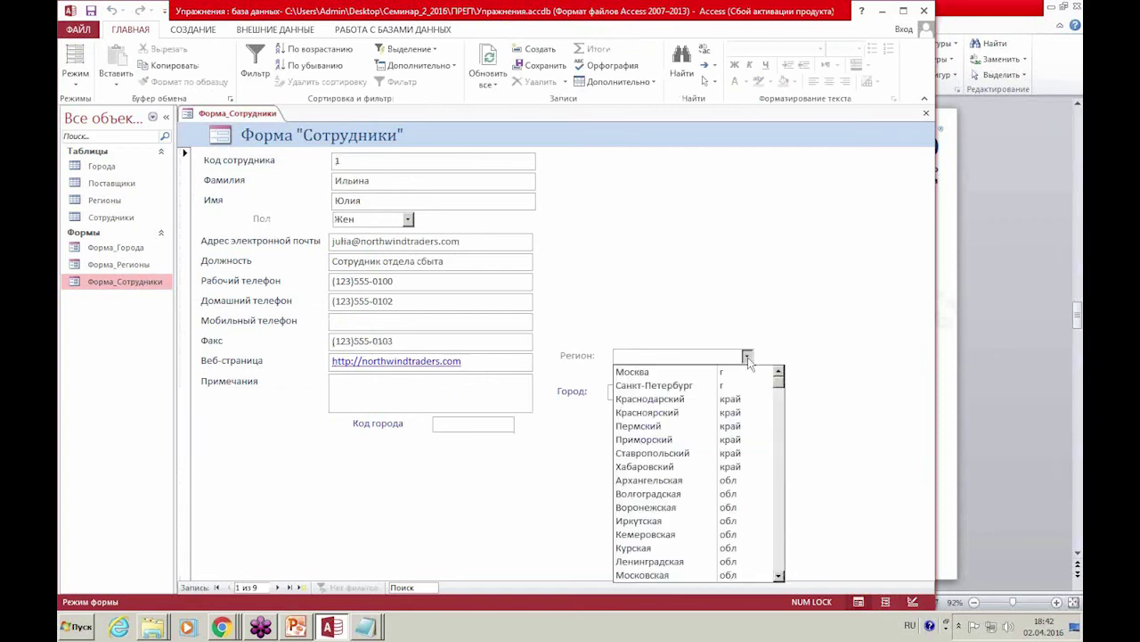
{"action": "left_click", "coordinate": [723, 399]}
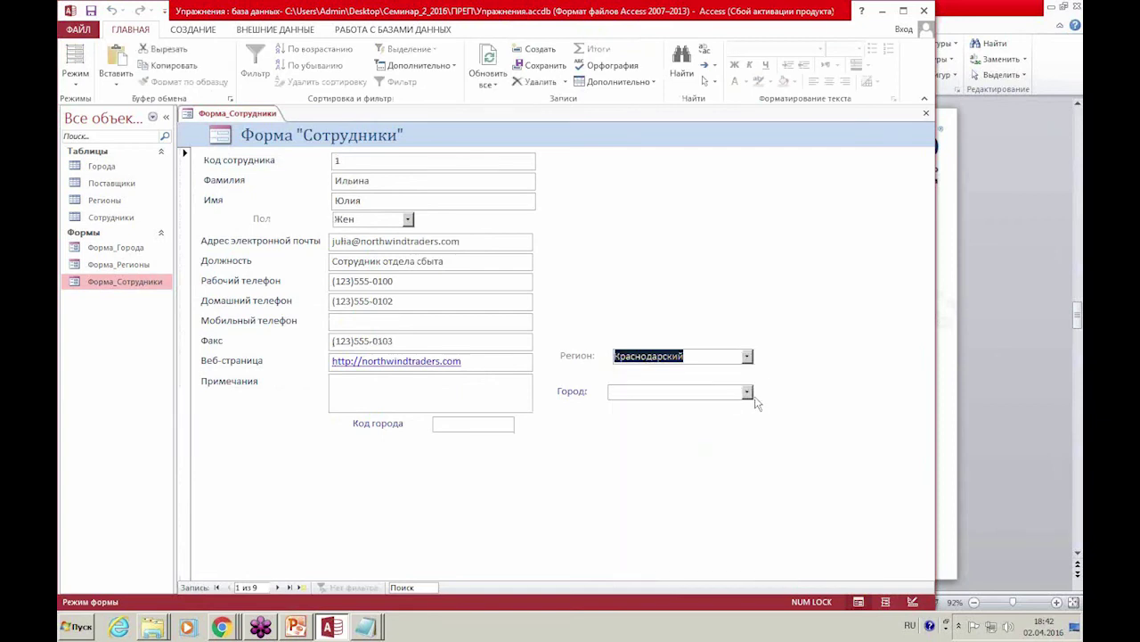
{"action": "left_click", "coordinate": [747, 393]}
{"action": "scroll", "coordinate": [747, 359], "scroll_direction": "down", "scroll_amount": 10}
{"action": "left_click", "coordinate": [747, 359]}
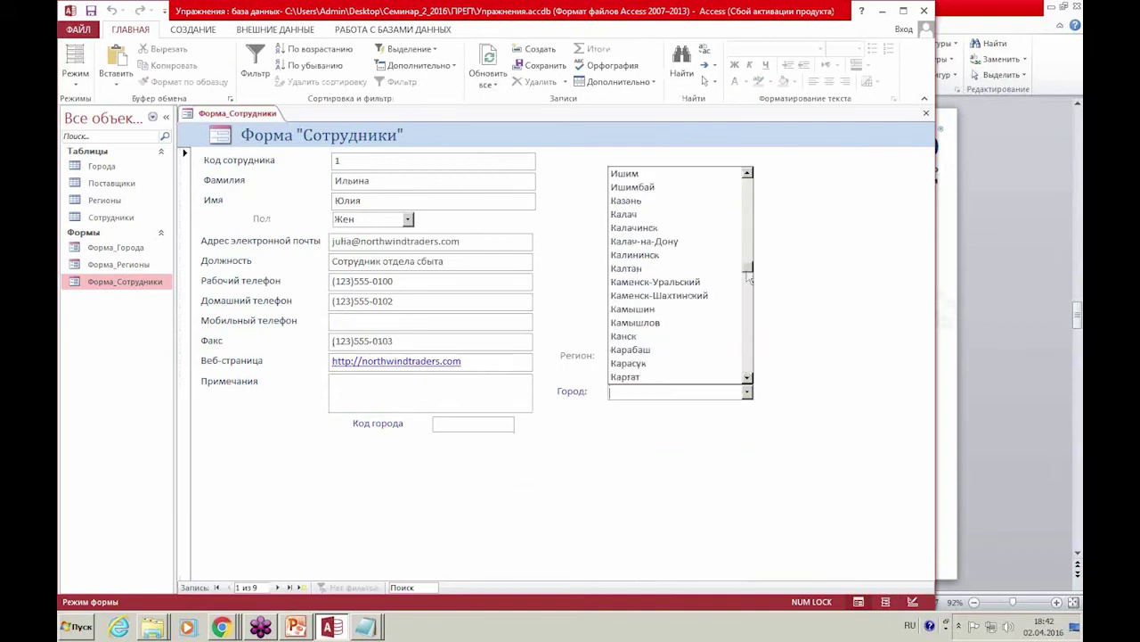
{"action": "scroll", "coordinate": [751, 337], "scroll_direction": "down", "scroll_amount": 15}
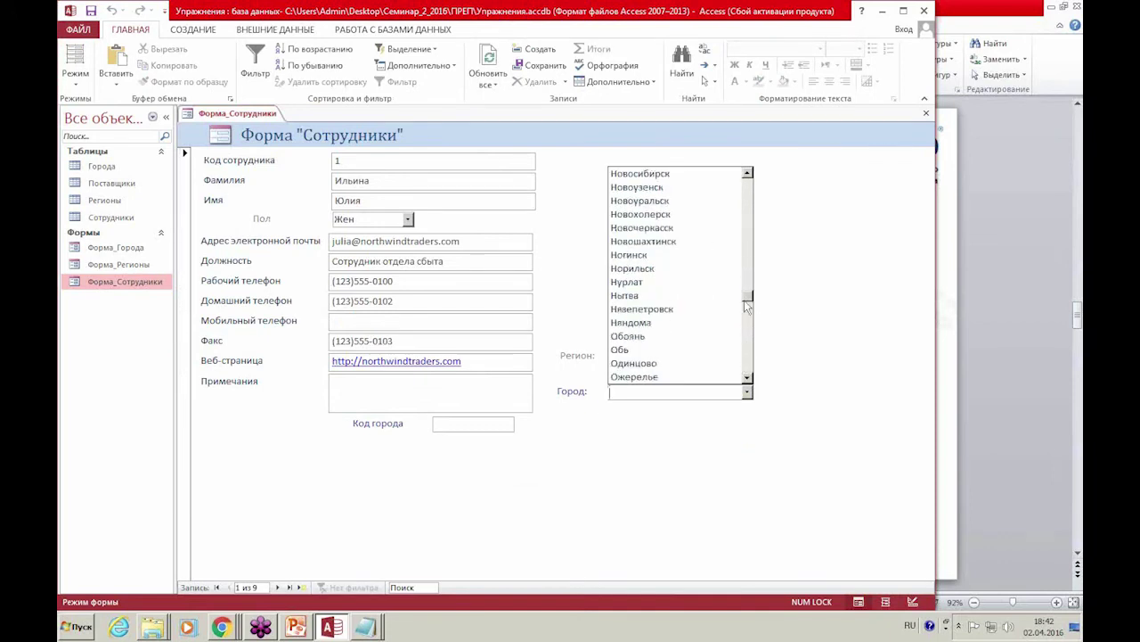
{"action": "scroll", "coordinate": [751, 205], "scroll_direction": "up", "scroll_amount": 15}
{"action": "left_click", "coordinate": [841, 239]}
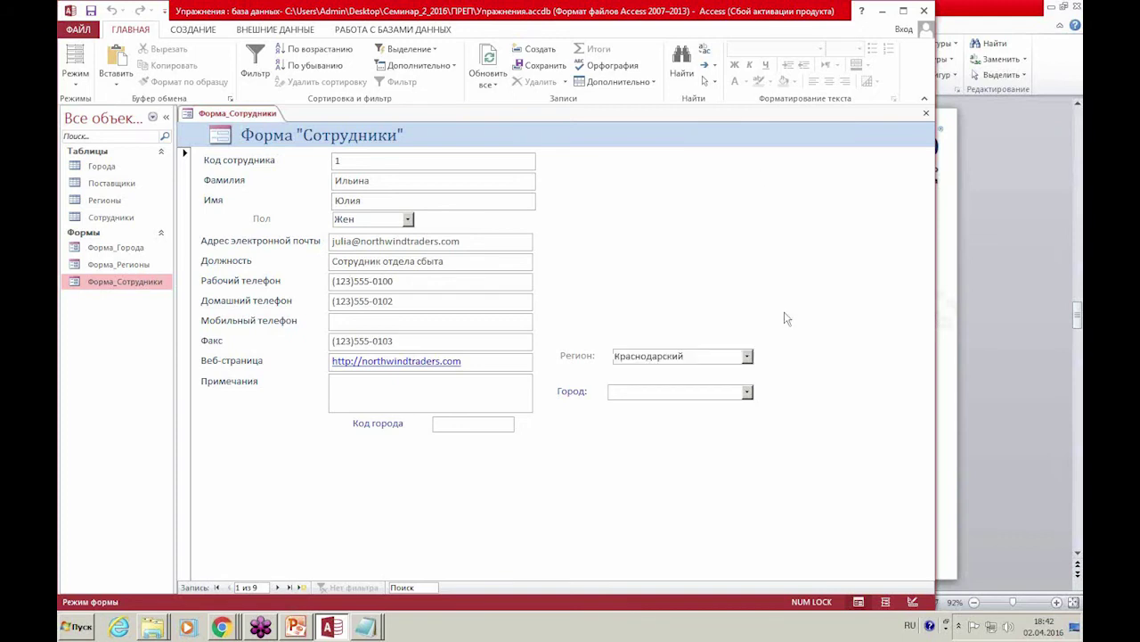
Change the region to Архангельская and examine the Город list again for filtering by region.
{"action": "left_click", "coordinate": [747, 356]}
{"action": "left_click", "coordinate": [697, 454]}
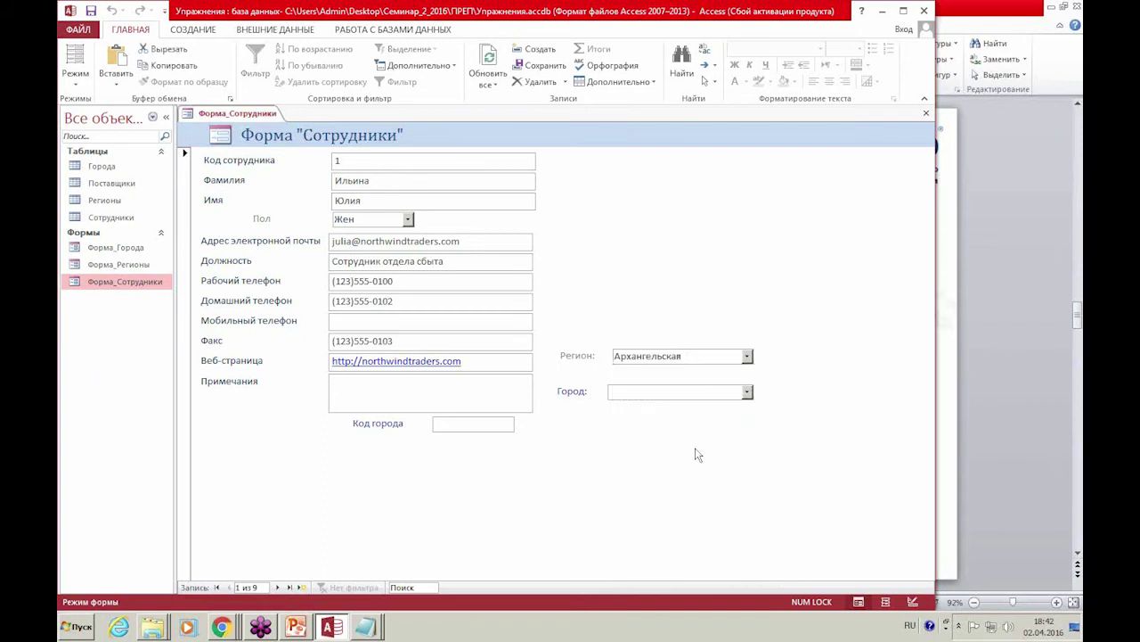
{"action": "left_click", "coordinate": [747, 393]}
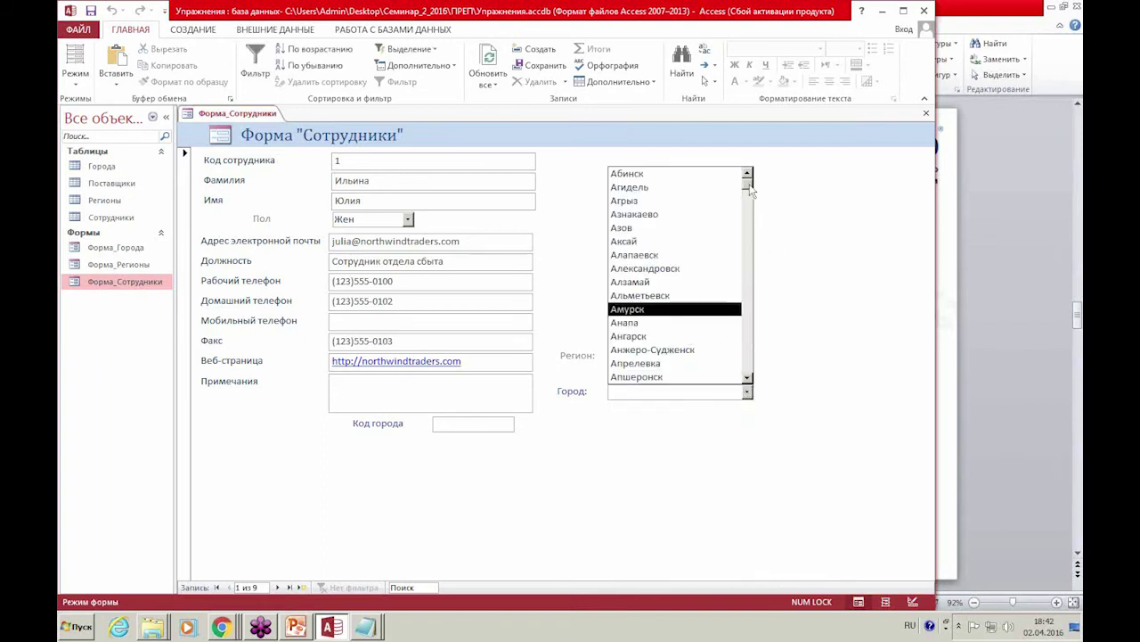
{"action": "left_click_drag", "start_coordinate": [746, 178], "coordinate": [747, 311]}
{"action": "left_click", "coordinate": [799, 357]}
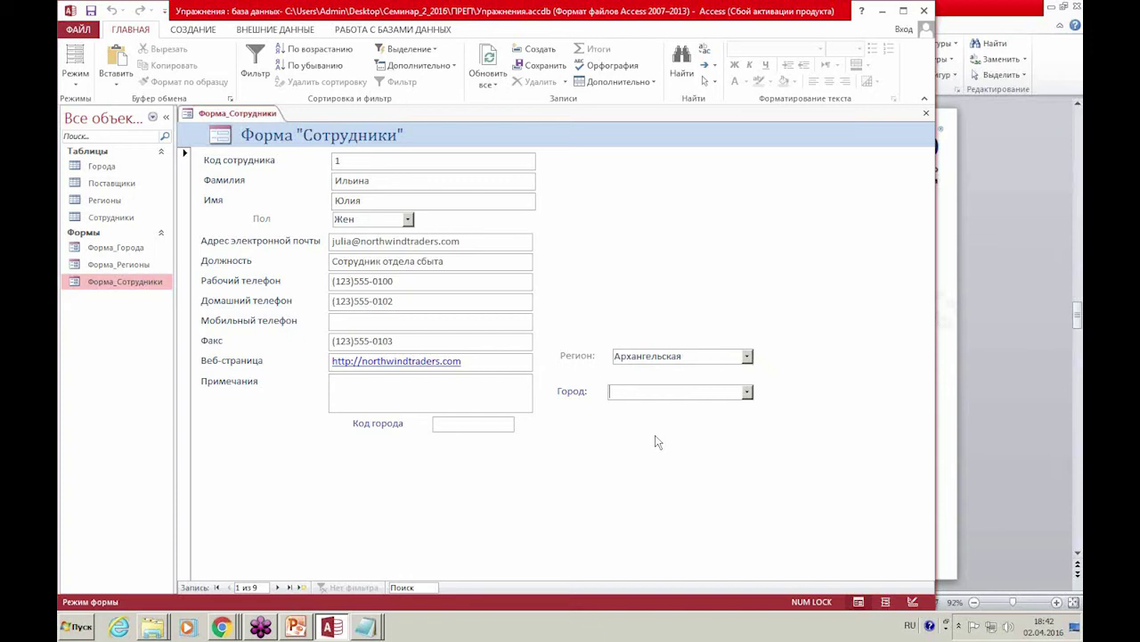
{"action": "left_click", "coordinate": [748, 393]}
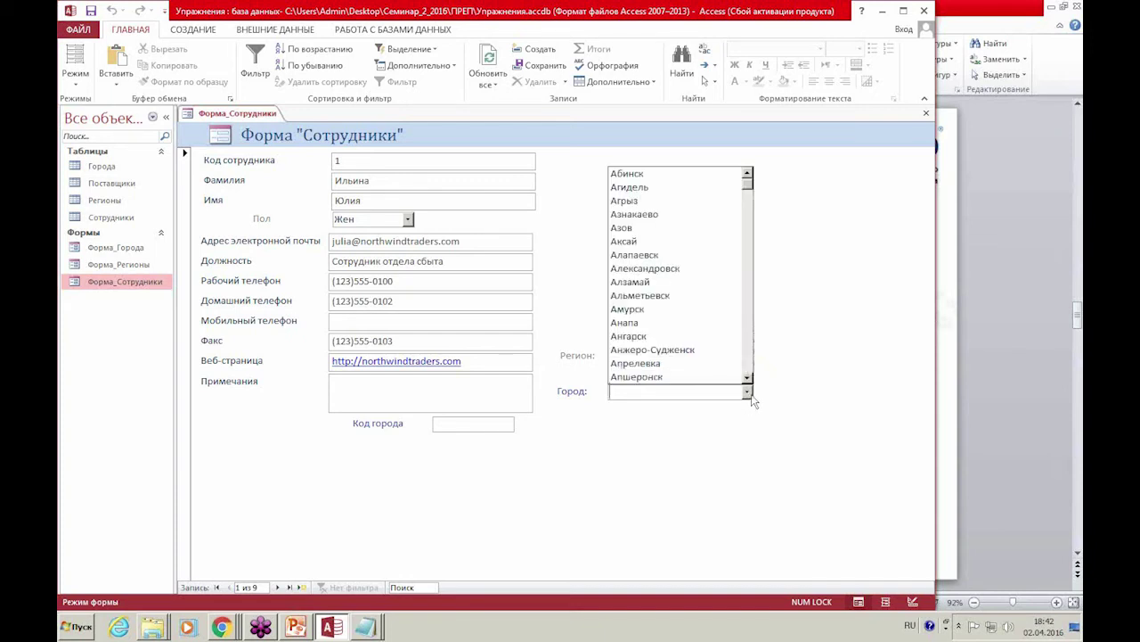
{"action": "left_click", "coordinate": [750, 396]}
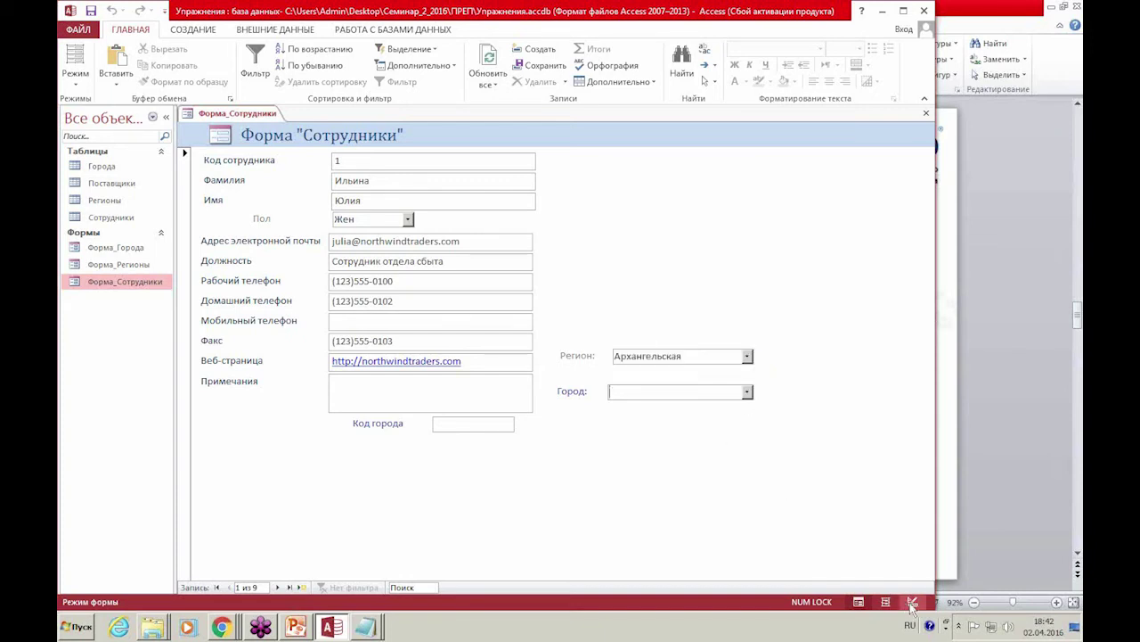
Return the form to Design view and place a copy of the Регион label and combo box below the Код города controls.
{"action": "left_click", "coordinate": [912, 601]}
{"action": "left_click_drag", "start_coordinate": [677, 408], "coordinate": [441, 496]}
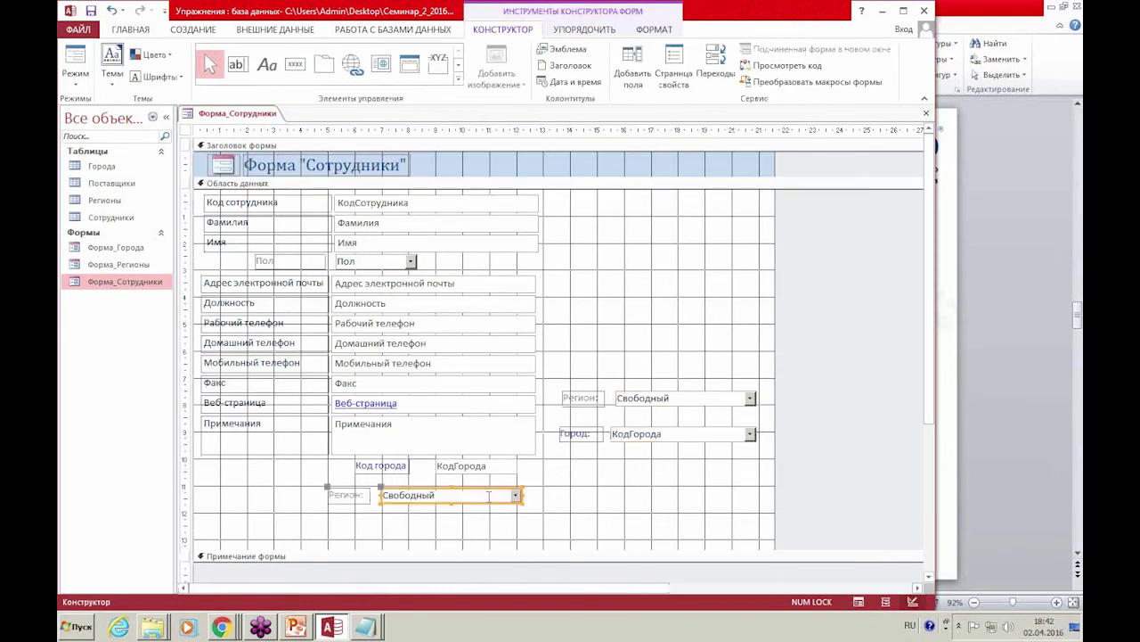
Move the Город combo box level with the Регион combo box and display Форма_Сотрудники in Form view.
{"action": "left_click_drag", "start_coordinate": [677, 434], "coordinate": [665, 489]}
{"action": "left_click", "coordinate": [858, 603]}
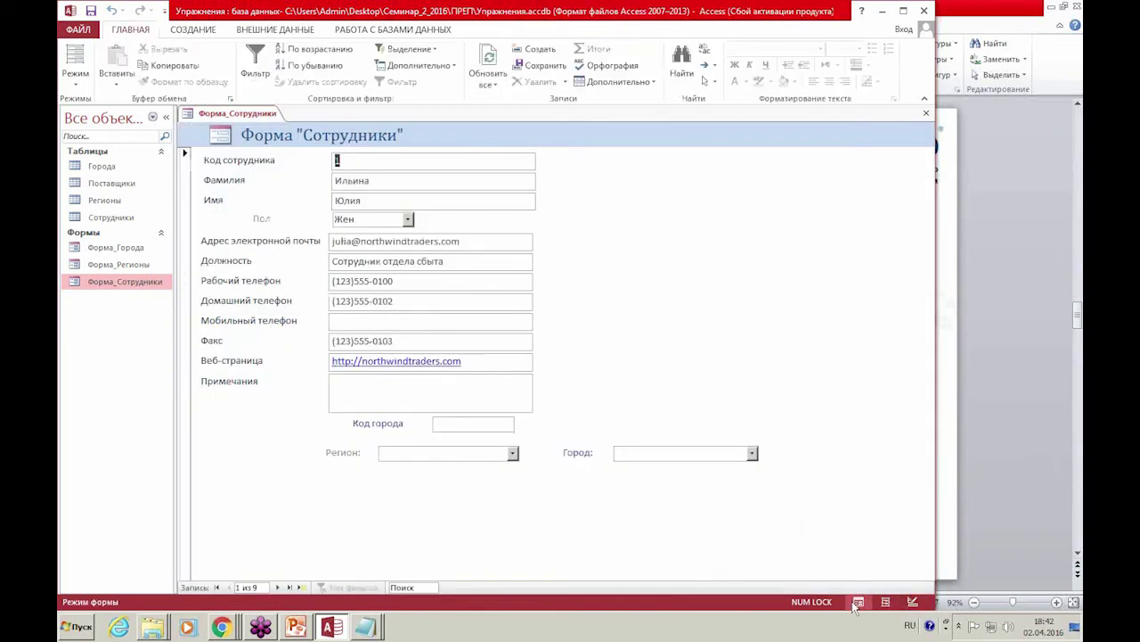
Test the form's lists by choosing the Московская region and checking which cities the Город list offers.
{"action": "left_click", "coordinate": [513, 452]}
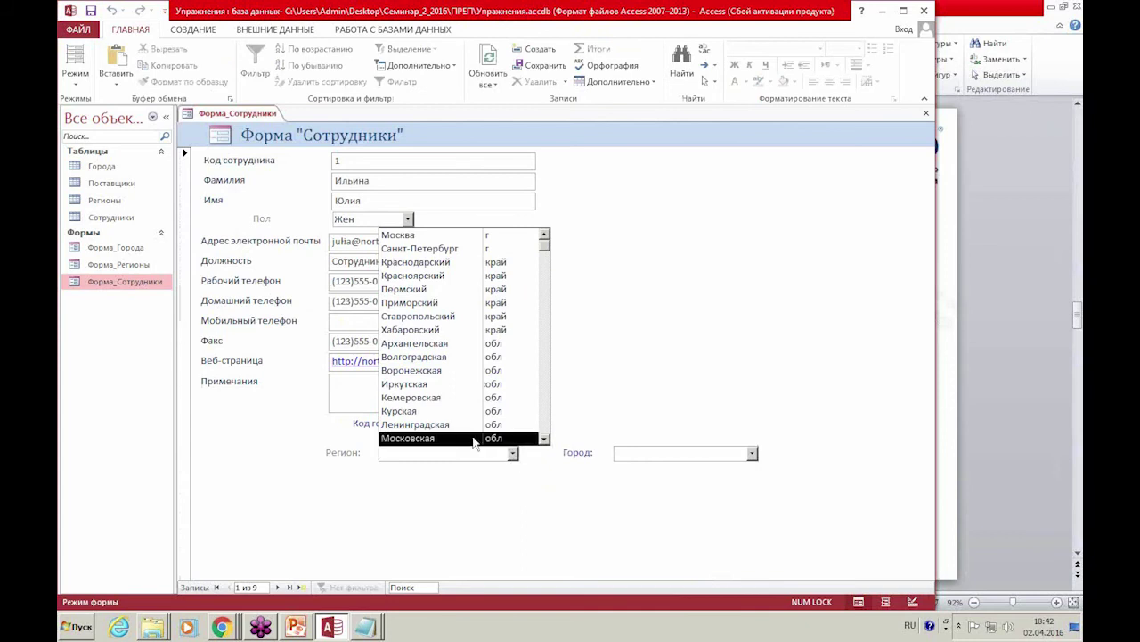
{"action": "left_click", "coordinate": [476, 437]}
{"action": "left_click", "coordinate": [751, 453]}
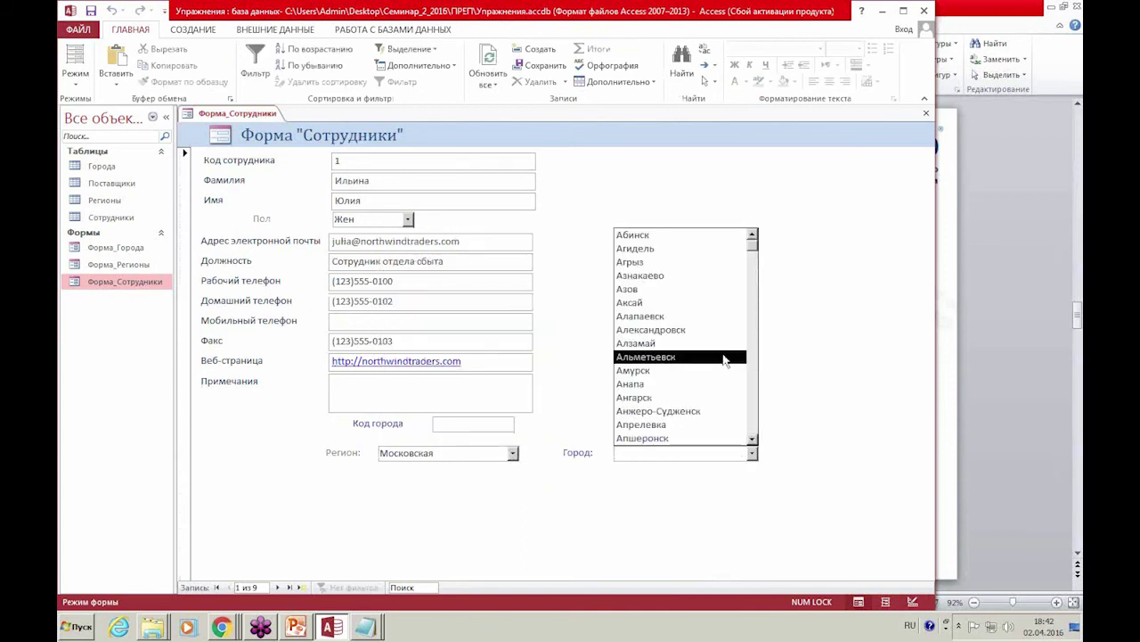
{"action": "left_click", "coordinate": [784, 352]}
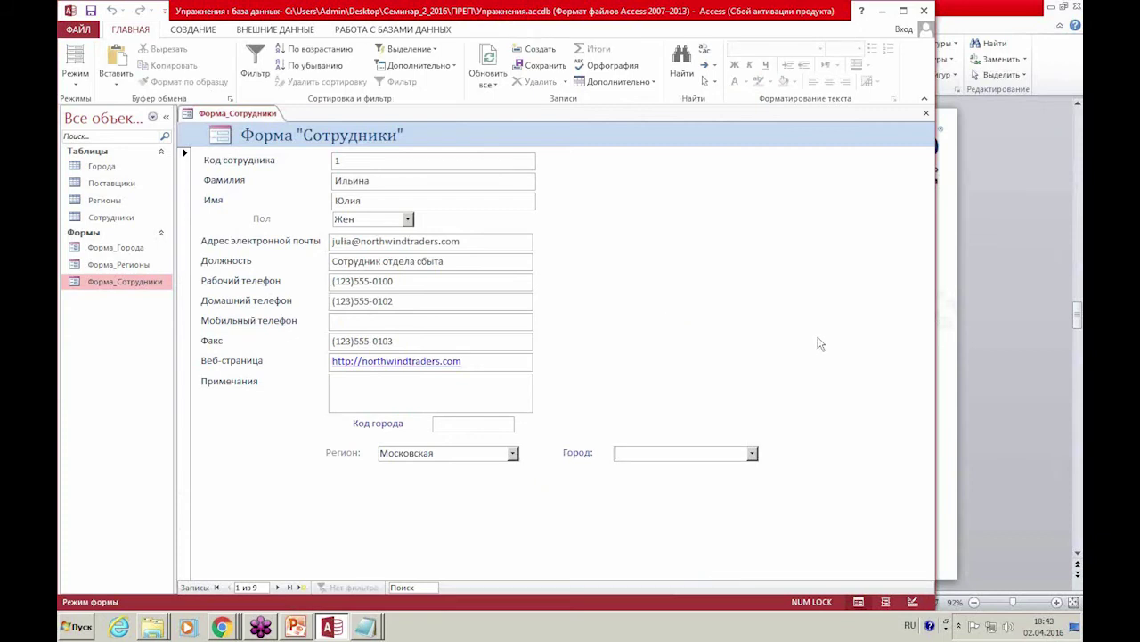
{"action": "key", "text": "alt+Tab"}
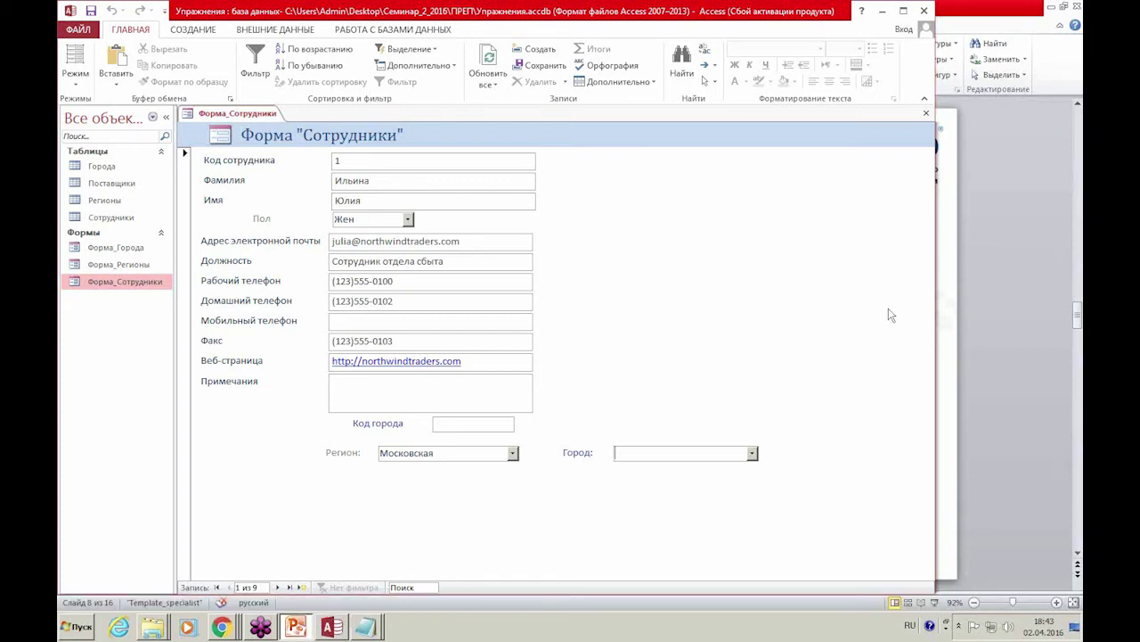
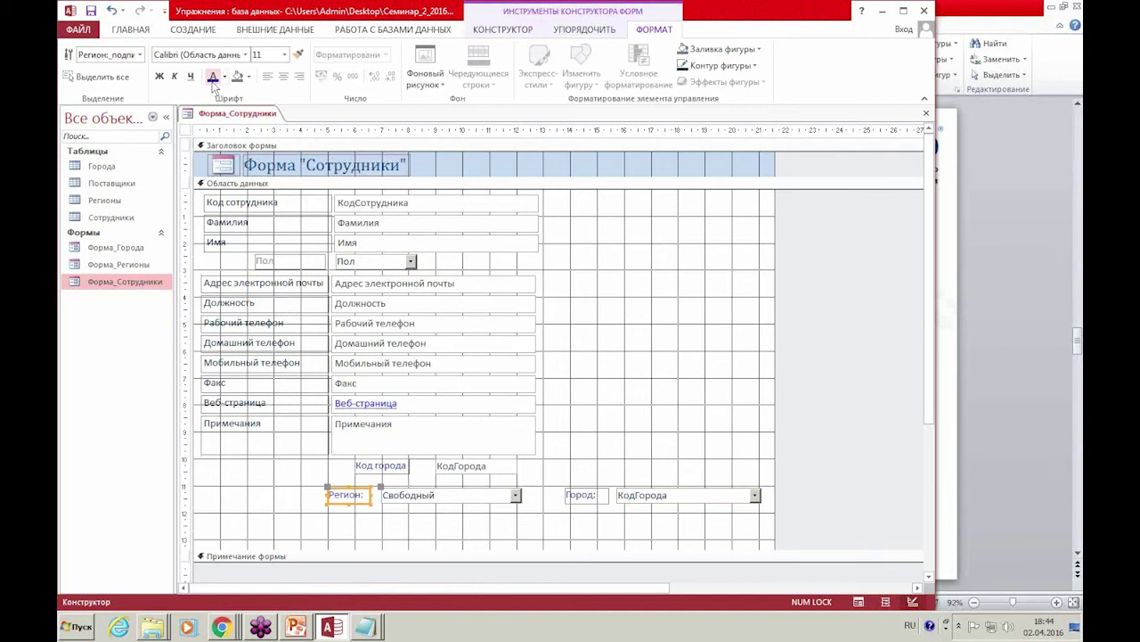
{"action": "left_click", "coordinate": [435, 525]}
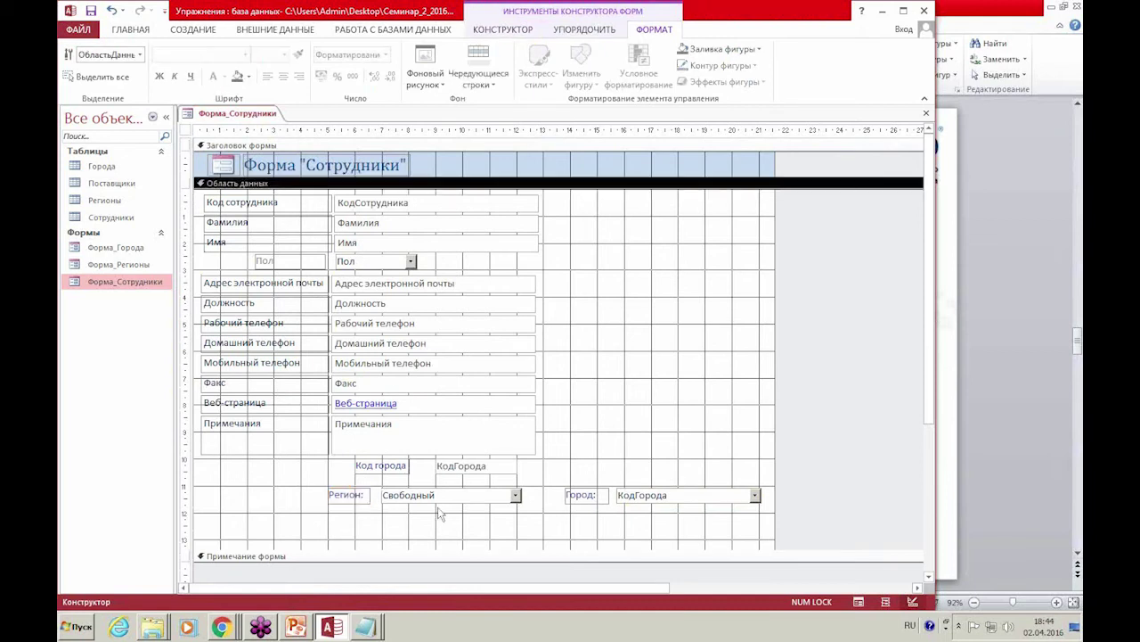
{"action": "left_click", "coordinate": [365, 503]}
{"action": "left_click", "coordinate": [579, 500]}
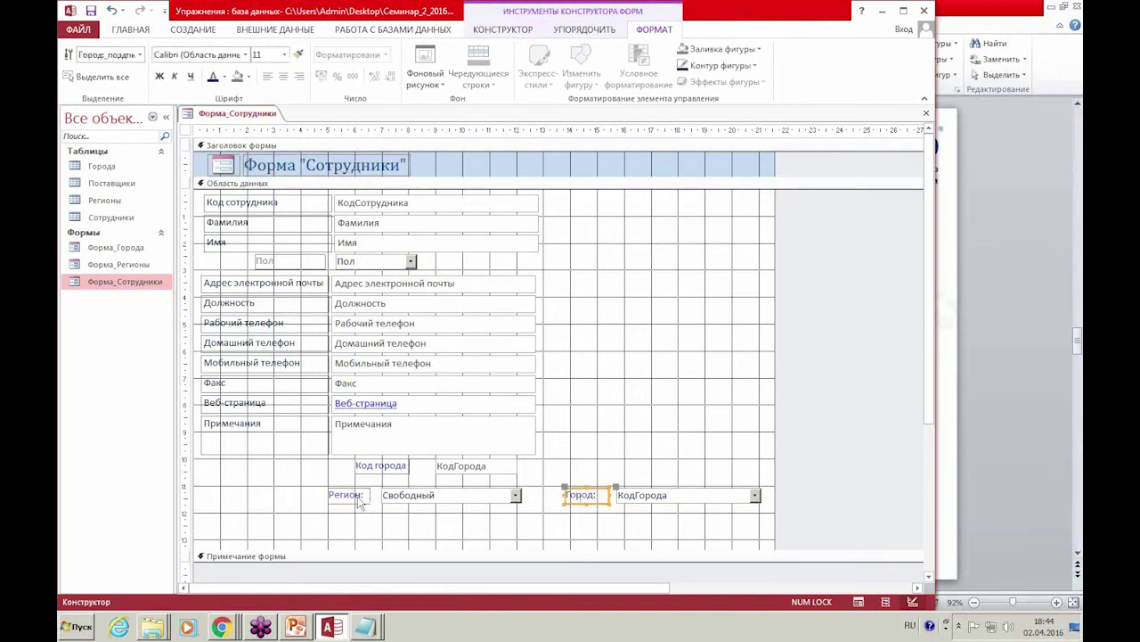
{"action": "left_click", "coordinate": [443, 501]}
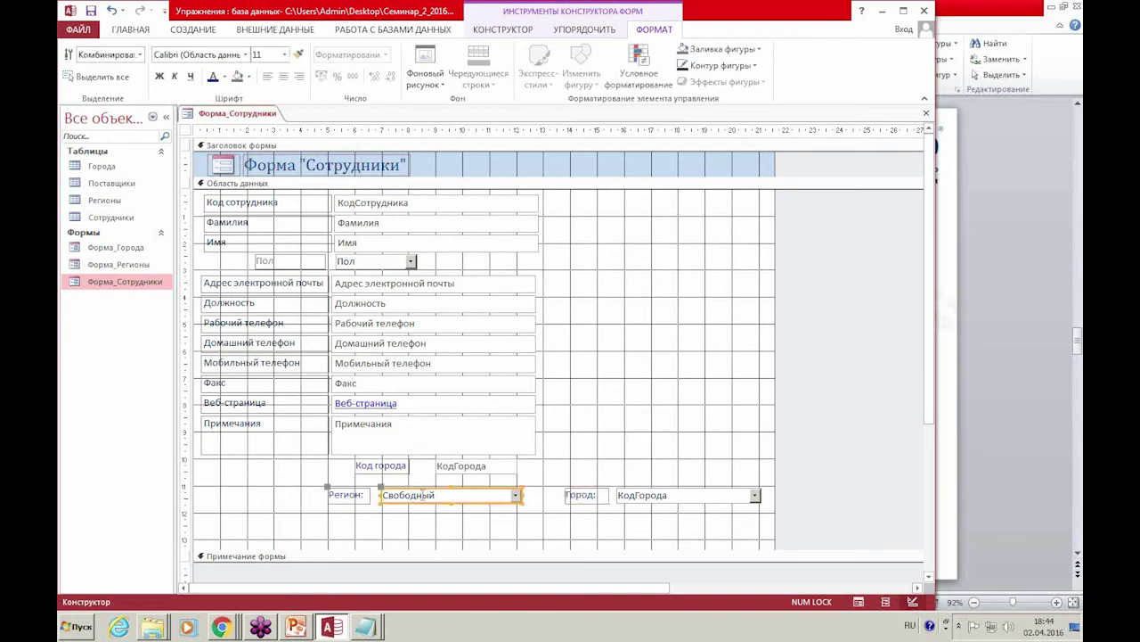
{"action": "scroll", "coordinate": [540, 503], "scroll_direction": "down", "scroll_amount": 3}
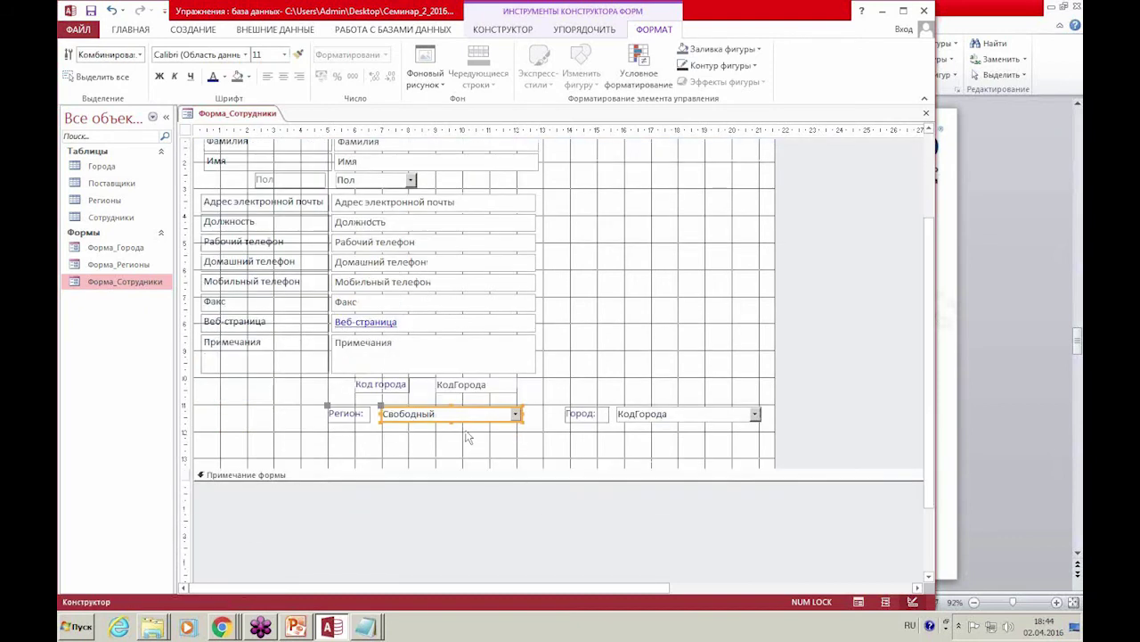
{"action": "left_click", "coordinate": [653, 417]}
Show the Other properties of the Регион combo box and collapse the navigation pane.
{"action": "left_click", "coordinate": [481, 415]}
{"action": "right_click", "coordinate": [482, 416]}
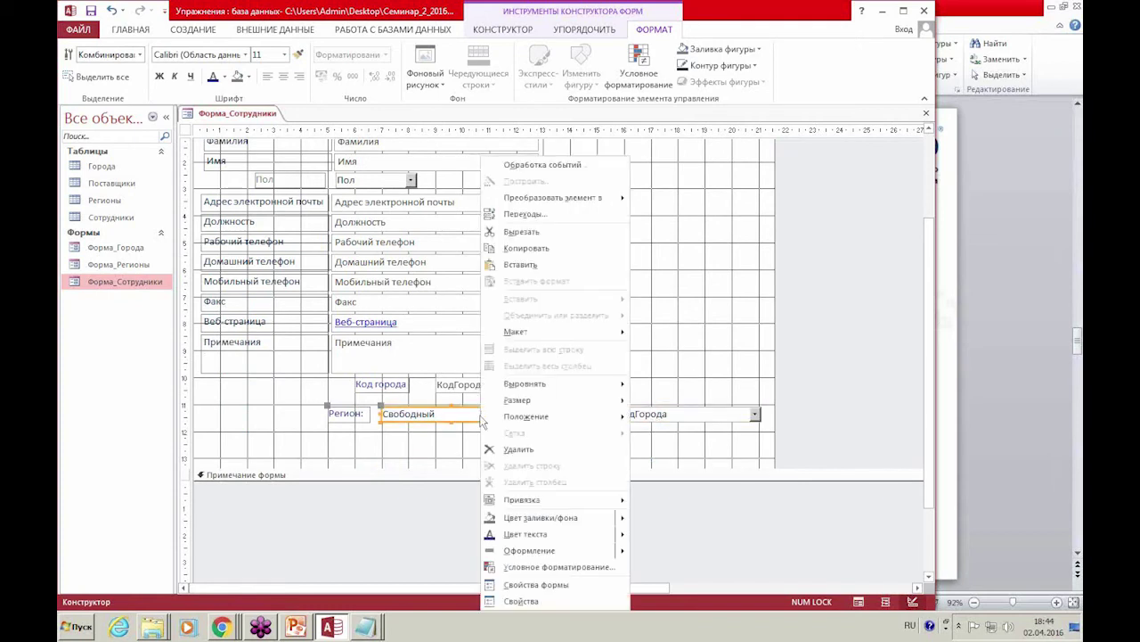
{"action": "left_click", "coordinate": [542, 594]}
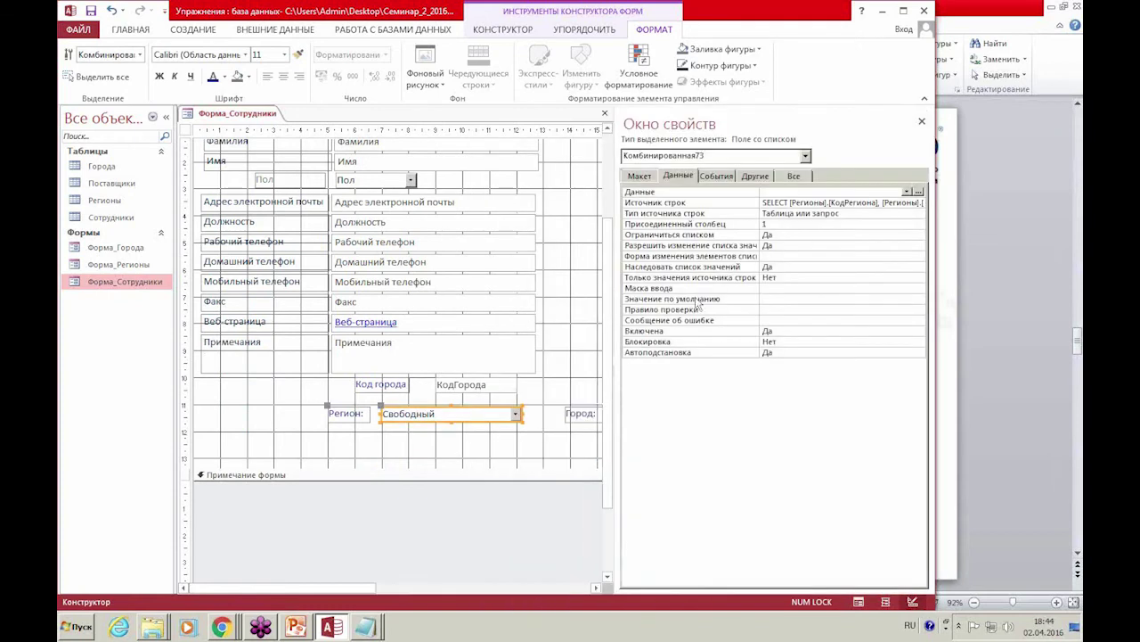
{"action": "left_click", "coordinate": [165, 117]}
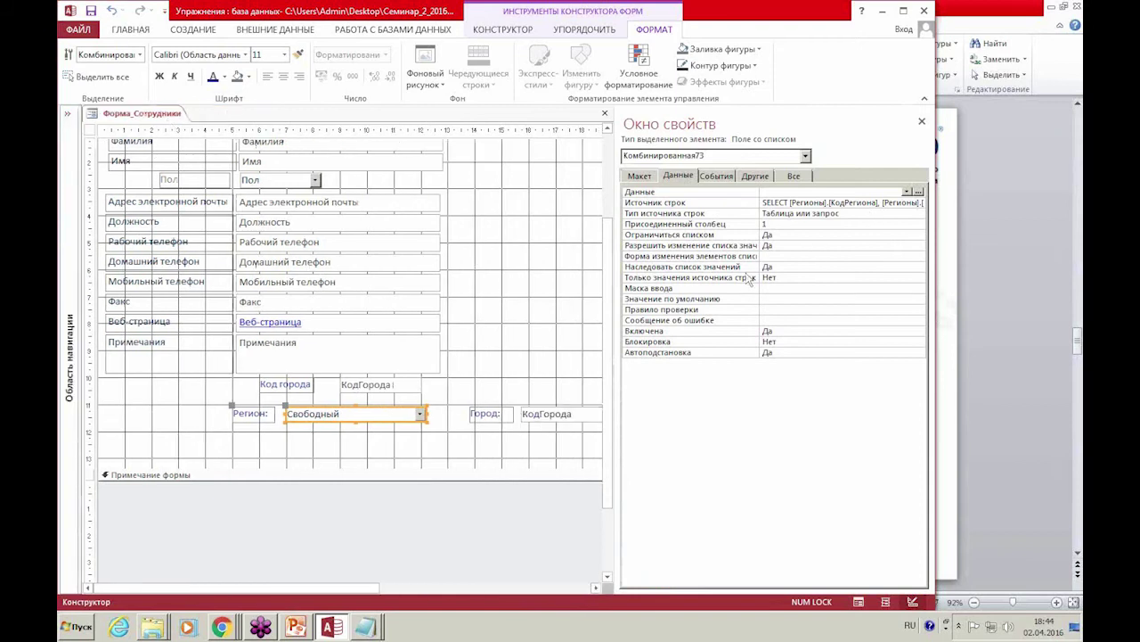
{"action": "left_click", "coordinate": [756, 178]}
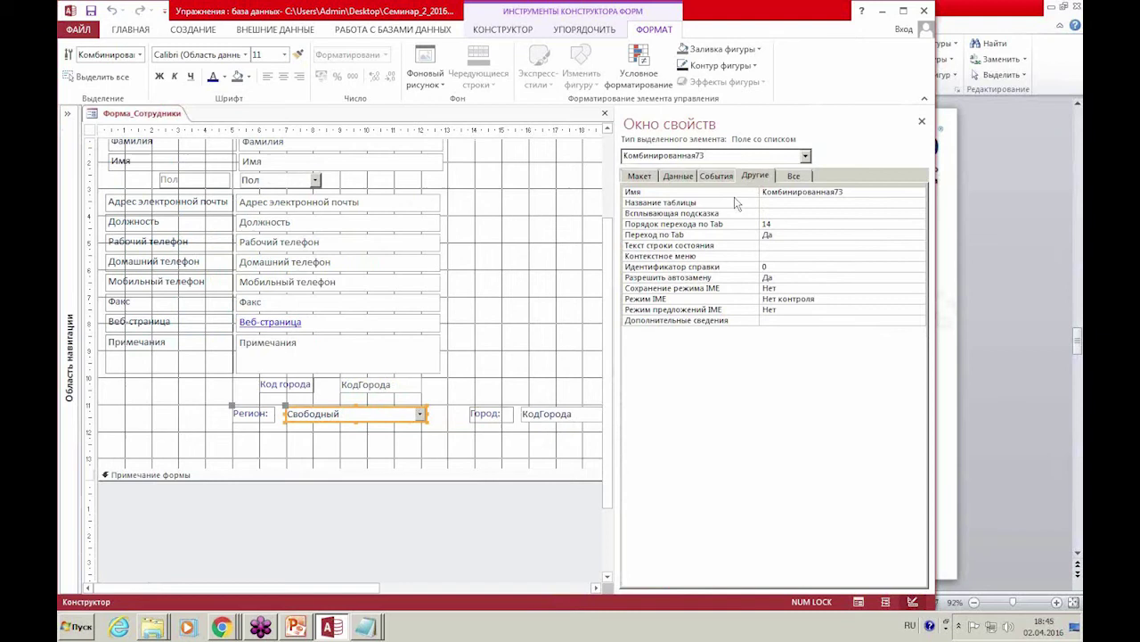
Rename the Регион combo box as СписокРегионов.
{"action": "left_click", "coordinate": [848, 191]}
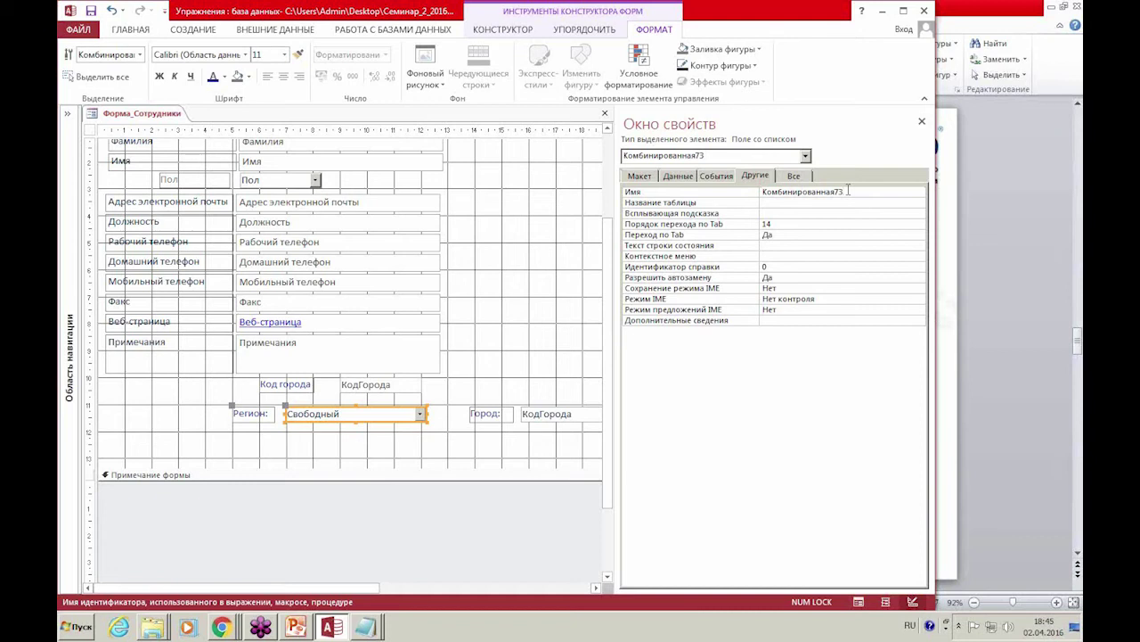
{"action": "key", "text": "BackSpace"}
{"action": "key", "text": "BackSpace"}
{"action": "key", "text": "BackSpace"}
{"action": "key", "text": "BackSpace"}
{"action": "key", "text": "BackSpace"}
{"action": "key", "text": "BackSpace"}
{"action": "key", "text": "BackSpace"}
{"action": "key", "text": "BackSpace"}
{"action": "key", "text": "BackSpace"}
{"action": "key", "text": "BackSpace"}
{"action": "key", "text": "BackSpace"}
{"action": "key", "text": "BackSpace"}
{"action": "key", "text": "BackSpace"}
{"action": "key", "text": "BackSpace"}
{"action": "key", "text": "BackSpace"}
{"action": "key", "text": "BackSpace"}
{"action": "type", "text": "СписокРегионо"}
{"action": "key", "text": "Return"}
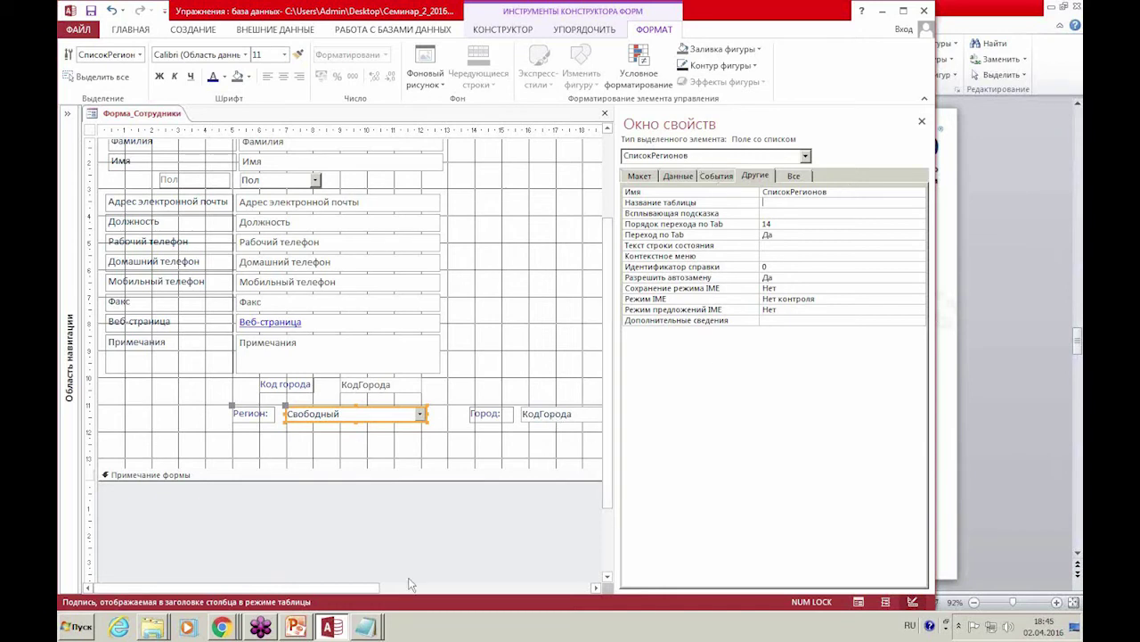
Rename the Город combo box as СписокГородов.
{"action": "left_click_drag", "start_coordinate": [375, 590], "coordinate": [487, 598]}
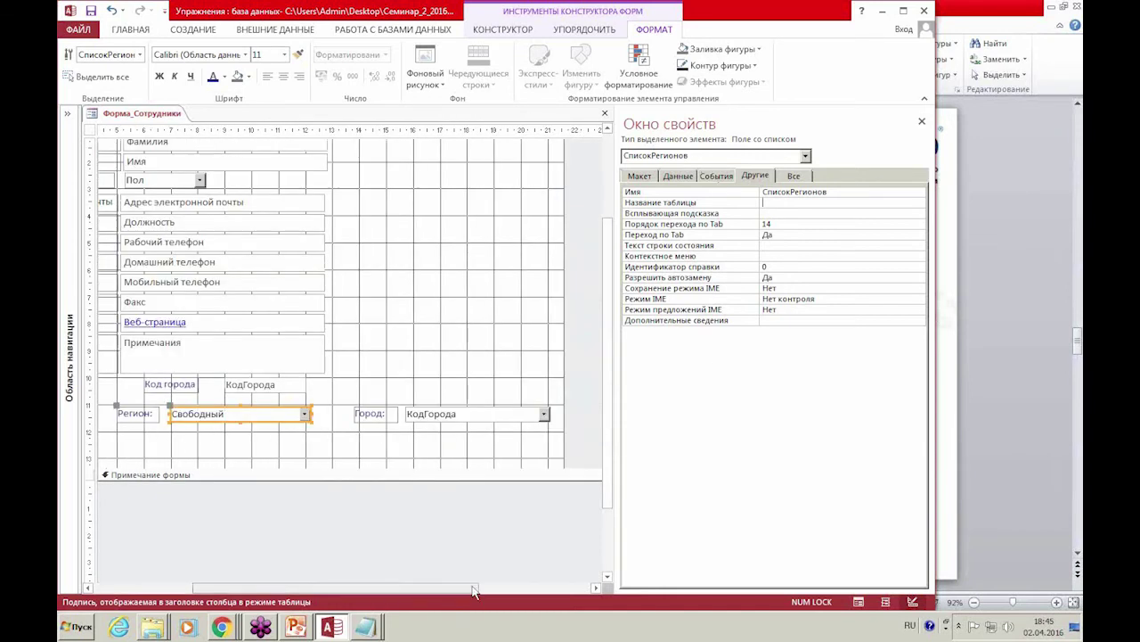
{"action": "left_click", "coordinate": [457, 414]}
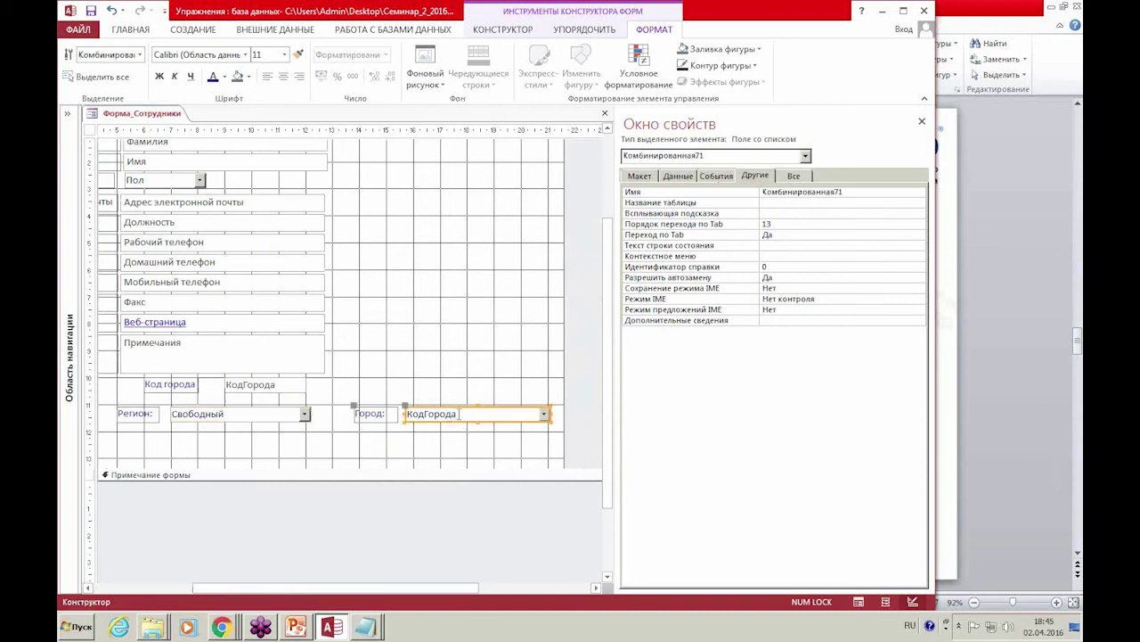
{"action": "left_click", "coordinate": [841, 192]}
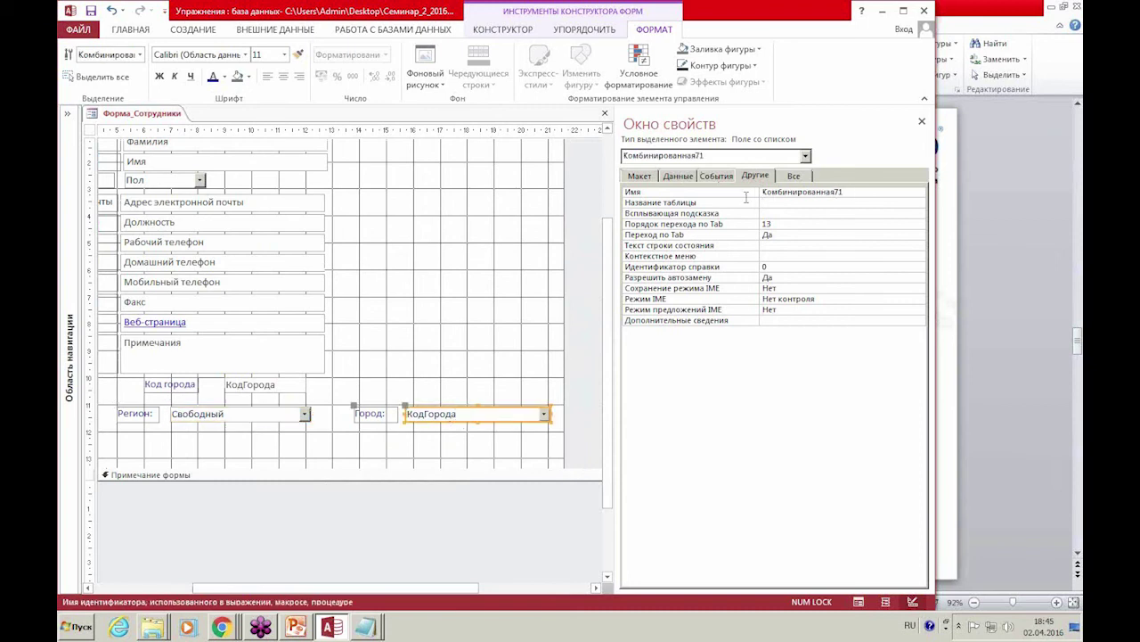
{"action": "key", "text": "BackSpace"}
{"action": "key", "text": "BackSpace"}
{"action": "key", "text": "BackSpace"}
{"action": "key", "text": "BackSpace"}
{"action": "key", "text": "BackSpace"}
{"action": "key", "text": "BackSpace"}
{"action": "key", "text": "BackSpace"}
{"action": "key", "text": "BackSpace"}
{"action": "key", "text": "BackSpace"}
{"action": "key", "text": "BackSpace"}
{"action": "key", "text": "BackSpace"}
{"action": "key", "text": "BackSpace"}
{"action": "key", "text": "BackSpace"}
{"action": "key", "text": "BackSpace"}
{"action": "key", "text": "BackSpace"}
{"action": "key", "text": "BackSpace"}
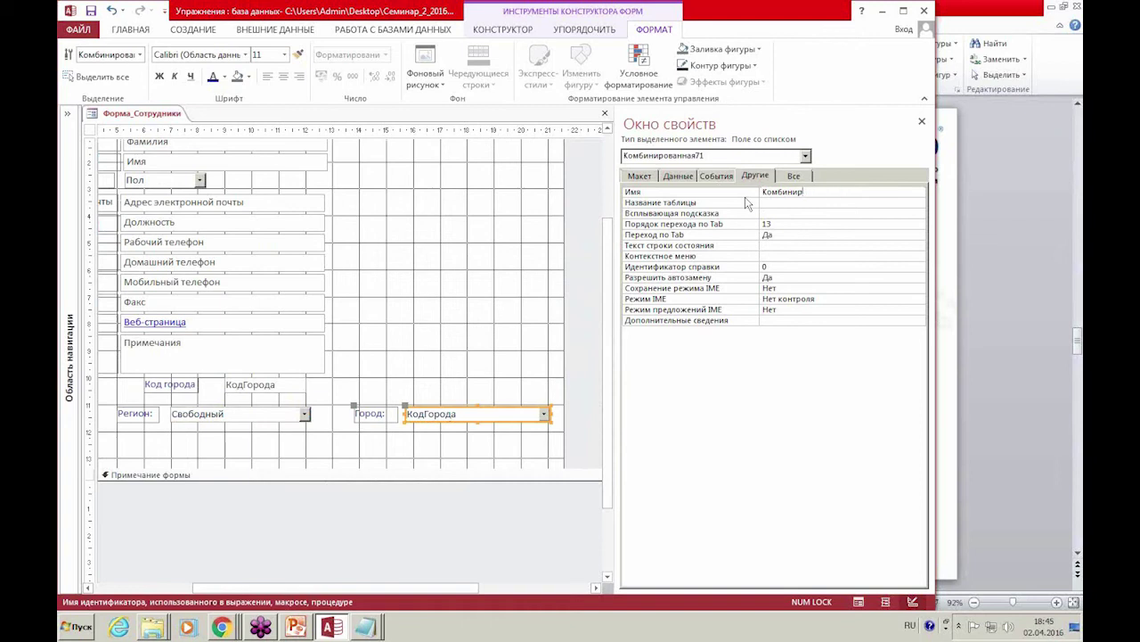
{"action": "type", "text": "СписокГородов"}
{"action": "key", "text": "Return"}
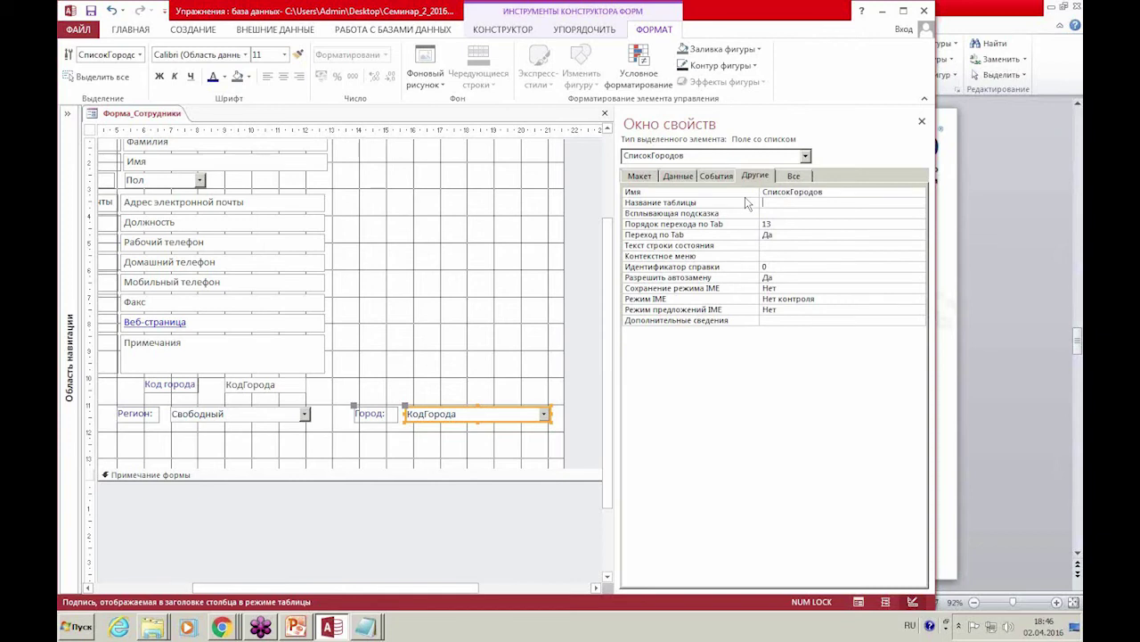
Copy the Регион combo box's name, СписокРегионов, into the untitled Notepad note below the Ленинградская line.
{"action": "left_click", "coordinate": [227, 416]}
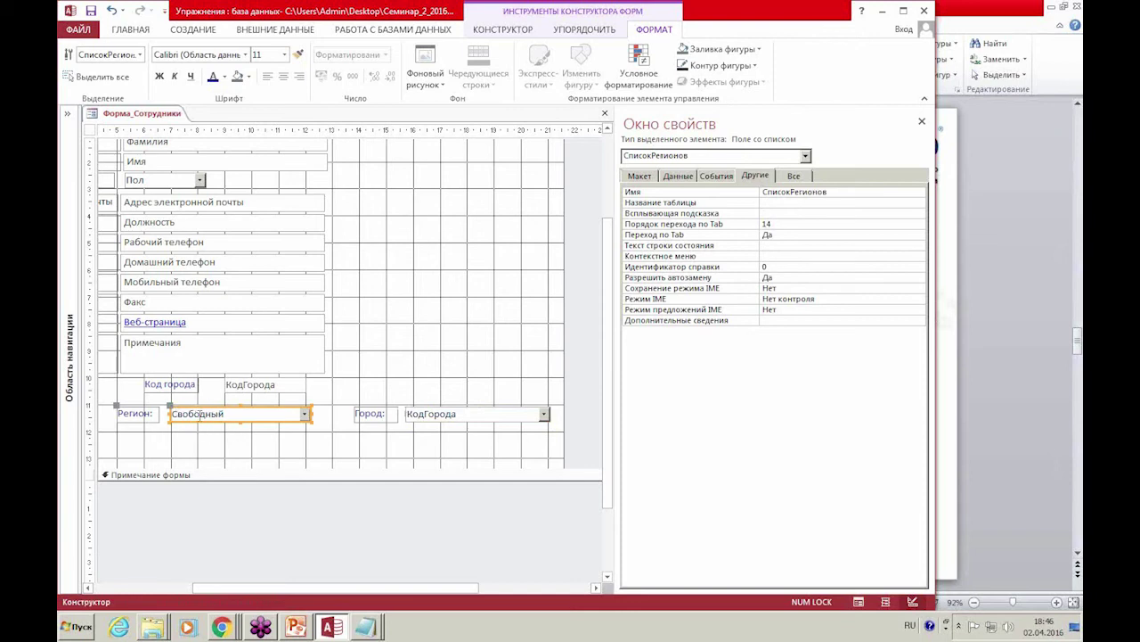
{"action": "left_click", "coordinate": [441, 417]}
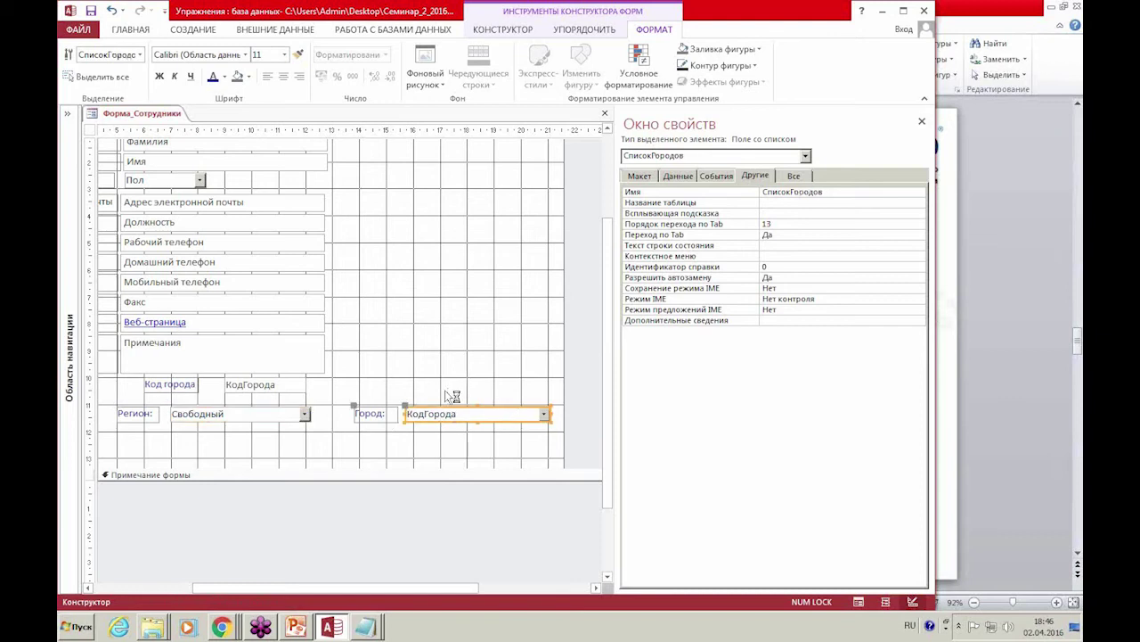
{"action": "left_click", "coordinate": [367, 626]}
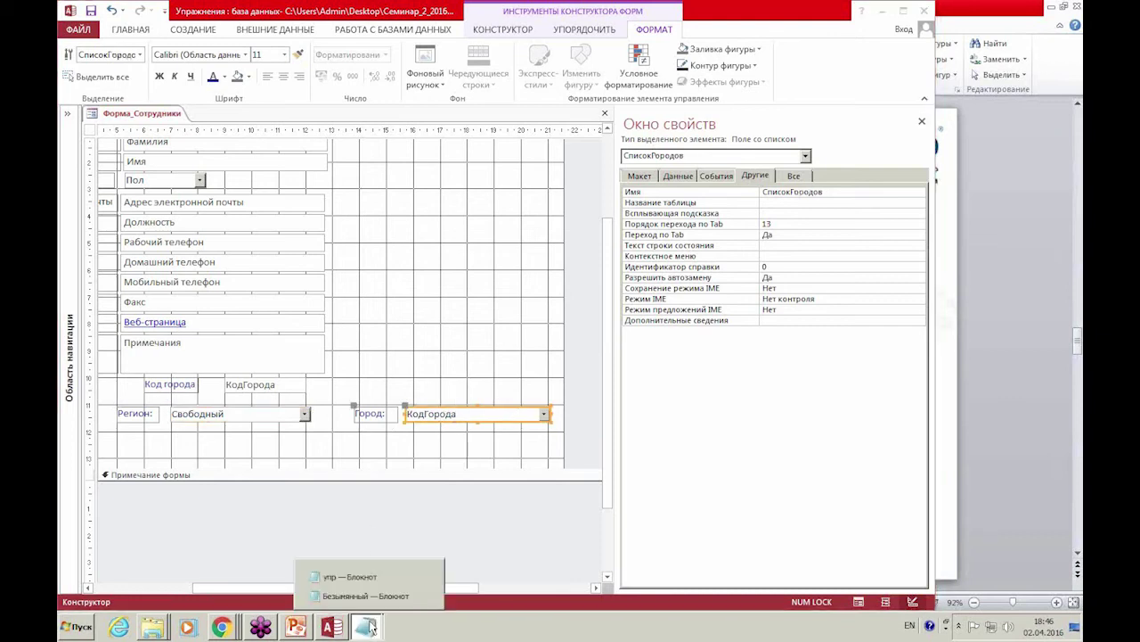
{"action": "left_click", "coordinate": [361, 596]}
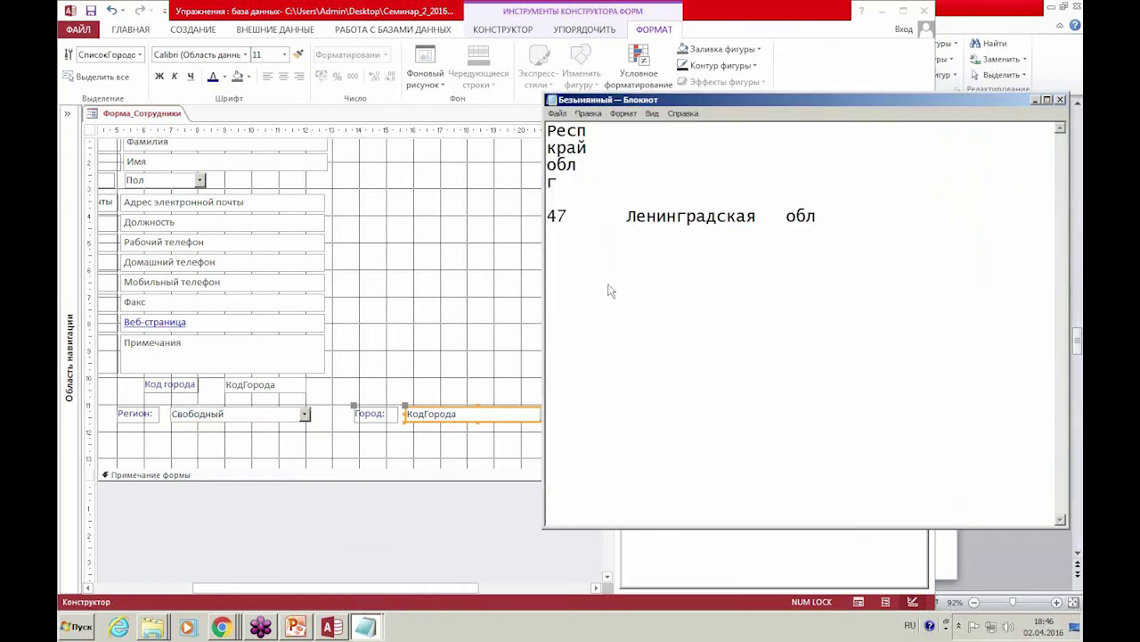
{"action": "left_click", "coordinate": [481, 371]}
{"action": "left_click", "coordinate": [252, 413]}
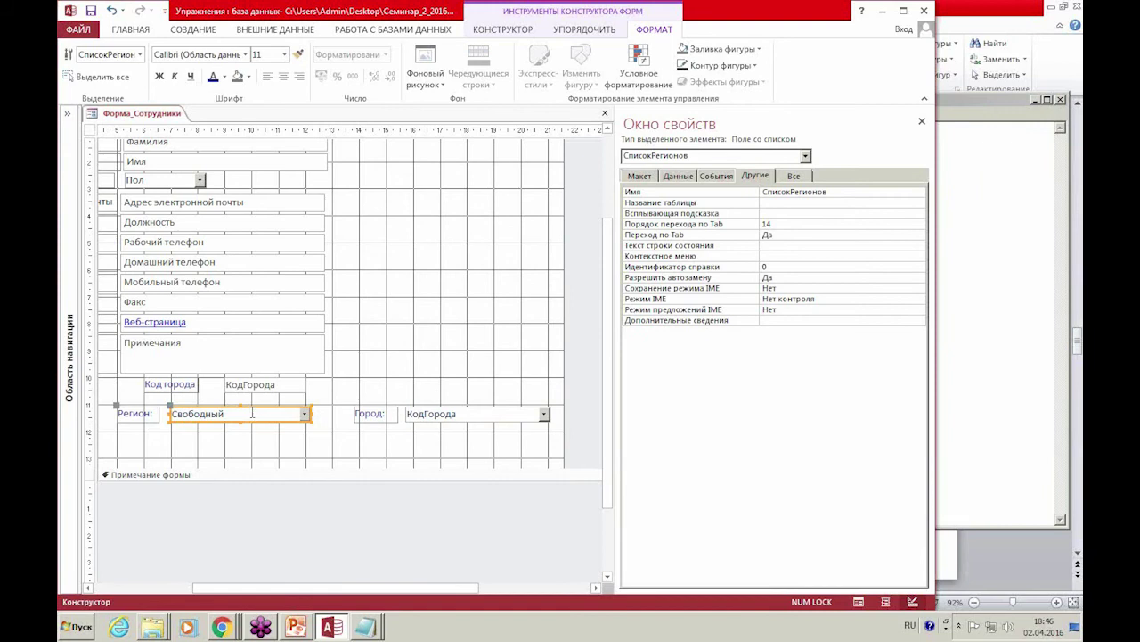
{"action": "left_click", "coordinate": [739, 193]}
{"action": "key", "text": "ctrl+c"}
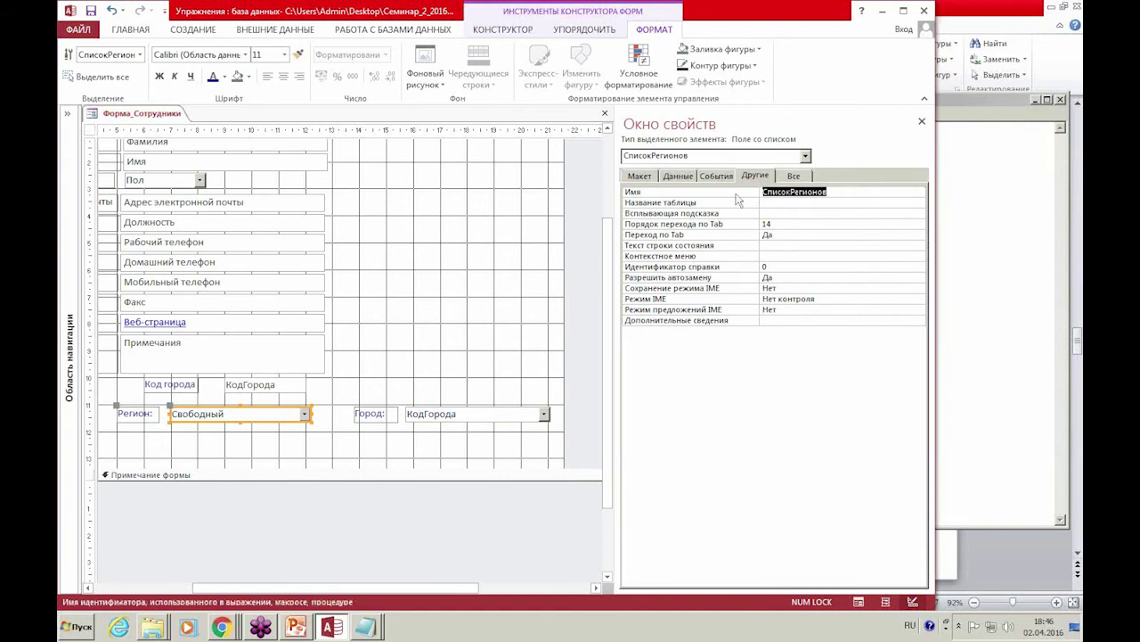
{"action": "left_click", "coordinate": [999, 182]}
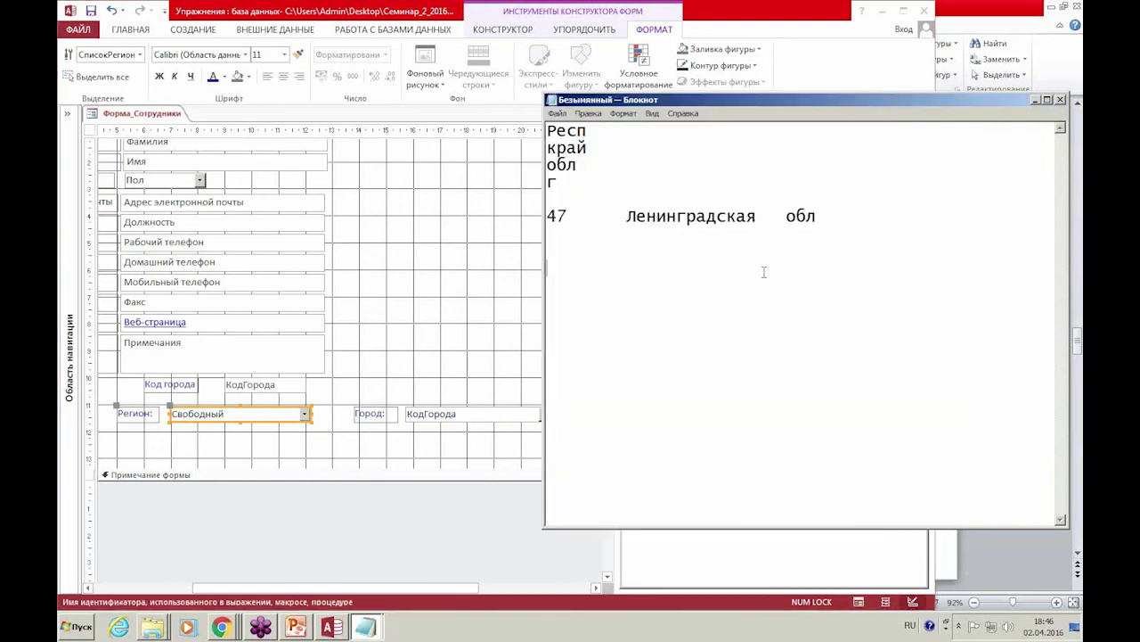
{"action": "key", "text": "ctrl+v"}
Copy the Город combo box's name, СписокГородов, into the Notepad note below СписокРегионов.
{"action": "left_click", "coordinate": [450, 293]}
{"action": "left_click", "coordinate": [467, 414]}
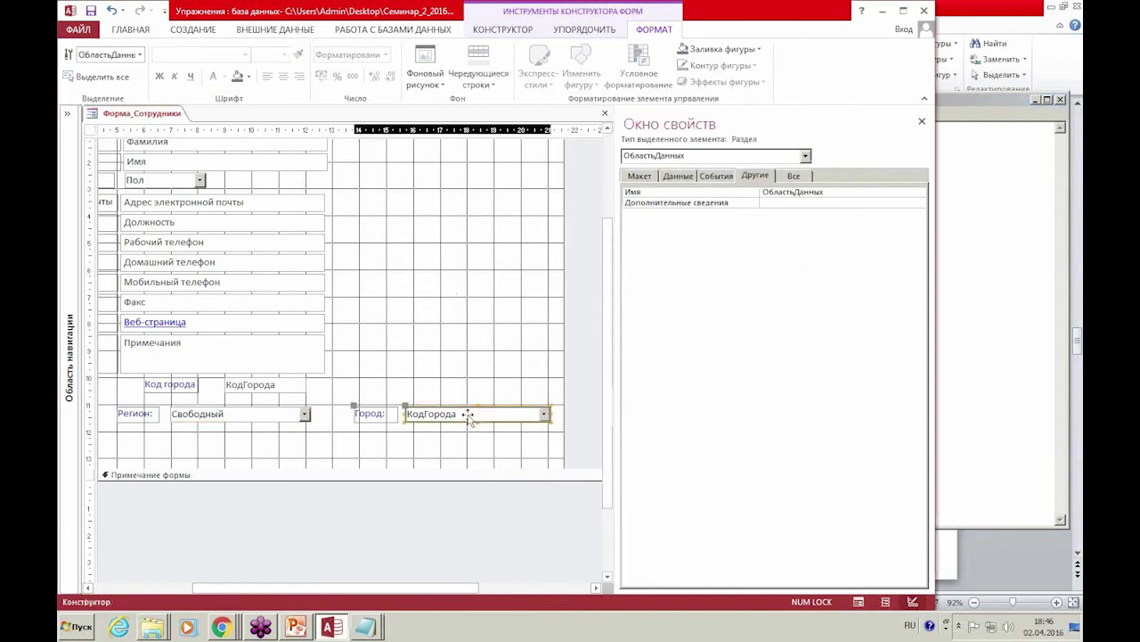
{"action": "left_click", "coordinate": [744, 194]}
{"action": "key", "text": "ctrl+c"}
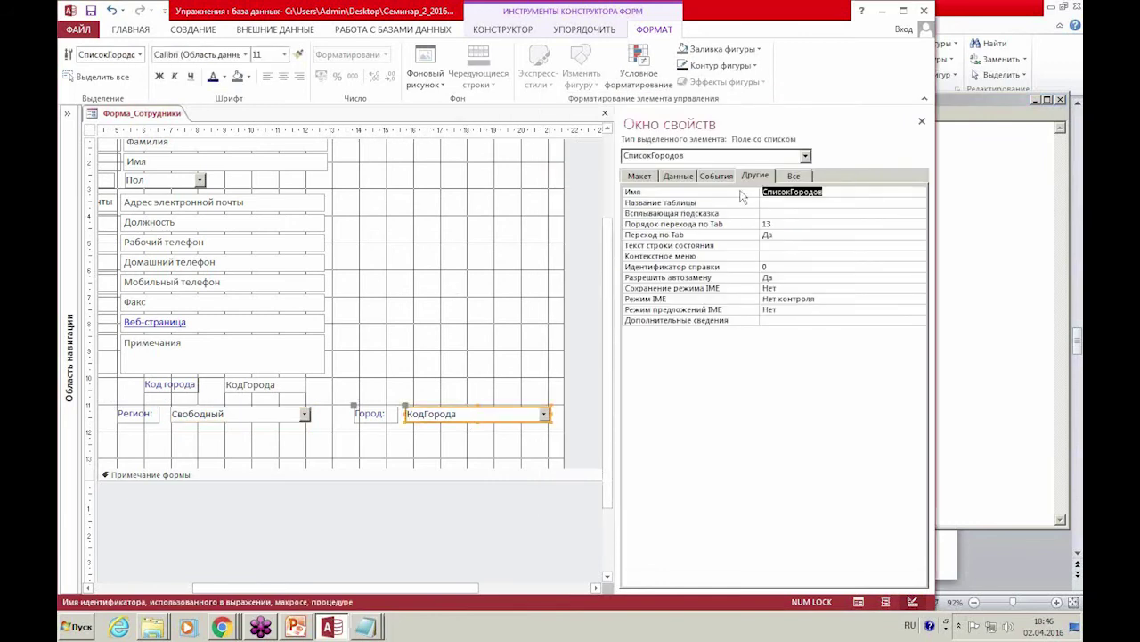
{"action": "key", "text": "alt+Tab"}
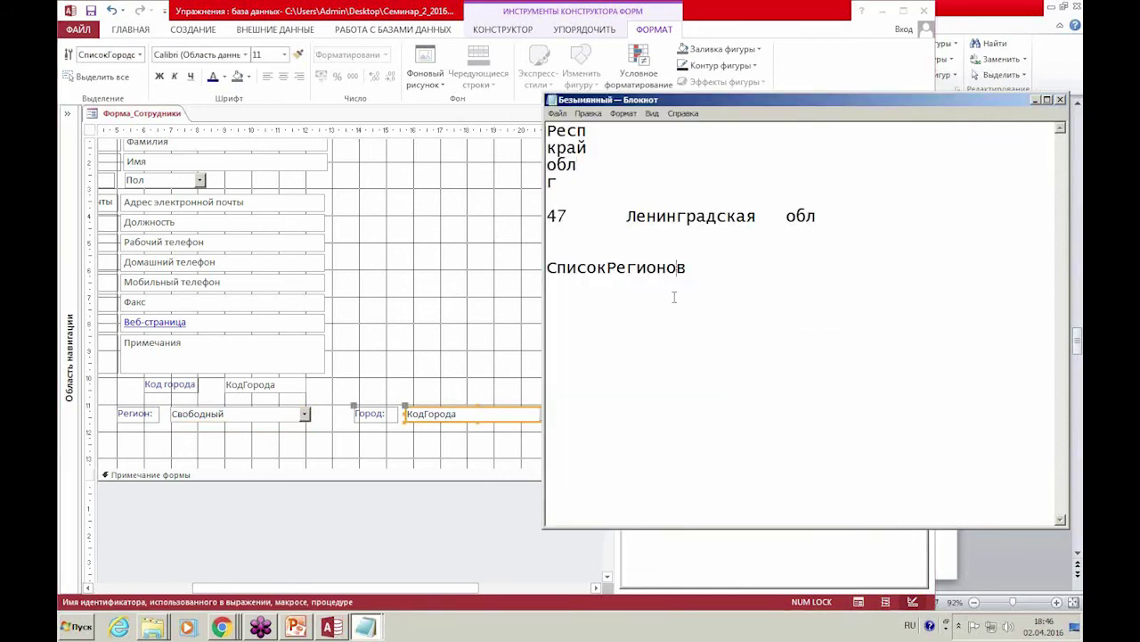
{"action": "key", "text": "ctrl+v"}
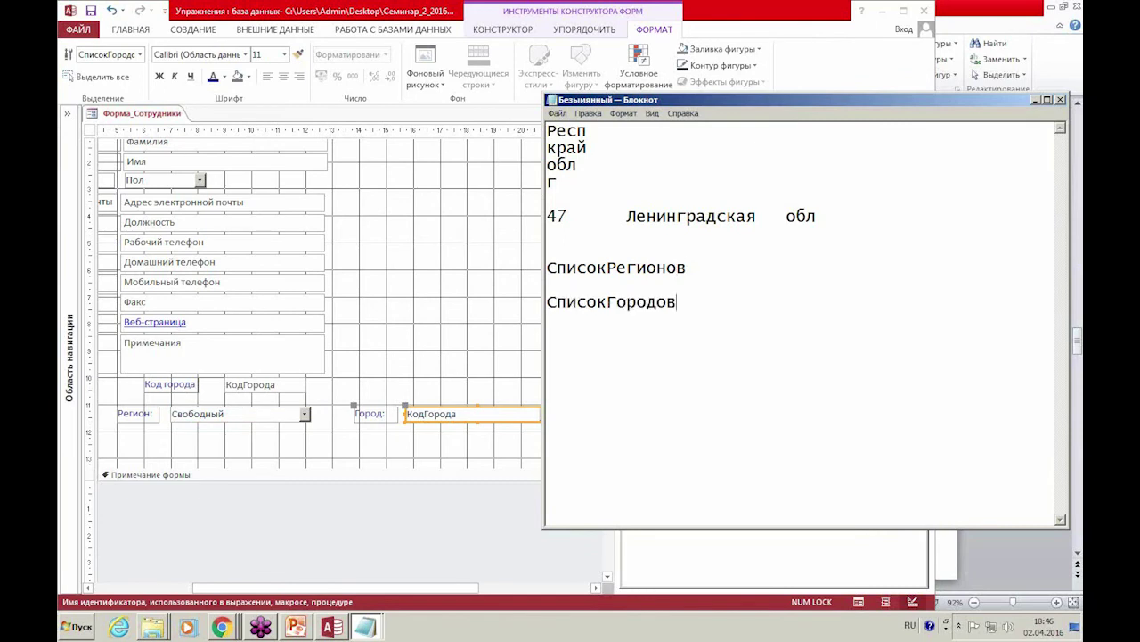
Back in Access, review the Data properties and the name of the Город combo box.
{"action": "left_click", "coordinate": [510, 346]}
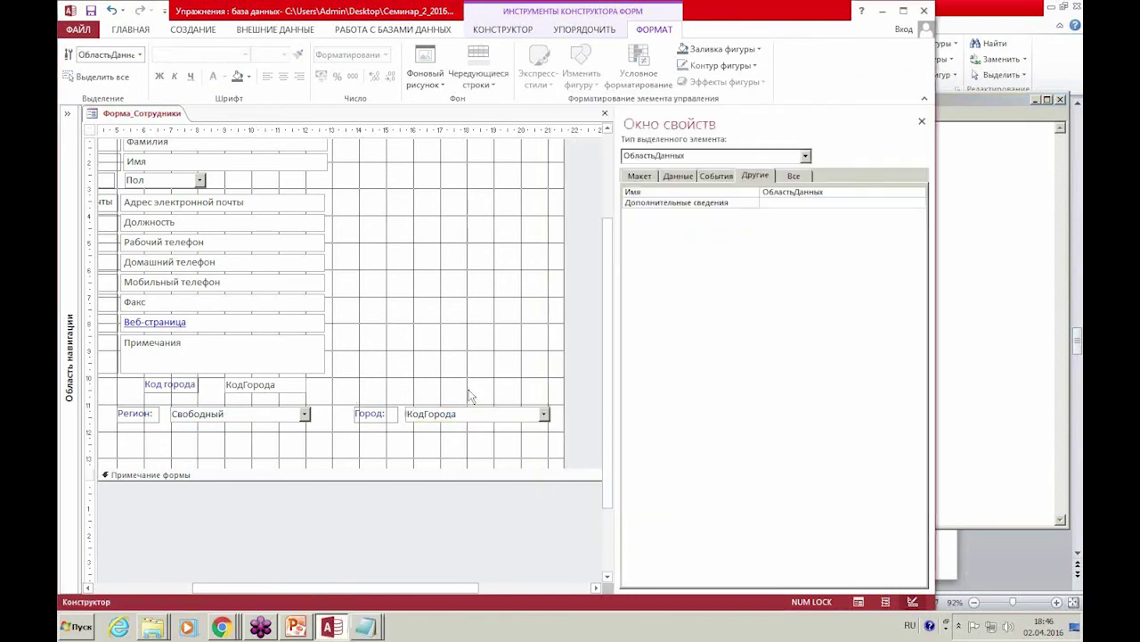
{"action": "left_click", "coordinate": [472, 415]}
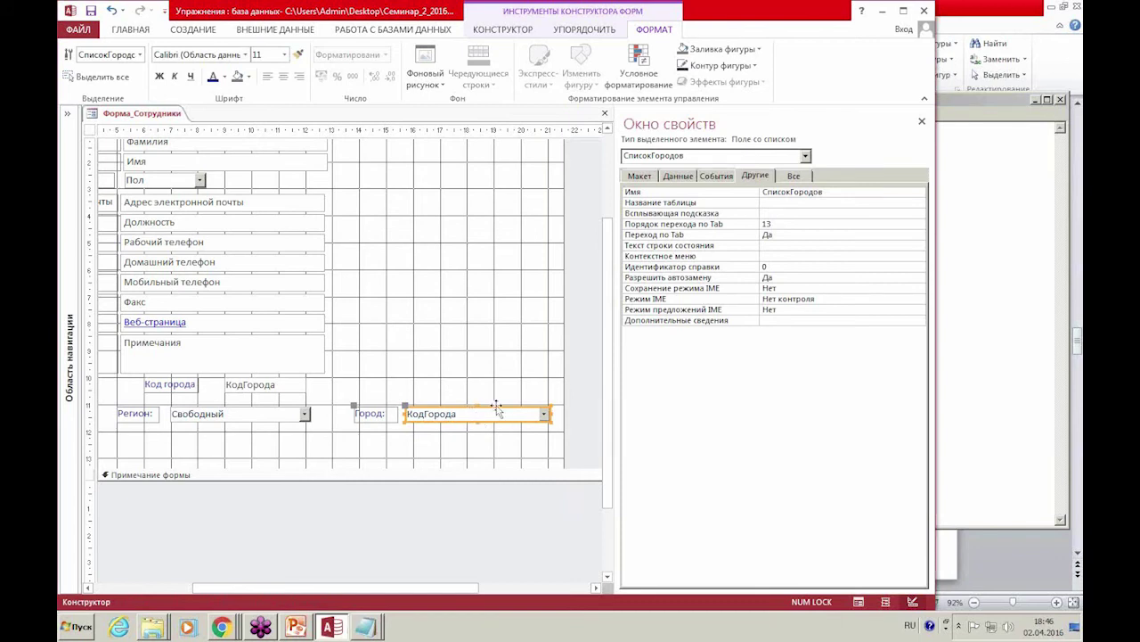
{"action": "left_click", "coordinate": [686, 177]}
{"action": "left_click", "coordinate": [825, 193]}
{"action": "left_click", "coordinate": [760, 180]}
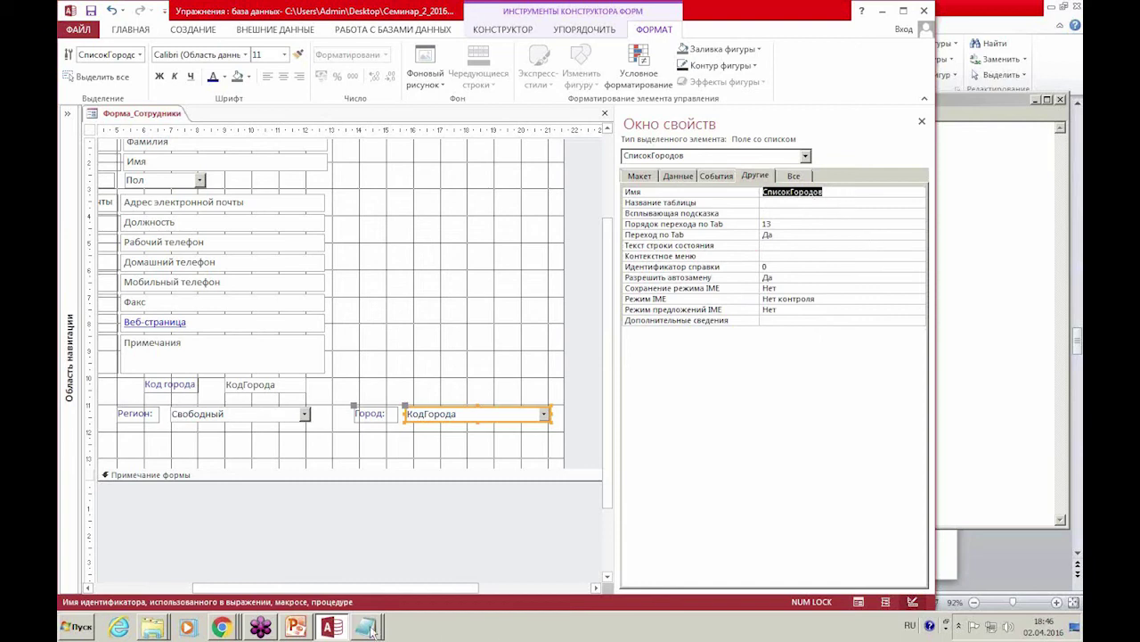
Switch to PowerPoint, highlight the slide bullet about creating an SQL query for the «Источник строк» property, and return to Access.
{"action": "left_click", "coordinate": [298, 628]}
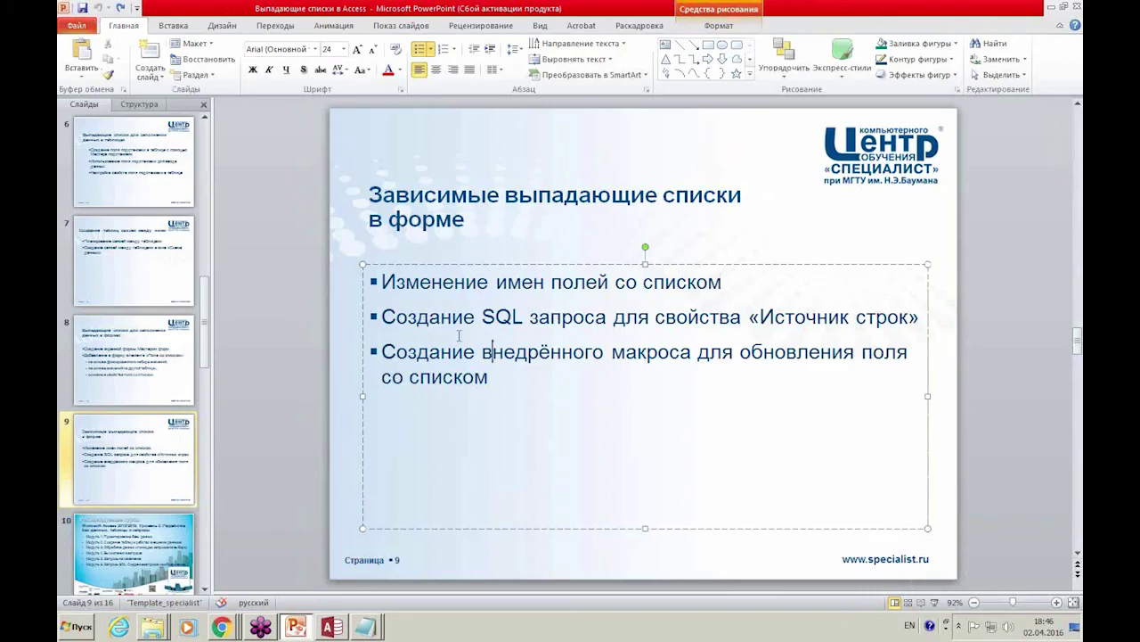
{"action": "left_click_drag", "start_coordinate": [382, 318], "coordinate": [927, 319]}
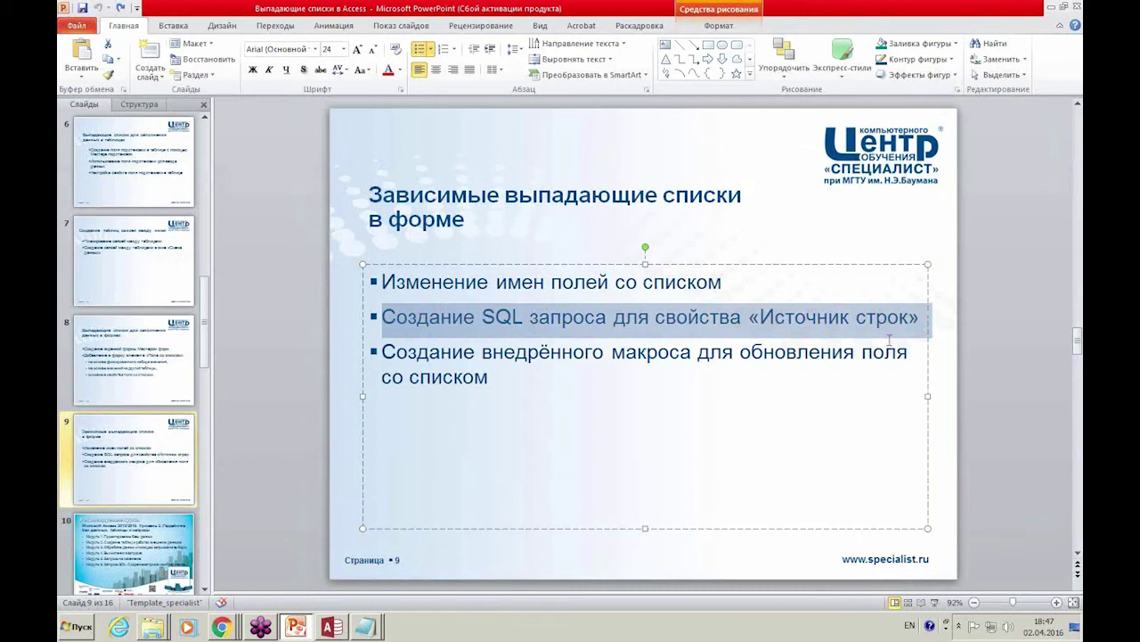
{"action": "left_click", "coordinate": [337, 626]}
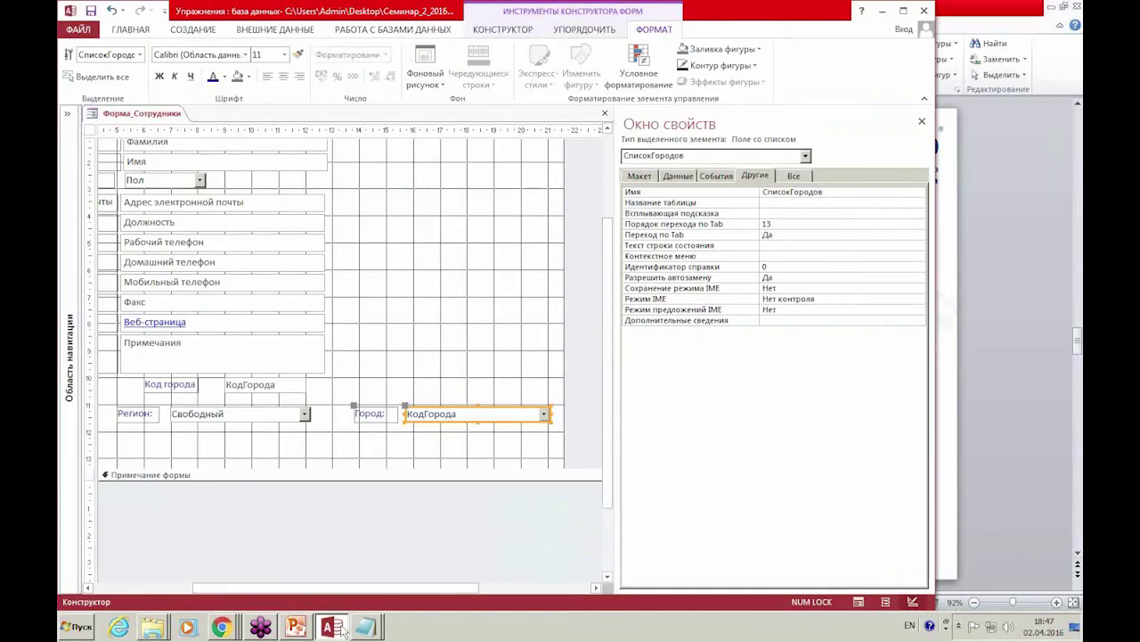
Check the names of the Город and Регион combo boxes on Форма_Сотрудники.
{"action": "left_click", "coordinate": [447, 375]}
{"action": "left_click", "coordinate": [436, 414]}
{"action": "left_click", "coordinate": [264, 410]}
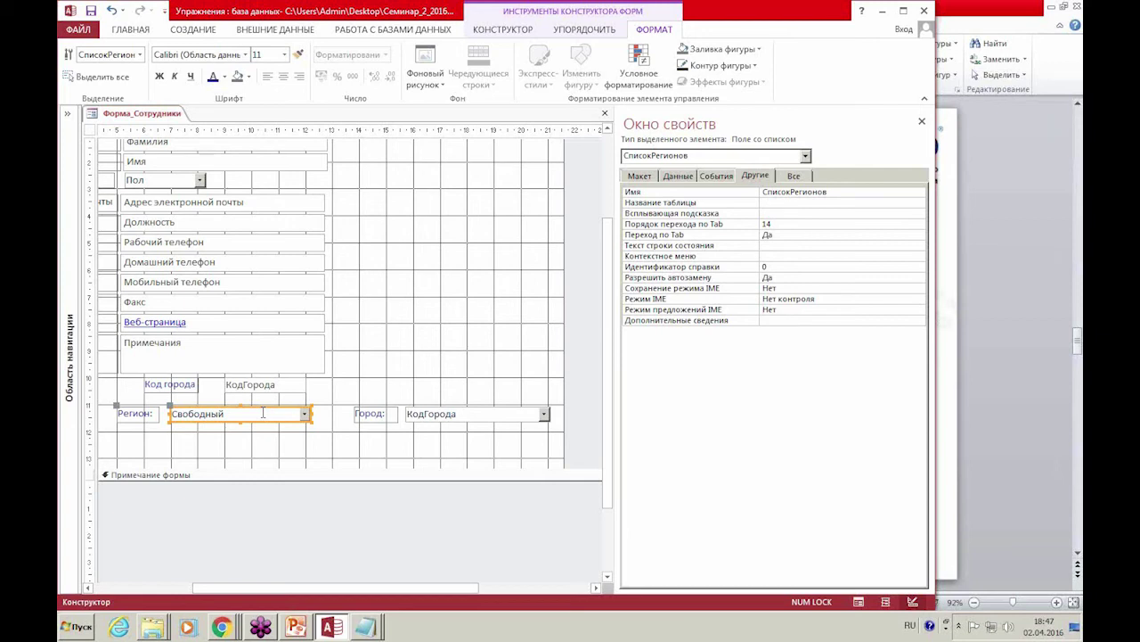
Open the query builder for the Город combo box's Источник строк property and close the property sheet there.
{"action": "left_click", "coordinate": [435, 414]}
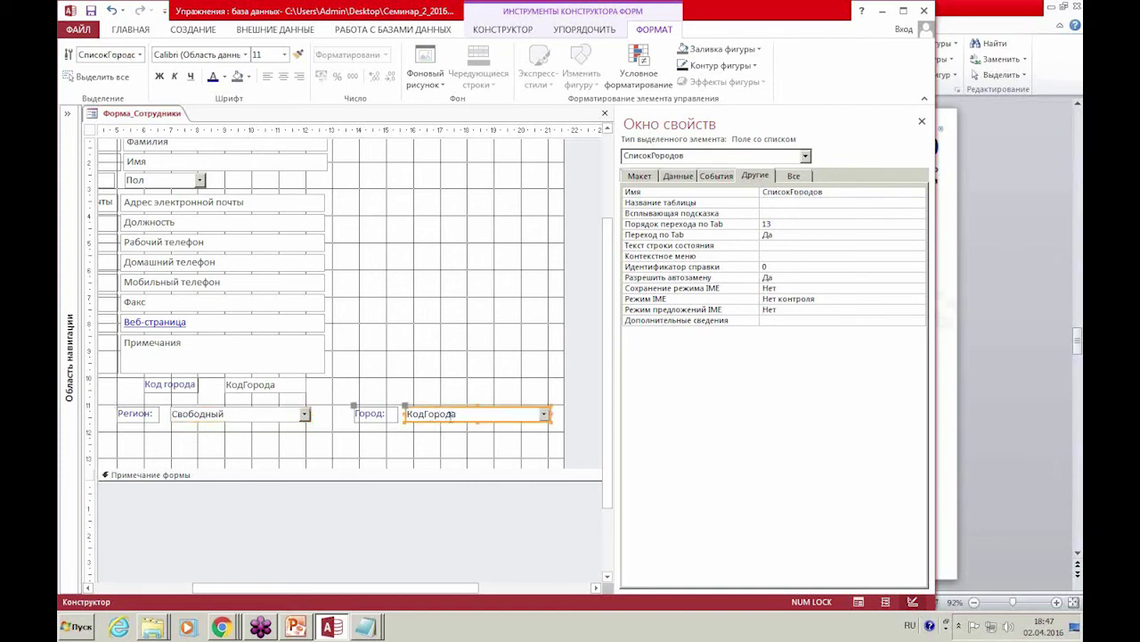
{"action": "left_click", "coordinate": [679, 176]}
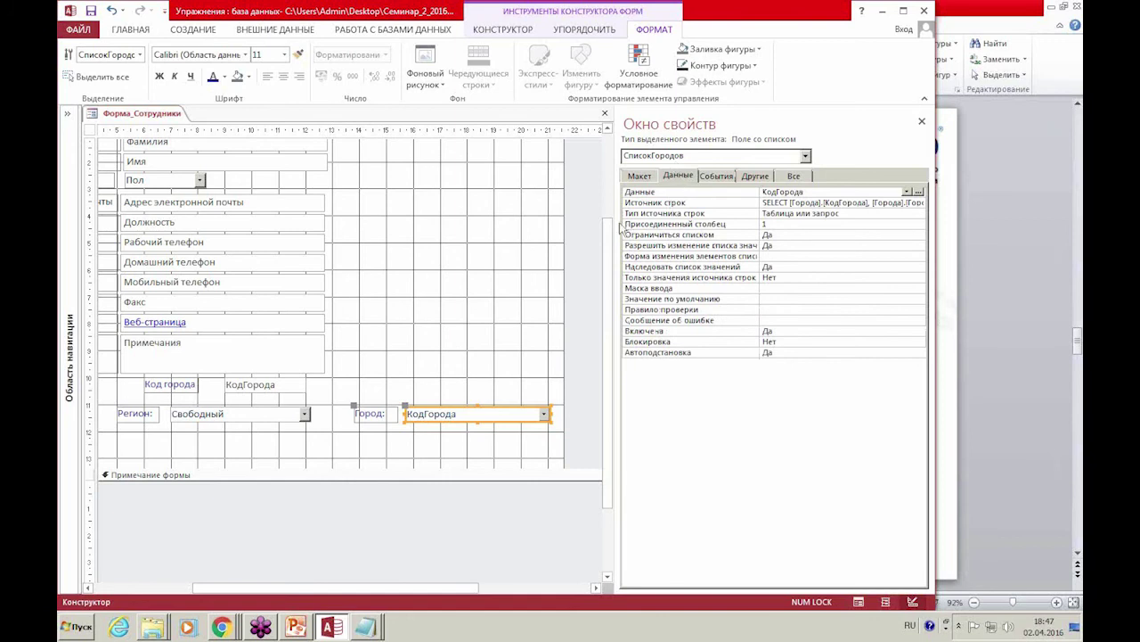
{"action": "left_click_drag", "start_coordinate": [615, 224], "coordinate": [549, 224]}
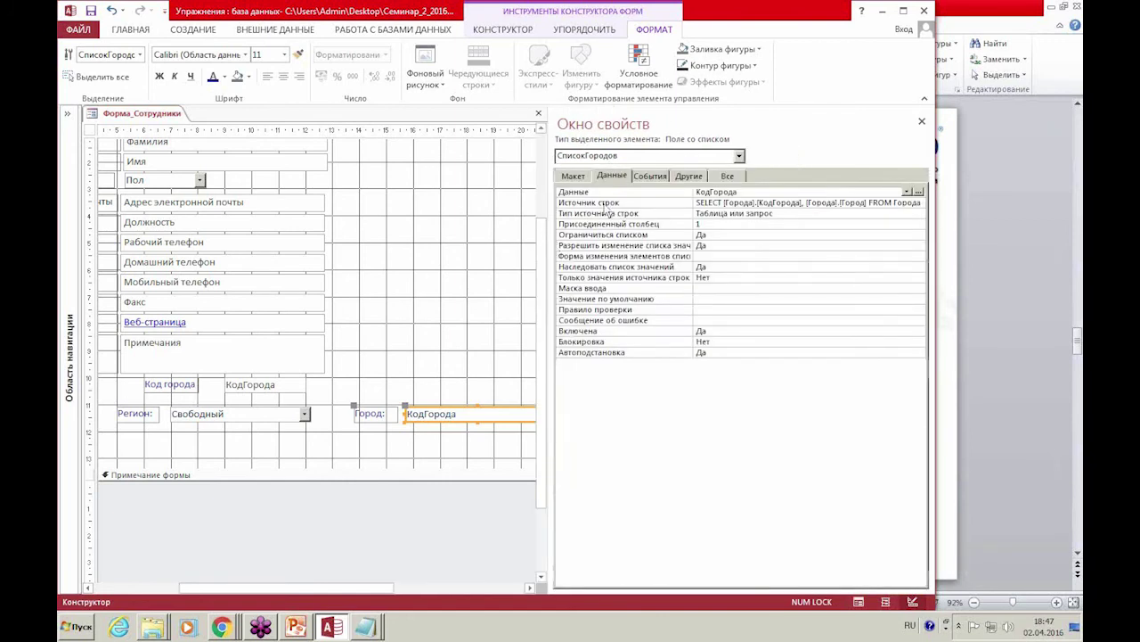
{"action": "left_click", "coordinate": [679, 204]}
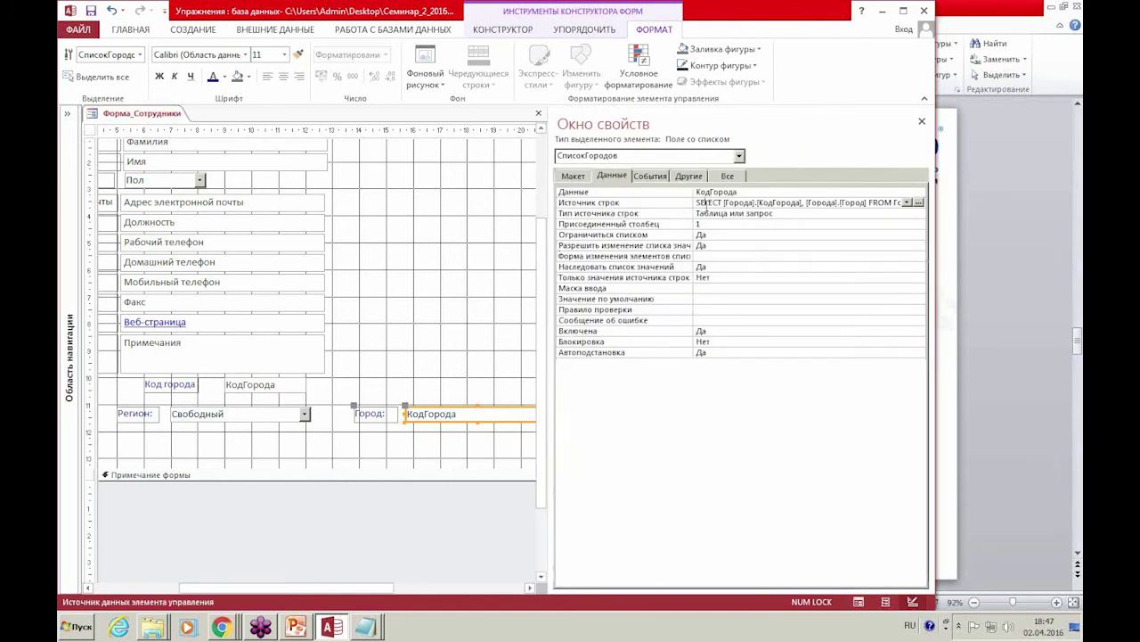
{"action": "left_click", "coordinate": [919, 203]}
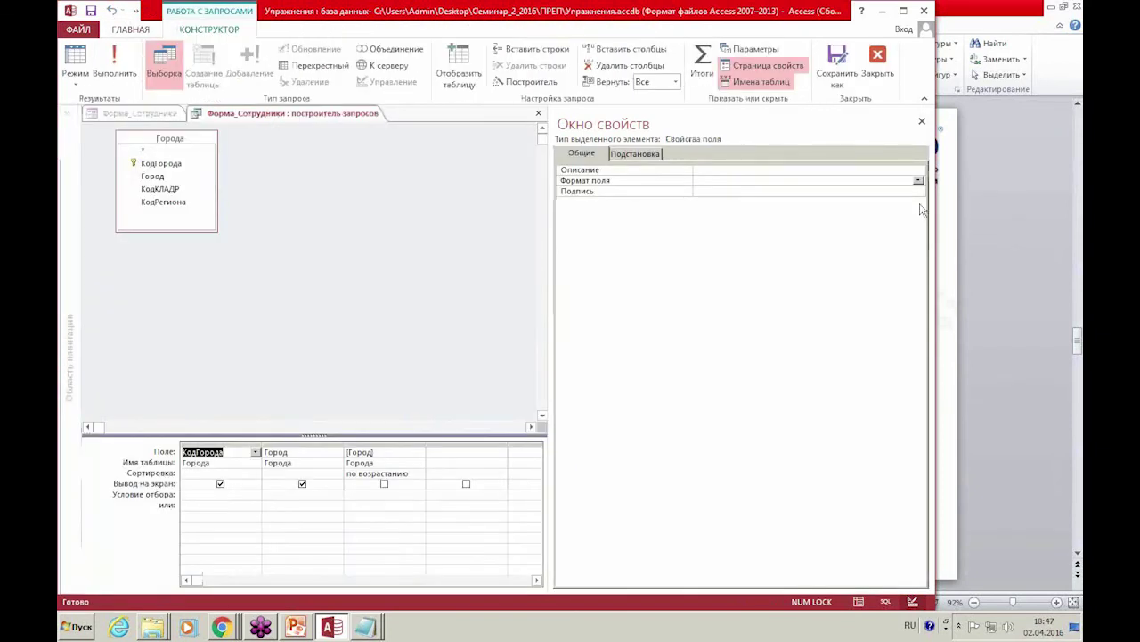
{"action": "left_click", "coordinate": [922, 122]}
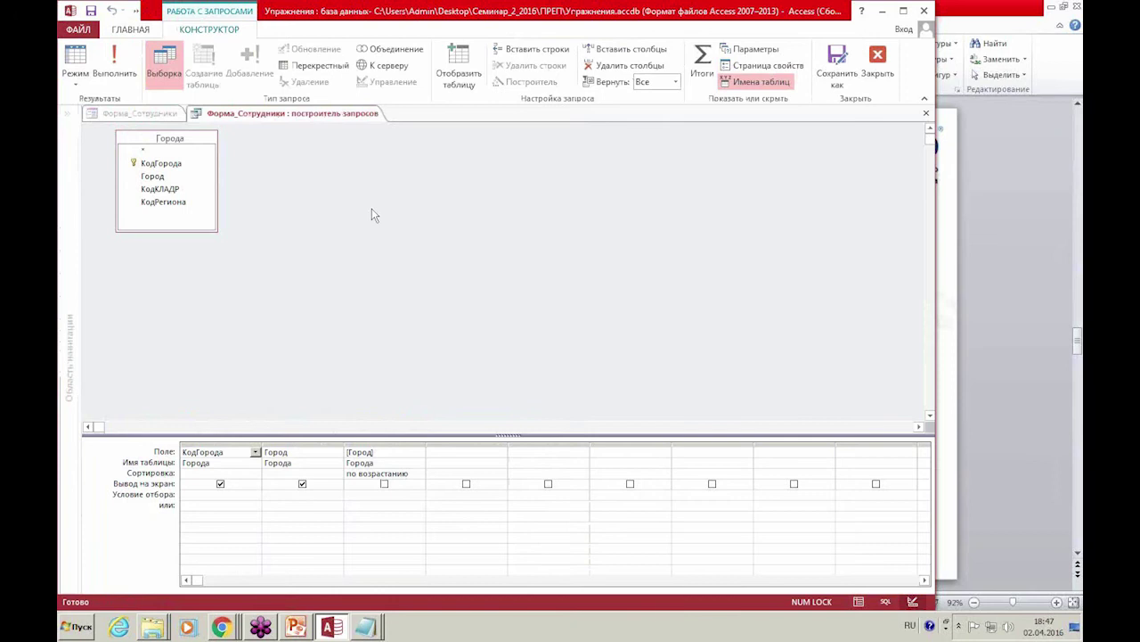
Add the Регионы table to the row source query alongside Города.
{"action": "right_click", "coordinate": [341, 190]}
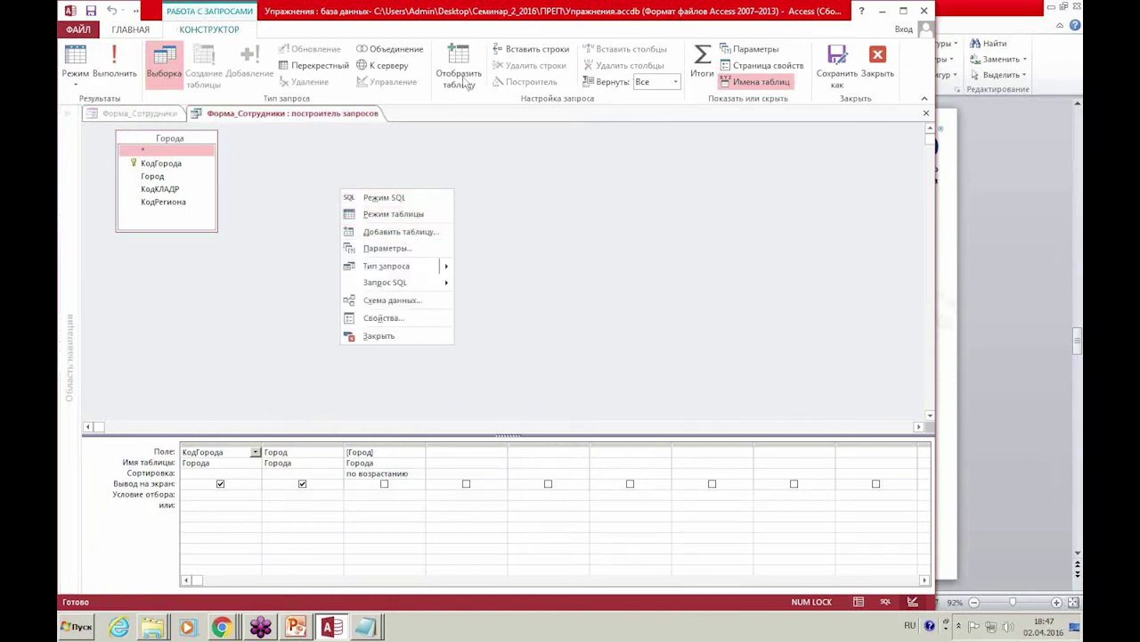
{"action": "left_click", "coordinate": [426, 239]}
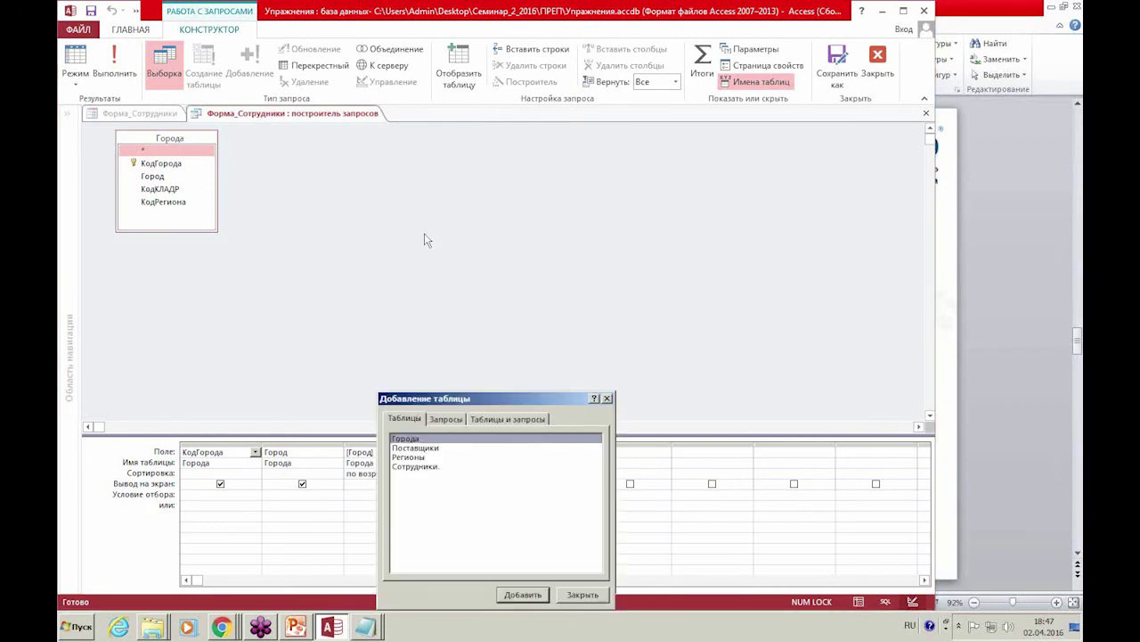
{"action": "double_click", "coordinate": [418, 457]}
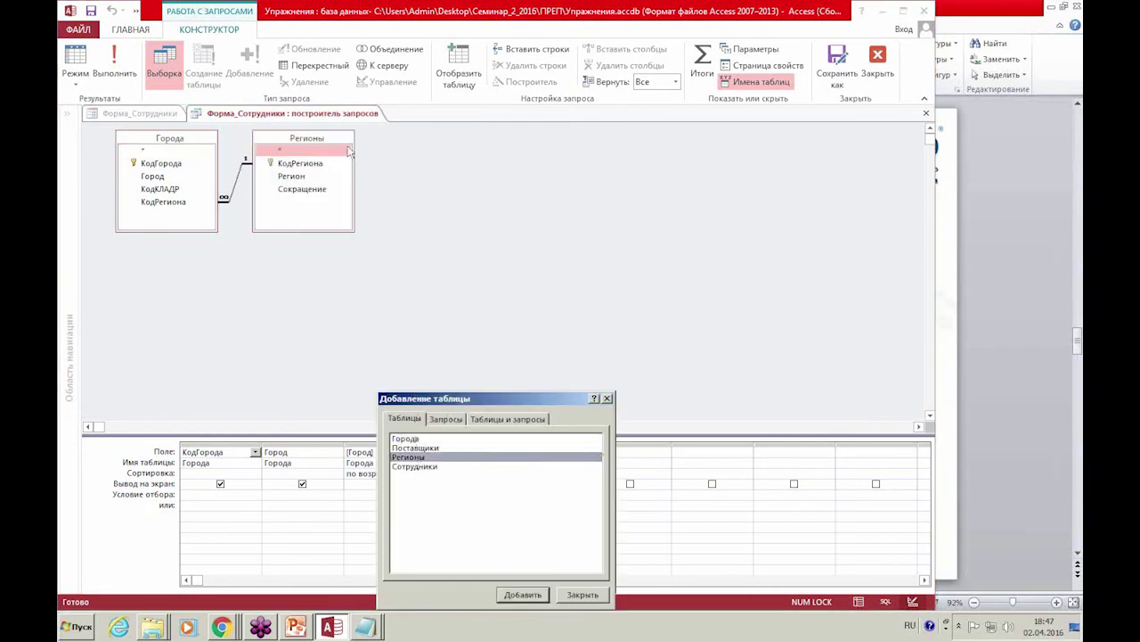
{"action": "left_click", "coordinate": [608, 398]}
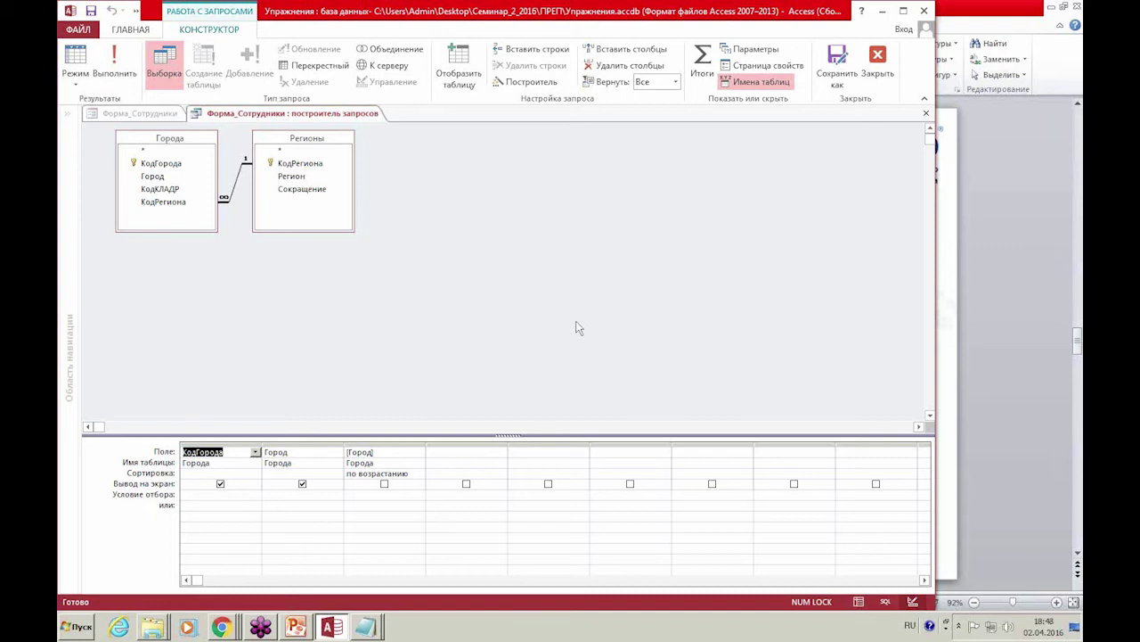
Add the Регион field from Регионы and the КодРегиона field from Города to the query grid.
{"action": "double_click", "coordinate": [290, 177]}
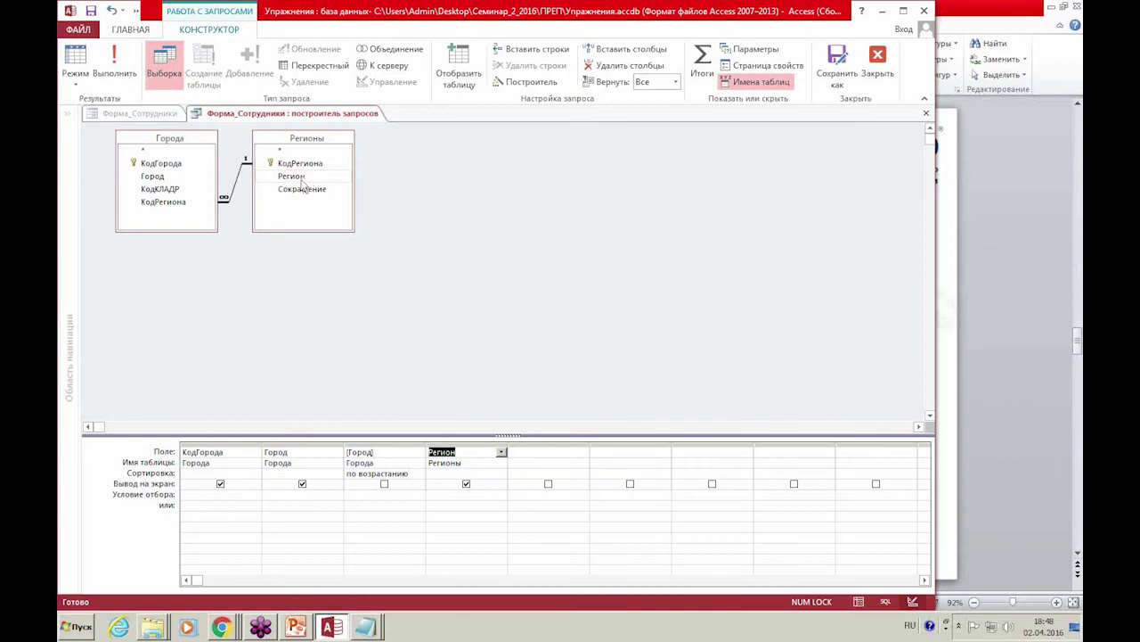
{"action": "left_click", "coordinate": [178, 203]}
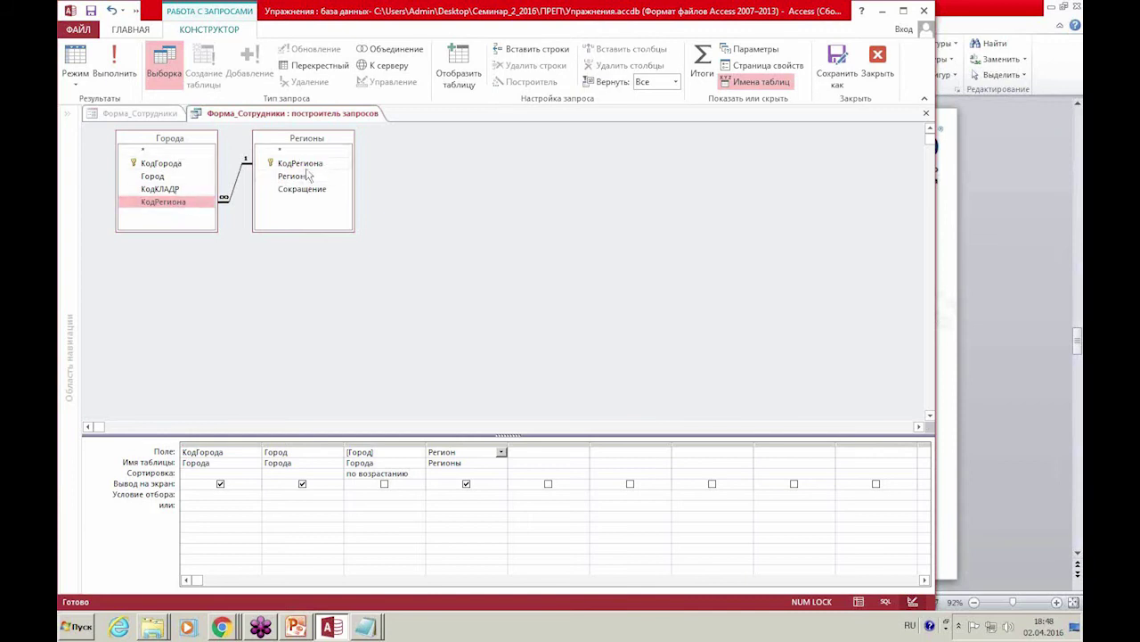
{"action": "left_click", "coordinate": [177, 206]}
{"action": "double_click", "coordinate": [175, 204]}
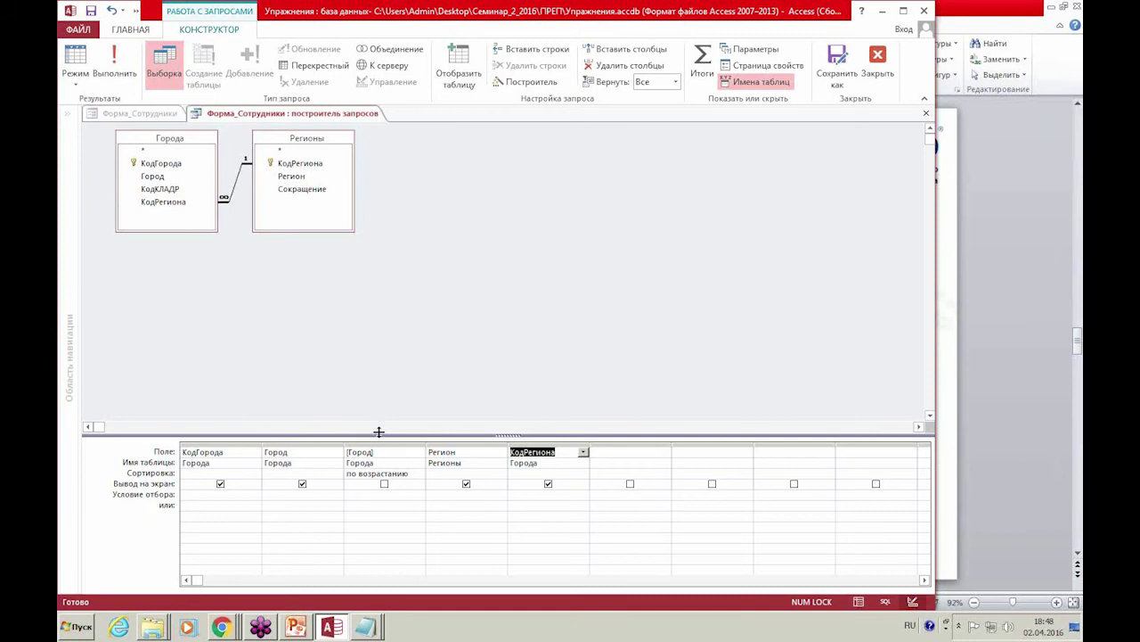
Set the КодРегиона criterion to 50 and close the query builder, saving the changes to the row source.
{"action": "left_click_drag", "start_coordinate": [379, 435], "coordinate": [369, 352]}
{"action": "left_click", "coordinate": [530, 413]}
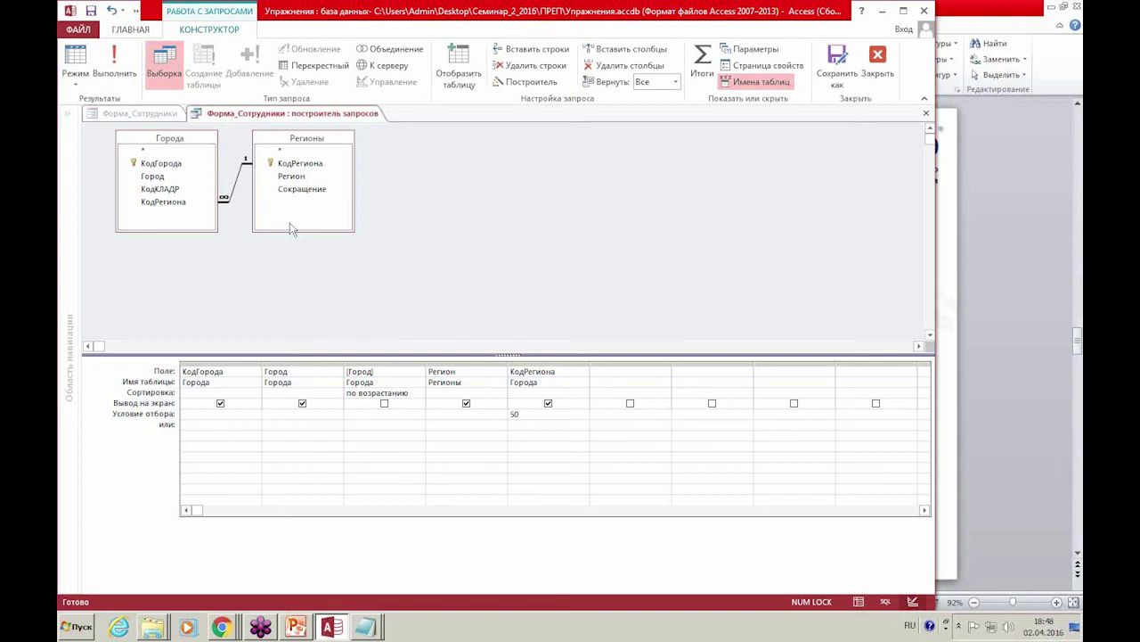
{"action": "left_click", "coordinate": [545, 432]}
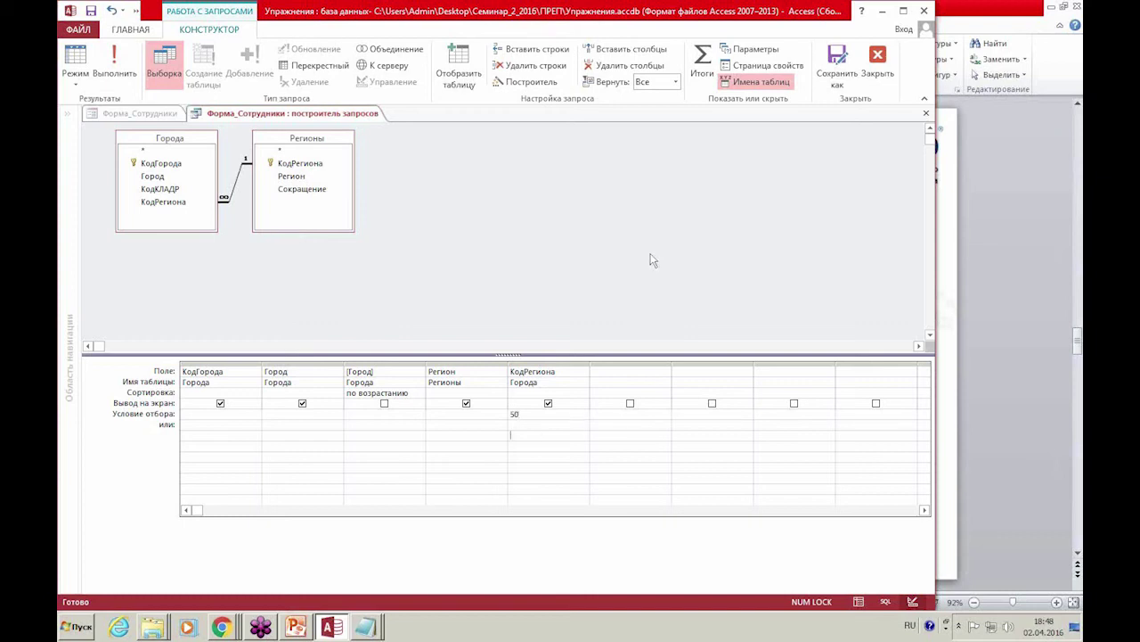
{"action": "left_click", "coordinate": [880, 64]}
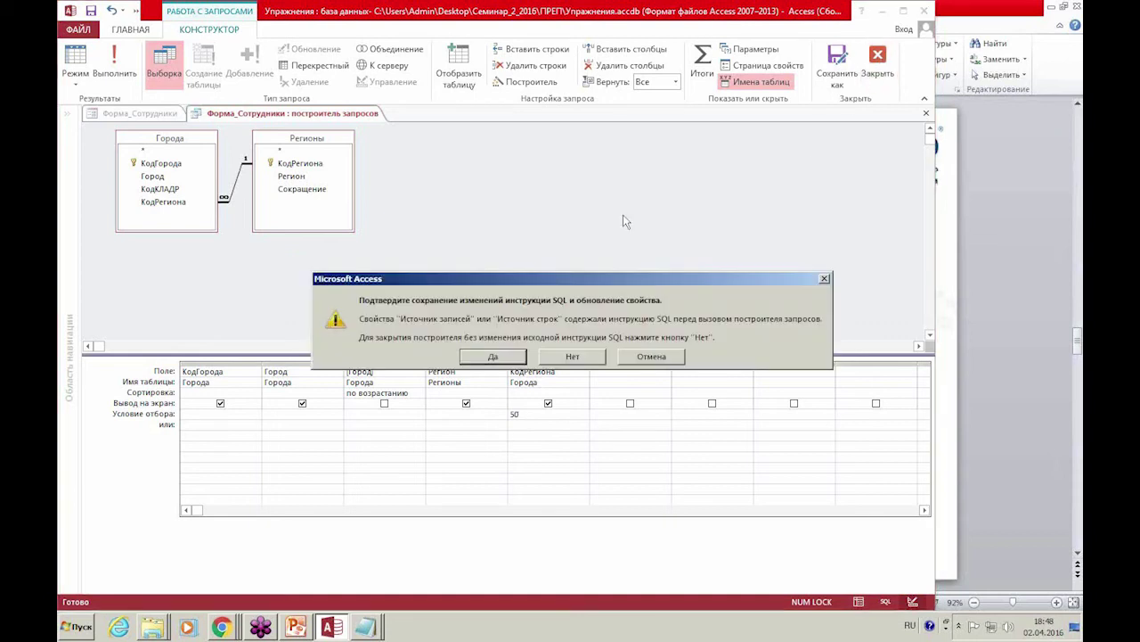
{"action": "left_click", "coordinate": [490, 357]}
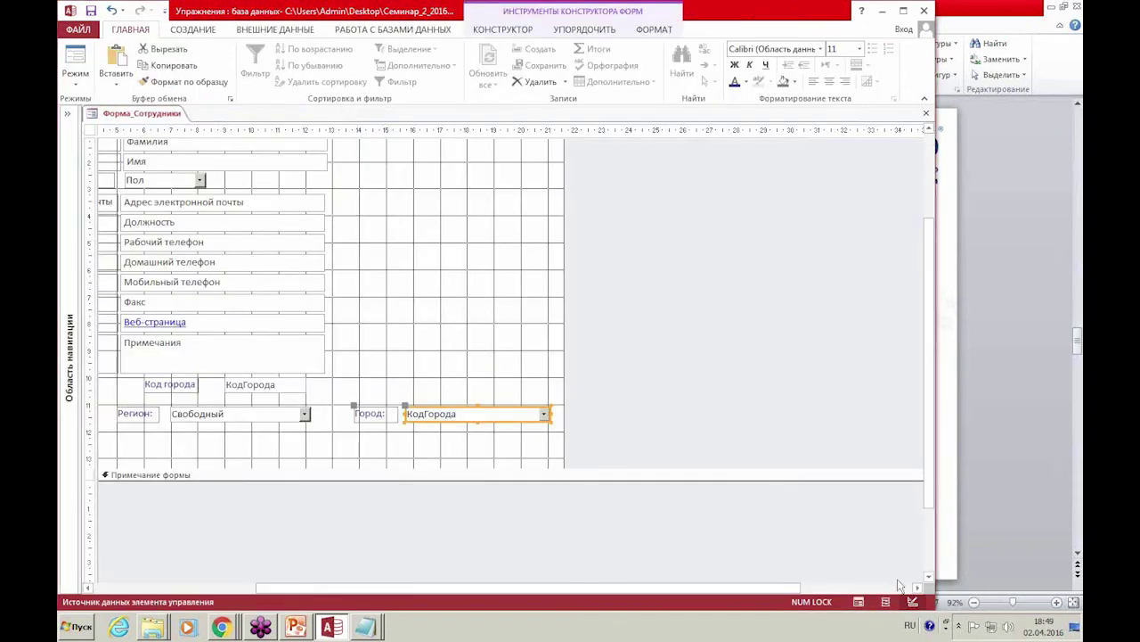
Check the Город and Регион lists on the employee form in Form view, and return to Design view.
{"action": "left_click", "coordinate": [858, 602]}
{"action": "left_click", "coordinate": [657, 454]}
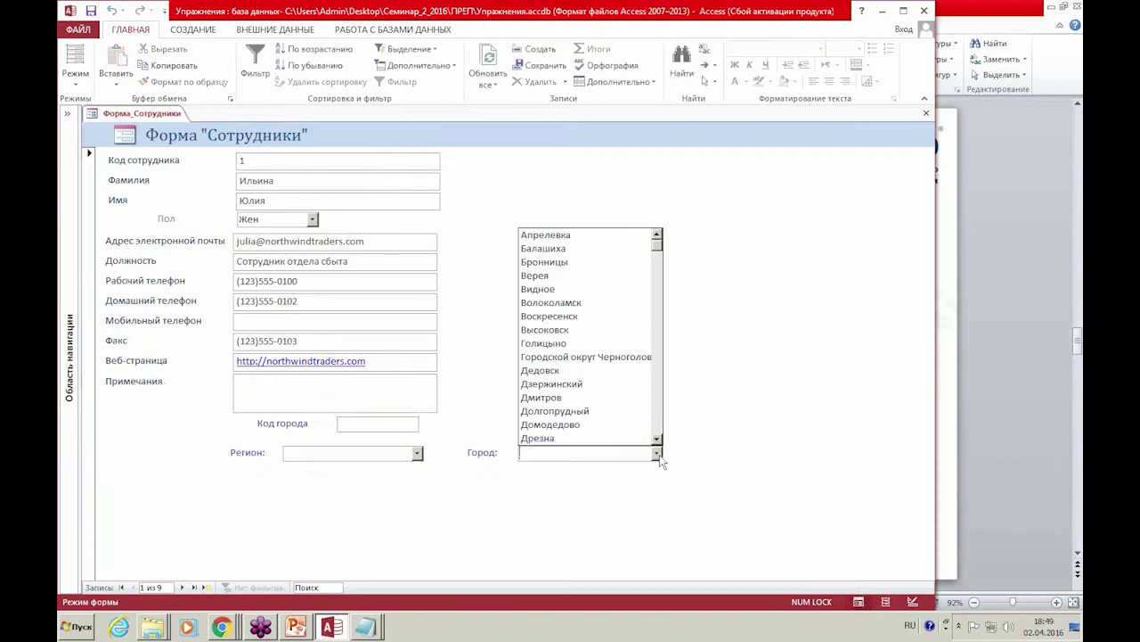
{"action": "mouse_move", "coordinate": [656, 256]}
{"action": "left_mouse_down"}
{"action": "mouse_move", "coordinate": [666, 410]}
{"action": "mouse_move", "coordinate": [680, 252]}
{"action": "mouse_move", "coordinate": [656, 433]}
{"action": "mouse_move", "coordinate": [667, 242]}
{"action": "left_mouse_up"}
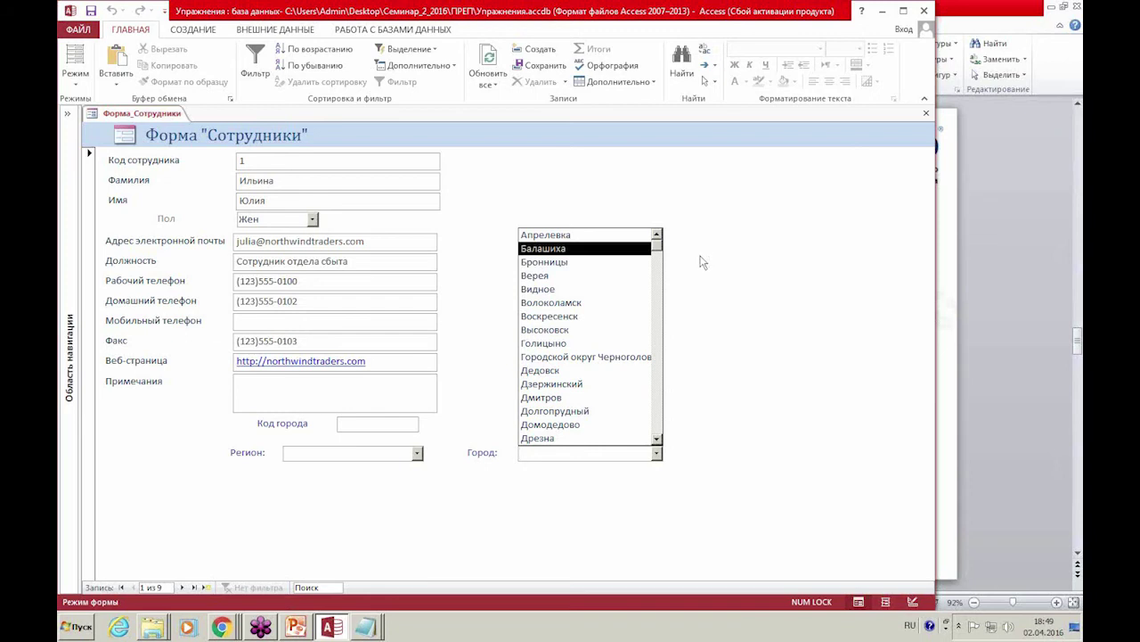
{"action": "left_click", "coordinate": [417, 453]}
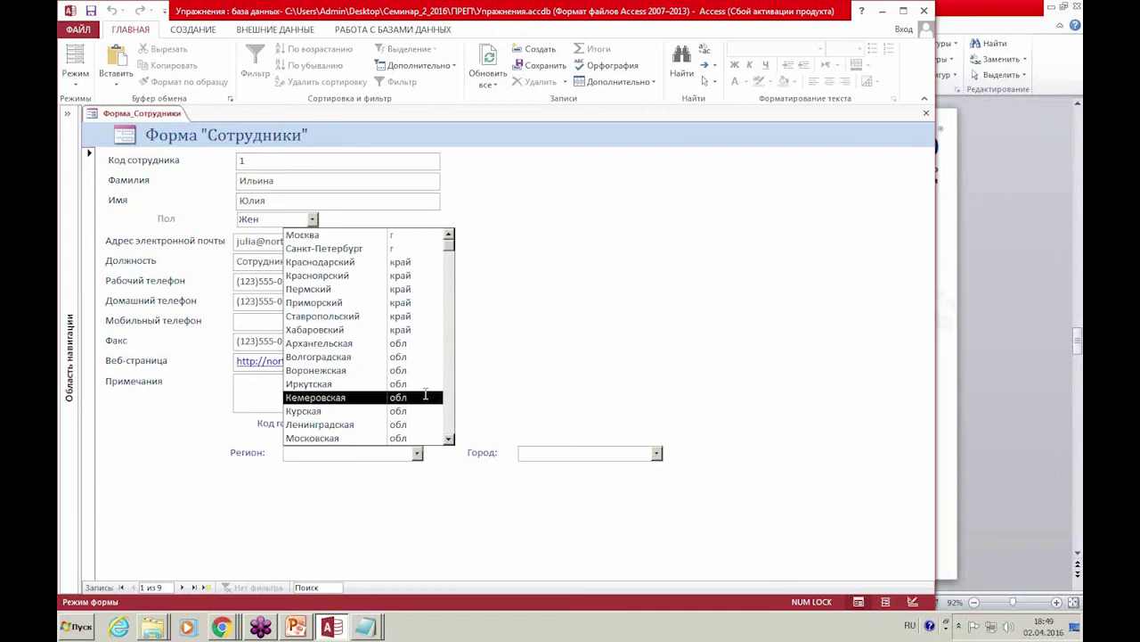
{"action": "left_click", "coordinate": [657, 453]}
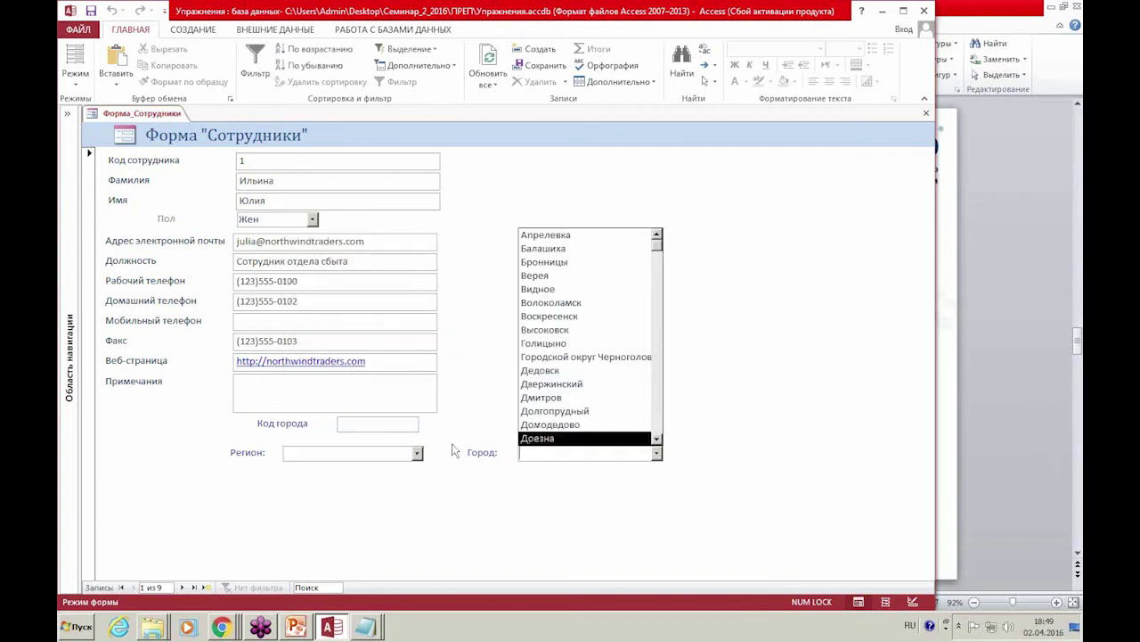
{"action": "left_click", "coordinate": [367, 456]}
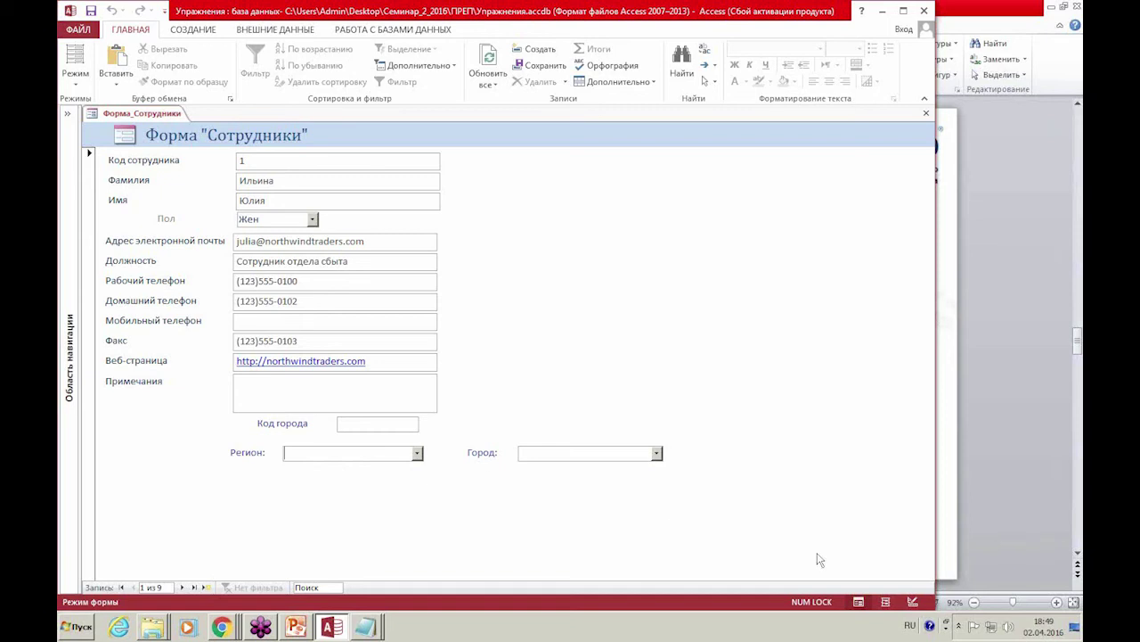
{"action": "left_click", "coordinate": [913, 602]}
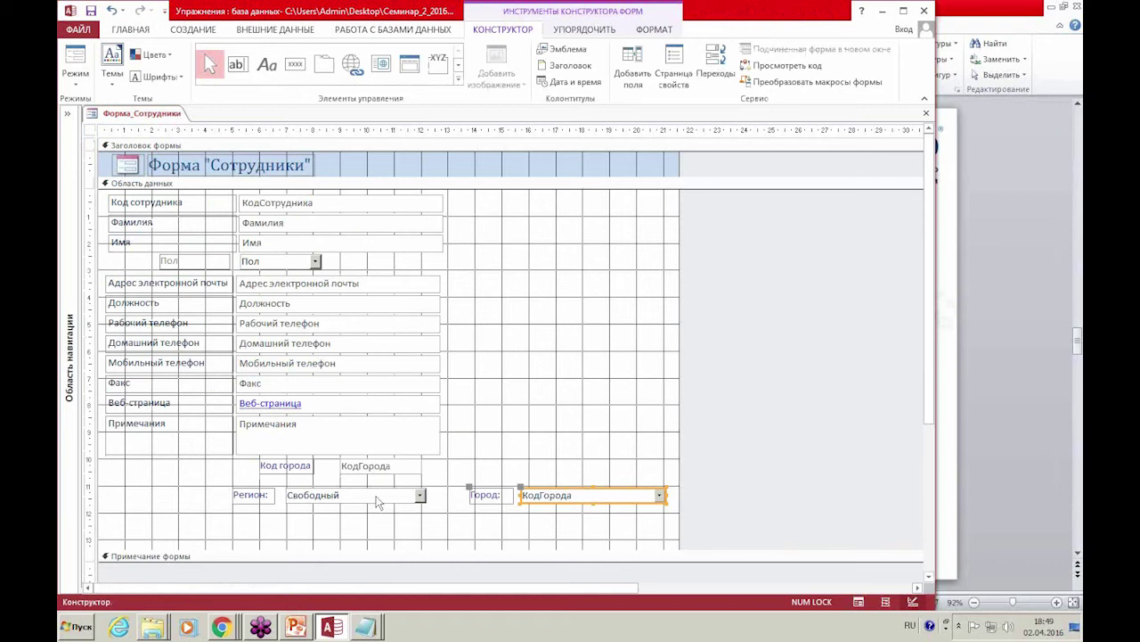
Switch to the untitled Notepad note and add the line Форма_Сотрудники above СписокРегионов.
{"action": "left_click", "coordinate": [369, 629]}
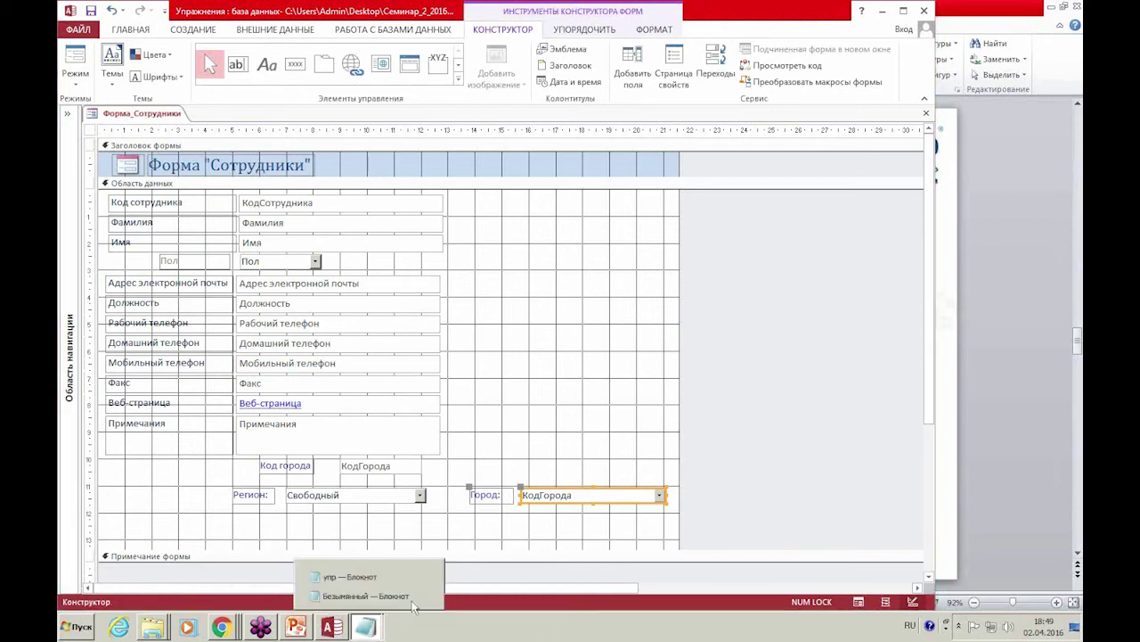
{"action": "left_click", "coordinate": [366, 595]}
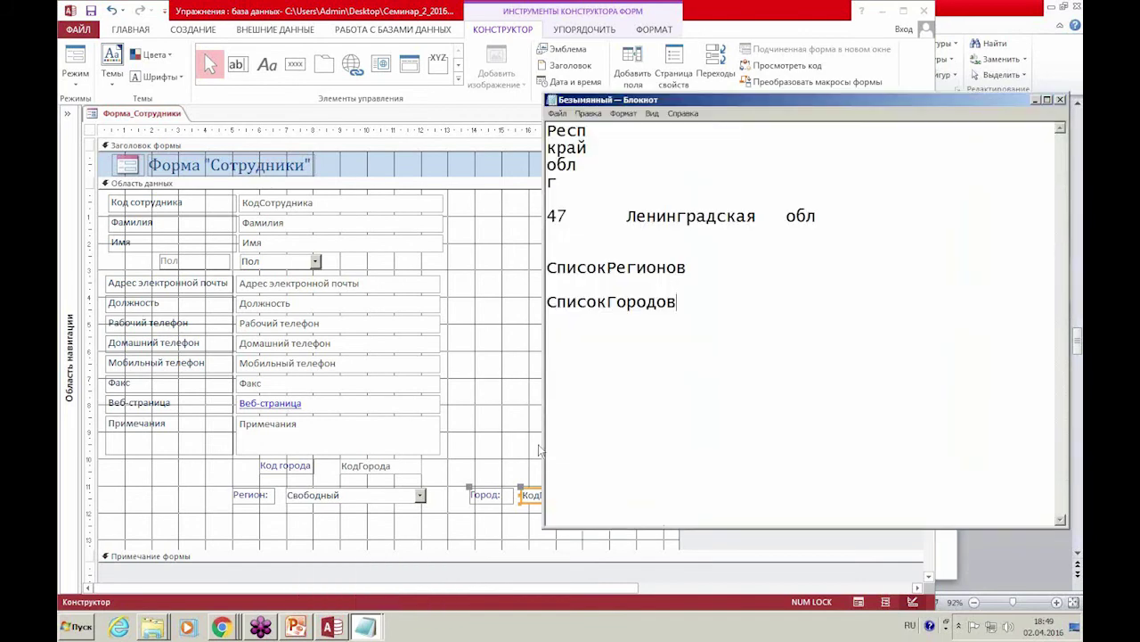
{"action": "left_click", "coordinate": [580, 251]}
{"action": "key", "text": "Return"}
{"action": "key", "text": "Return"}
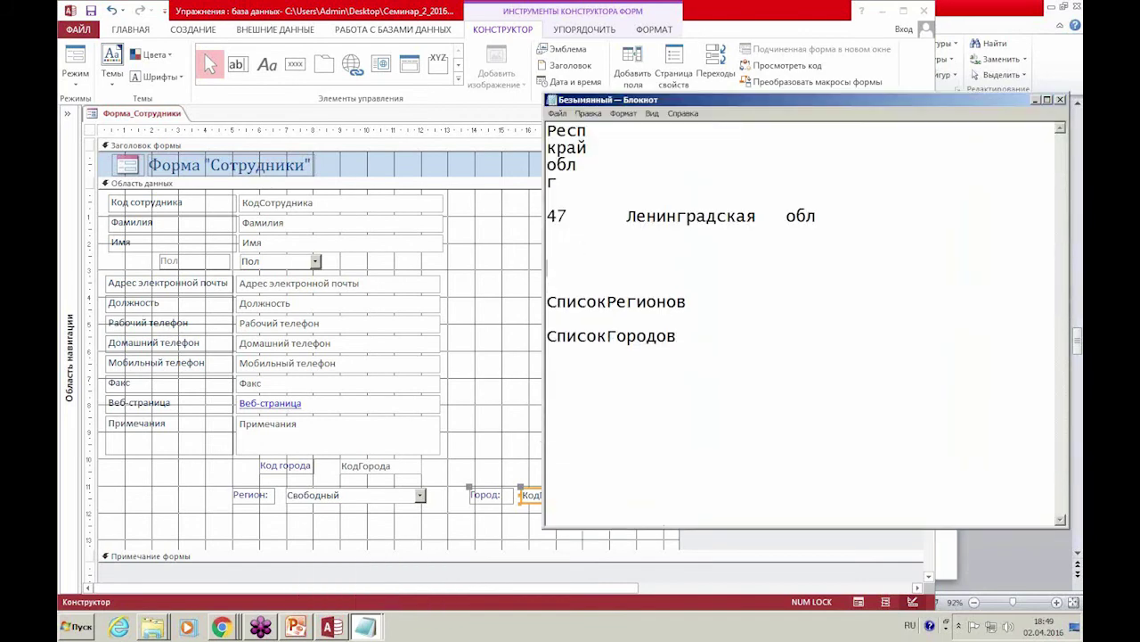
{"action": "type", "text": "Ф"}
{"action": "type", "text": "орма_"}
{"action": "type", "text": "М"}
{"action": "key", "text": "BackSpace"}
{"action": "type", "text": "Сотрудники"}
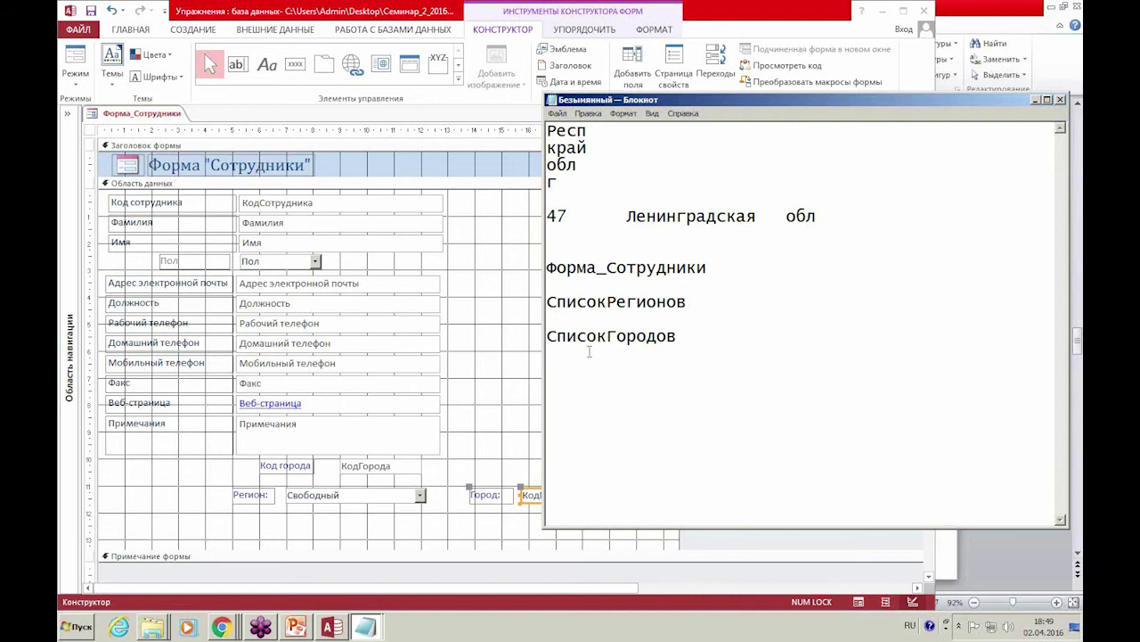
Switch back to Access, open the Город combo box's row source in the query builder, and close the property sheet there.
{"action": "left_click", "coordinate": [512, 389]}
{"action": "left_click", "coordinate": [582, 494]}
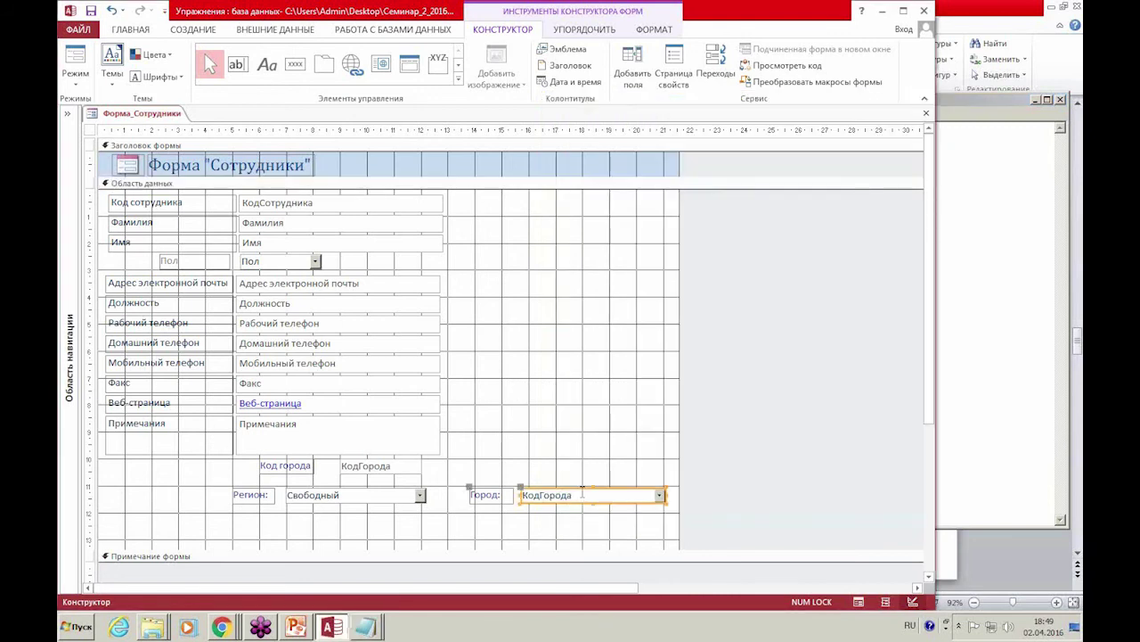
{"action": "right_click", "coordinate": [582, 494]}
{"action": "left_click", "coordinate": [601, 482]}
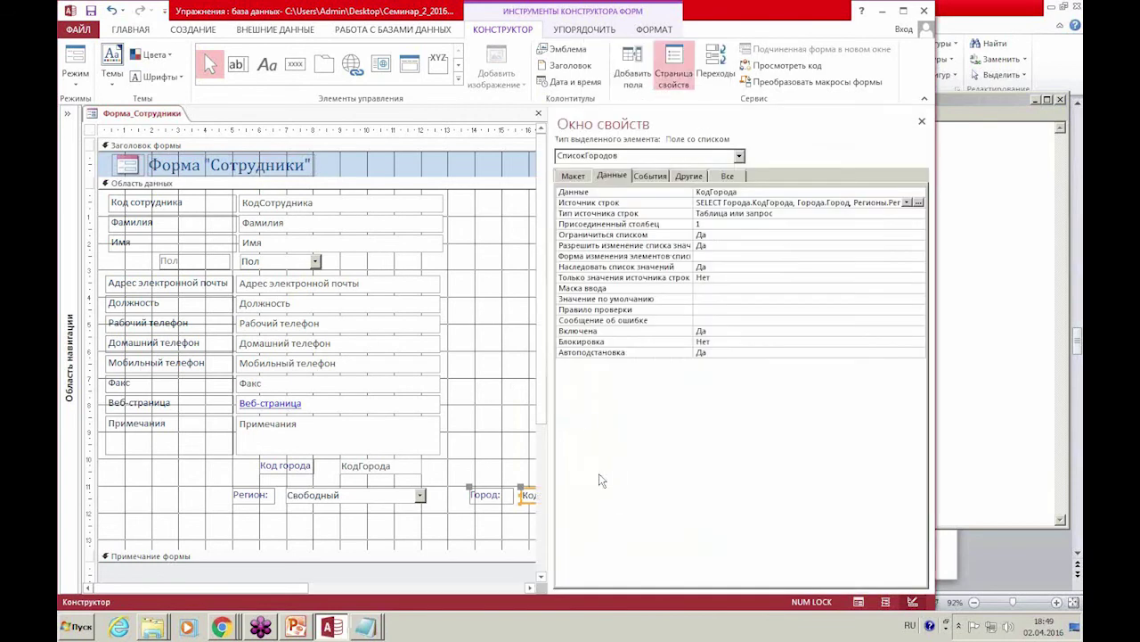
{"action": "left_click", "coordinate": [710, 203]}
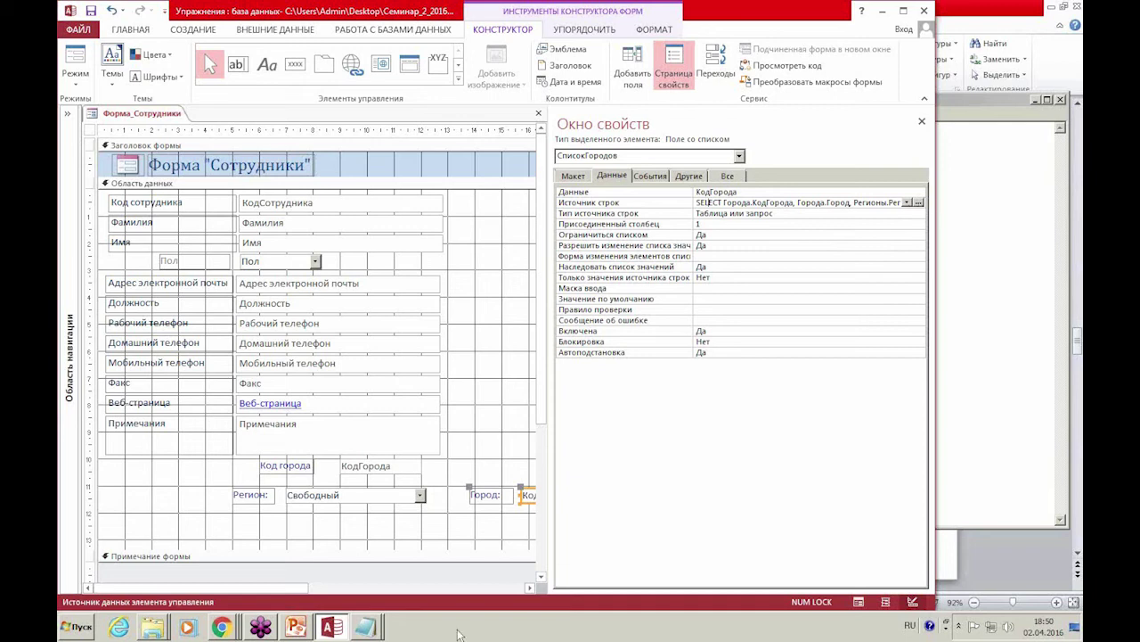
{"action": "left_click", "coordinate": [530, 588]}
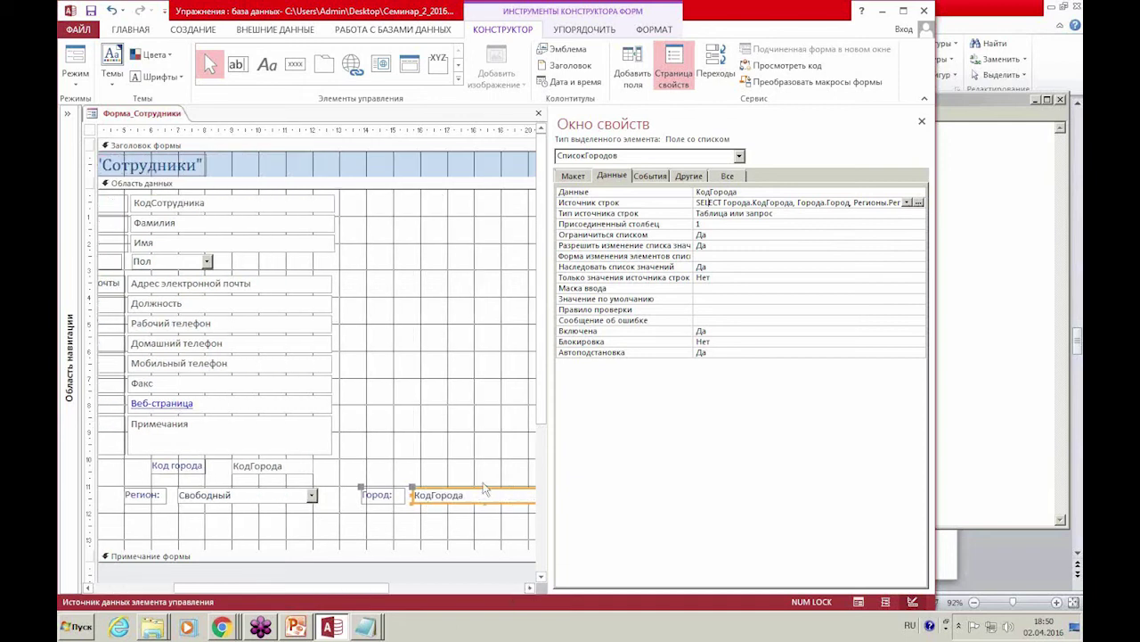
{"action": "left_click", "coordinate": [919, 203]}
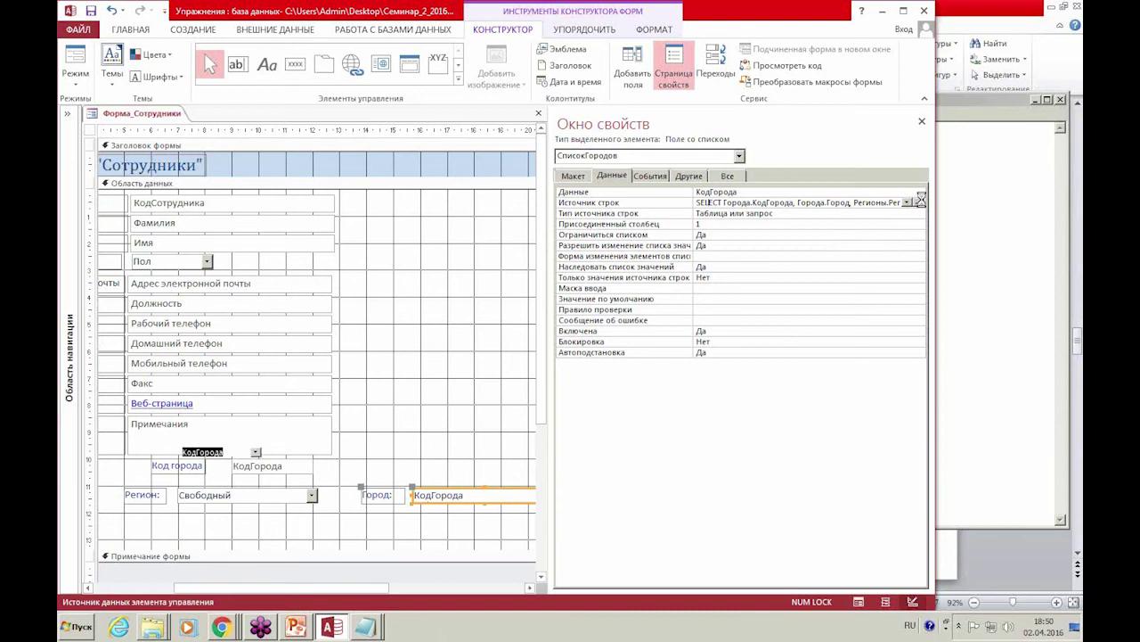
{"action": "left_click", "coordinate": [923, 122]}
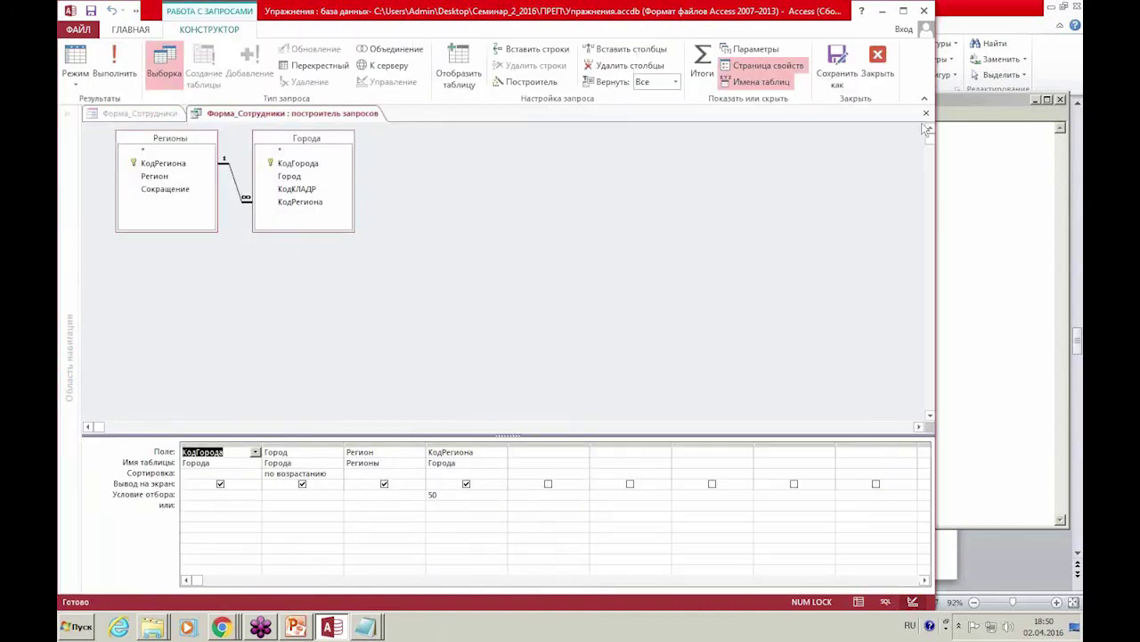
Enlarge the query grid area and rearrange the windows so a short, wide Notepad note sits above the query builder.
{"action": "left_click_drag", "start_coordinate": [508, 382], "coordinate": [510, 358]}
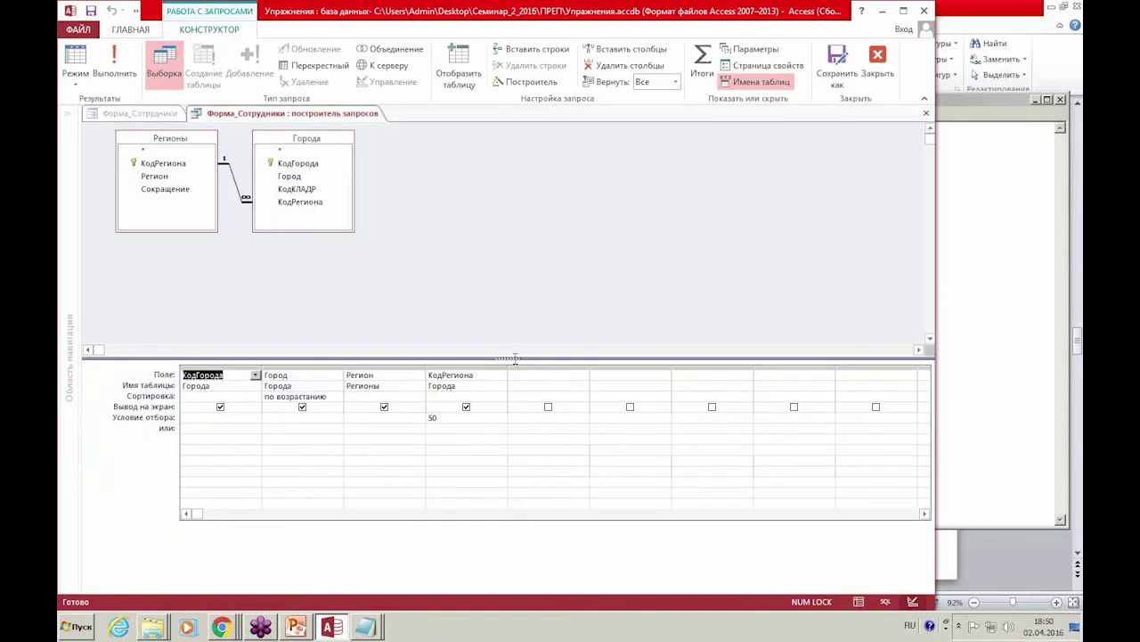
{"action": "left_click", "coordinate": [446, 417]}
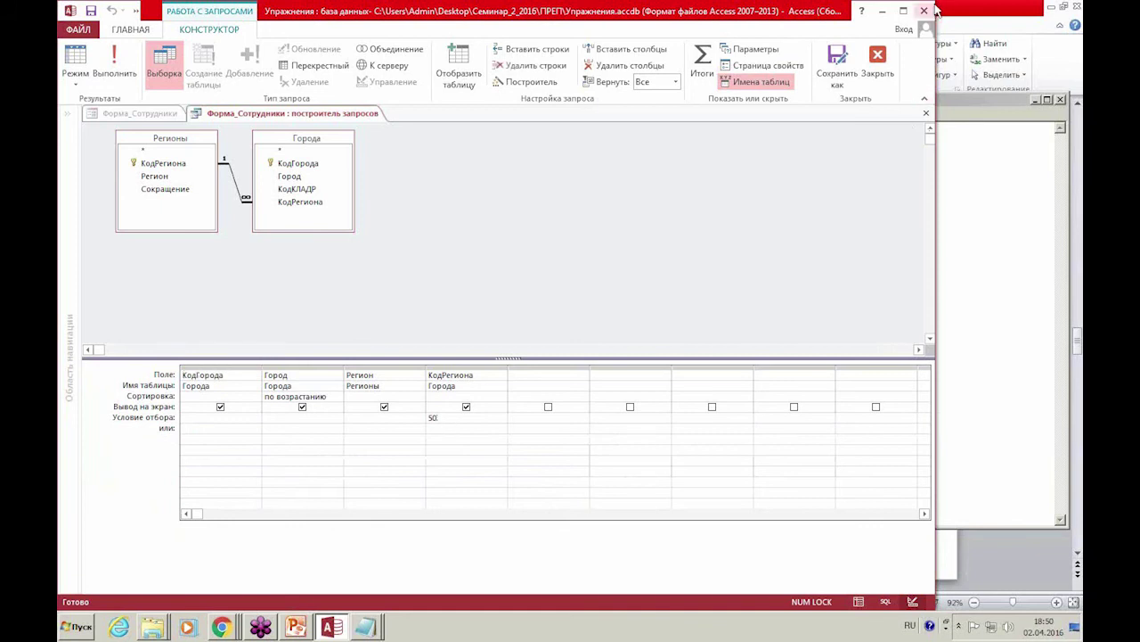
{"action": "left_click_drag", "start_coordinate": [934, 2], "coordinate": [965, 119]}
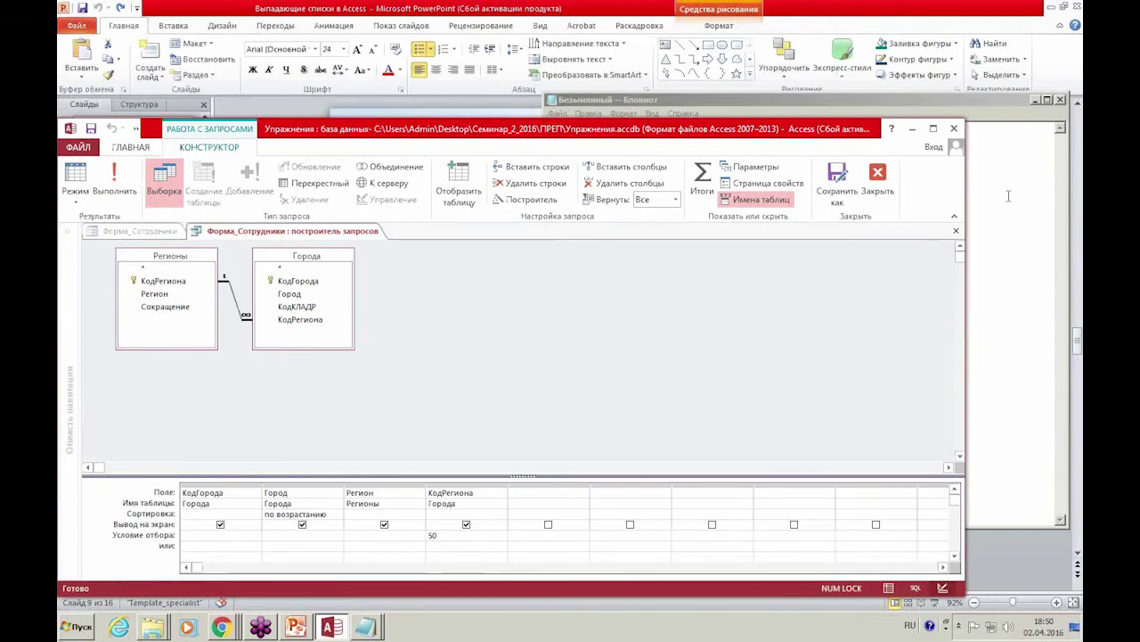
{"action": "left_click", "coordinate": [883, 94]}
{"action": "left_click_drag", "start_coordinate": [883, 93], "coordinate": [597, 16]}
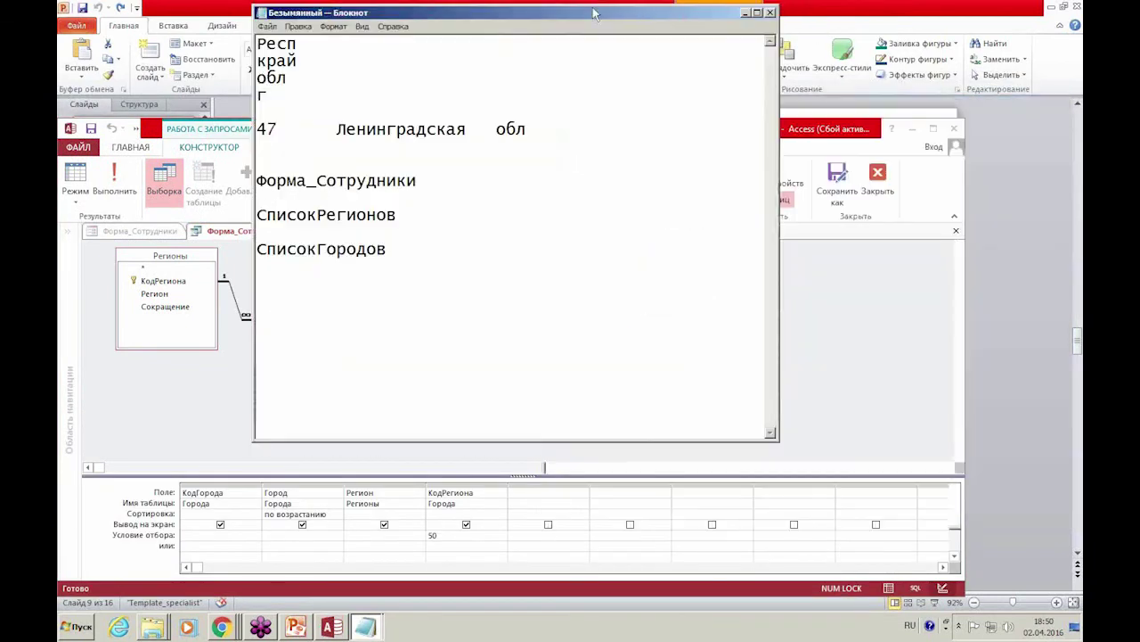
{"action": "left_click_drag", "start_coordinate": [778, 438], "coordinate": [988, 158]}
Add two lines at the end of the note: Forms! and Формы!
{"action": "scroll", "coordinate": [711, 76], "scroll_direction": "down", "scroll_amount": 2}
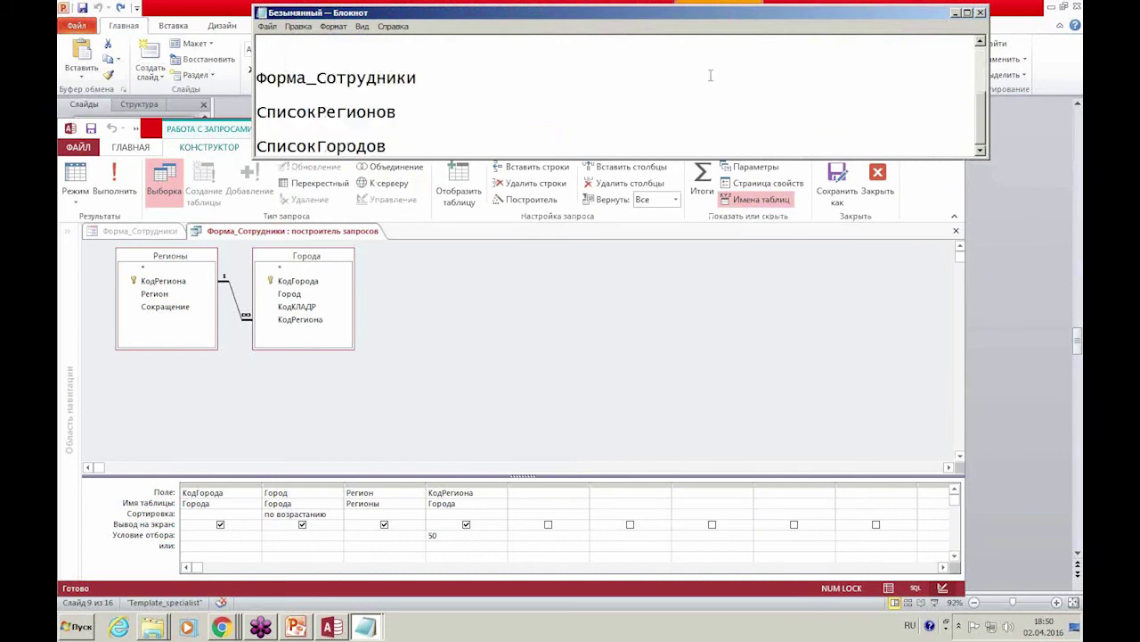
{"action": "key", "text": "Return"}
{"action": "key", "text": "Return"}
{"action": "key", "text": "Return"}
{"action": "type", "text": "А"}
{"action": "key", "text": "BackSpace"}
{"action": "key", "text": "alt+shift"}
{"action": "type", "text": "Forms"}
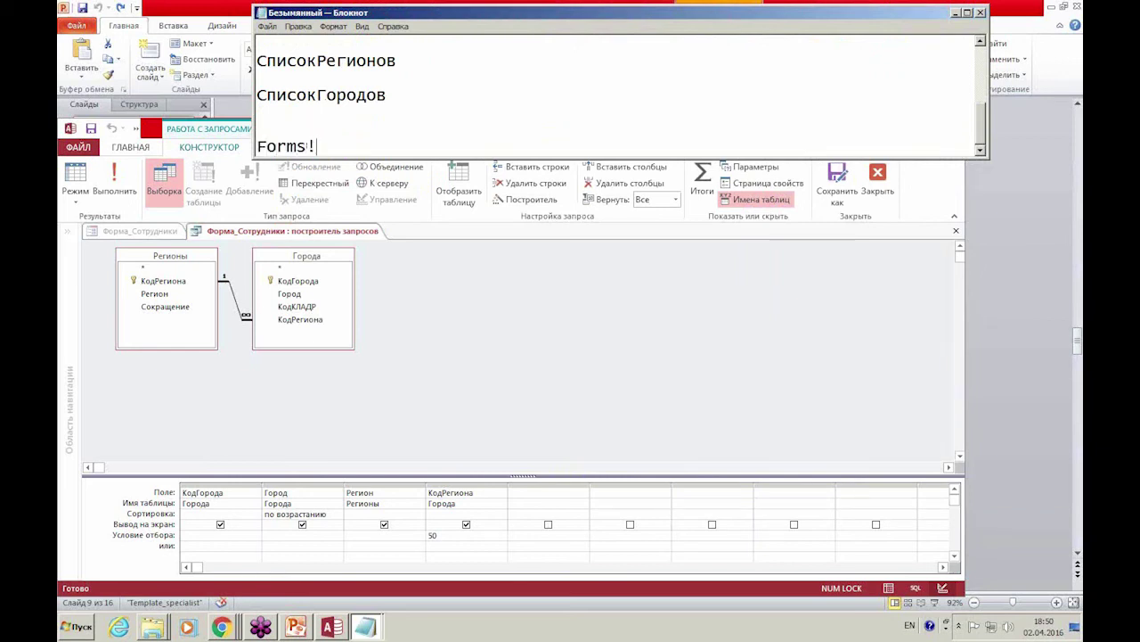
{"action": "type", "text": "!"}
{"action": "key", "text": "Return"}
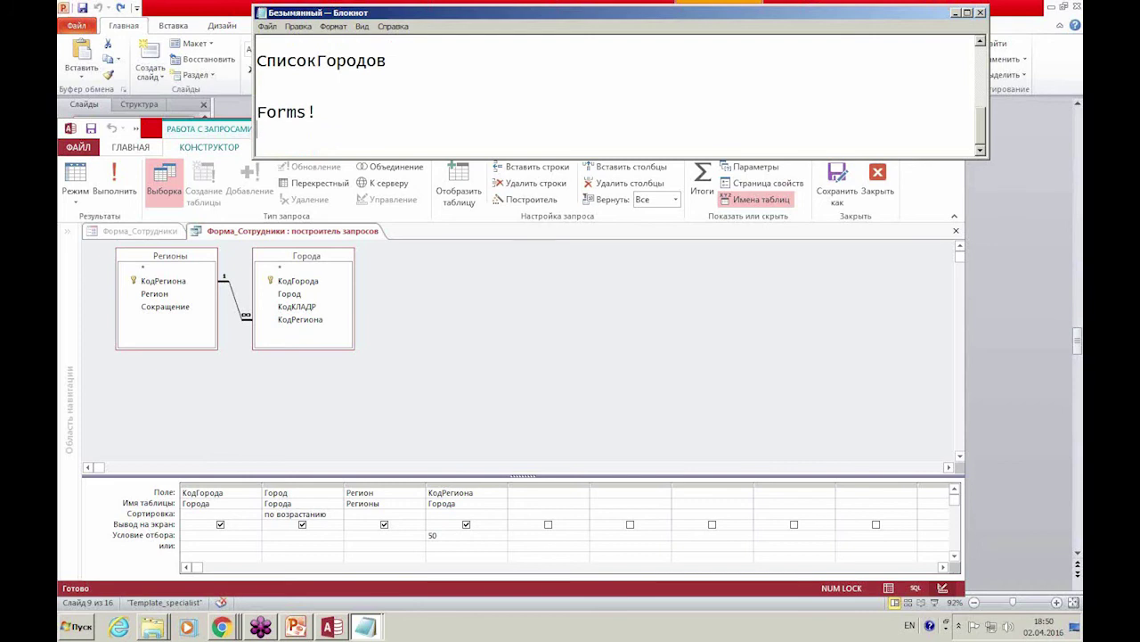
{"action": "type", "text": "A"}
{"action": "key", "text": "BackSpace"}
{"action": "key", "text": "alt+shift"}
{"action": "type", "text": "Формы"}
Copy the form name Форма_Сотрудники from the note and append it to the Forms! and Формы! lines.
{"action": "scroll", "coordinate": [474, 133], "scroll_direction": "up", "scroll_amount": 1}
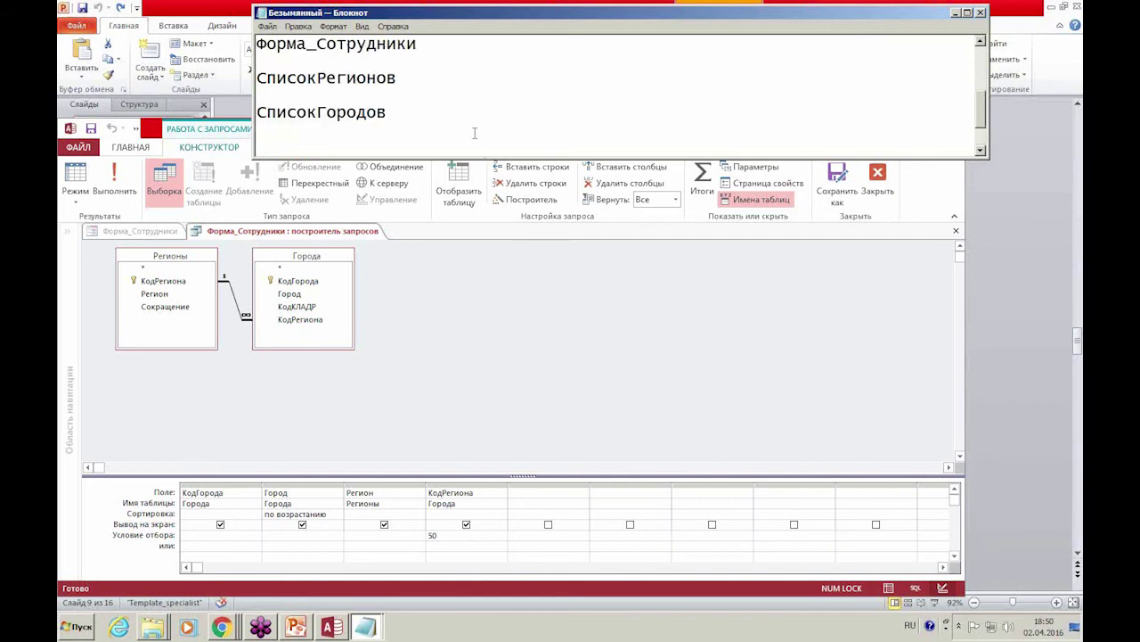
{"action": "double_click", "coordinate": [392, 47]}
{"action": "key", "text": "ctrl+c"}
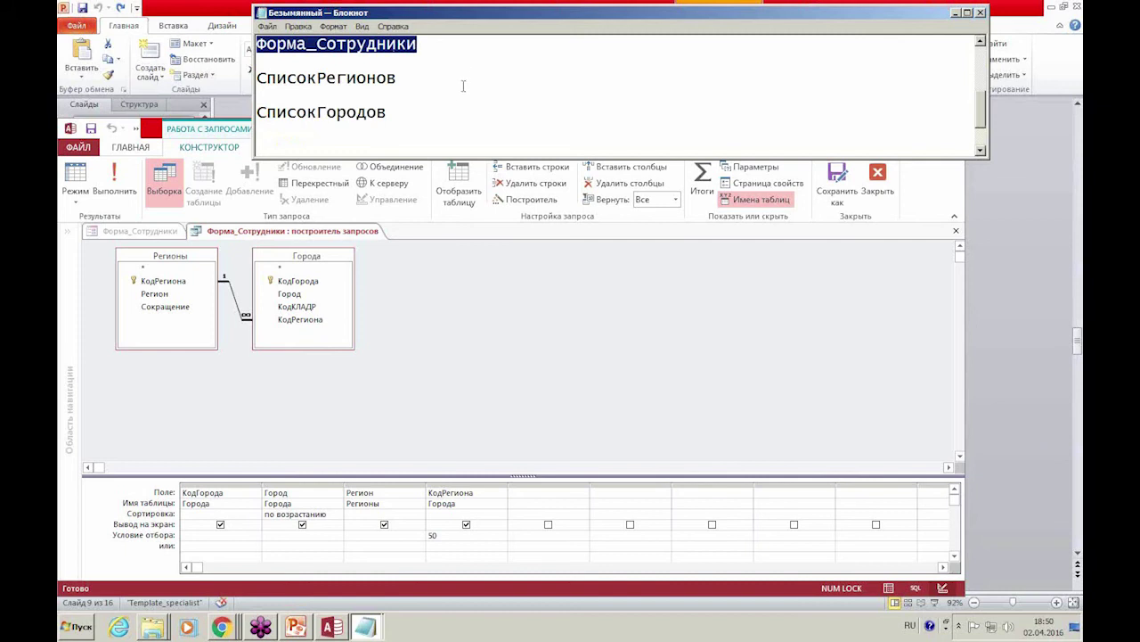
{"action": "scroll", "coordinate": [463, 83], "scroll_direction": "down", "scroll_amount": 1}
{"action": "left_click", "coordinate": [358, 113]}
{"action": "key", "text": "ctrl+v"}
{"action": "left_click", "coordinate": [344, 133]}
{"action": "key", "text": "ctrl+v"}
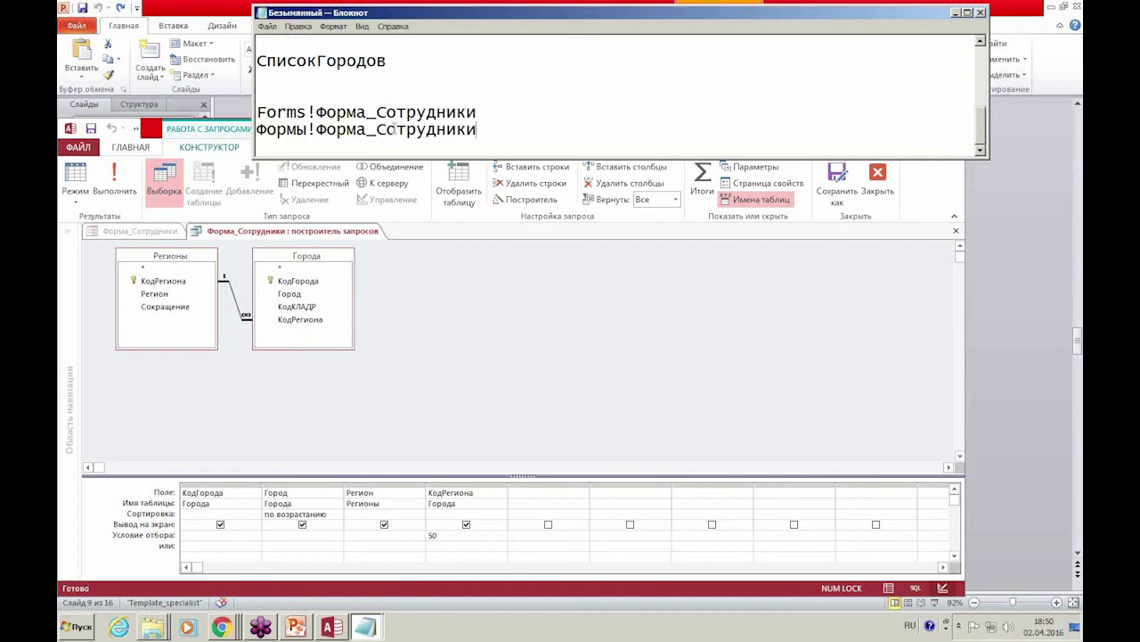
Append an exclamation mark and the copied name СписокРегионов to both form reference lines in the note.
{"action": "left_click", "coordinate": [495, 112]}
{"action": "type", "text": "!"}
{"action": "key", "text": "Down"}
{"action": "type", "text": "!"}
{"action": "scroll", "coordinate": [497, 103], "scroll_direction": "up", "scroll_amount": 1}
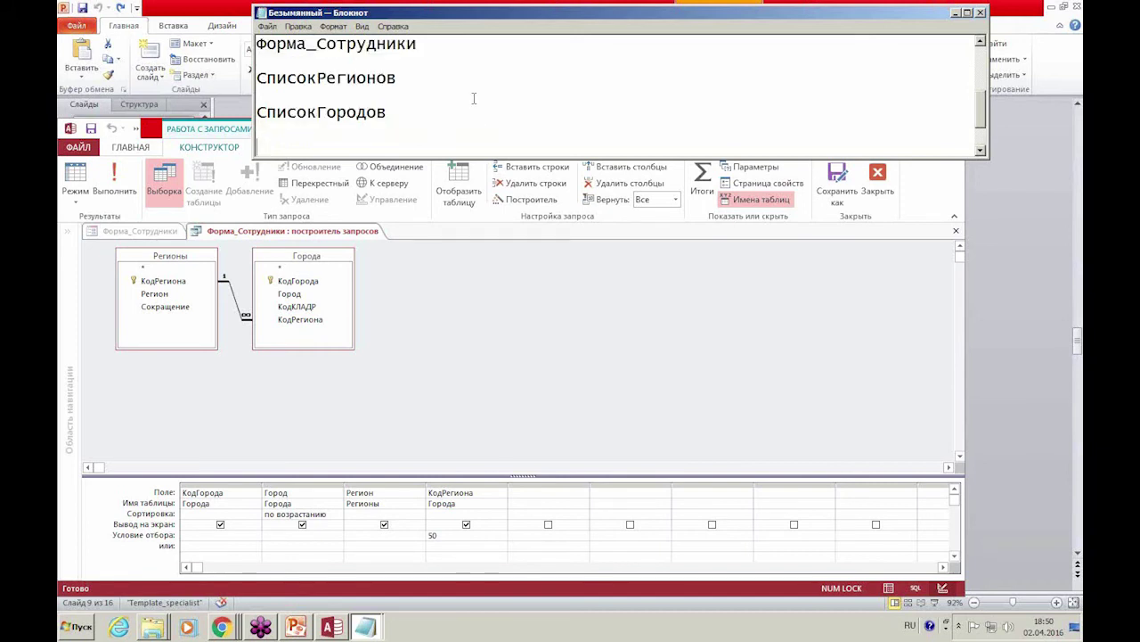
{"action": "double_click", "coordinate": [363, 82]}
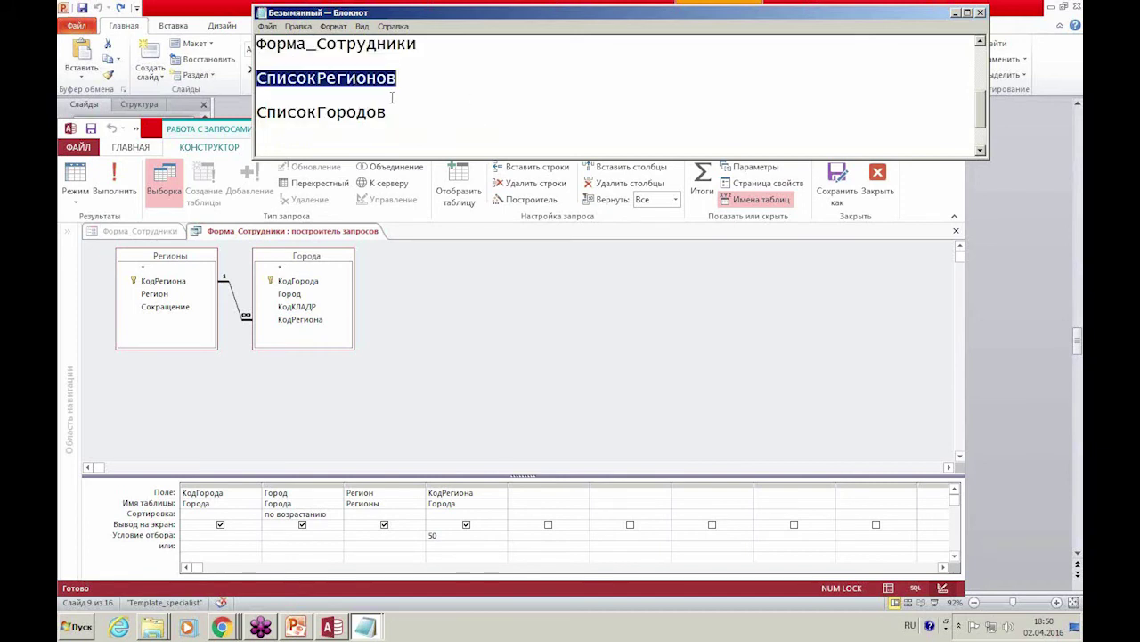
{"action": "key", "text": "ctrl+c"}
{"action": "scroll", "coordinate": [495, 124], "scroll_direction": "down", "scroll_amount": 1}
{"action": "left_click", "coordinate": [494, 113]}
{"action": "key", "text": "ctrl+v"}
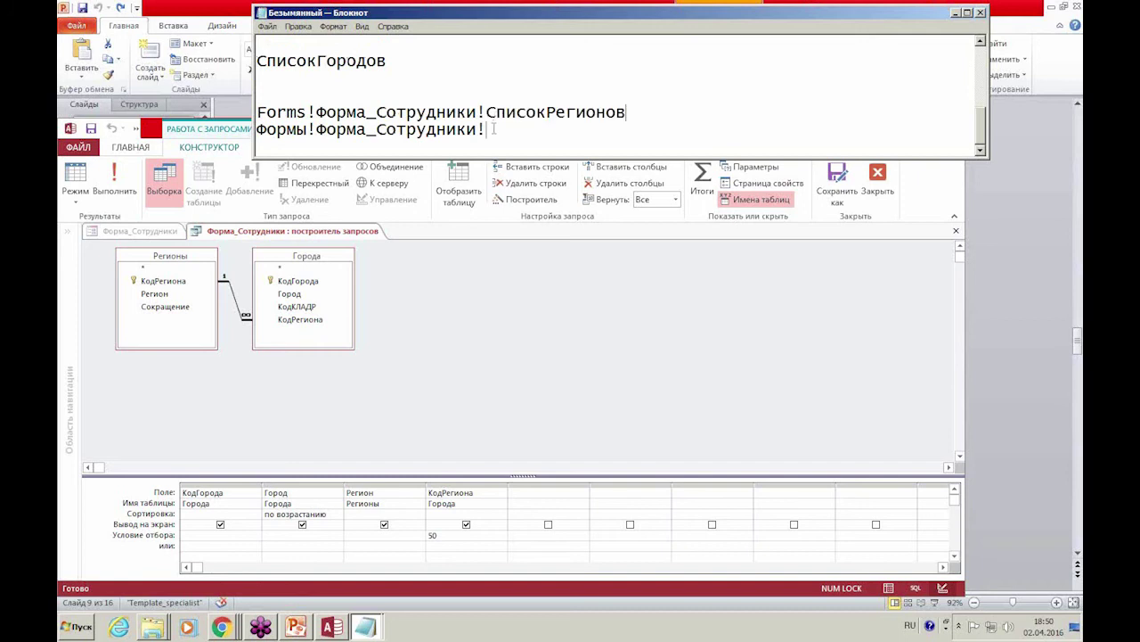
{"action": "left_click", "coordinate": [492, 128]}
{"action": "key", "text": "ctrl+v"}
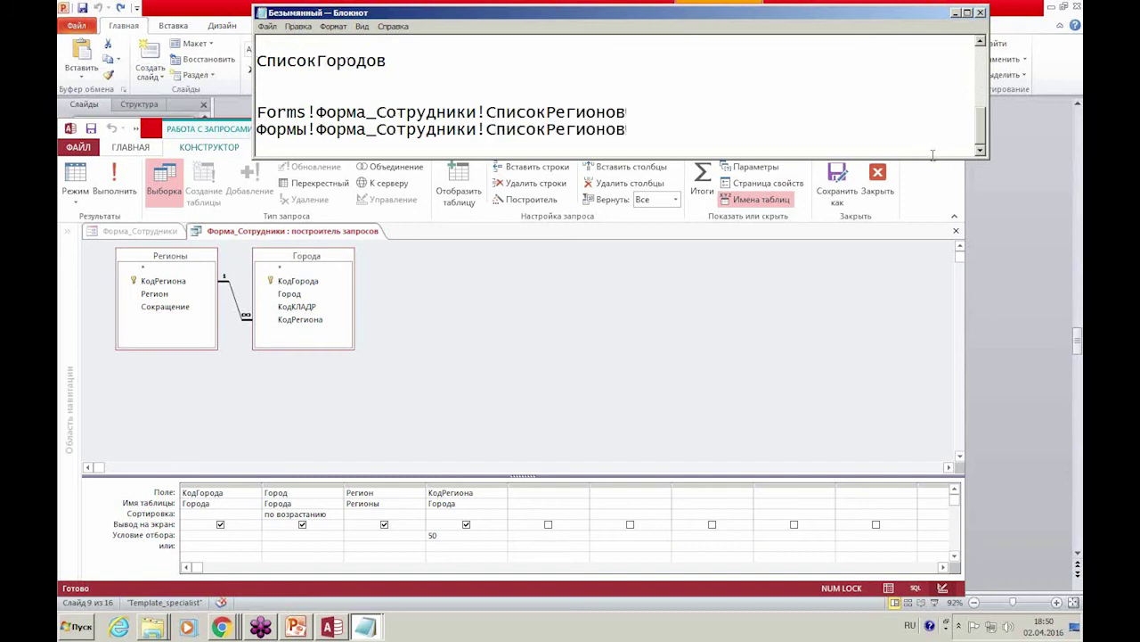
Add blank lines at the end of the note and put an equals sign before both form reference lines.
{"action": "key", "text": "Return"}
{"action": "key", "text": "Return"}
{"action": "key", "text": "Return"}
{"action": "key", "text": "Return"}
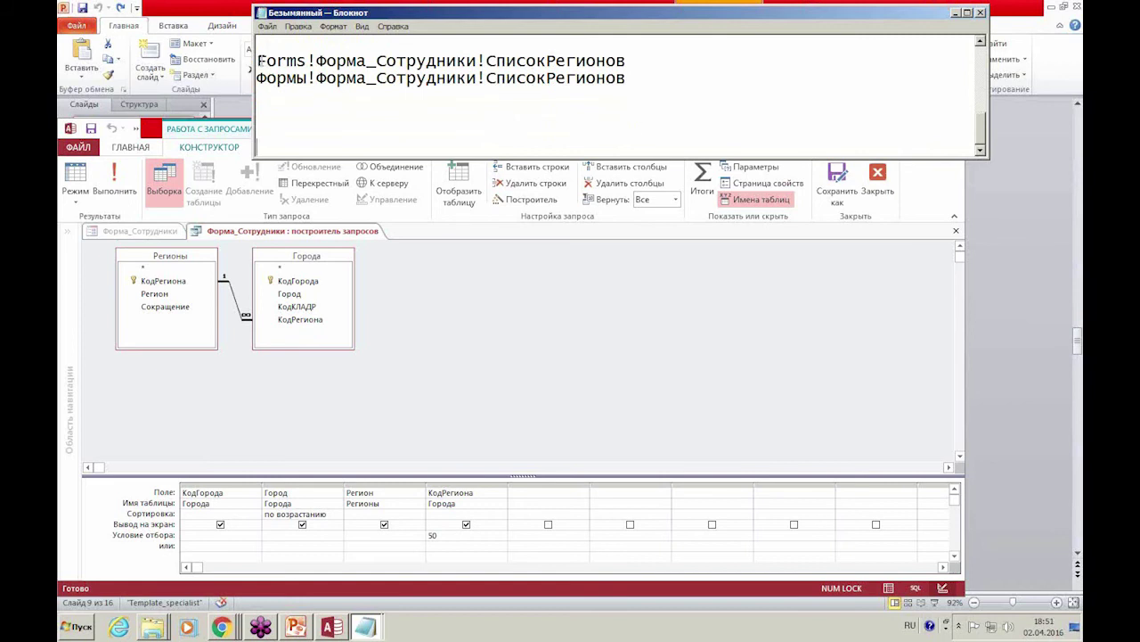
{"action": "type", "text": "="}
{"action": "key", "text": "Down"}
{"action": "key", "text": "Home"}
{"action": "type", "text": "="}
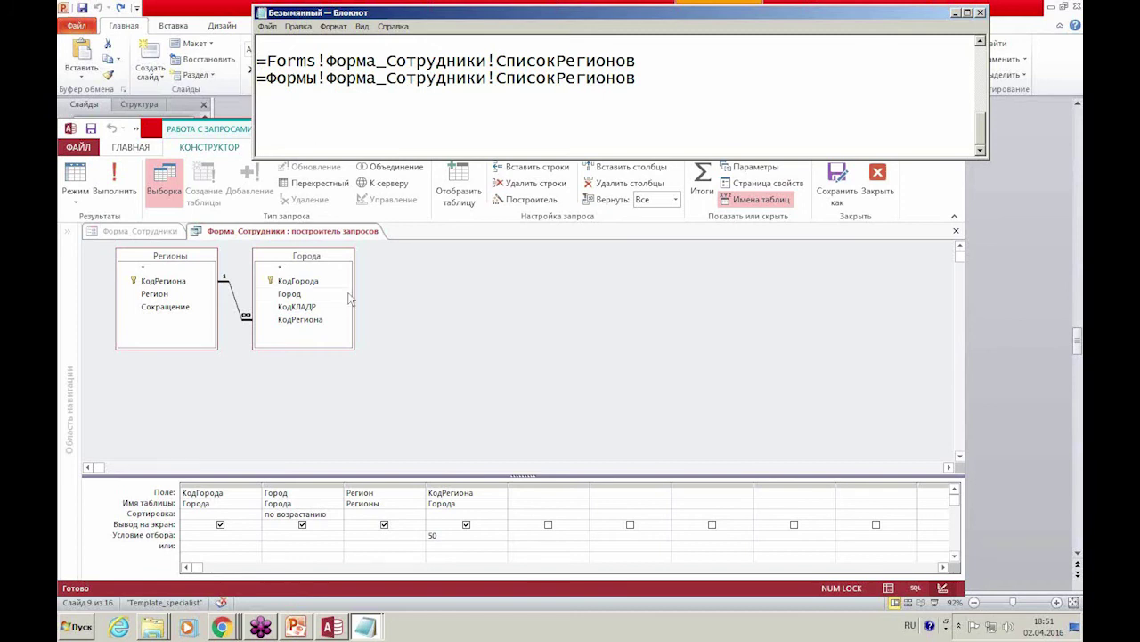
Replace the КодРегиона criterion in the query grid with =[Формы]![Форма_Сотрудники], using the suggested names.
{"action": "left_click", "coordinate": [436, 535]}
{"action": "key", "text": "BackSpace"}
{"action": "key", "text": "BackSpace"}
{"action": "type", "text": "="}
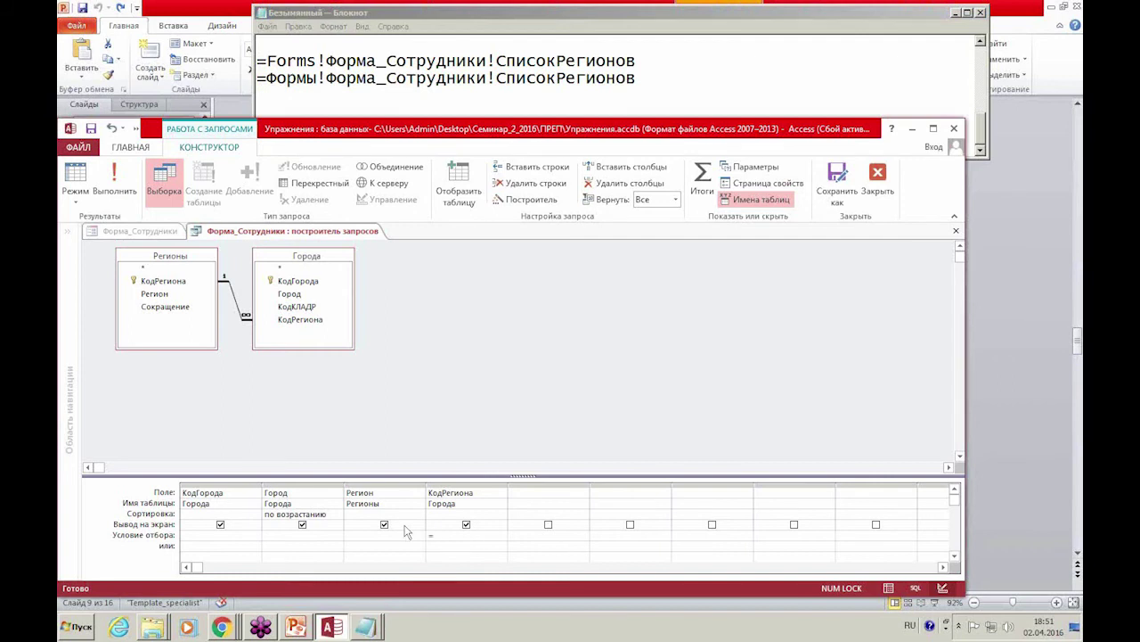
{"action": "type", "text": "ф"}
{"action": "key", "text": "Tab"}
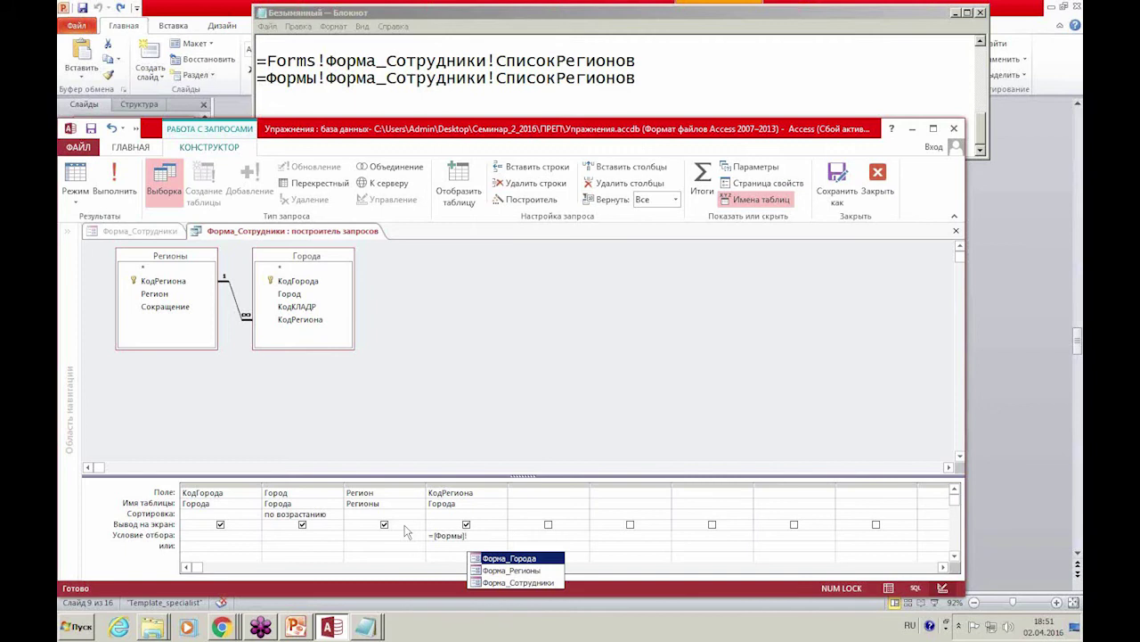
{"action": "key", "text": "Down"}
{"action": "key", "text": "Down"}
{"action": "key", "text": "Tab"}
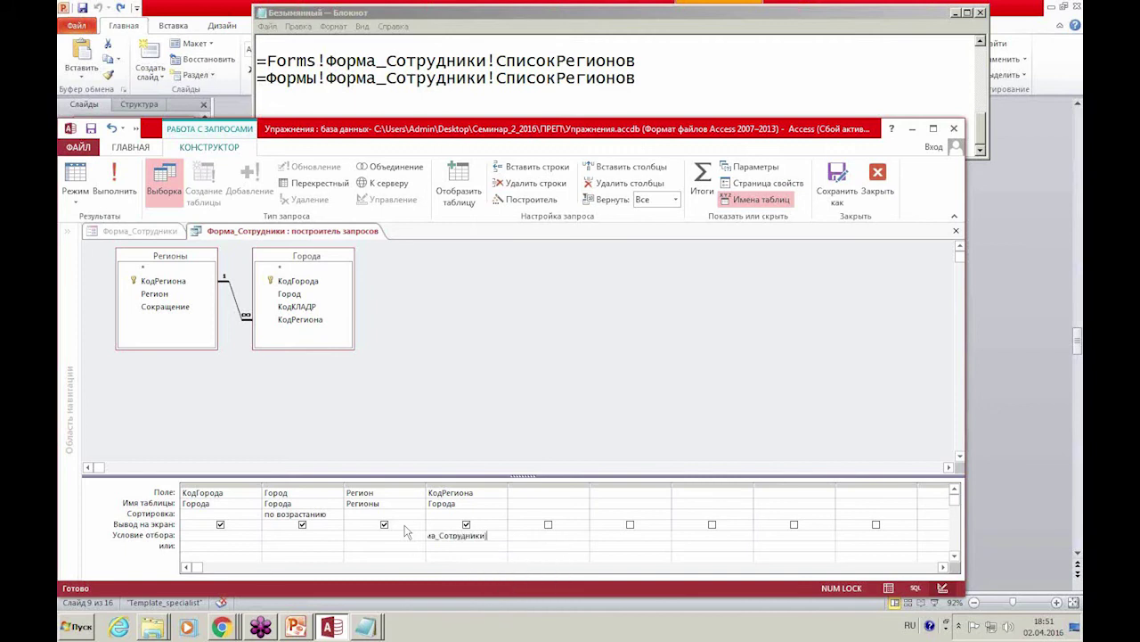
Append ![СписокРегионов] to the КодРегиона criterion and widen the column to fit the whole expression.
{"action": "type", "text": "!"}
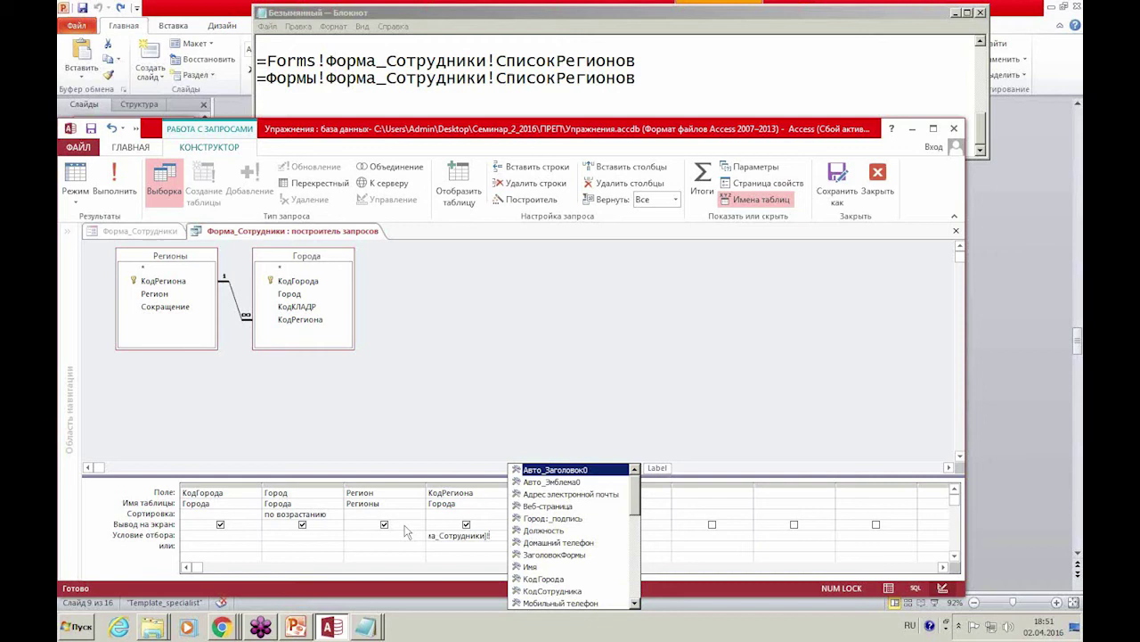
{"action": "type", "text": "сп"}
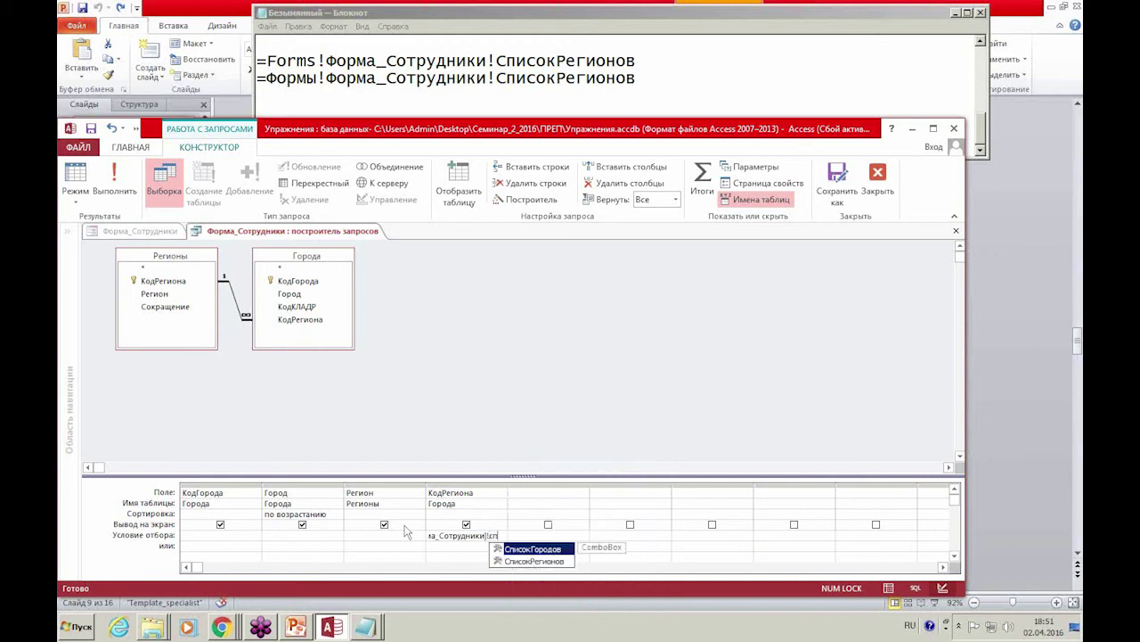
{"action": "key", "text": "Down"}
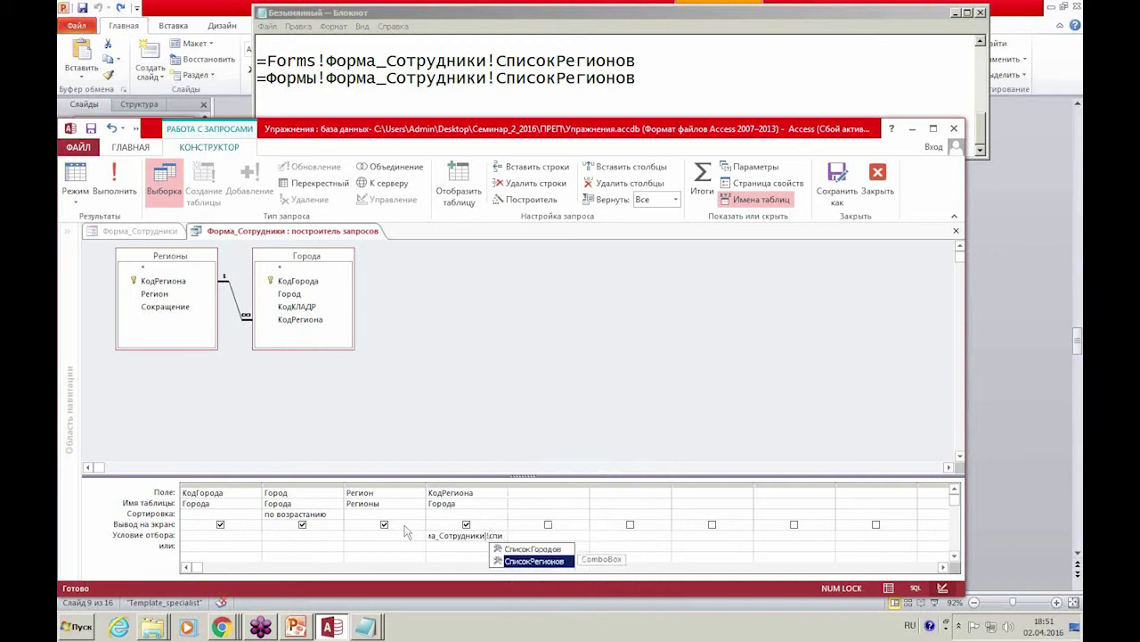
{"action": "key", "text": "Return"}
{"action": "left_click", "coordinate": [526, 537]}
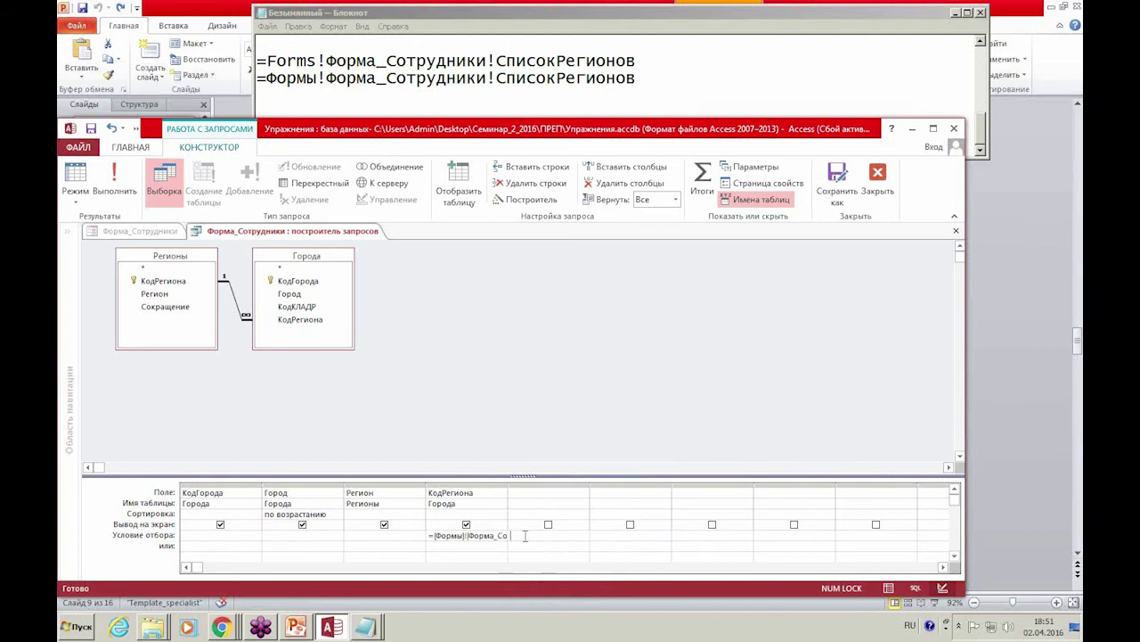
{"action": "double_click", "coordinate": [507, 486]}
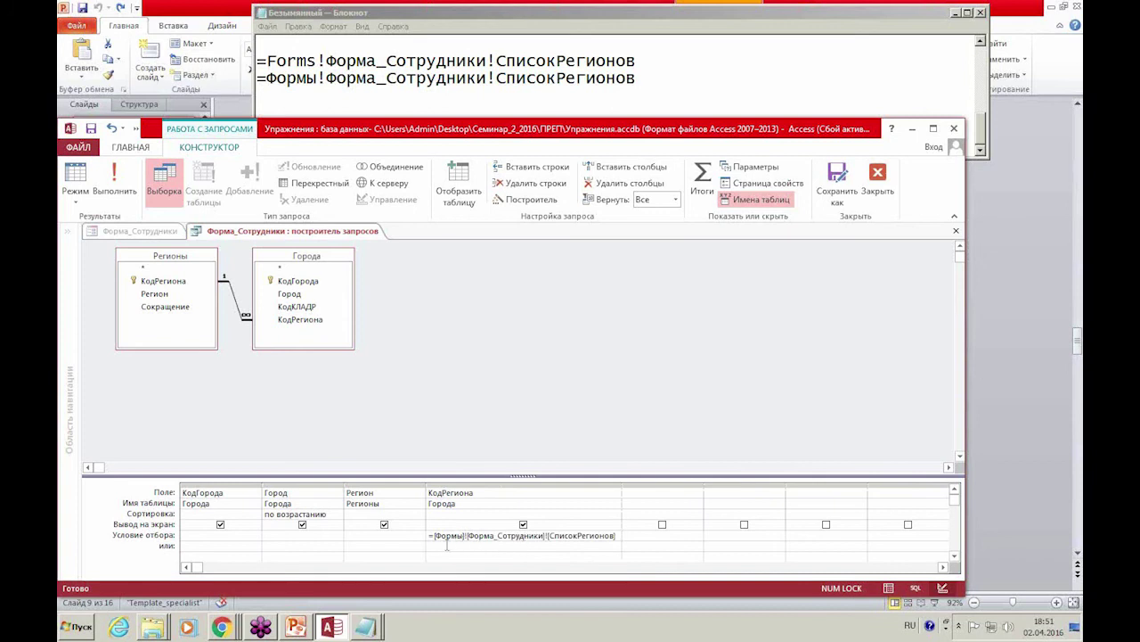
Copy the criterion expression into the note below the two references, as =[Формы]![Форма_Сотрудники]![СписокРегионов].
{"action": "left_click_drag", "start_coordinate": [435, 535], "coordinate": [616, 542]}
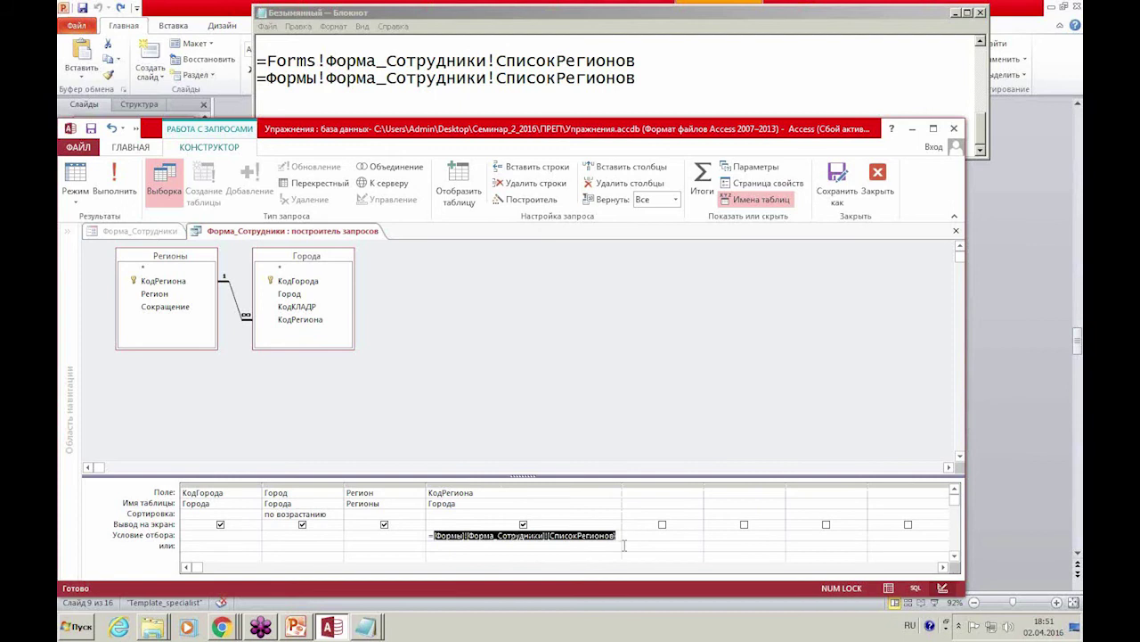
{"action": "left_click", "coordinate": [271, 105]}
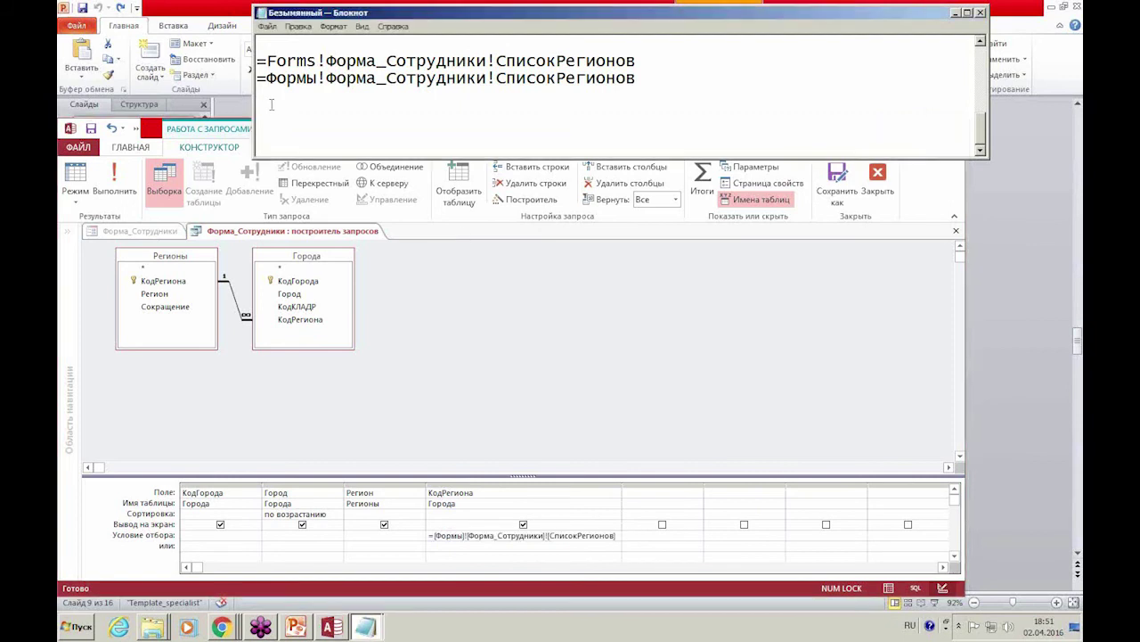
{"action": "key", "text": "ctrl+v"}
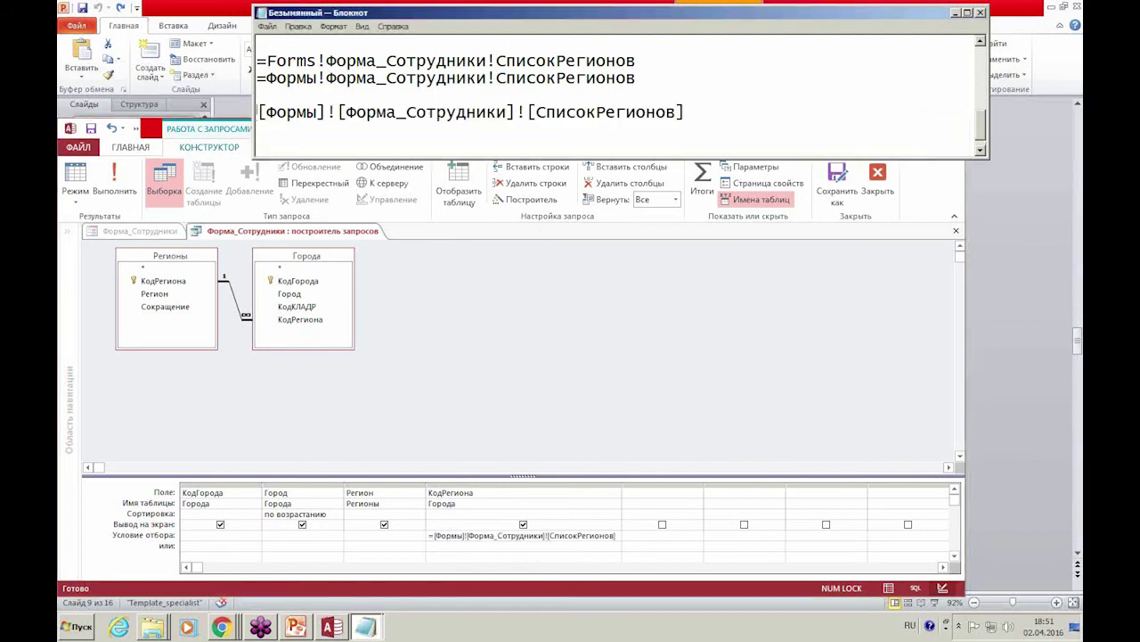
{"action": "key", "text": "Home"}
{"action": "type", "text": "="}
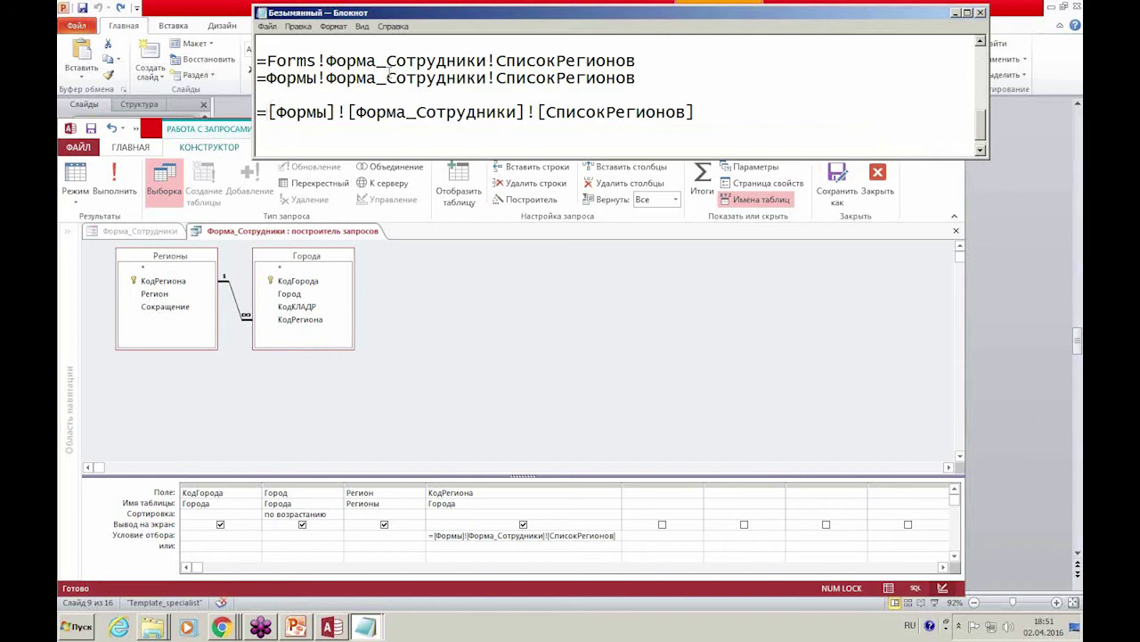
{"action": "left_click", "coordinate": [980, 150]}
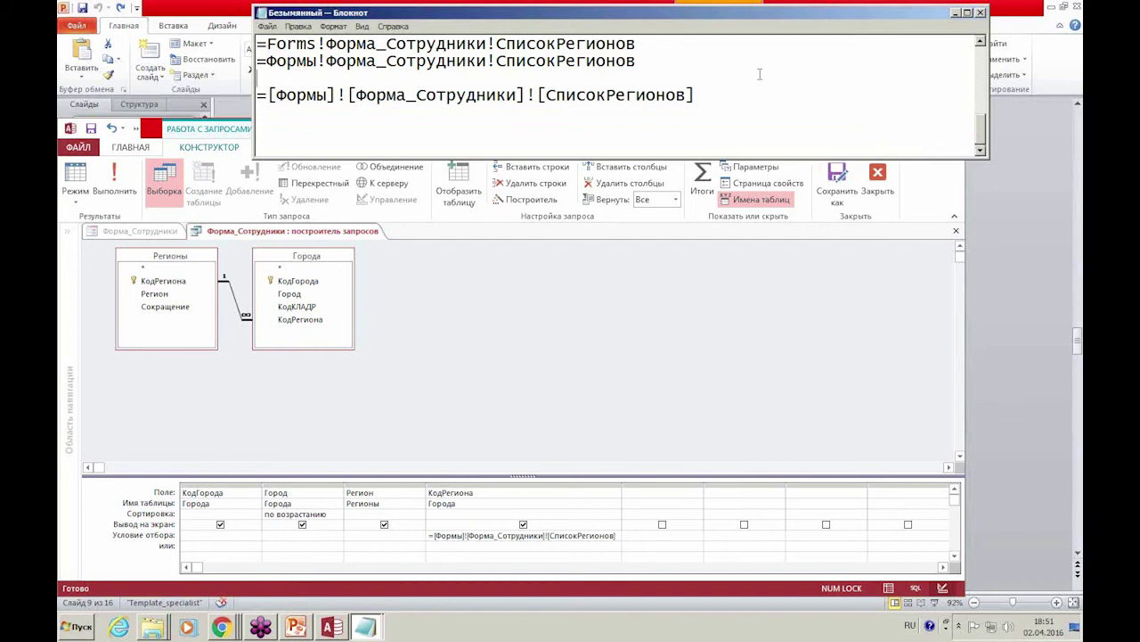
Exclude the КодРегиона column from the query output while keeping its criterion.
{"action": "left_click", "coordinate": [602, 323]}
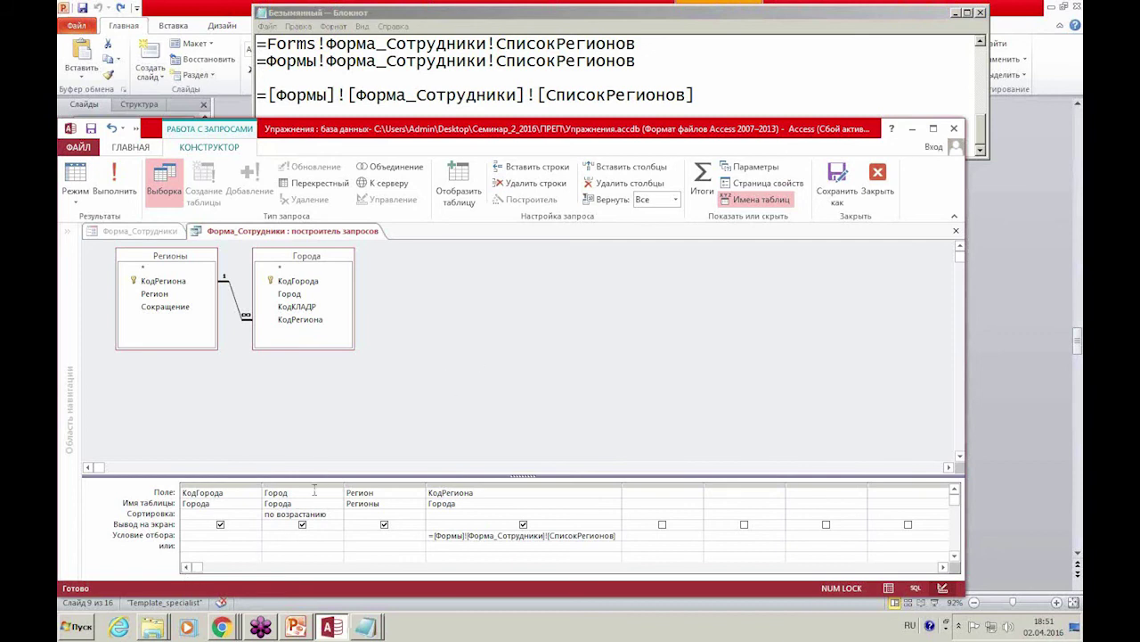
{"action": "left_click", "coordinate": [328, 466]}
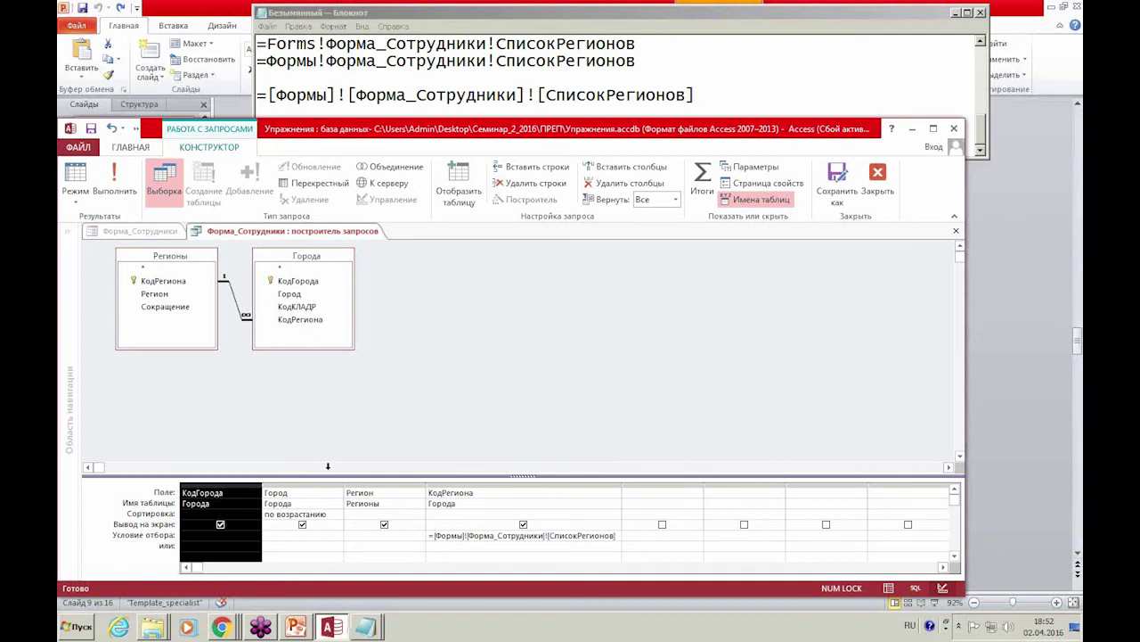
{"action": "left_click_drag", "start_coordinate": [327, 466], "coordinate": [445, 492]}
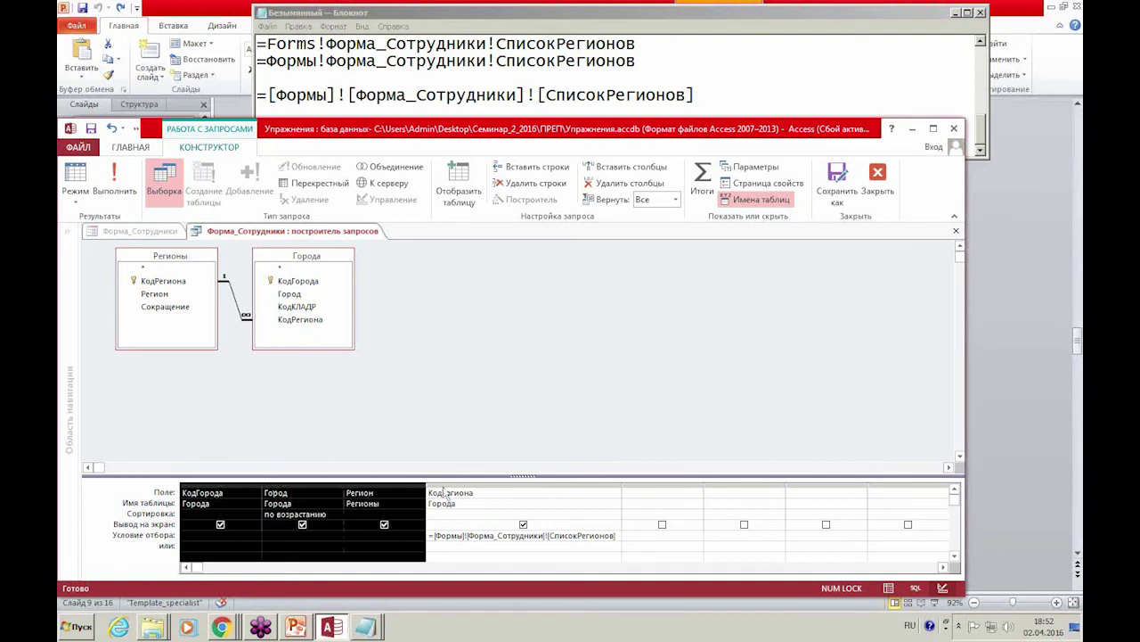
{"action": "left_click", "coordinate": [524, 525]}
{"action": "left_click", "coordinate": [512, 547]}
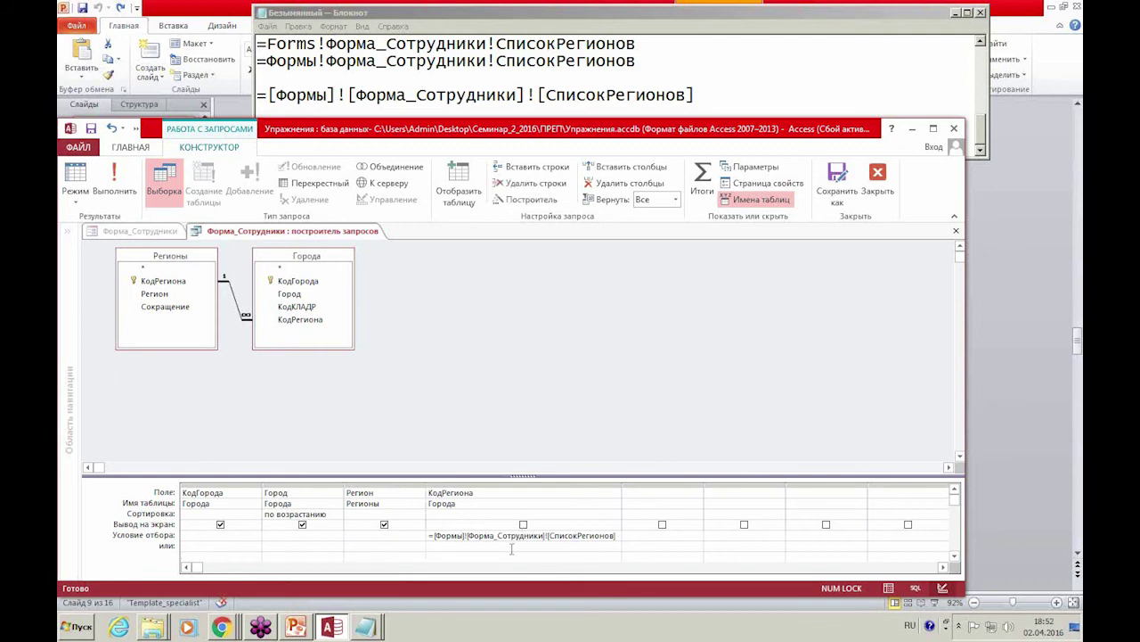
Close the query builder and save the changed SQL statement as the combo box's row source.
{"action": "left_click_drag", "start_coordinate": [249, 485], "coordinate": [364, 496]}
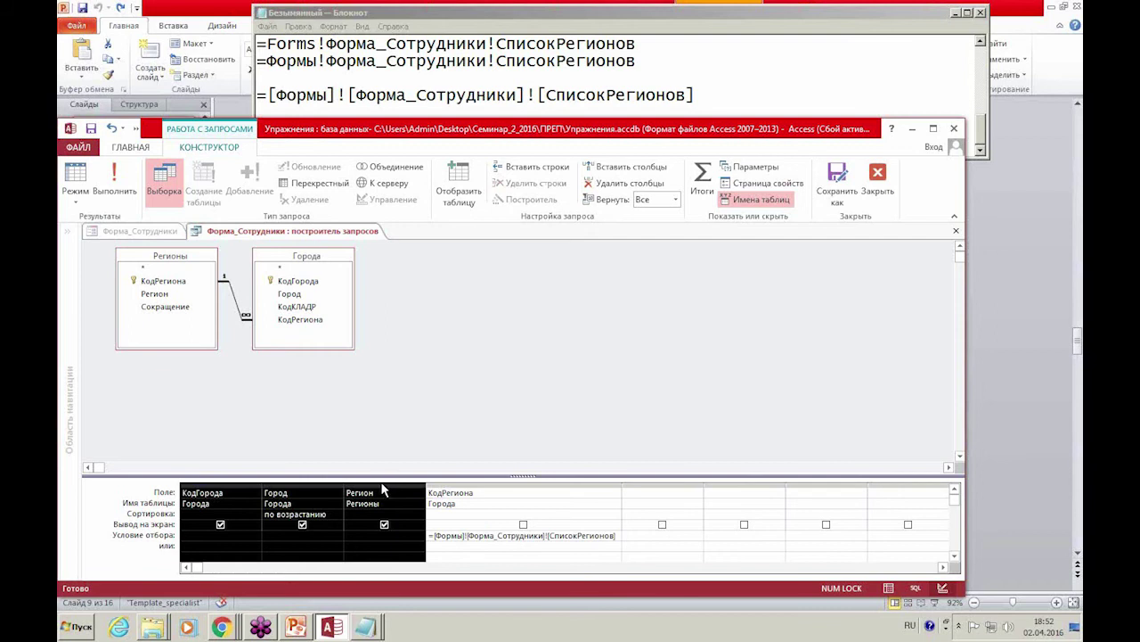
{"action": "left_click", "coordinate": [429, 445]}
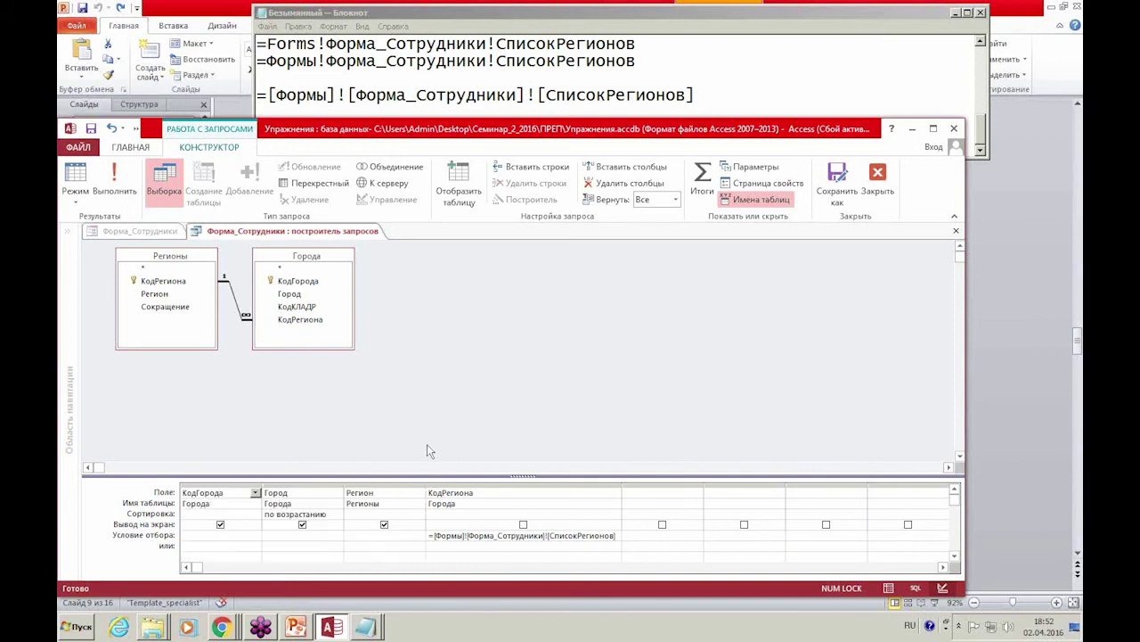
{"action": "left_click", "coordinate": [879, 177]}
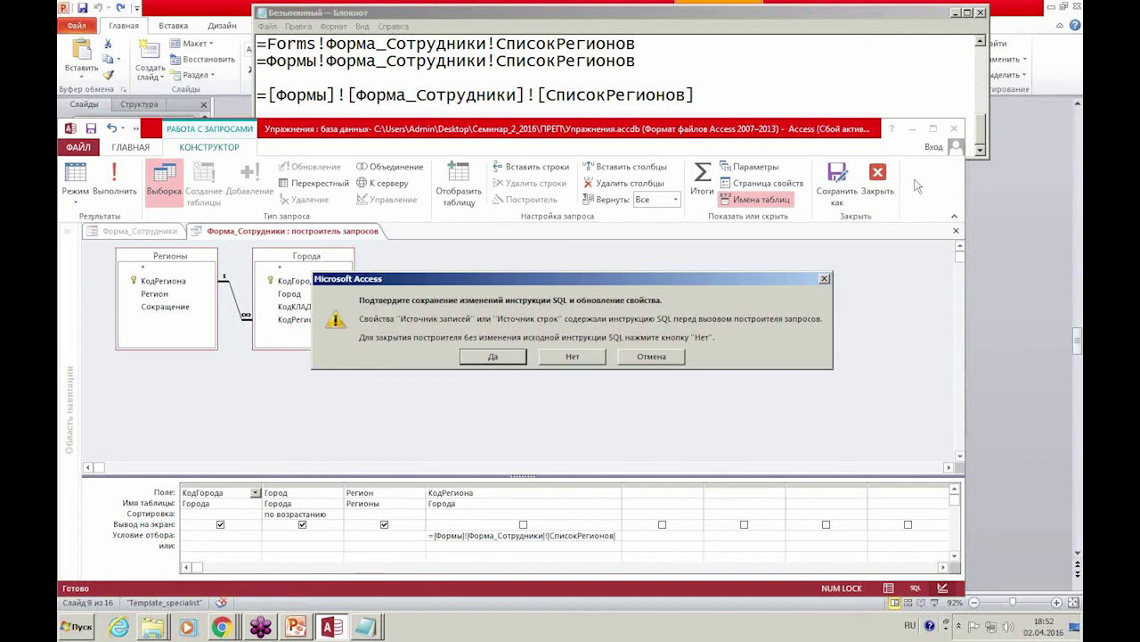
{"action": "left_click", "coordinate": [509, 360]}
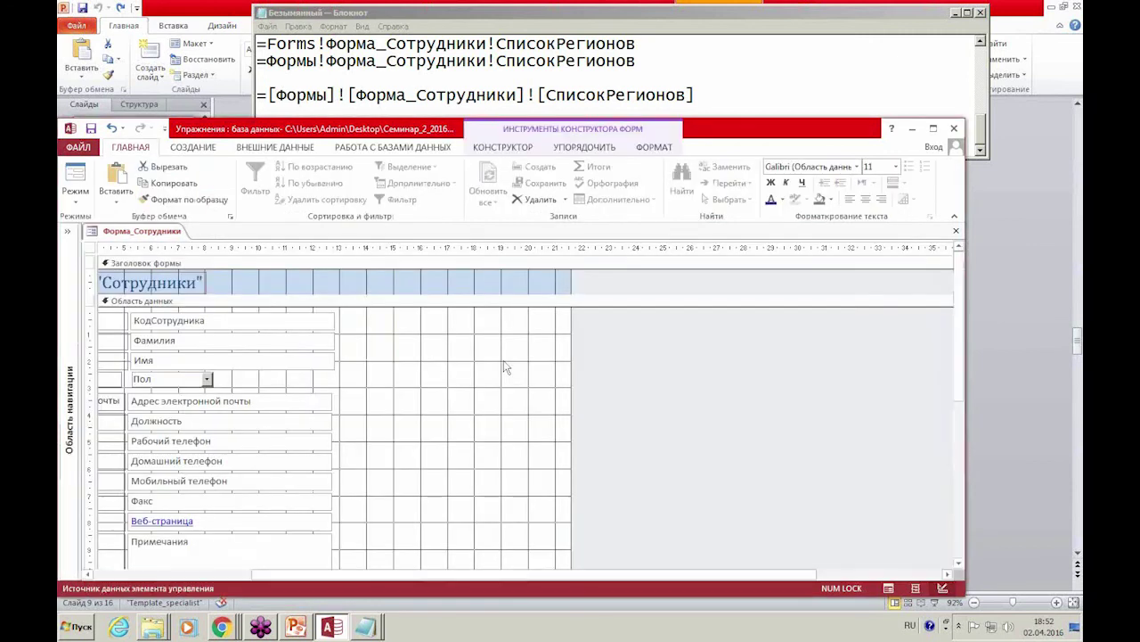
Set the number of columns of the СписокГородов combo box to 3 in its layout properties.
{"action": "scroll", "coordinate": [496, 381], "scroll_direction": "down", "scroll_amount": 5}
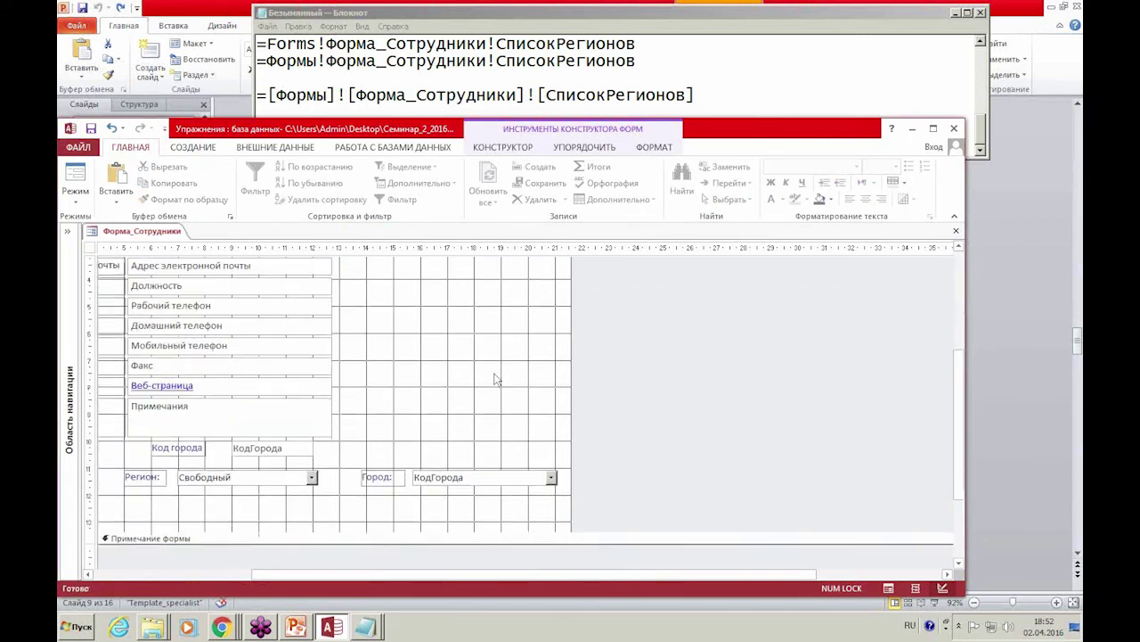
{"action": "right_click", "coordinate": [498, 482]}
{"action": "left_click", "coordinate": [524, 468]}
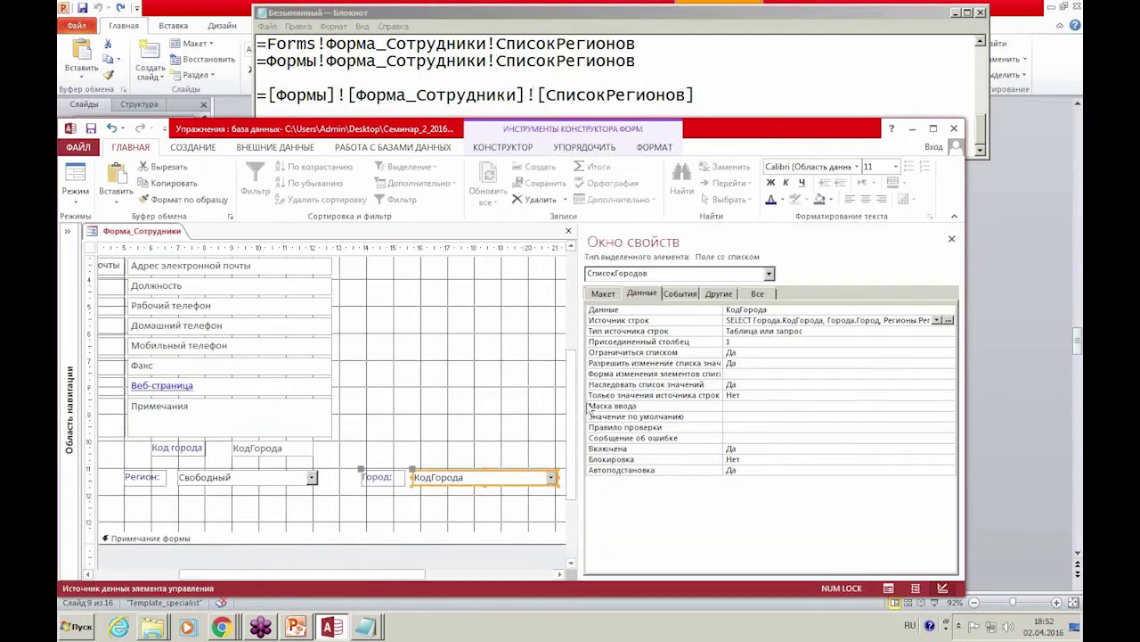
{"action": "left_click", "coordinate": [605, 294]}
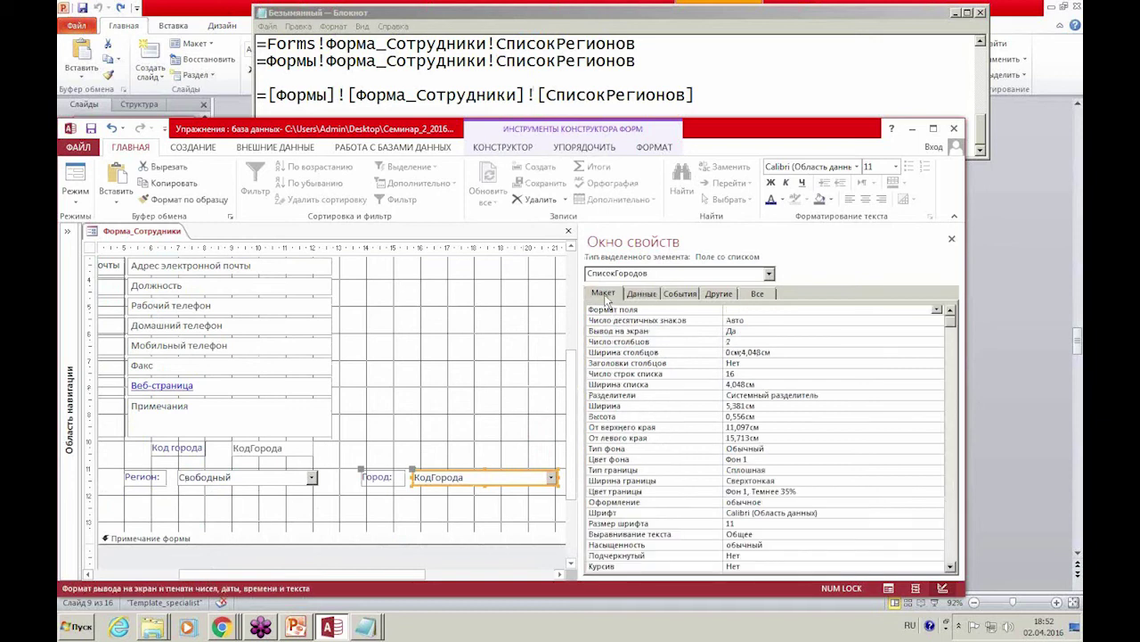
{"action": "left_click", "coordinate": [723, 343]}
{"action": "key", "text": "BackSpace"}
{"action": "type", "text": "3"}
Set the СписокГородов column widths to 0см;4см;4см and its list width to 8 cm.
{"action": "left_click", "coordinate": [732, 352]}
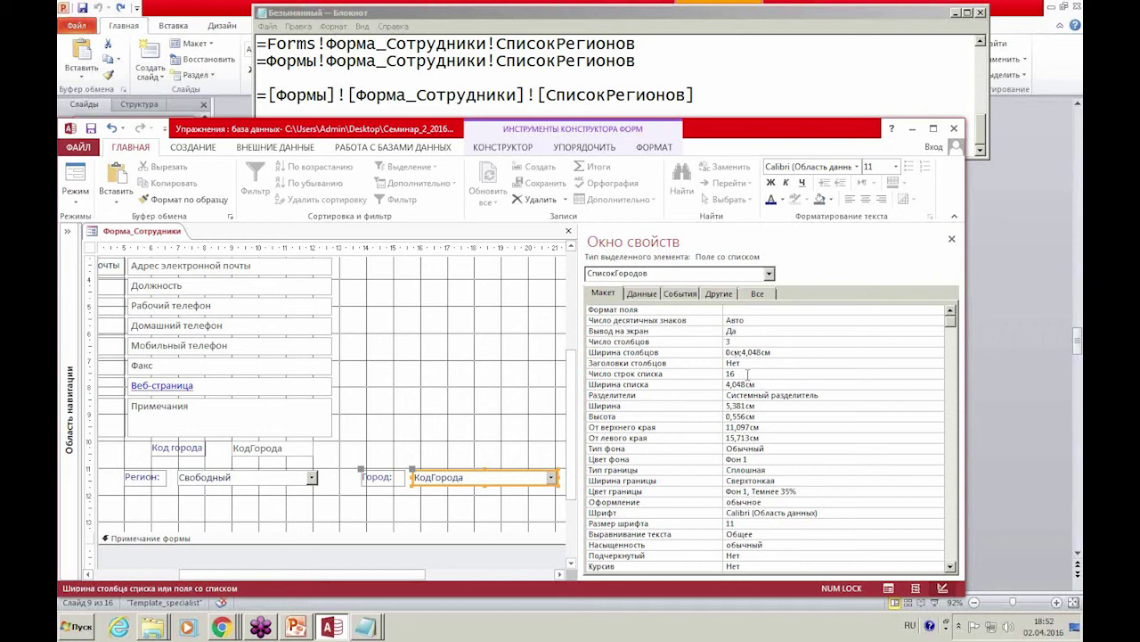
{"action": "left_click_drag", "start_coordinate": [742, 352], "coordinate": [792, 358]}
{"action": "type", "text": "4"}
{"action": "left_click", "coordinate": [764, 378]}
{"action": "left_click", "coordinate": [708, 383]}
{"action": "type", "text": "8"}
Turn on column headings for СписокГородов and set its number of list rows to 20.
{"action": "left_click", "coordinate": [753, 365]}
{"action": "type", "text": "Да"}
{"action": "key", "text": "Return"}
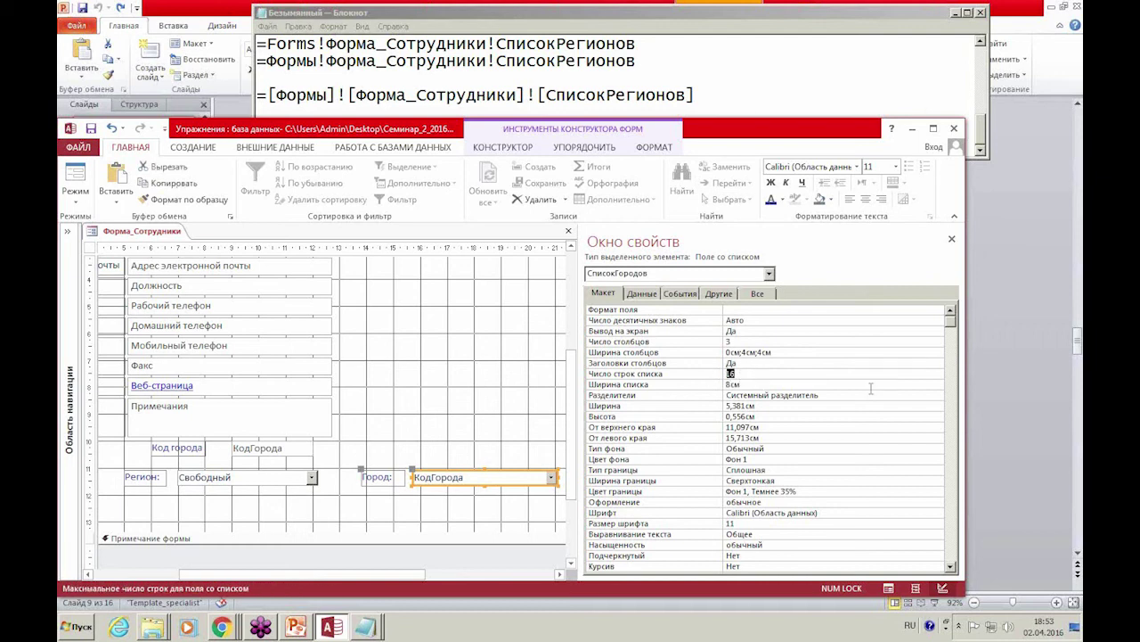
{"action": "type", "text": "2"}
{"action": "key", "text": "Return"}
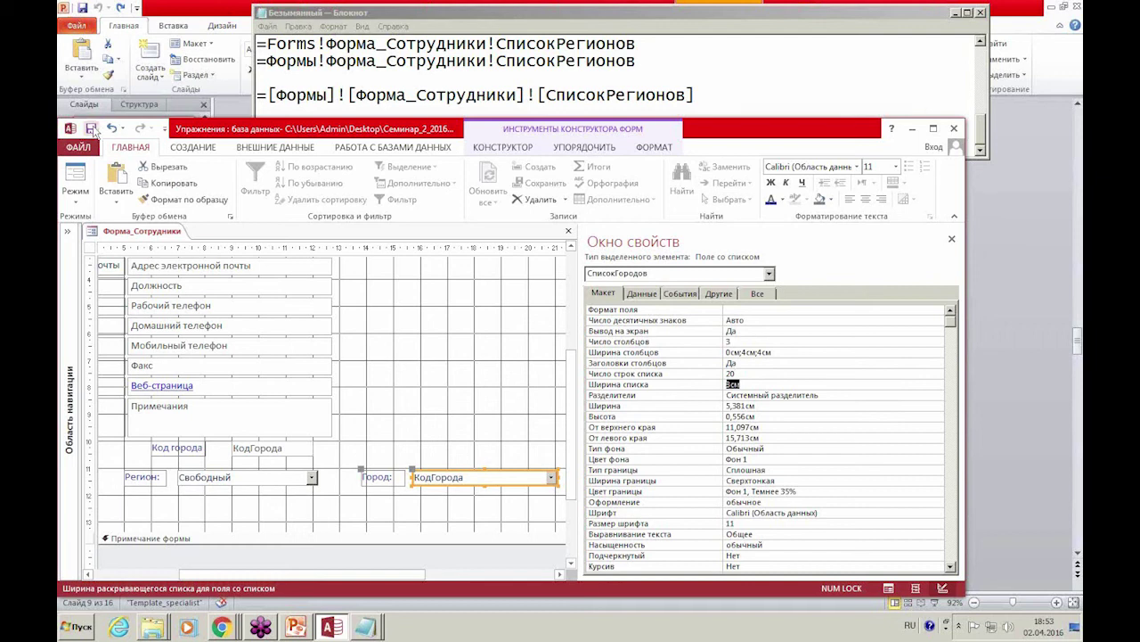
Close the property sheet and the form design, and reopen Форма_Сотрудники in form view.
{"action": "left_click", "coordinate": [950, 240]}
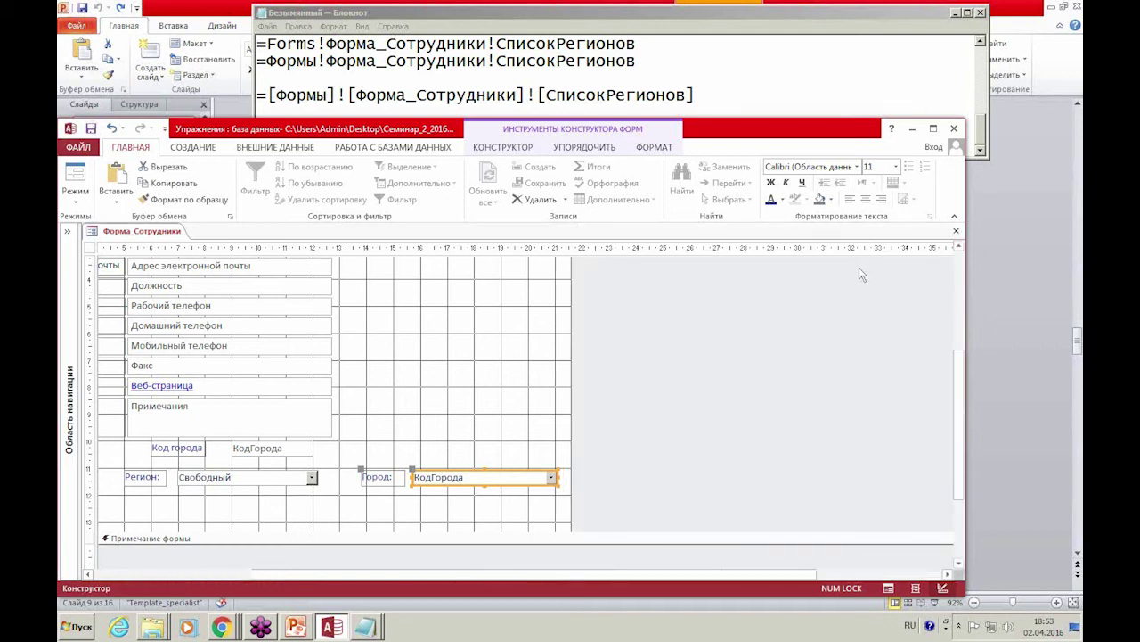
{"action": "left_click", "coordinate": [956, 231]}
{"action": "left_click", "coordinate": [67, 232]}
{"action": "left_click", "coordinate": [123, 399]}
{"action": "double_click", "coordinate": [123, 399]}
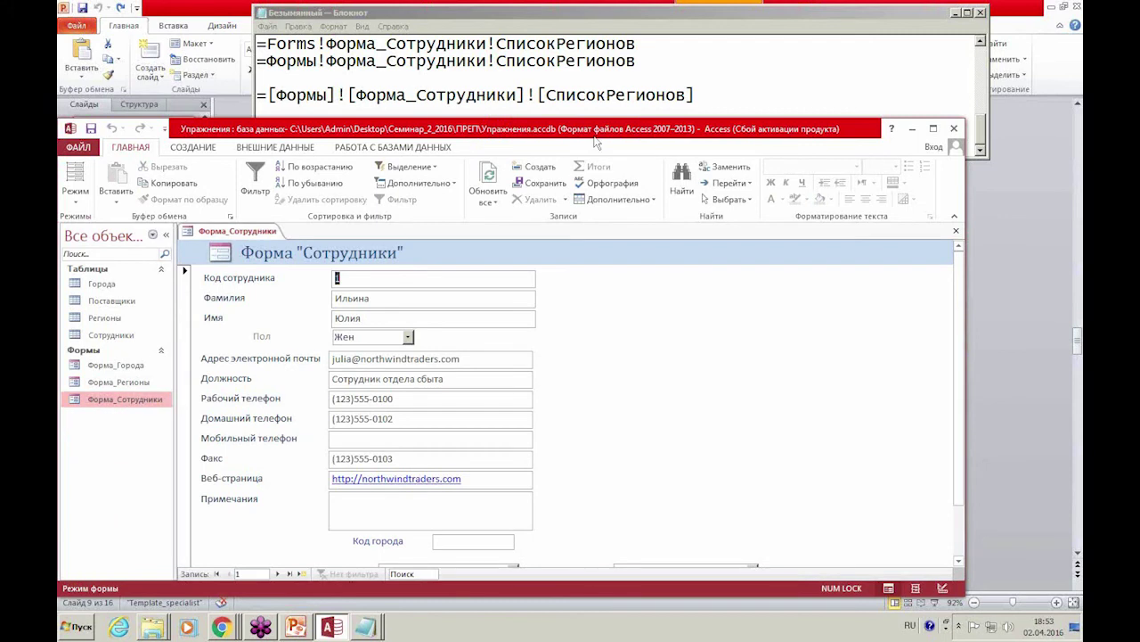
Move the window up to expose the form's lower fields and check the Город list with no region selected.
{"action": "left_click_drag", "start_coordinate": [590, 117], "coordinate": [593, 57]}
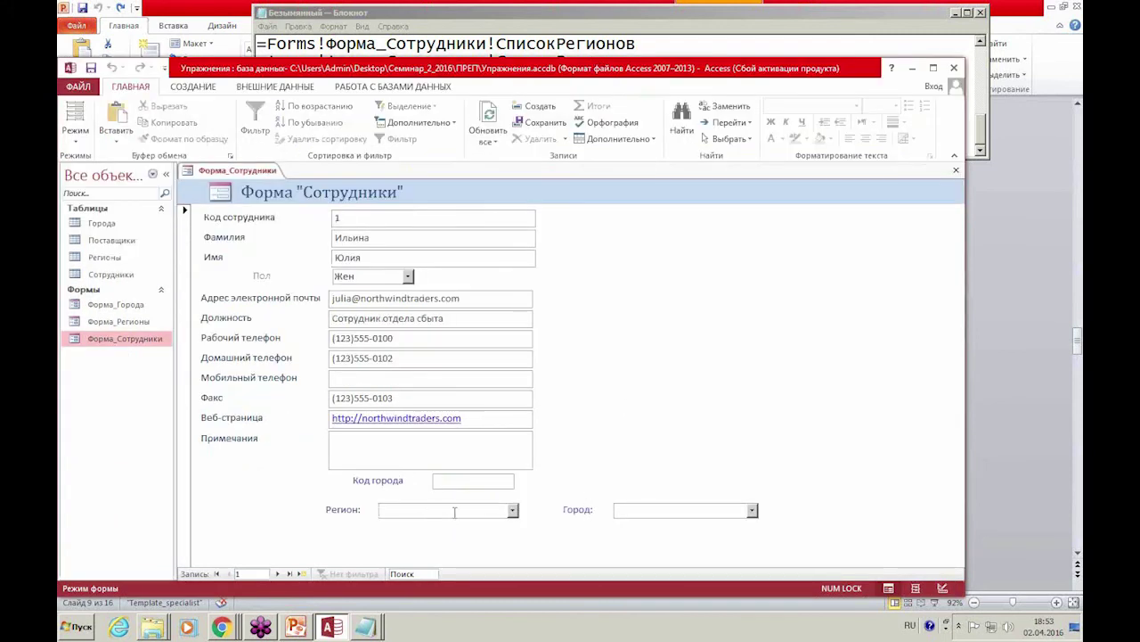
{"action": "left_click", "coordinate": [630, 510]}
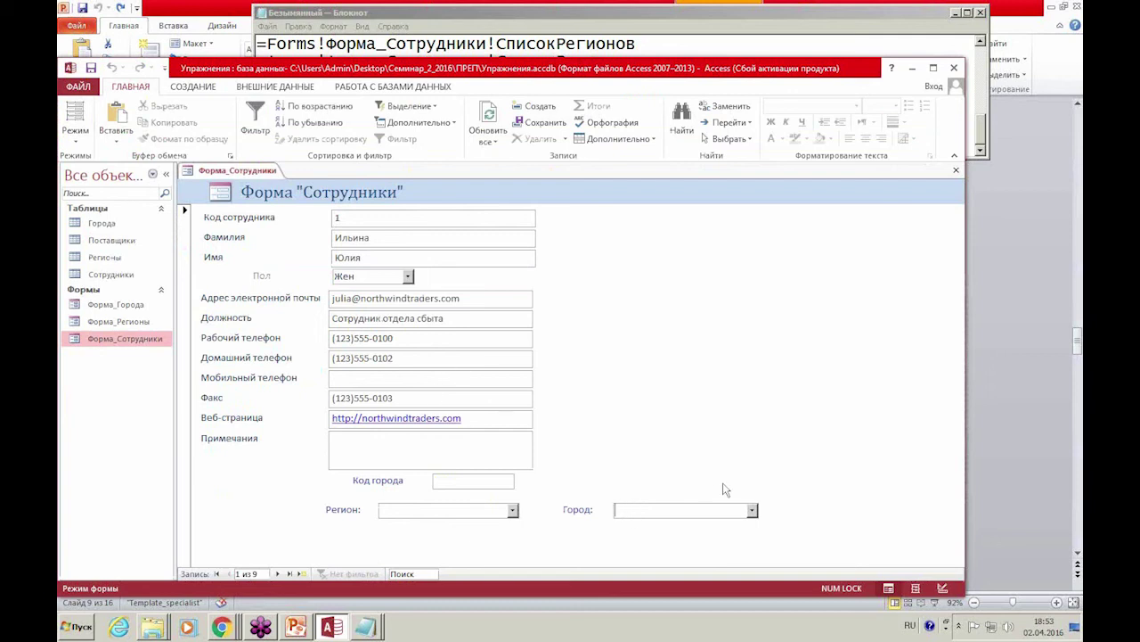
{"action": "left_click", "coordinate": [752, 509]}
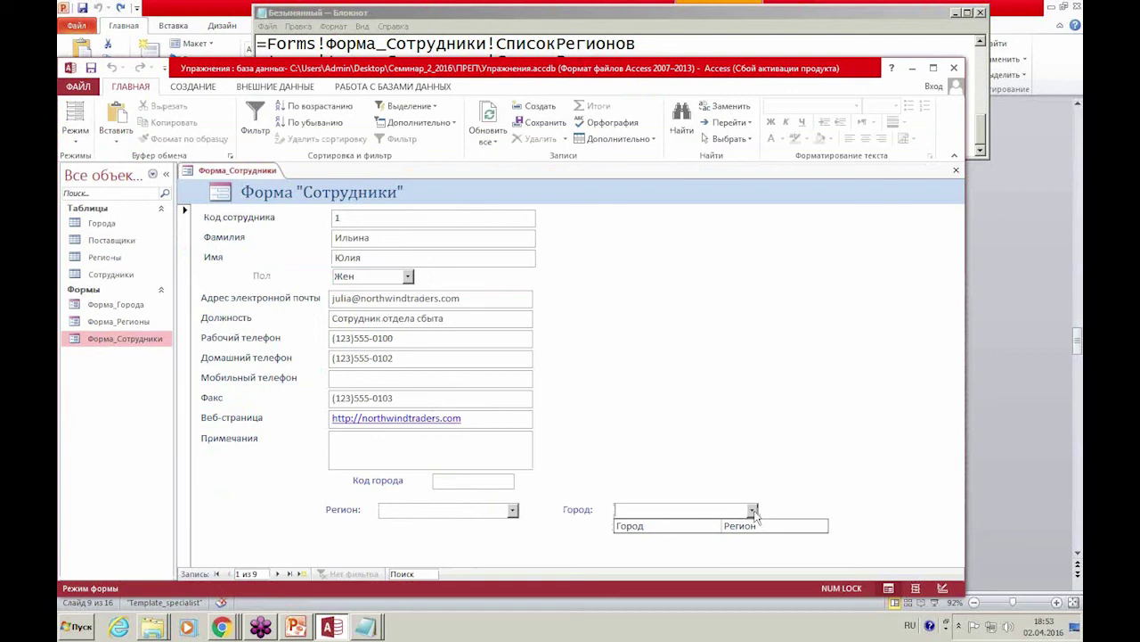
{"action": "left_click", "coordinate": [753, 511]}
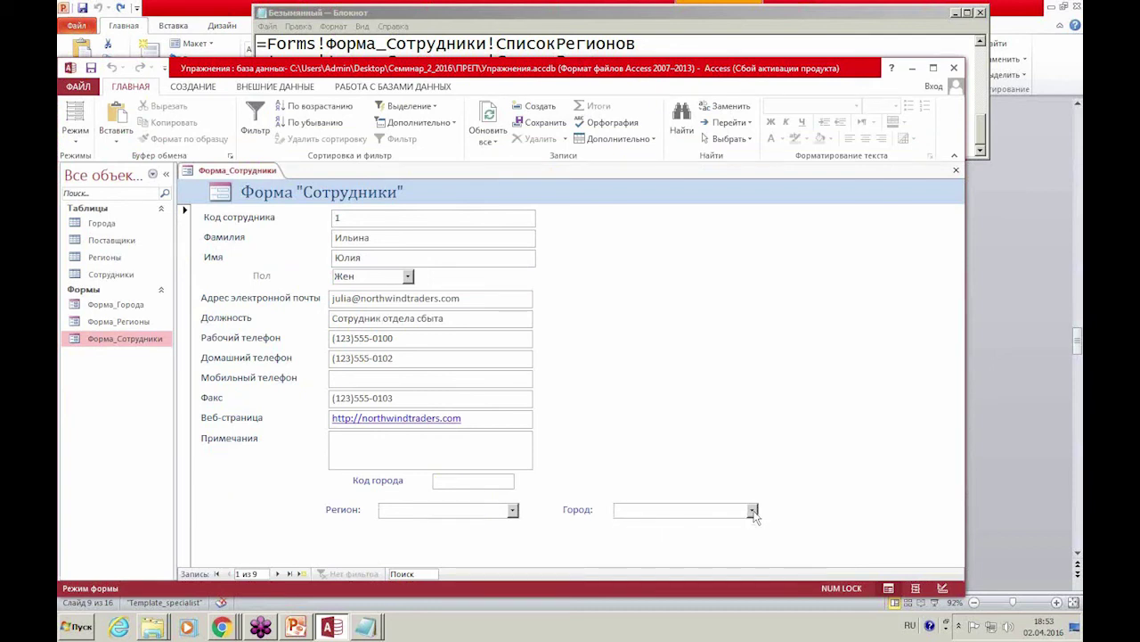
Choose the Ленинградская region and check the Город list before and after refreshing all records.
{"action": "left_click", "coordinate": [513, 511]}
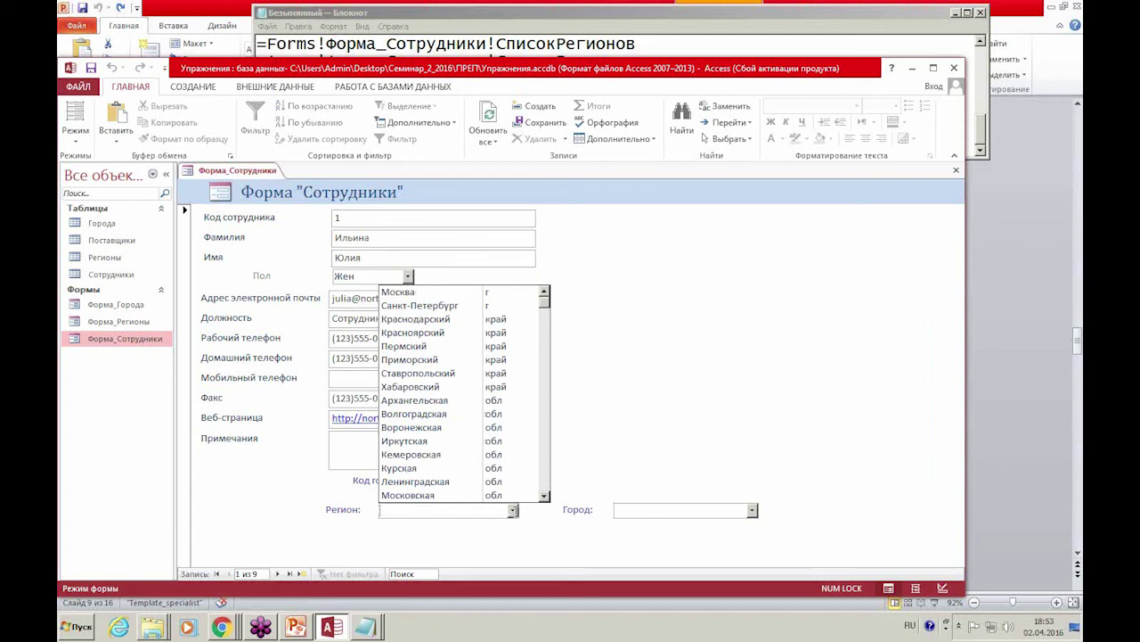
{"action": "left_click", "coordinate": [475, 486]}
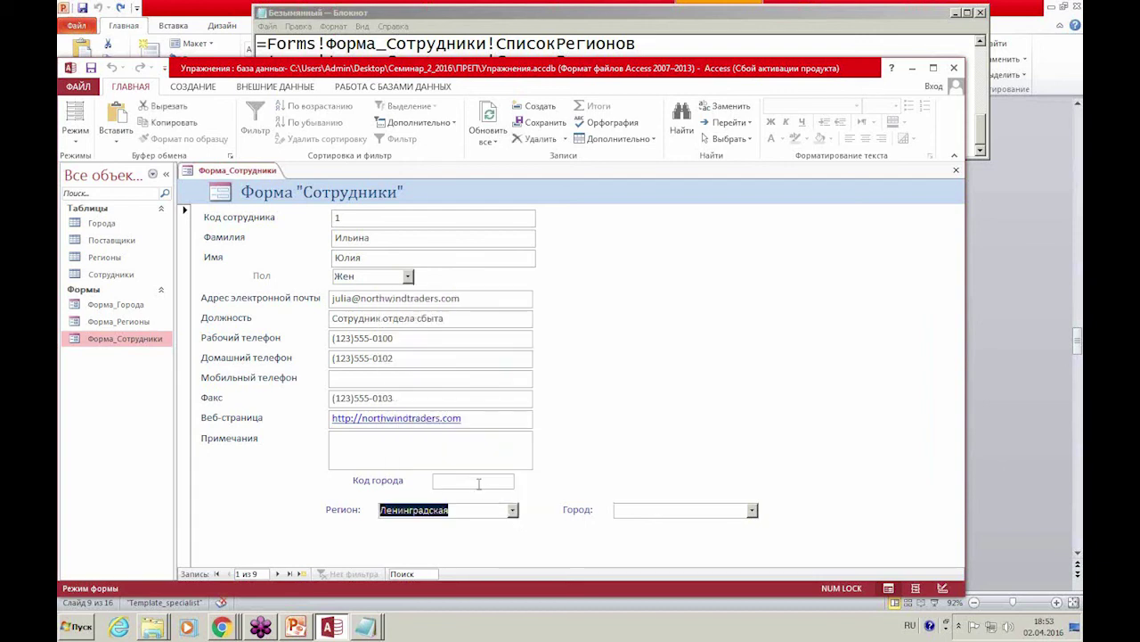
{"action": "left_click", "coordinate": [752, 510]}
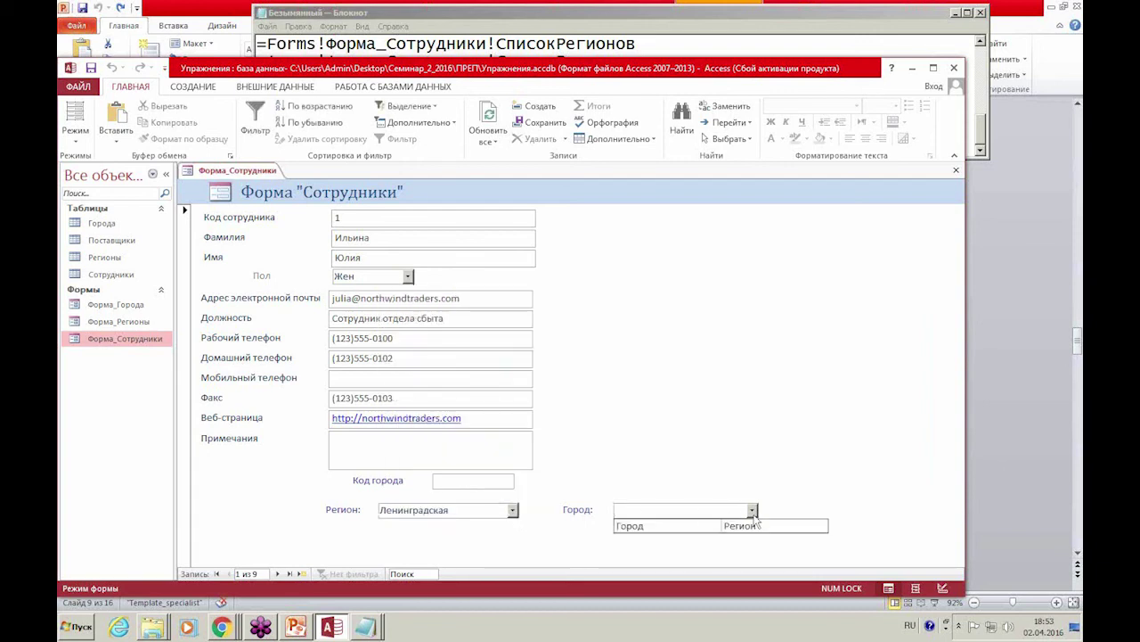
{"action": "left_click", "coordinate": [754, 515]}
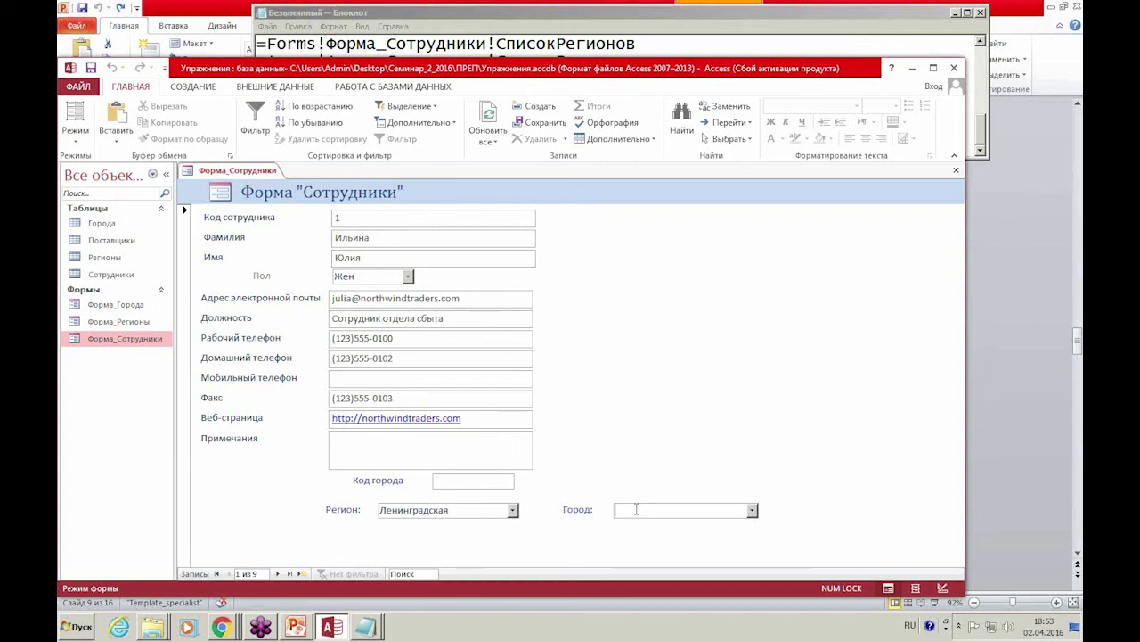
{"action": "left_click", "coordinate": [489, 119]}
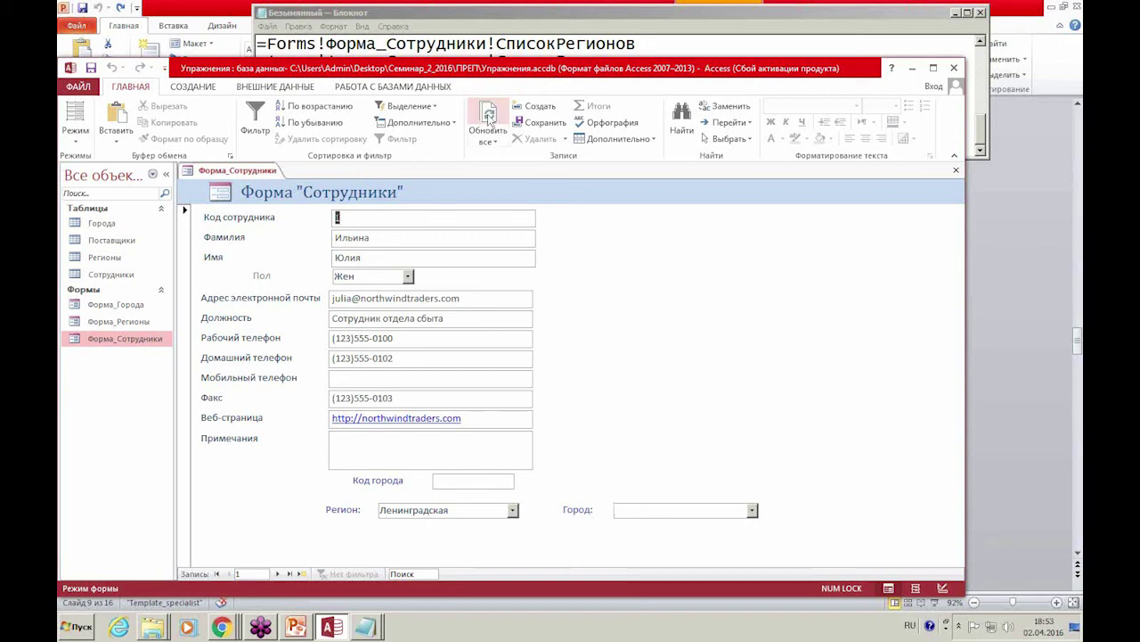
{"action": "left_click", "coordinate": [753, 511]}
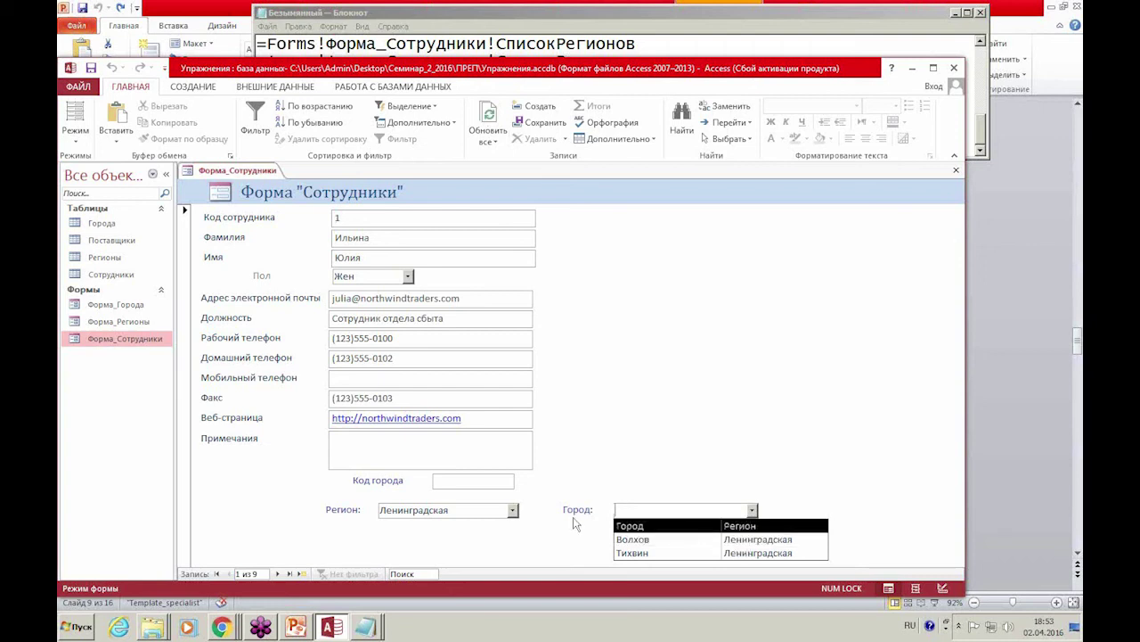
Change the region to Москва and examine the cities offered in the Город list.
{"action": "left_click", "coordinate": [513, 510]}
{"action": "scroll", "coordinate": [510, 427], "scroll_direction": "up", "scroll_amount": 4}
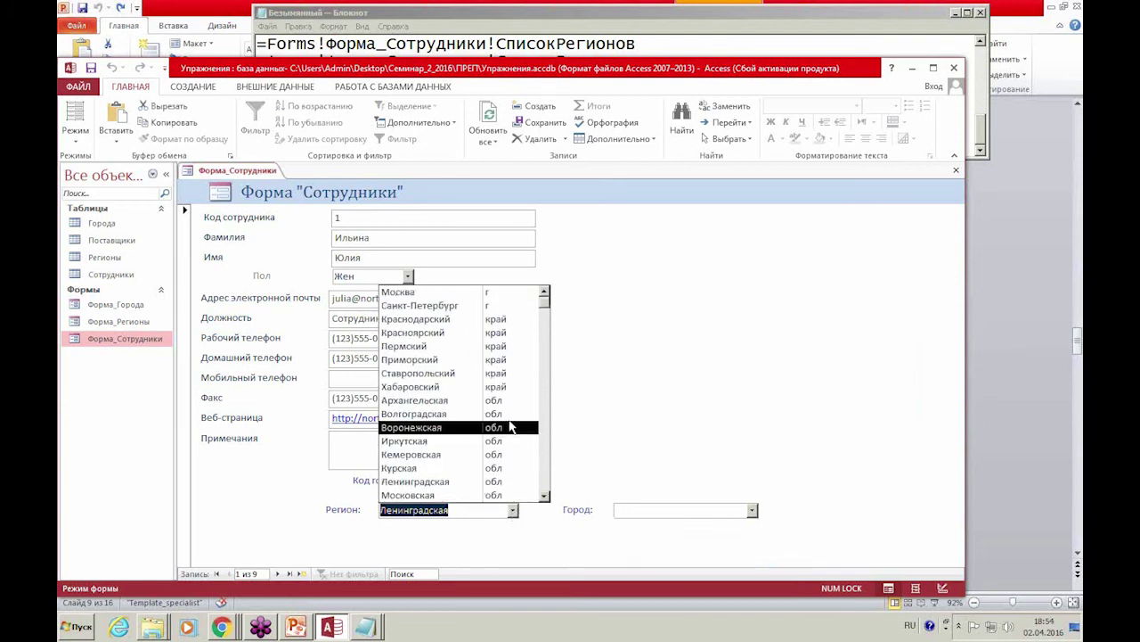
{"action": "left_click", "coordinate": [458, 293]}
{"action": "left_click", "coordinate": [644, 511]}
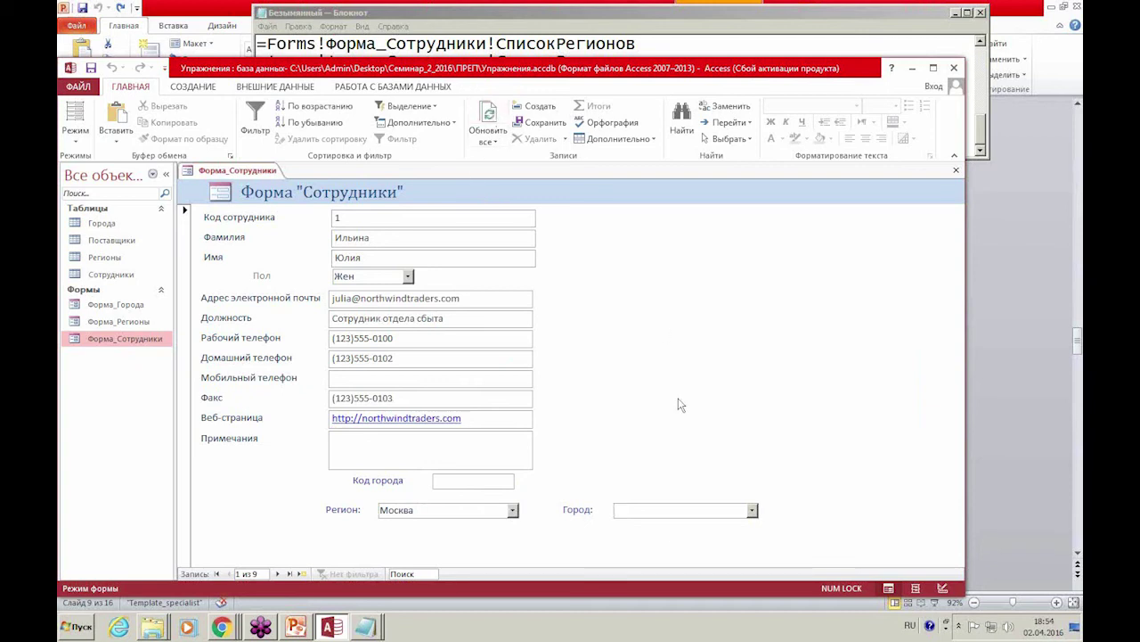
{"action": "left_click", "coordinate": [754, 511]}
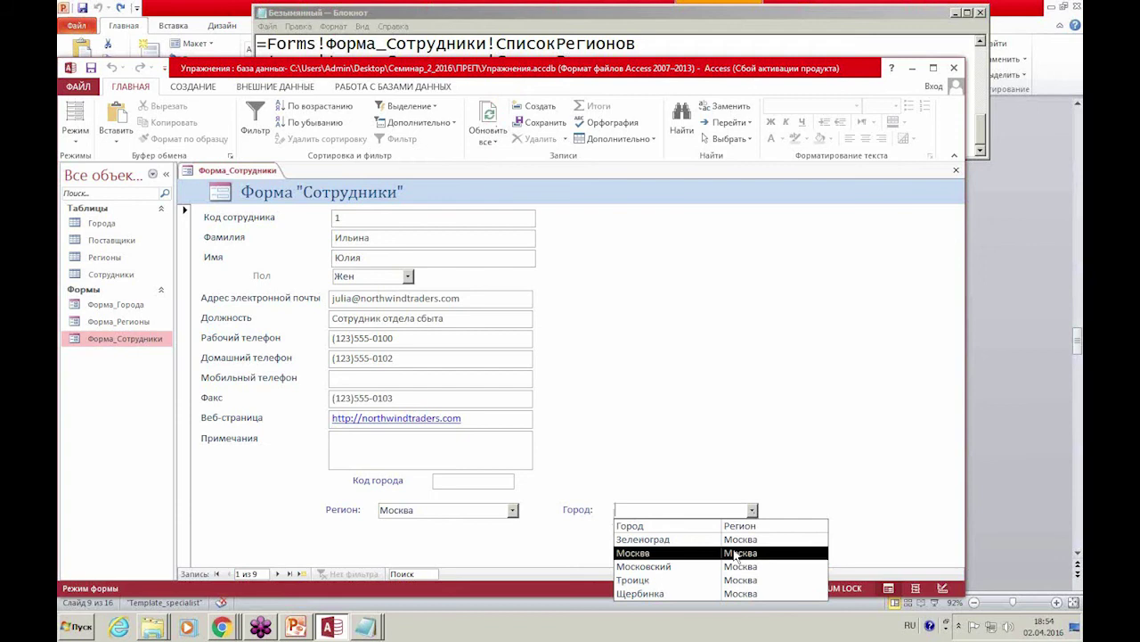
Change the region to Пермский and examine the cities offered in the Город list.
{"action": "left_click", "coordinate": [512, 509]}
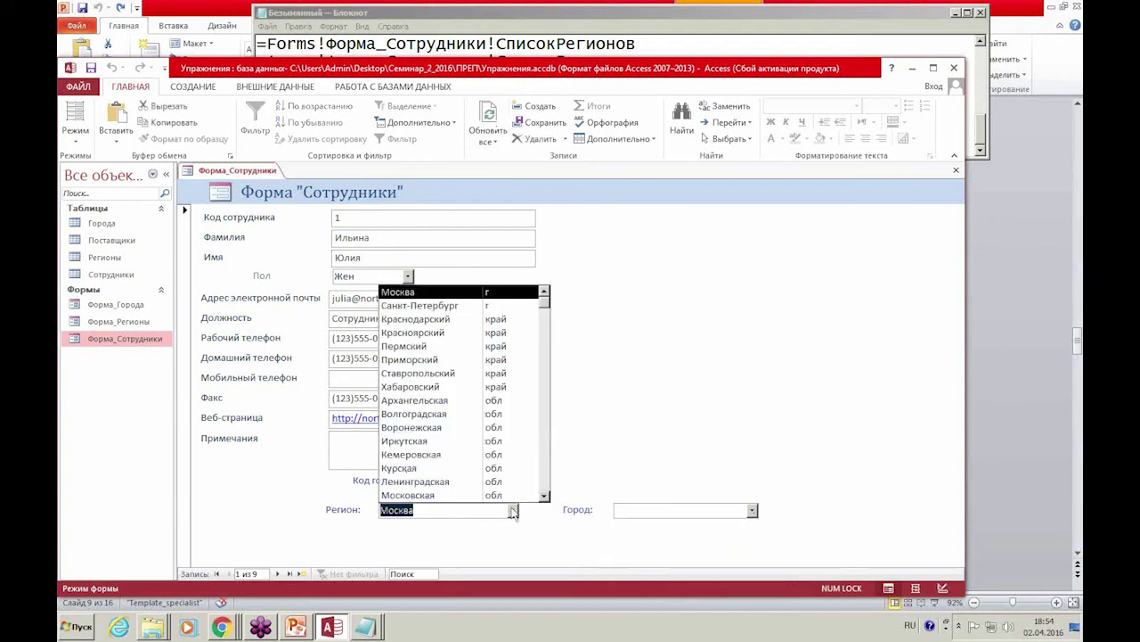
{"action": "left_click", "coordinate": [463, 347]}
{"action": "left_click", "coordinate": [659, 511]}
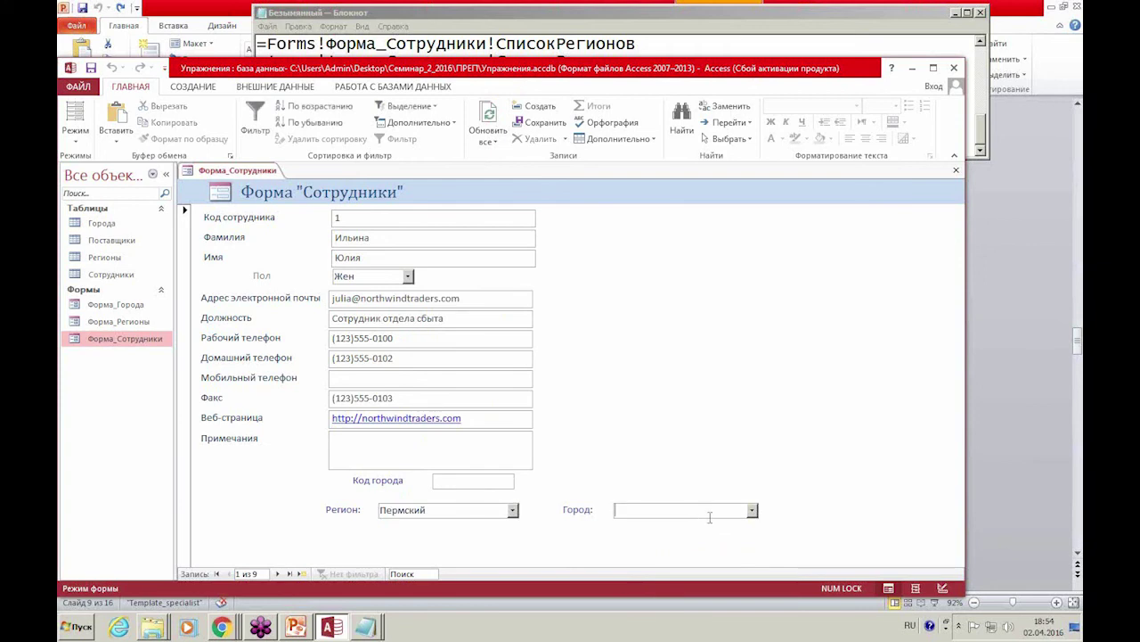
{"action": "left_click", "coordinate": [753, 510]}
{"action": "left_click", "coordinate": [753, 512]}
{"action": "left_click", "coordinate": [753, 510]}
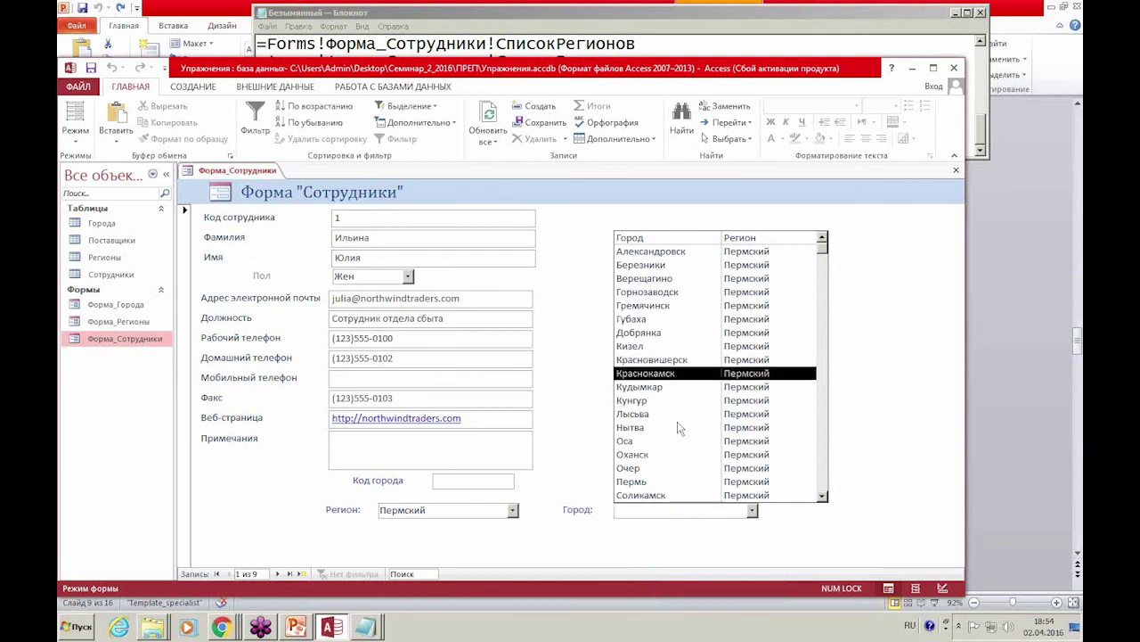
Change the region to Московская and examine the cities offered in the Город list.
{"action": "left_click", "coordinate": [476, 519]}
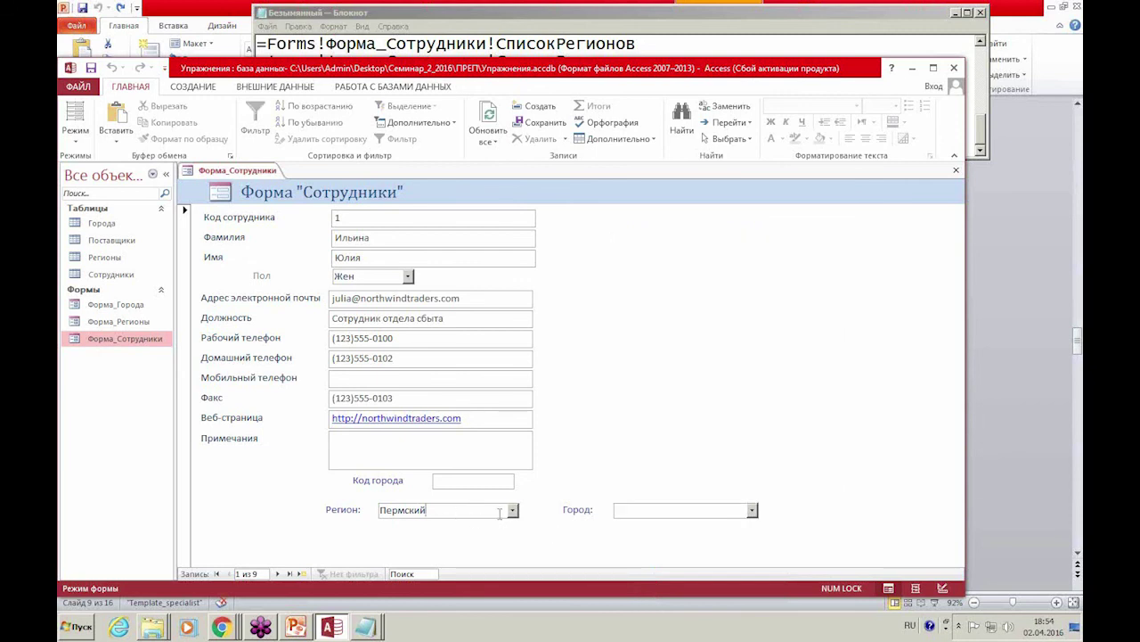
{"action": "left_click", "coordinate": [512, 510]}
{"action": "left_click", "coordinate": [450, 440]}
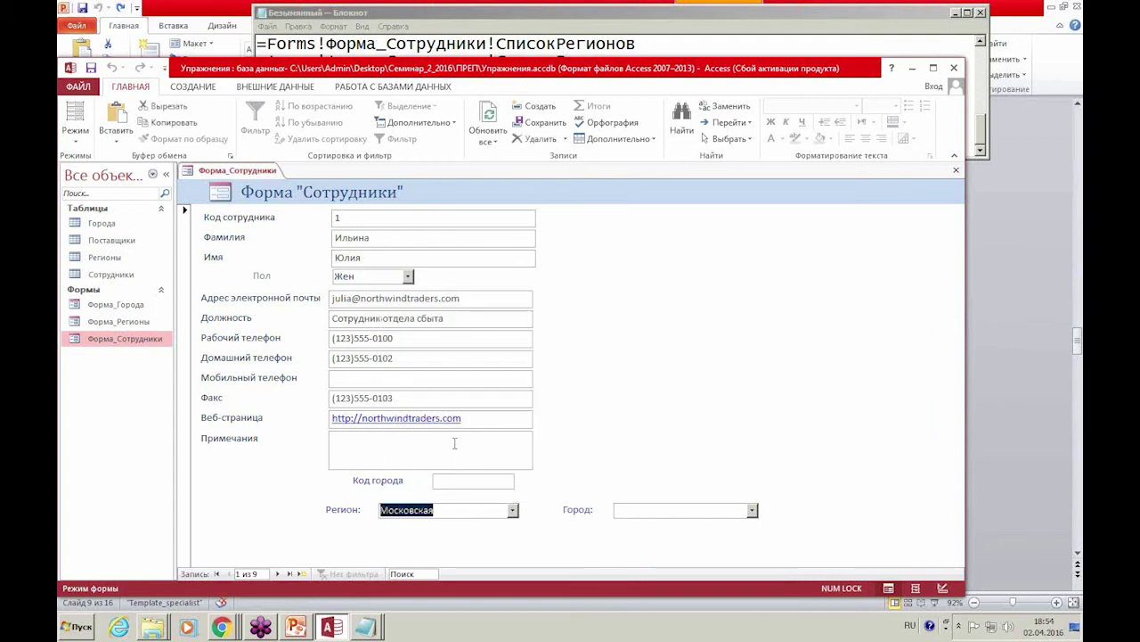
{"action": "left_click", "coordinate": [624, 510]}
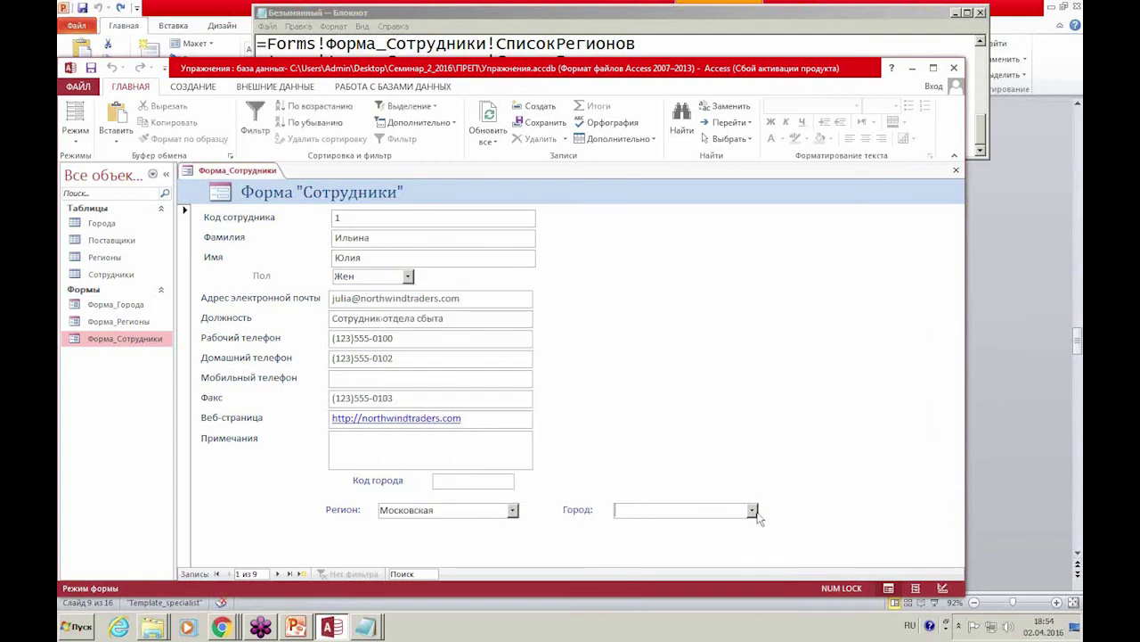
{"action": "left_click", "coordinate": [754, 511]}
{"action": "left_click", "coordinate": [754, 510]}
{"action": "left_click", "coordinate": [754, 511]}
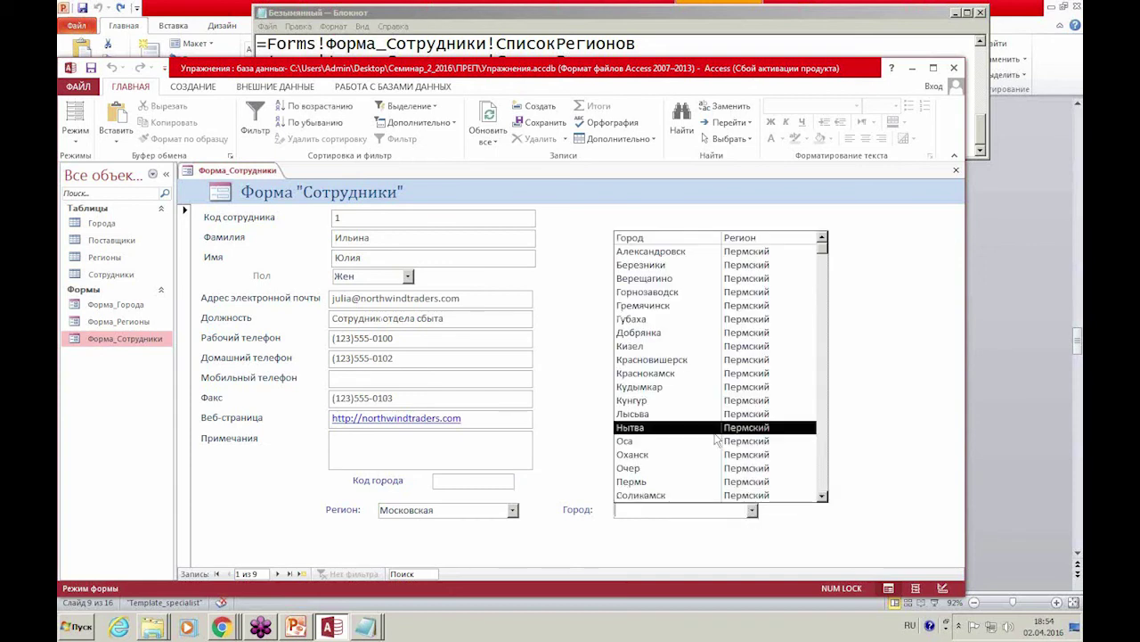
Switch to the untitled Notepad notes and review the control names СписокРегионов and СписокГородов.
{"action": "left_click", "coordinate": [366, 627]}
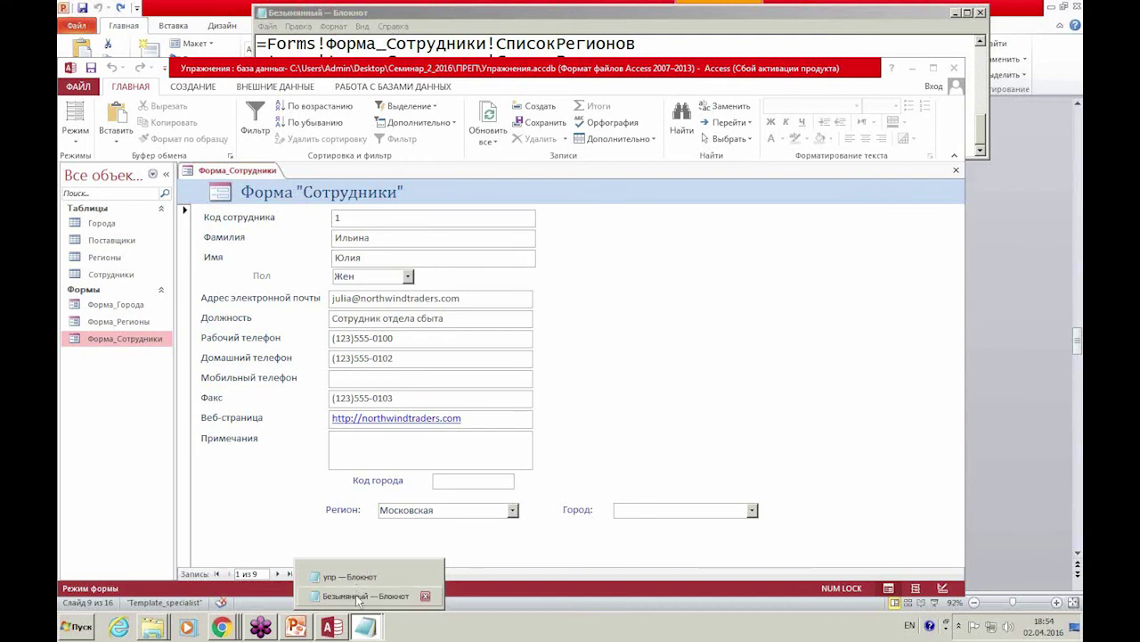
{"action": "left_click", "coordinate": [357, 600]}
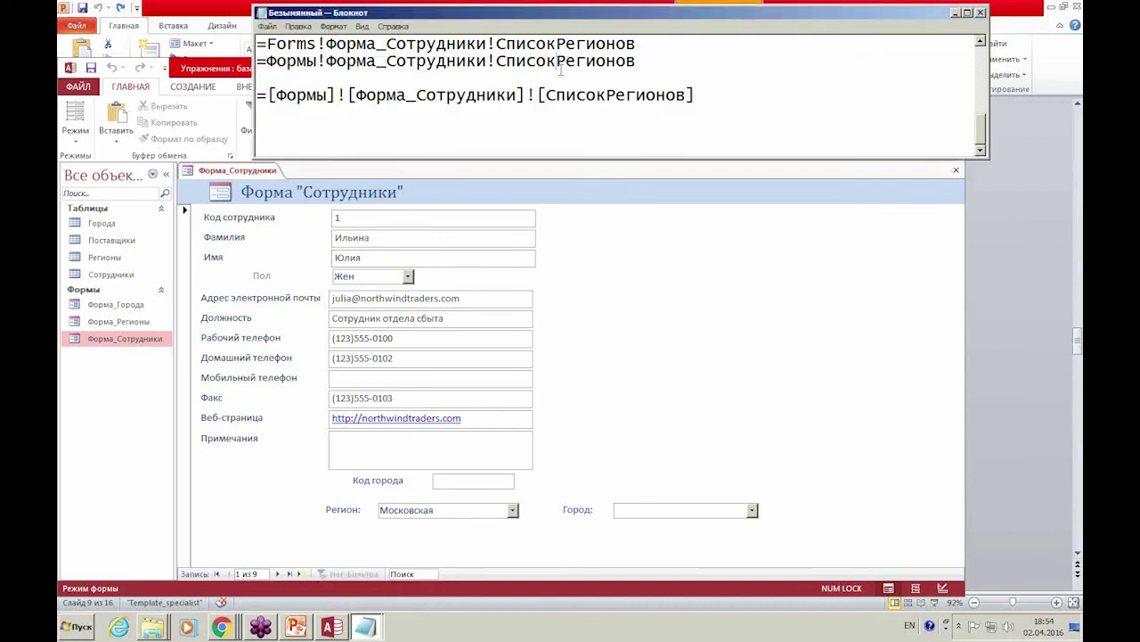
{"action": "scroll", "coordinate": [561, 69], "scroll_direction": "up", "scroll_amount": 1}
{"action": "scroll", "coordinate": [561, 69], "scroll_direction": "up", "scroll_amount": 1}
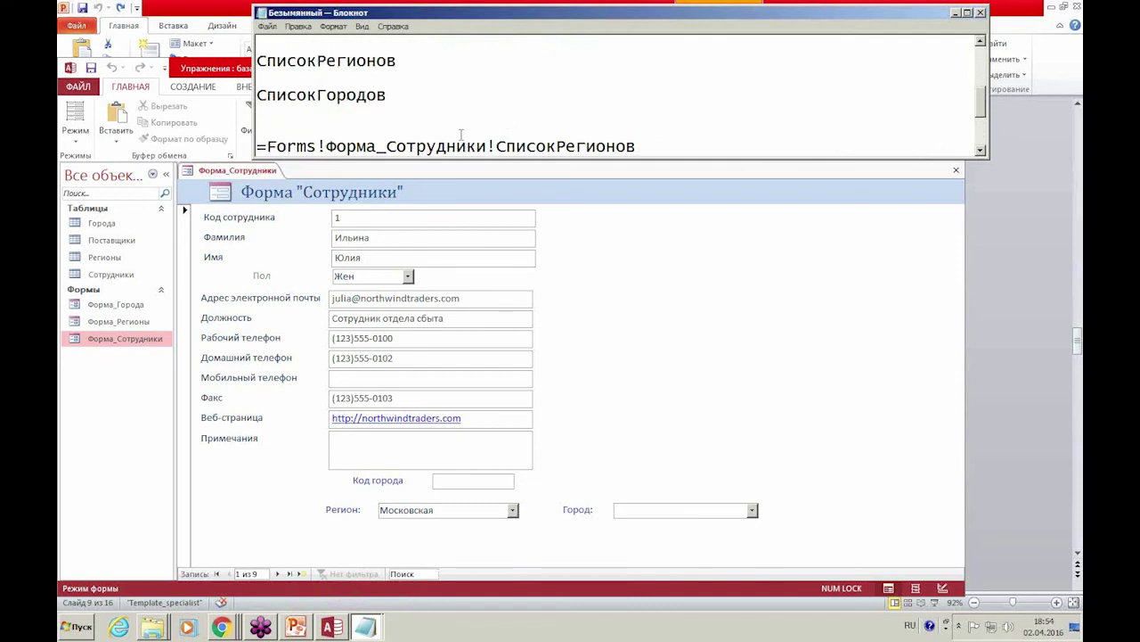
{"action": "double_click", "coordinate": [368, 60]}
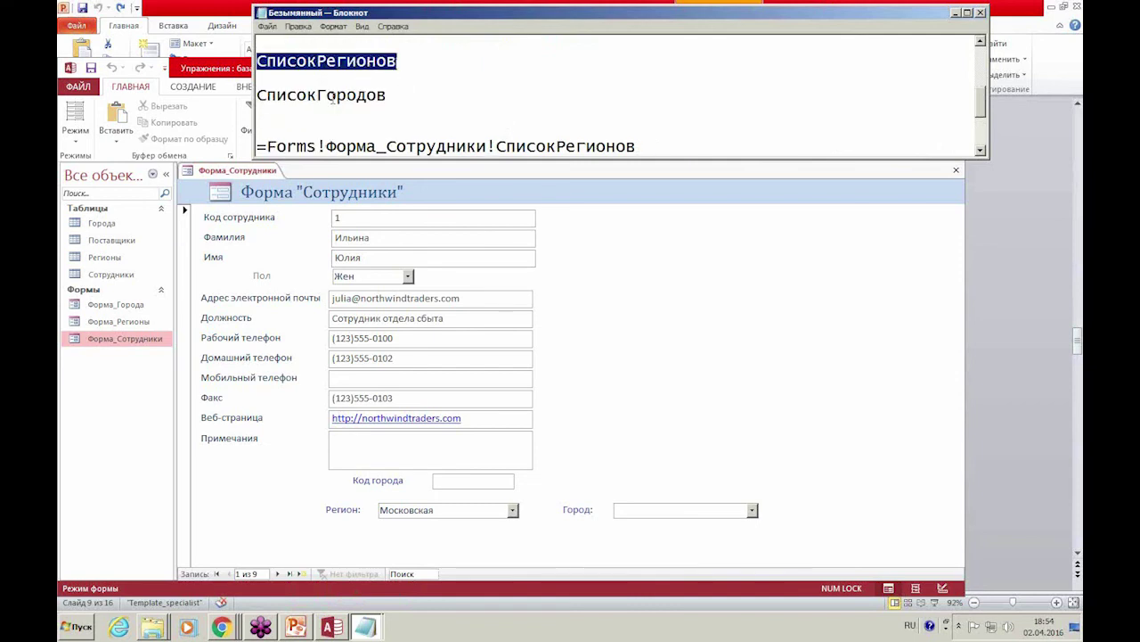
{"action": "double_click", "coordinate": [323, 97]}
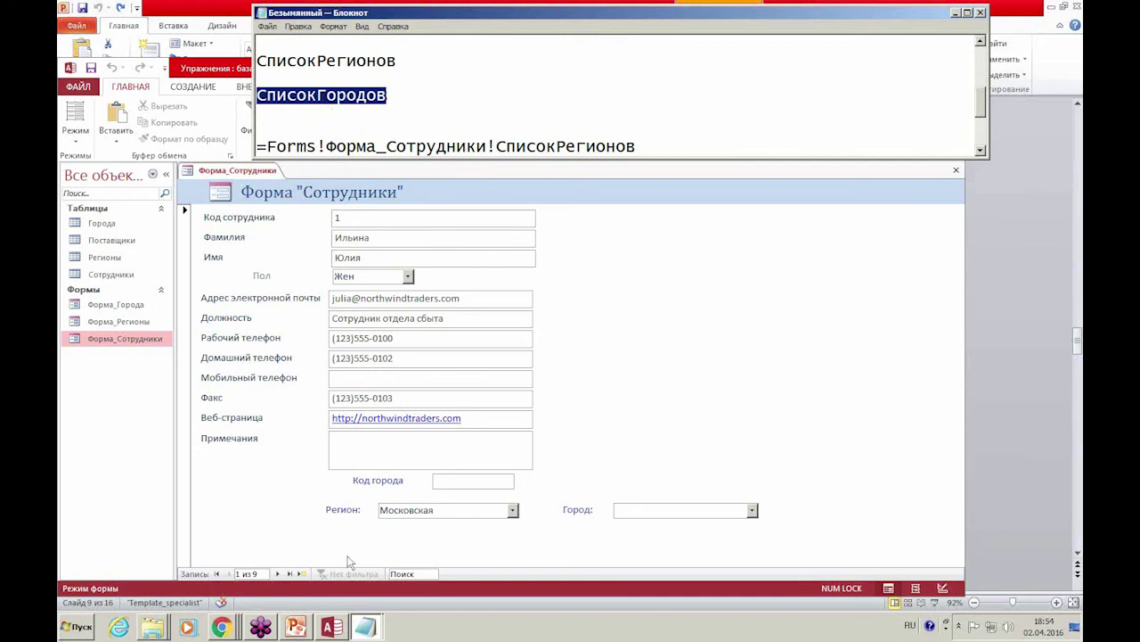
Switch to the PowerPoint slide and review the bullet about creating an embedded macro that refreshes the combo box.
{"action": "mouse_move", "coordinate": [360, 626]}
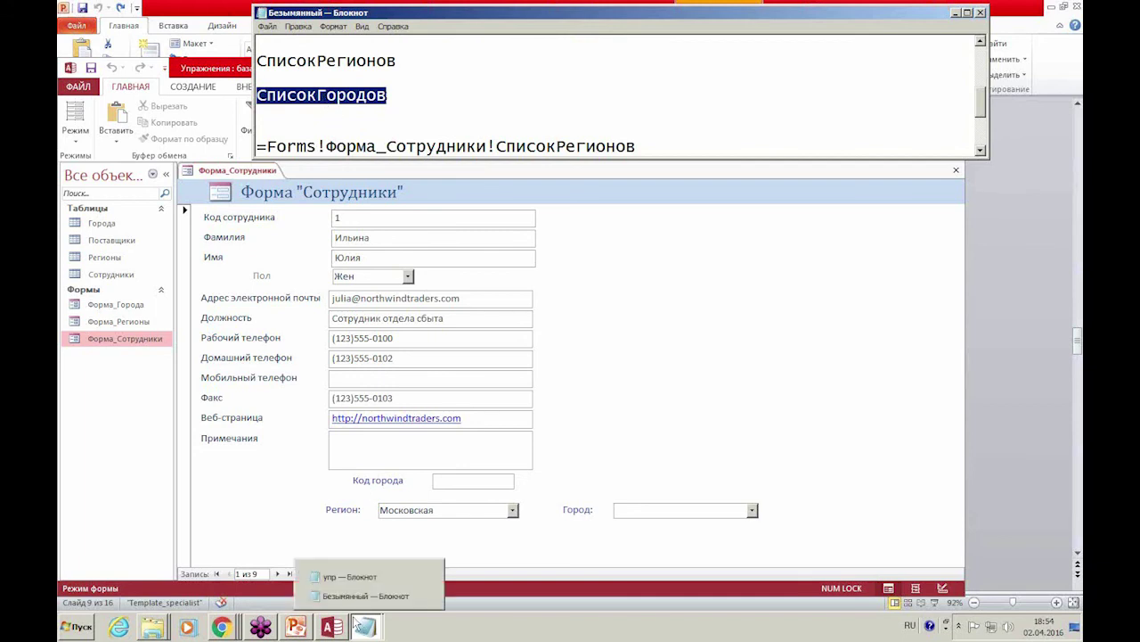
{"action": "left_click", "coordinate": [301, 629]}
{"action": "left_click", "coordinate": [618, 383]}
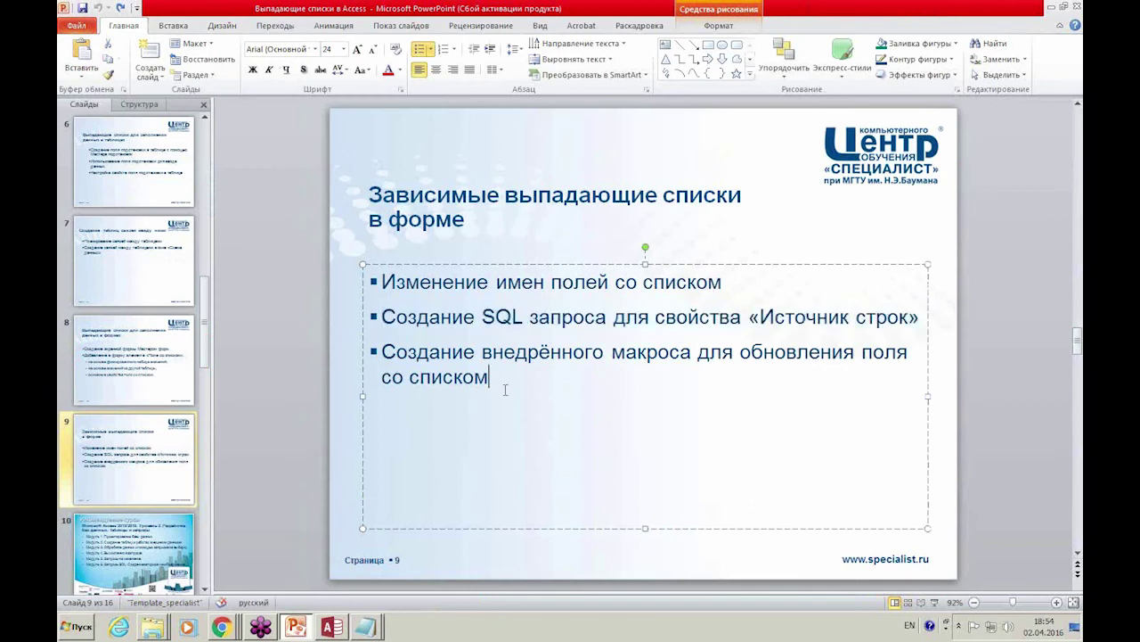
{"action": "left_click_drag", "start_coordinate": [489, 383], "coordinate": [383, 356]}
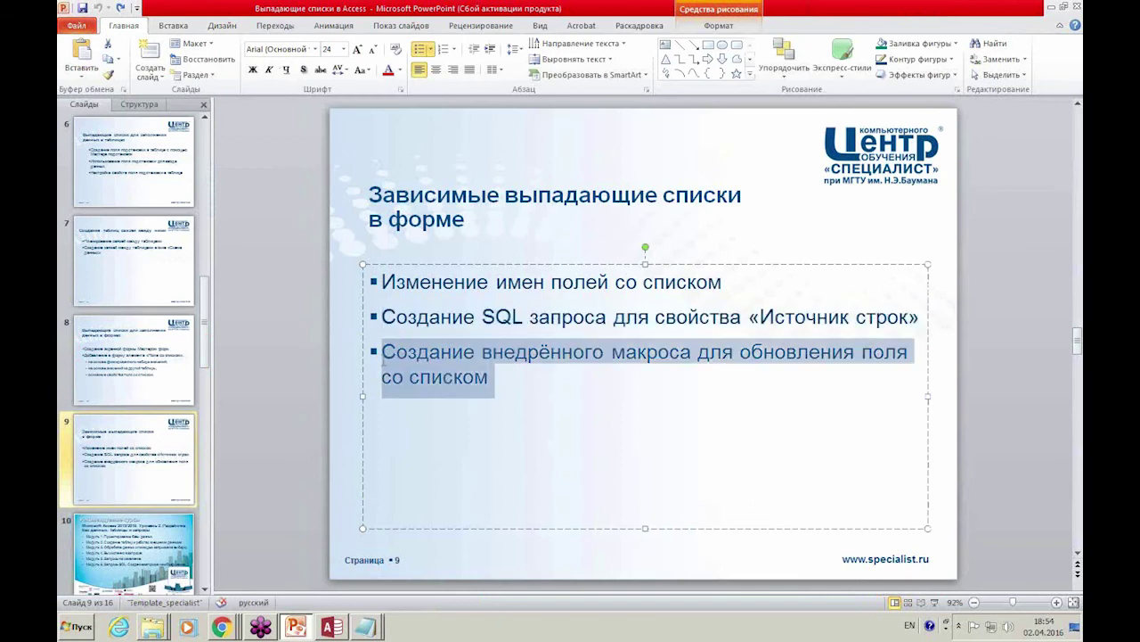
{"action": "left_click", "coordinate": [488, 382]}
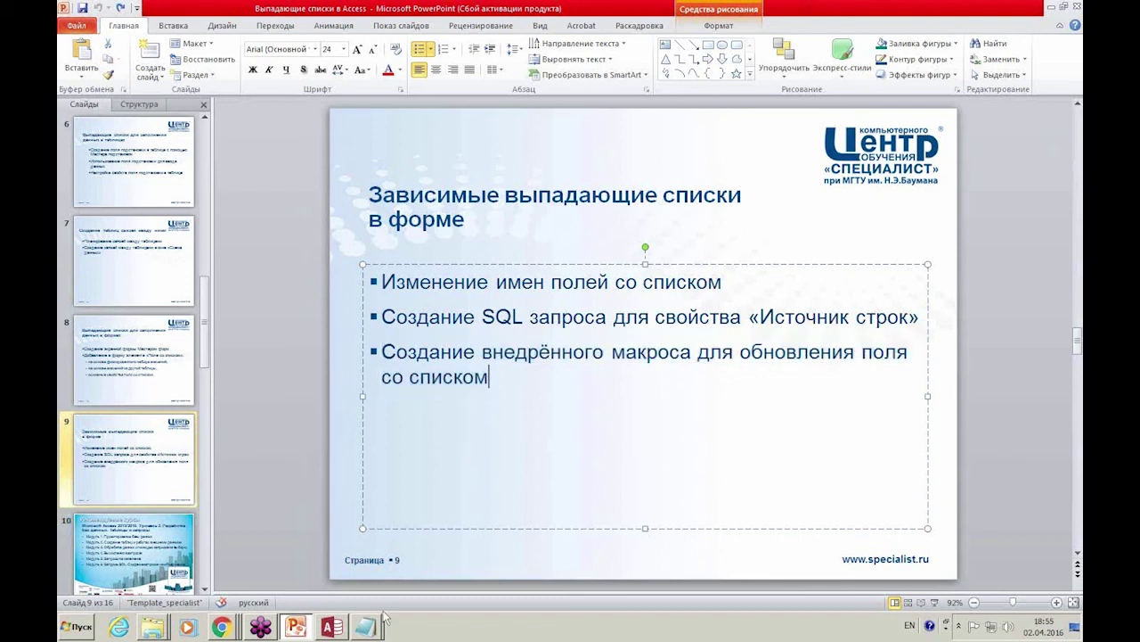
Return to Access and open Форма_Сотрудники in design view at the Регион and Город combo boxes.
{"action": "left_click", "coordinate": [337, 629]}
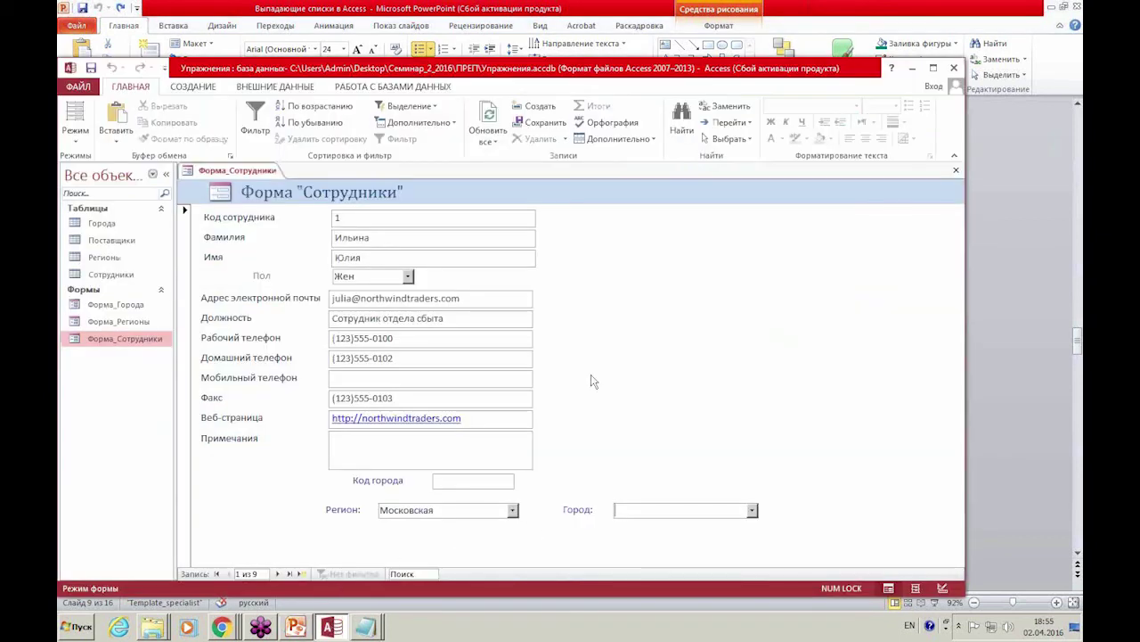
{"action": "key", "text": "alt+shift"}
{"action": "left_click", "coordinate": [944, 590]}
{"action": "scroll", "coordinate": [692, 445], "scroll_direction": "down", "scroll_amount": 3}
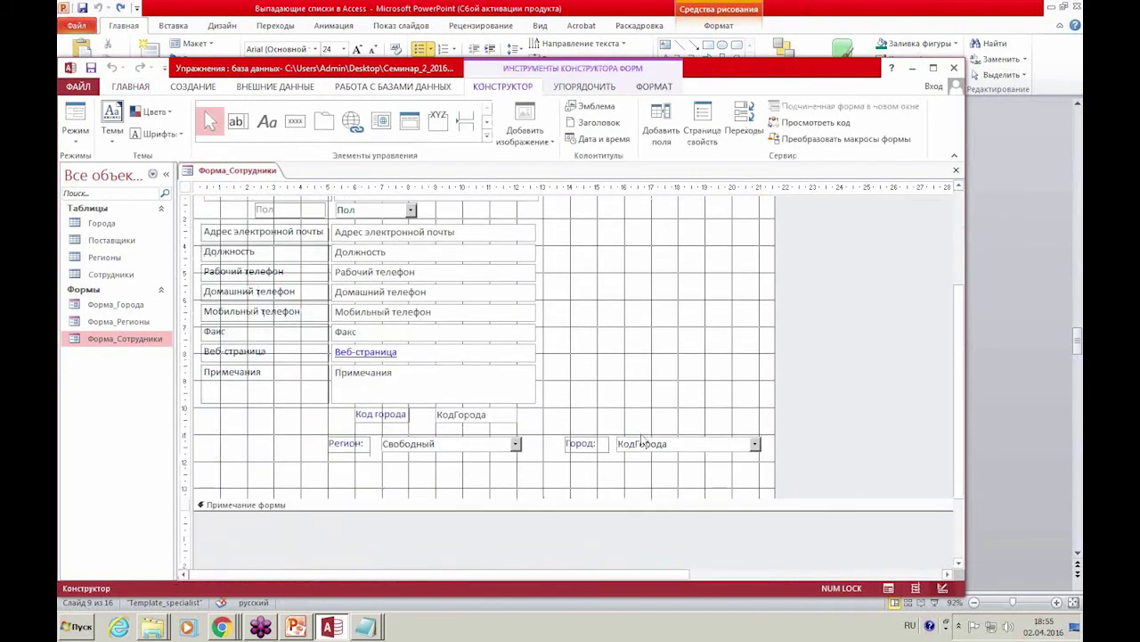
Show the event properties of the Регион combo box and collapse the navigation pane for more room.
{"action": "left_click", "coordinate": [469, 448]}
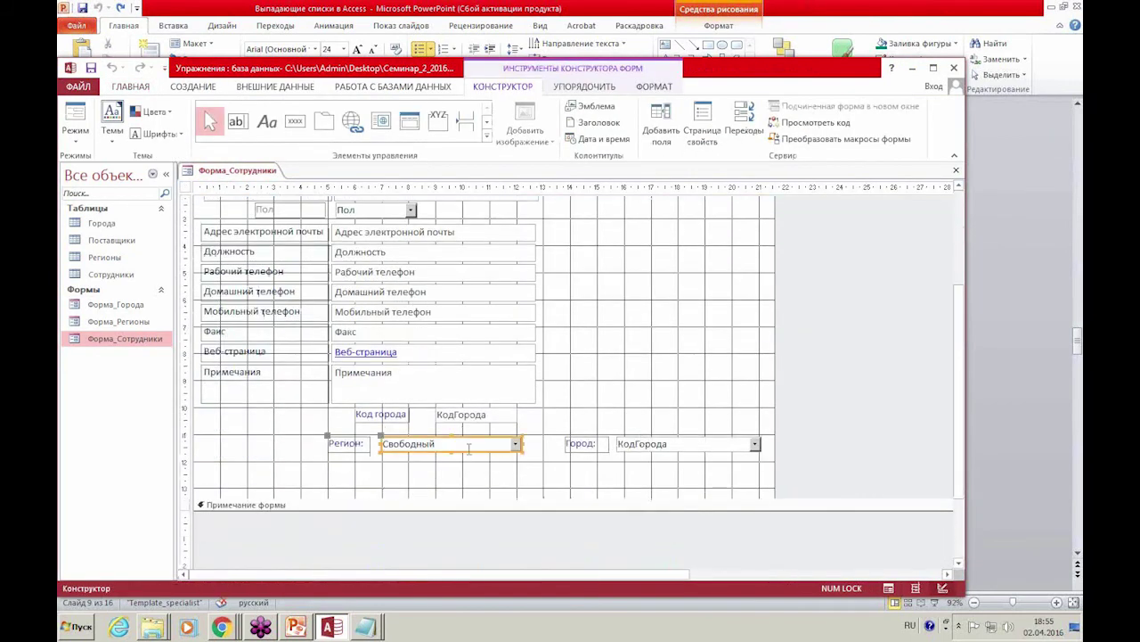
{"action": "right_click", "coordinate": [441, 456]}
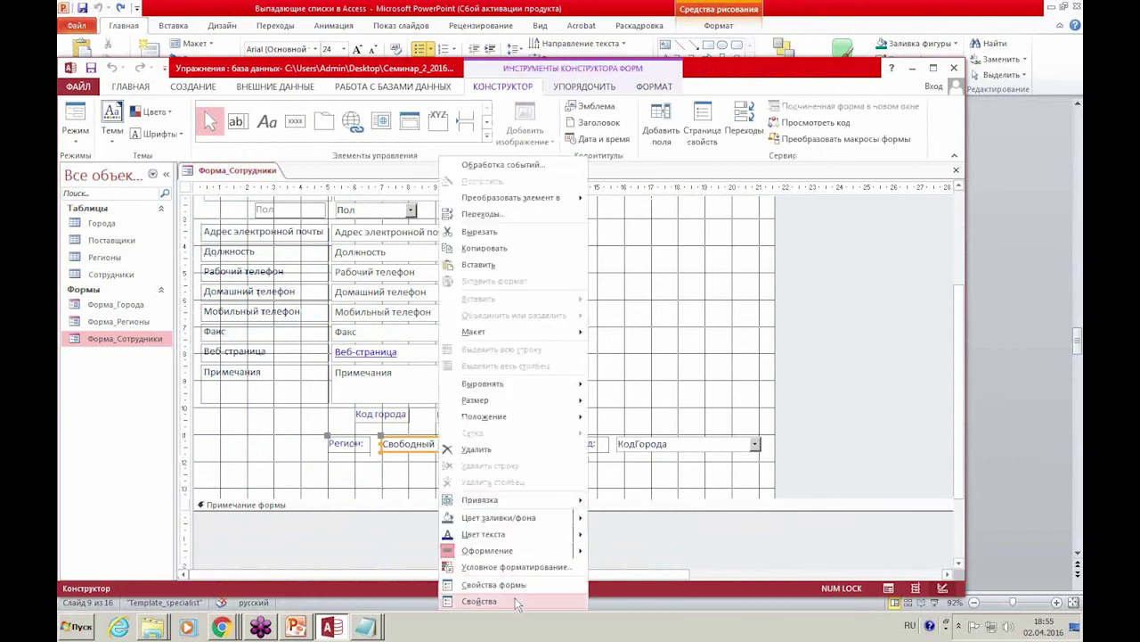
{"action": "left_click", "coordinate": [479, 601]}
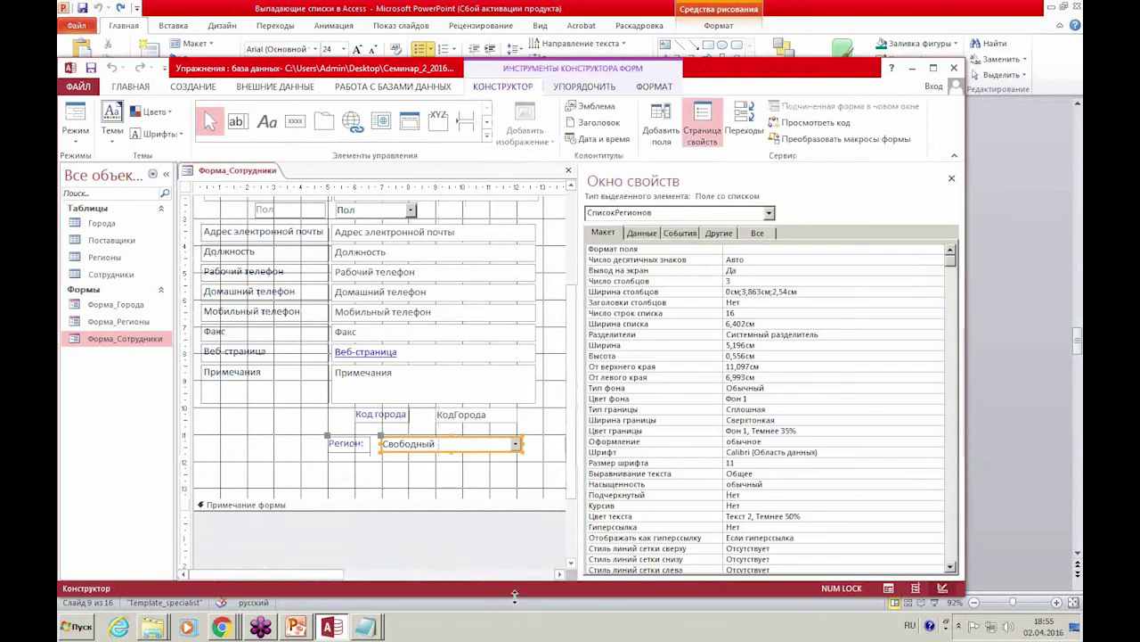
{"action": "left_click", "coordinate": [165, 175]}
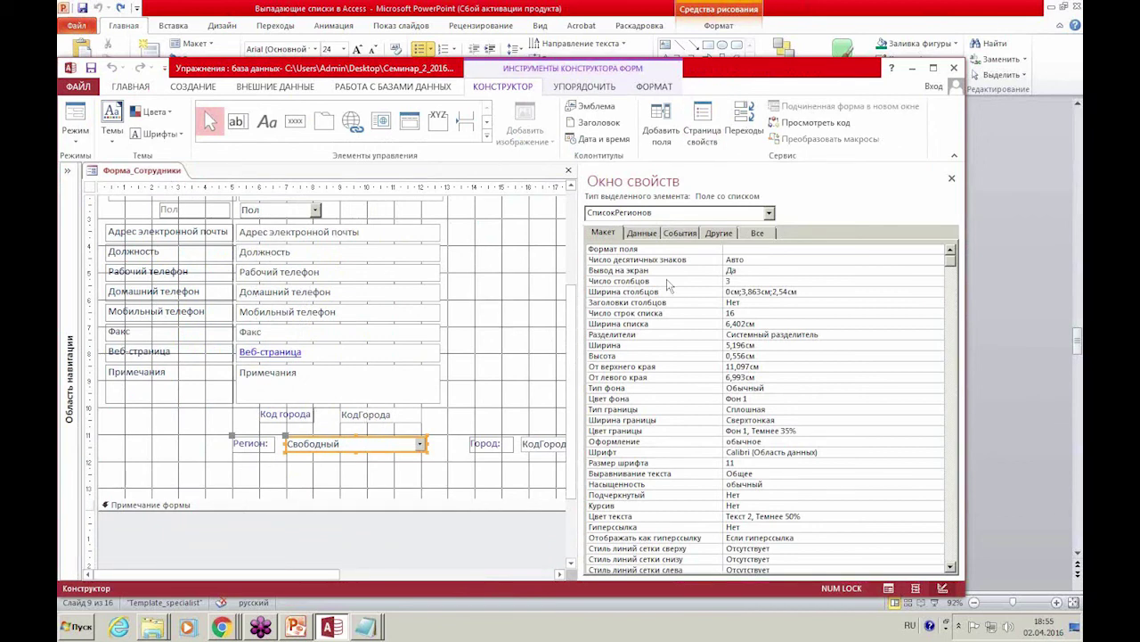
{"action": "left_click", "coordinate": [680, 234]}
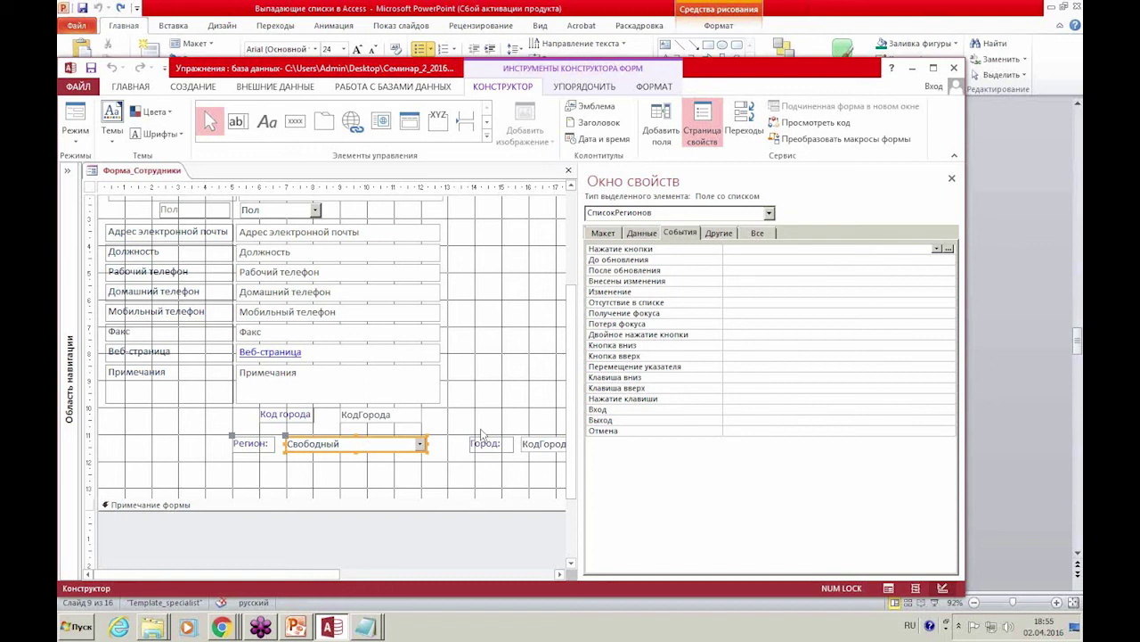
Narrow the Регион combo box from its left edge, shifting its label along, and select its После обновления event.
{"action": "left_click_drag", "start_coordinate": [333, 575], "coordinate": [456, 581]}
{"action": "left_click", "coordinate": [463, 450]}
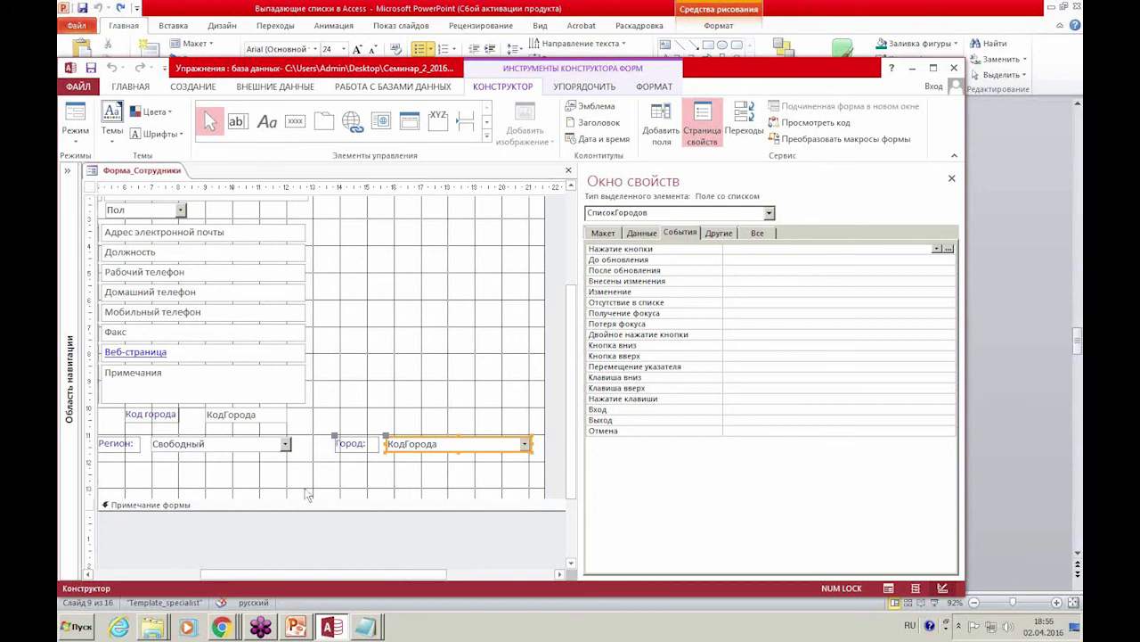
{"action": "left_click", "coordinate": [241, 446]}
{"action": "left_click_drag", "start_coordinate": [255, 446], "coordinate": [266, 445]}
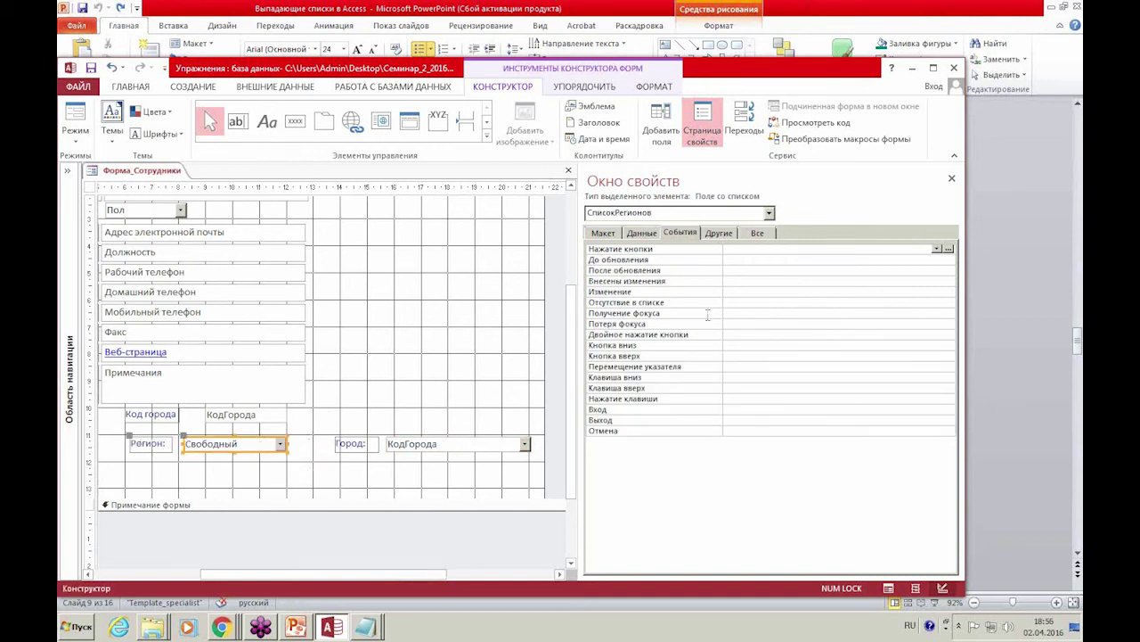
{"action": "left_click", "coordinate": [741, 270]}
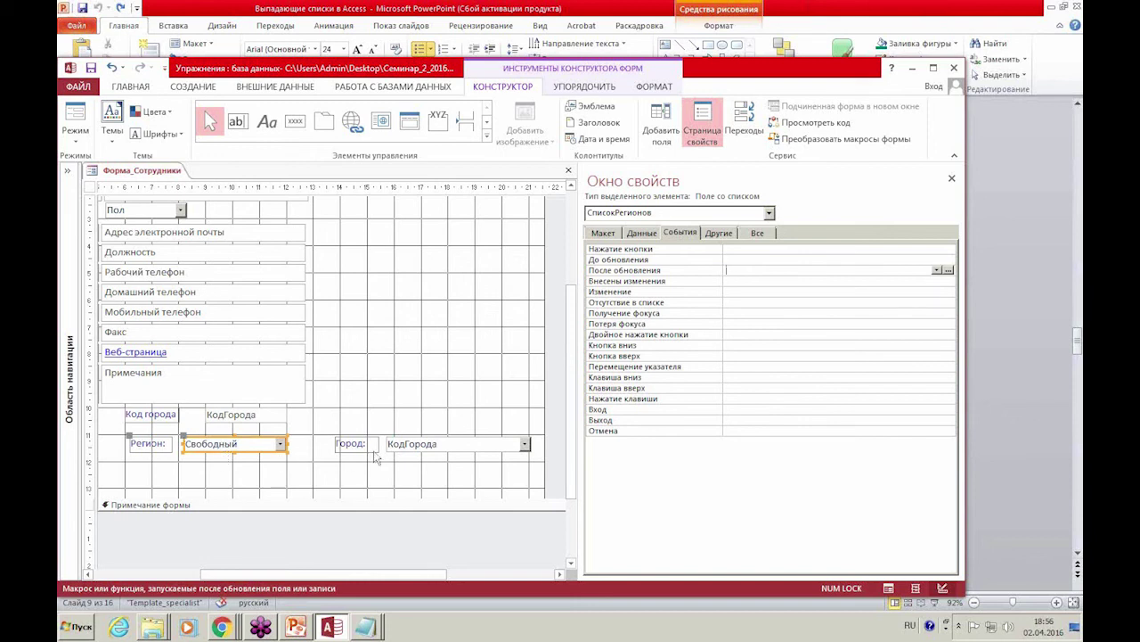
{"action": "left_click", "coordinate": [434, 451]}
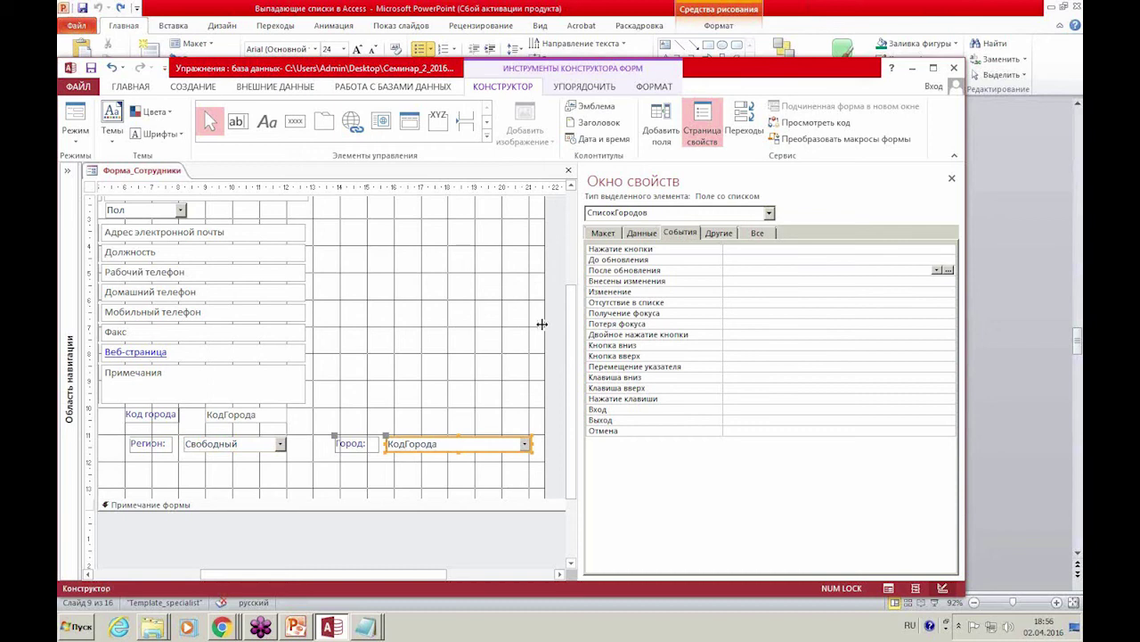
{"action": "left_click", "coordinate": [733, 269]}
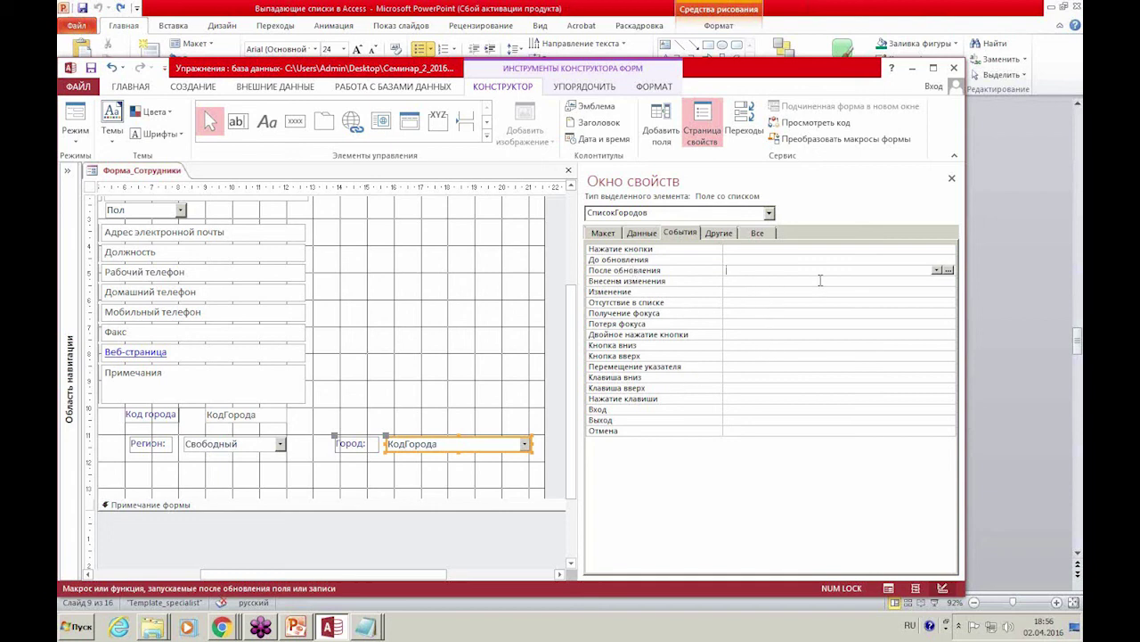
{"action": "left_click", "coordinate": [950, 270]}
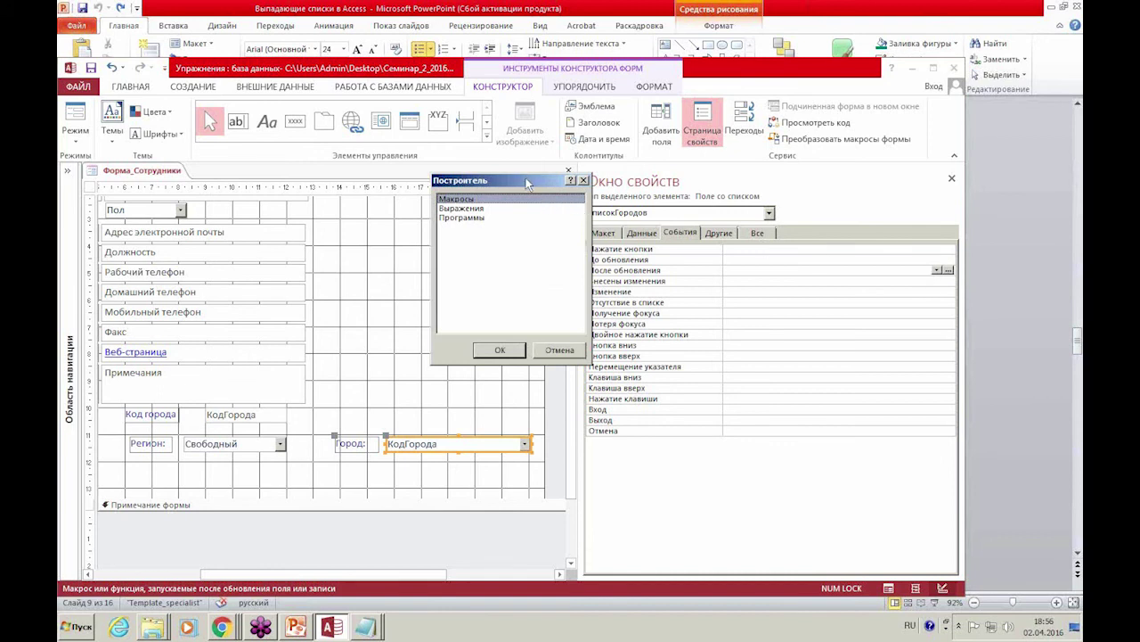
{"action": "left_click_drag", "start_coordinate": [526, 180], "coordinate": [513, 208]}
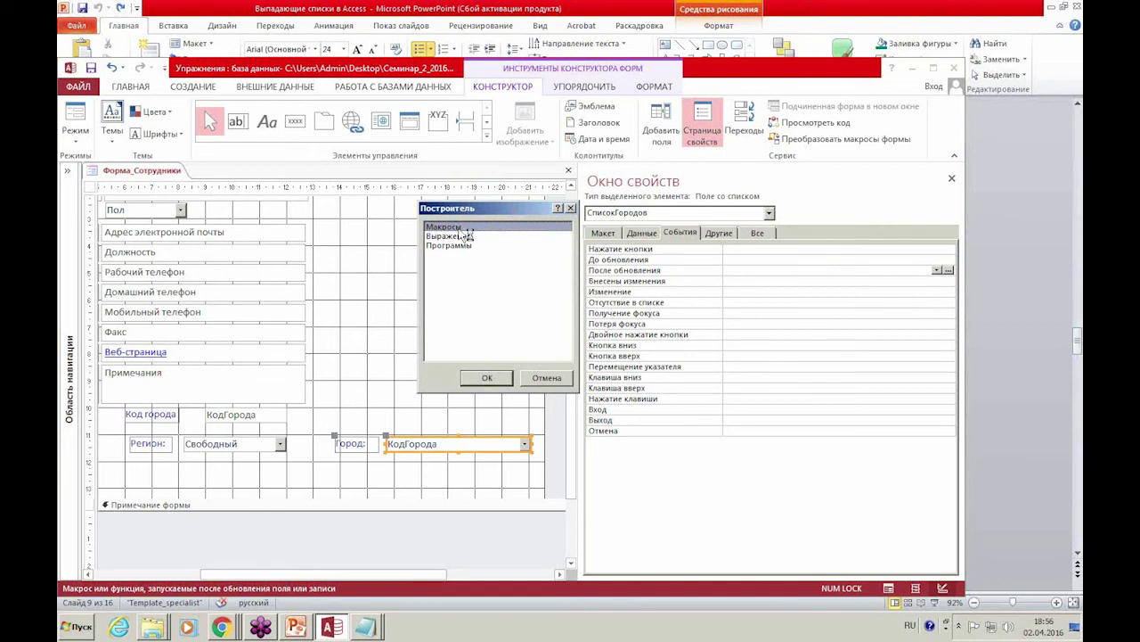
{"action": "left_click", "coordinate": [487, 379]}
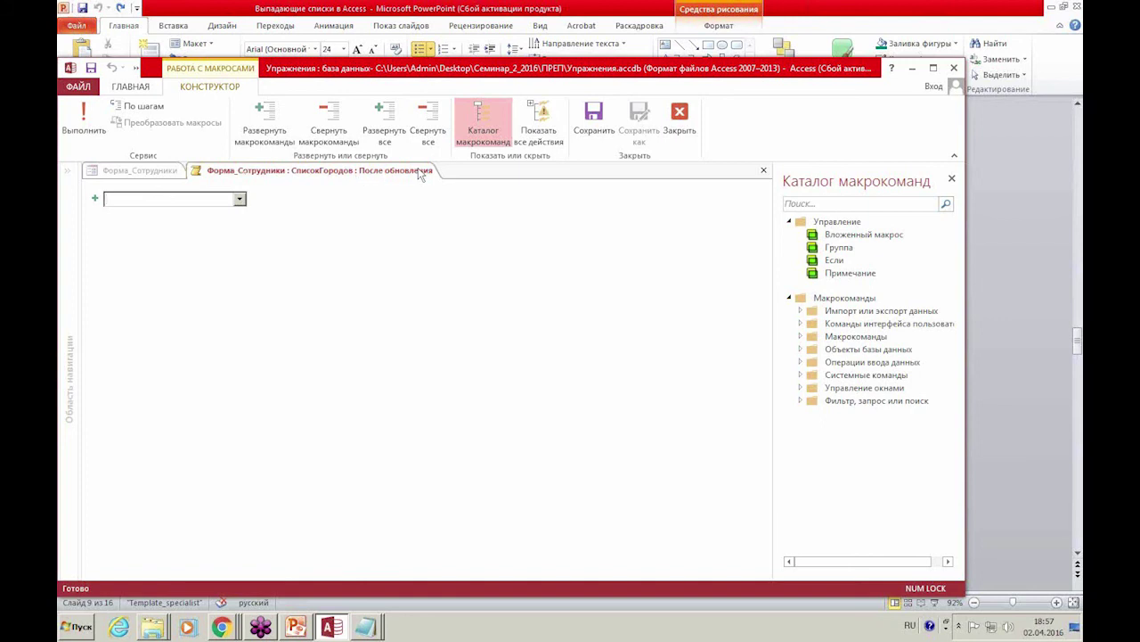
{"action": "left_click", "coordinate": [763, 170]}
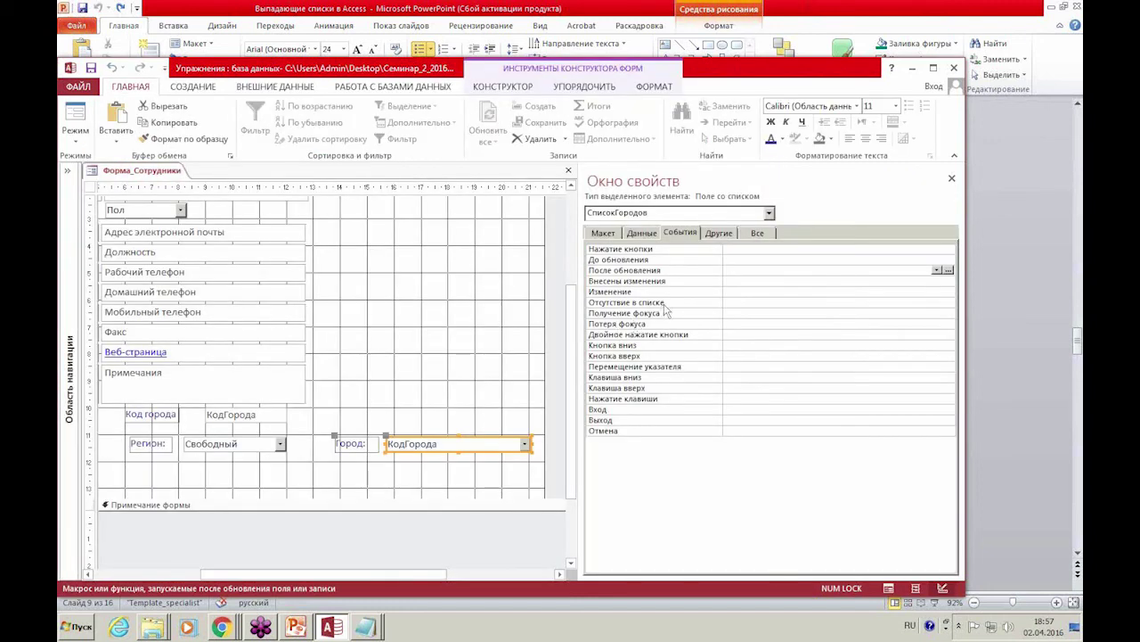
Create an embedded macro for the После обновления event of СписокРегионов and add the Обновление macro command.
{"action": "left_click", "coordinate": [258, 446]}
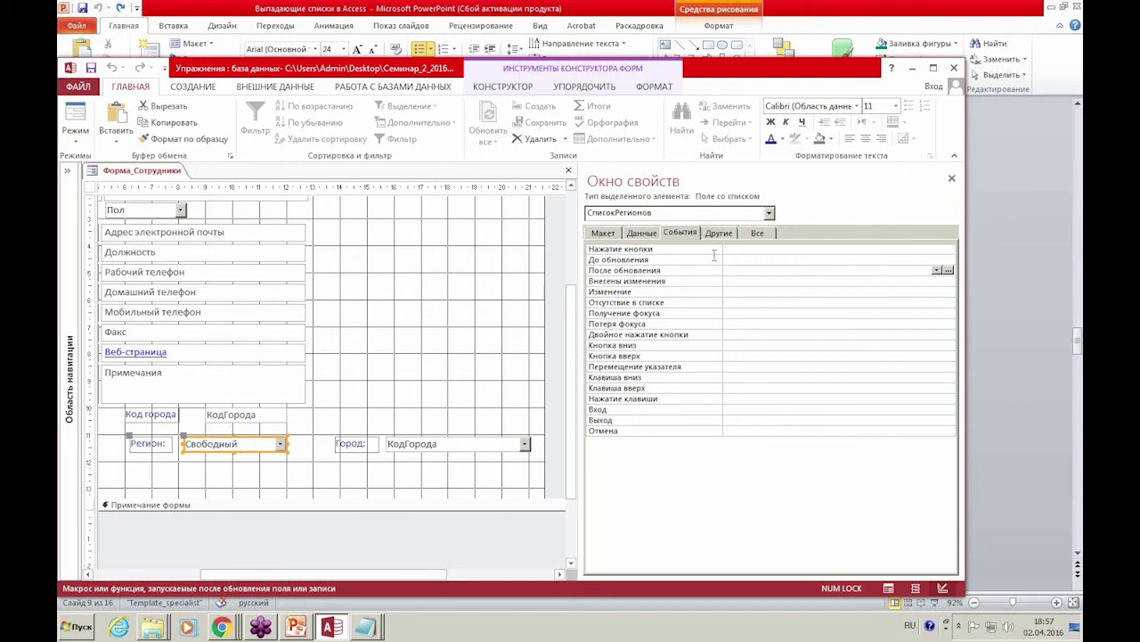
{"action": "left_click", "coordinate": [949, 269]}
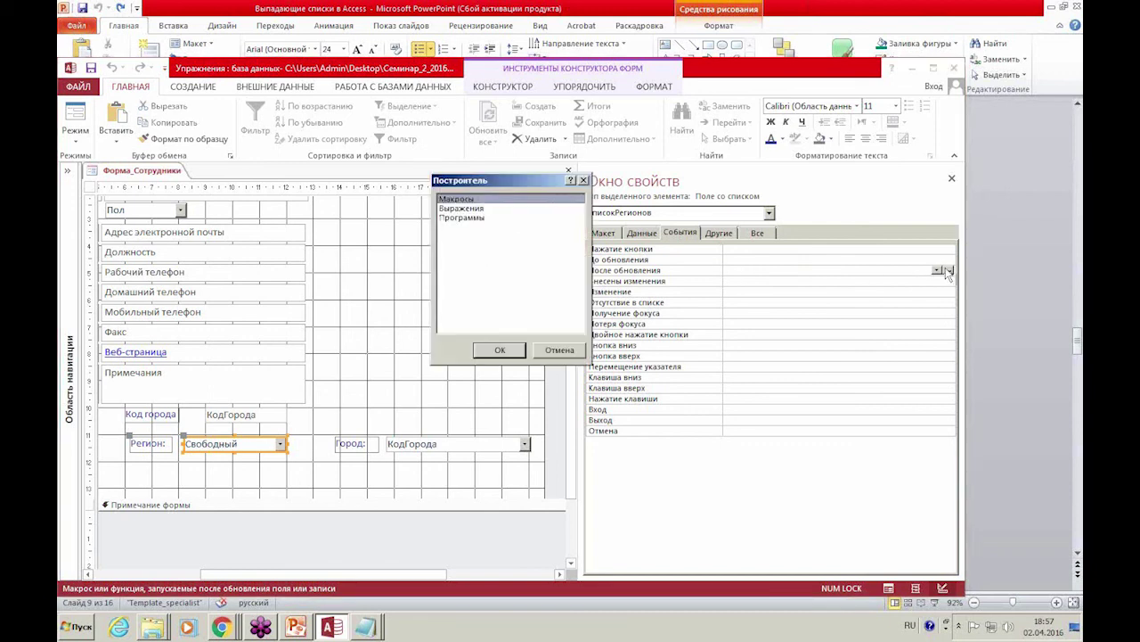
{"action": "left_click", "coordinate": [500, 350]}
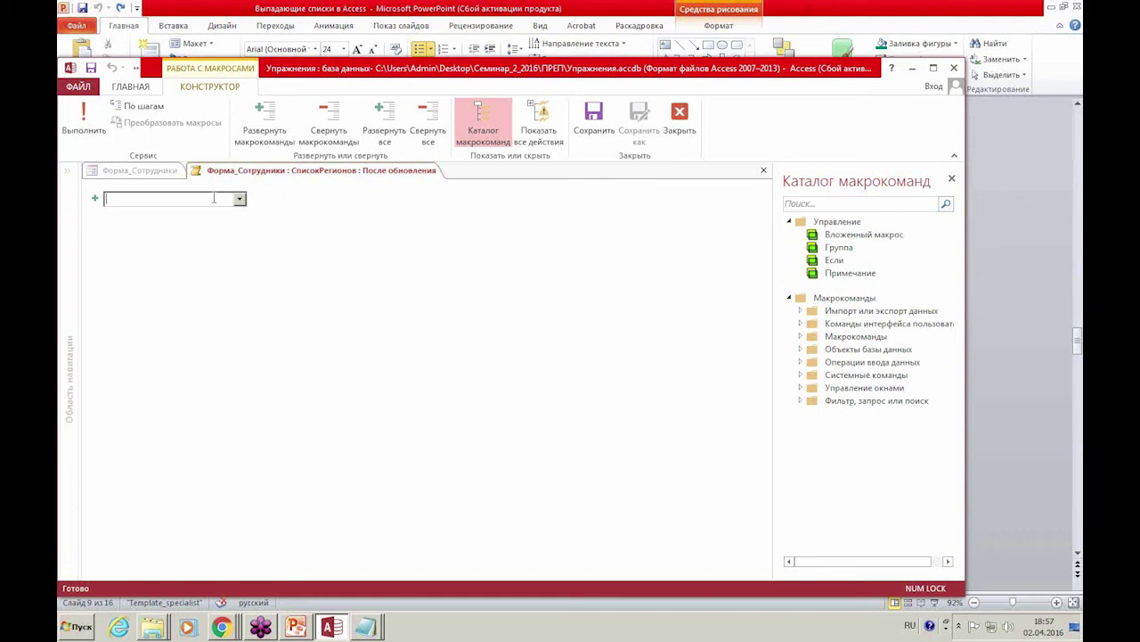
{"action": "type", "text": "Обновле"}
{"action": "key", "text": "Return"}
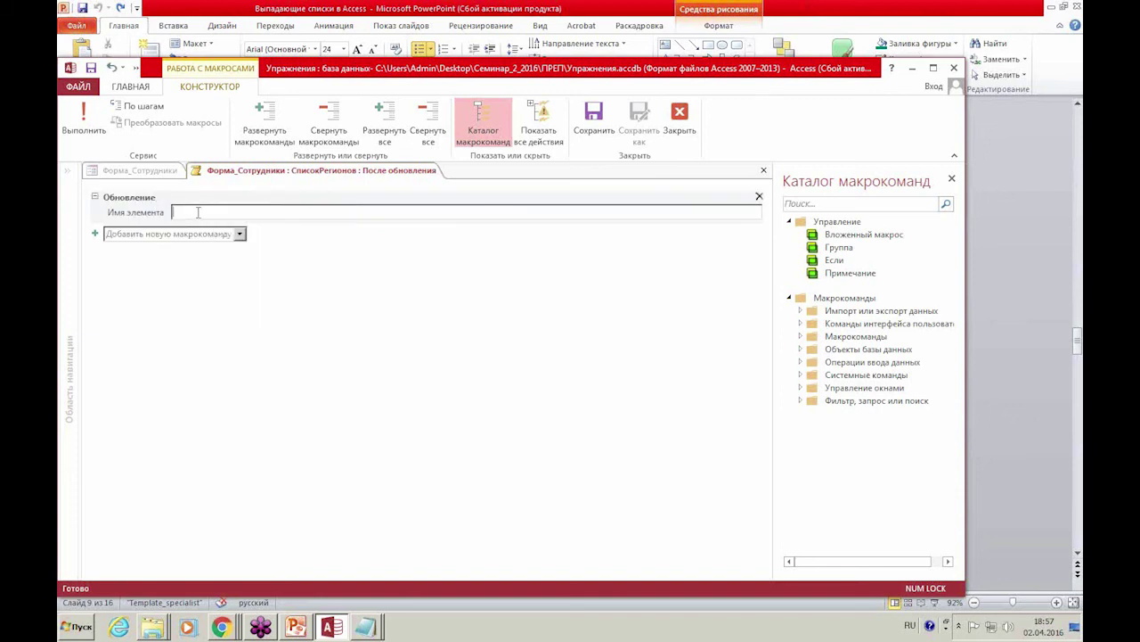
Set the Обновление command's element name to СписокГородов, and close the macro with its changes saved.
{"action": "left_click", "coordinate": [377, 629]}
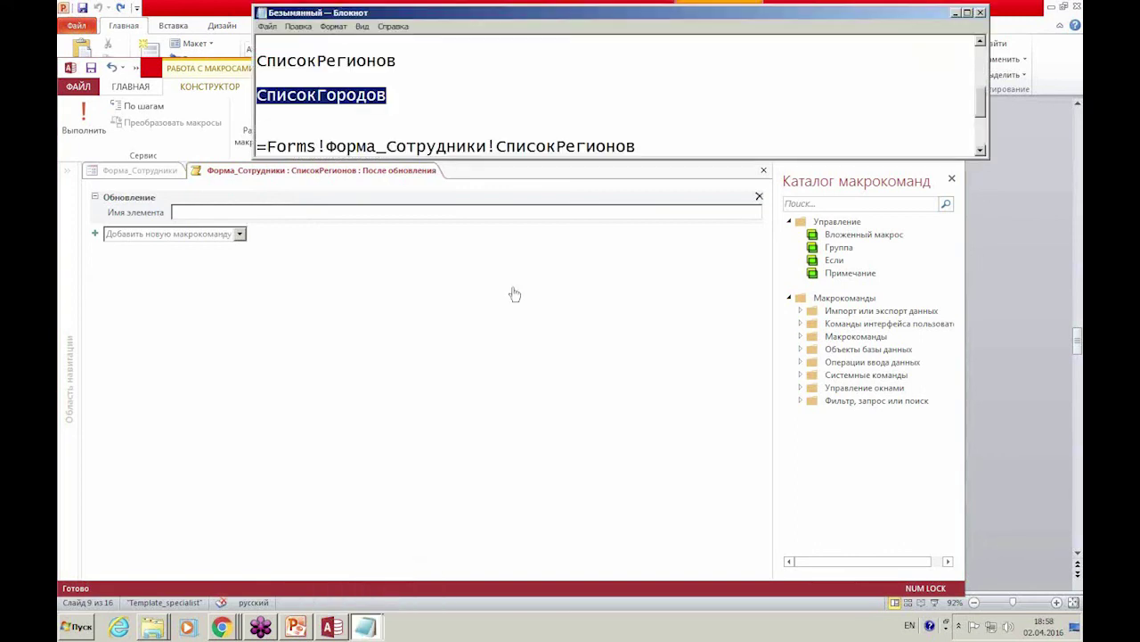
{"action": "left_click", "coordinate": [292, 214]}
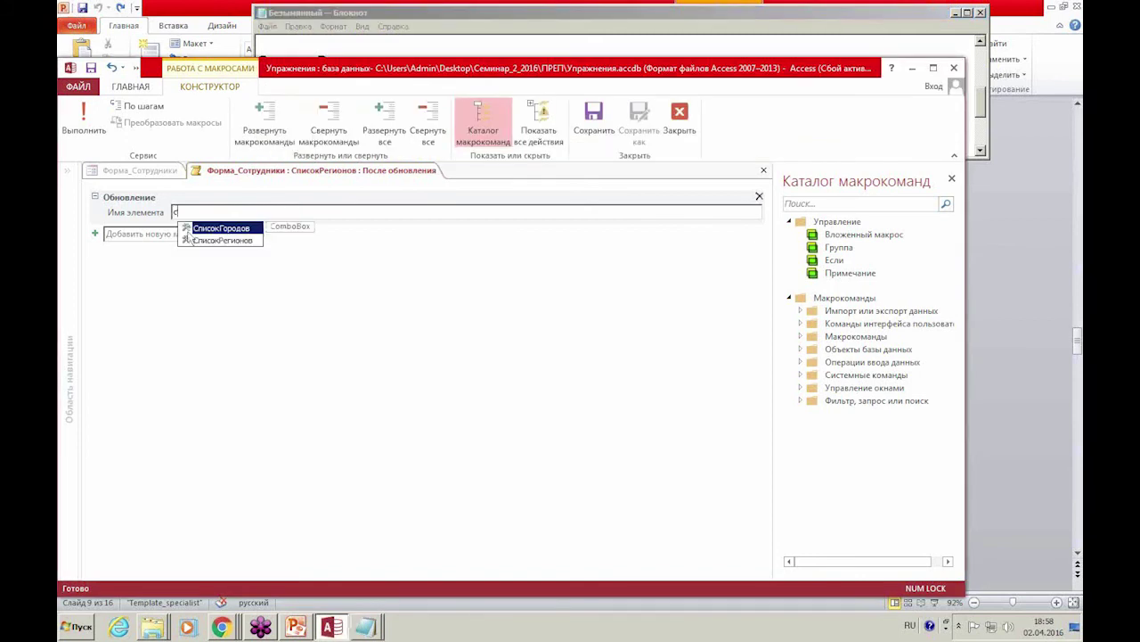
{"action": "left_click", "coordinate": [238, 231]}
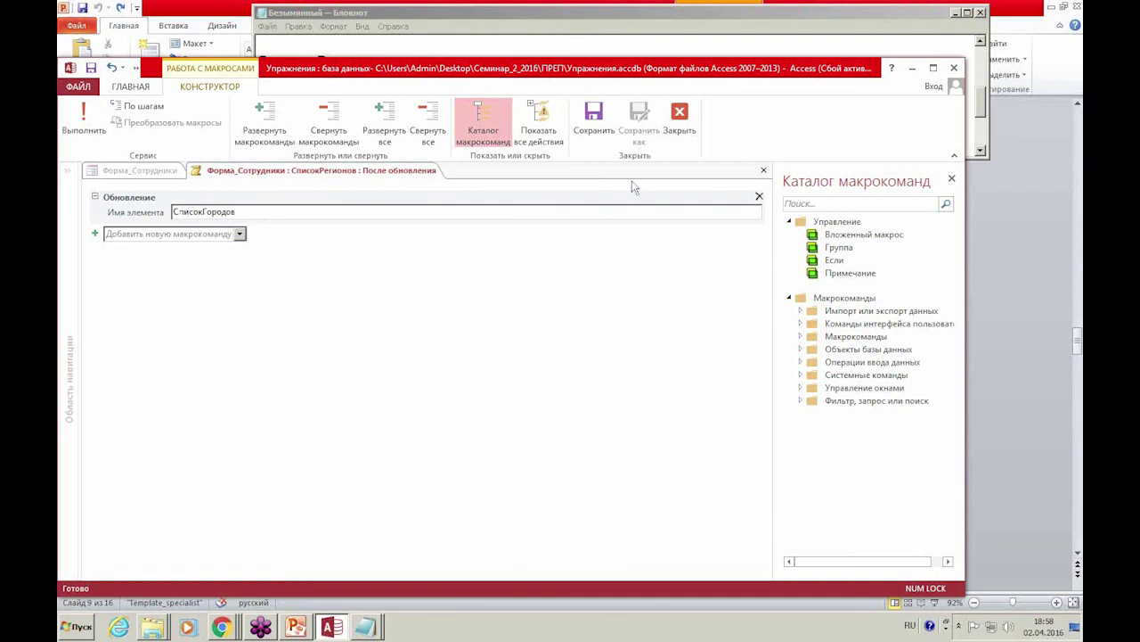
{"action": "left_click", "coordinate": [681, 113]}
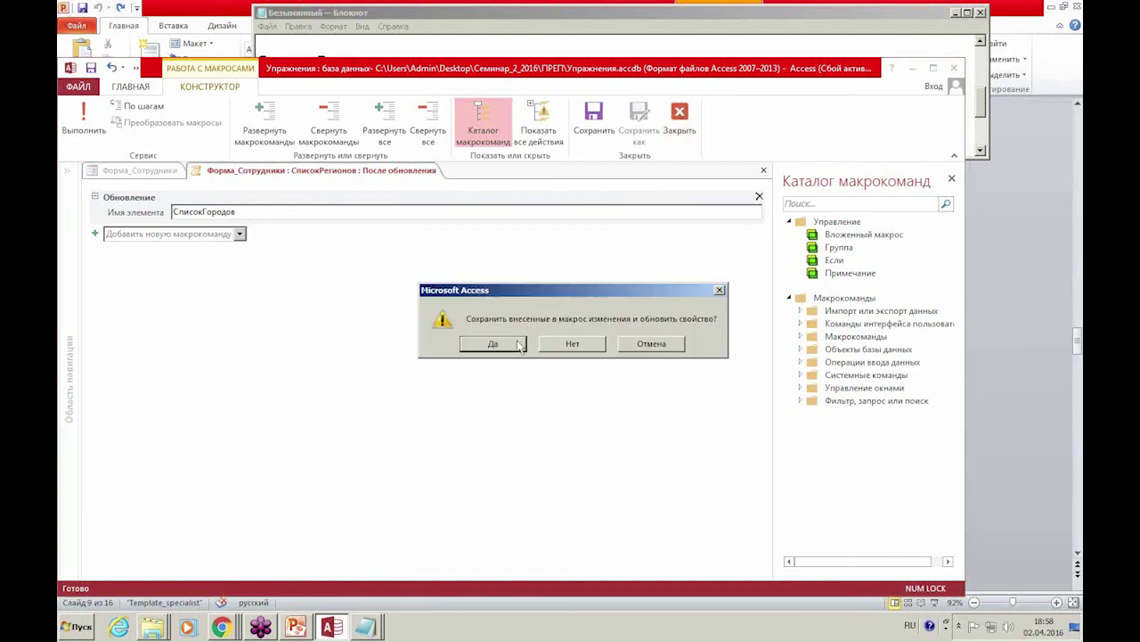
{"action": "left_click", "coordinate": [520, 344]}
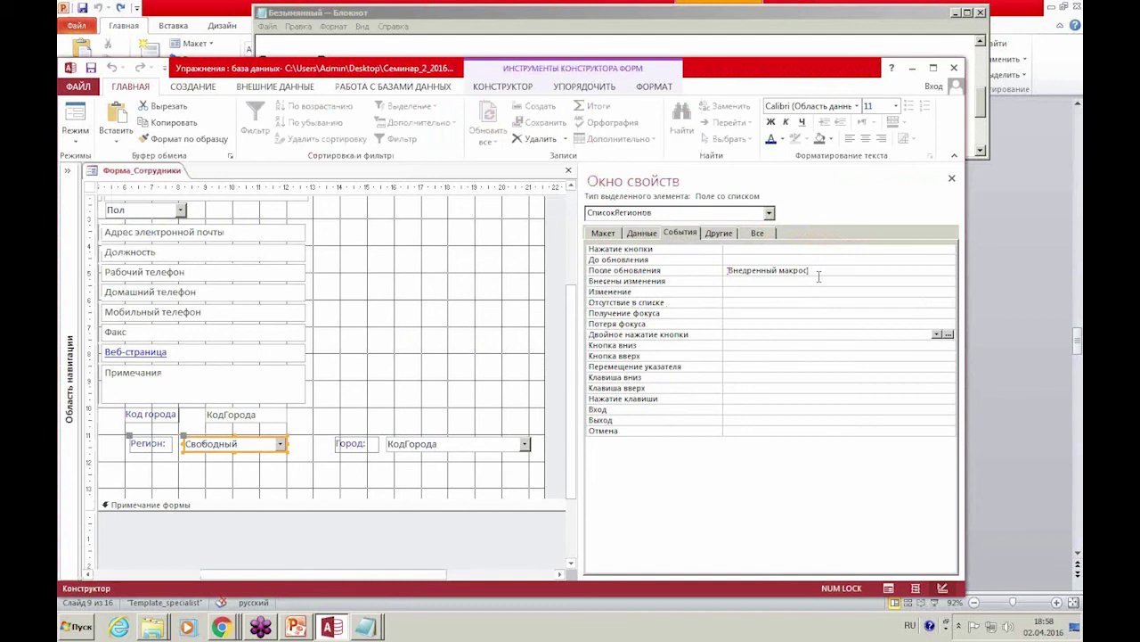
Close the property sheet and show Форма_Сотрудники in form view in a maximized window.
{"action": "left_click", "coordinate": [952, 178]}
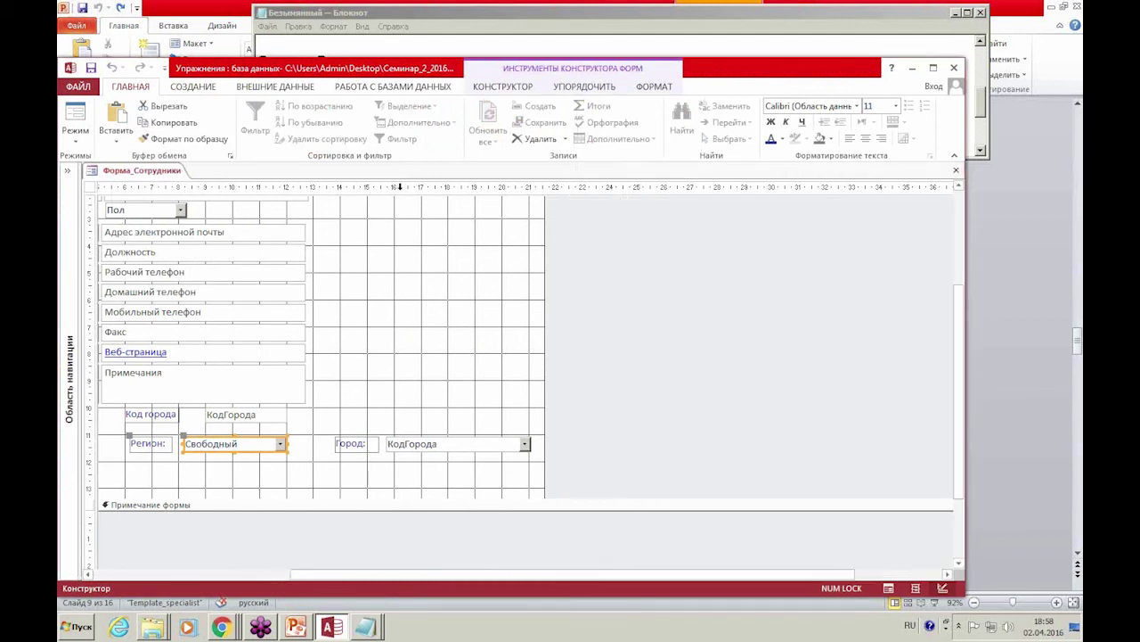
{"action": "left_click", "coordinate": [75, 116]}
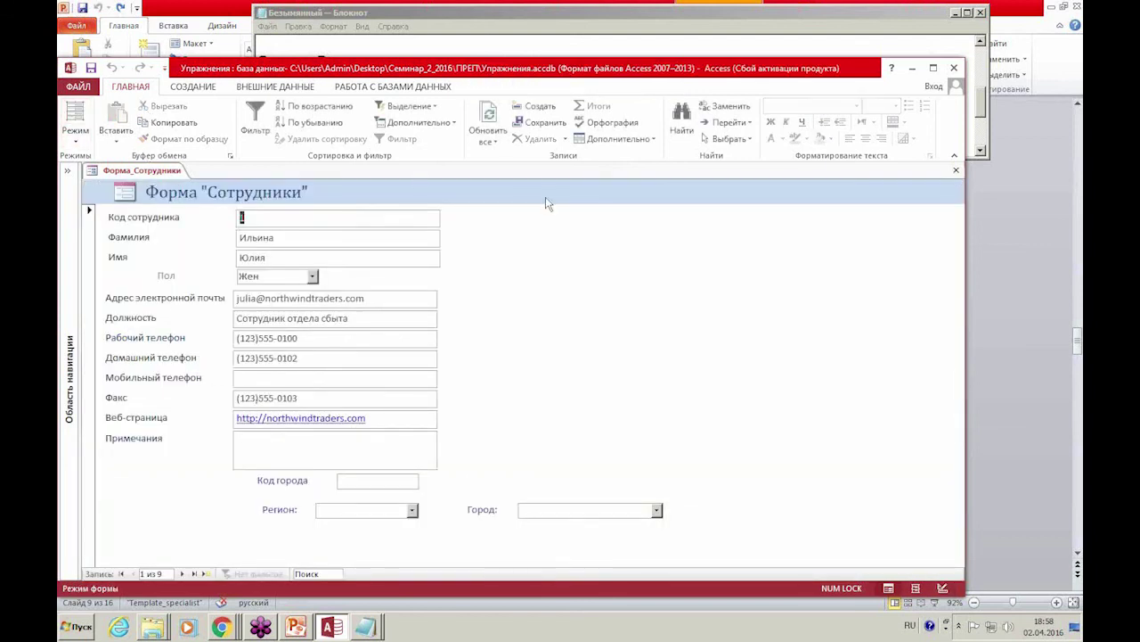
{"action": "double_click", "coordinate": [677, 70]}
Choose the Иркутская region in the first employee record and examine the cities offered in the Город list.
{"action": "left_click", "coordinate": [413, 450]}
{"action": "left_click", "coordinate": [378, 380]}
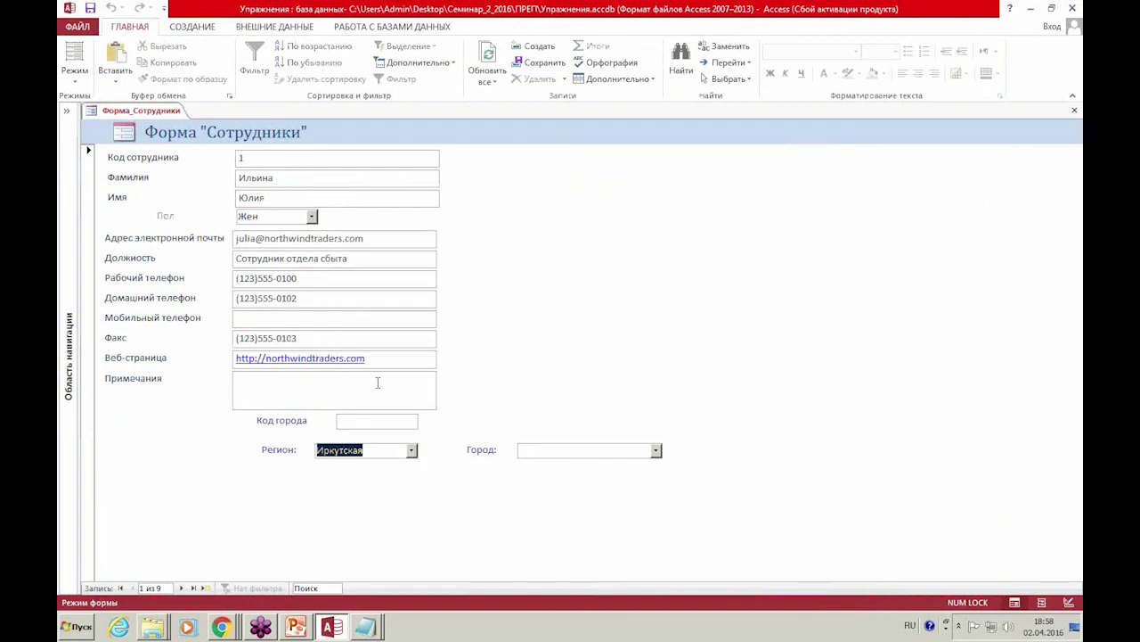
{"action": "left_click", "coordinate": [657, 450]}
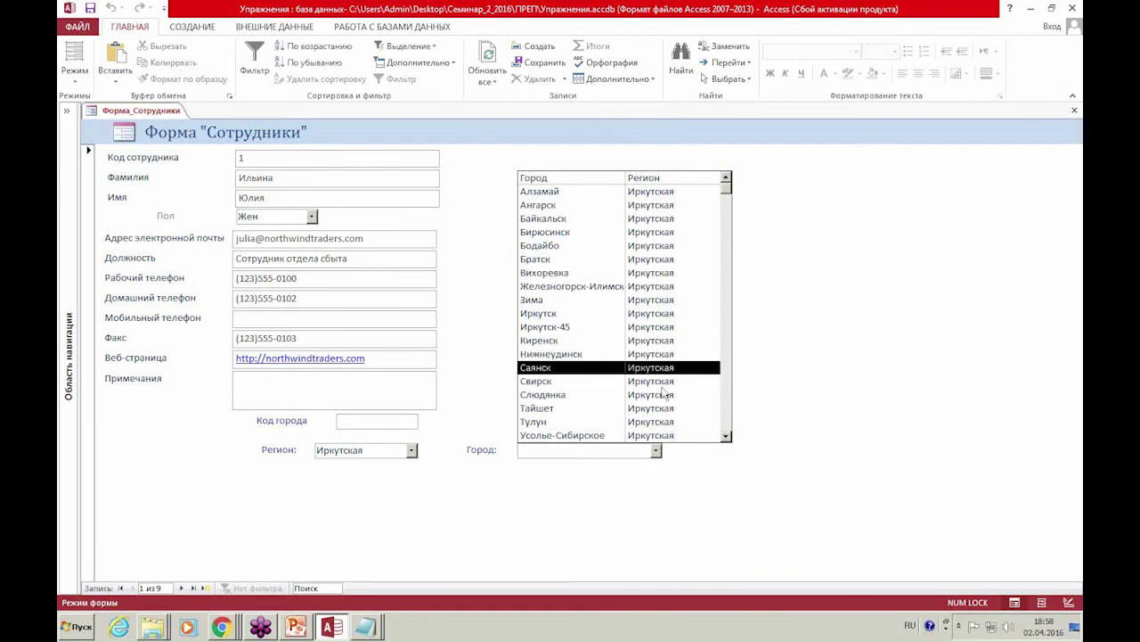
{"action": "scroll", "coordinate": [655, 267], "scroll_direction": "down", "scroll_amount": 2}
{"action": "scroll", "coordinate": [656, 327], "scroll_direction": "up", "scroll_amount": 2}
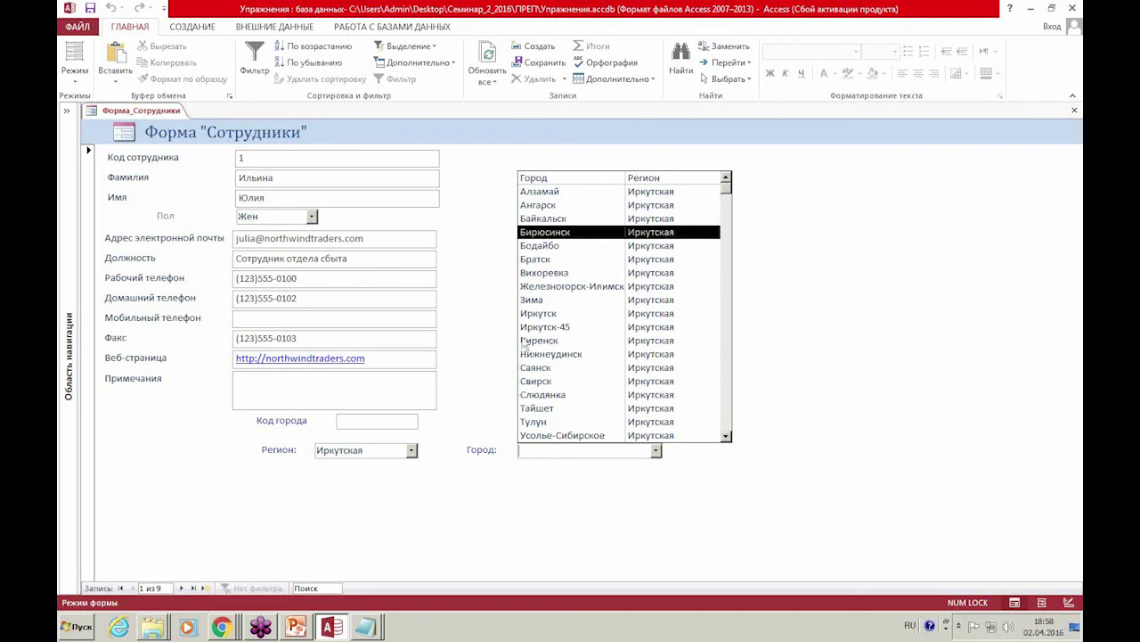
Switch the region to Ярославская and check which cities the Город list offers.
{"action": "left_click", "coordinate": [411, 452]}
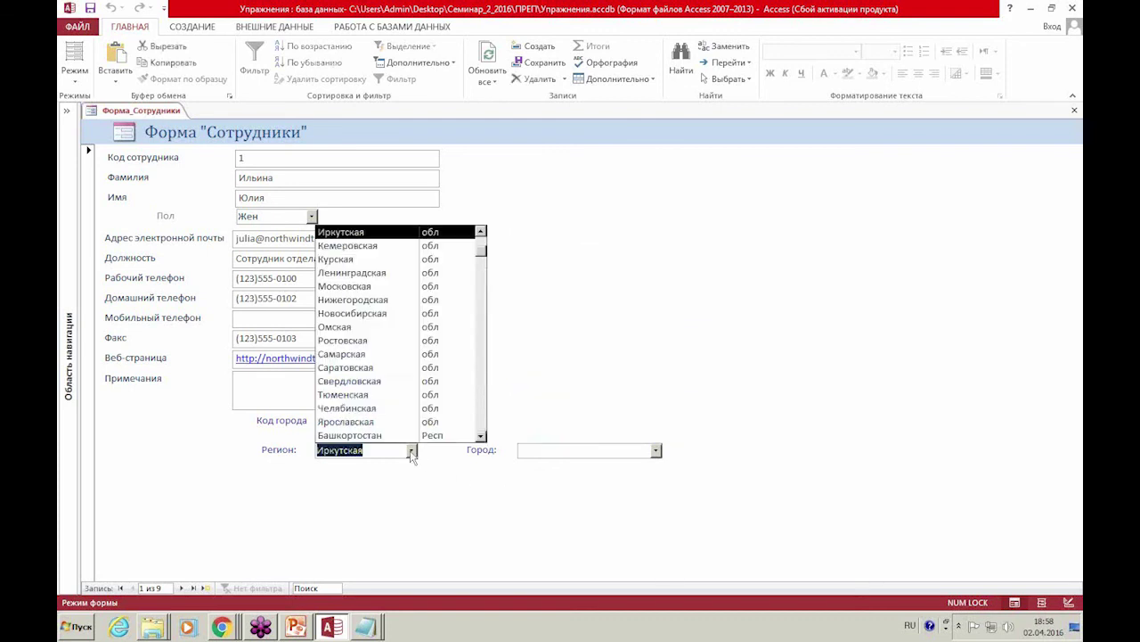
{"action": "left_click", "coordinate": [381, 426]}
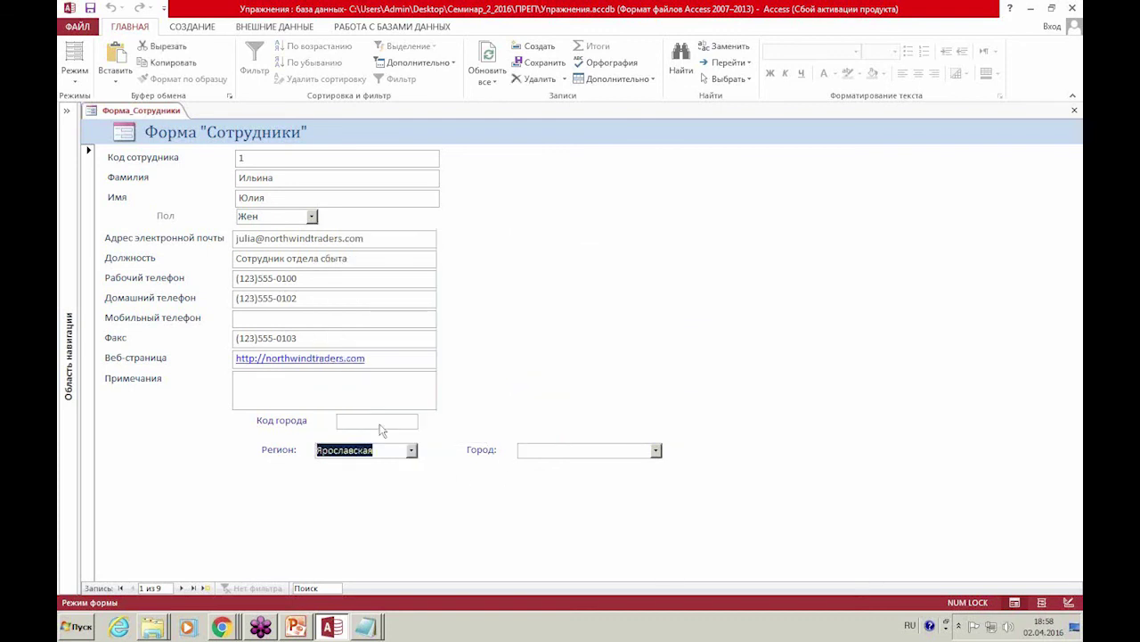
{"action": "left_click", "coordinate": [655, 452]}
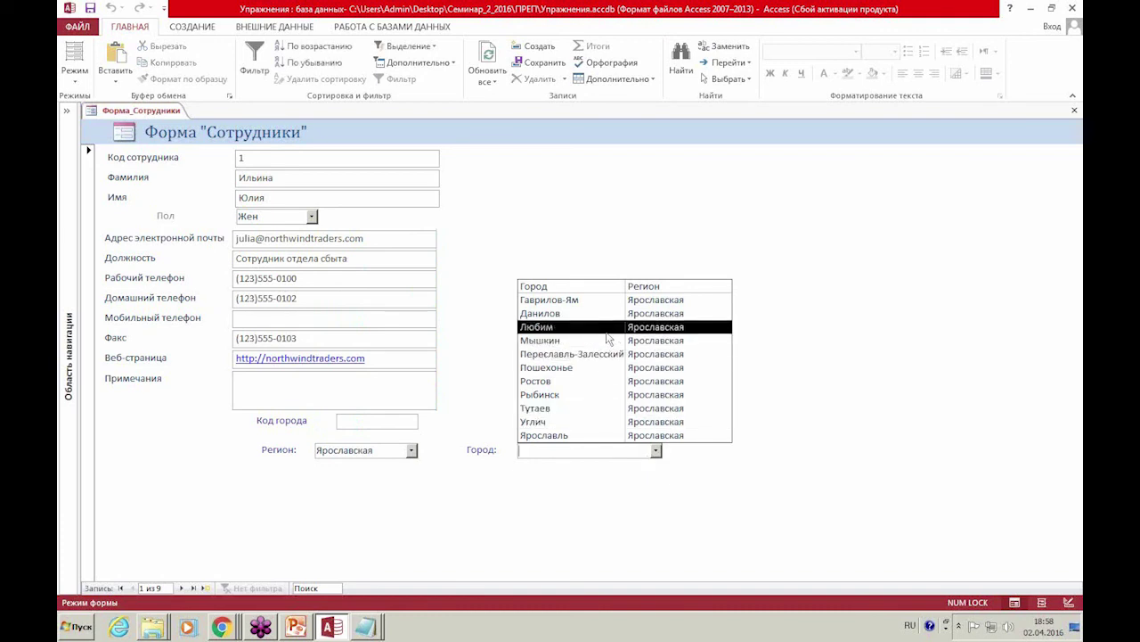
Select the Ленинградская region and assign the city Волхов to the first employee record.
{"action": "left_click", "coordinate": [413, 452]}
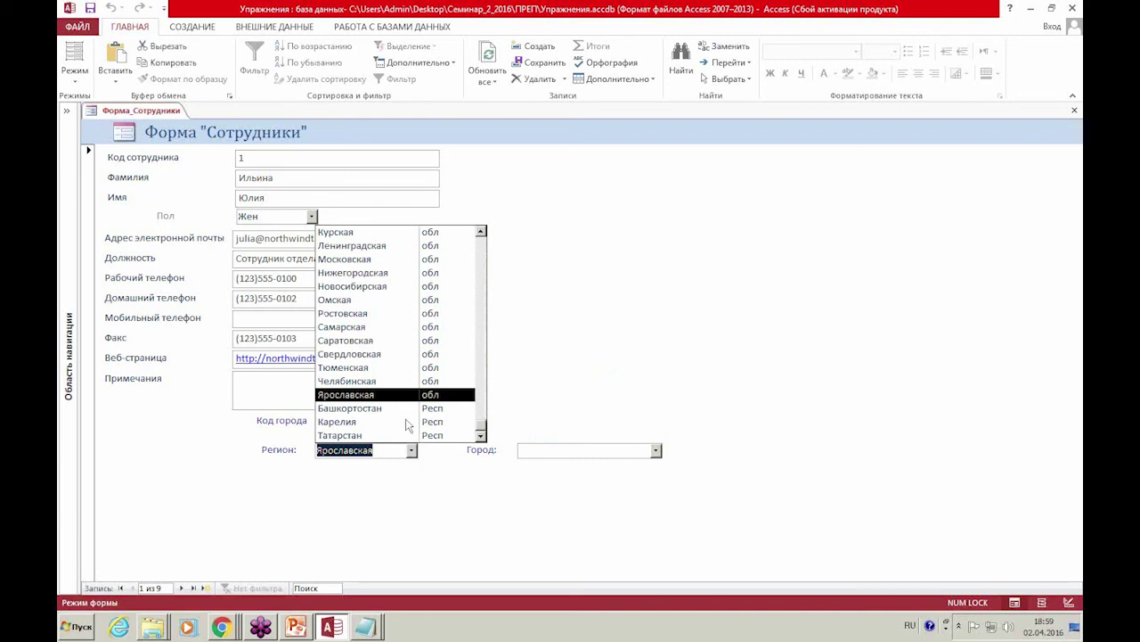
{"action": "scroll", "coordinate": [361, 322], "scroll_direction": "up", "scroll_amount": 2}
{"action": "left_click", "coordinate": [360, 301]}
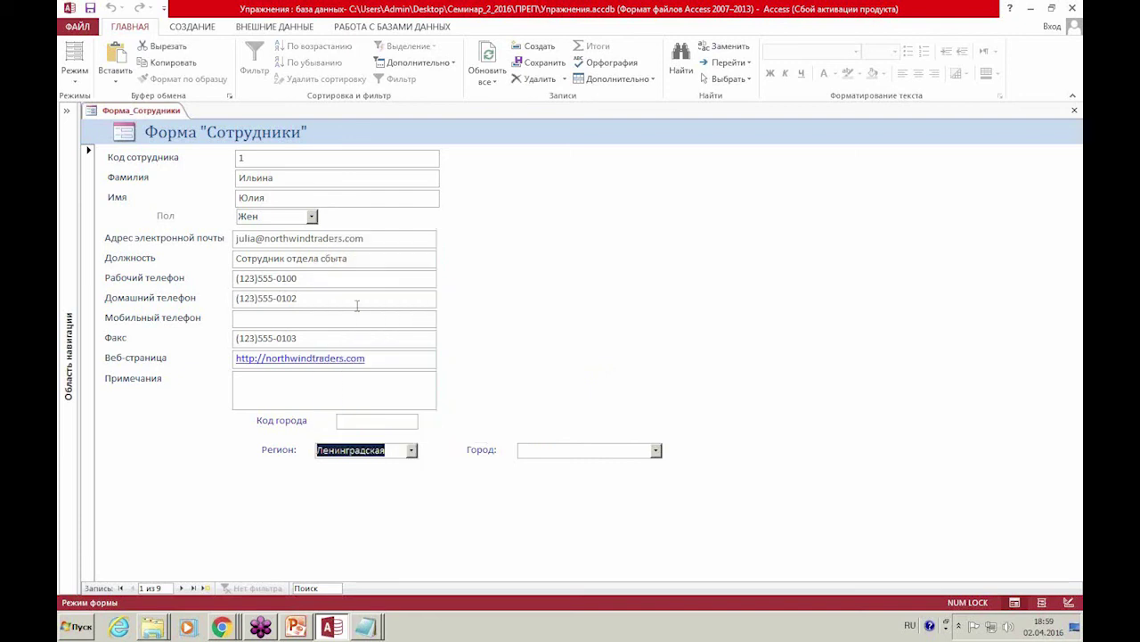
{"action": "left_click", "coordinate": [655, 451]}
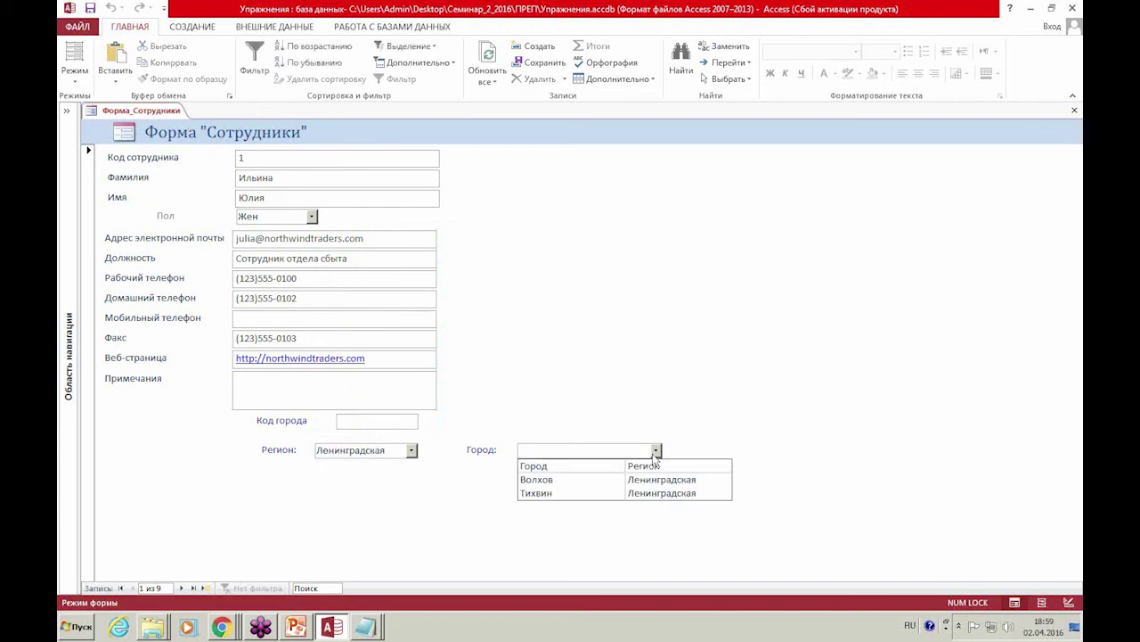
{"action": "left_click", "coordinate": [537, 479]}
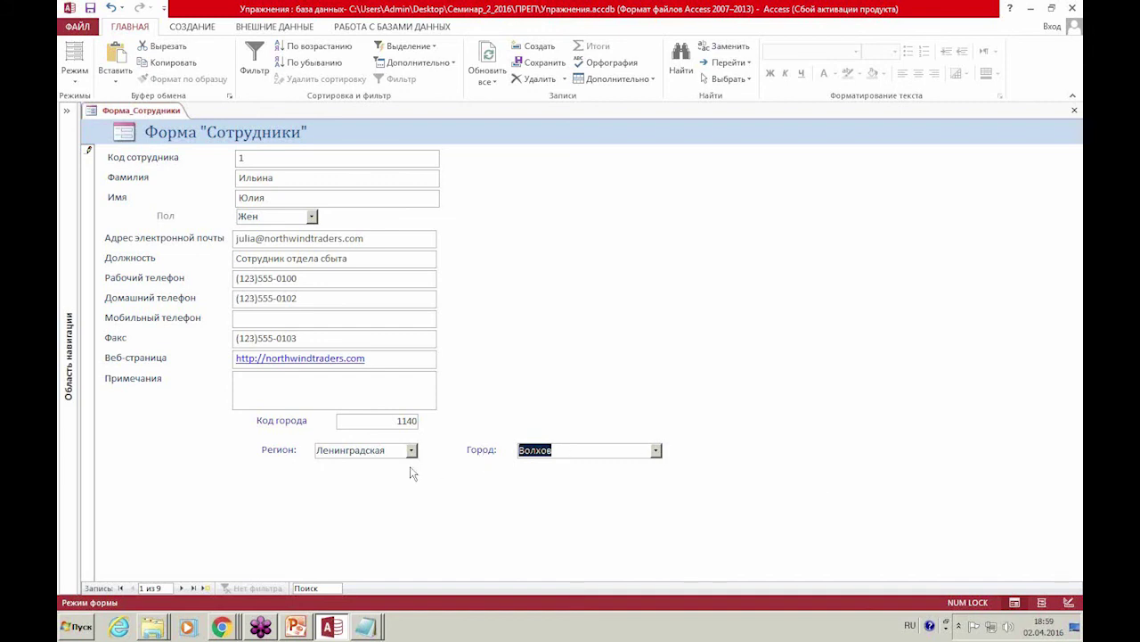
Review the choices in the Регион and Город lists of the first record without changing the selections.
{"action": "left_click", "coordinate": [351, 450]}
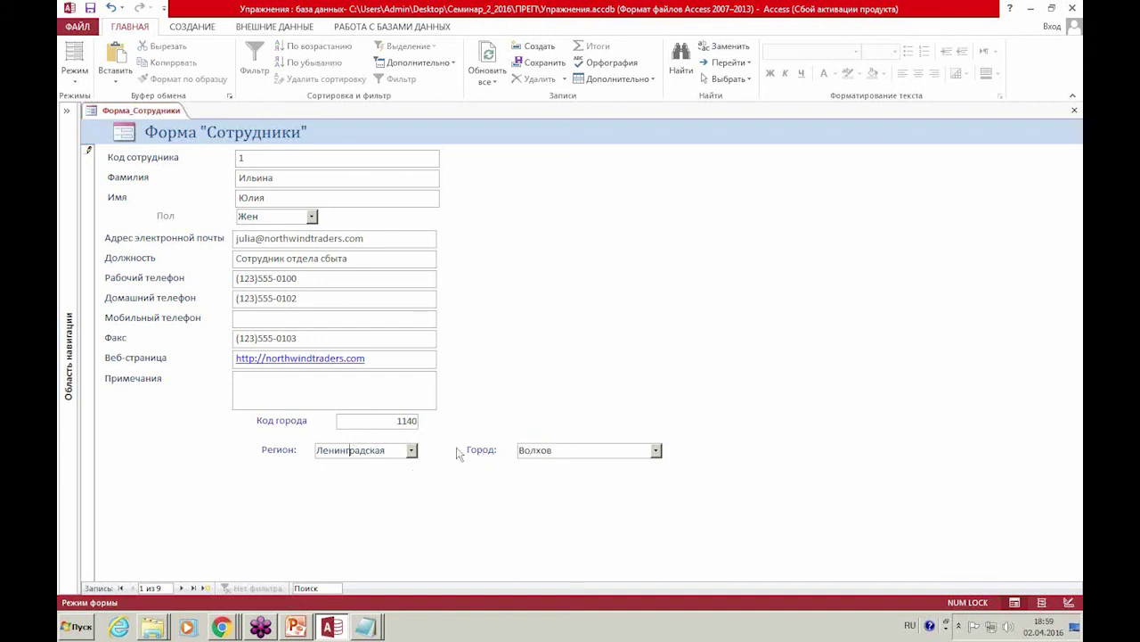
{"action": "left_click", "coordinate": [412, 450]}
{"action": "left_click", "coordinate": [566, 454]}
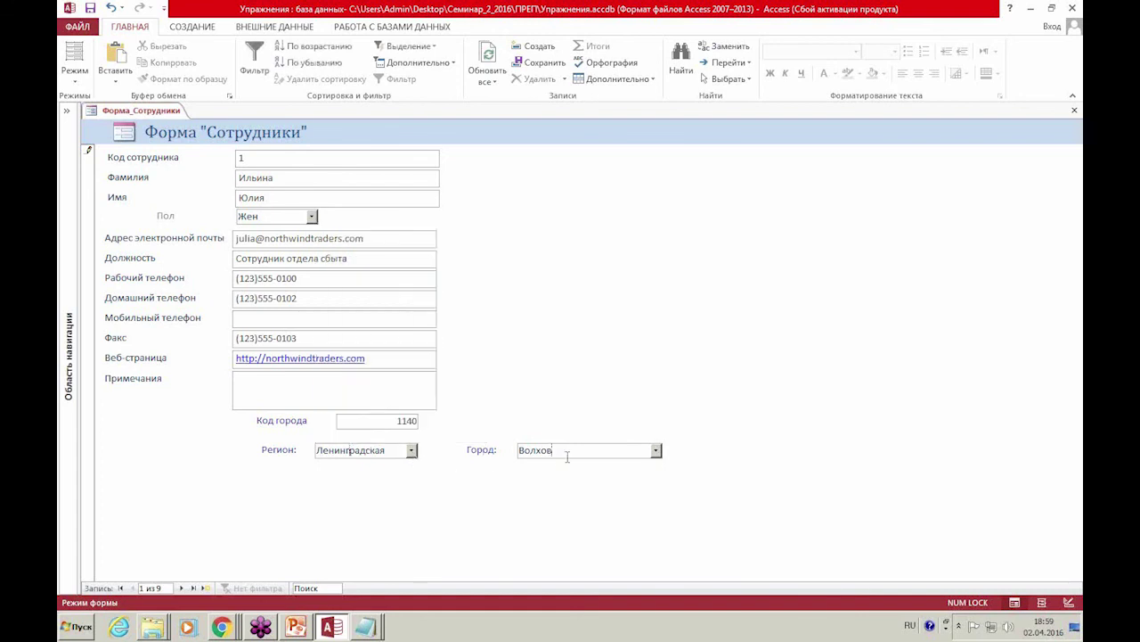
{"action": "left_click", "coordinate": [412, 450]}
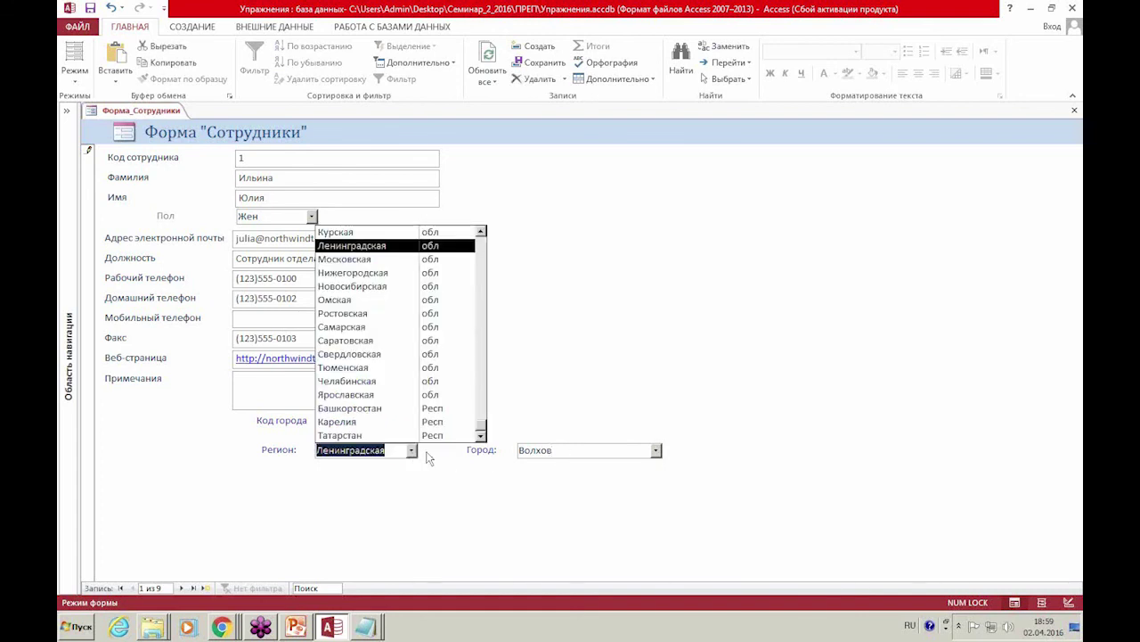
{"action": "left_click", "coordinate": [656, 450]}
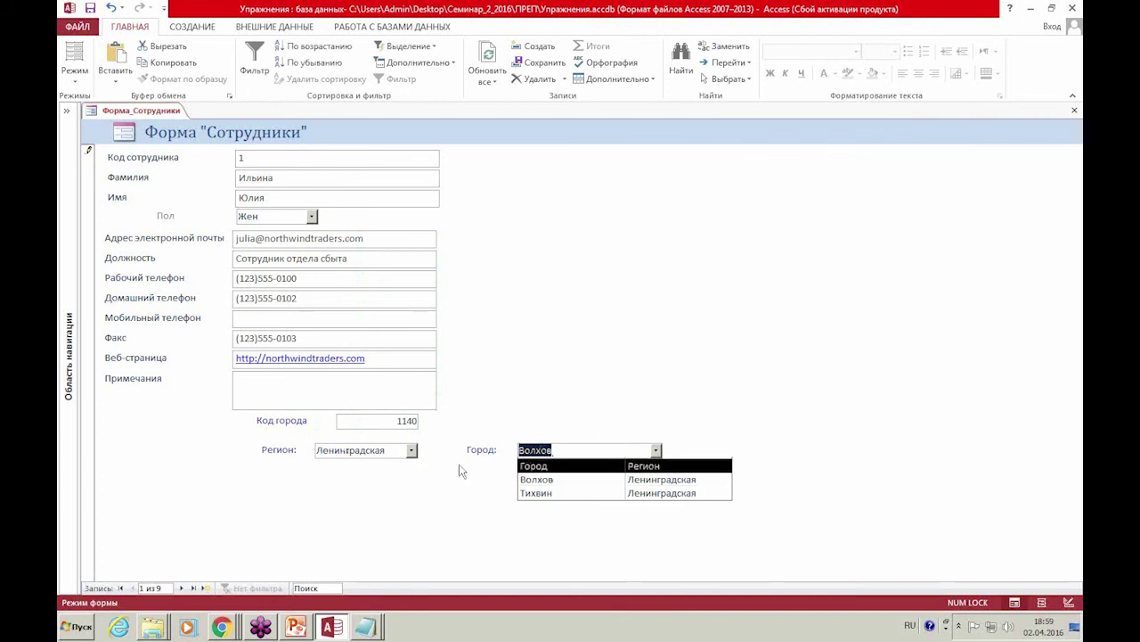
{"action": "left_click", "coordinate": [384, 455]}
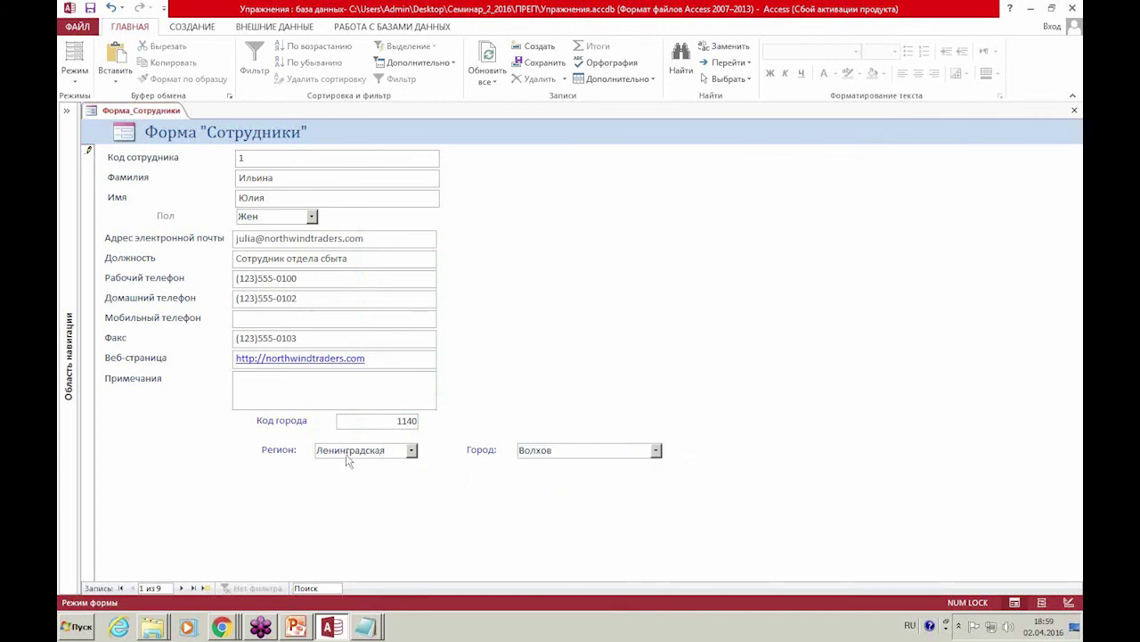
{"action": "left_click", "coordinate": [410, 453]}
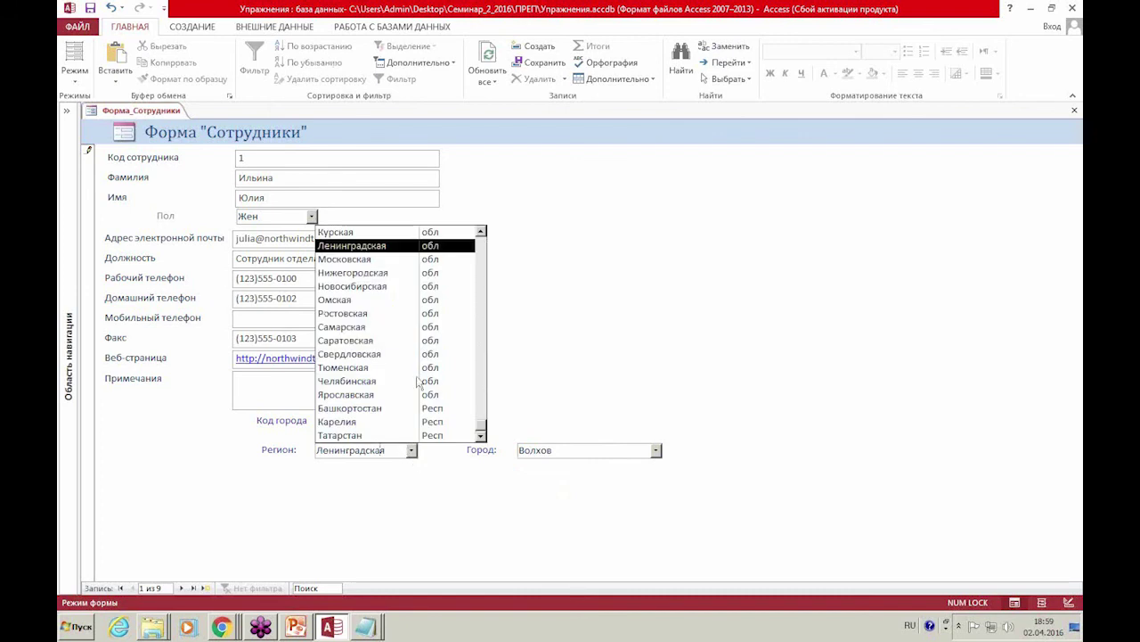
{"action": "left_click", "coordinate": [599, 450]}
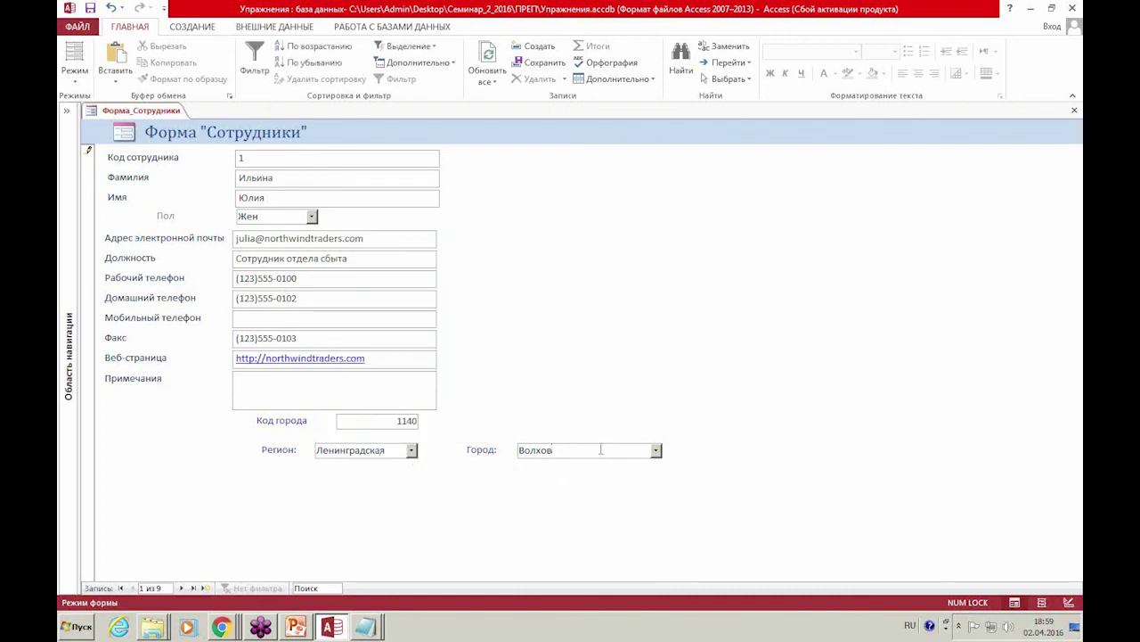
Change the first employee's region to Самарская and the city to Сызрань.
{"action": "left_click", "coordinate": [411, 450]}
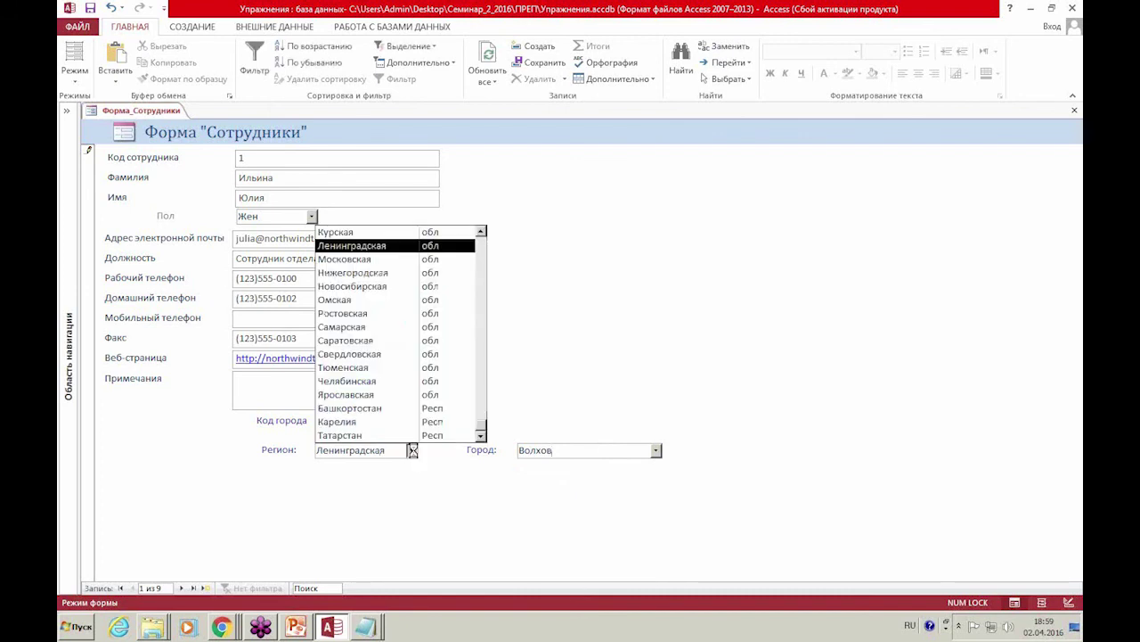
{"action": "left_click", "coordinate": [369, 327]}
{"action": "left_click", "coordinate": [655, 450]}
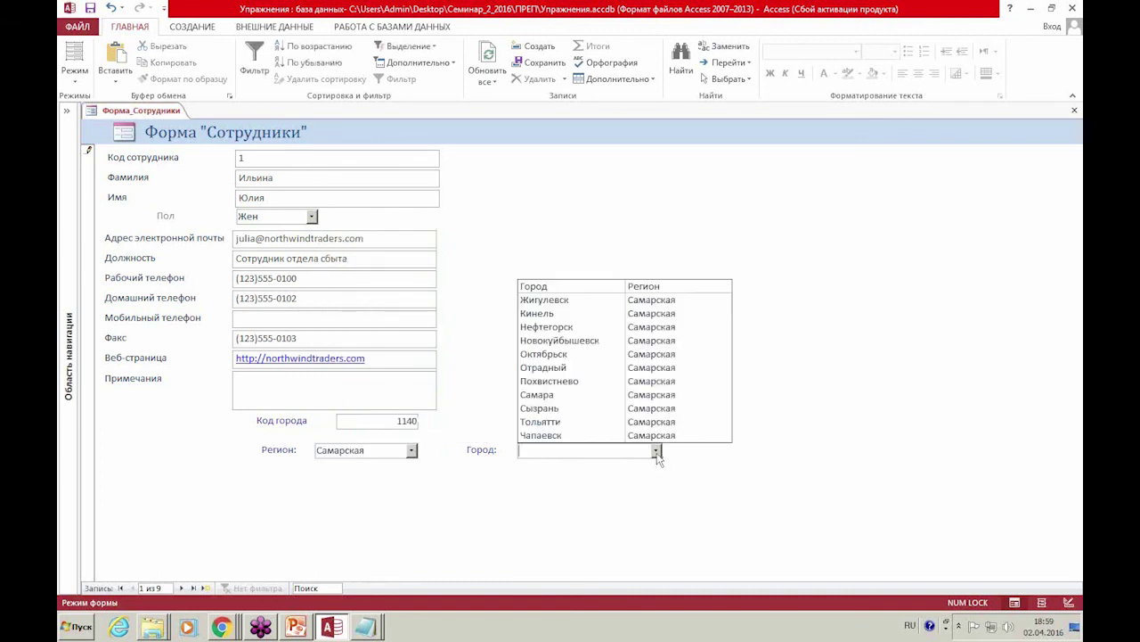
{"action": "left_click", "coordinate": [649, 416]}
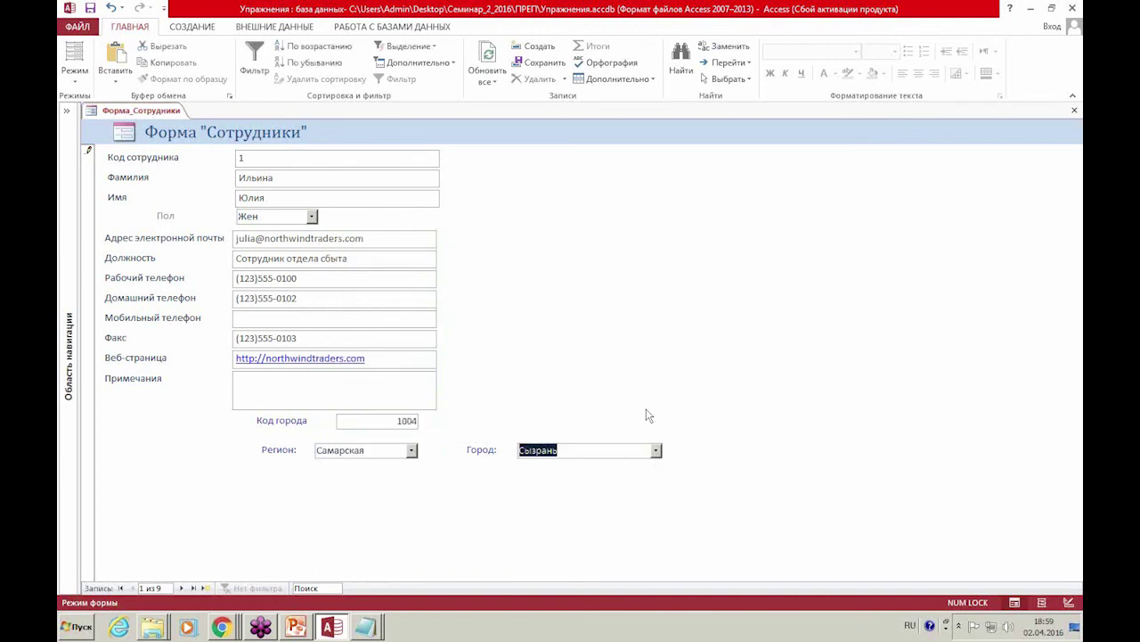
Set the first employee's region to Новосибирская and the city to Бердск.
{"action": "left_click", "coordinate": [411, 450]}
{"action": "left_click", "coordinate": [375, 288]}
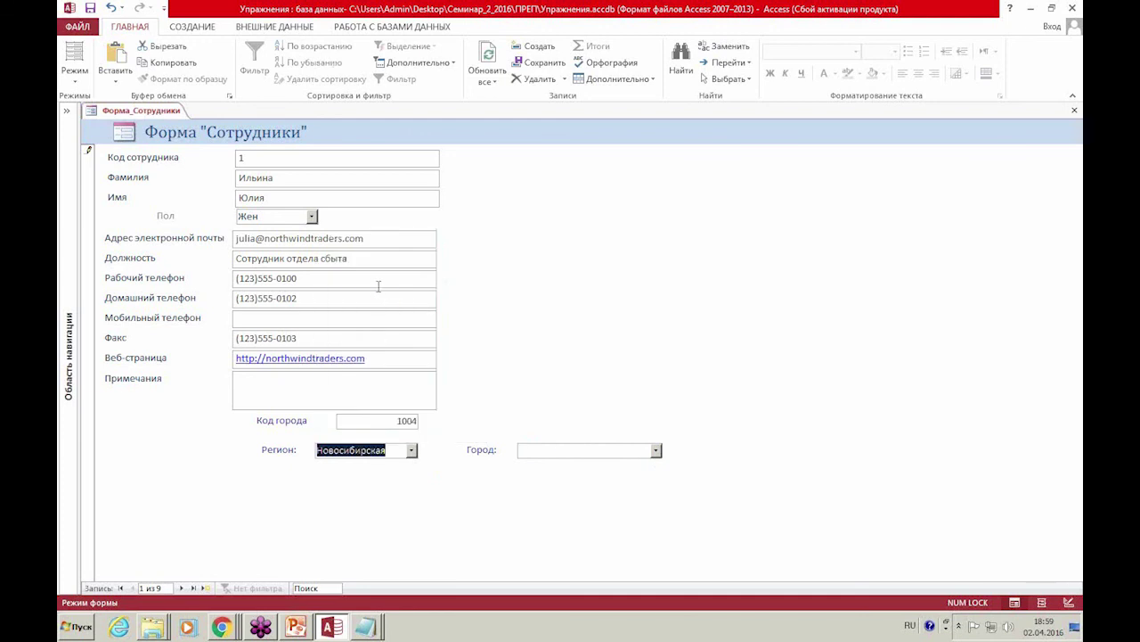
{"action": "left_click", "coordinate": [655, 451]}
{"action": "left_click", "coordinate": [596, 270]}
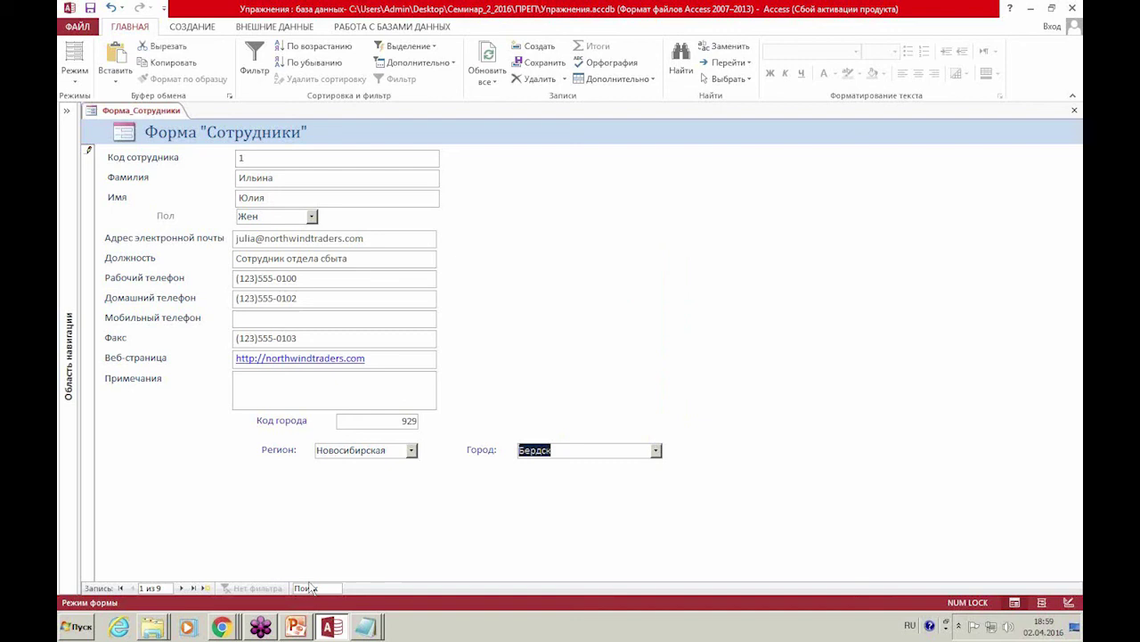
Go to employee record 2 and choose the Карелия region with the city Сортавала.
{"action": "left_click", "coordinate": [181, 588]}
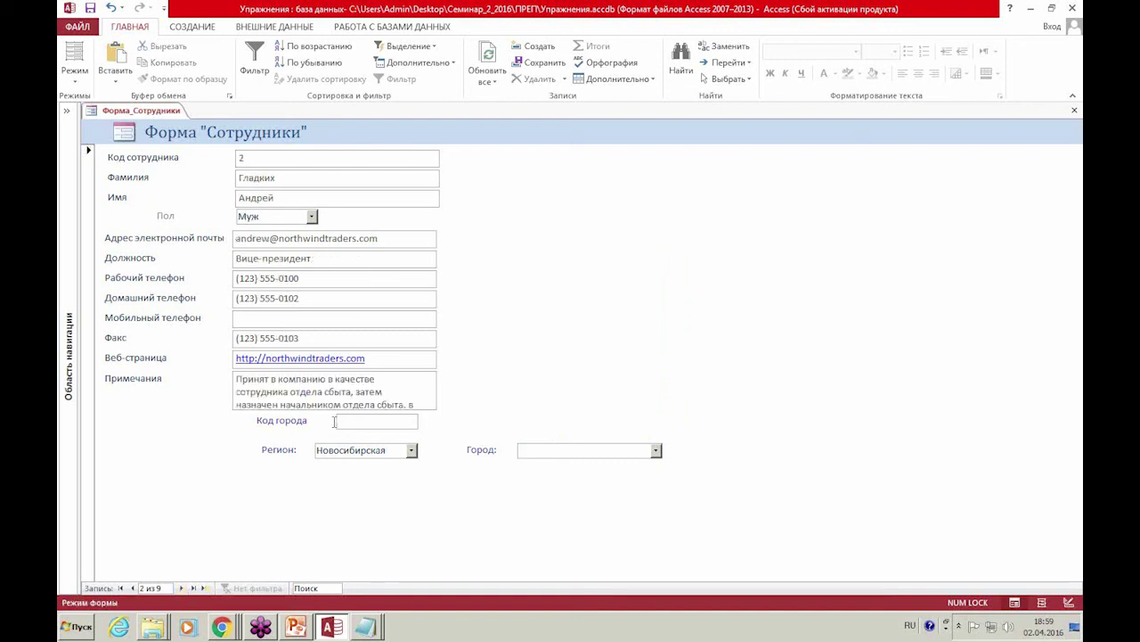
{"action": "left_click", "coordinate": [412, 450]}
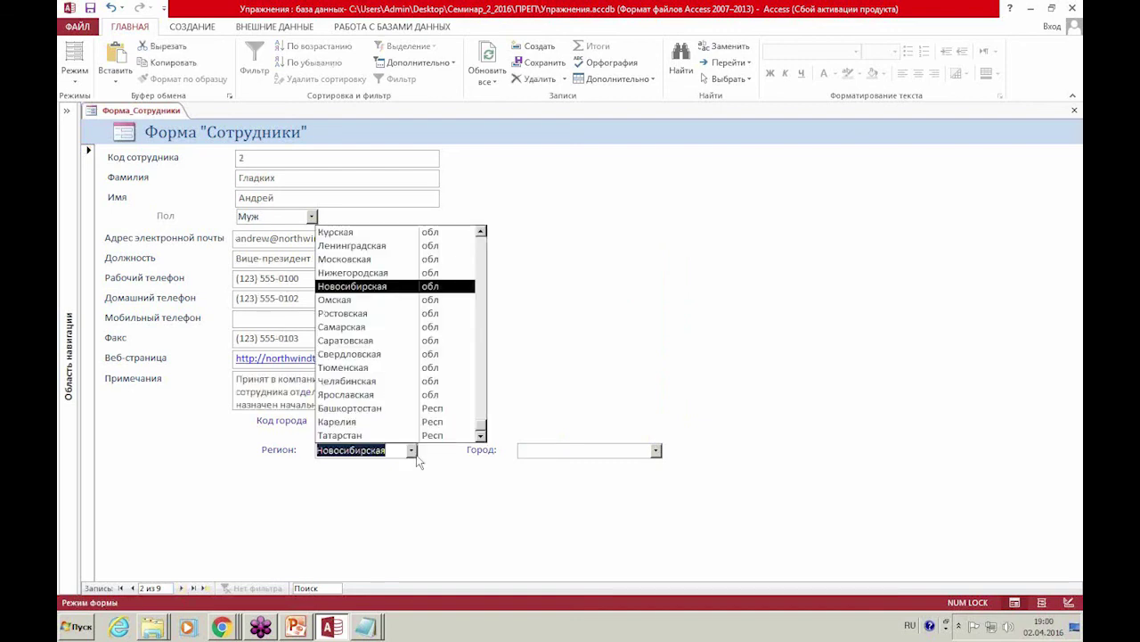
{"action": "left_click", "coordinate": [374, 422]}
{"action": "left_click", "coordinate": [656, 450]}
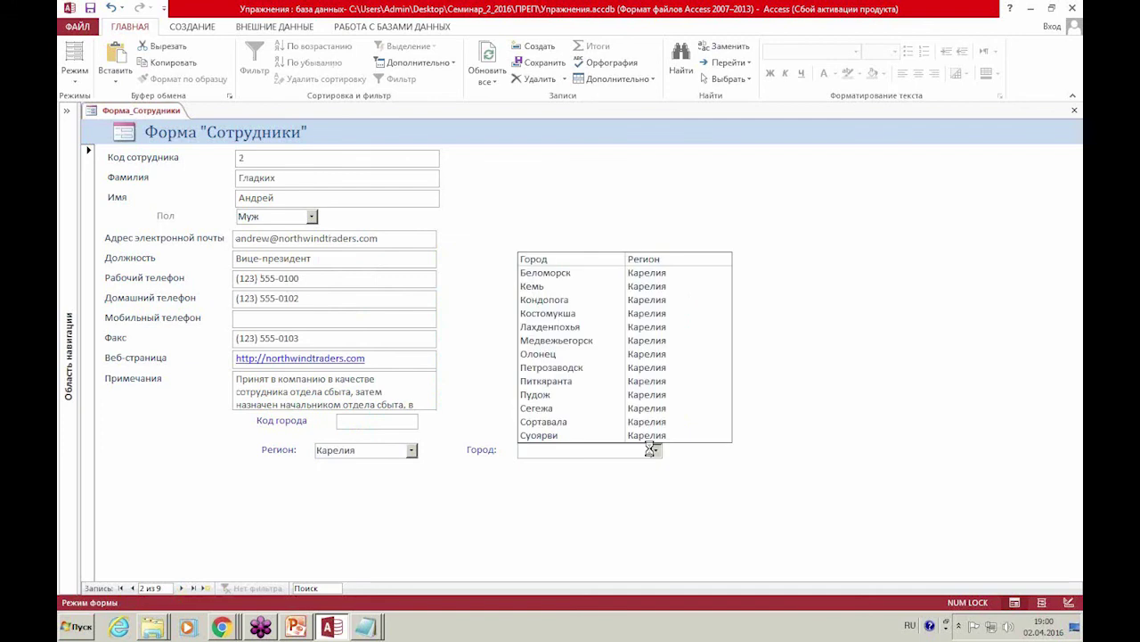
{"action": "left_click", "coordinate": [586, 426]}
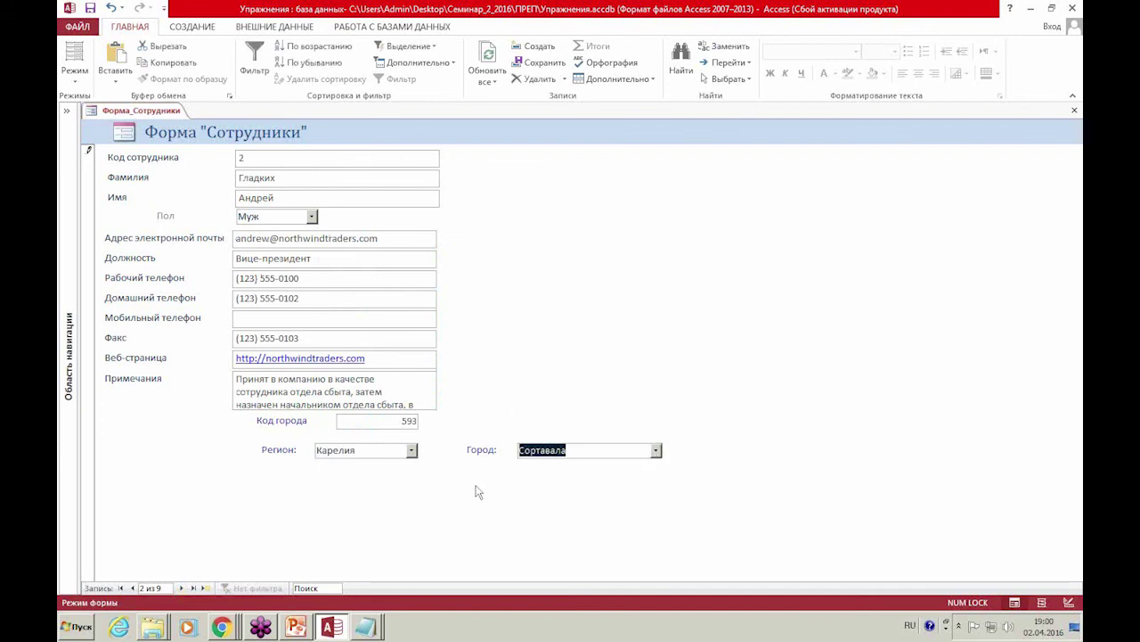
Go to employee record 3, choose the Башкортостан region and pick a city from its list.
{"action": "left_click", "coordinate": [181, 588]}
{"action": "left_click", "coordinate": [413, 451]}
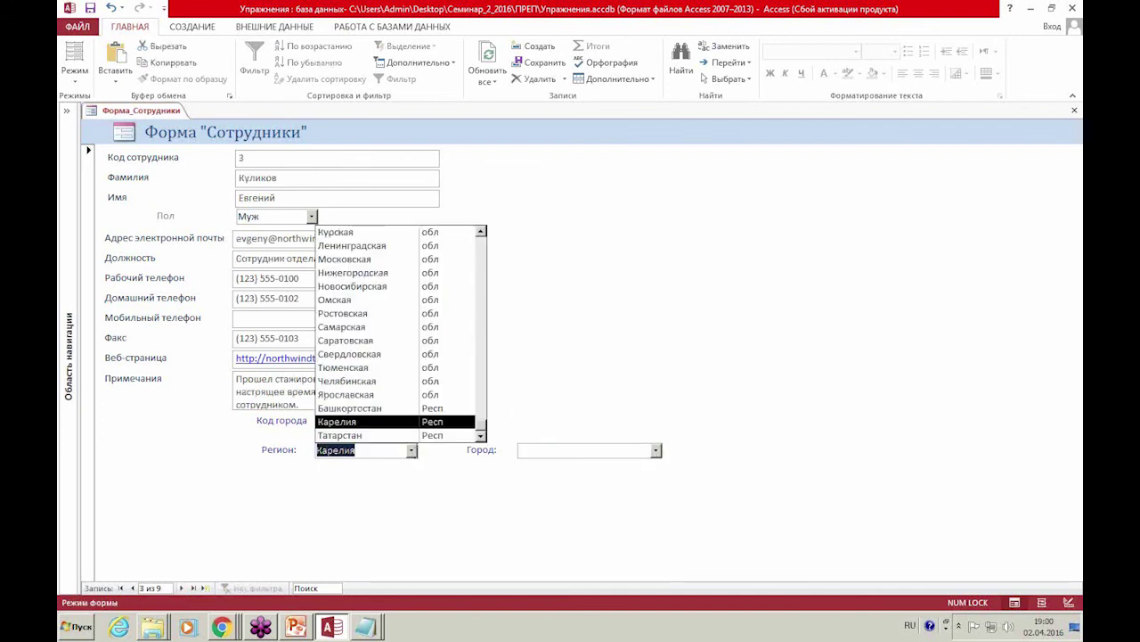
{"action": "left_click", "coordinate": [383, 408]}
{"action": "left_click", "coordinate": [656, 450]}
{"action": "left_click", "coordinate": [636, 437]}
Go to employee record 4 and choose the Московская region with the city Дубна.
{"action": "left_click", "coordinate": [182, 589]}
{"action": "left_click", "coordinate": [182, 589]}
{"action": "left_click", "coordinate": [412, 450]}
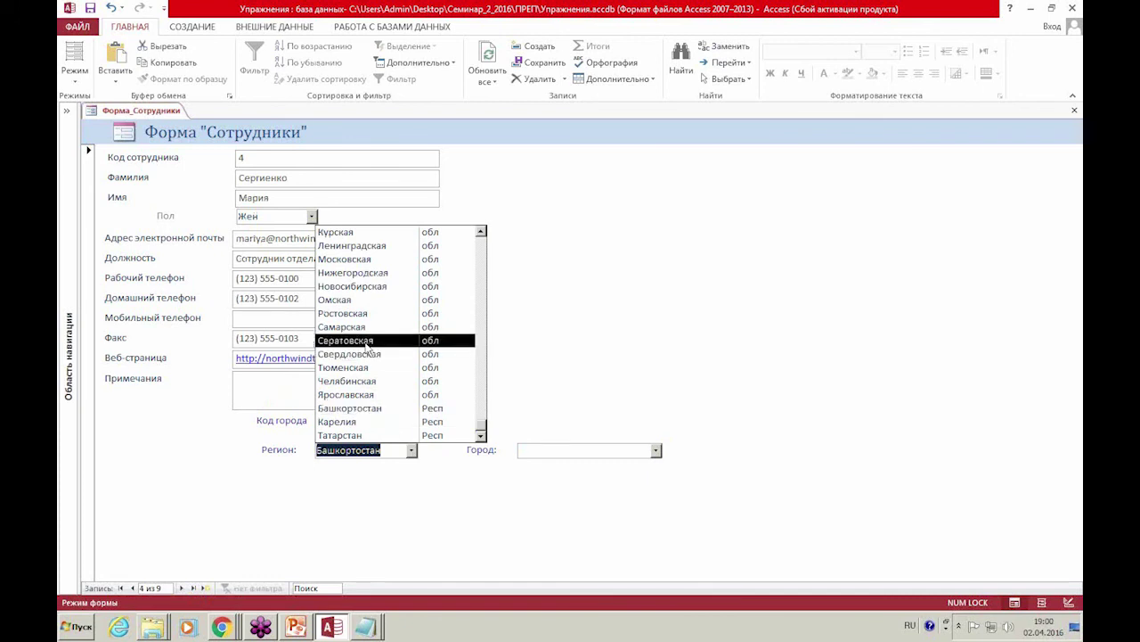
{"action": "left_click", "coordinate": [359, 258]}
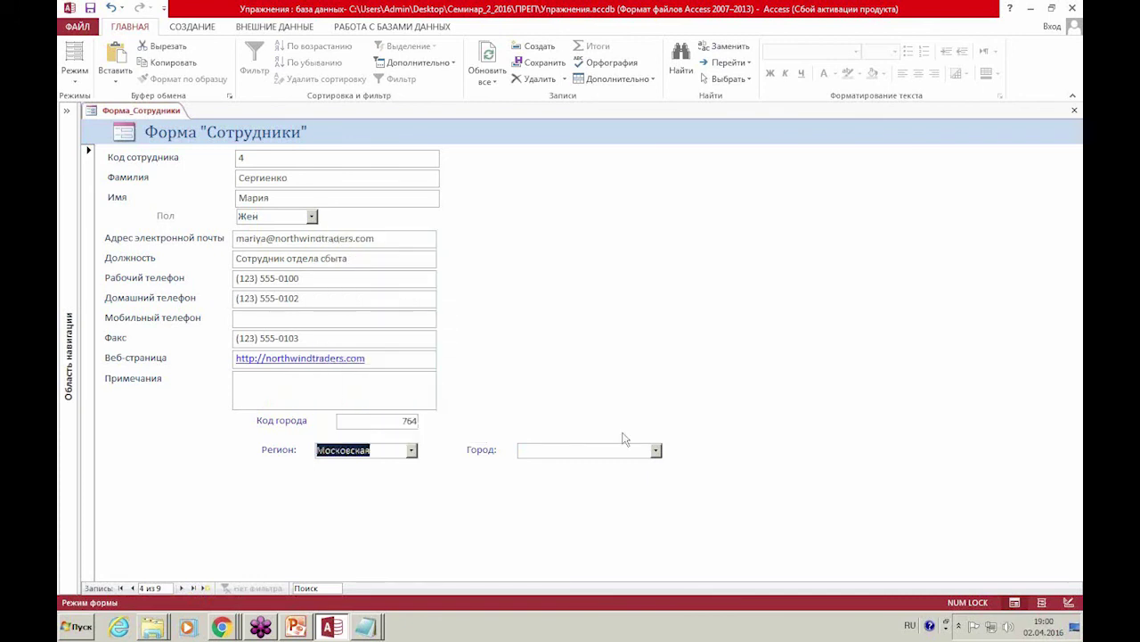
{"action": "left_click", "coordinate": [656, 450]}
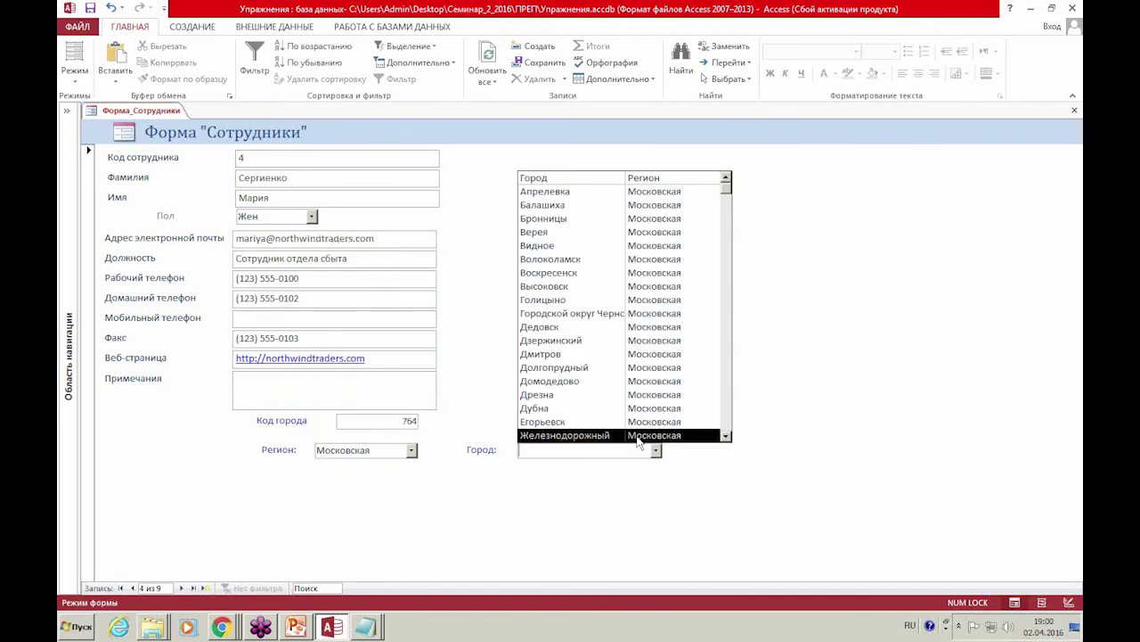
{"action": "left_click", "coordinate": [577, 412]}
{"action": "left_click", "coordinate": [360, 454]}
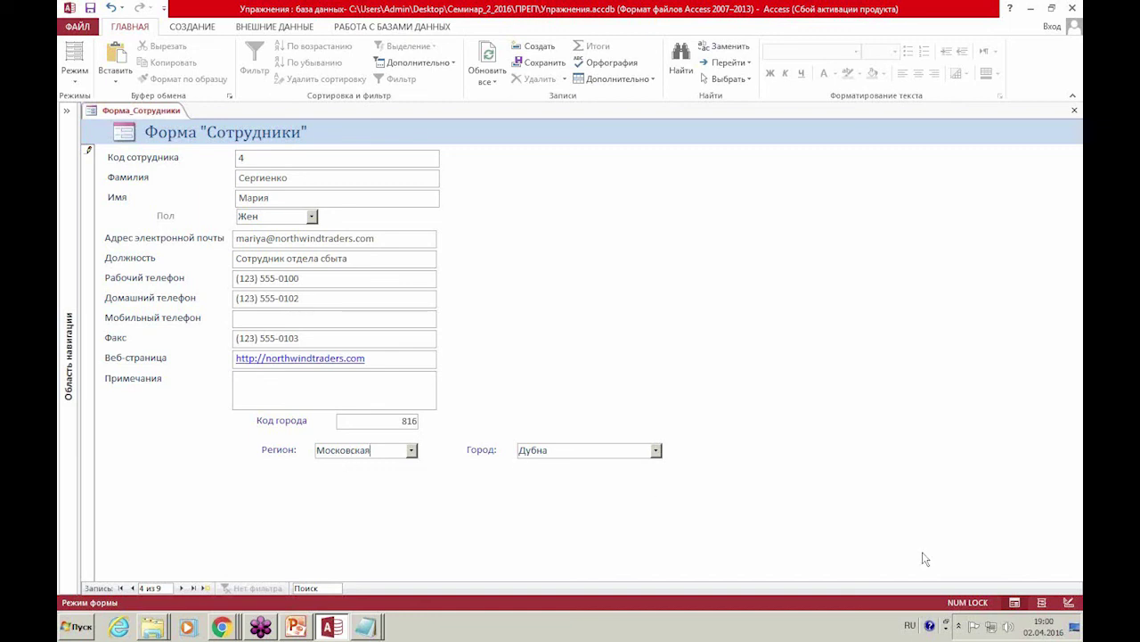
{"action": "left_click", "coordinate": [656, 450]}
{"action": "left_click", "coordinate": [656, 452]}
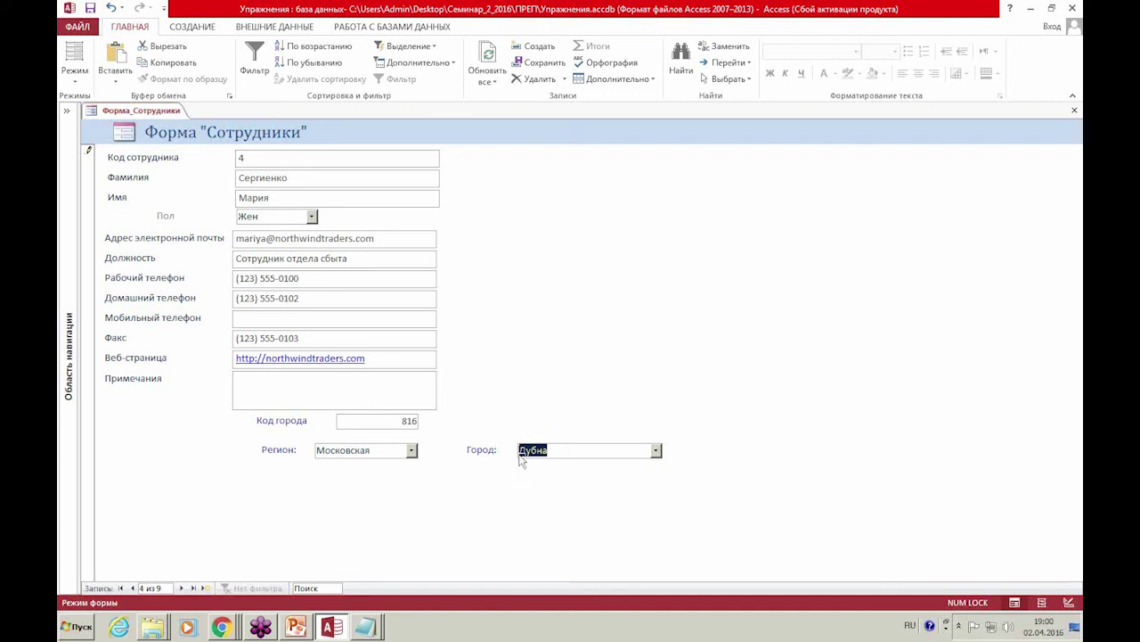
{"action": "left_click", "coordinate": [657, 450]}
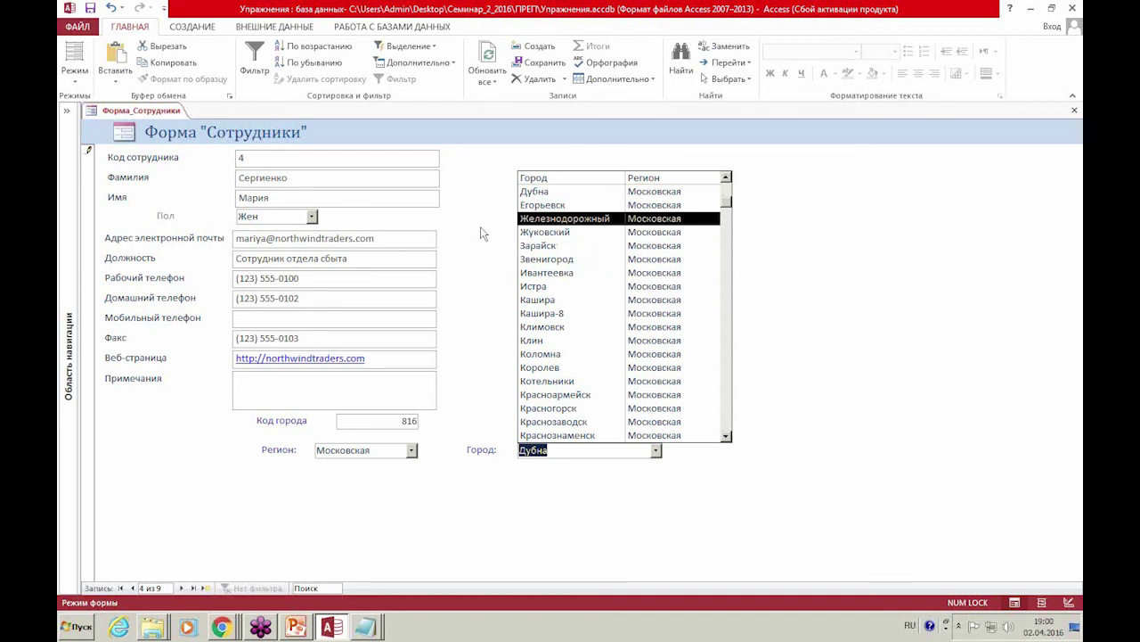
In design view, convert the Город combo box to a tall list box and place the Регион combo box above it.
{"action": "left_click", "coordinate": [1067, 606]}
{"action": "left_click_drag", "start_coordinate": [618, 491], "coordinate": [627, 310]}
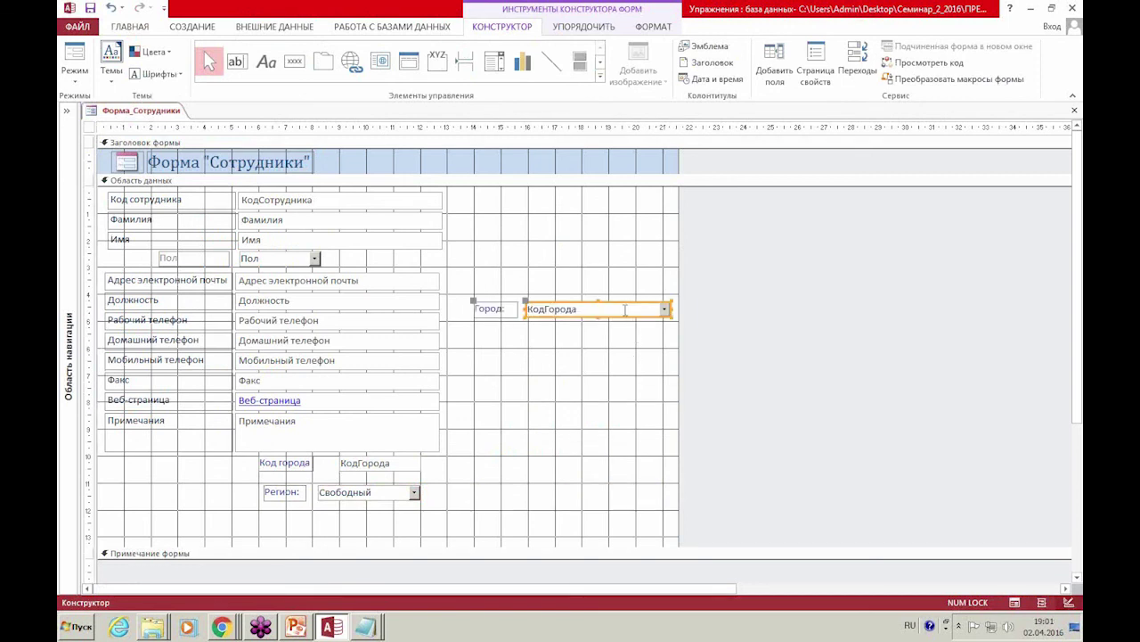
{"action": "right_click", "coordinate": [572, 311]}
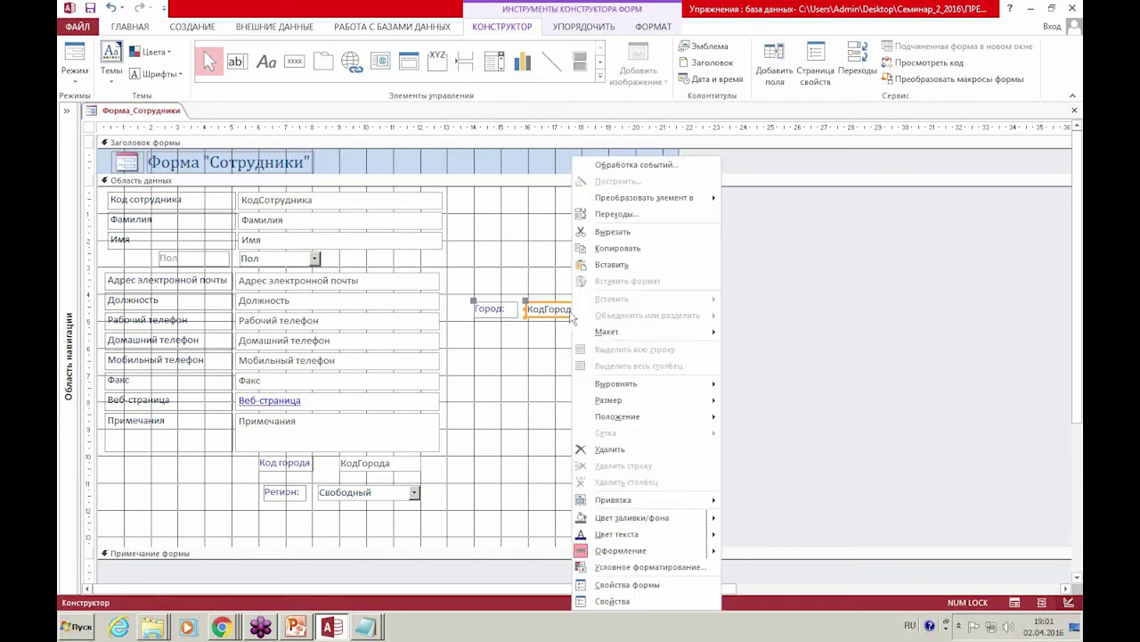
{"action": "mouse_move", "coordinate": [658, 202]}
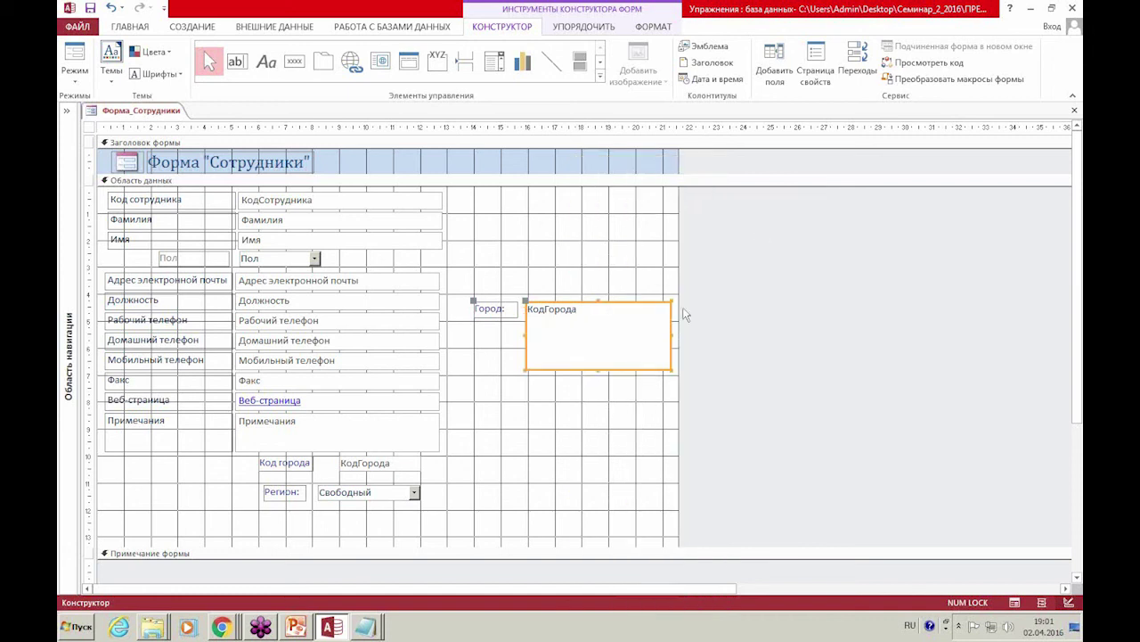
{"action": "left_click_drag", "start_coordinate": [598, 366], "coordinate": [586, 523]}
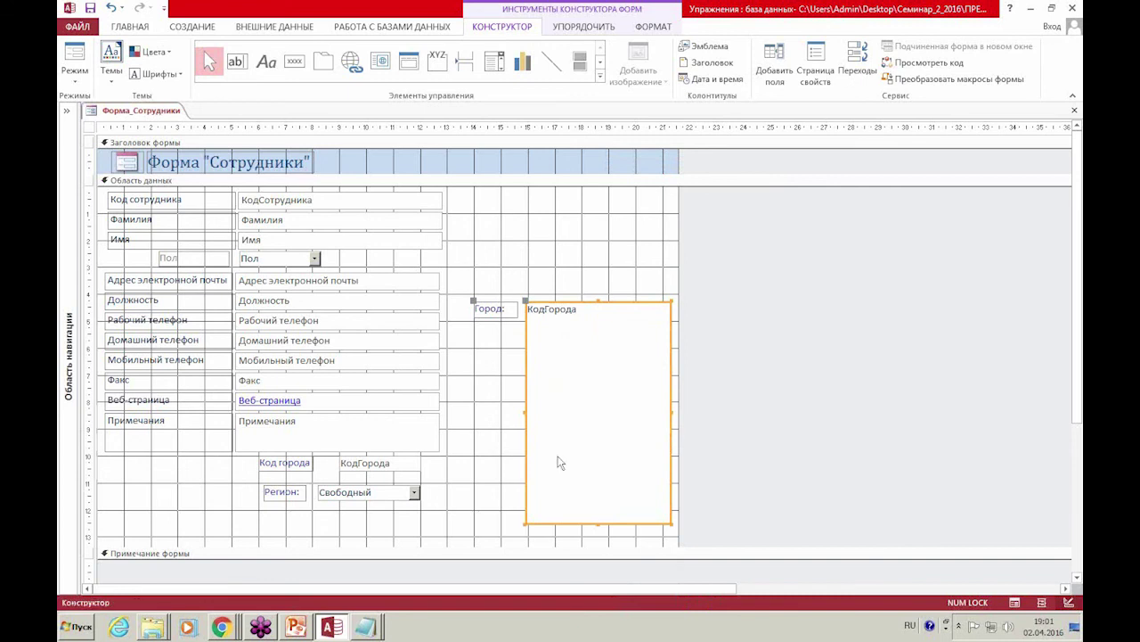
{"action": "left_click_drag", "start_coordinate": [400, 497], "coordinate": [640, 279]}
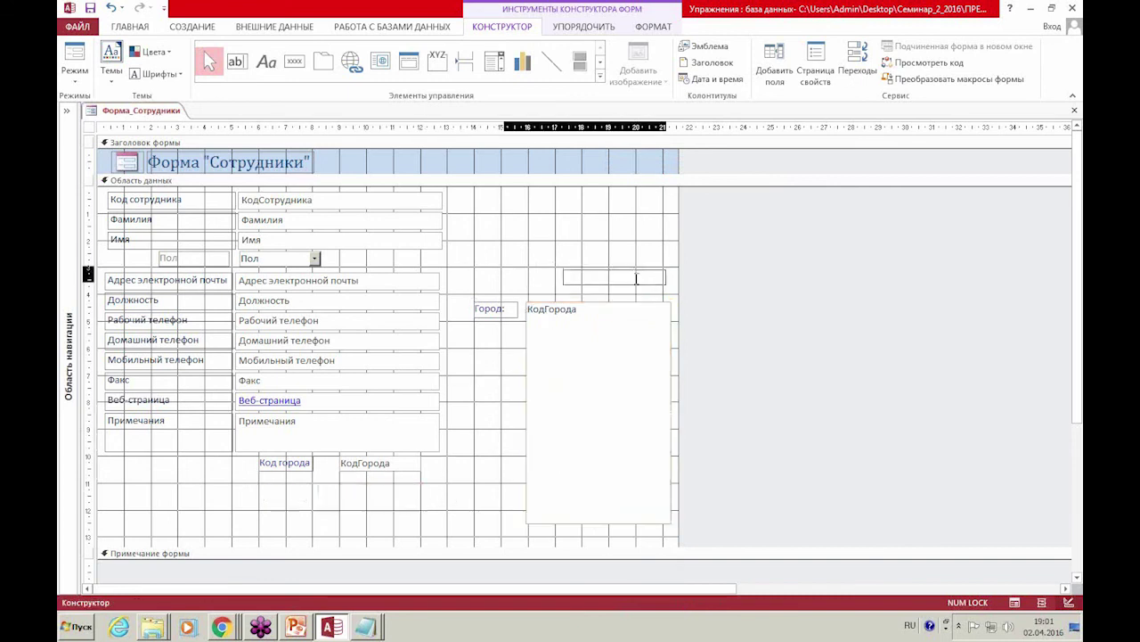
Switch to form view, choose the Краснодарский region and browse its cities in the list box.
{"action": "left_click", "coordinate": [1014, 602]}
{"action": "left_click", "coordinate": [657, 236]}
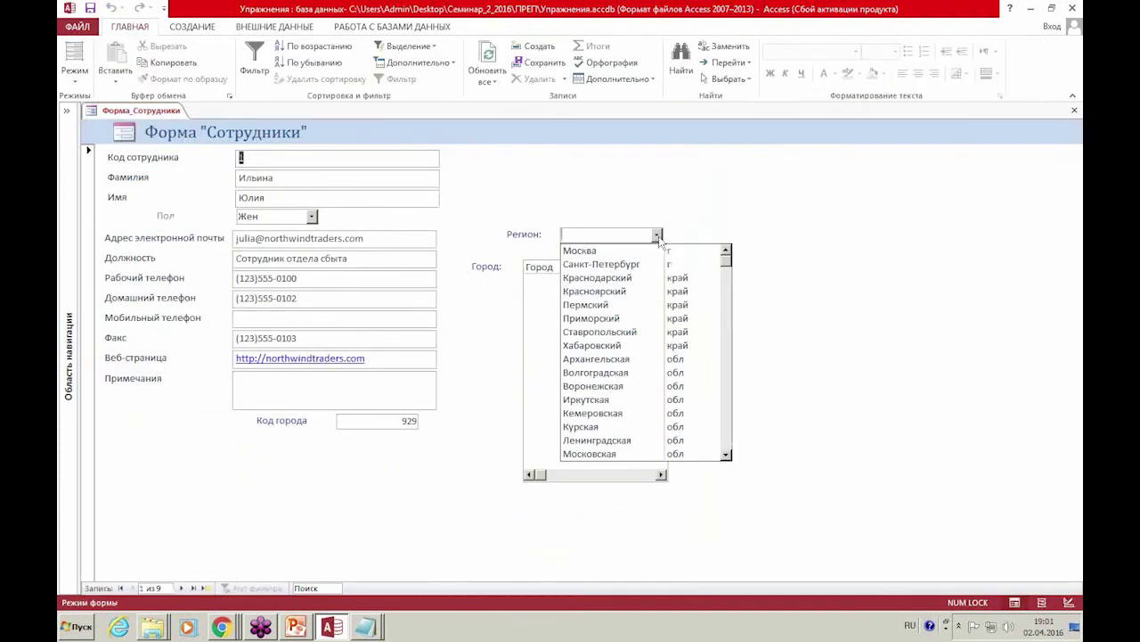
{"action": "left_click", "coordinate": [651, 278]}
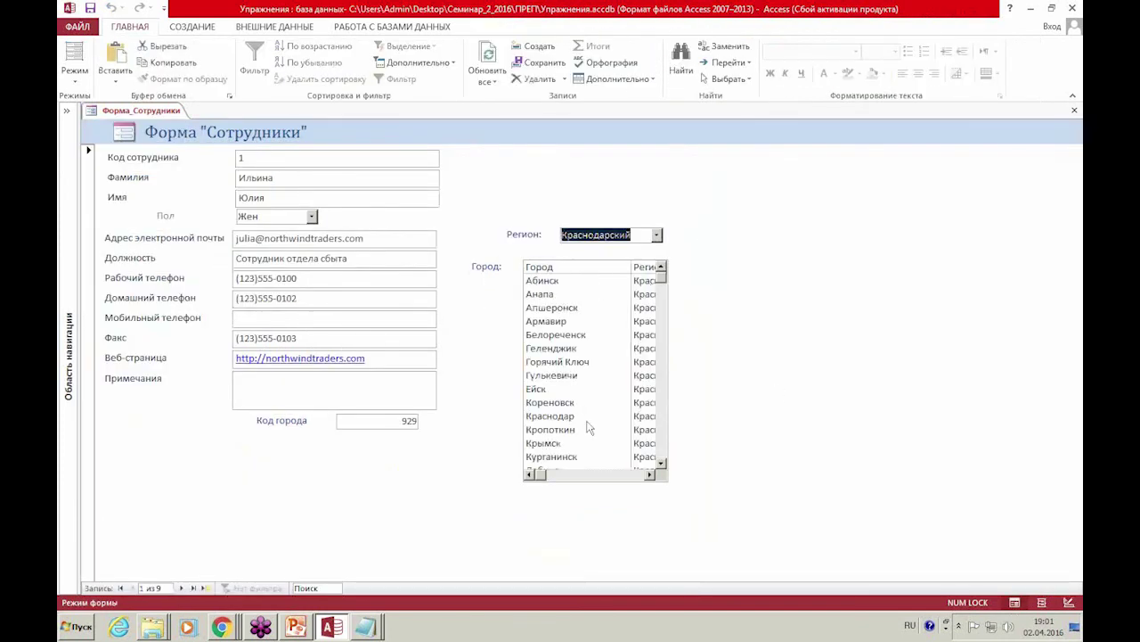
{"action": "left_click_drag", "start_coordinate": [664, 277], "coordinate": [677, 441]}
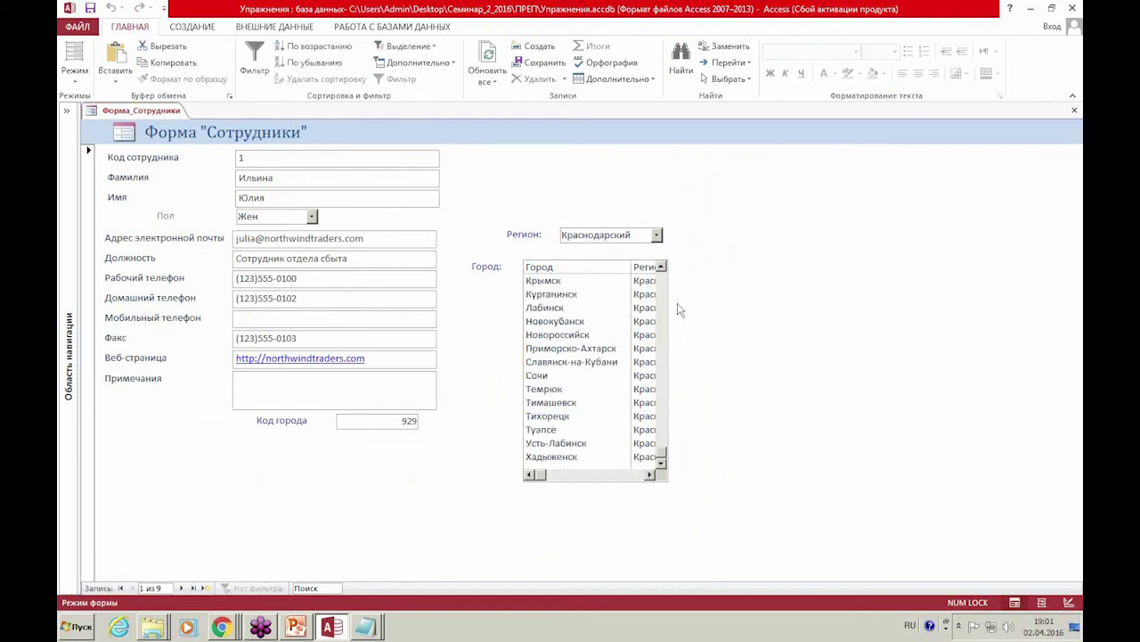
{"action": "scroll", "coordinate": [664, 294], "scroll_direction": "up", "scroll_amount": 1}
Check the city list box with the Архангельская, Московская and Тюменская regions in turn.
{"action": "left_click", "coordinate": [656, 235]}
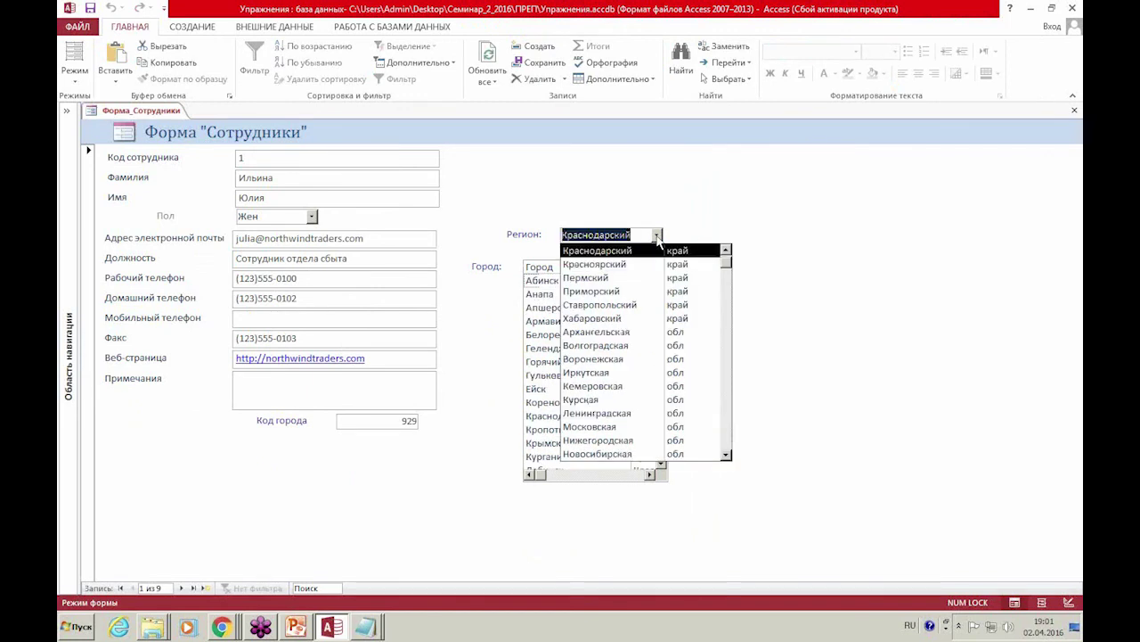
{"action": "left_click", "coordinate": [626, 335]}
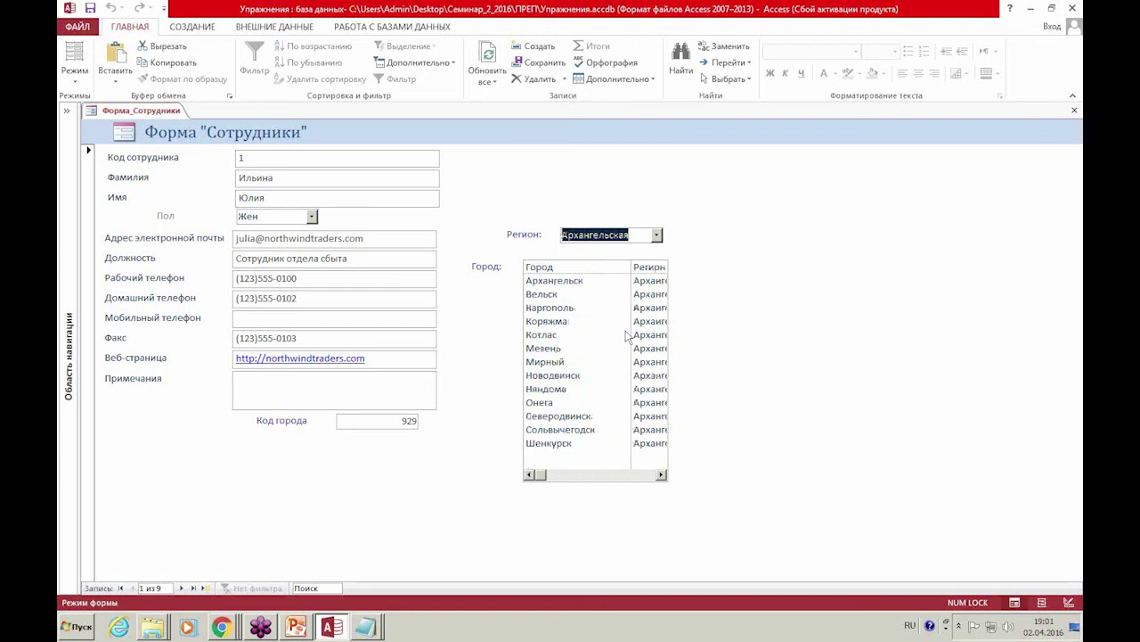
{"action": "left_click", "coordinate": [657, 234]}
{"action": "left_click", "coordinate": [638, 349]}
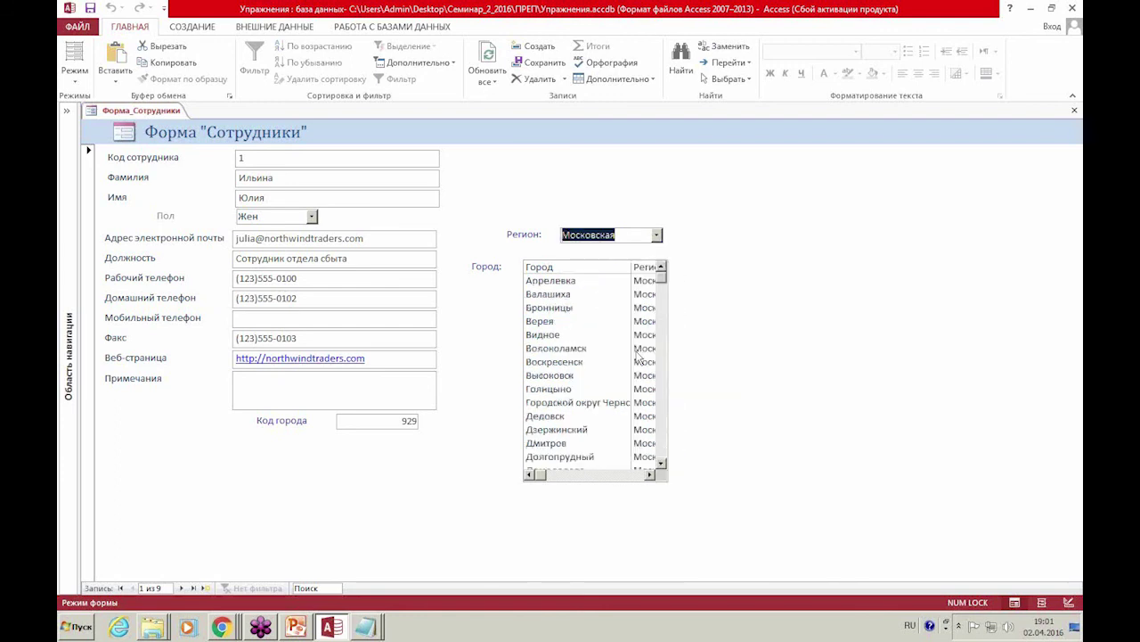
{"action": "left_click", "coordinate": [656, 235]}
{"action": "left_click", "coordinate": [624, 374]}
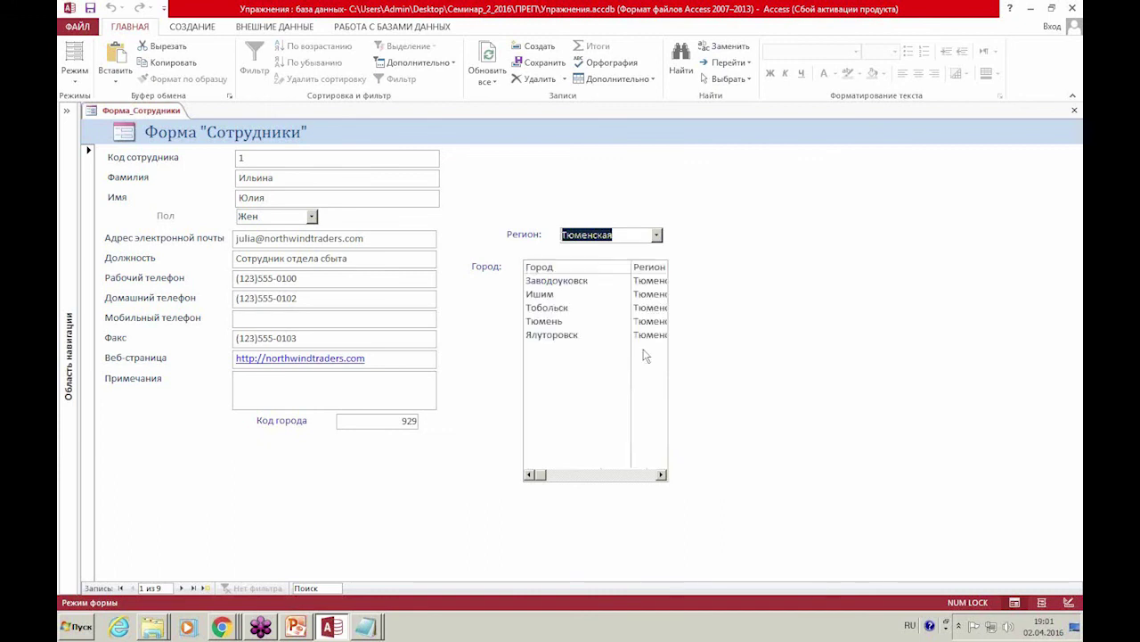
Choose the Башкортостан region for the first employee and pick the city Кумертау from the list box.
{"action": "left_click", "coordinate": [657, 235]}
{"action": "left_click", "coordinate": [622, 429]}
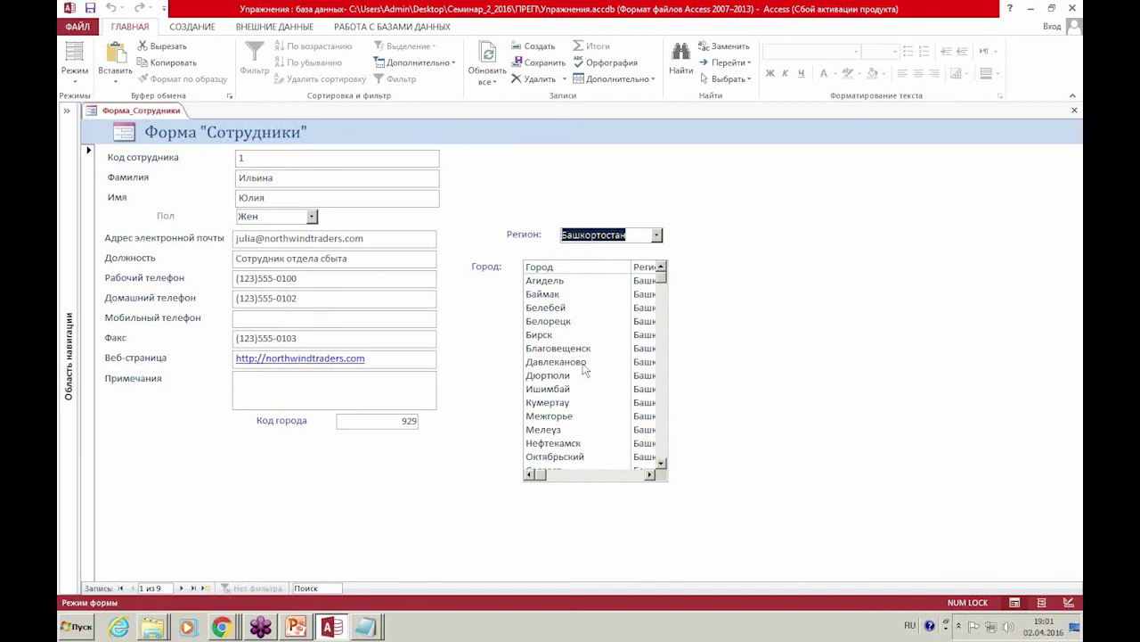
{"action": "left_click", "coordinate": [586, 362]}
{"action": "left_click", "coordinate": [586, 402]}
{"action": "scroll", "coordinate": [572, 379], "scroll_direction": "down", "scroll_amount": 2}
{"action": "scroll", "coordinate": [574, 376], "scroll_direction": "up", "scroll_amount": 4}
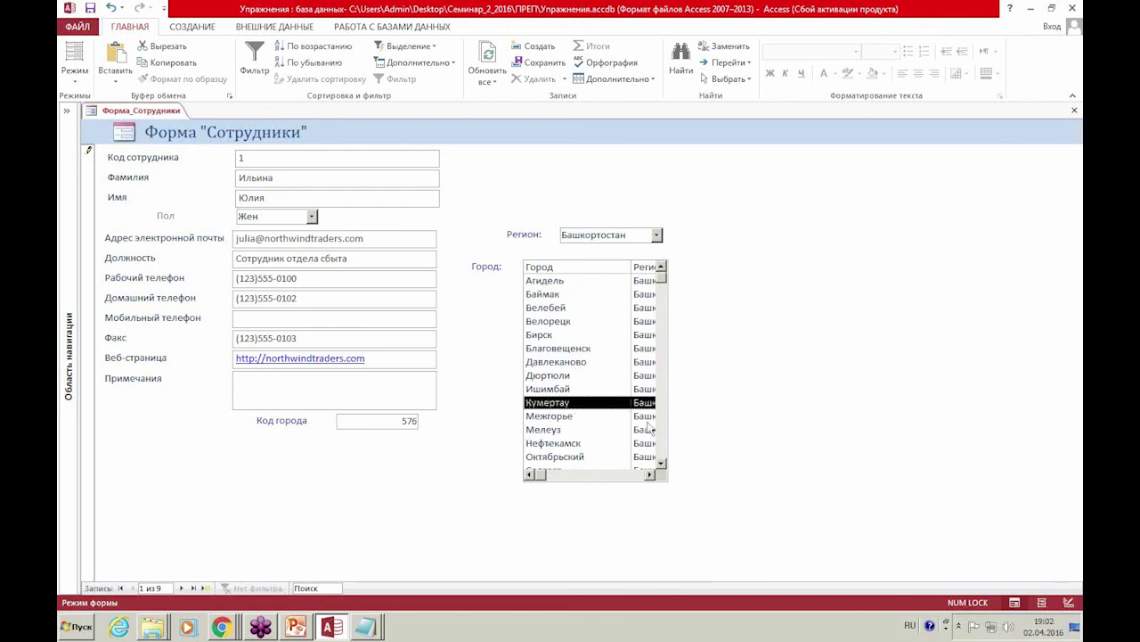
{"action": "scroll", "coordinate": [606, 346], "scroll_direction": "down", "scroll_amount": 2}
{"action": "scroll", "coordinate": [609, 346], "scroll_direction": "up", "scroll_amount": 1}
{"action": "scroll", "coordinate": [606, 347], "scroll_direction": "up", "scroll_amount": 1}
Try the cities Давлеканово and Кумертау for the first employee, finally selecting Бирск.
{"action": "left_click", "coordinate": [584, 362]}
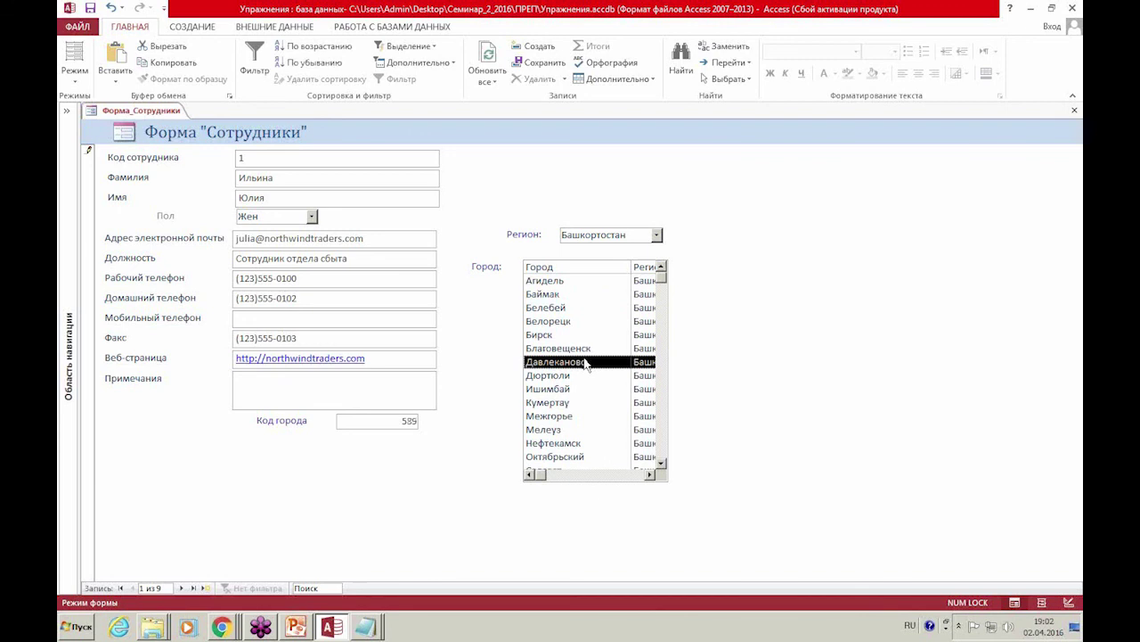
{"action": "left_click", "coordinate": [585, 402]}
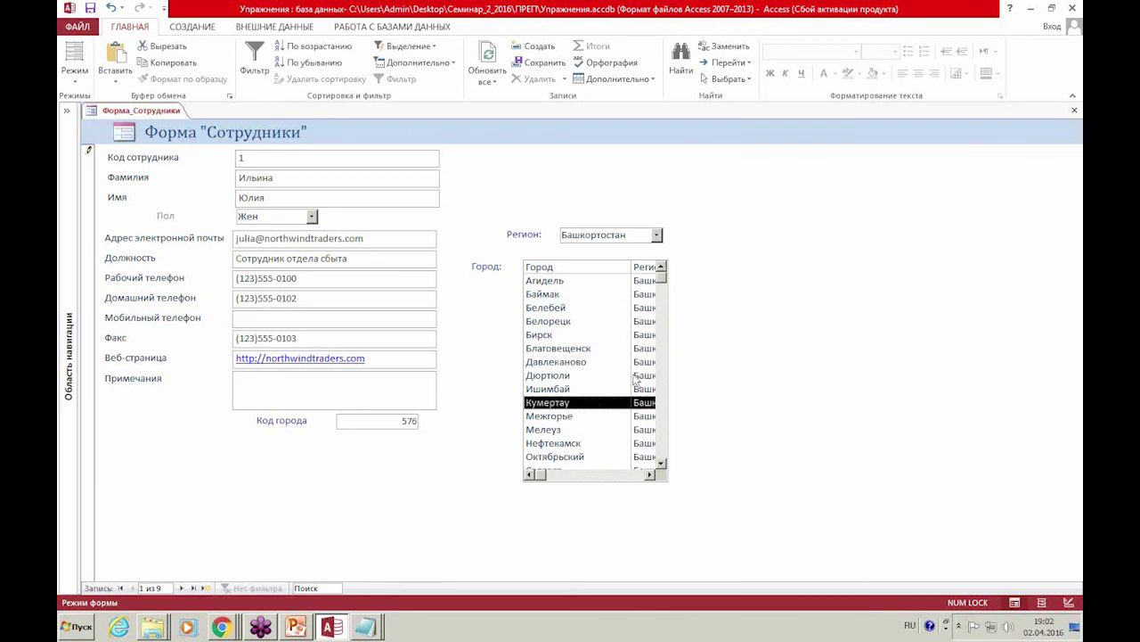
{"action": "left_click", "coordinate": [578, 336]}
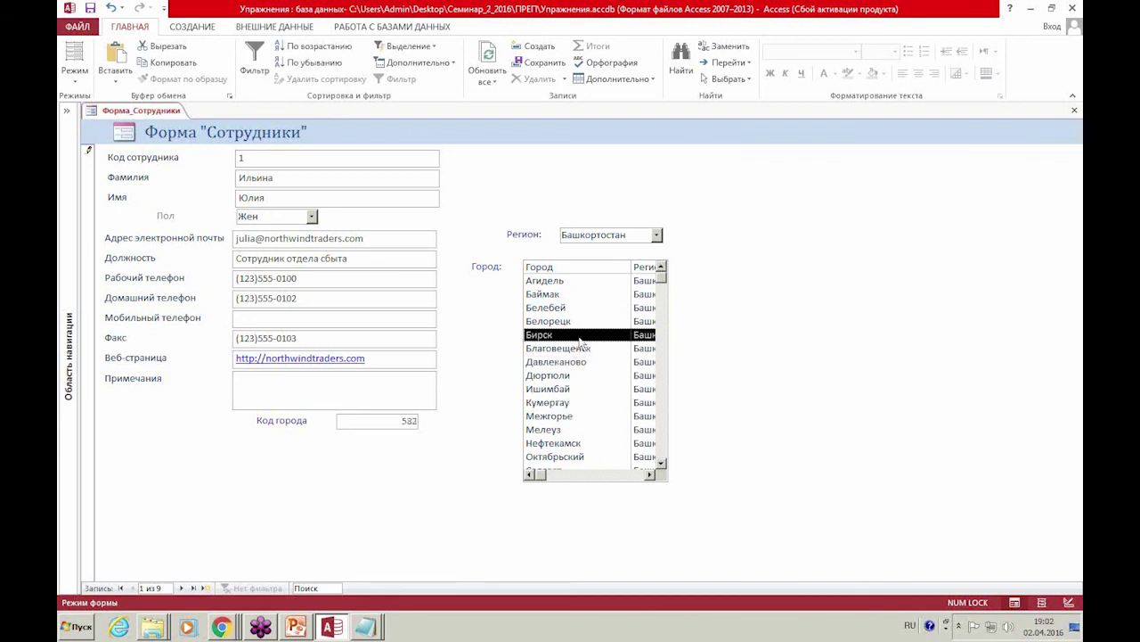
{"action": "scroll", "coordinate": [580, 343], "scroll_direction": "down", "scroll_amount": 3}
{"action": "scroll", "coordinate": [580, 344], "scroll_direction": "up", "scroll_amount": 3}
Return to design view and undo the Регион move, the list box resizing and the conversion of the Город control.
{"action": "left_click", "coordinate": [1069, 602]}
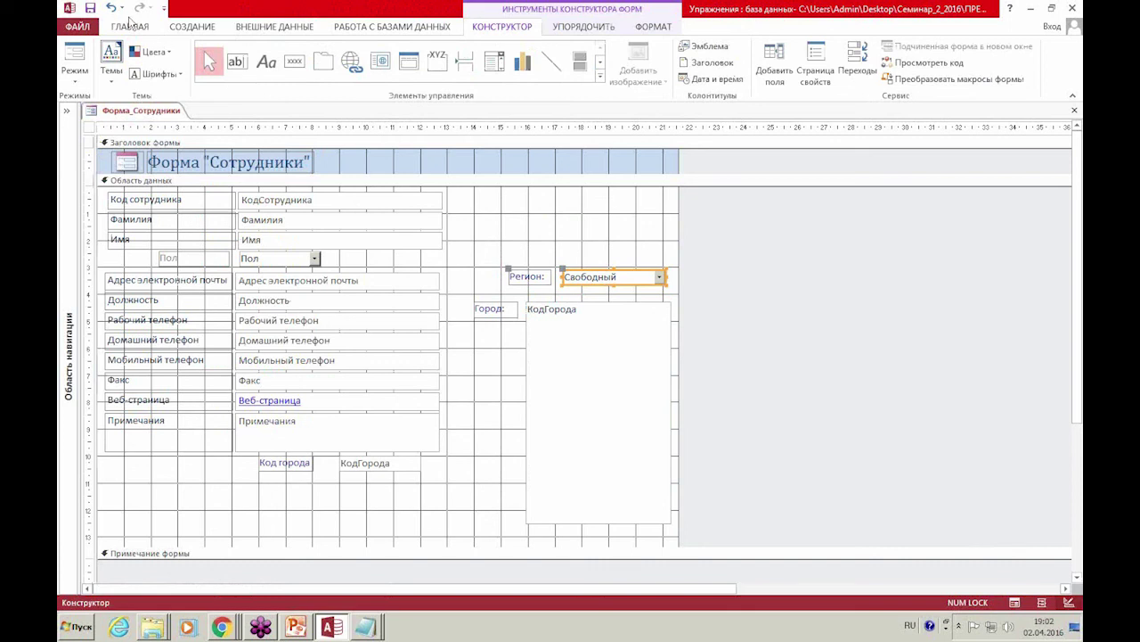
{"action": "left_click", "coordinate": [111, 8]}
{"action": "left_click", "coordinate": [110, 8]}
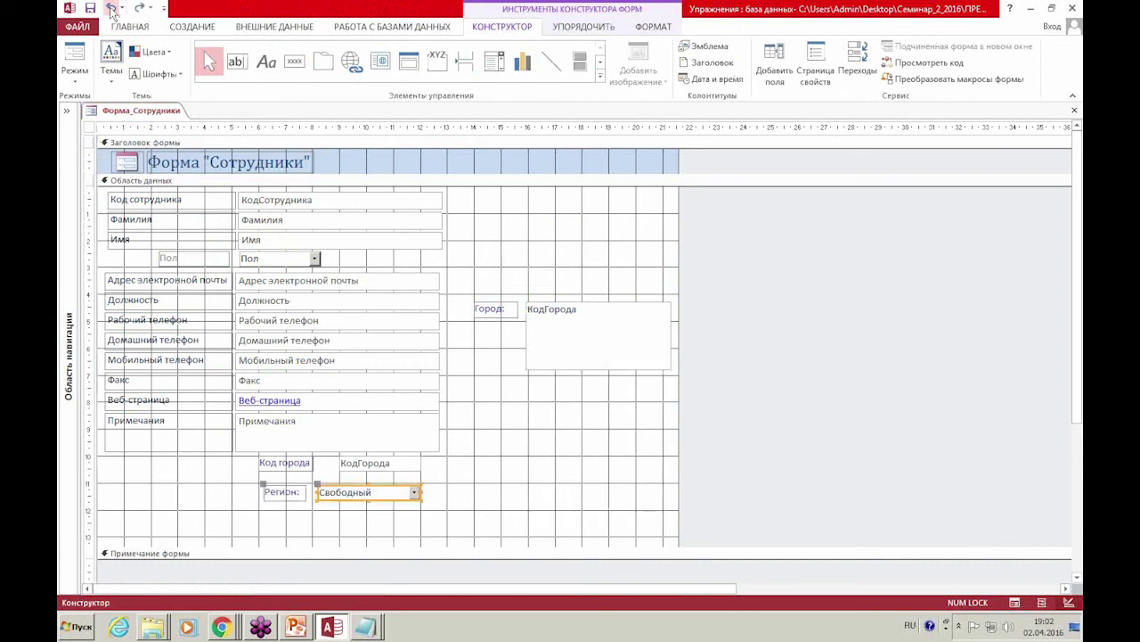
{"action": "left_click", "coordinate": [111, 8]}
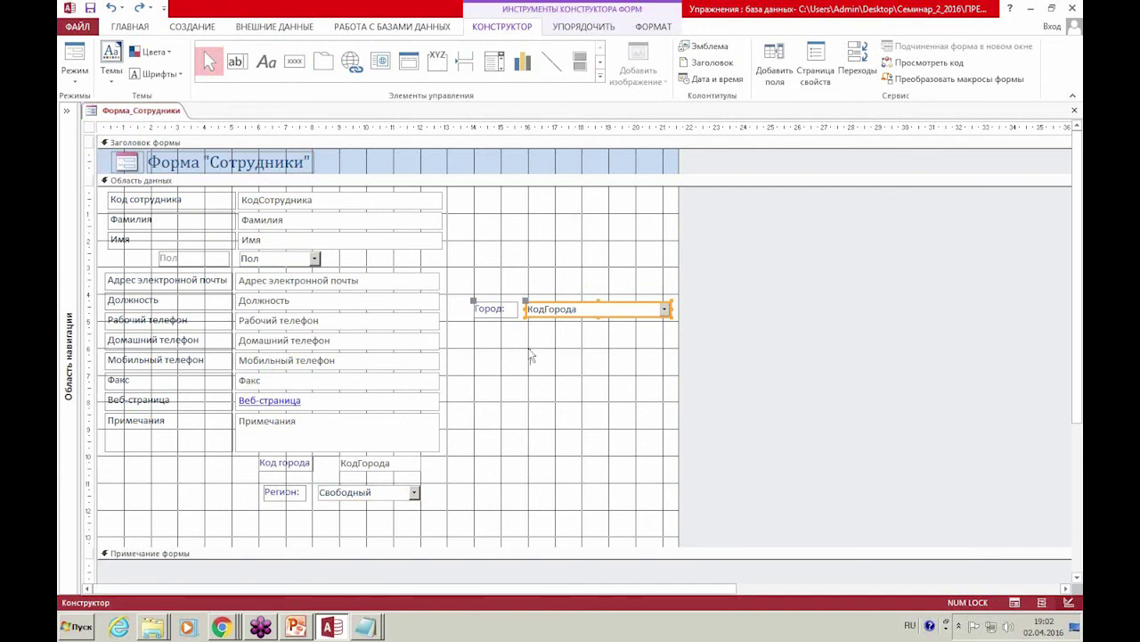
Duplicate the Город combo box with its label, placing the copy directly below the original.
{"action": "left_click", "coordinate": [576, 334]}
{"action": "left_click", "coordinate": [581, 310]}
{"action": "key", "text": "ctrl+v"}
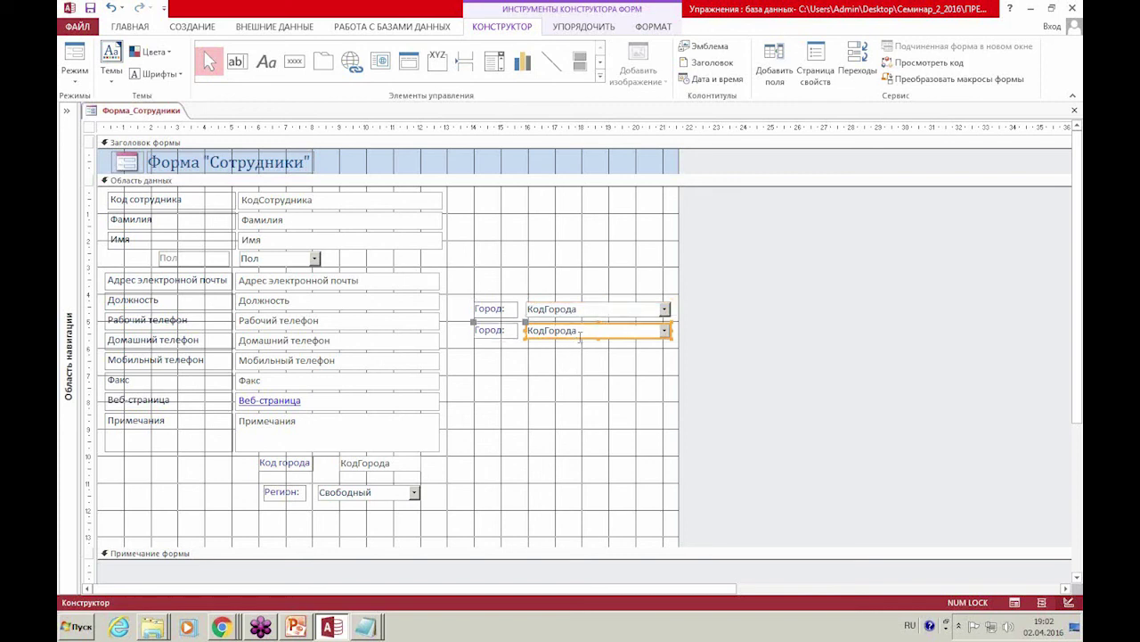
Rename the copied Город combo box to СписокГородов2 in its properties.
{"action": "right_click", "coordinate": [603, 336]}
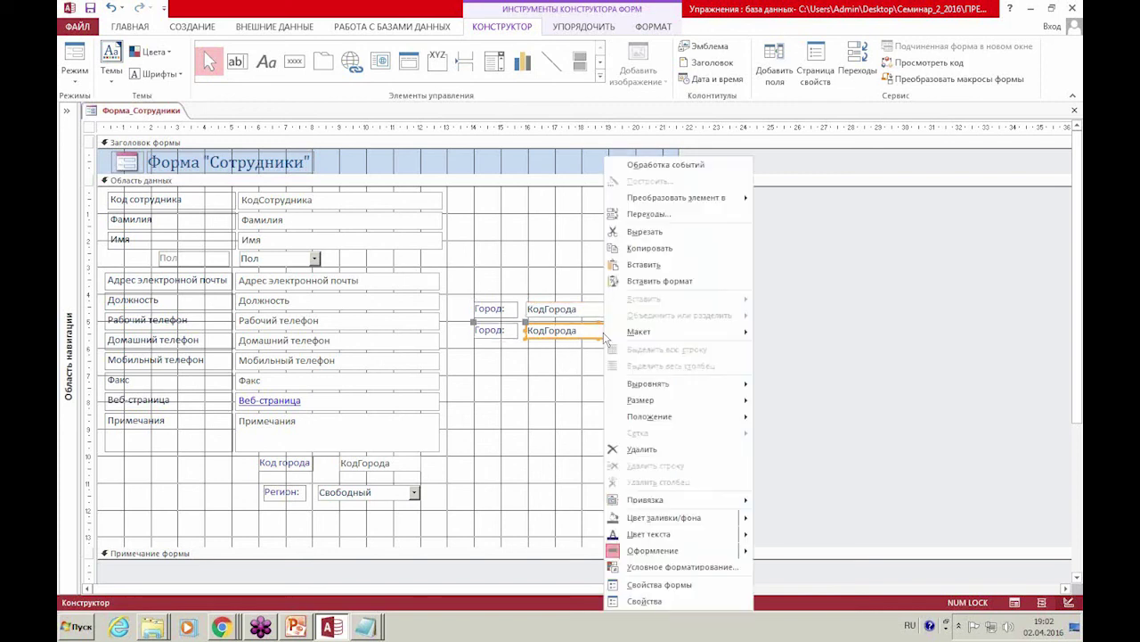
{"action": "left_click", "coordinate": [671, 600]}
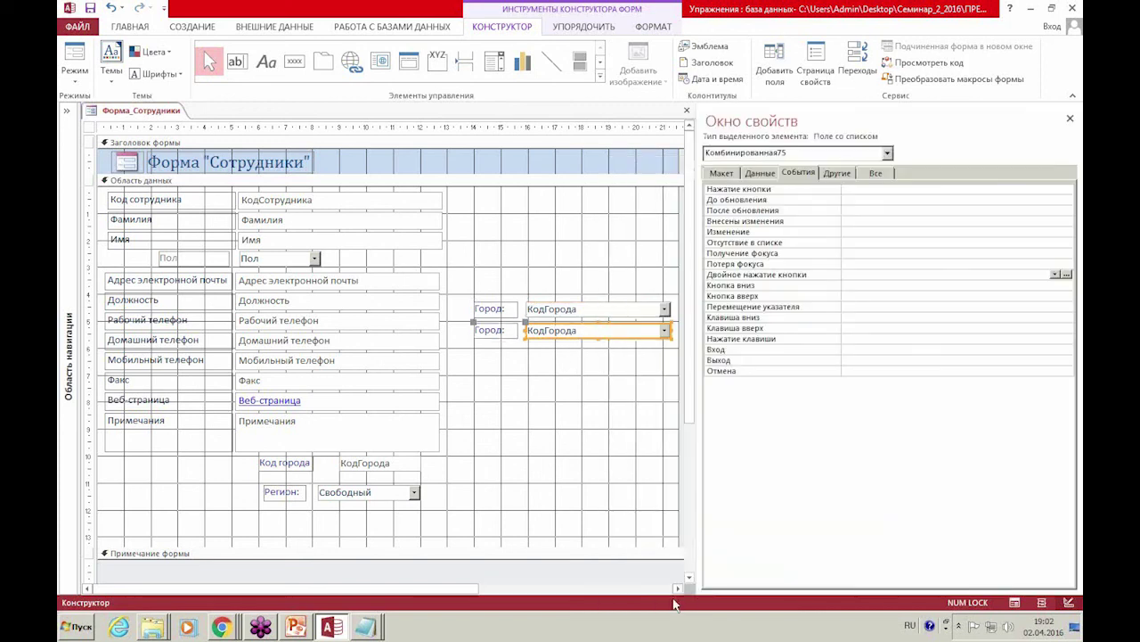
{"action": "left_click", "coordinate": [844, 174]}
{"action": "left_click", "coordinate": [615, 310]}
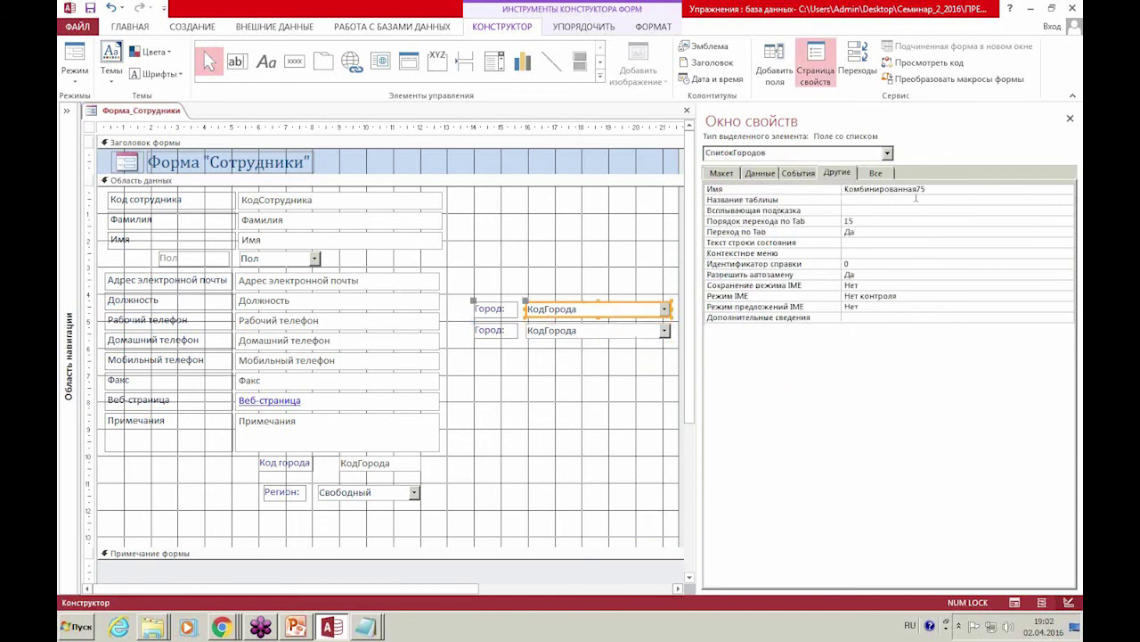
{"action": "key", "text": "Tab"}
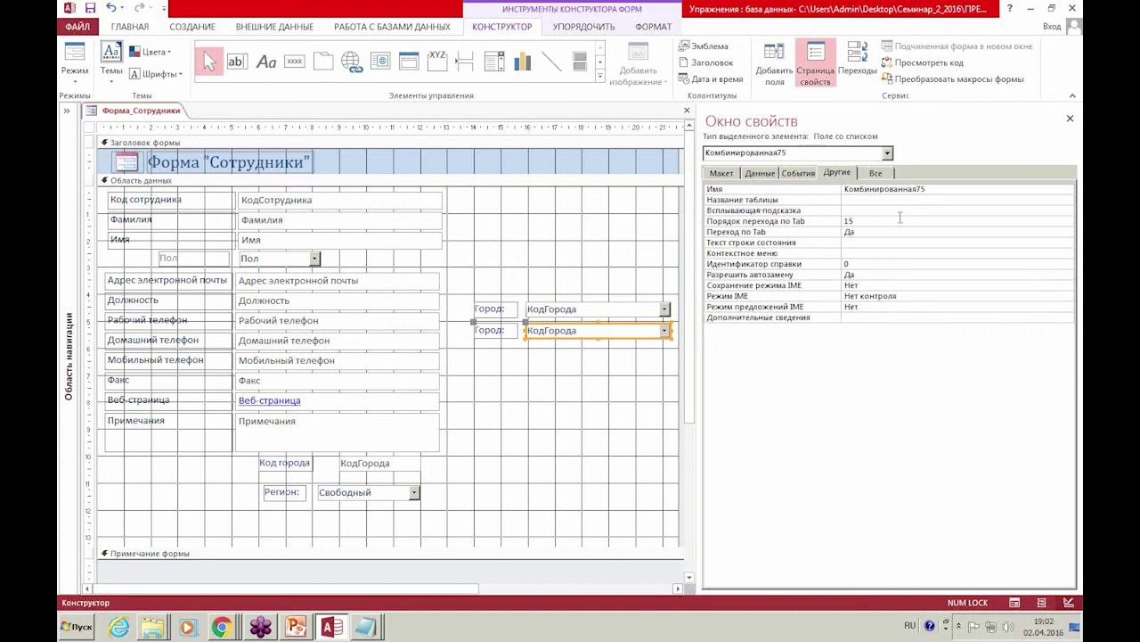
{"action": "left_click", "coordinate": [879, 190]}
{"action": "left_click", "coordinate": [829, 191]}
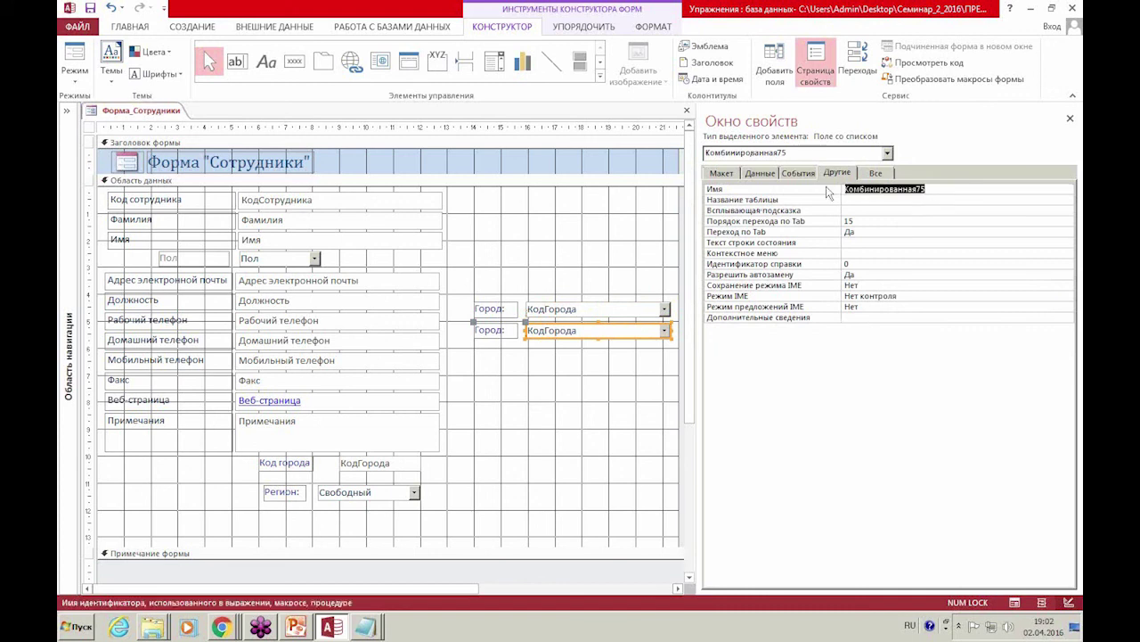
{"action": "type", "text": "СписокГорродов2"}
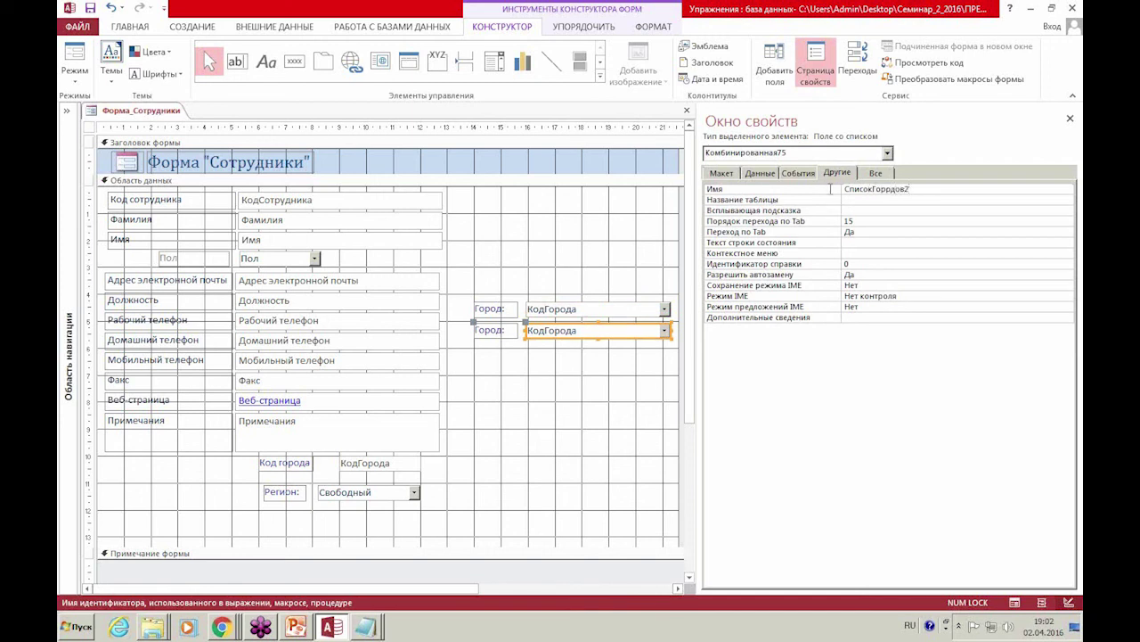
{"action": "key", "text": "Return"}
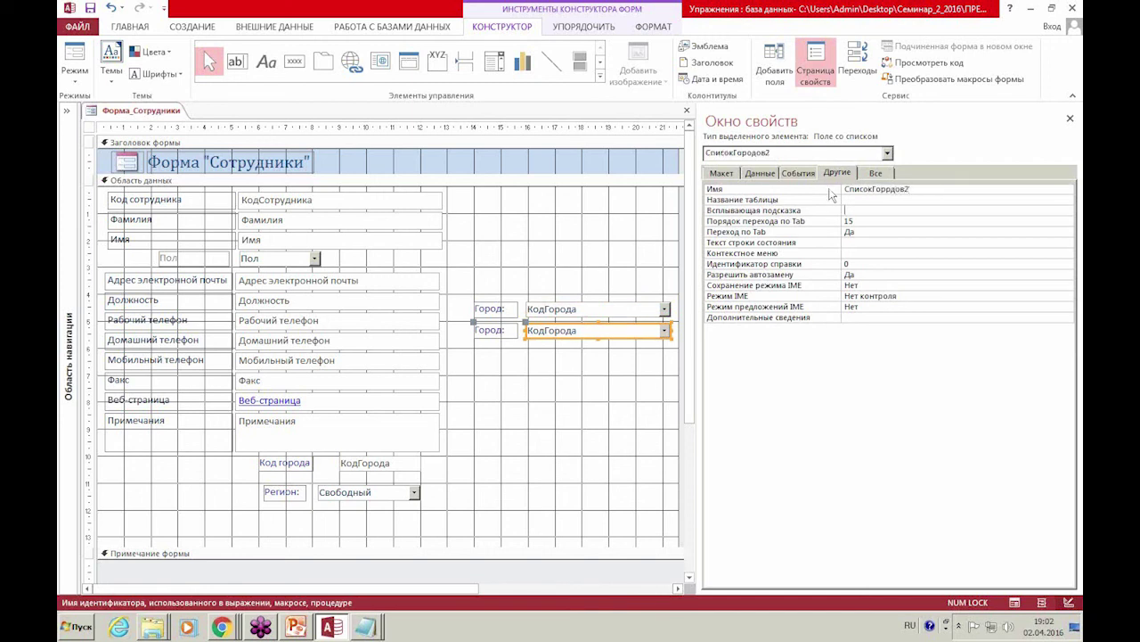
Stack the Регион combo box, the original Город combo box and its copy beside the name and gender fields.
{"action": "left_click_drag", "start_coordinate": [602, 312], "coordinate": [594, 214]}
{"action": "left_click_drag", "start_coordinate": [443, 519], "coordinate": [638, 239]}
{"action": "left_click", "coordinate": [583, 265]}
{"action": "left_click_drag", "start_coordinate": [559, 330], "coordinate": [571, 267]}
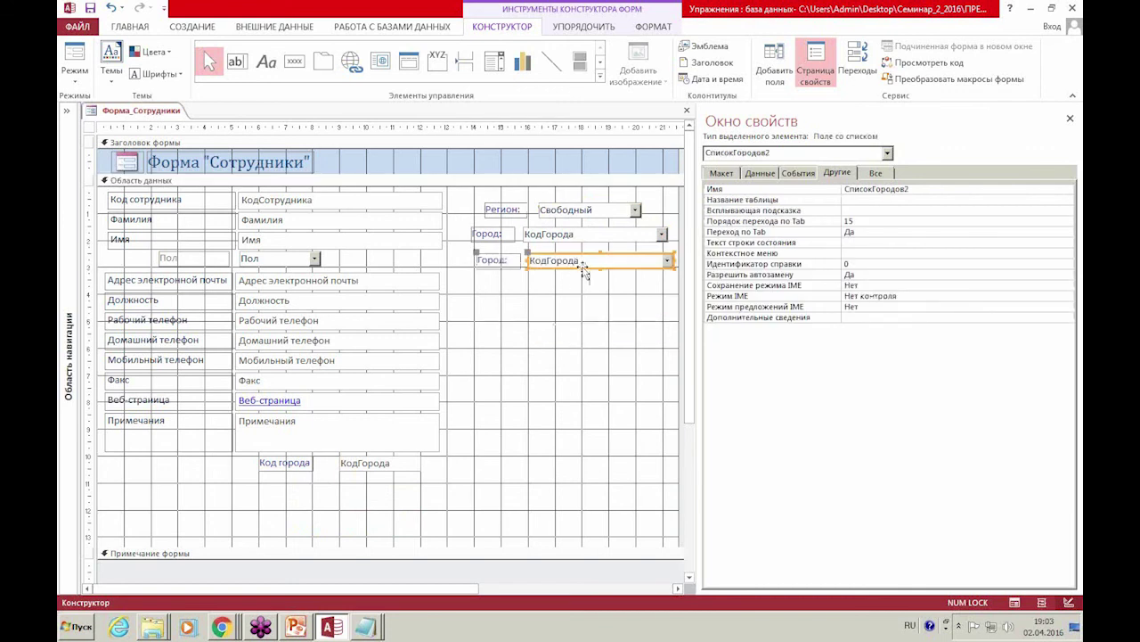
Convert the СписокГородов2 combo box to a list box about 10 cm tall and 8.7 cm wide, widening the form to about 28 cm.
{"action": "right_click", "coordinate": [583, 263]}
{"action": "mouse_move", "coordinate": [638, 197]}
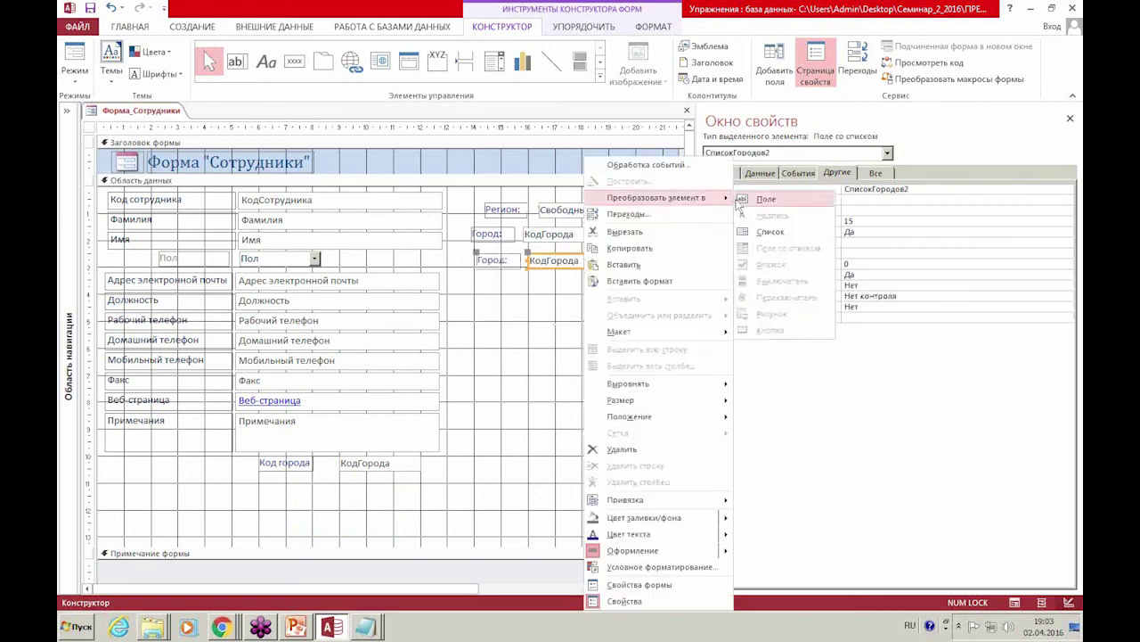
{"action": "left_click", "coordinate": [768, 231]}
{"action": "left_click_drag", "start_coordinate": [601, 325], "coordinate": [585, 529]}
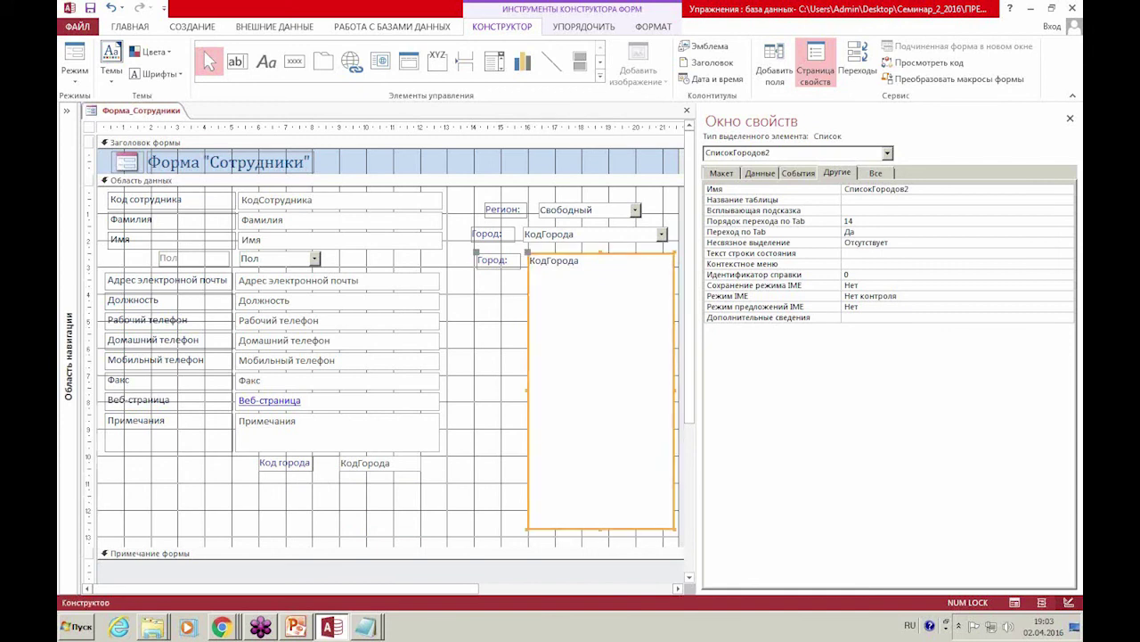
{"action": "left_click", "coordinate": [1070, 118]}
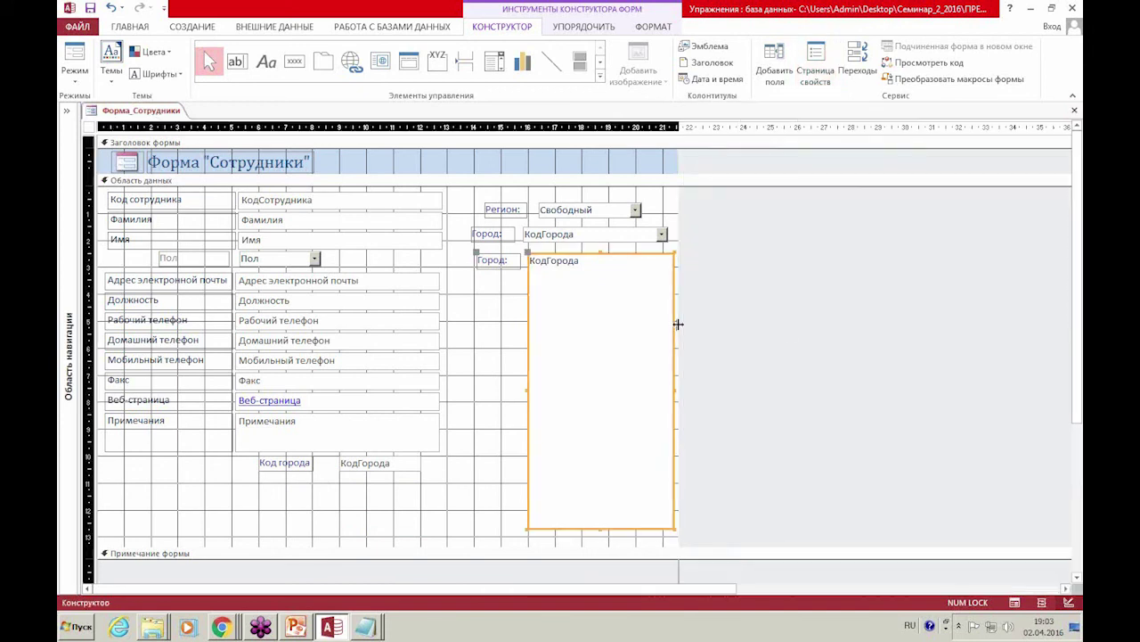
{"action": "left_click_drag", "start_coordinate": [678, 325], "coordinate": [858, 339]}
{"action": "left_click_drag", "start_coordinate": [674, 392], "coordinate": [762, 391]}
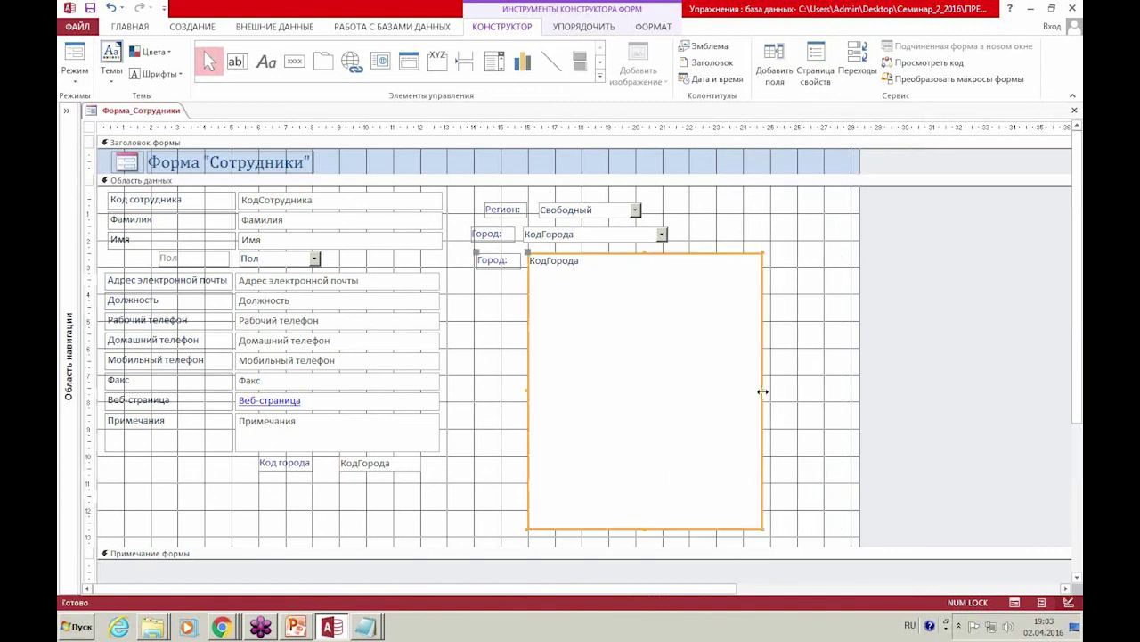
Widen the Регион combo box to about 5.5 cm and nudge the original Город combo box into line with the list box.
{"action": "left_click", "coordinate": [613, 216]}
{"action": "left_click_drag", "start_coordinate": [643, 213], "coordinate": [688, 212]}
{"action": "left_click", "coordinate": [658, 238]}
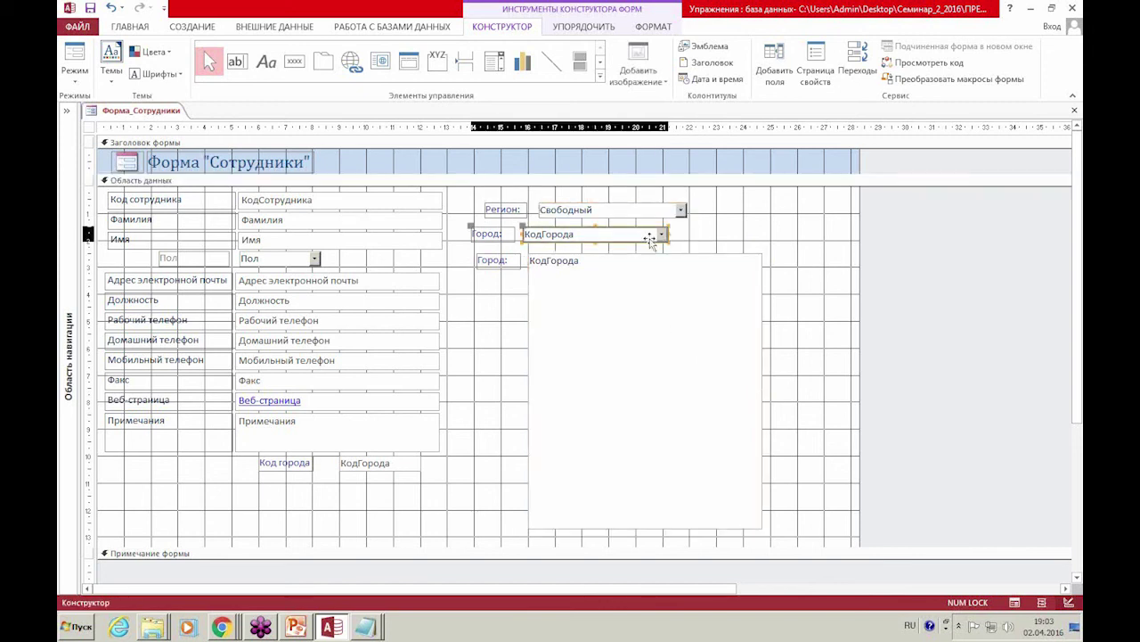
{"action": "left_click", "coordinate": [654, 238]}
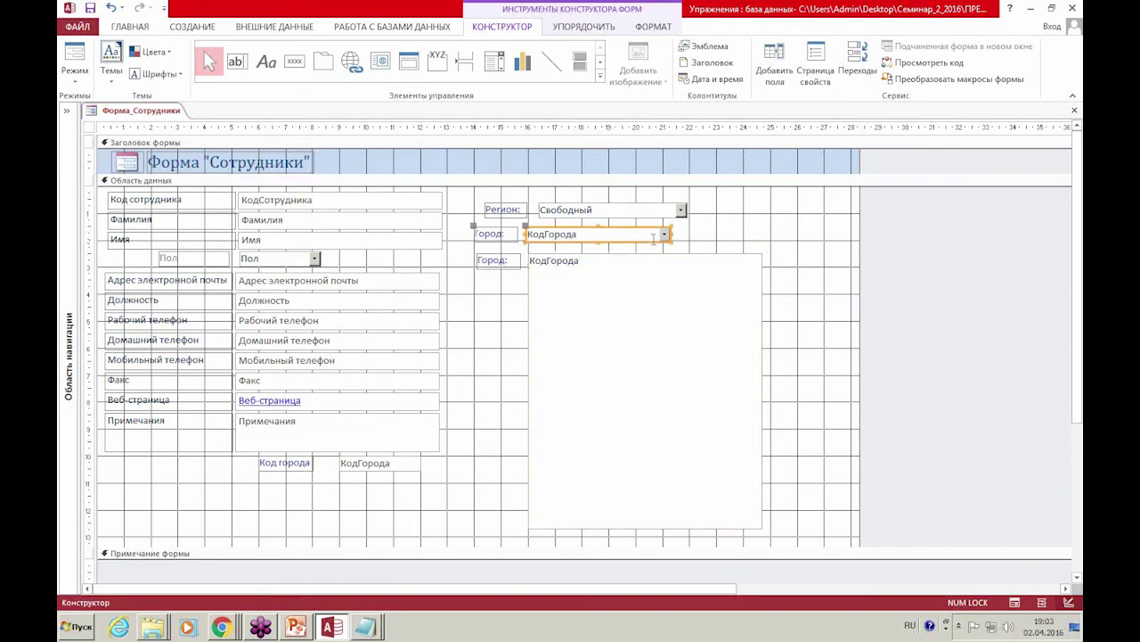
Open the properties of the Регион combo box and check its row source query without changing it.
{"action": "right_click", "coordinate": [648, 214]}
{"action": "mouse_move", "coordinate": [689, 203]}
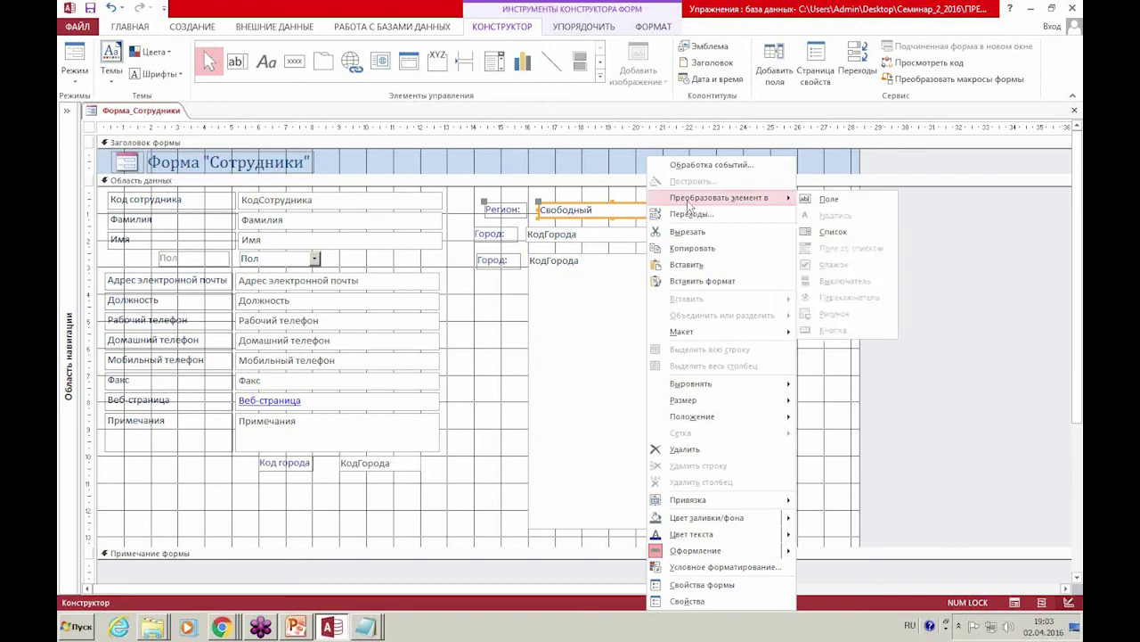
{"action": "right_click", "coordinate": [608, 211]}
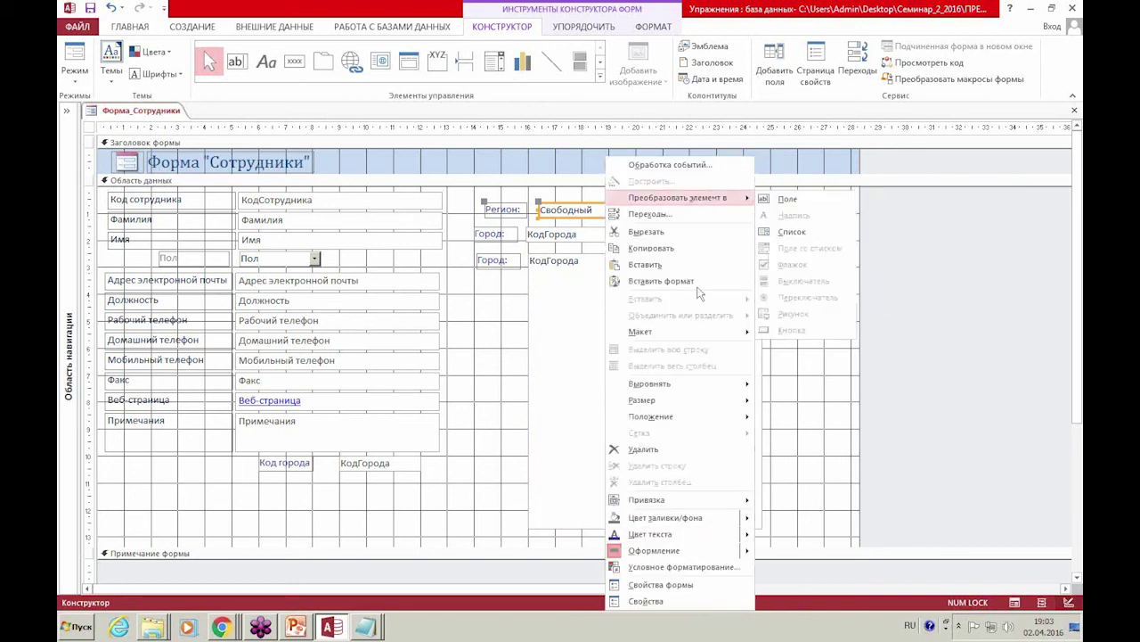
{"action": "left_click", "coordinate": [695, 602]}
{"action": "left_click", "coordinate": [766, 175]}
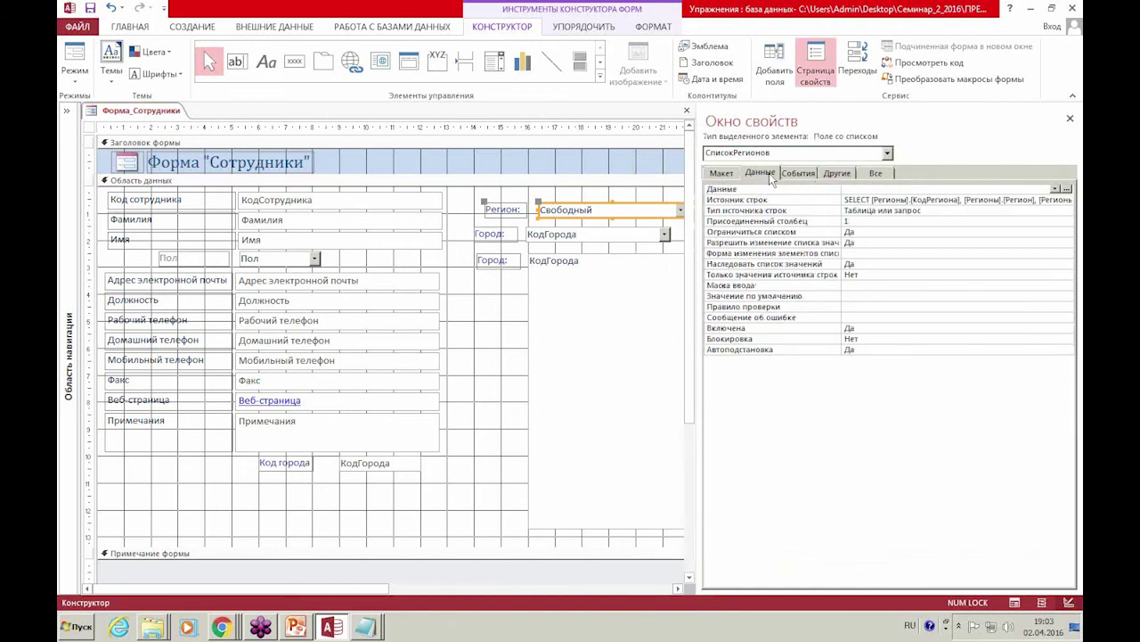
{"action": "left_click", "coordinate": [864, 190]}
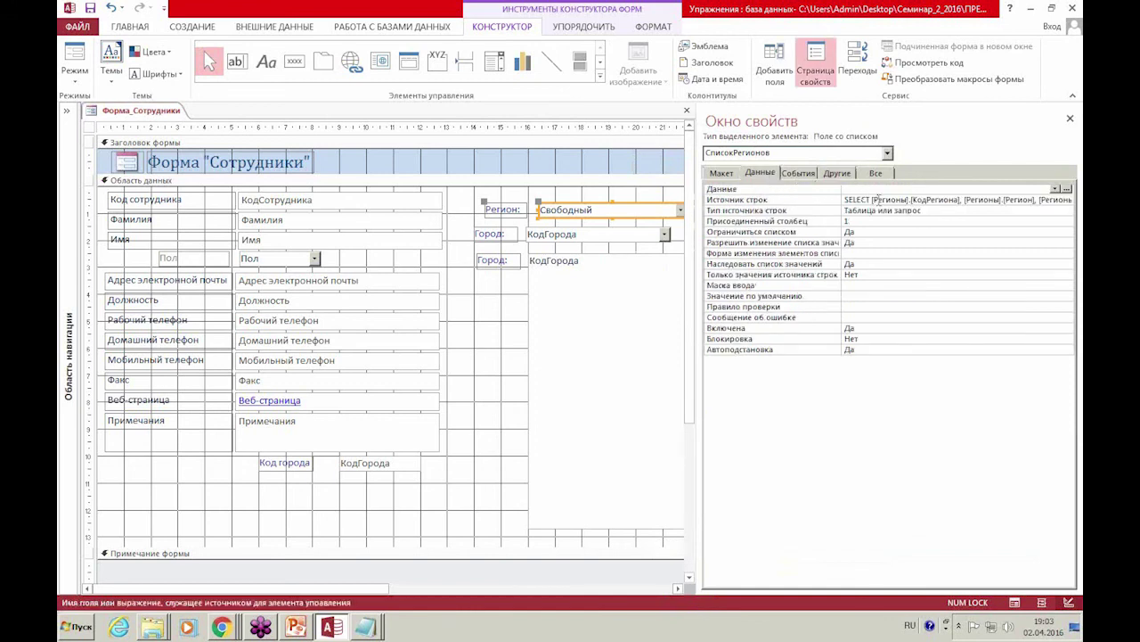
{"action": "left_click", "coordinate": [1066, 189]}
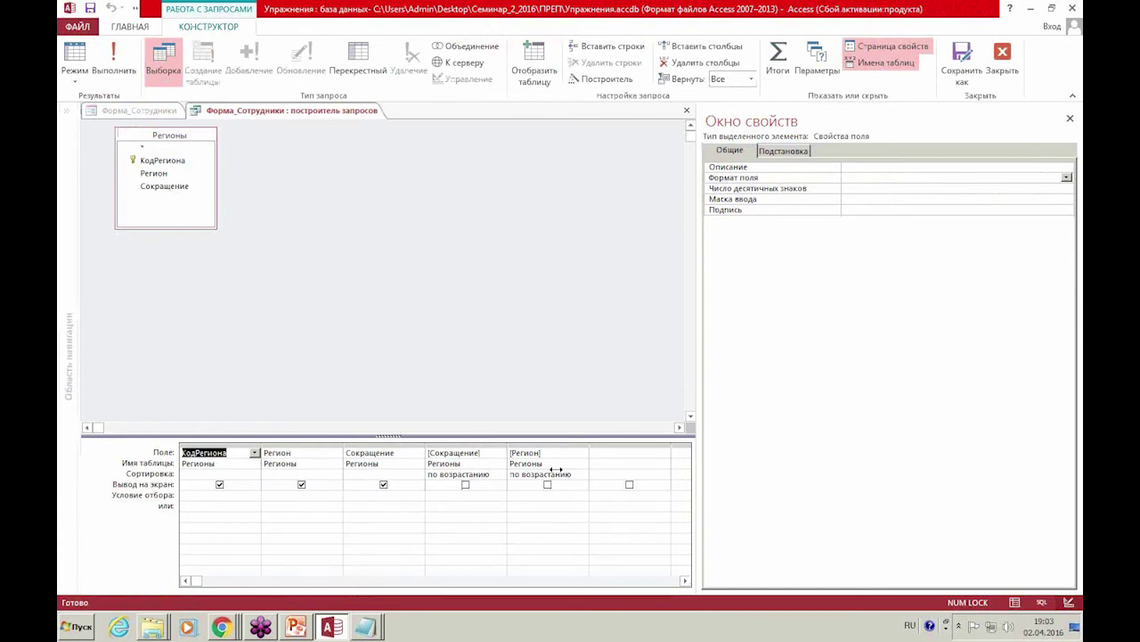
{"action": "left_click", "coordinate": [1016, 52]}
Add a second Обновление action for СписокГородов2 to the Регион combo box's После обновления macro and save the macro.
{"action": "left_click", "coordinate": [794, 175]}
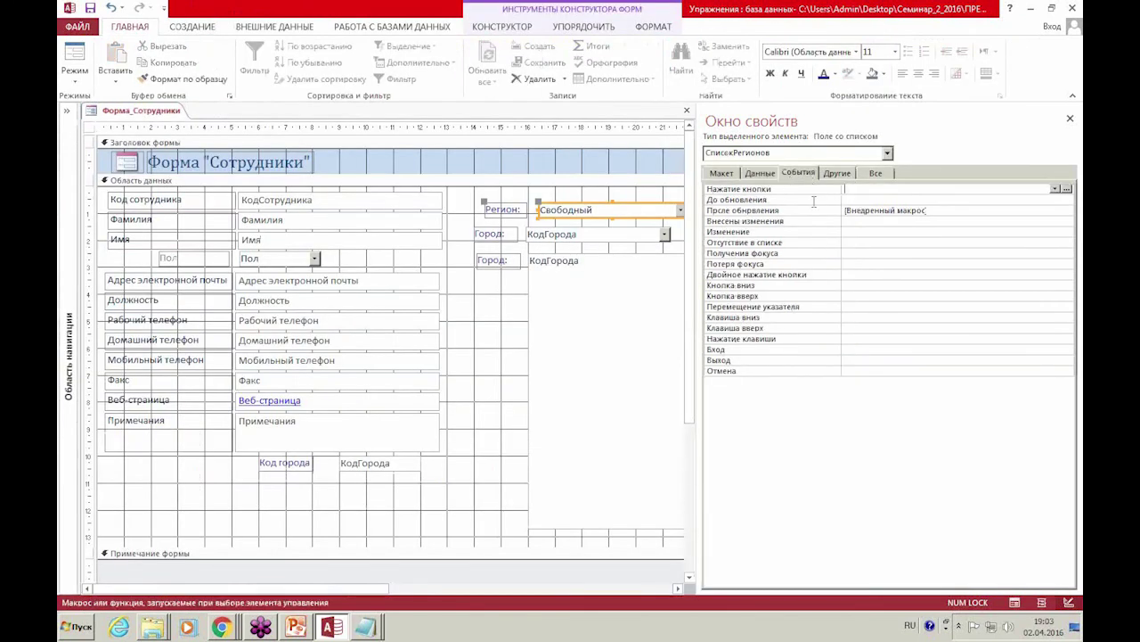
{"action": "left_click", "coordinate": [889, 209]}
{"action": "left_click", "coordinate": [1067, 210]}
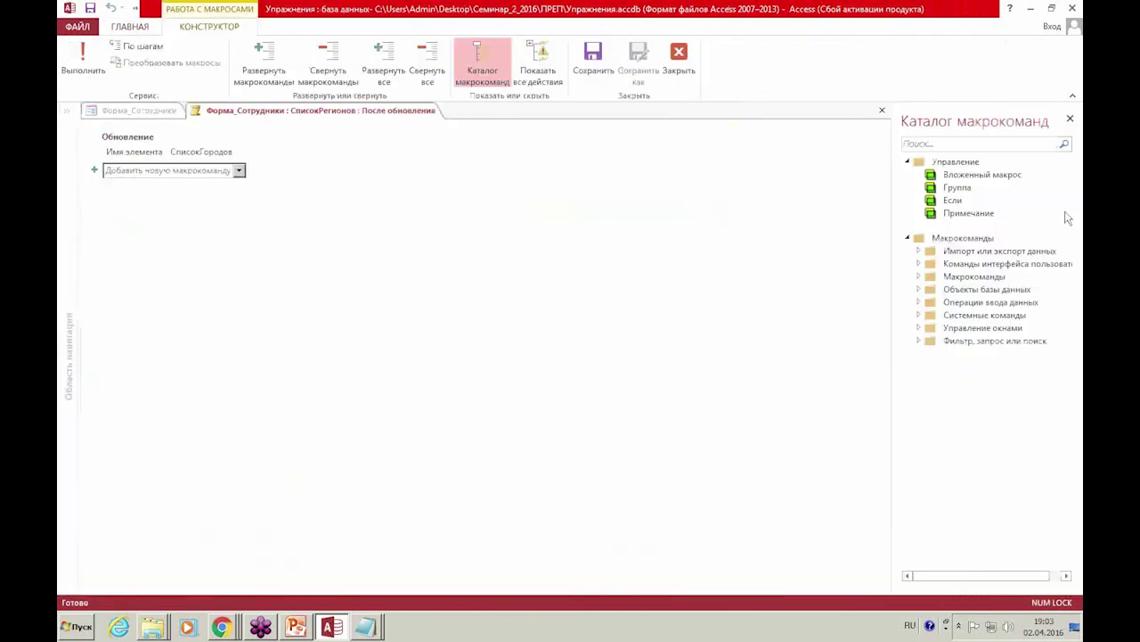
{"action": "left_click", "coordinate": [130, 170]}
{"action": "type", "text": "Об"}
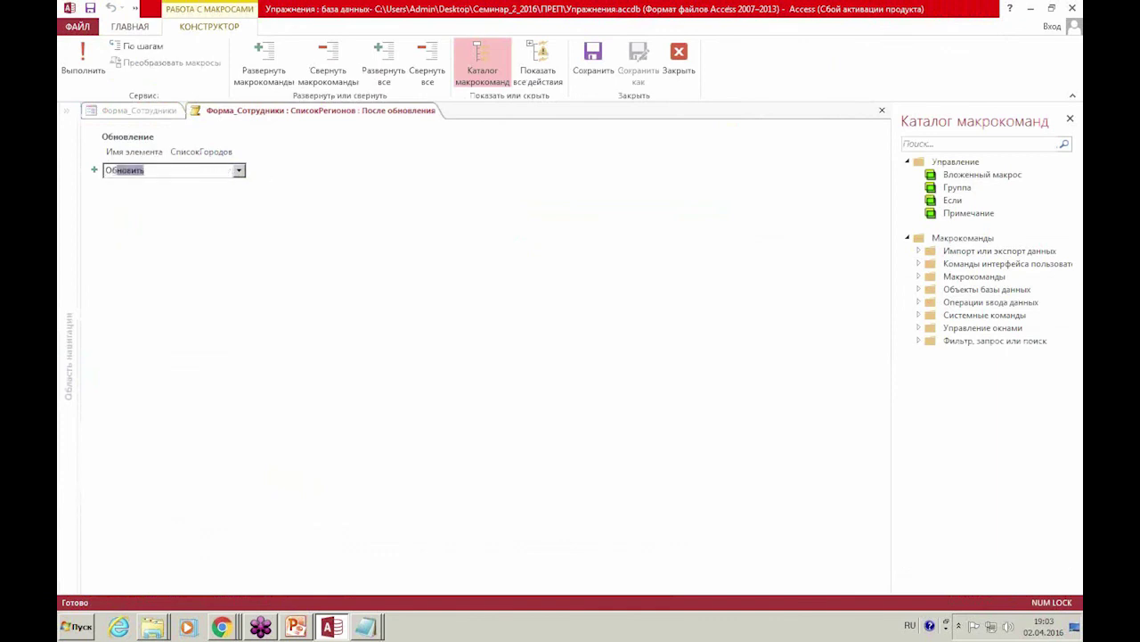
{"action": "type", "text": "новление"}
{"action": "key", "text": "Return"}
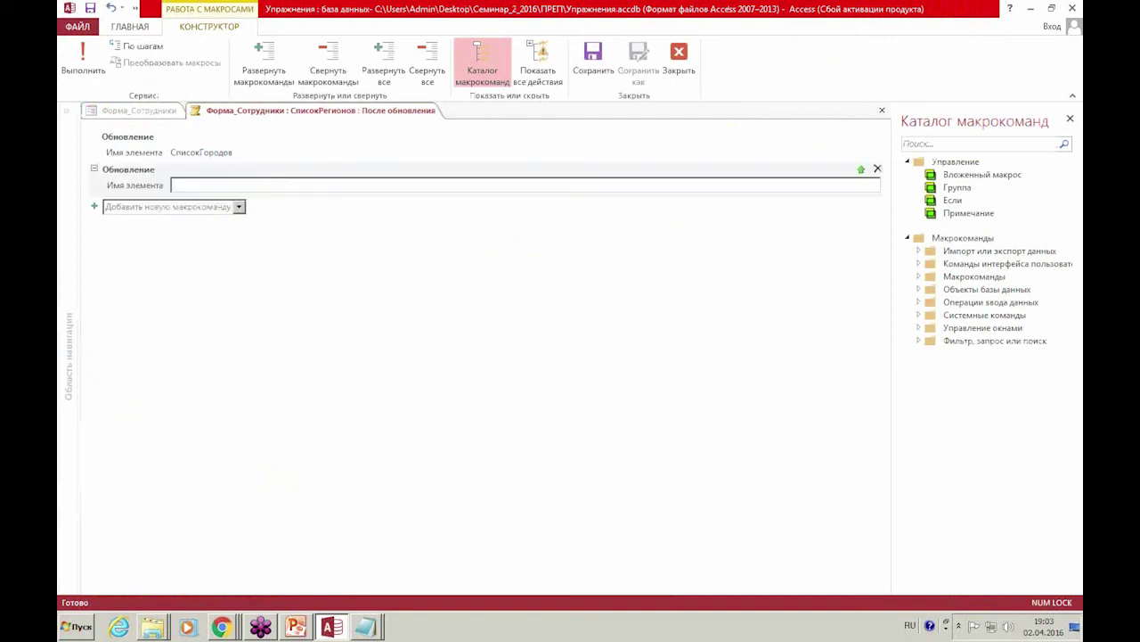
{"action": "type", "text": "сп"}
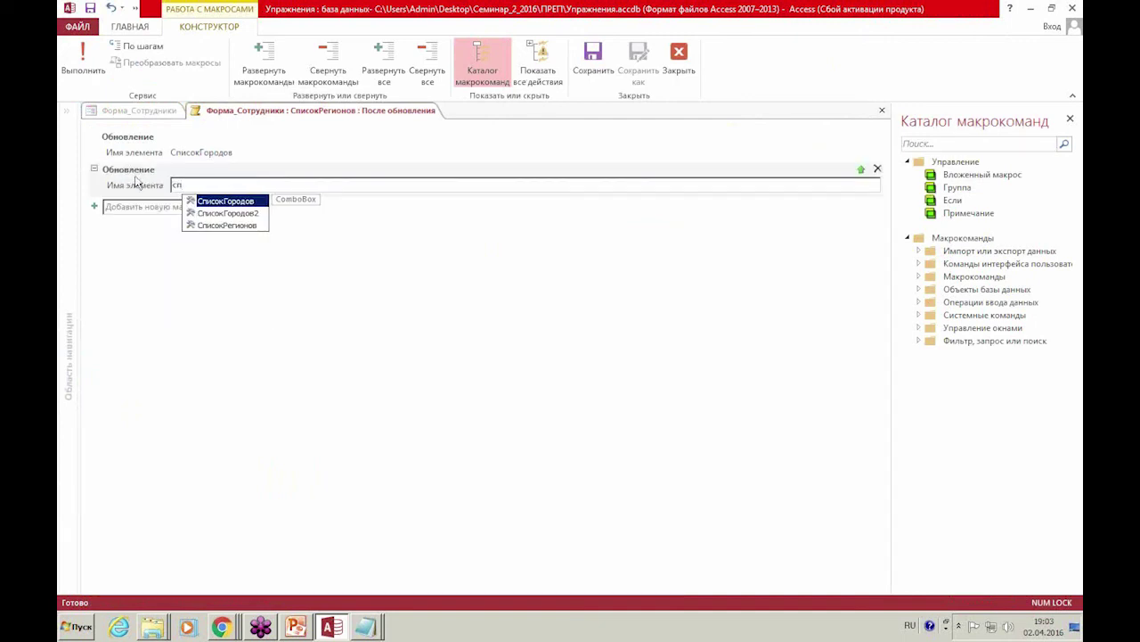
{"action": "left_click", "coordinate": [228, 213]}
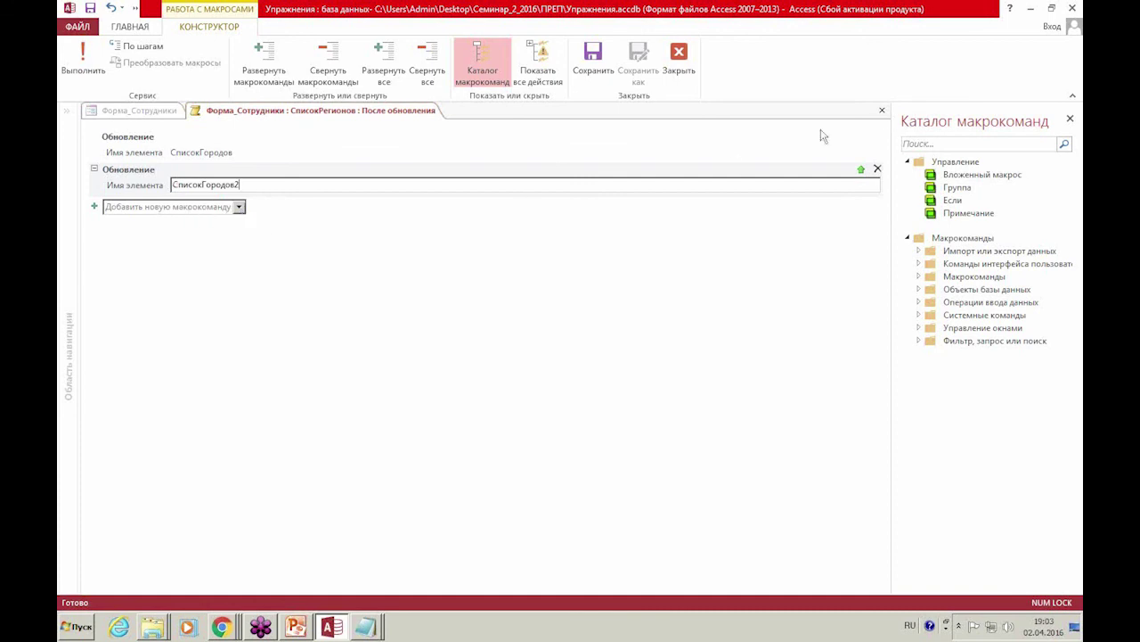
{"action": "left_click", "coordinate": [686, 56]}
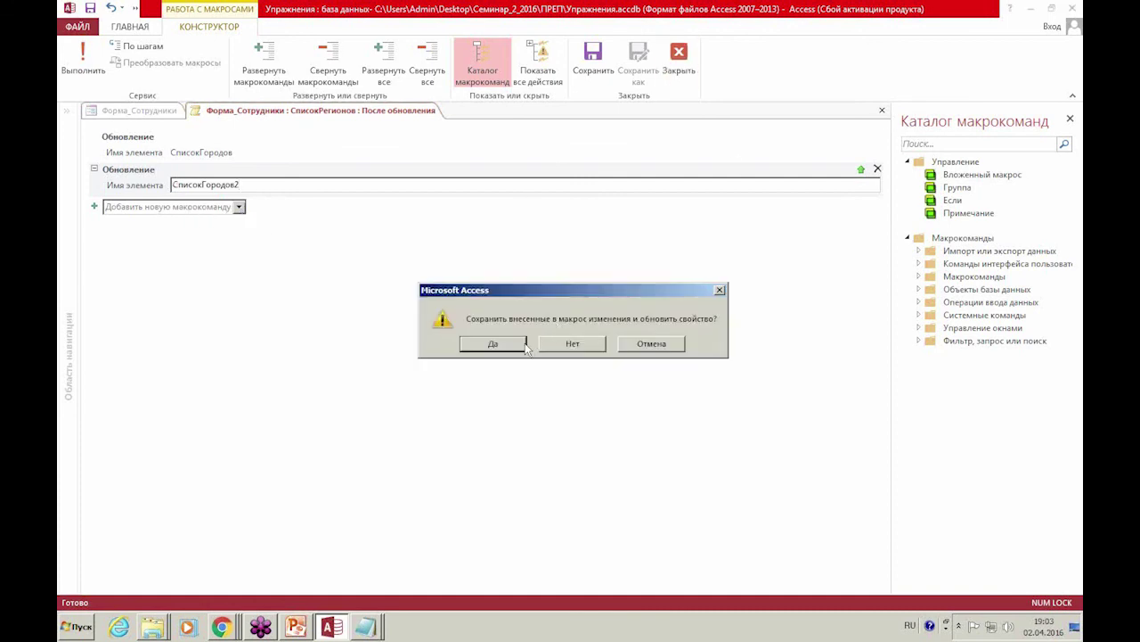
{"action": "left_click", "coordinate": [524, 344]}
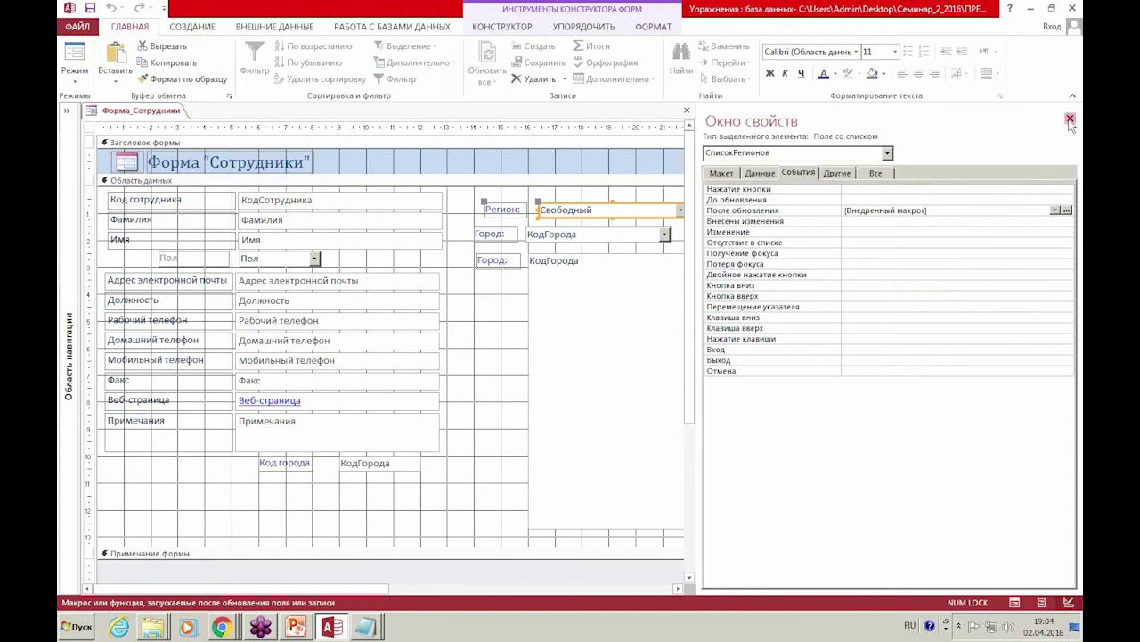
Show the form in form view, choose the Москва region and check the choices offered by both Город controls.
{"action": "left_click", "coordinate": [1070, 117]}
{"action": "left_click", "coordinate": [86, 64]}
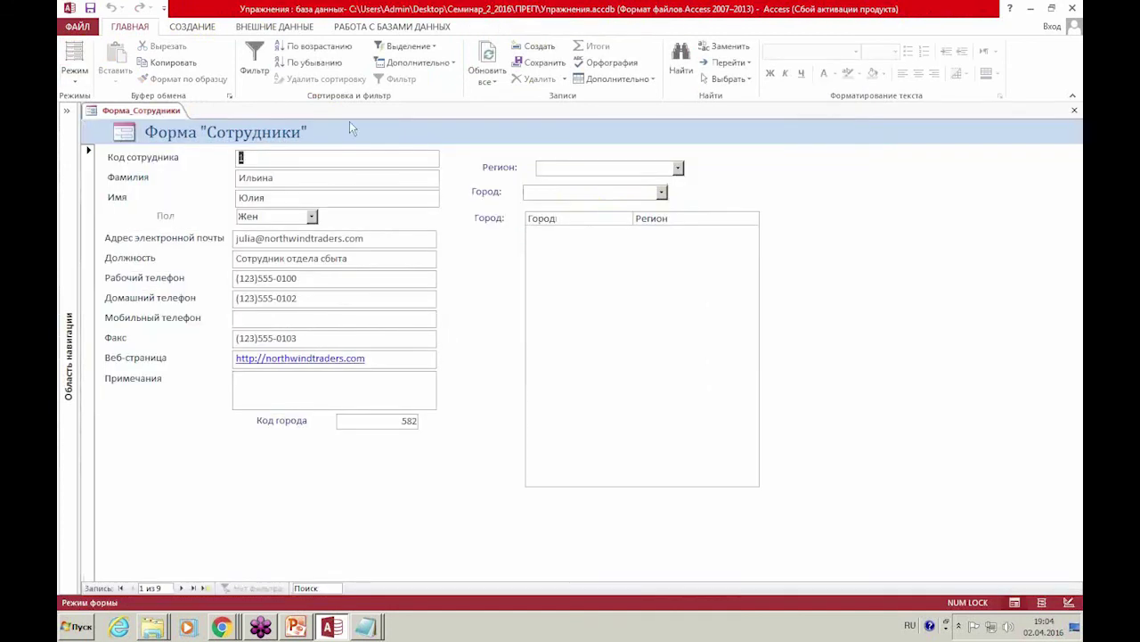
{"action": "left_click", "coordinate": [678, 168]}
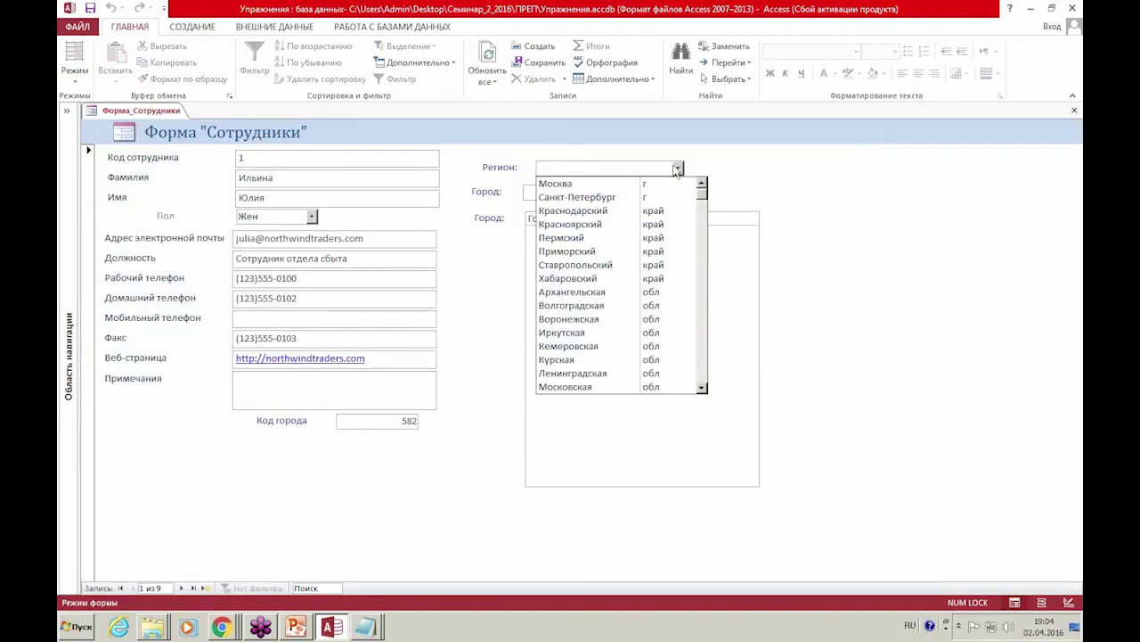
{"action": "left_click", "coordinate": [637, 186]}
{"action": "left_click", "coordinate": [663, 193]}
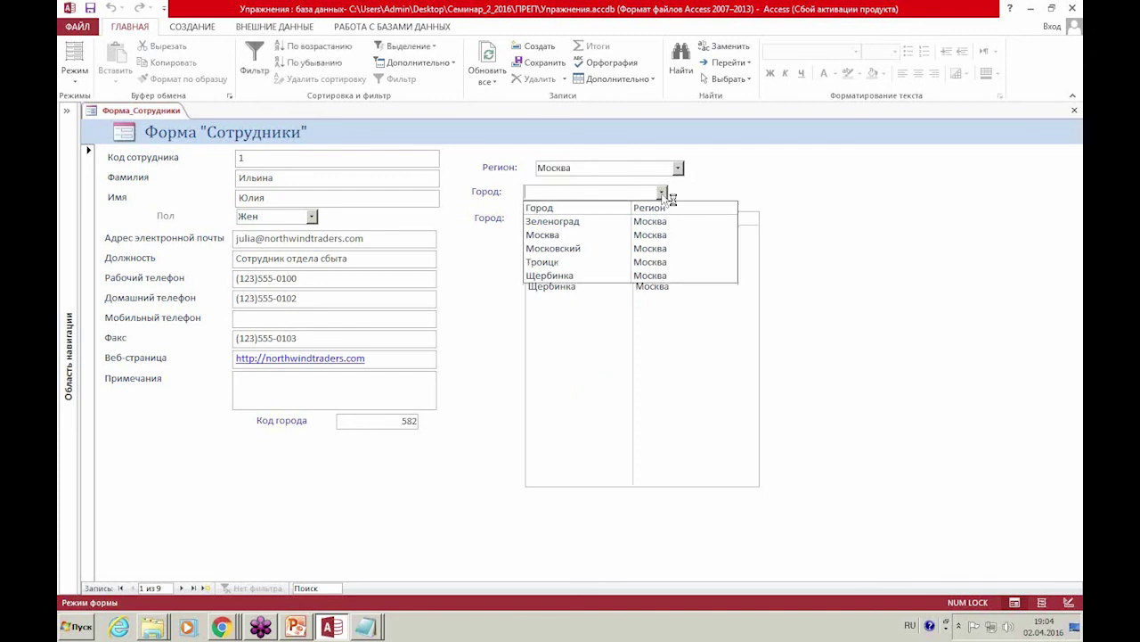
{"action": "left_click", "coordinate": [663, 193]}
{"action": "left_click", "coordinate": [663, 194]}
{"action": "left_click", "coordinate": [663, 193]}
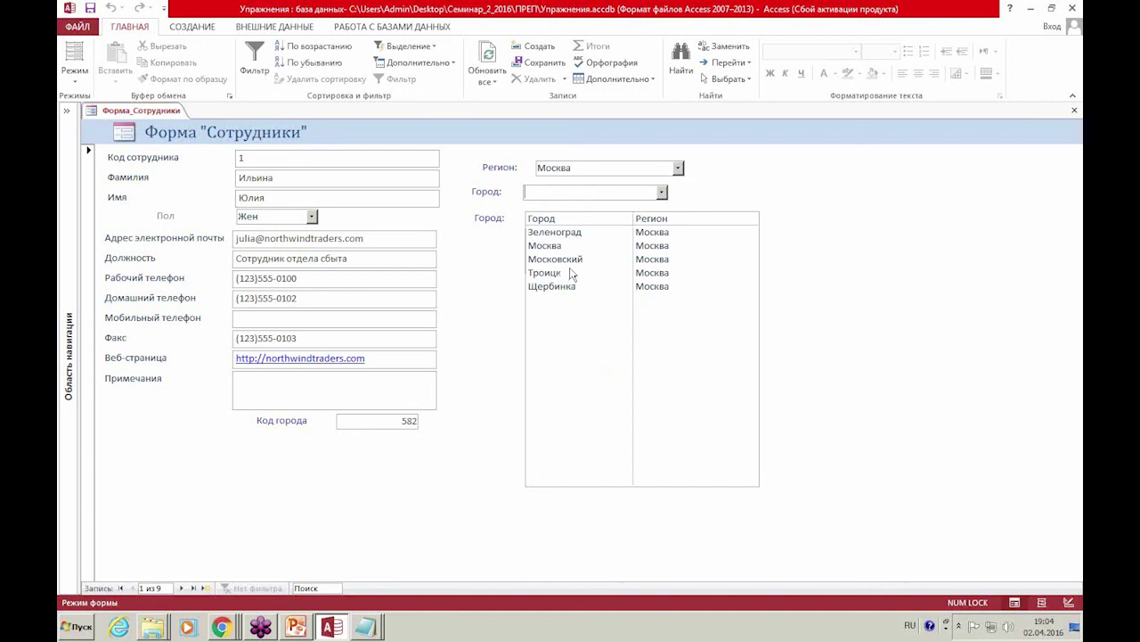
Switch the region to Краснодарский and look through the towns offered in the Город list box.
{"action": "left_click", "coordinate": [679, 169]}
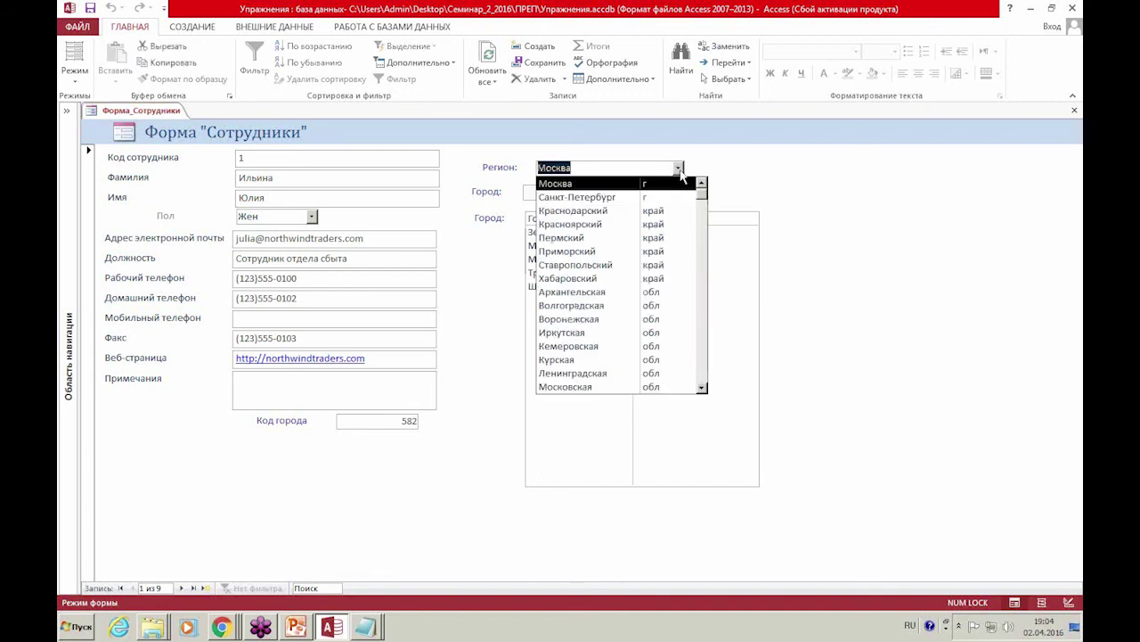
{"action": "left_click", "coordinate": [630, 214]}
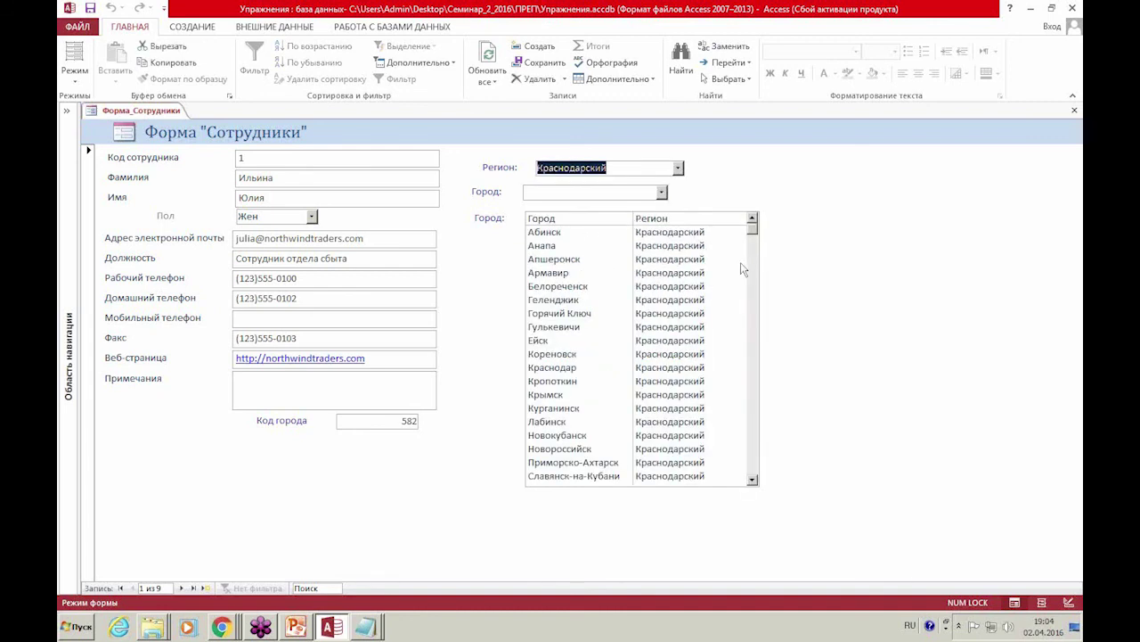
{"action": "left_click", "coordinate": [662, 193]}
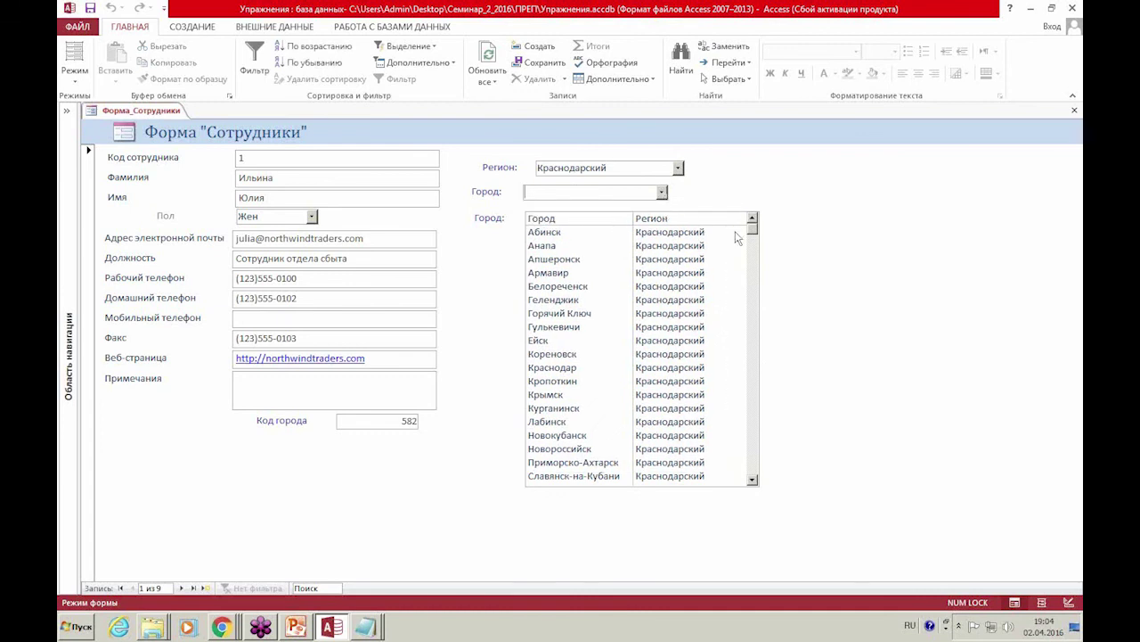
{"action": "scroll", "coordinate": [752, 299], "scroll_direction": "down", "scroll_amount": 3}
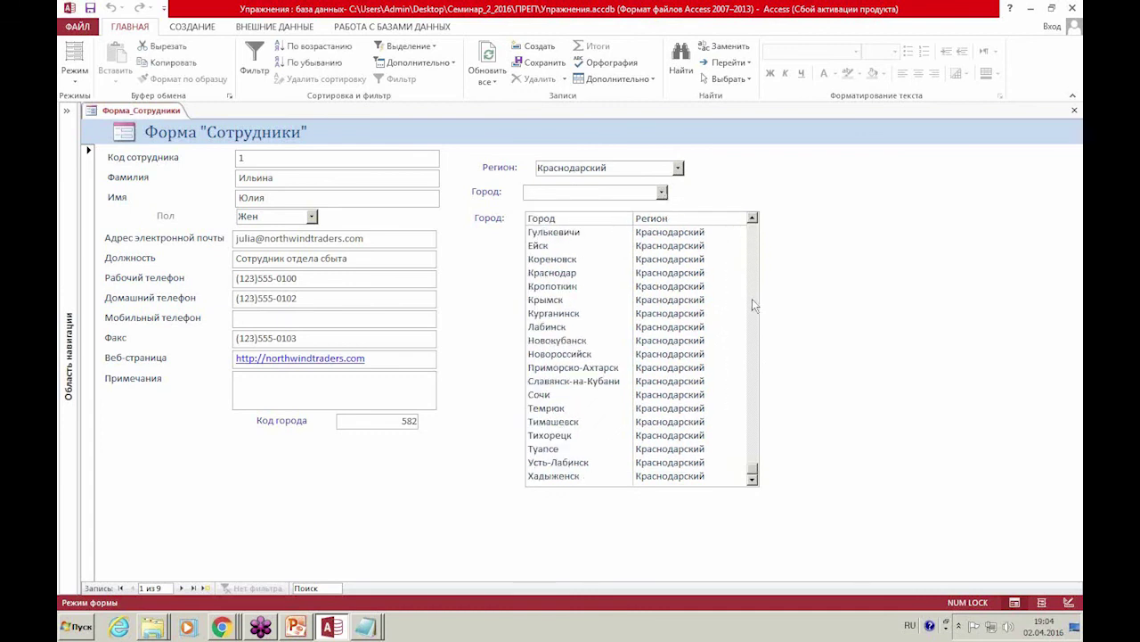
{"action": "scroll", "coordinate": [750, 296], "scroll_direction": "up", "scroll_amount": 2}
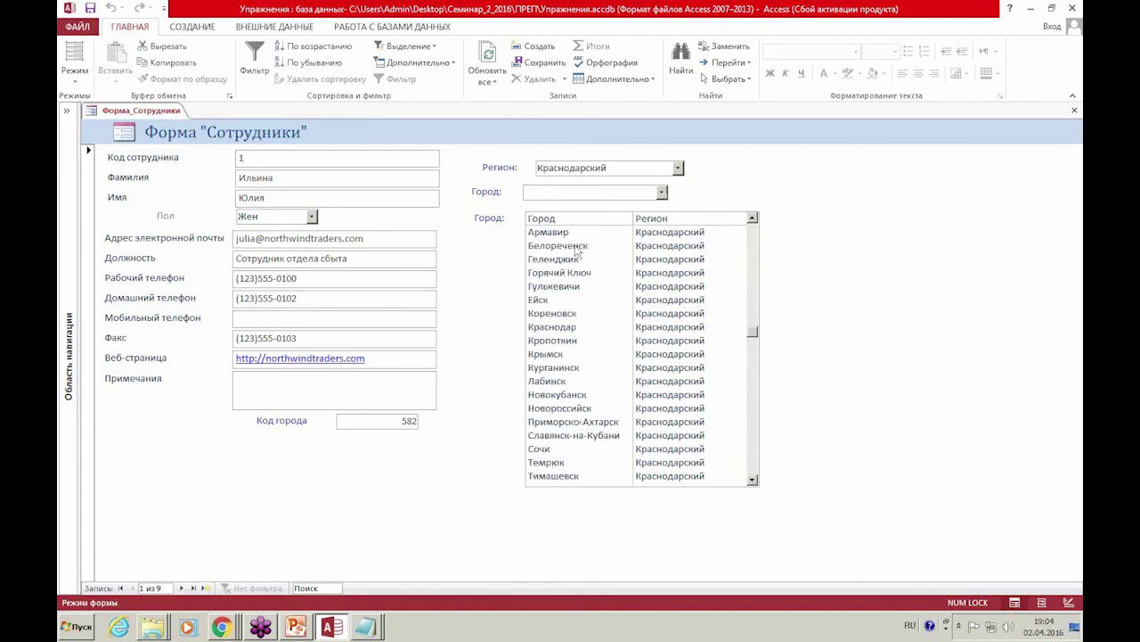
{"action": "scroll", "coordinate": [595, 294], "scroll_direction": "down", "scroll_amount": 1}
{"action": "scroll", "coordinate": [595, 294], "scroll_direction": "up", "scroll_amount": 1}
Assign Геленджик to the first employee through the Город list box and close Форма_Сотрудники, saving its design changes.
{"action": "left_click", "coordinate": [570, 260]}
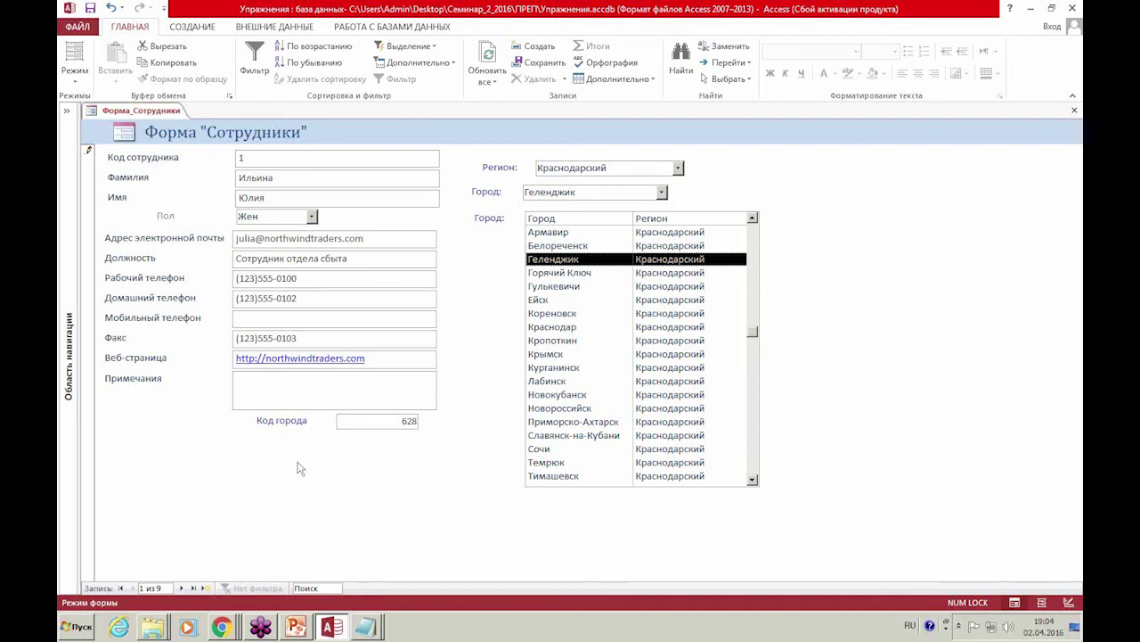
{"action": "left_click", "coordinate": [668, 264]}
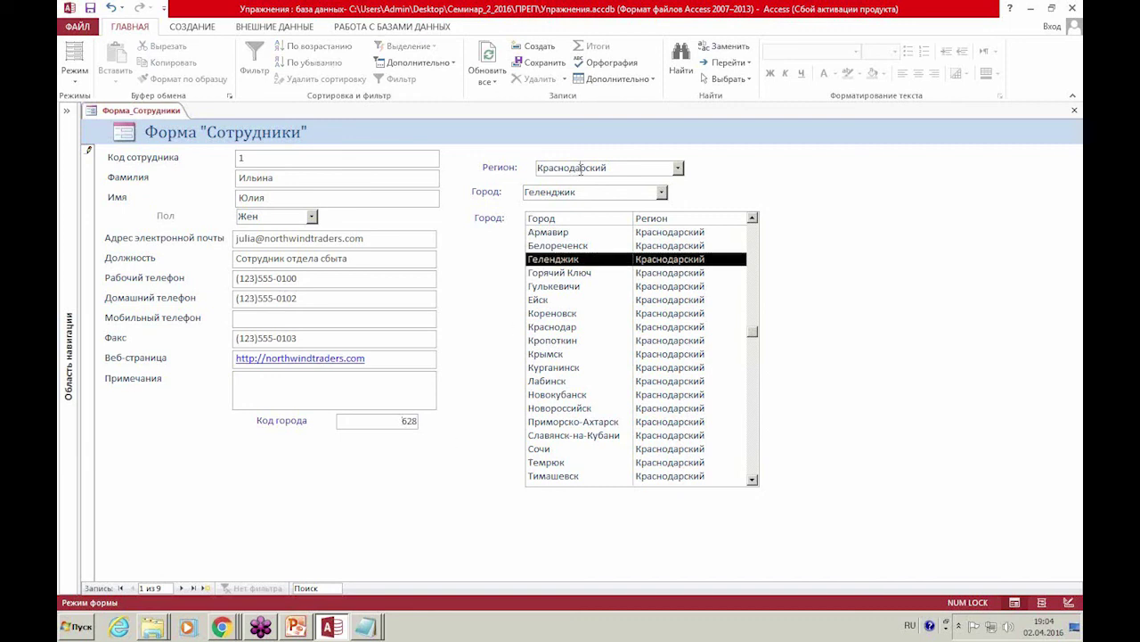
{"action": "left_click", "coordinate": [1074, 109]}
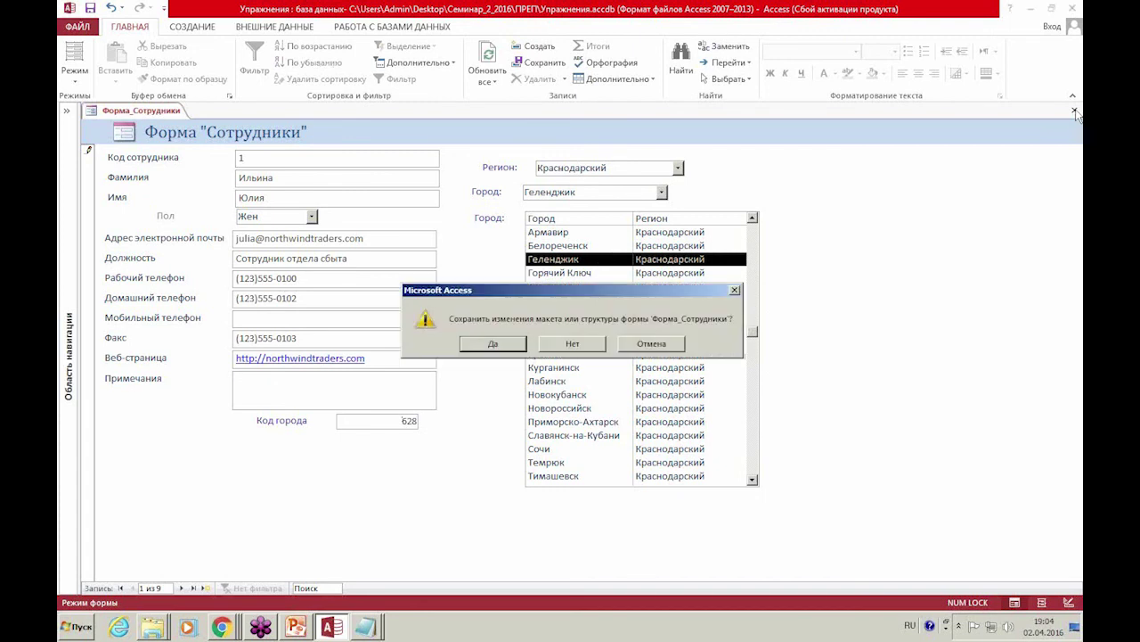
{"action": "key", "text": "Return"}
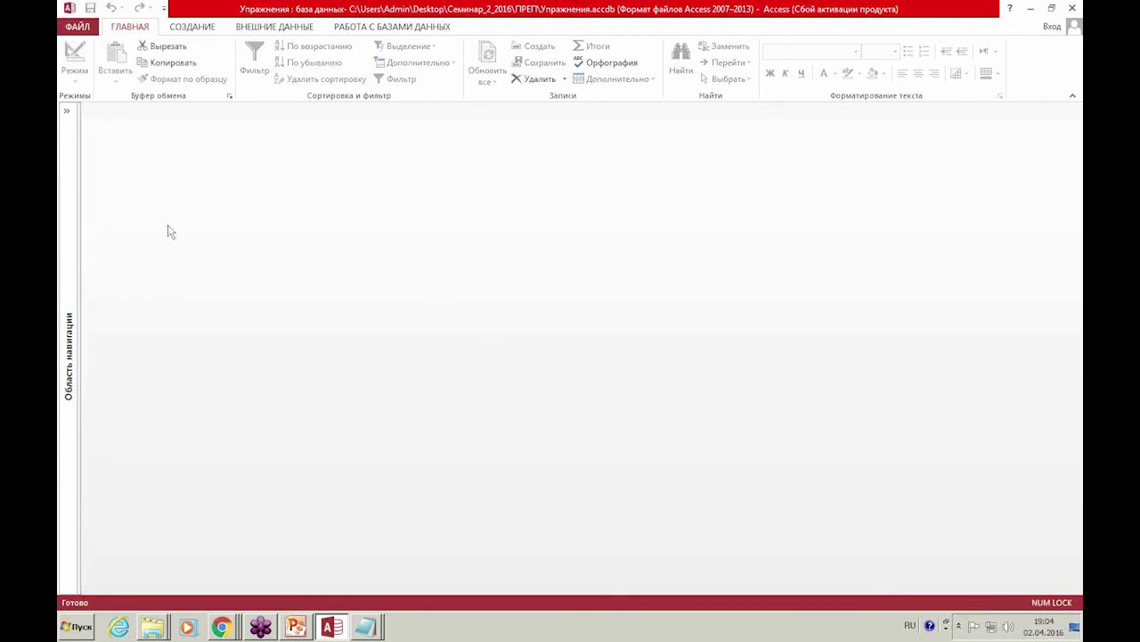
Open the Сотрудники table from the navigation pane and check the КодГорода column for filled and empty records.
{"action": "left_click", "coordinate": [67, 111]}
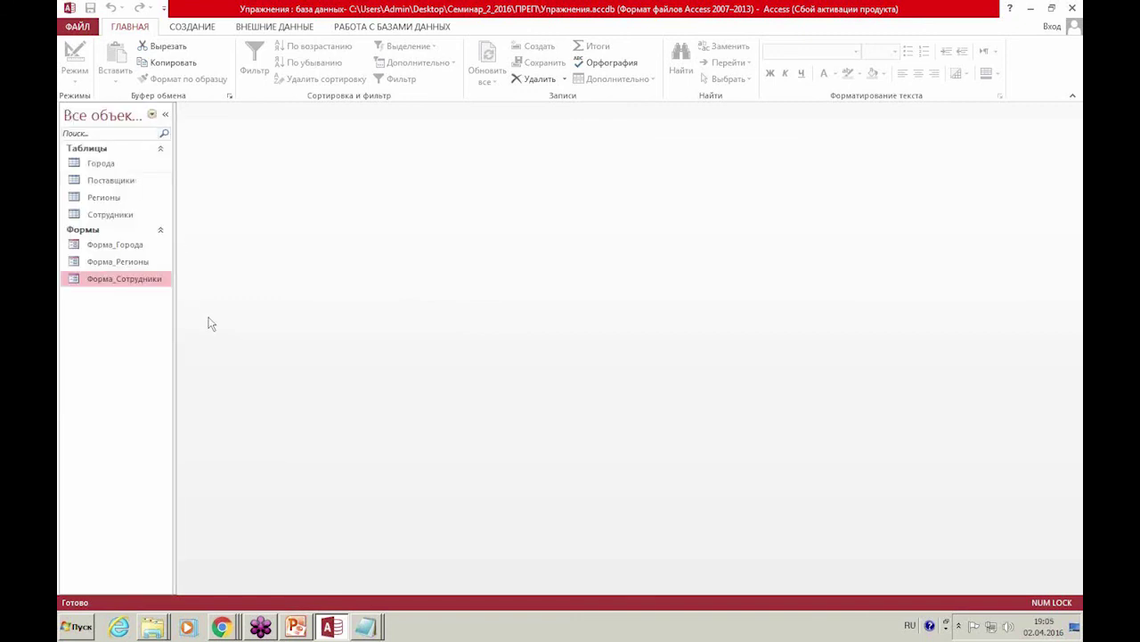
{"action": "double_click", "coordinate": [107, 214]}
{"action": "left_click", "coordinate": [441, 197]}
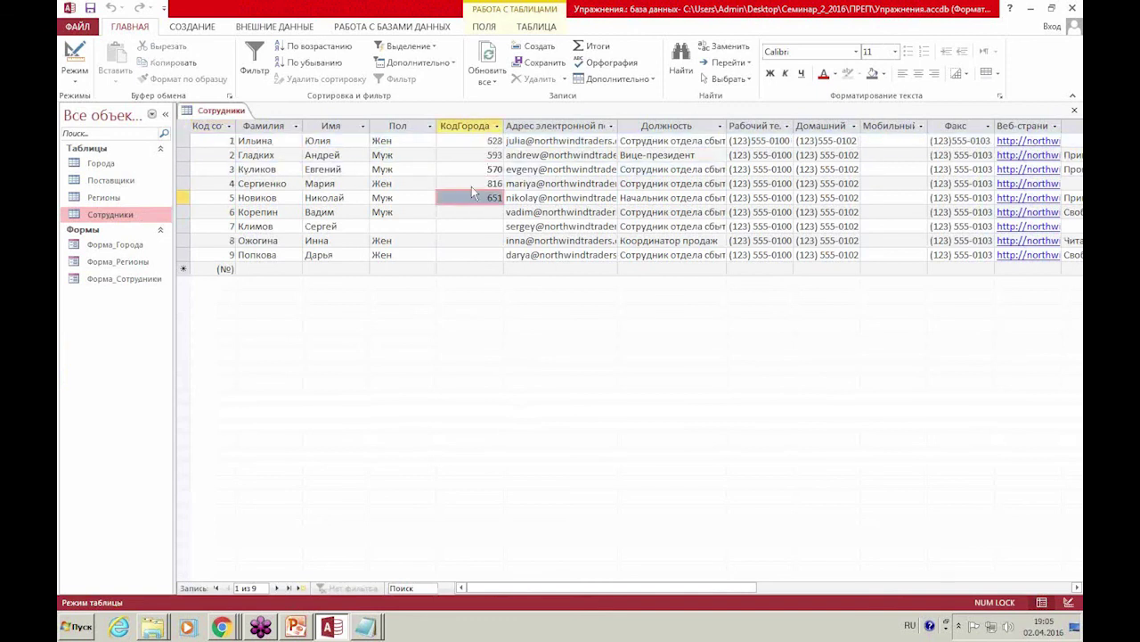
{"action": "left_click", "coordinate": [470, 255]}
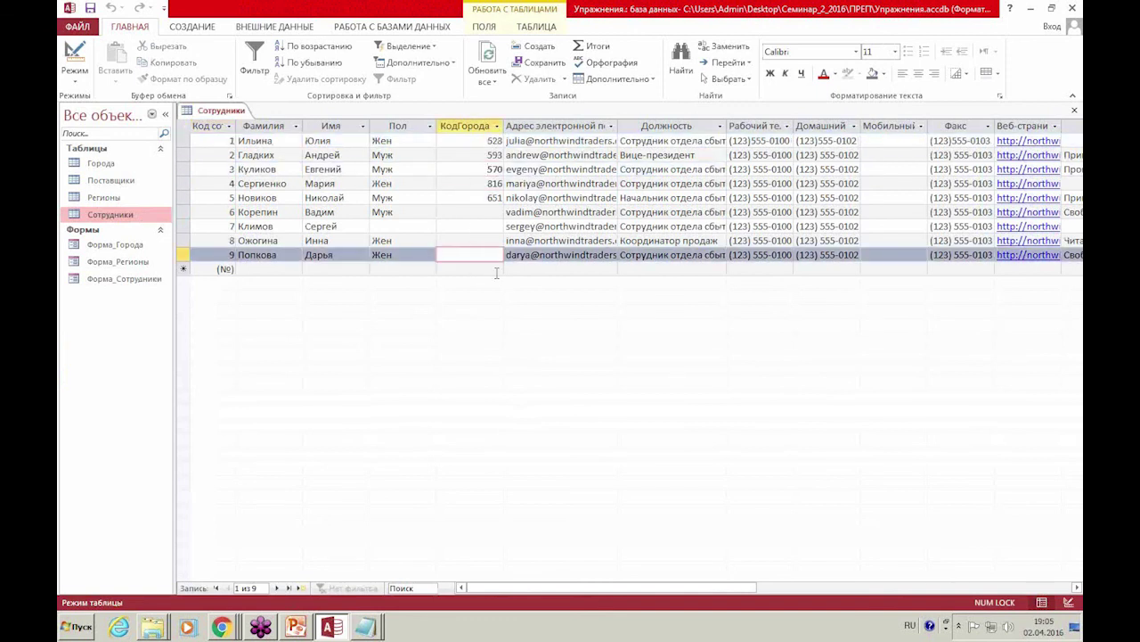
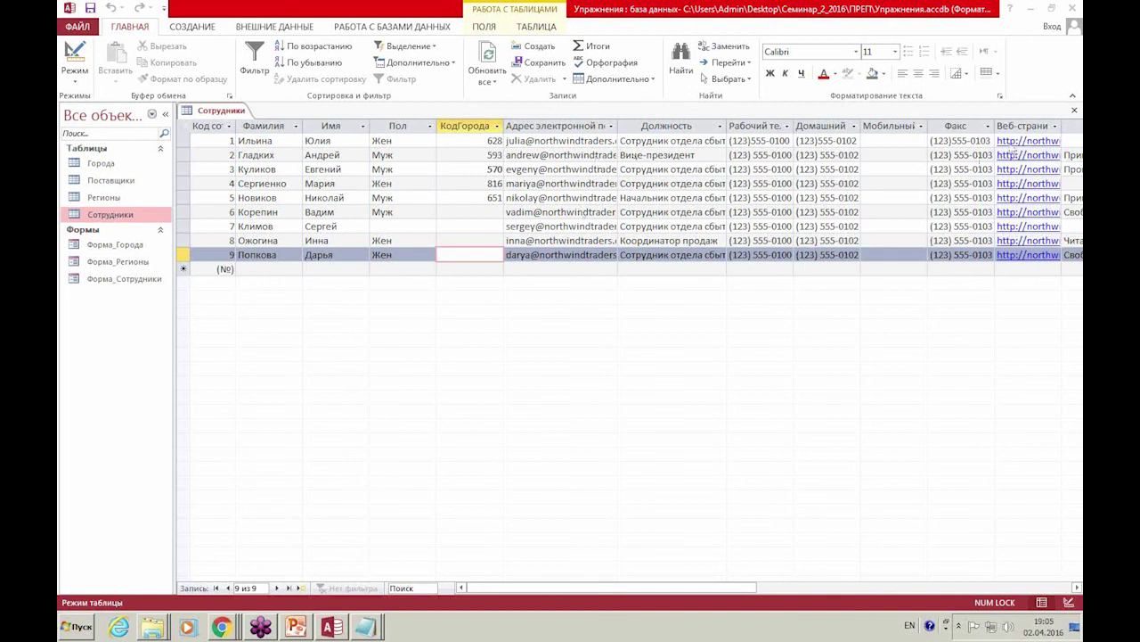
Close the Сотрудники table and start a new query in design view with the Сотрудники, Города and Регионы tables.
{"action": "left_click", "coordinate": [1074, 112]}
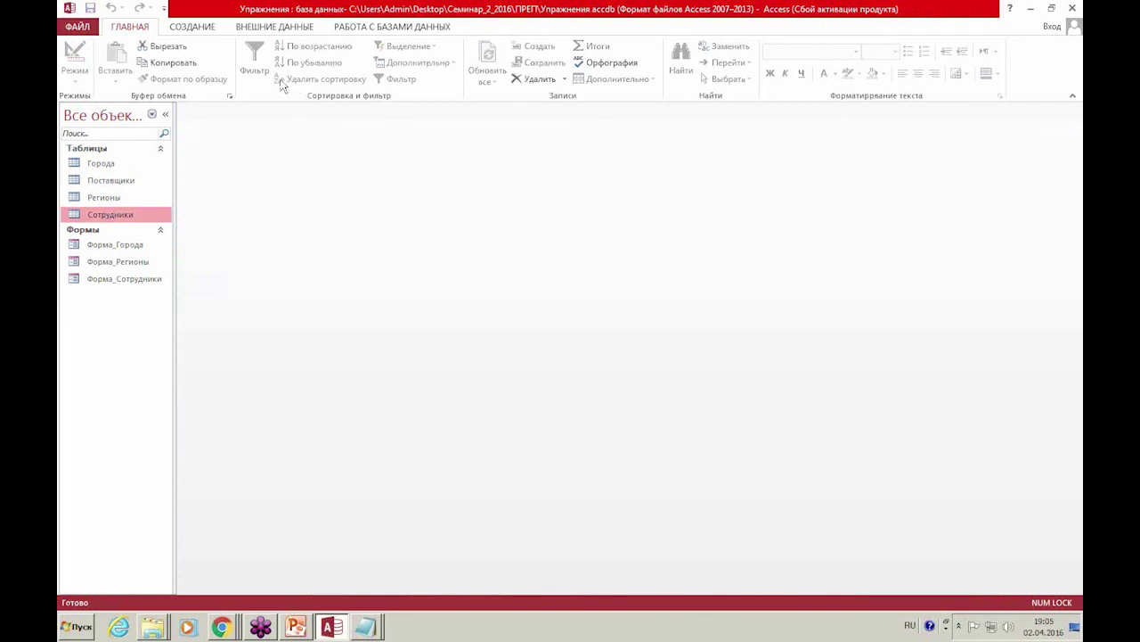
{"action": "left_click", "coordinate": [215, 28]}
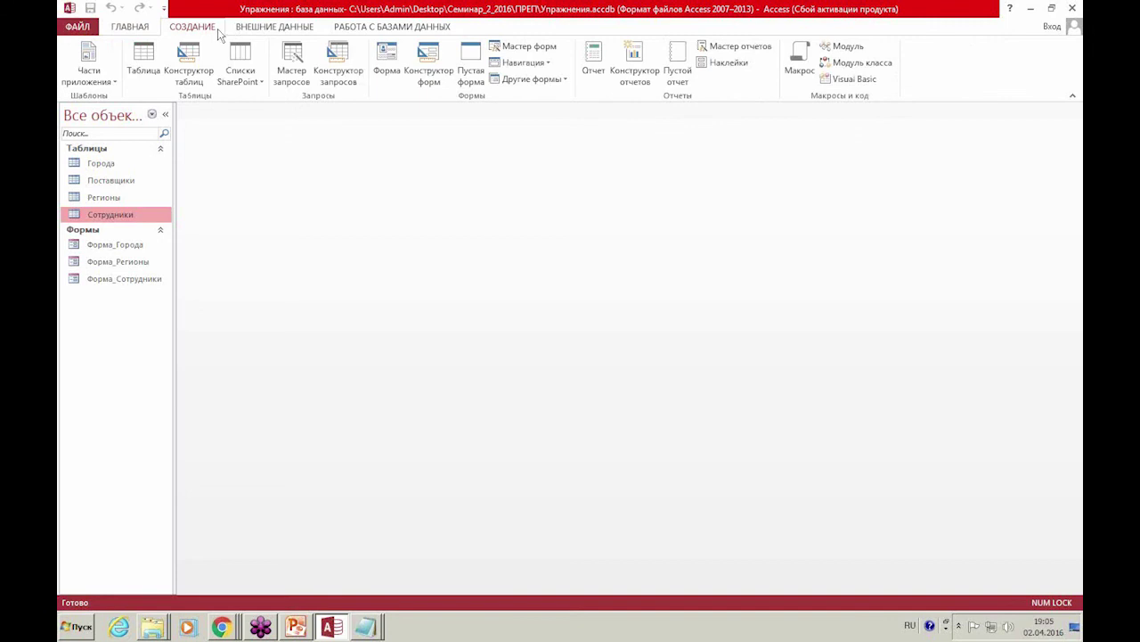
{"action": "left_click", "coordinate": [333, 77]}
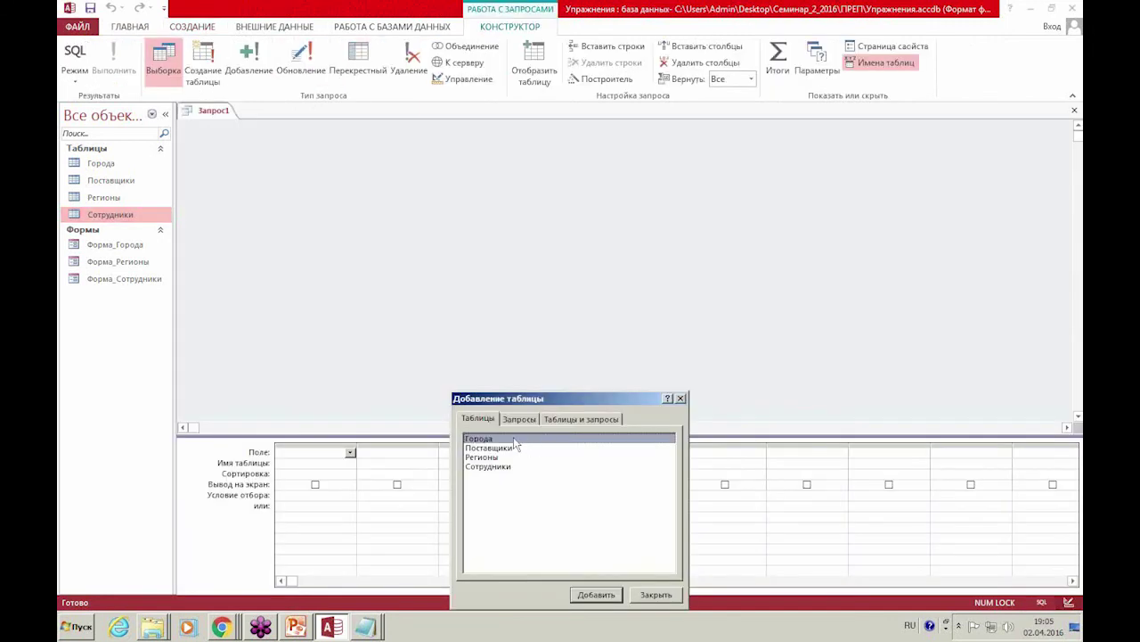
{"action": "double_click", "coordinate": [499, 467]}
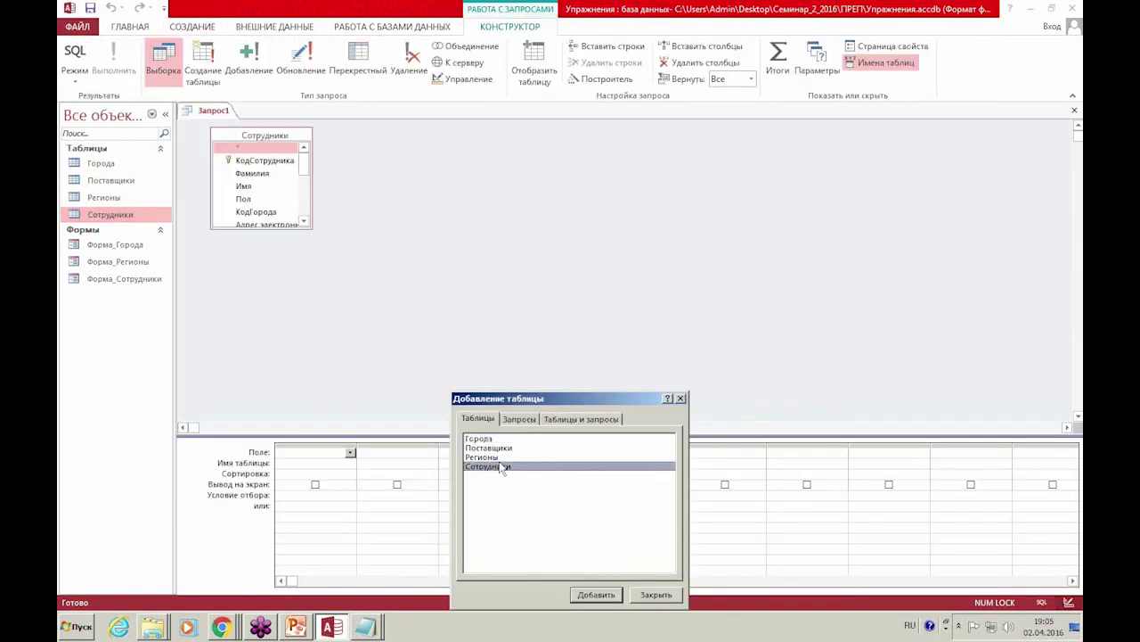
{"action": "double_click", "coordinate": [488, 440]}
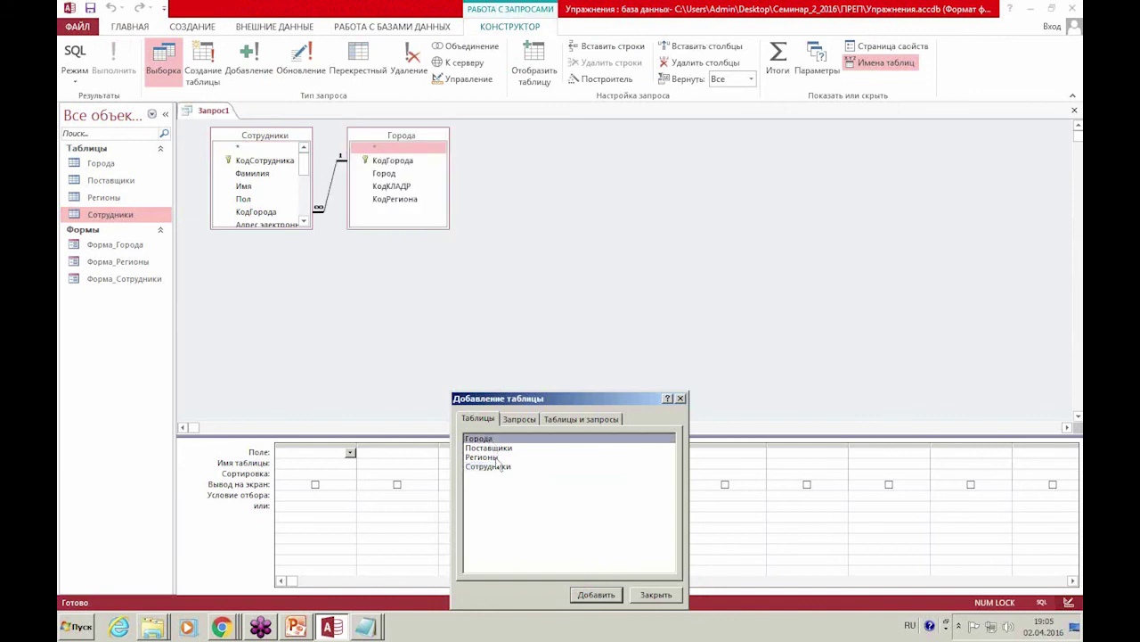
{"action": "double_click", "coordinate": [495, 458]}
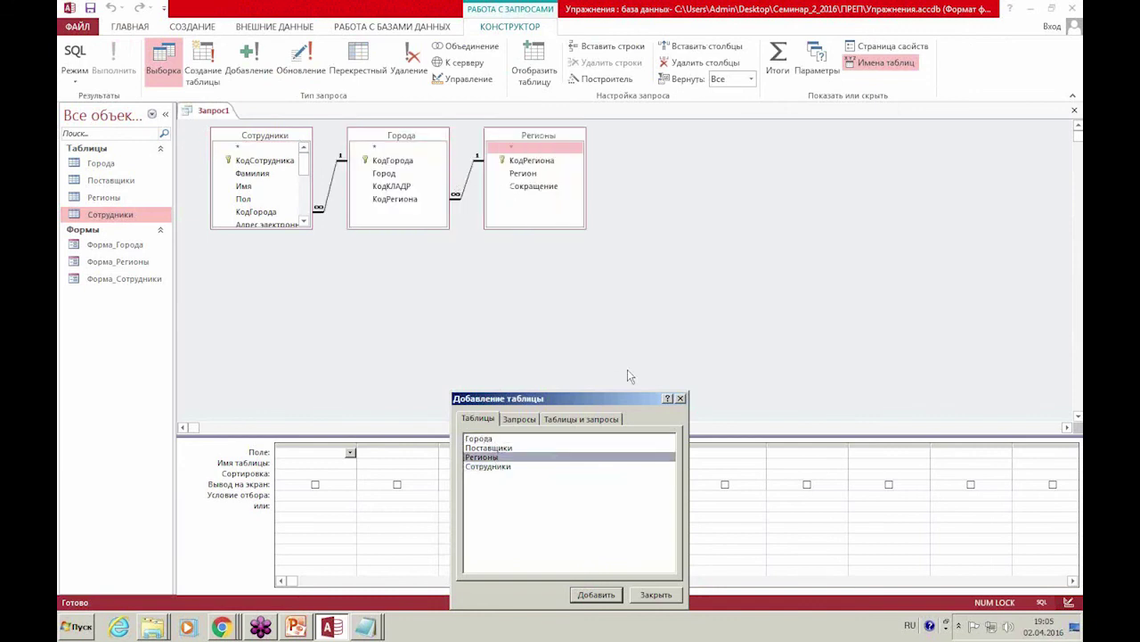
{"action": "left_click", "coordinate": [679, 398]}
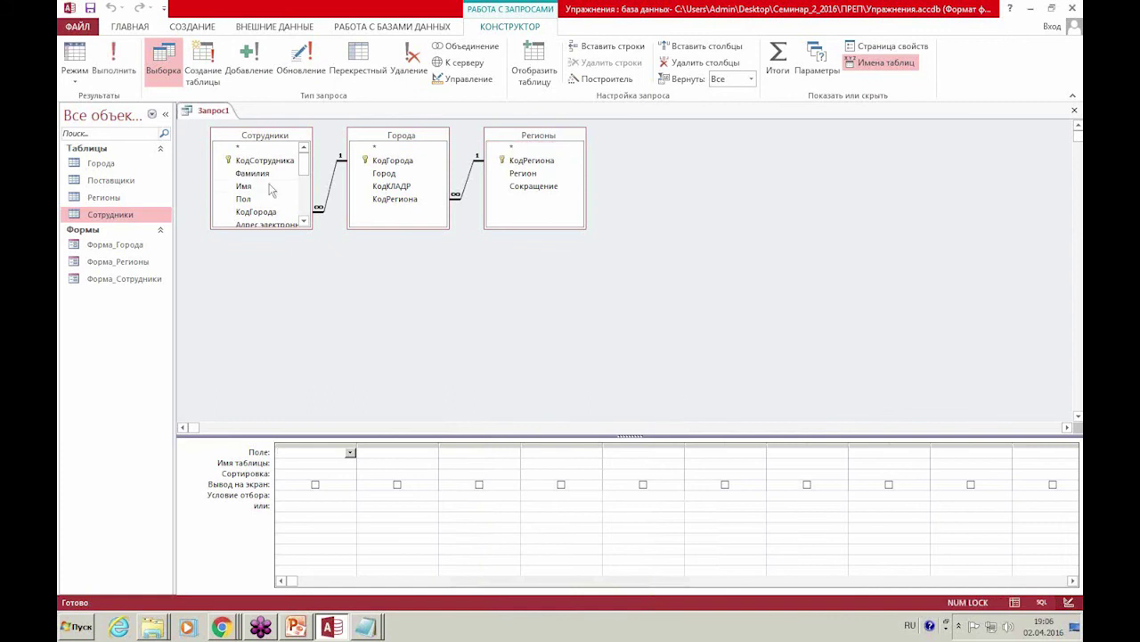
Add КодСотрудника, Фамилия, Имя, Пол, Город, Регион and Сокращение to the query grid and run the query.
{"action": "double_click", "coordinate": [254, 161]}
{"action": "double_click", "coordinate": [252, 173]}
{"action": "double_click", "coordinate": [244, 185]}
{"action": "double_click", "coordinate": [243, 199]}
{"action": "left_click", "coordinate": [260, 223]}
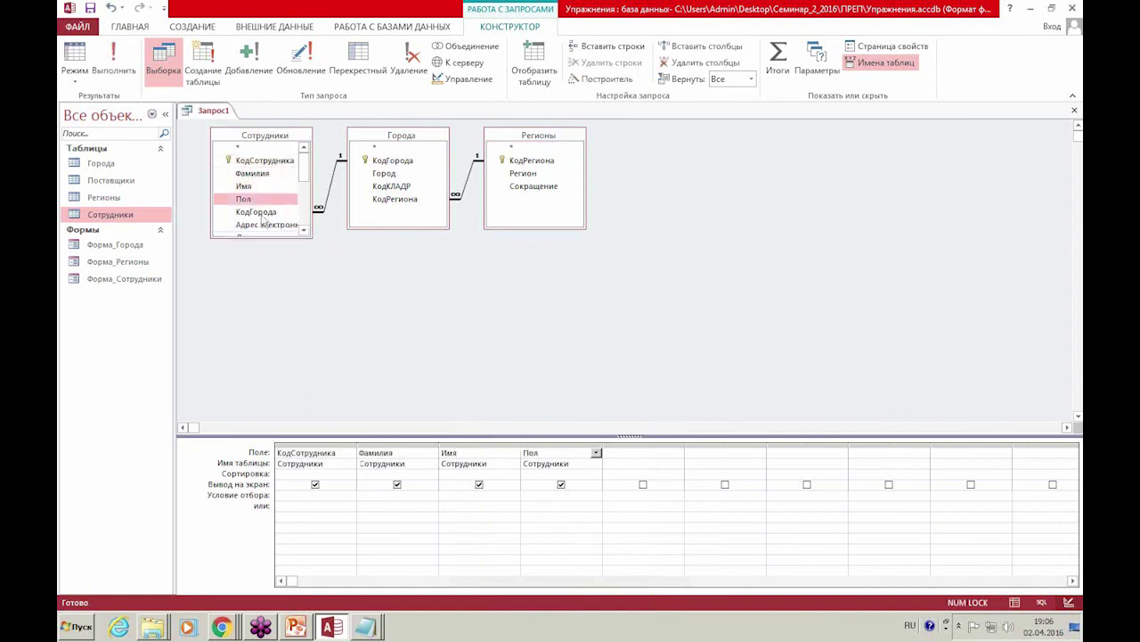
{"action": "double_click", "coordinate": [388, 176]}
{"action": "double_click", "coordinate": [523, 173]}
{"action": "double_click", "coordinate": [534, 185]}
{"action": "left_click", "coordinate": [114, 61]}
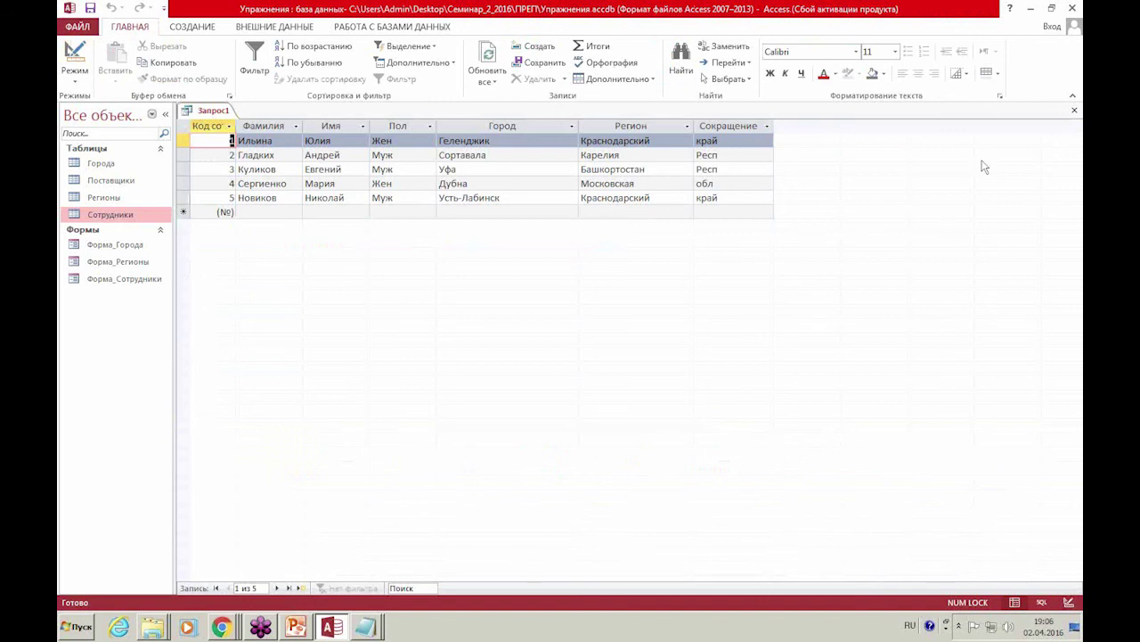
Close the query and save it under the default name Запрос1.
{"action": "left_click", "coordinate": [1075, 111]}
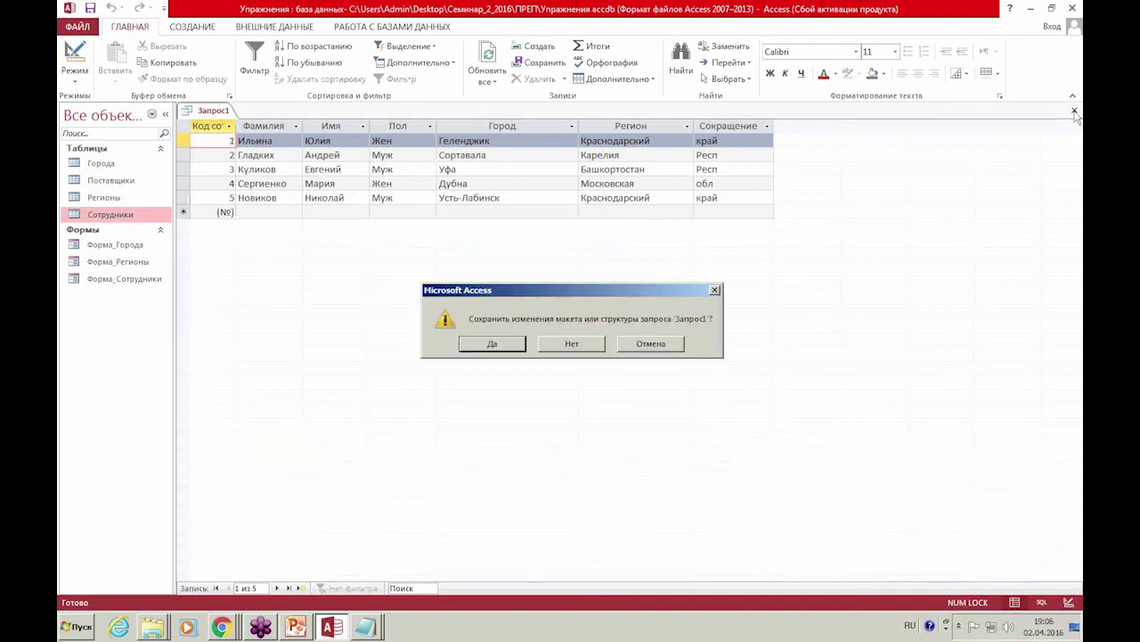
{"action": "left_click", "coordinate": [507, 344]}
{"action": "left_click", "coordinate": [573, 239]}
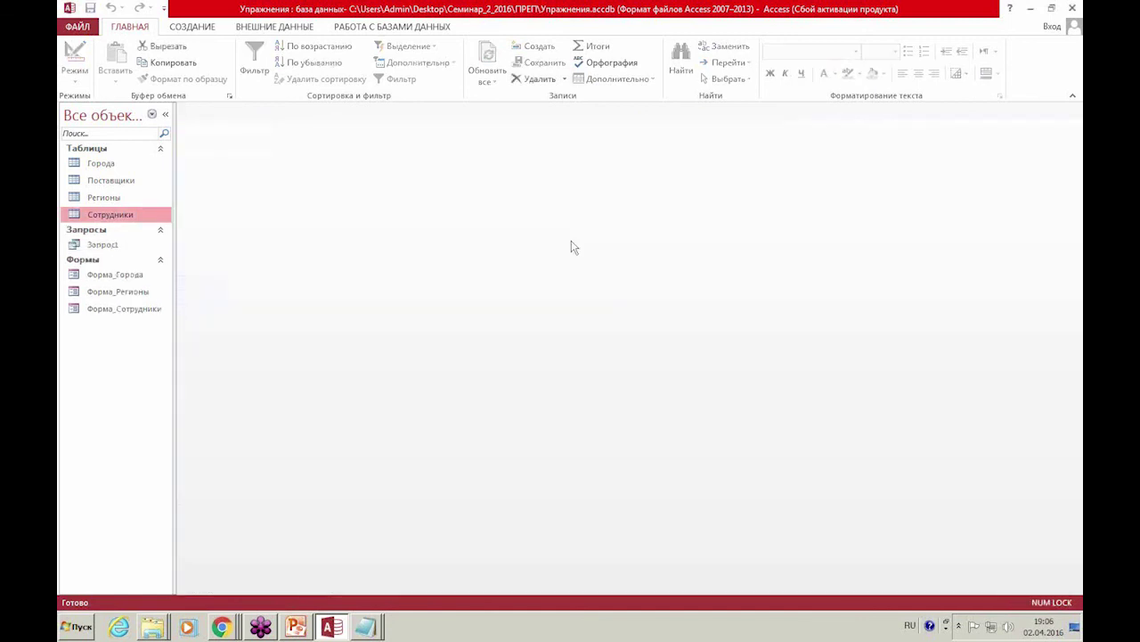
Reopen Запрос1, check the Город, Регион and Сокращение entries for the employees, and close it again.
{"action": "left_click", "coordinate": [114, 246]}
{"action": "double_click", "coordinate": [114, 246]}
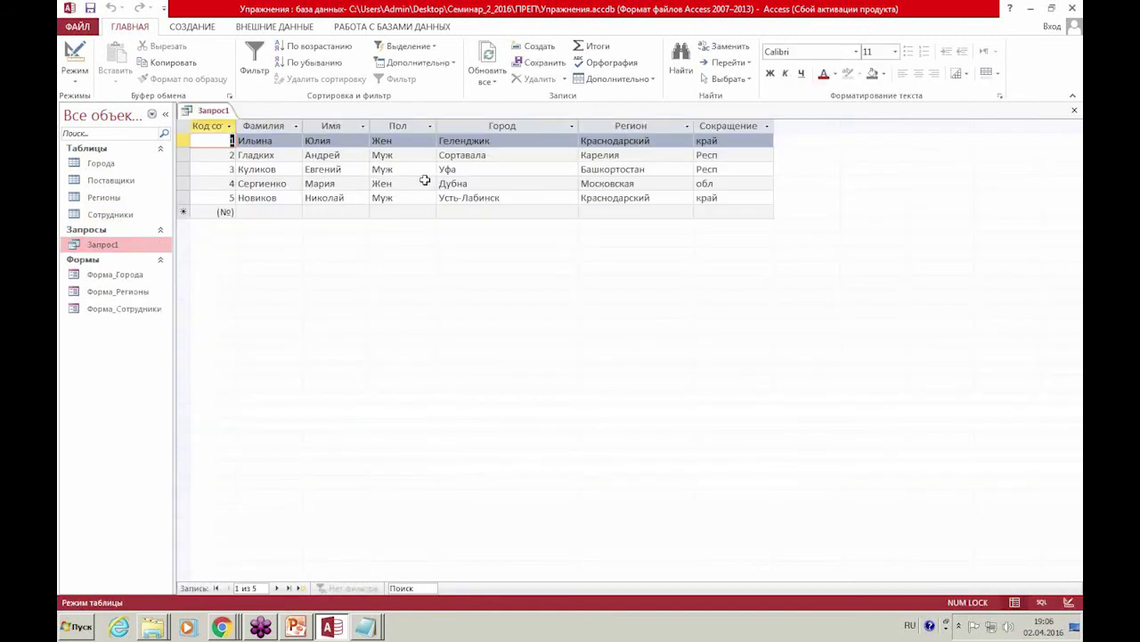
{"action": "left_click", "coordinate": [470, 178]}
{"action": "left_click", "coordinate": [635, 198]}
{"action": "left_click", "coordinate": [721, 197]}
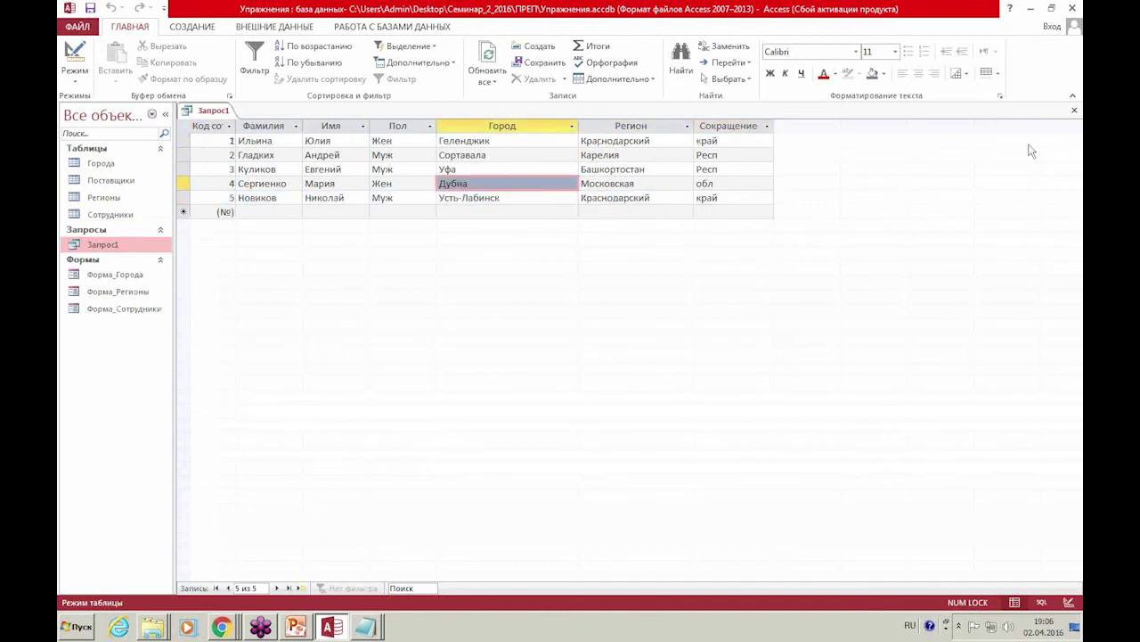
{"action": "left_click", "coordinate": [1074, 111]}
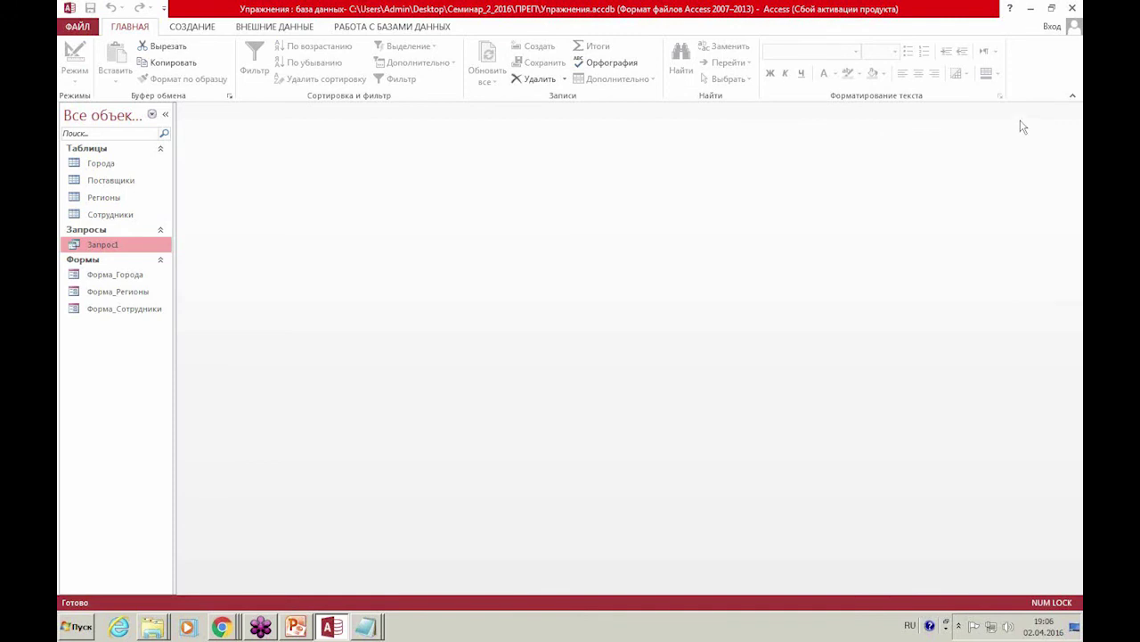
Shrink the database window and switch to the PowerPoint slide about dependent drop-down lists in a form.
{"action": "left_click", "coordinate": [1054, 9]}
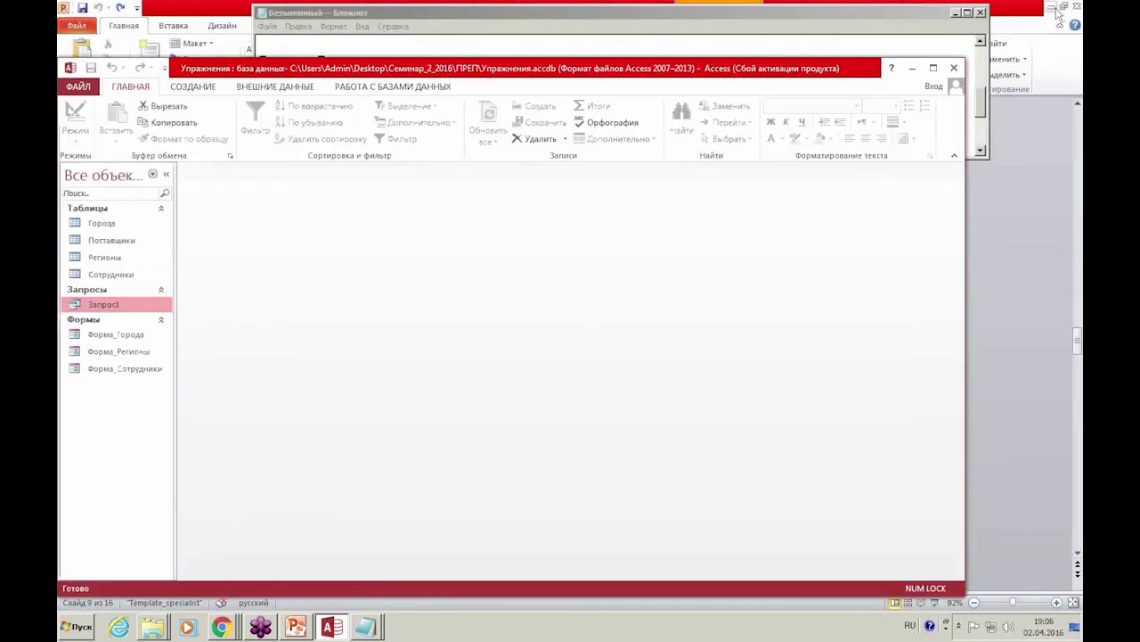
{"action": "left_click", "coordinate": [1034, 169]}
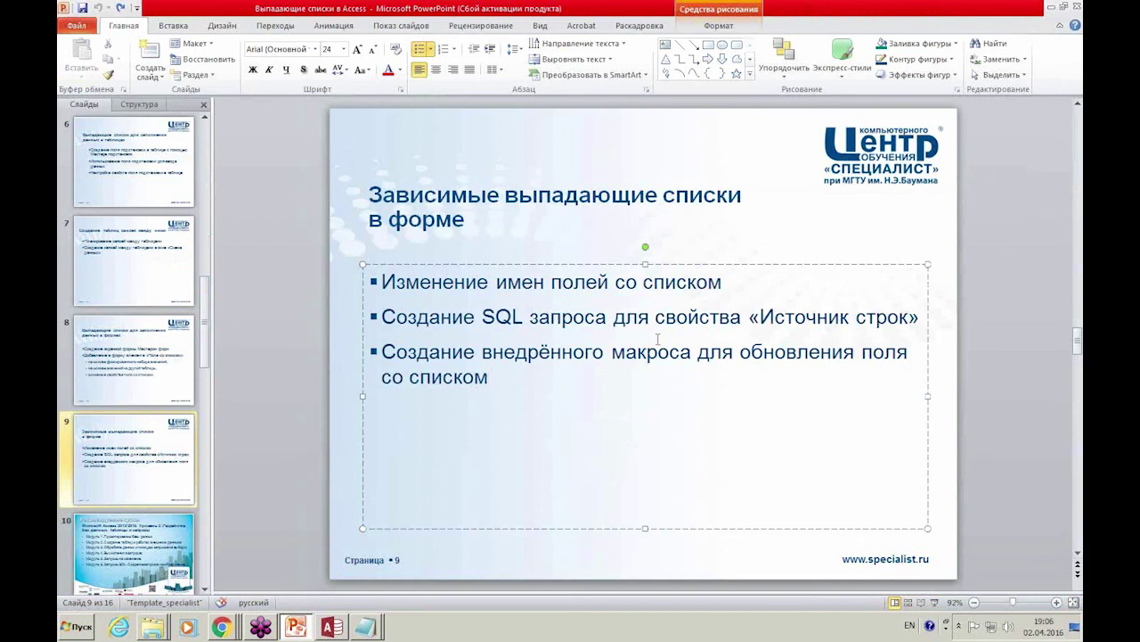